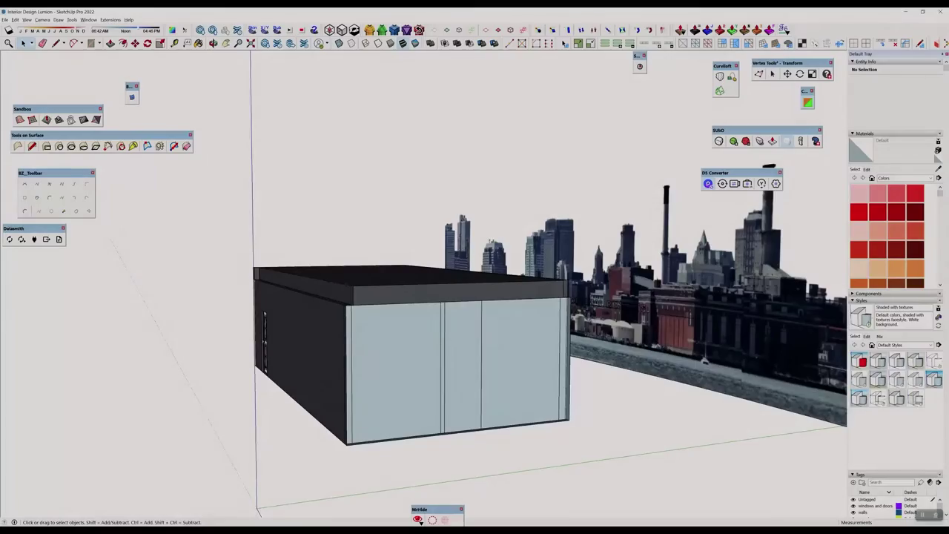
- Examine the building's exterior from several sides and select the City_background component standing behind it
scroll(646, 293, "down", 3)
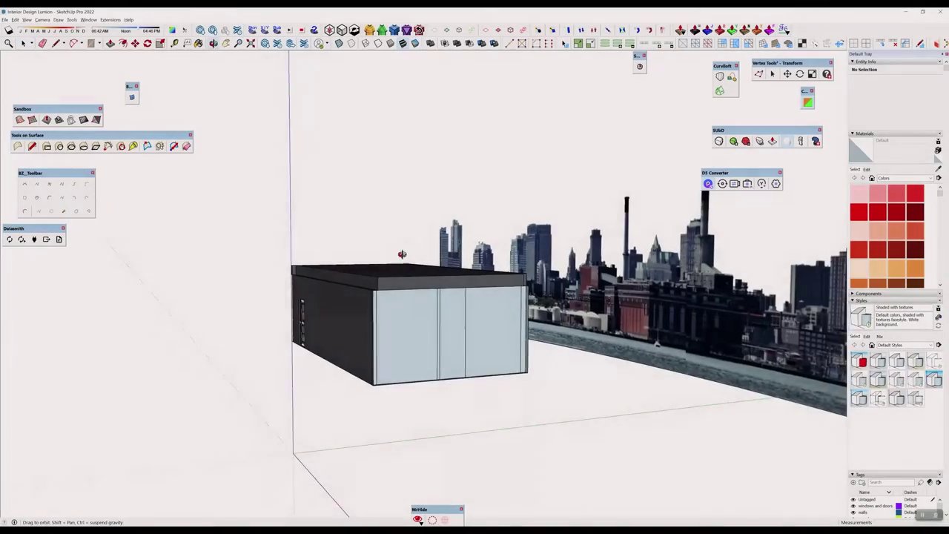
mouse_move(518, 297)
middle_mouse_down()
mouse_move(646, 293)
mouse_move(375, 255)
middle_mouse_up()
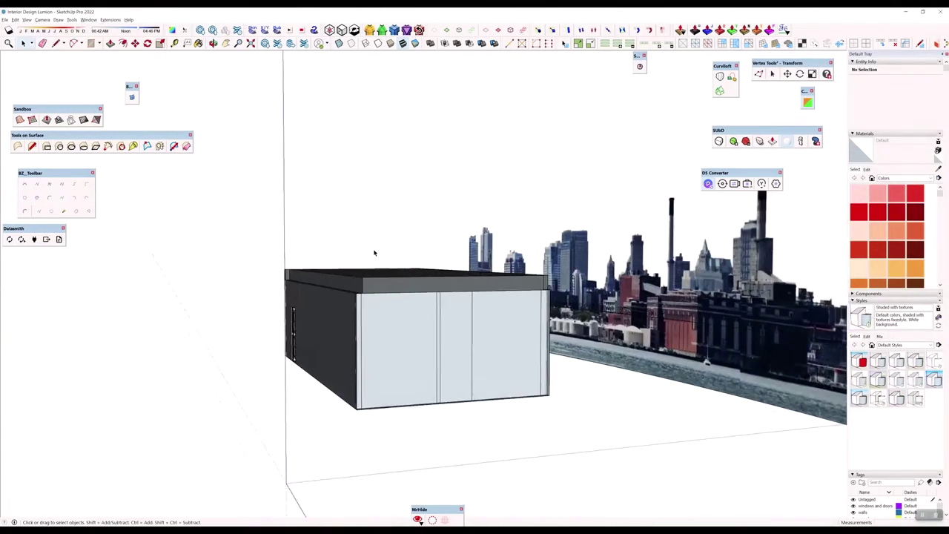
scroll(374, 253, "up", 3)
mouse_move(280, 273)
middle_mouse_down()
mouse_move(541, 210)
mouse_move(349, 205)
mouse_move(448, 302)
mouse_move(357, 334)
mouse_move(477, 386)
mouse_move(566, 390)
middle_mouse_up()
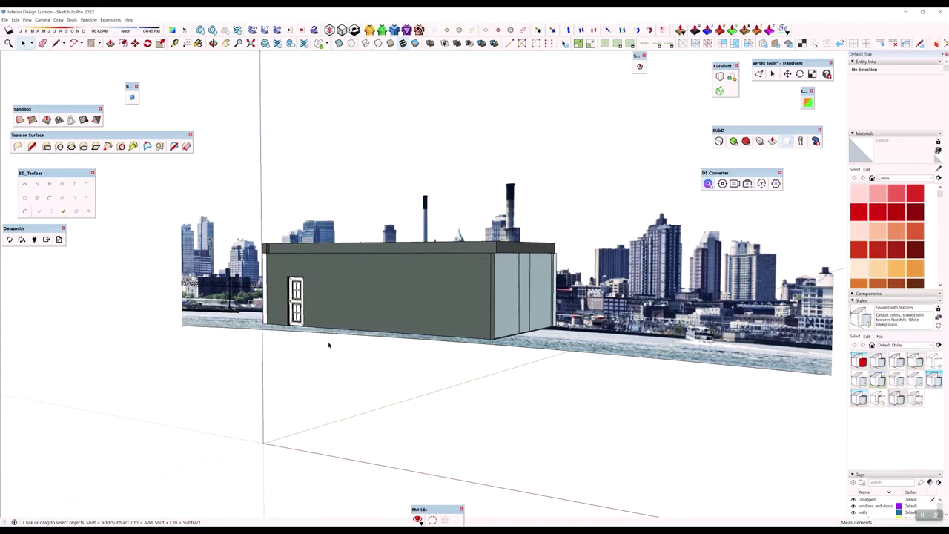
mouse_move(650, 304)
middle_mouse_down()
mouse_move(469, 292)
mouse_move(461, 280)
mouse_move(480, 289)
middle_mouse_up()
scroll(469, 292, "up", 4)
left_click(470, 292)
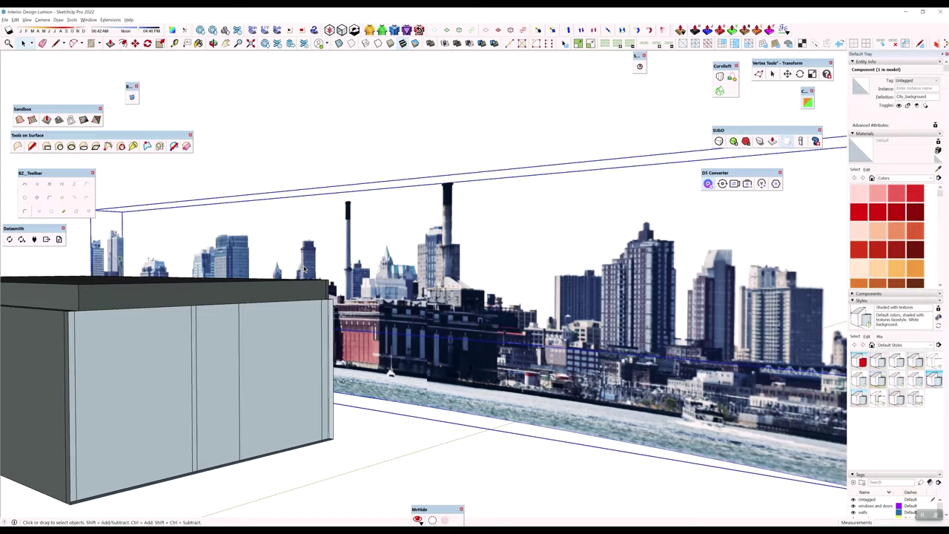
left_click(277, 160)
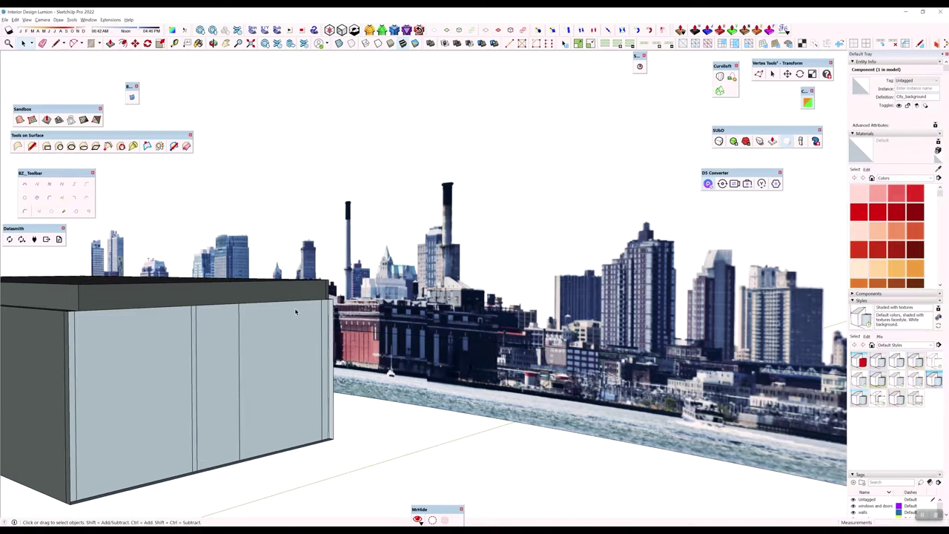
middle_click_drag(299, 312, 544, 233)
left_click(544, 233)
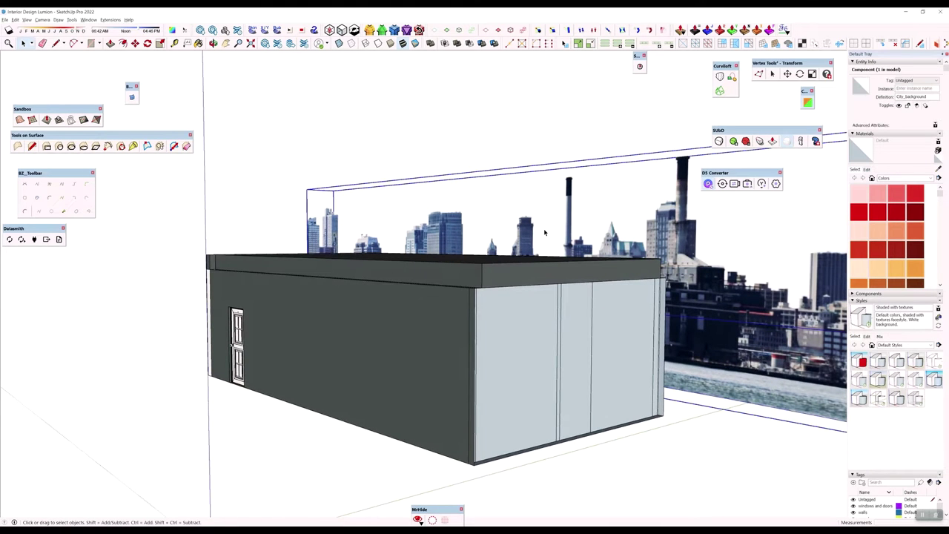
middle_click_drag(620, 290, 417, 345)
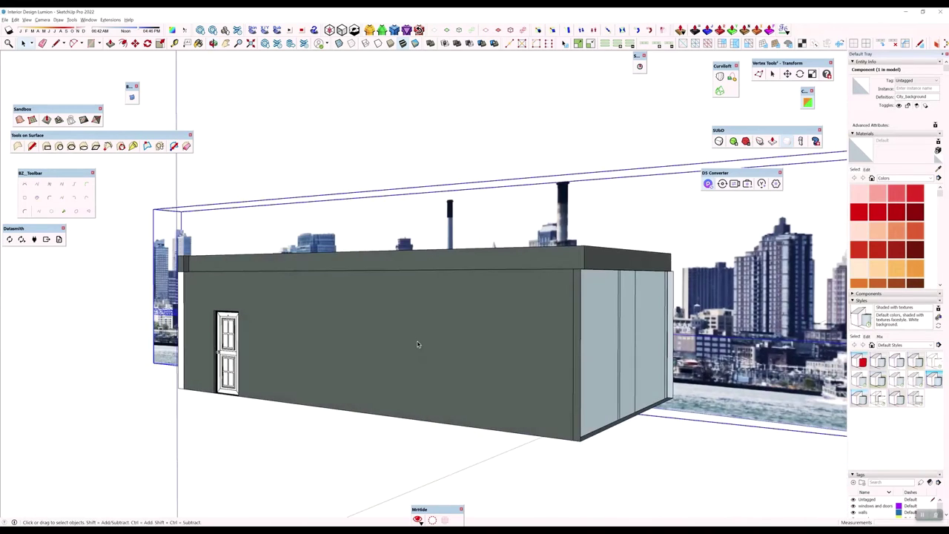
- Hide the roof face and the outer face of the long wall on the entrance door side
middle_click_drag(460, 229, 360, 399)
right_click(427, 265)
left_click(445, 283)
right_click(360, 400)
left_click(377, 251)
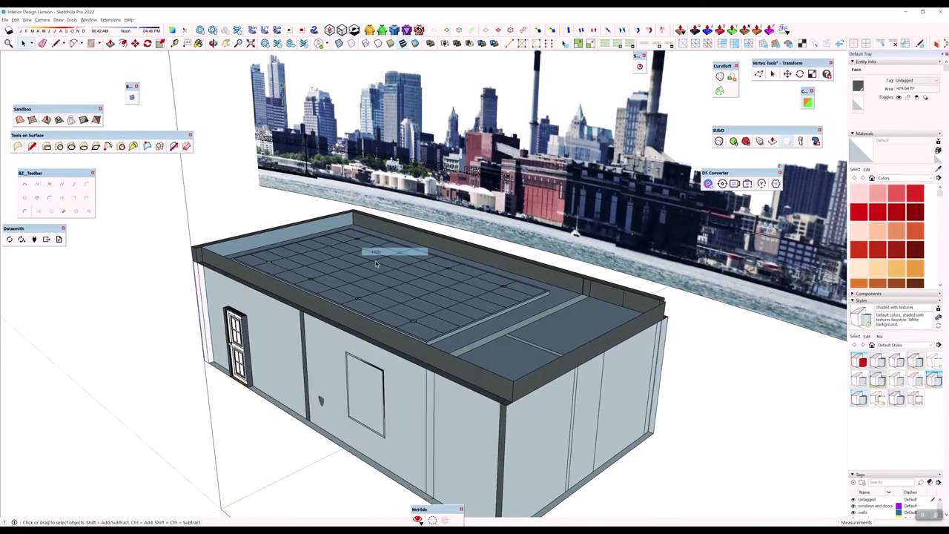
- Hide the remaining inner faces of the entrance-side wall, including the section nearest the glazed end
right_click(402, 386)
left_click(418, 239)
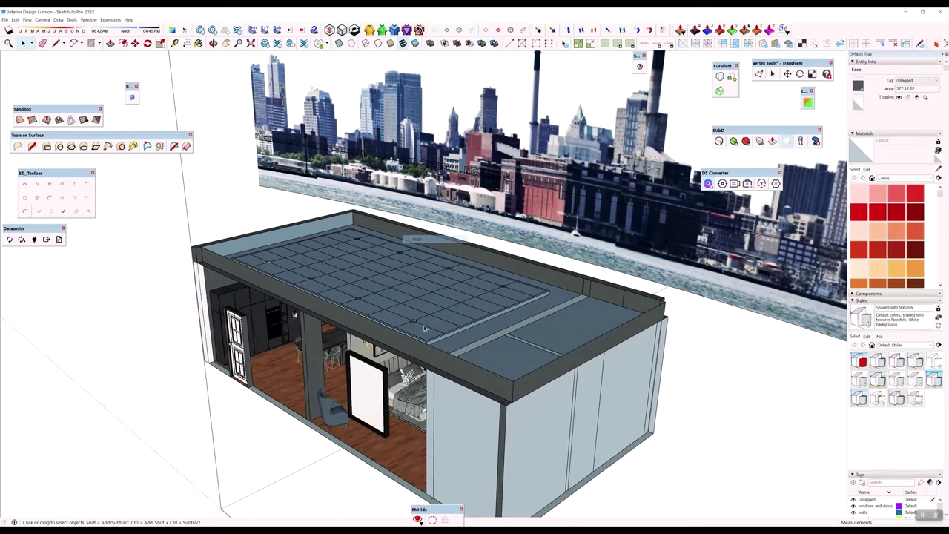
middle_click_drag(426, 329, 582, 338)
right_click(582, 339)
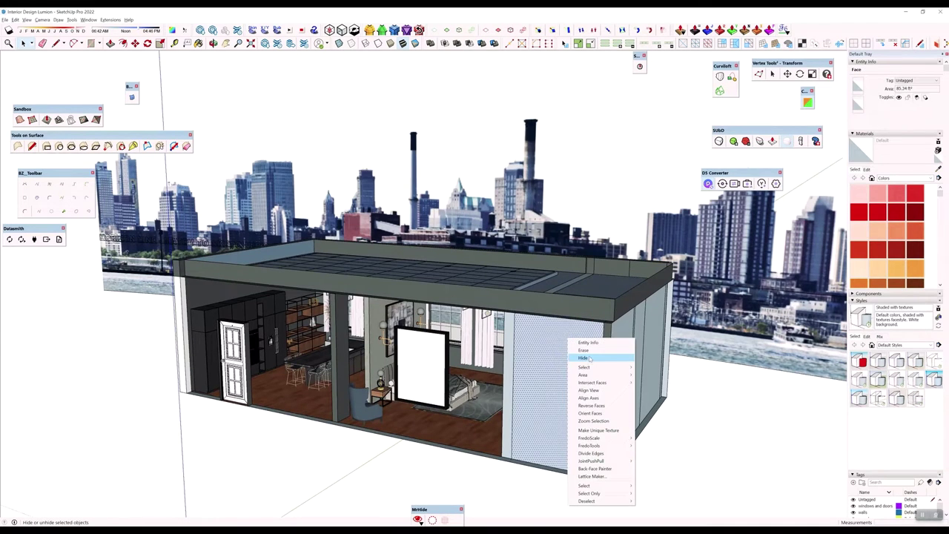
left_click(587, 357)
- Examine the apartment interior, covering the kitchen island, shelving and windows, and the bed with its lamps and nightstand
middle_click_drag(377, 414, 583, 325)
scroll(470, 338, "up", 4)
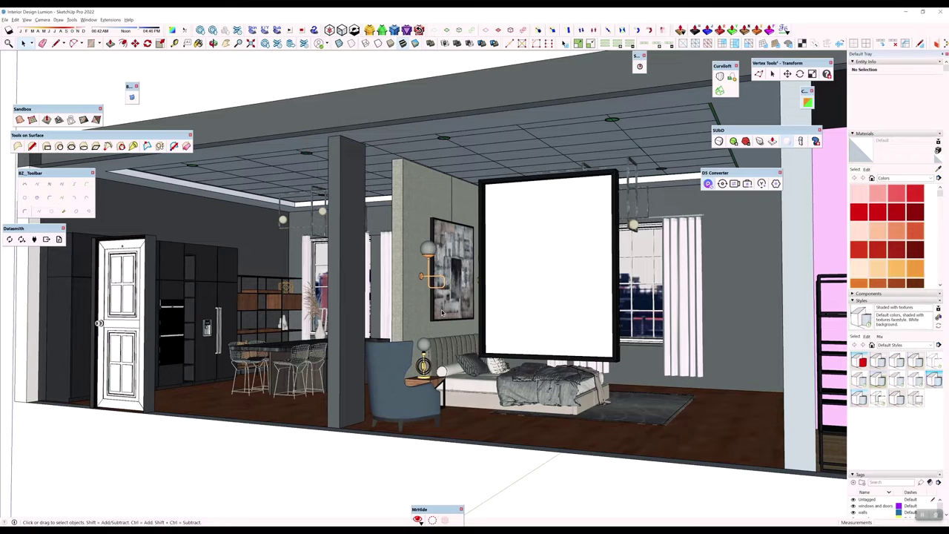
middle_click_drag(196, 379, 318, 357)
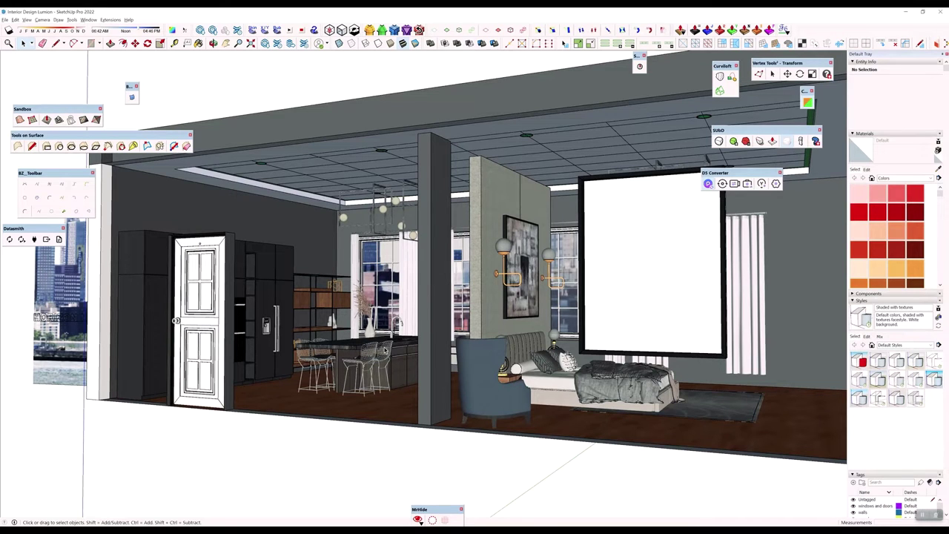
scroll(374, 346, "up", 3)
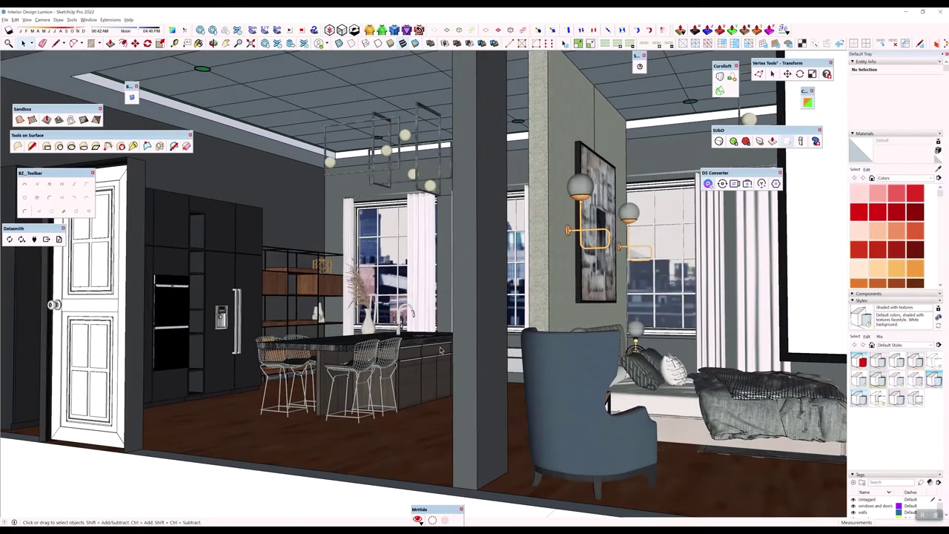
middle_click_drag(661, 352, 633, 347)
scroll(585, 354, "up", 6)
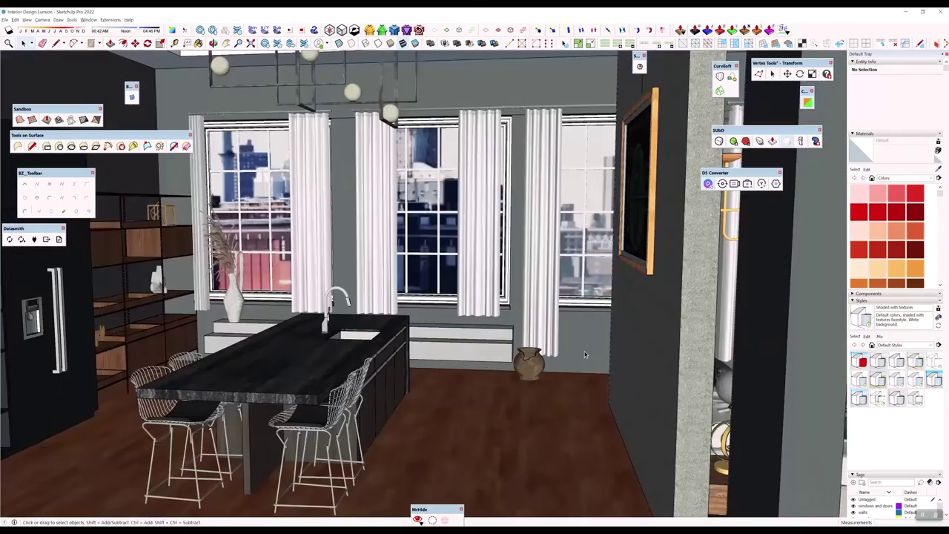
middle_click_drag(499, 352, 538, 382)
scroll(373, 365, "up", 2)
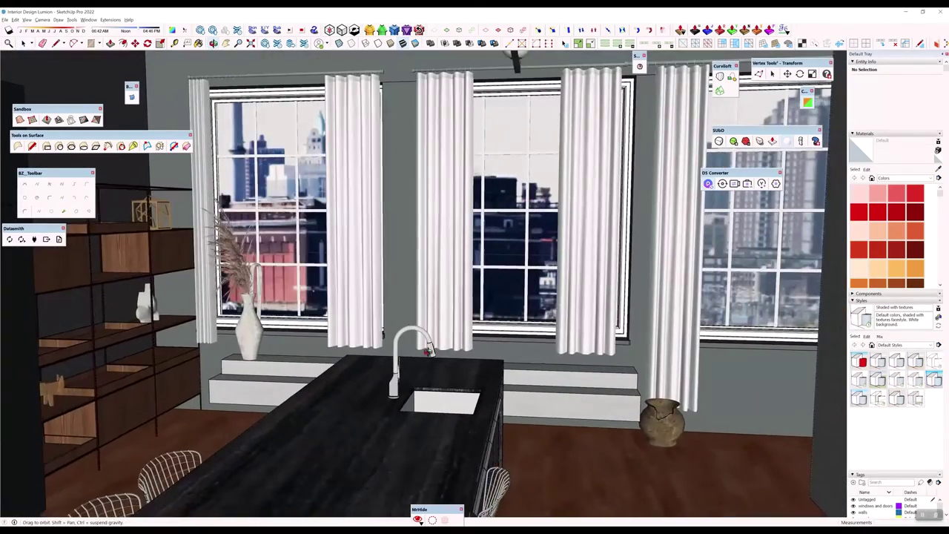
middle_click_drag(427, 349, 376, 314)
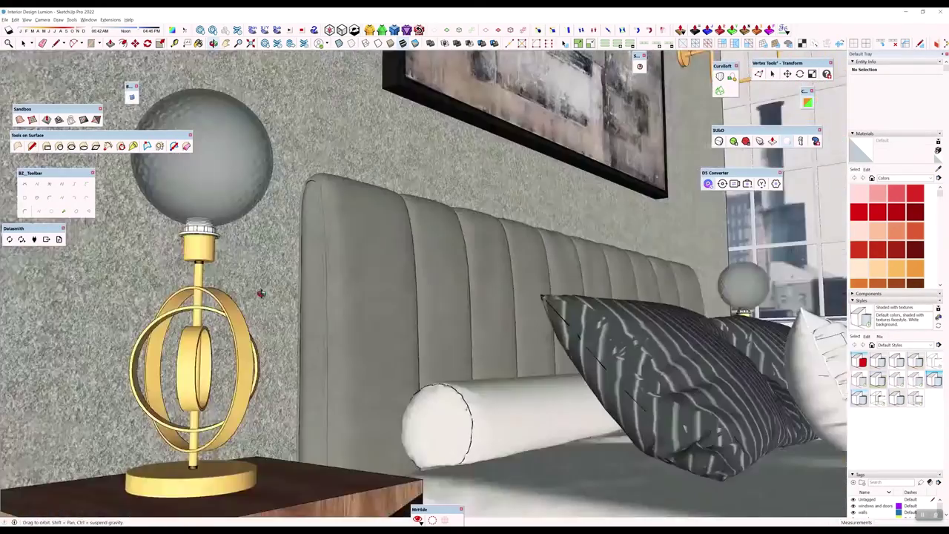
scroll(461, 284, "down", 8)
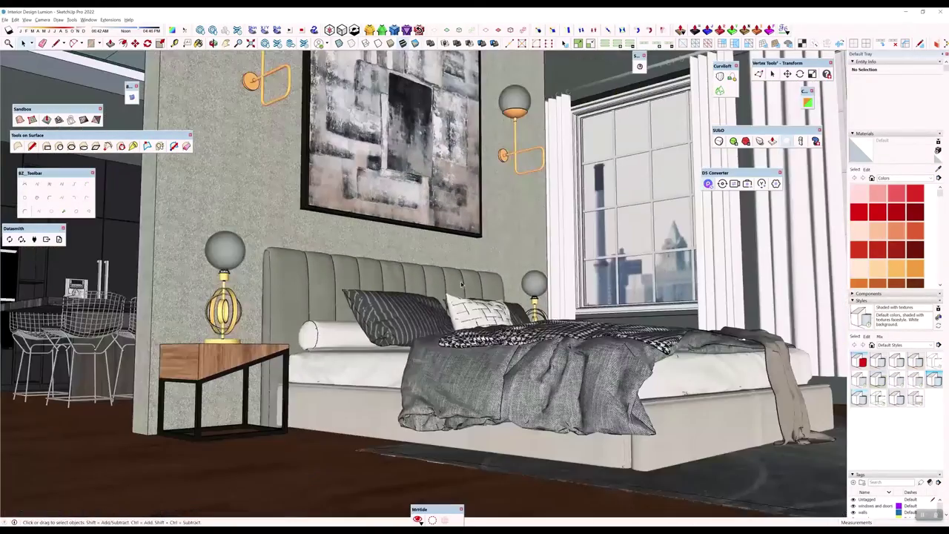
middle_click_drag(461, 284, 366, 294)
scroll(344, 291, "down", 5)
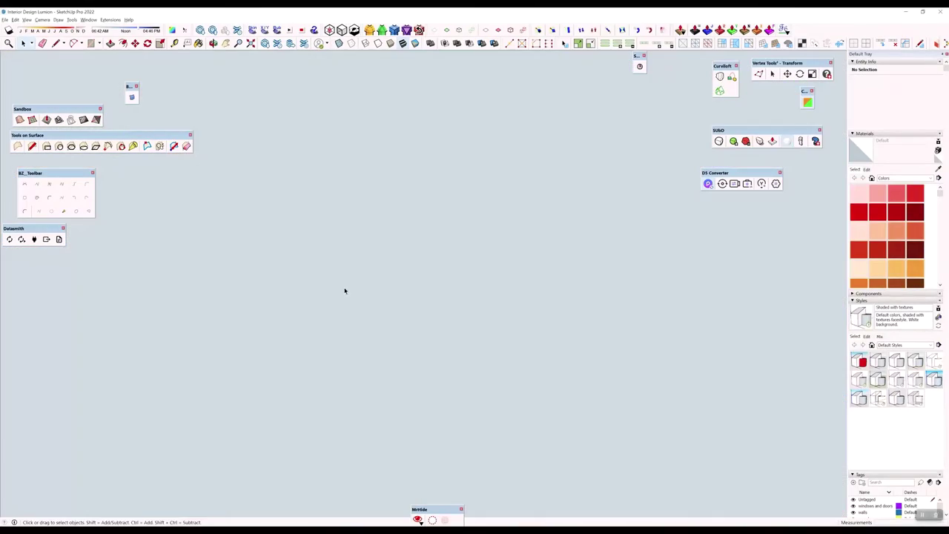
- Hide the end wall face and the live-edge wooden door blocking the view of the bed, and view the bed area closely
right_click(275, 255)
left_click(296, 275)
right_click(222, 277)
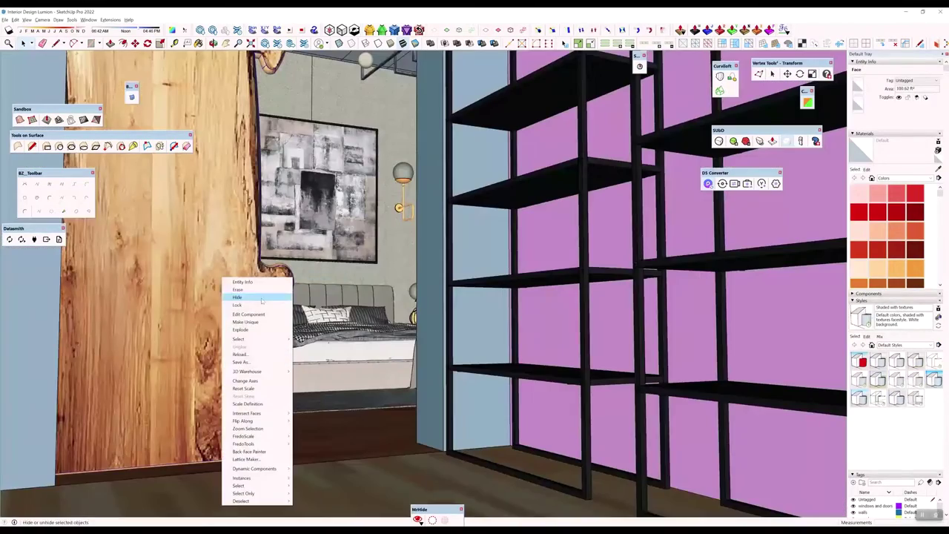
left_click(259, 301)
scroll(301, 331, "up", 8)
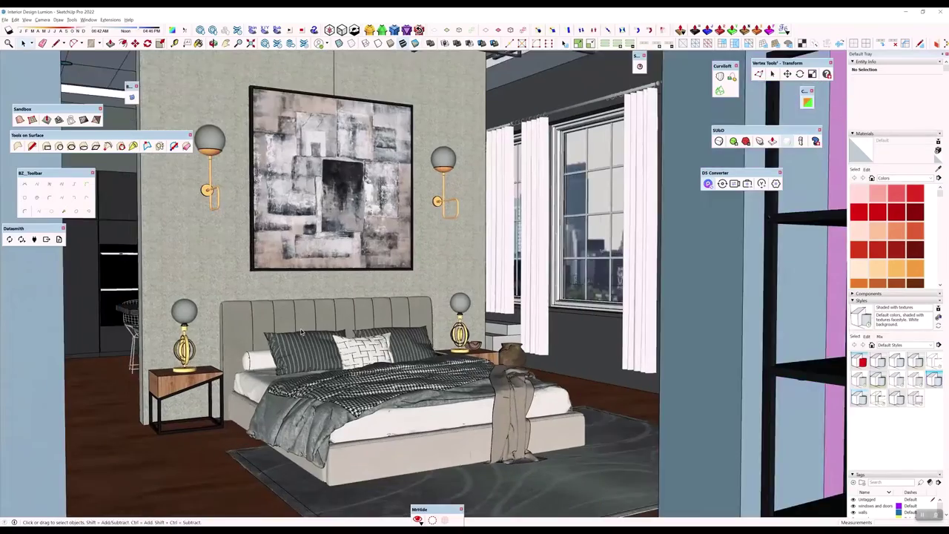
middle_click_drag(302, 331, 329, 299)
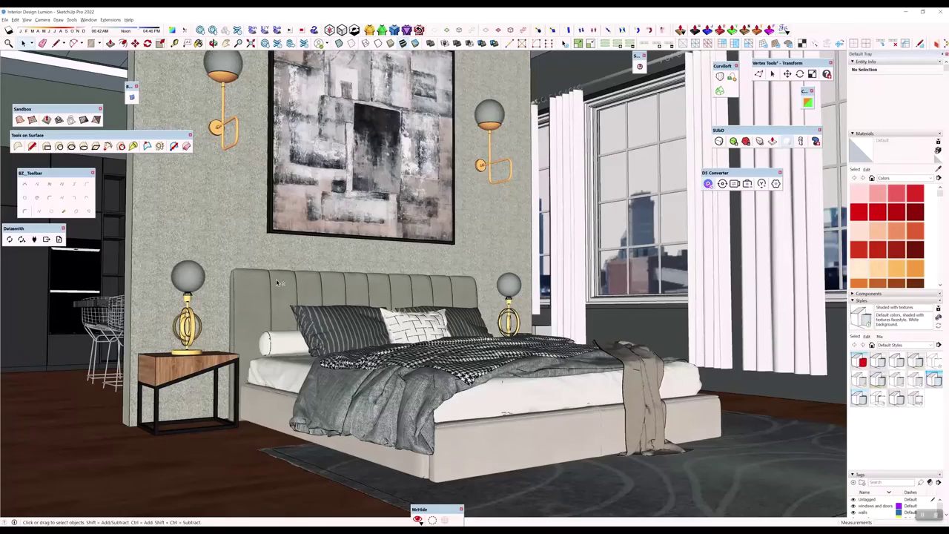
middle_click_drag(276, 283, 381, 347, "shift")
scroll(475, 337, "up", 2)
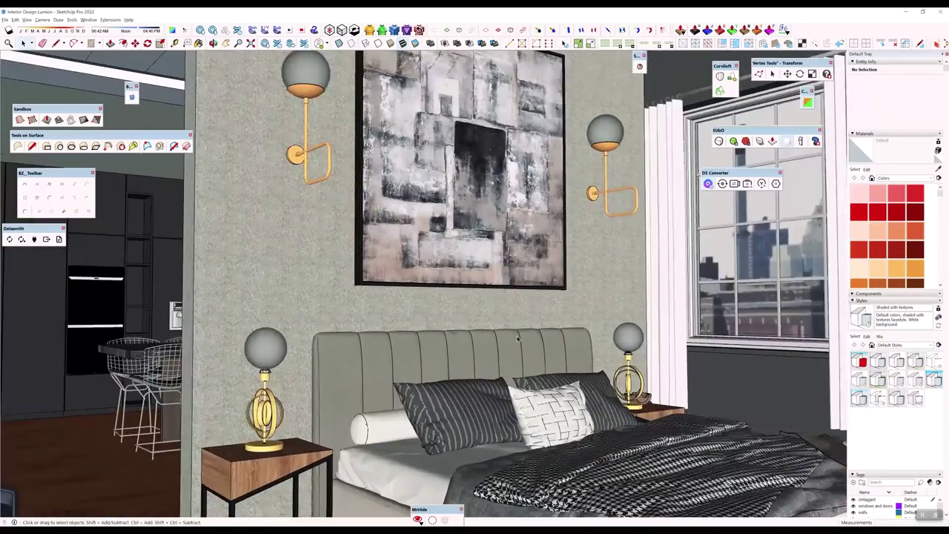
middle_click_drag(517, 338, 522, 309)
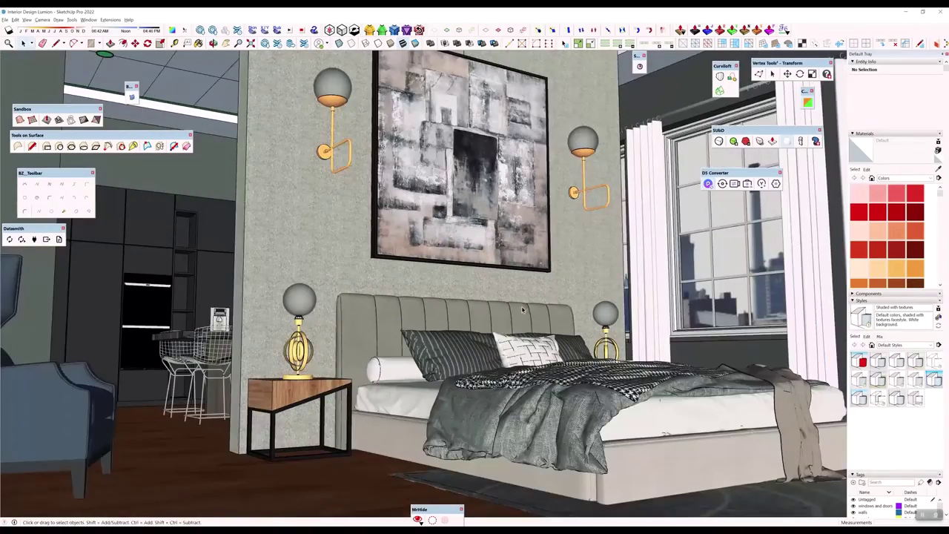
- Hide the wall faces and the shelf component that obstruct the view of the bed and artwork
scroll(523, 310, "up", 5)
left_click(487, 329)
right_click(485, 301)
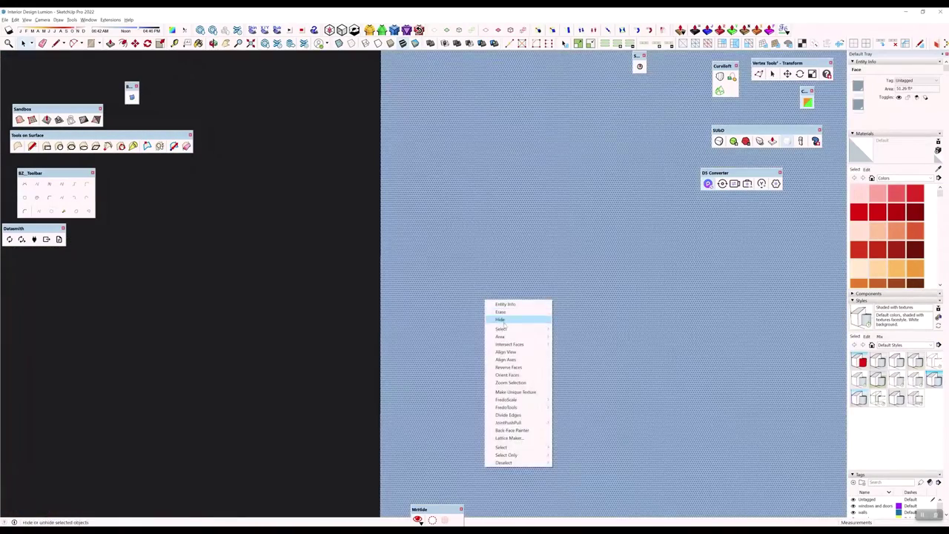
left_click(502, 320)
right_click(326, 294)
left_click(337, 312)
left_click(430, 311)
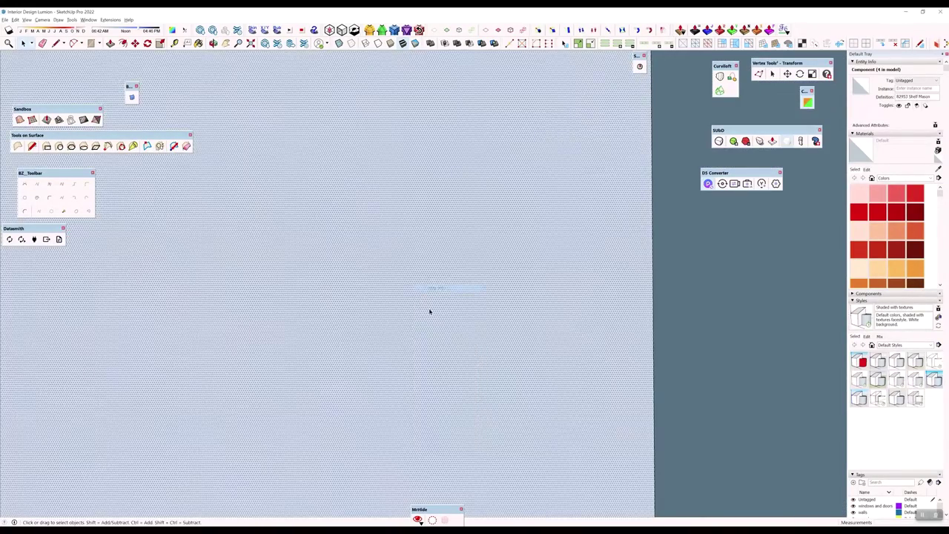
right_click(439, 294)
left_click(449, 304)
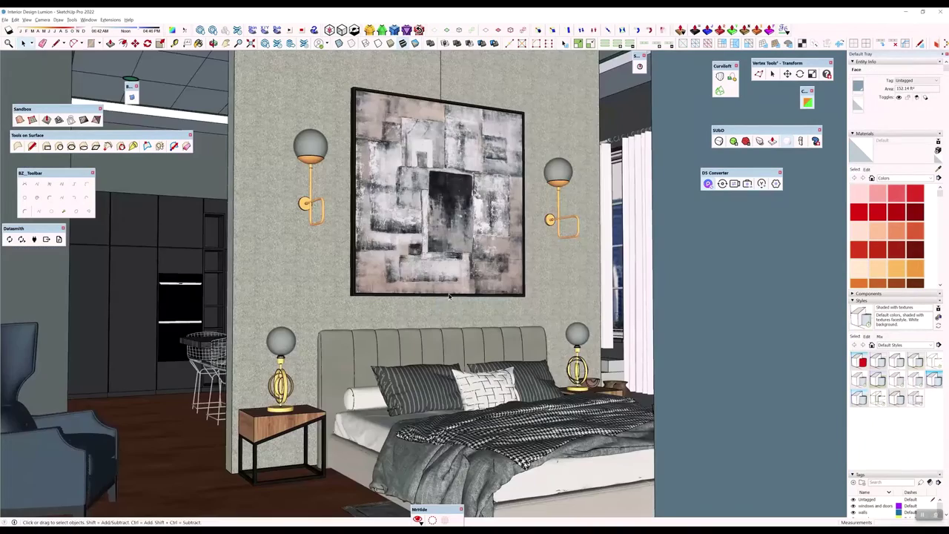
- Undo the last hide and hide the wall faces in front of the bed and its window side
key("ctrl+z")
right_click(407, 266)
left_click(430, 287)
right_click(765, 273)
left_click(775, 293)
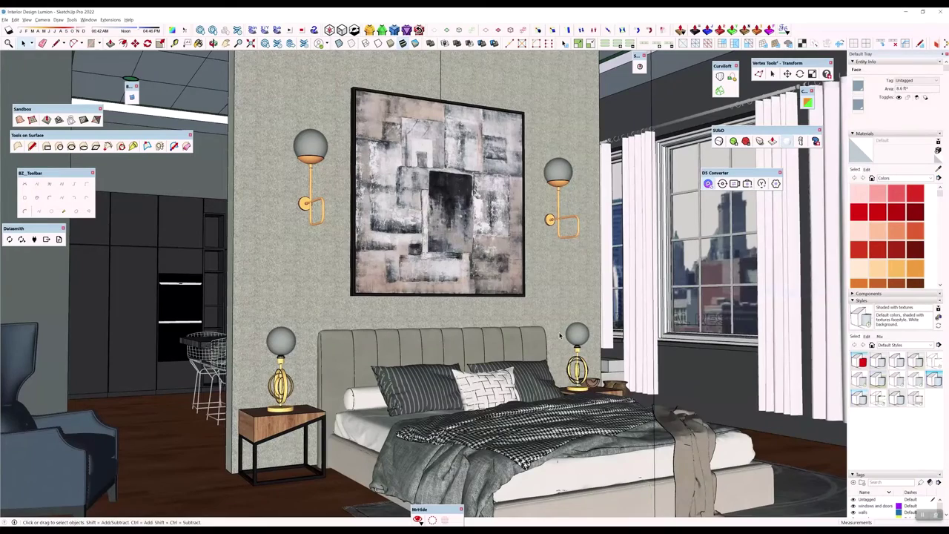
- Hide the faces at the glazed end that cover the view into the bedroom and closet
middle_click_drag(559, 336, 532, 310)
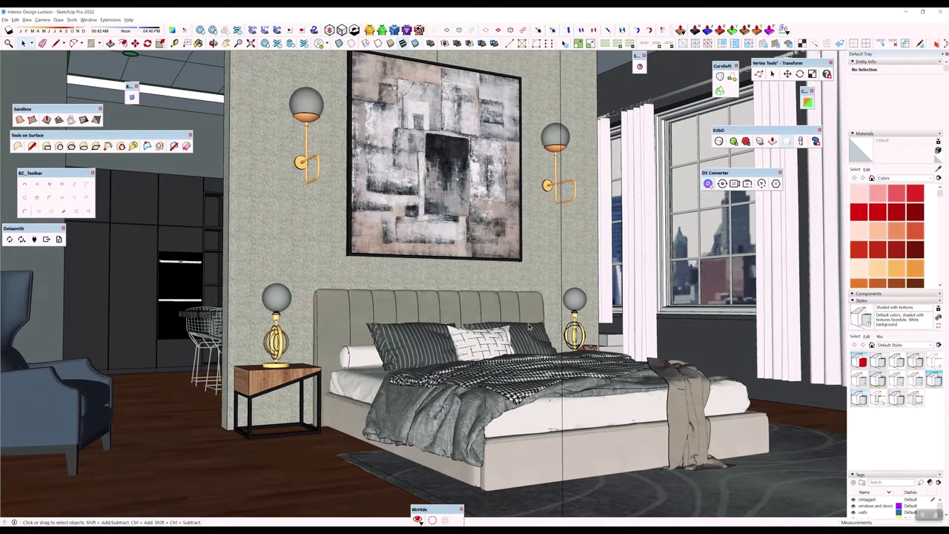
middle_click_drag(330, 317, 646, 316)
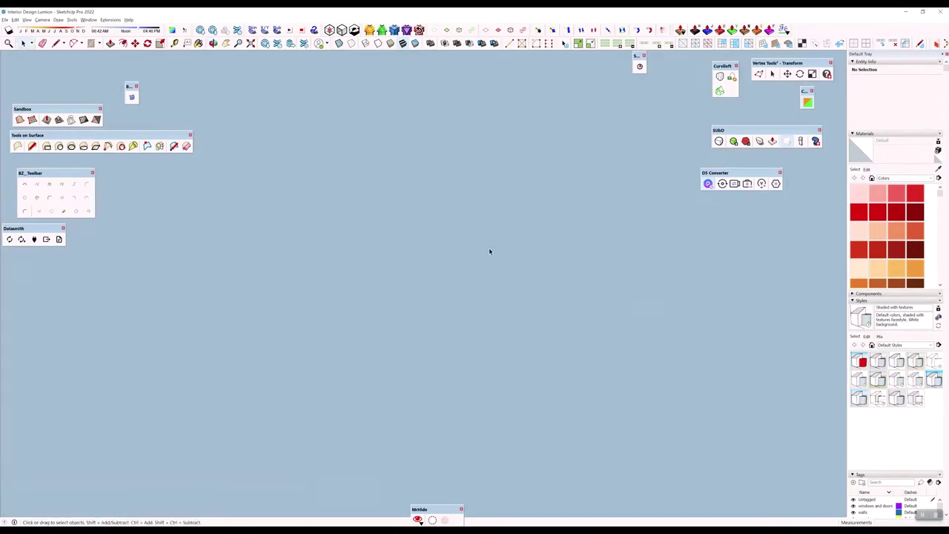
right_click(489, 249)
left_click(497, 268)
scroll(403, 279, "down", 2)
right_click(409, 274)
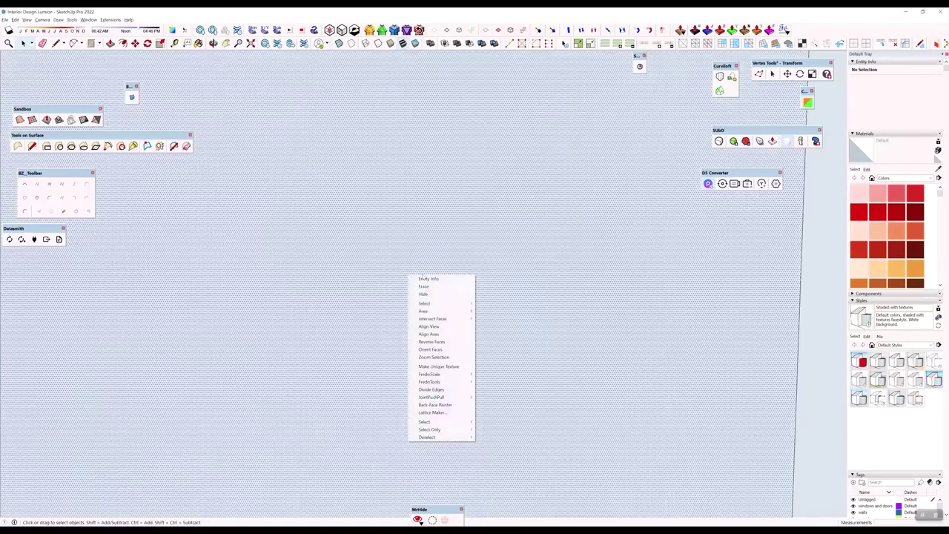
left_click(423, 293)
- Hide the remaining facade panel in front of the green-walled bathroom area at the building's end
middle_click_drag(423, 293, 561, 303)
scroll(557, 278, "down", 2)
scroll(557, 278, "down", 10)
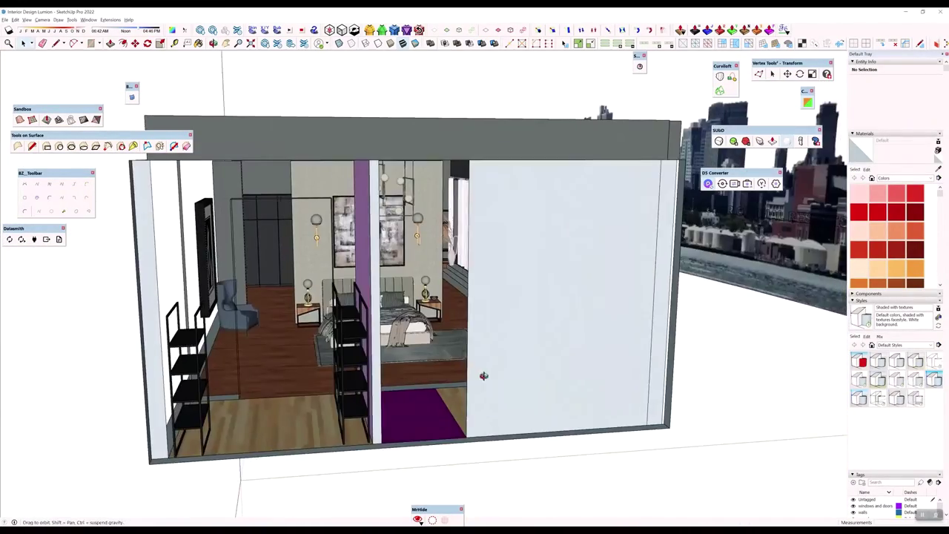
right_click(561, 303)
left_click(582, 324)
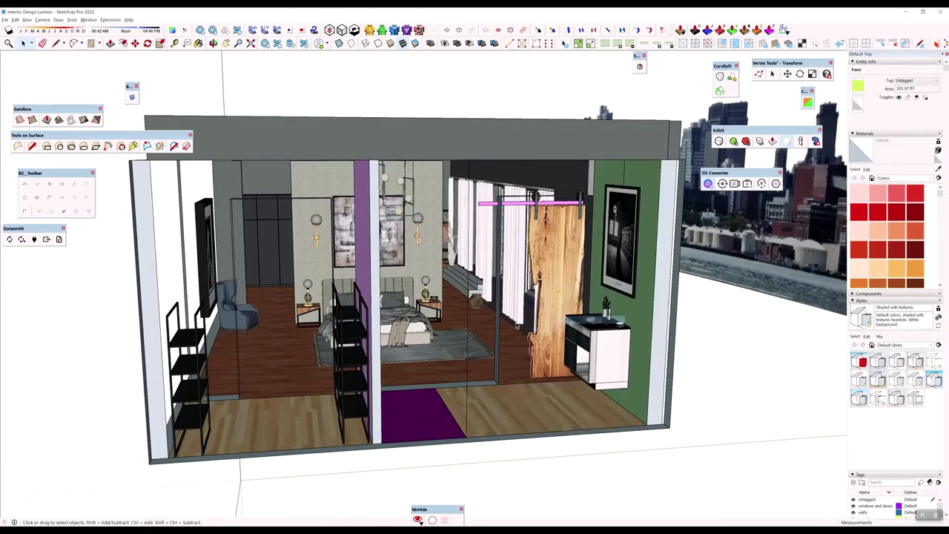
- Examine the bathroom vanity, the wooden sliding door and the closet shelving around the pink partition wall
middle_click_drag(517, 324, 390, 326)
scroll(389, 327, "up", 5)
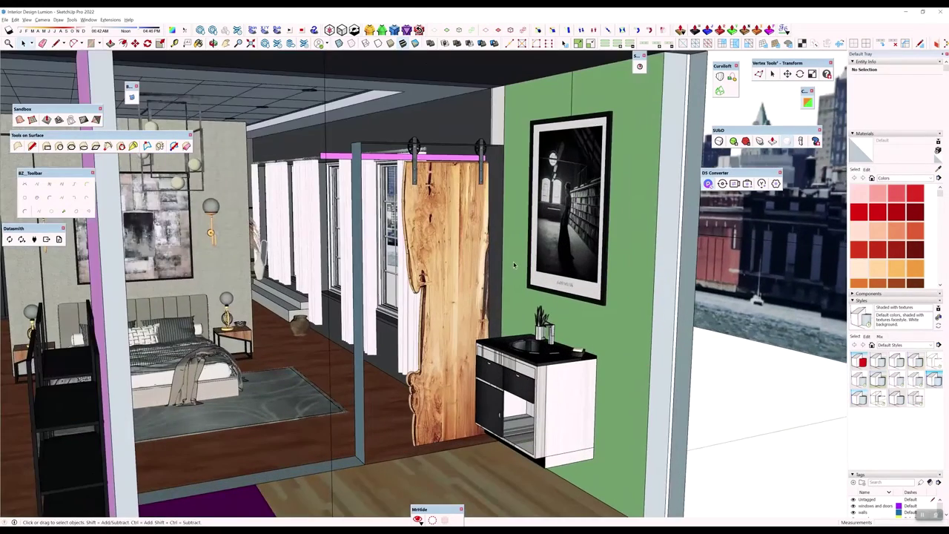
scroll(443, 271, "down", 5)
middle_click_drag(442, 272, 238, 309)
scroll(238, 310, "up", 2)
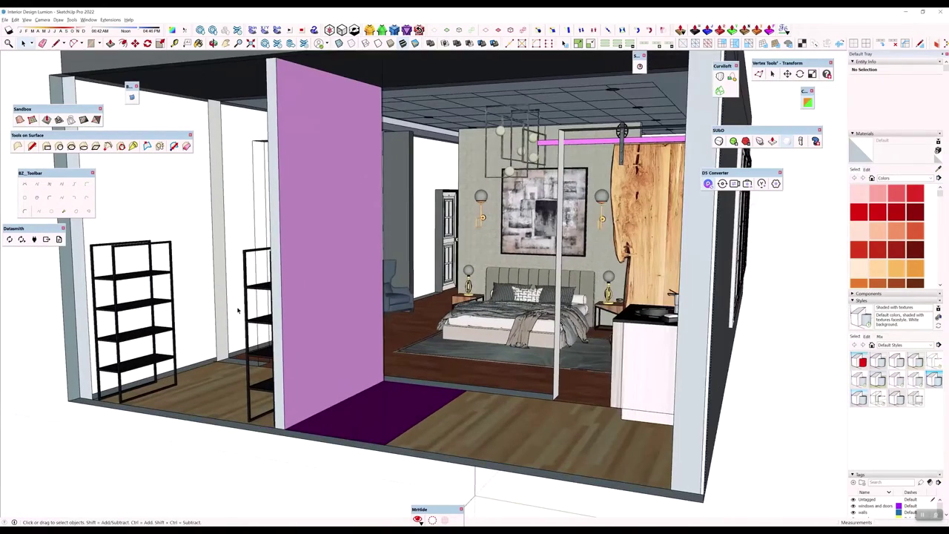
middle_click_drag(301, 309, 511, 326)
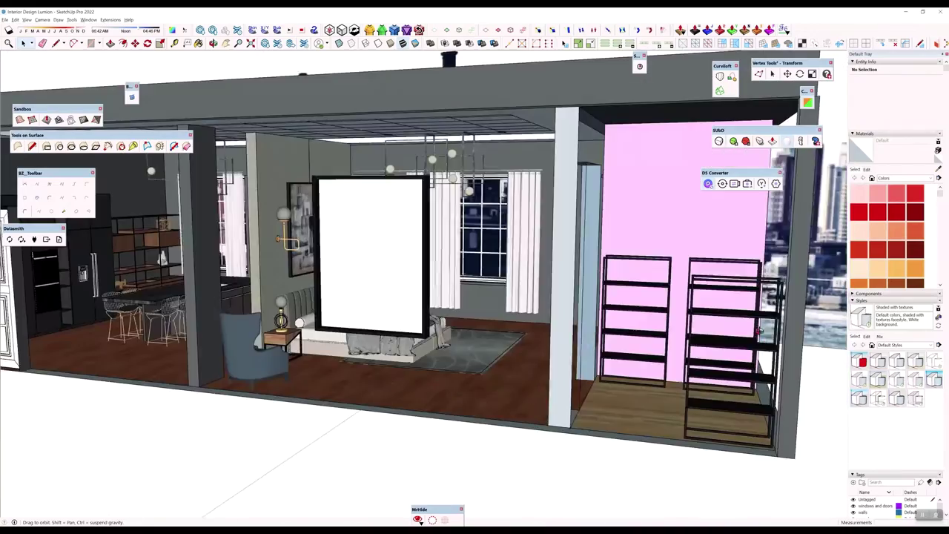
- Examine the kitchen island with its stools, the bedroom and closet shelving, and the open end of the building
mouse_move(253, 317)
middle_mouse_down("shift")
mouse_move(524, 317)
mouse_move(315, 286)
mouse_move(392, 280)
mouse_move(283, 260)
middle_mouse_up("shift")
scroll(315, 287, "up", 6)
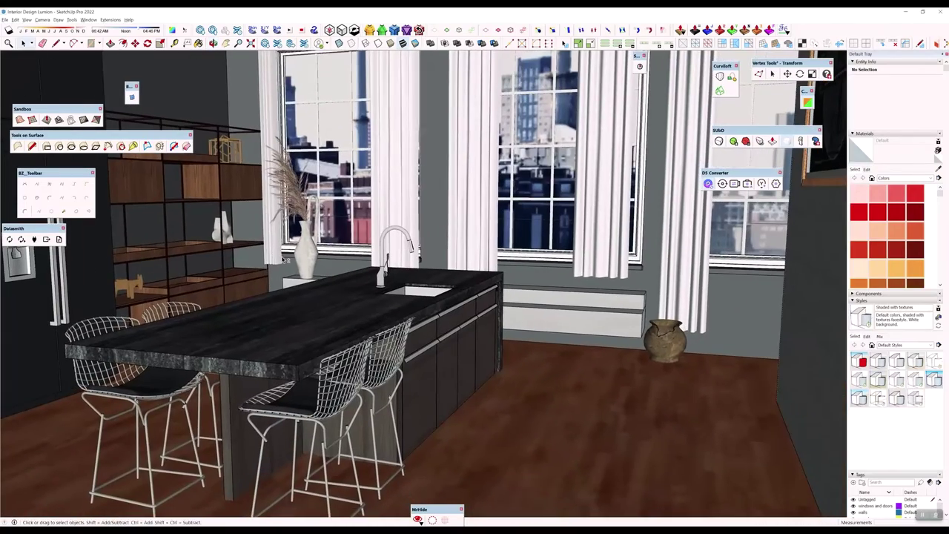
mouse_move(641, 287)
middle_mouse_down()
mouse_move(244, 313)
mouse_move(470, 324)
mouse_move(418, 325)
mouse_move(782, 302)
mouse_move(263, 280)
middle_mouse_up()
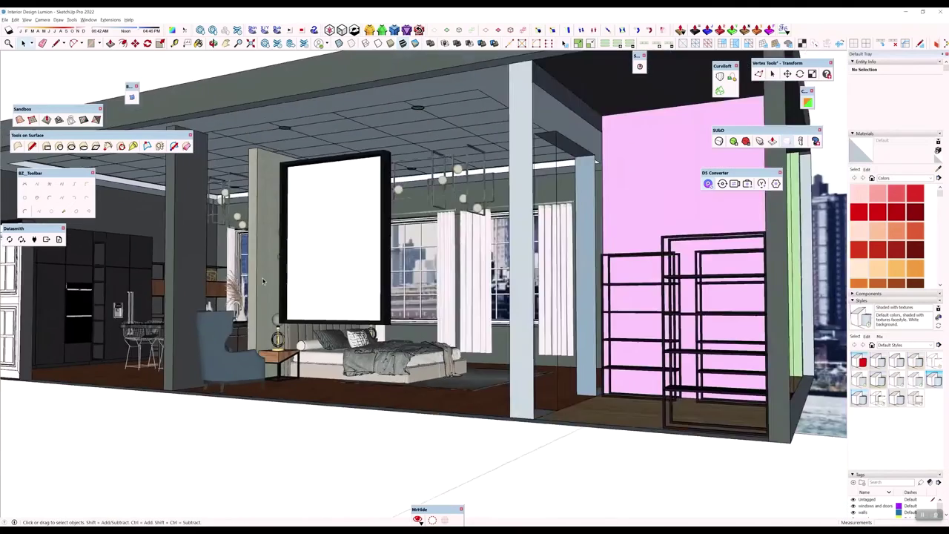
middle_click_drag(771, 333, 645, 333)
middle_click_drag(715, 424, 676, 425)
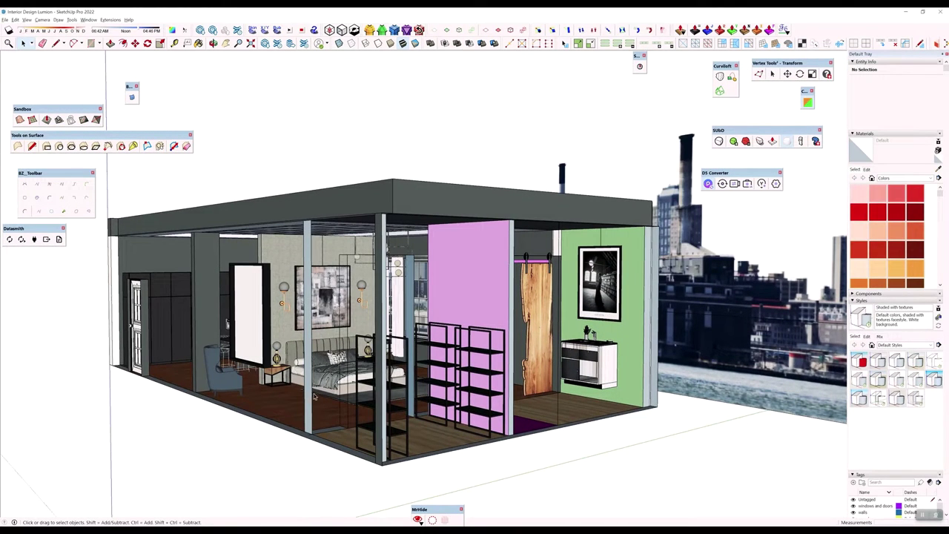
- Display the hidden geometry and unhide all faces of the whole model so the walls and facade are closed
left_click(26, 19)
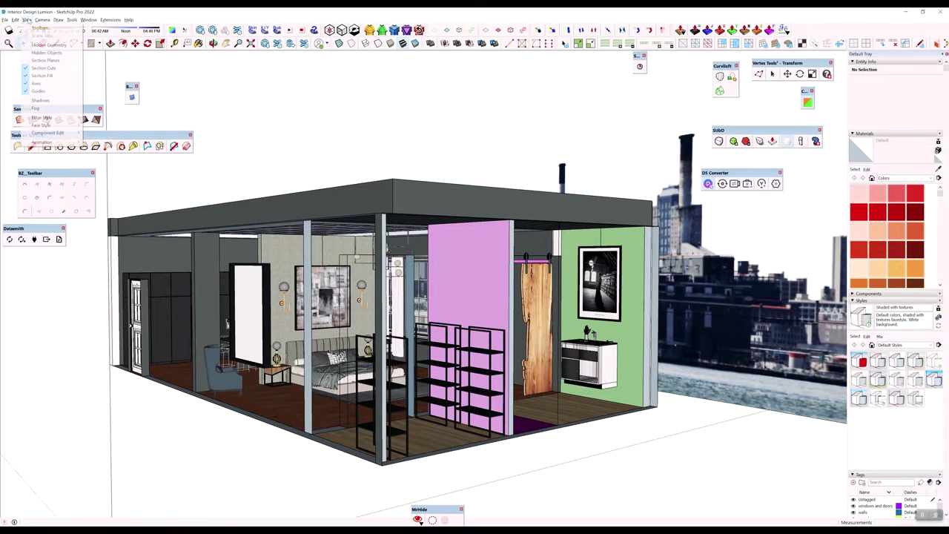
left_click(44, 44)
left_click(34, 53)
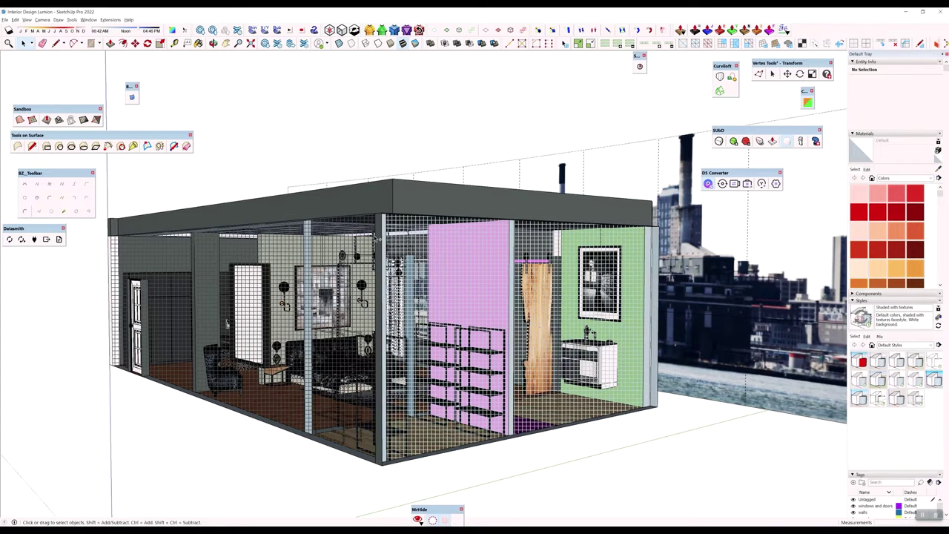
key("ctrl+a")
right_click(470, 259)
left_click(502, 279)
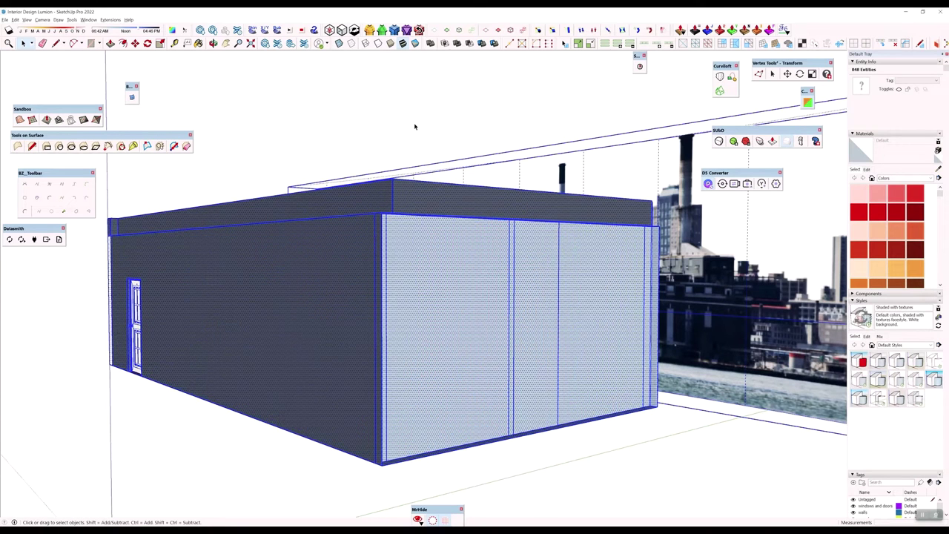
left_click(413, 116)
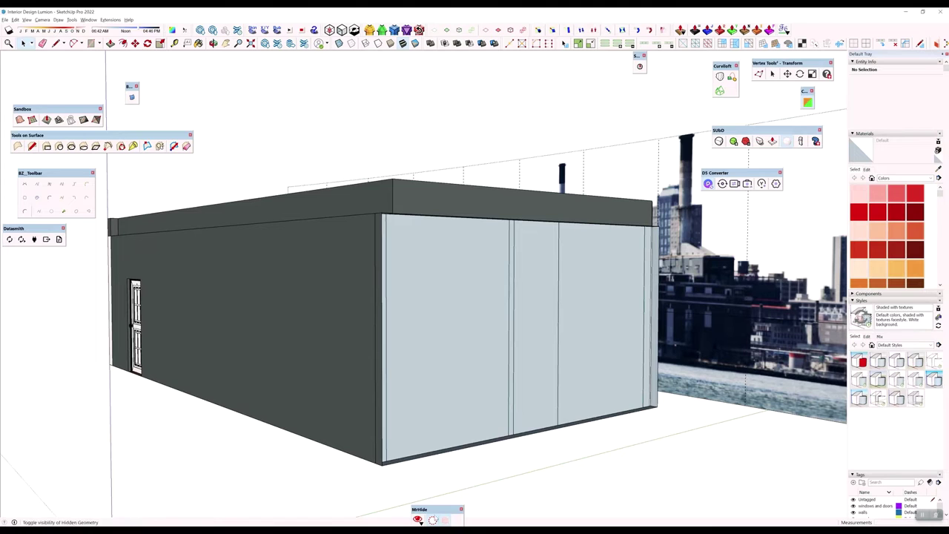
left_click_drag(440, 509, 497, 511)
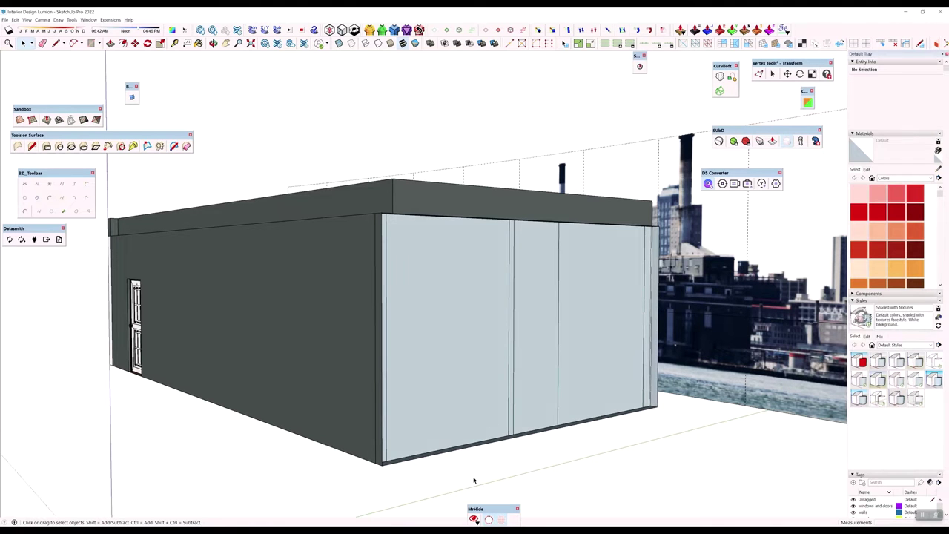
scroll(470, 480, "up", 5)
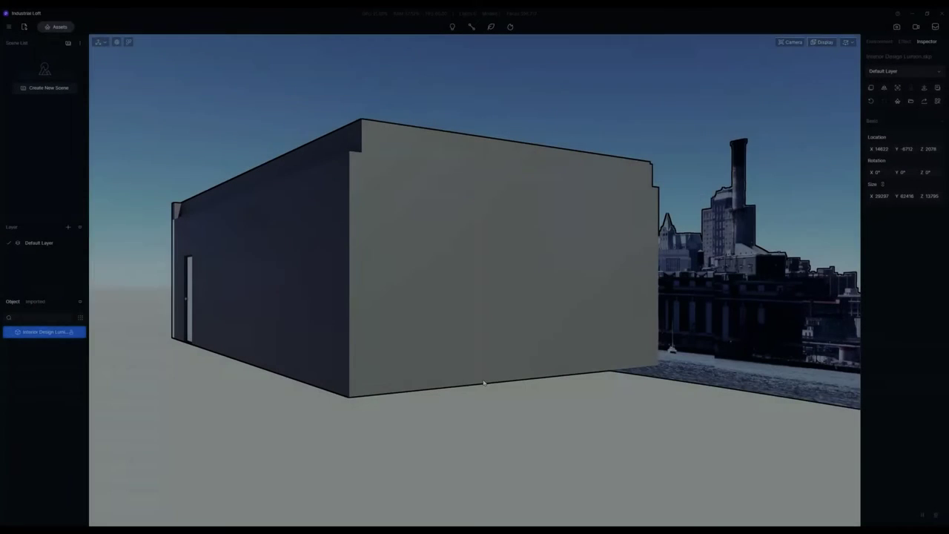
- Examine the loft's exterior corner and the waterfront backdrop in the D5 Render scene from several viewpoints
key("a")
key("e")
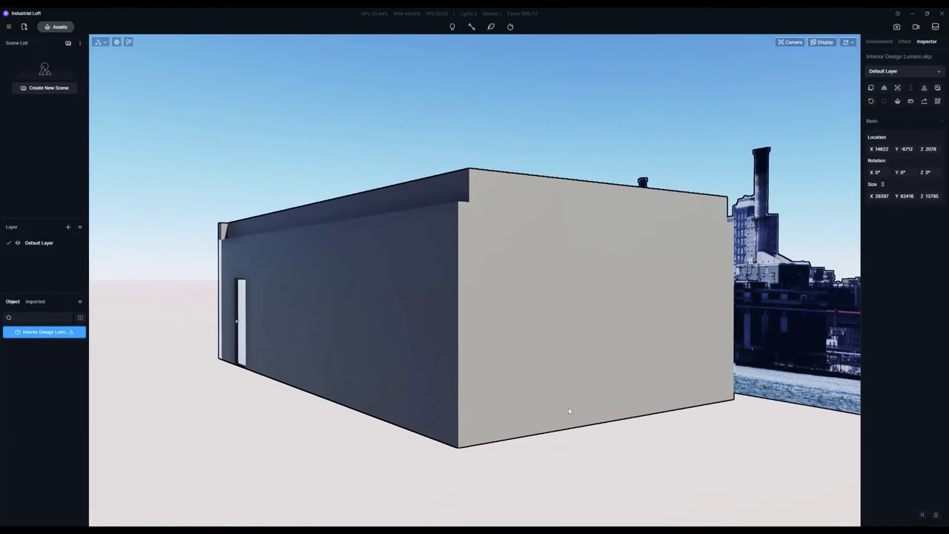
key("d")
right_click_drag(562, 412, 570, 428)
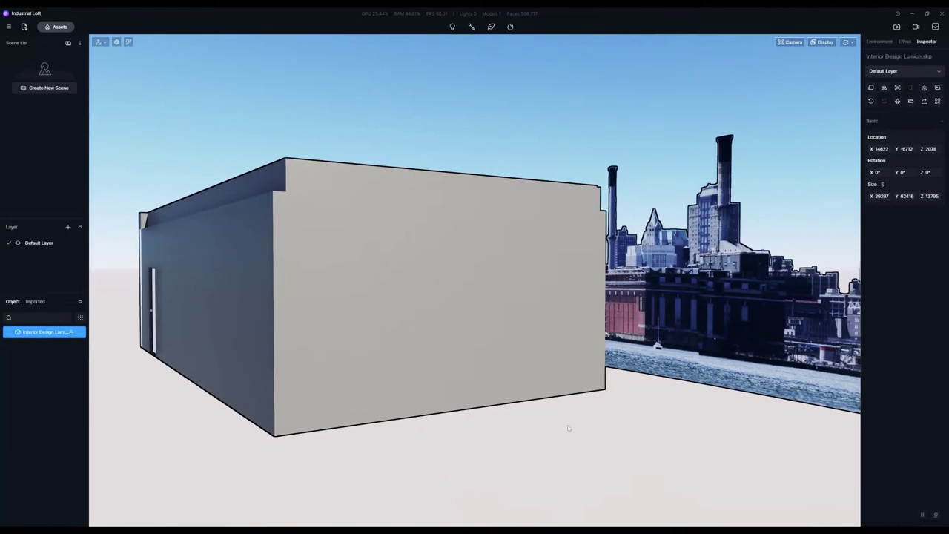
key("a")
key("a")
mouse_move(454, 411)
right_mouse_down()
mouse_move(558, 413)
mouse_move(605, 401)
mouse_move(178, 371)
mouse_move(408, 385)
mouse_move(589, 411)
mouse_move(676, 394)
mouse_move(405, 449)
right_mouse_up()
key("d")
key("w")
key("d")
key("a")
key("a")
- Switch to SketchUp to compare the building's corner view, and return to the Industrial Loft scene in D5 Render
key("alt+Tab")
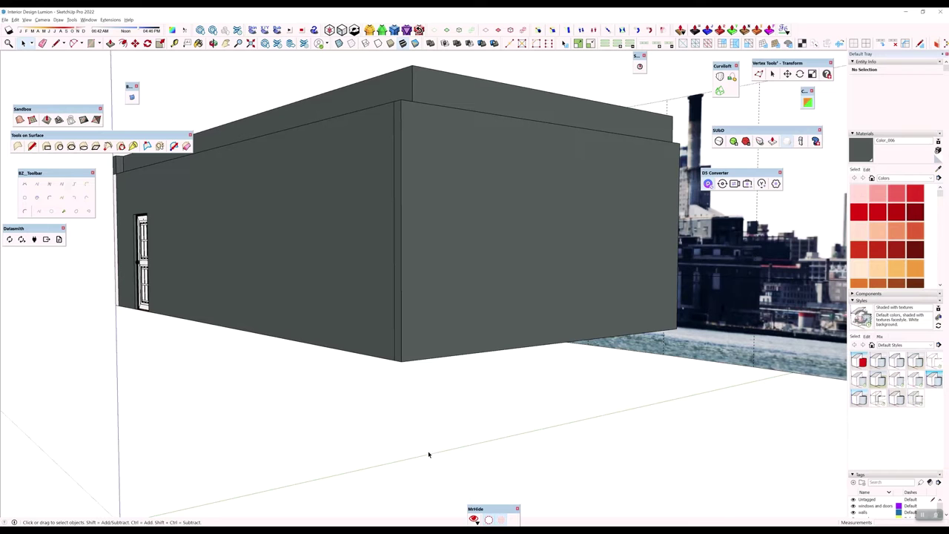
key("alt+Tab")
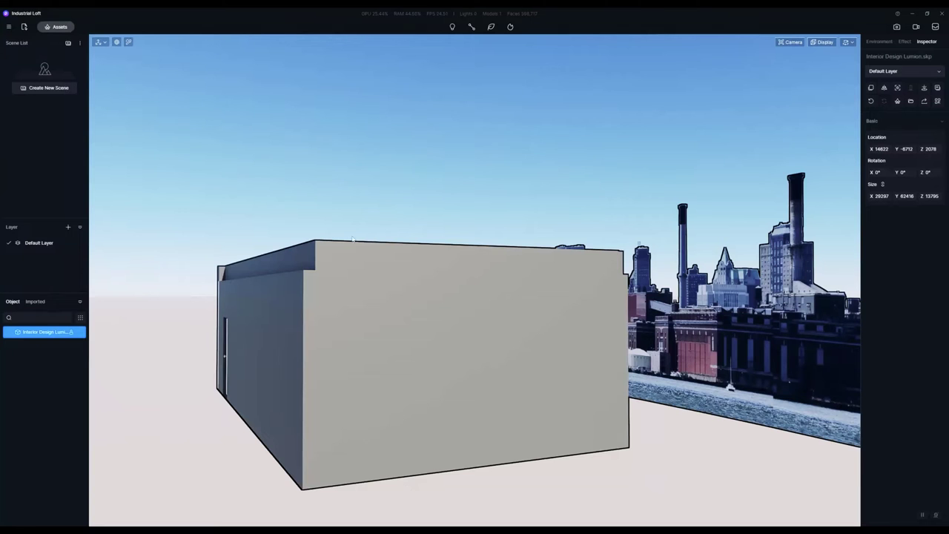
right_click_drag(352, 239, 415, 242)
key("s")
key("a")
scroll(464, 284, "up", 3)
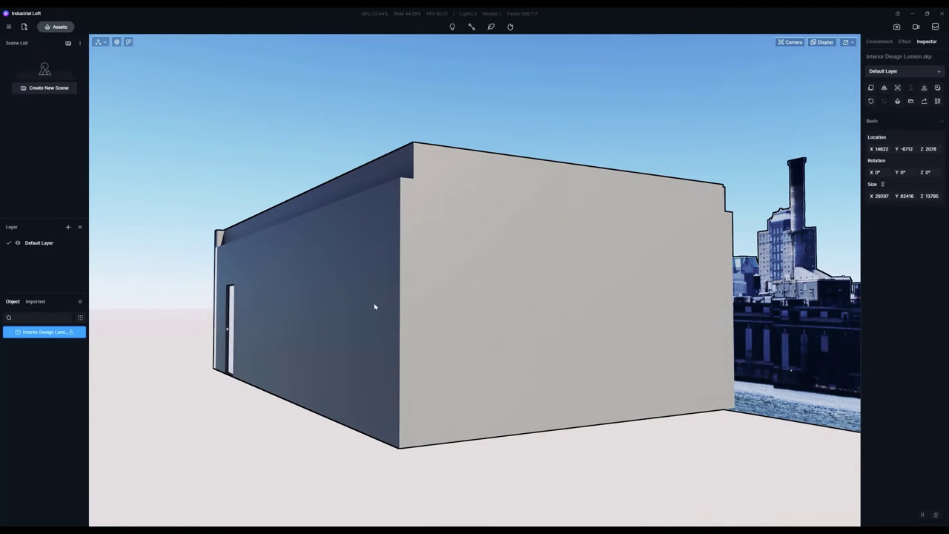
- Examine the loft's long side wall up close and back out to a view of the whole exterior corner
right_click_drag(374, 323, 452, 345)
key("w")
key("a")
key("d")
key("d")
key("q")
key("a")
key("w")
scroll(452, 345, "up", 3)
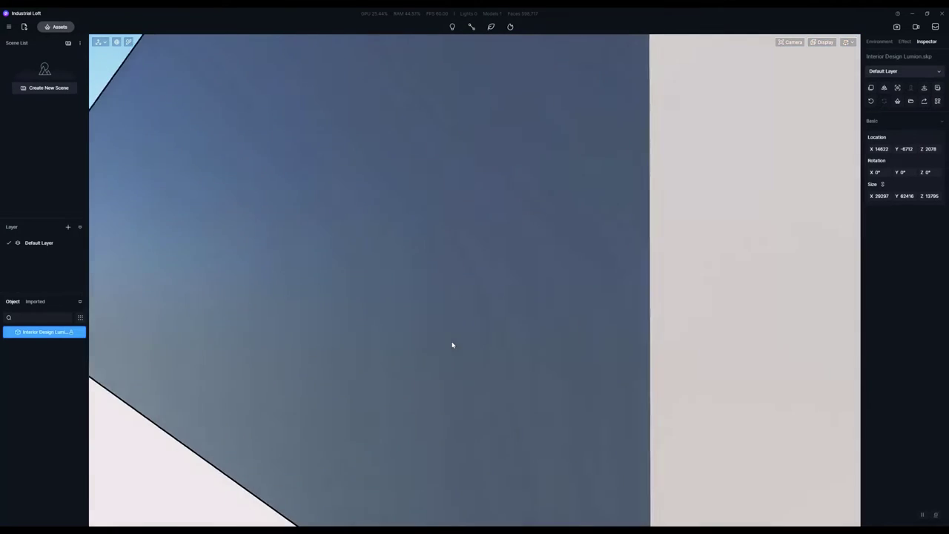
key("d")
key("s")
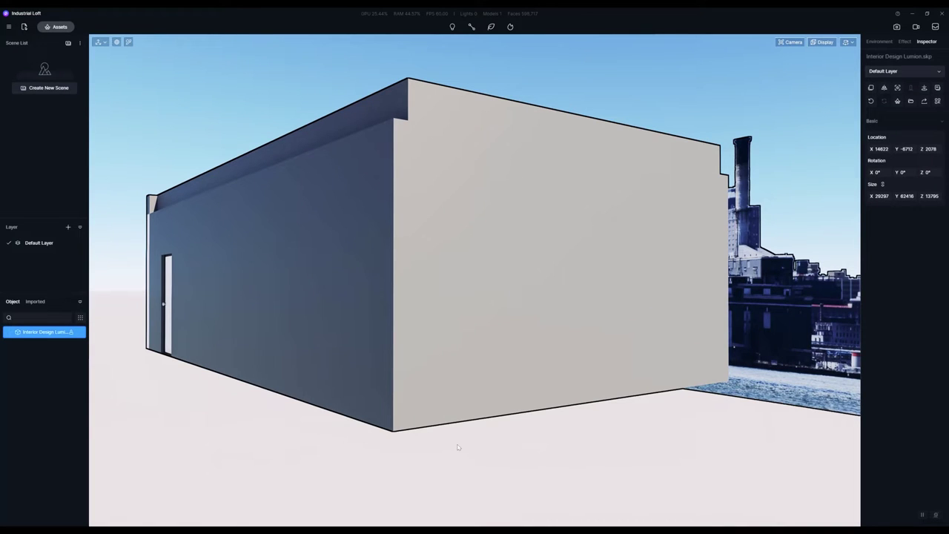
right_click_drag(486, 438, 485, 442)
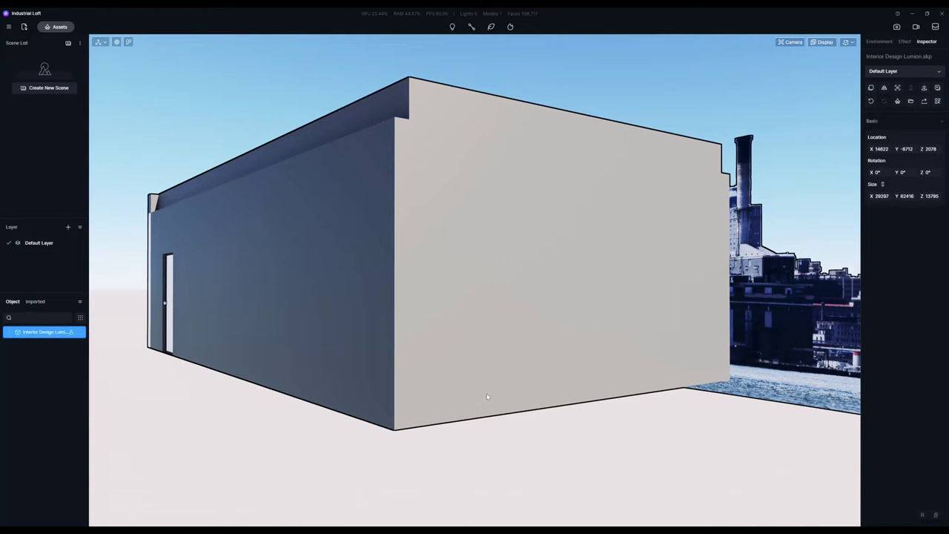
key("d")
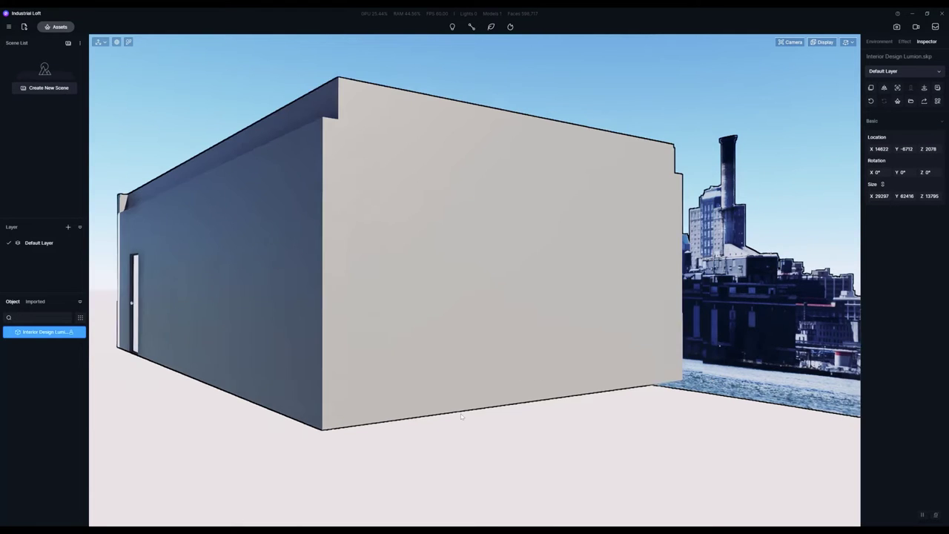
key("d")
mouse_move(450, 416)
right_mouse_down()
mouse_move(381, 409)
mouse_move(425, 387)
mouse_move(519, 397)
mouse_move(450, 397)
right_mouse_up()
key("e")
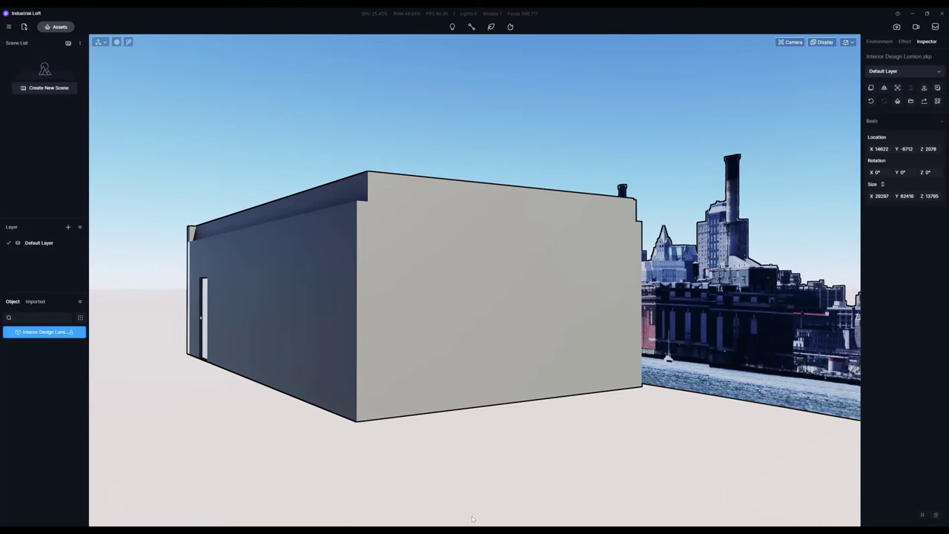
right_click_drag(472, 519, 444, 462)
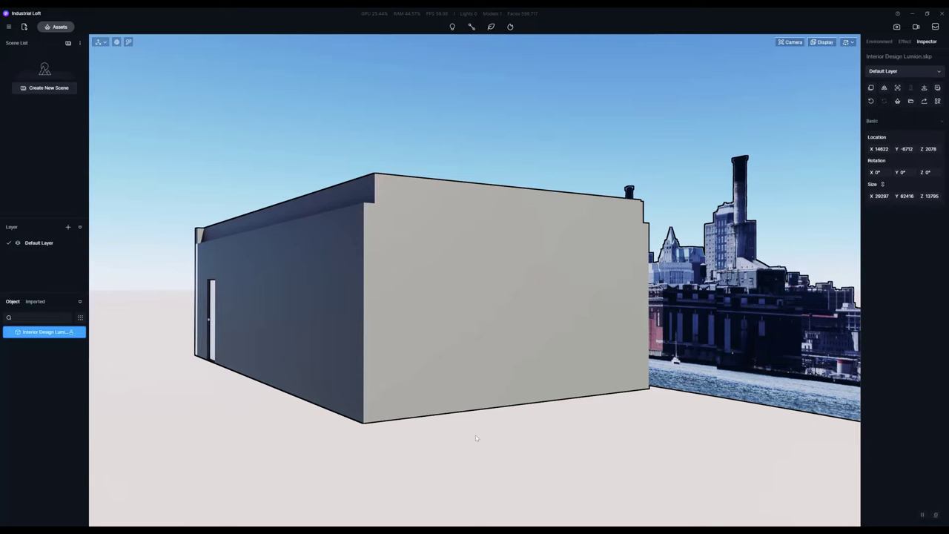
key("d")
right_click_drag(613, 456, 523, 217)
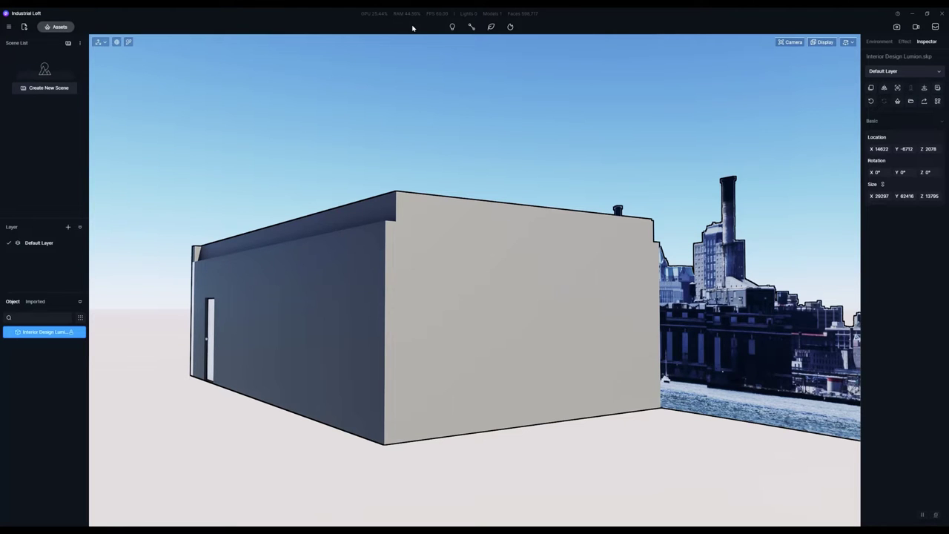
- Check the scene's GPU, RAM, FPS and face-count readouts while moving around the loft's exterior
right_click_drag(443, 86, 445, 115)
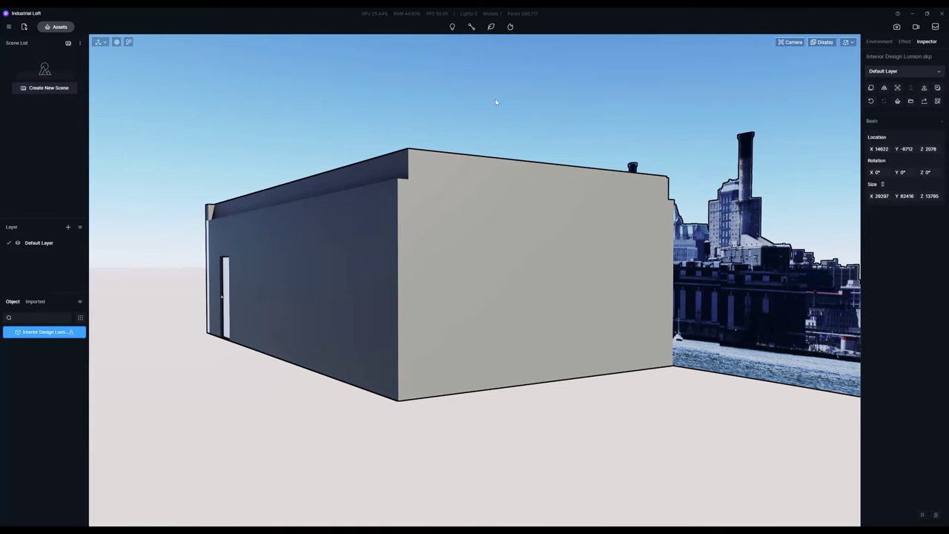
key("w")
key("d")
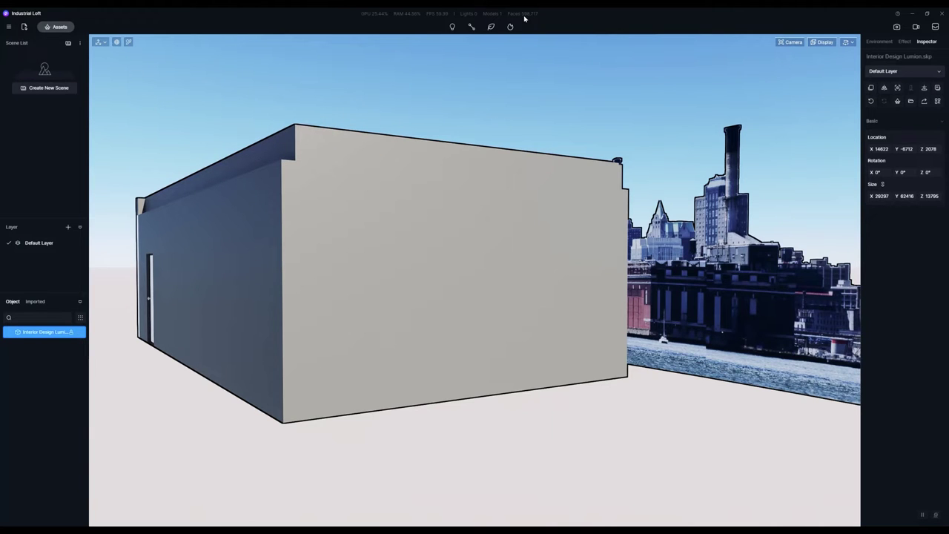
right_click_drag(528, 39, 510, 60)
key("w")
key("a")
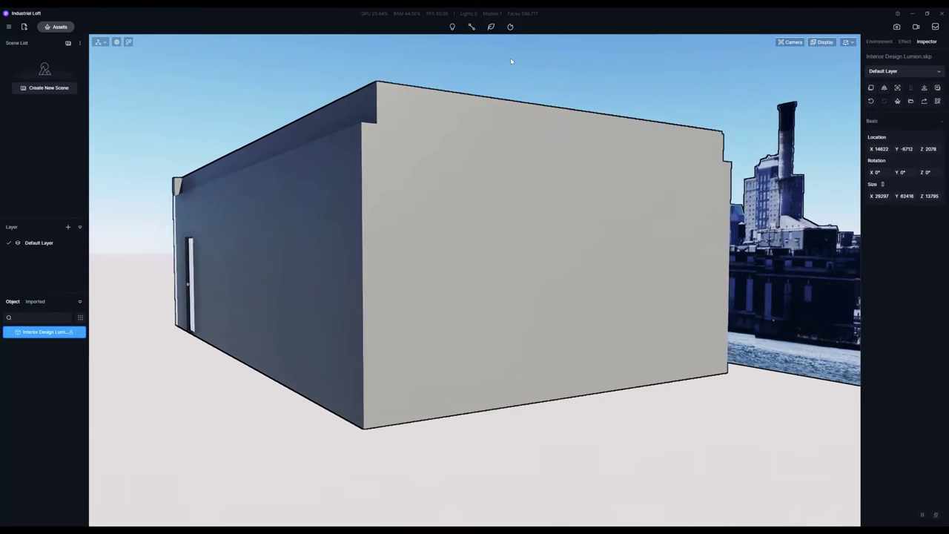
- Move the camera inside the loft and examine the bed, wall lamps, artwork and windows in the bedroom
key("w")
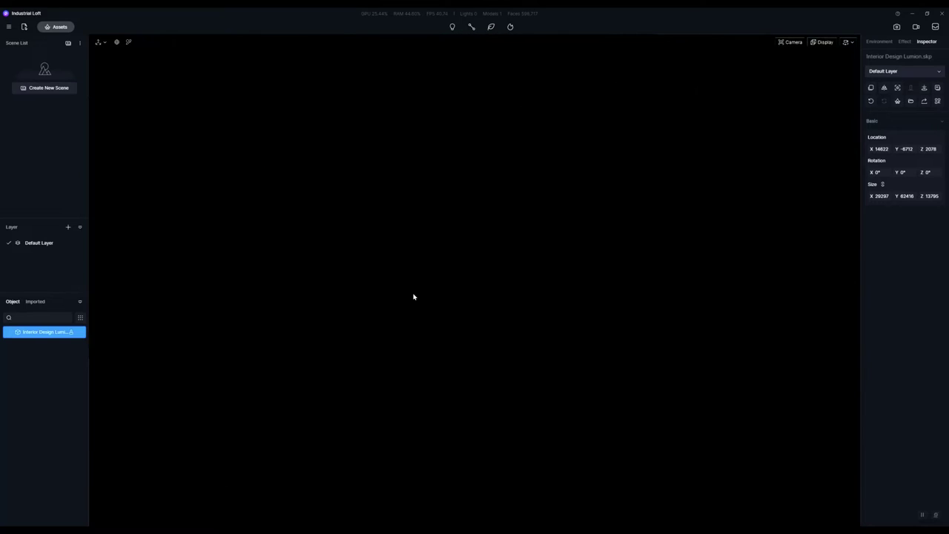
key("a")
key("s")
mouse_move(449, 282)
right_mouse_down()
mouse_move(501, 277)
mouse_move(451, 291)
mouse_move(459, 293)
right_mouse_up()
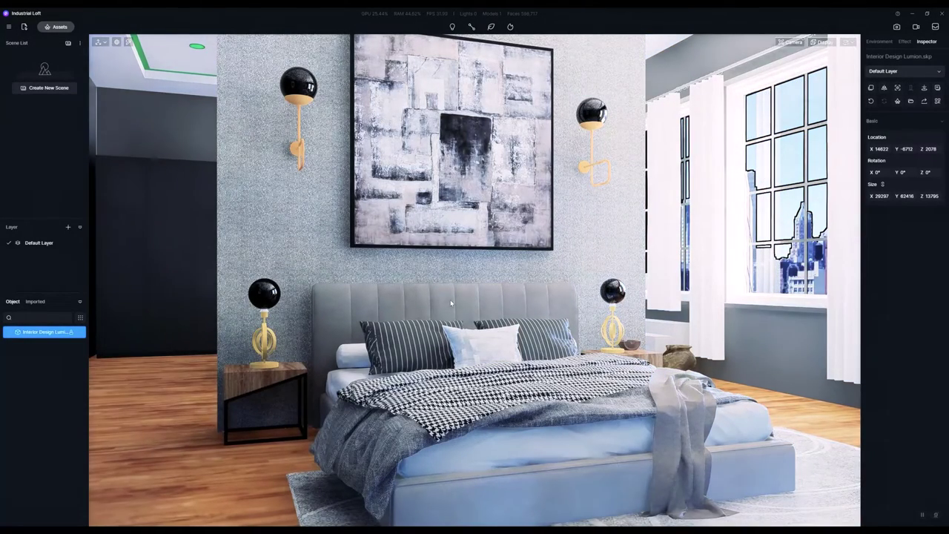
mouse_move(450, 300)
right_mouse_down()
mouse_move(570, 311)
mouse_move(473, 310)
mouse_move(485, 307)
right_mouse_up()
scroll(473, 310, "down", 5)
scroll(473, 310, "up", 2)
scroll(473, 310, "down", 4)
scroll(473, 309, "up", 4)
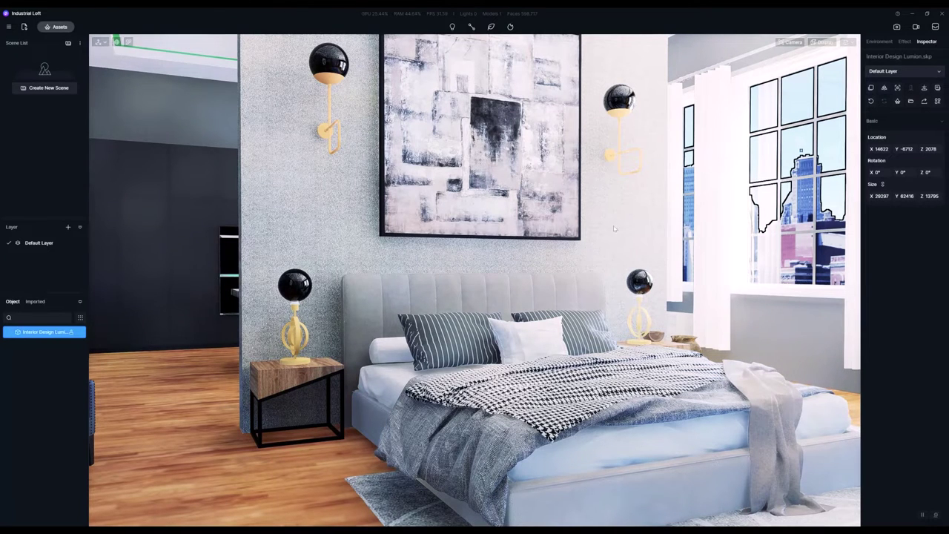
- Compare the bedroom's brightness with the post-processing auto exposure turned off and back on
left_click(879, 42)
left_click(904, 42)
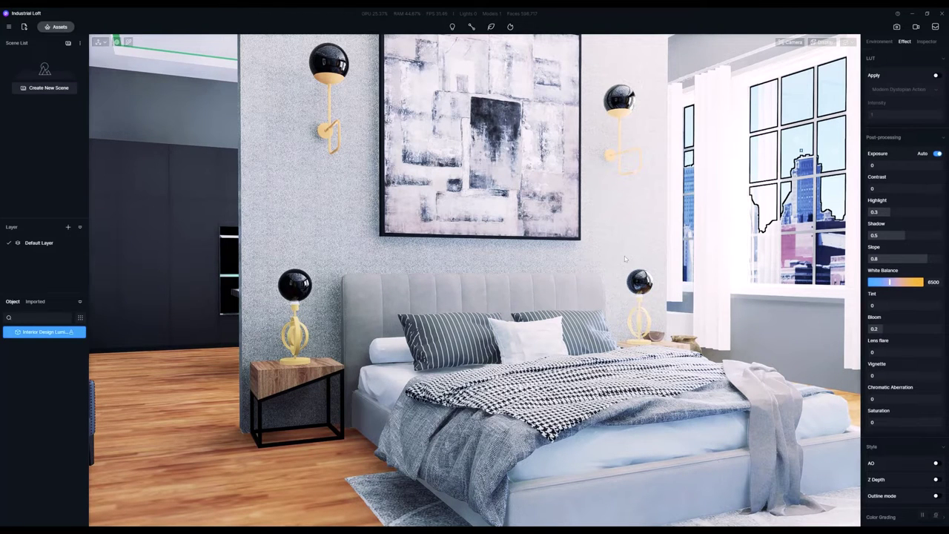
left_click(937, 154)
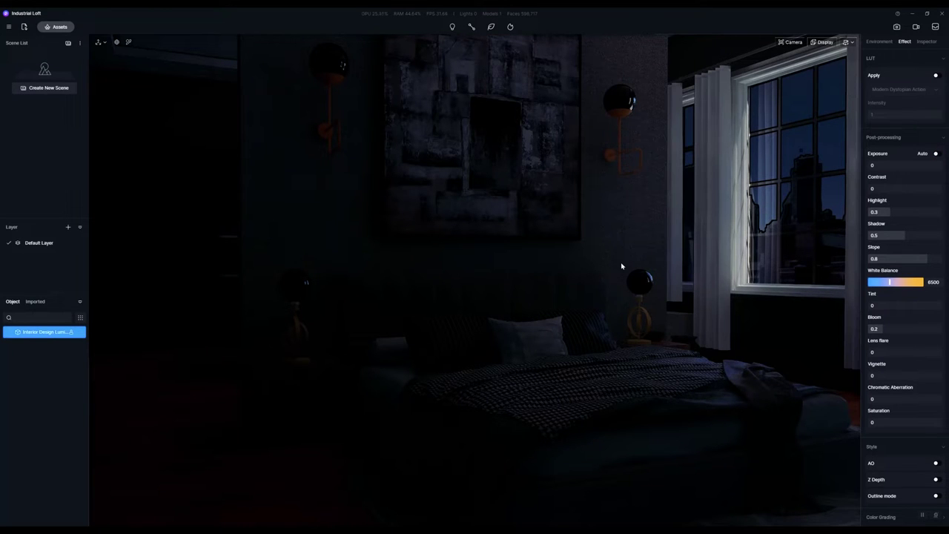
left_click(937, 153)
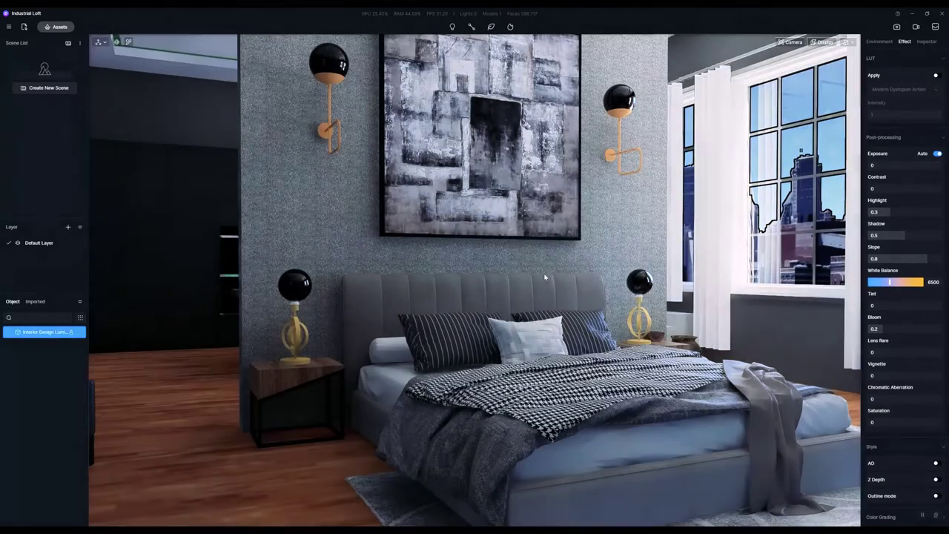
mouse_move(545, 277)
right_mouse_down()
mouse_move(621, 278)
mouse_move(548, 280)
right_mouse_up()
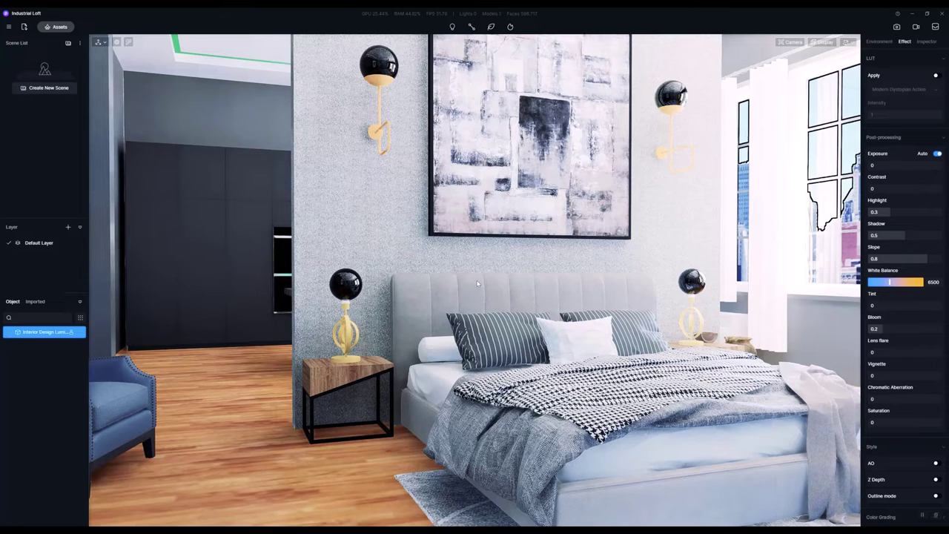
scroll(478, 274, "down", 2)
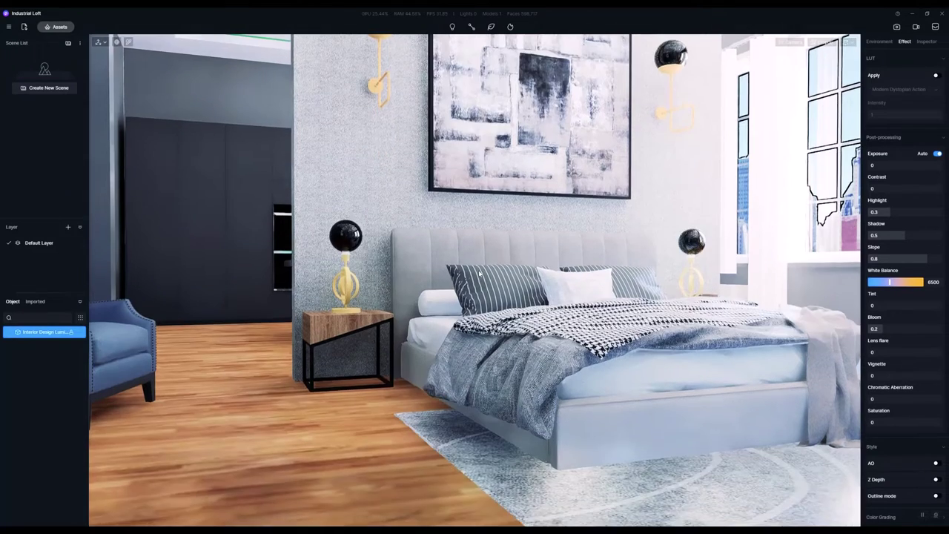
scroll(479, 273, "up", 5)
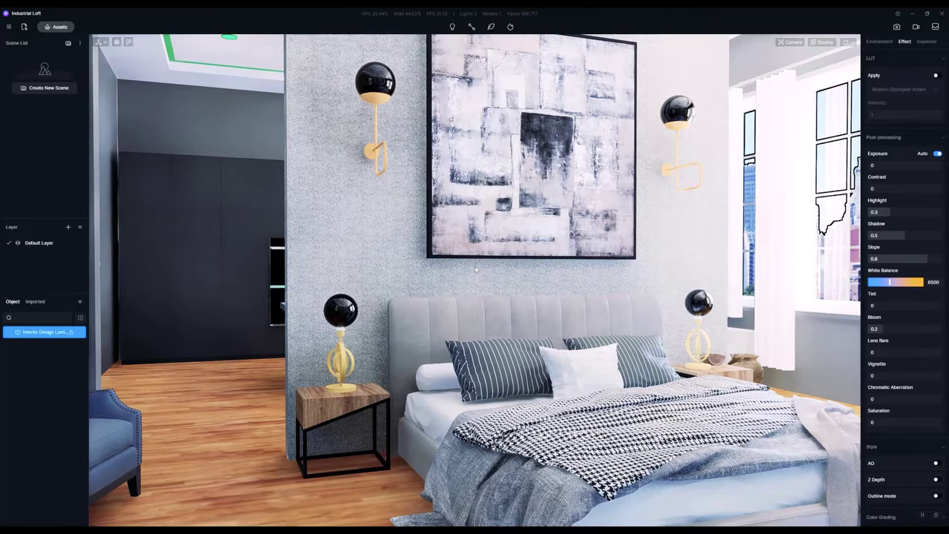
- Look through the application's main menu and its File commands
left_click(9, 27)
mouse_move(16, 42)
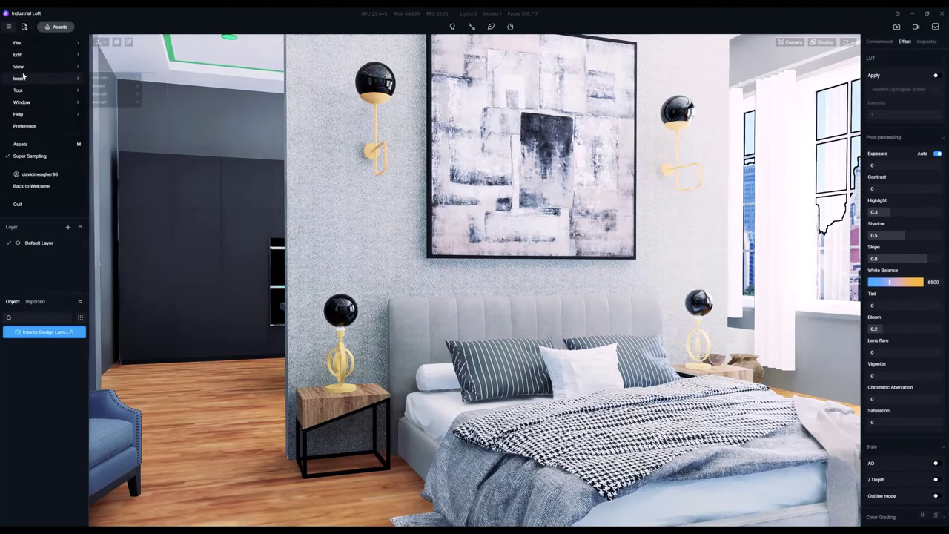
left_click(127, 10)
left_click(5, 27)
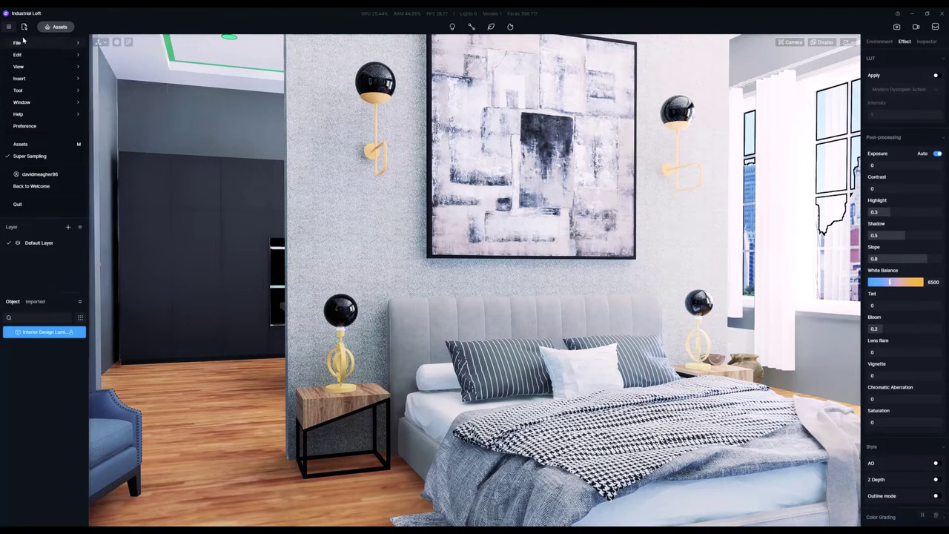
mouse_move(30, 38)
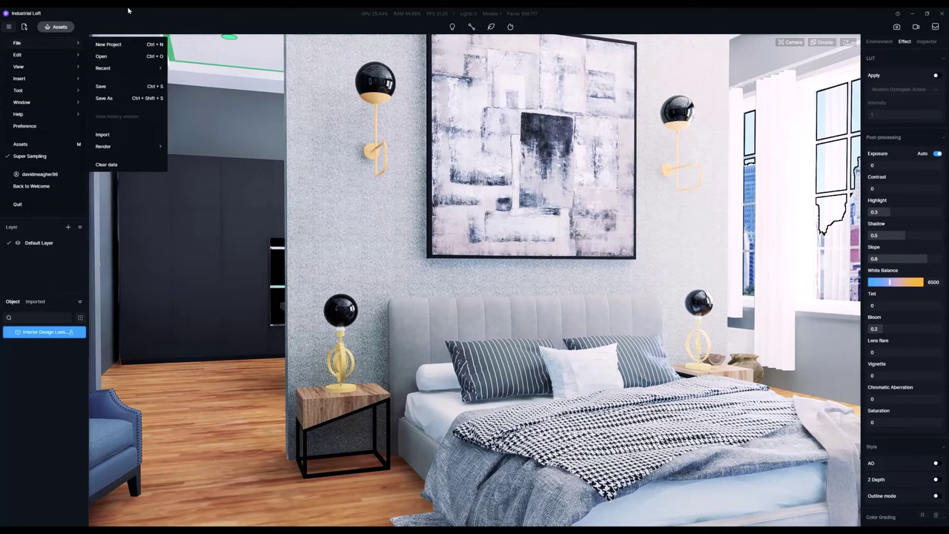
- Browse the model, material and particle categories of the online asset library, and close it
left_click(55, 26)
left_click(55, 29)
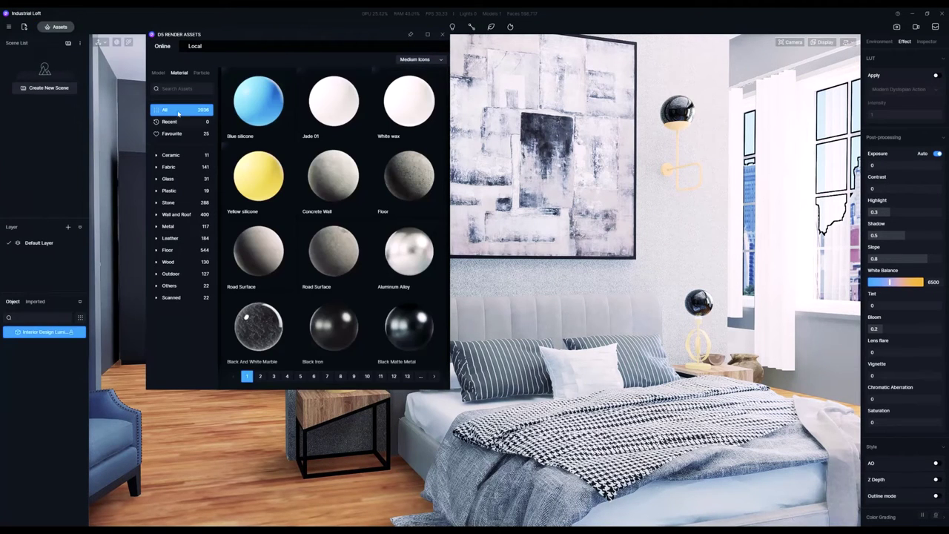
left_click(160, 73)
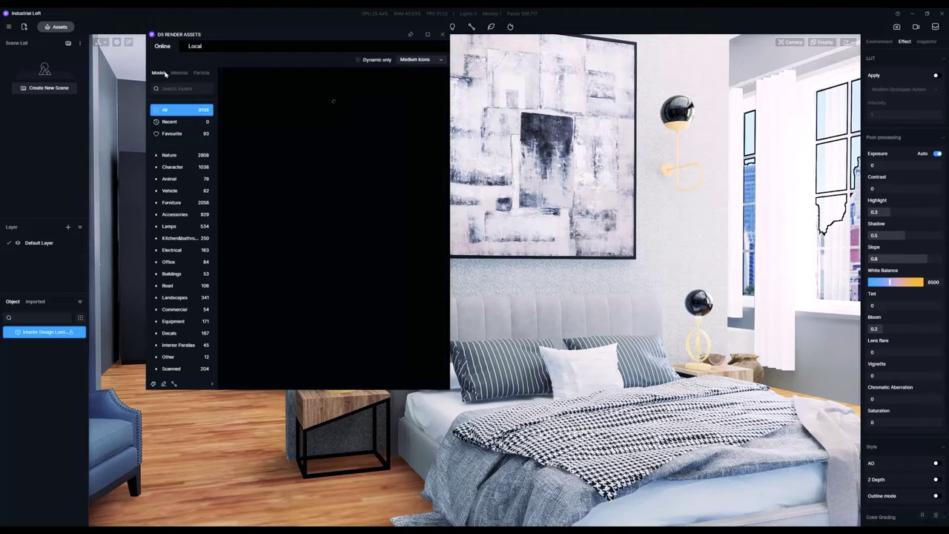
left_click(179, 73)
left_click(201, 73)
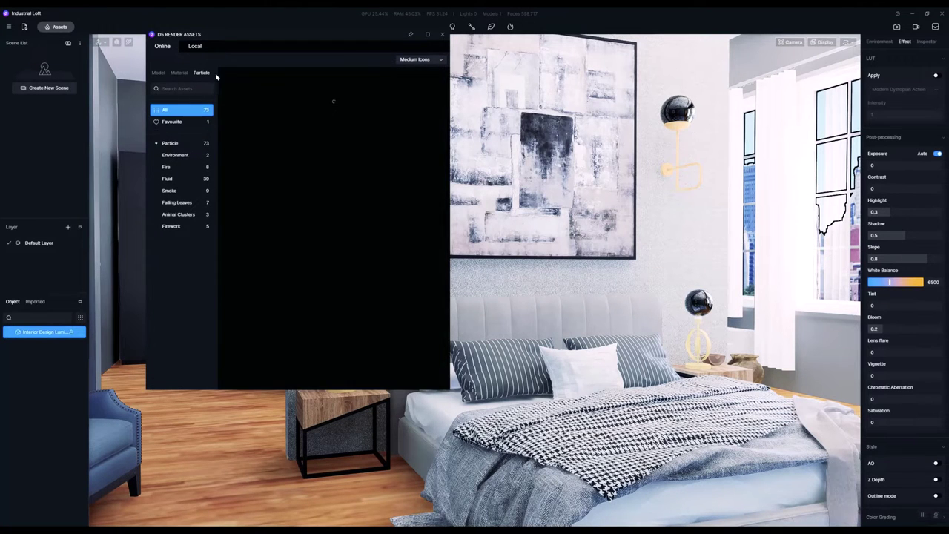
left_click(442, 35)
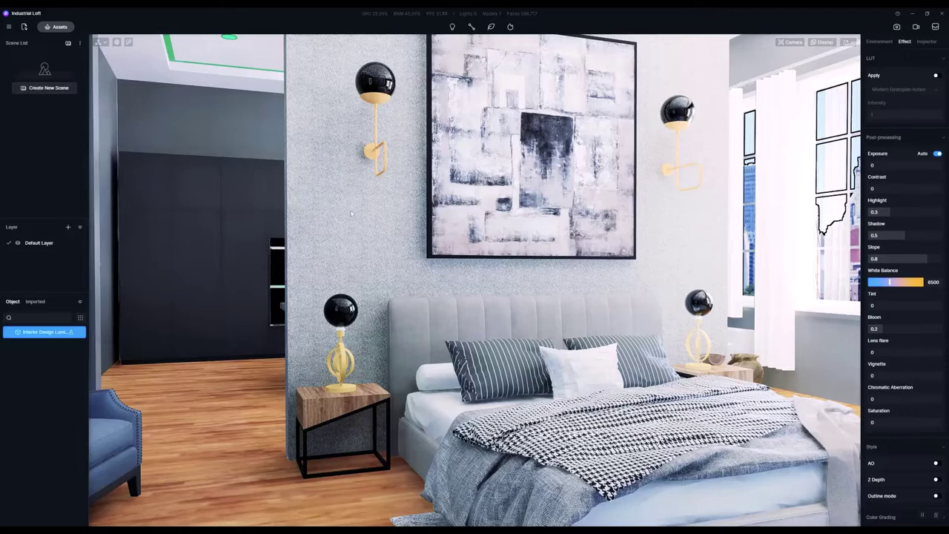
- Fly around the bedroom, moving closer, back, sideways, up and down to view the bed, armchair and windows
right_click_drag(351, 214, 360, 228)
scroll(368, 223, "up", 5)
scroll(379, 220, "down", 6)
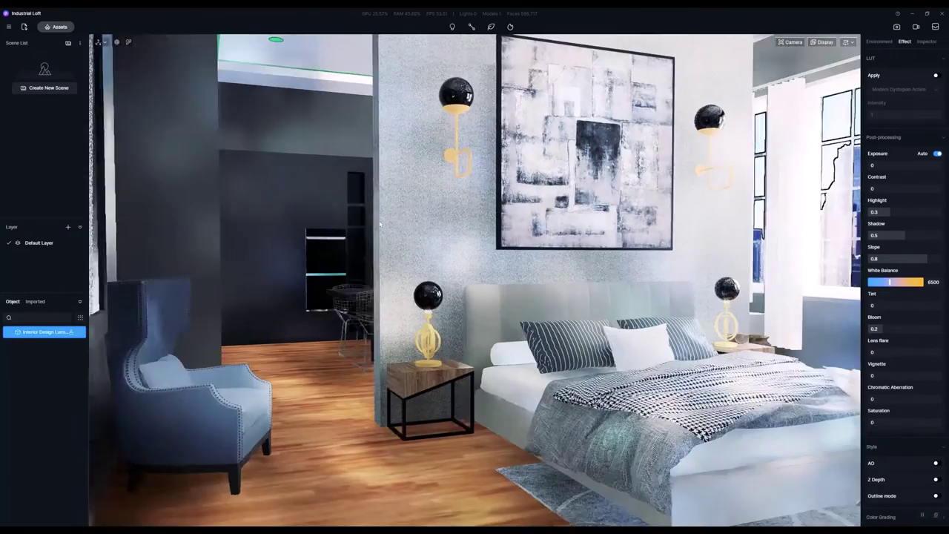
key("d")
key("q")
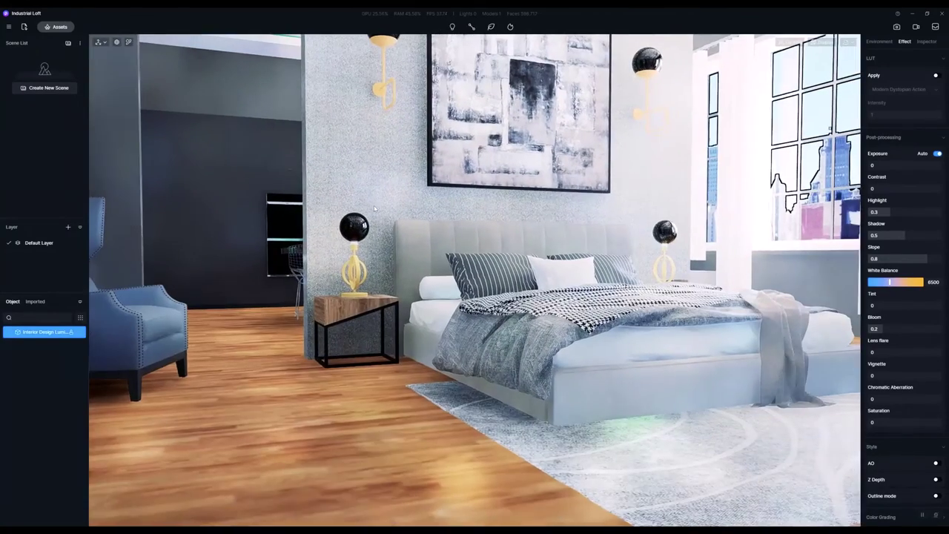
key("w")
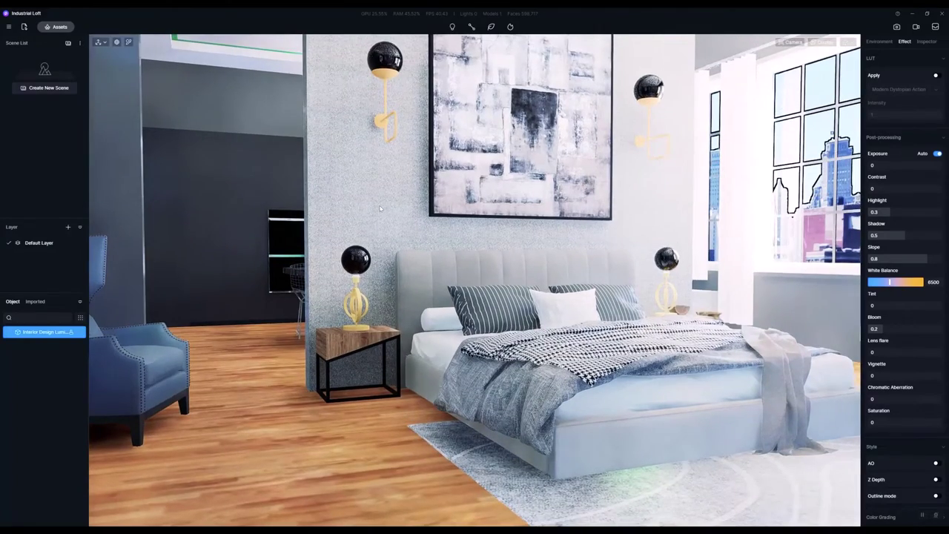
key("e")
key("q")
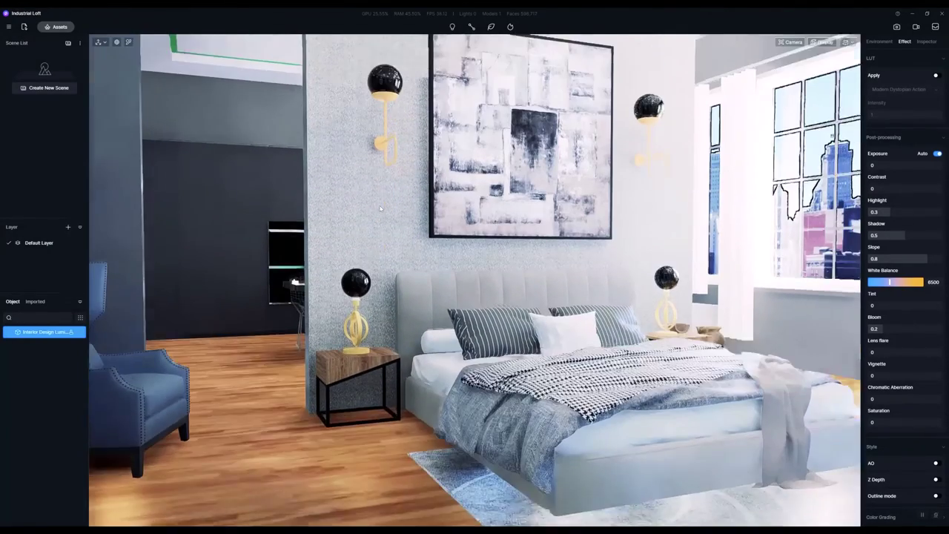
key("q")
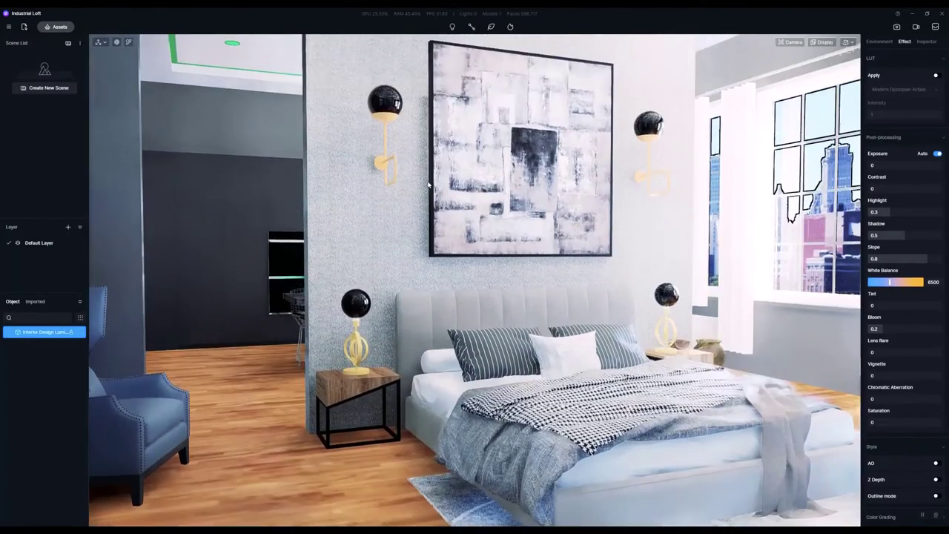
- Switch the viewport navigation to Orbit and try rotating the view around the bedroom
left_click(845, 42)
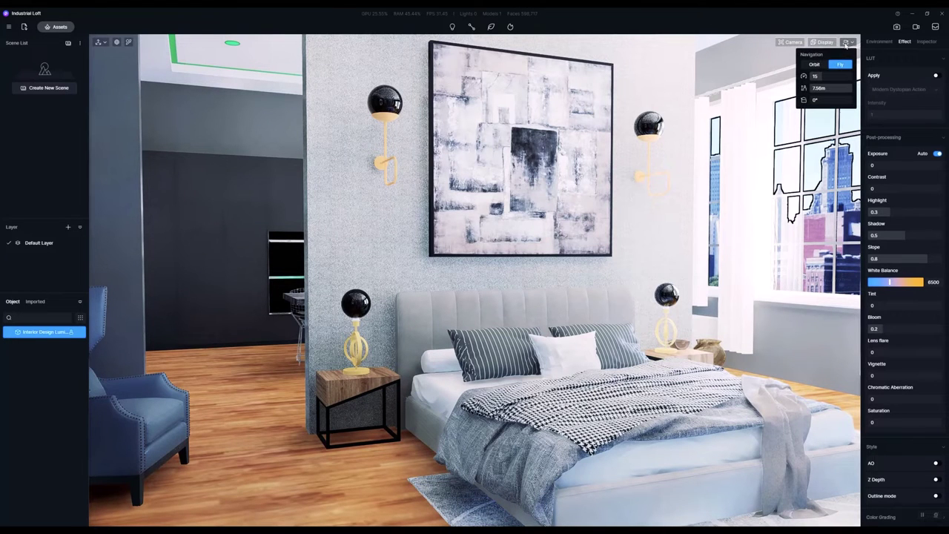
left_click(814, 65)
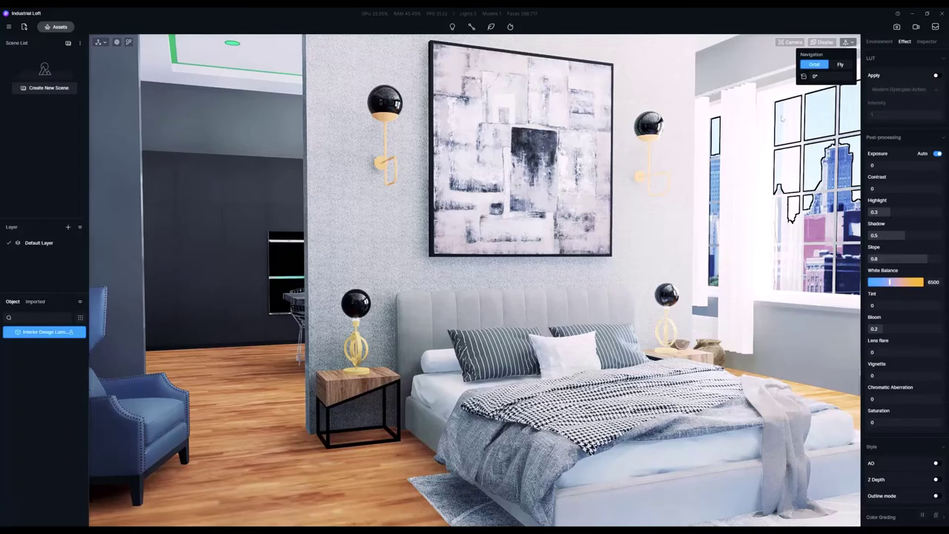
mouse_move(782, 118)
right_mouse_down()
mouse_move(745, 130)
mouse_move(707, 166)
mouse_move(775, 232)
mouse_move(778, 133)
right_mouse_up()
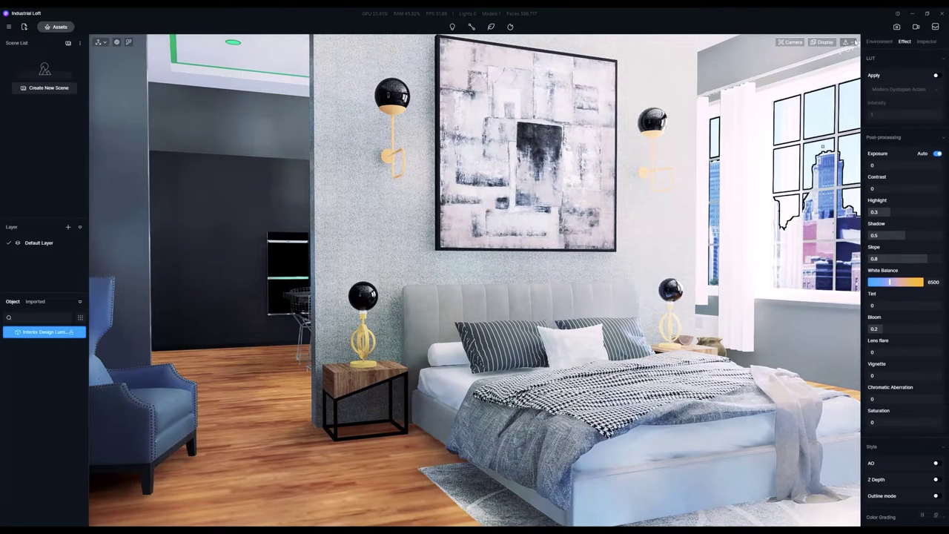
- Set the navigation to Fly with a lower movement speed and test it forward and backward in the bedroom
left_click(849, 42)
left_click(841, 66)
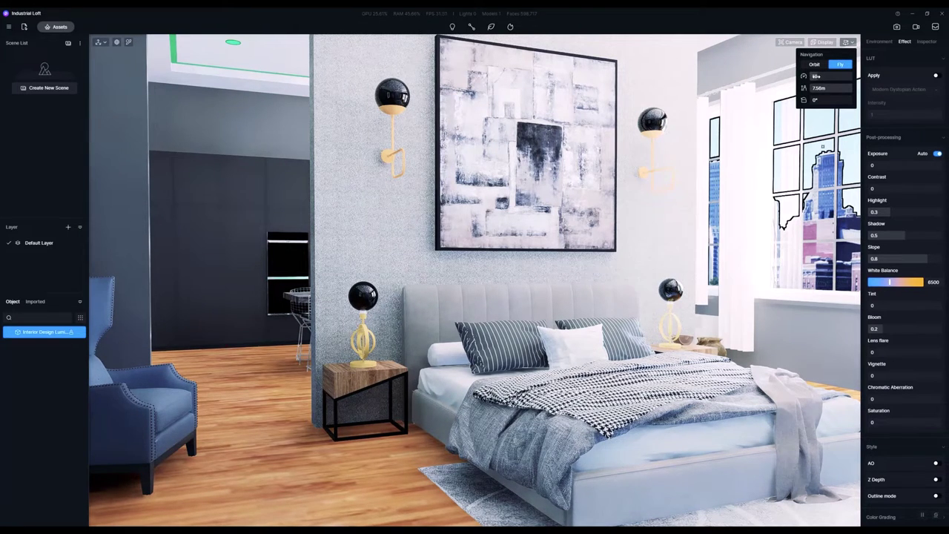
left_click_drag(813, 76, 810, 75)
key("w")
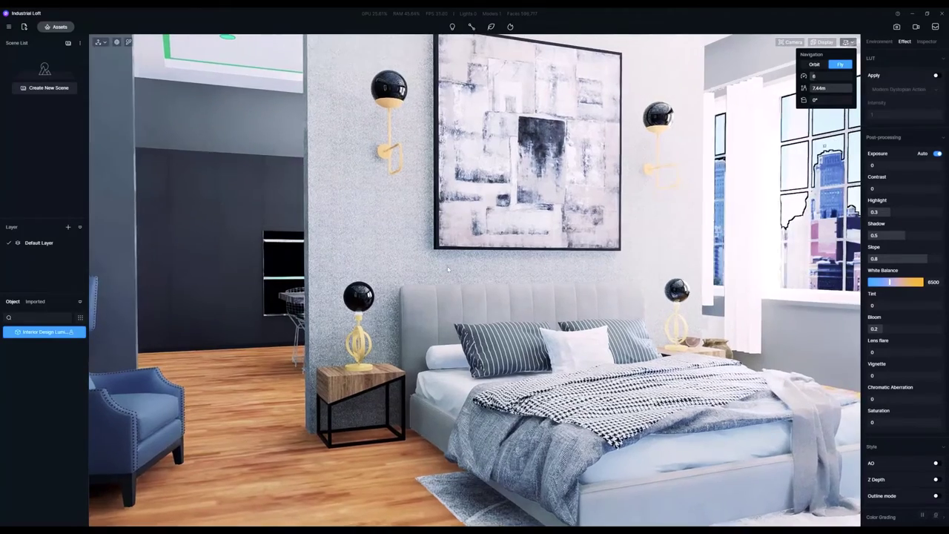
key("s")
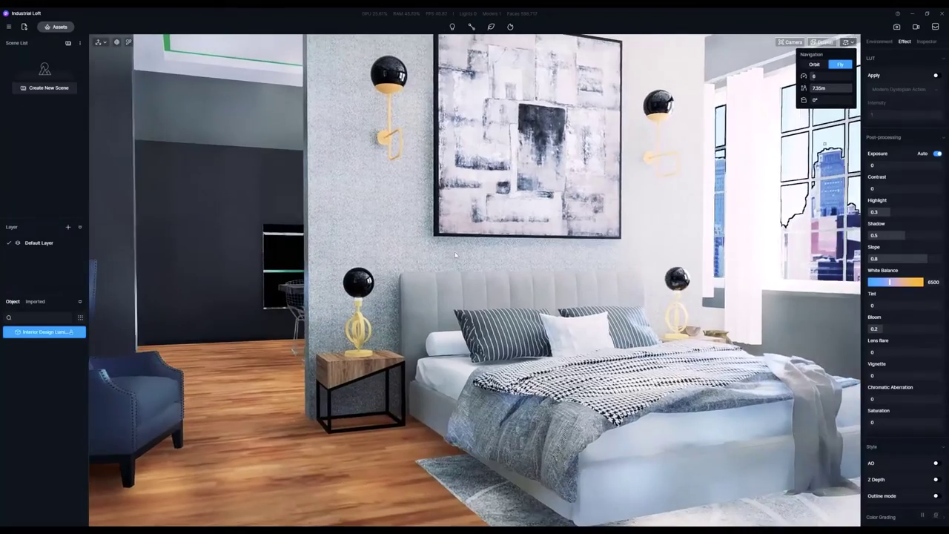
- Frame the blue armchair, bed and wall artwork together and save the view as the first scene
scroll(456, 254, "up", 5)
scroll(454, 255, "down", 5)
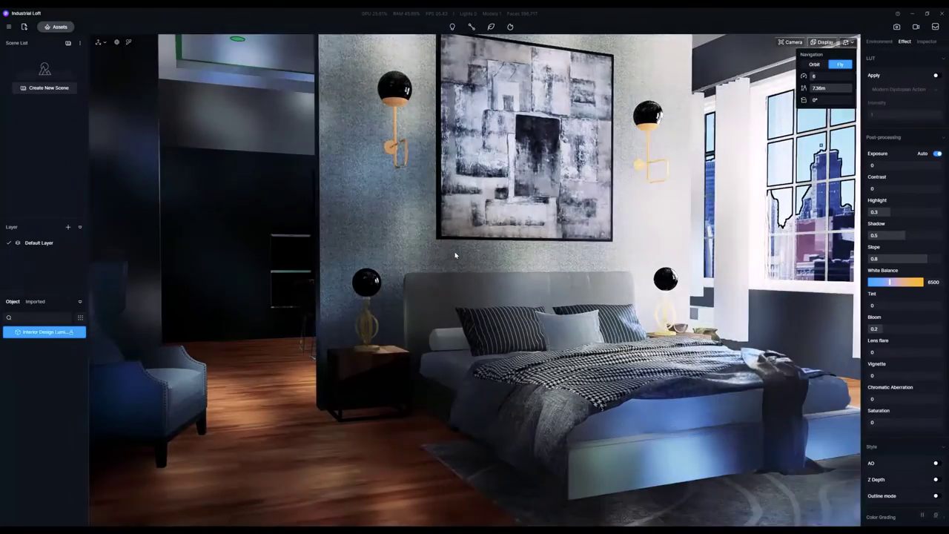
right_click_drag(454, 255, 435, 248)
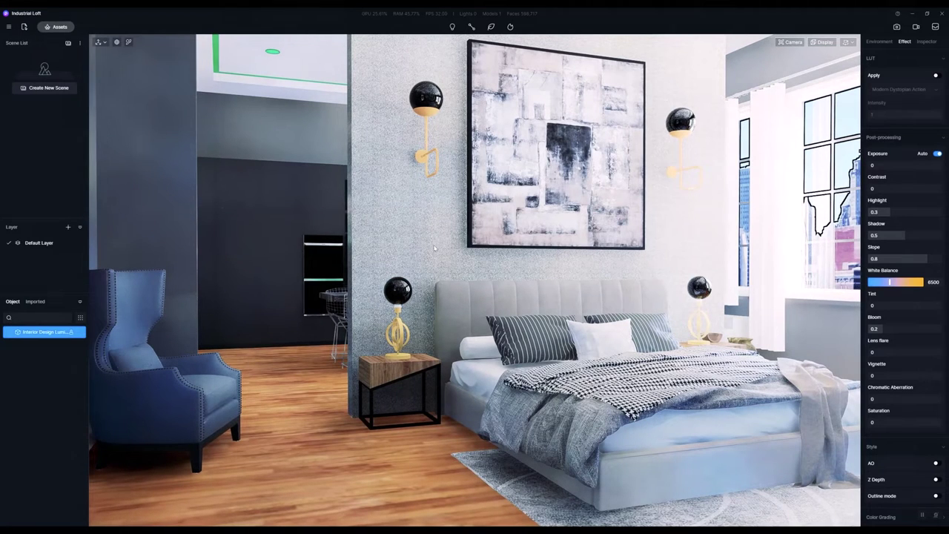
left_click(47, 88)
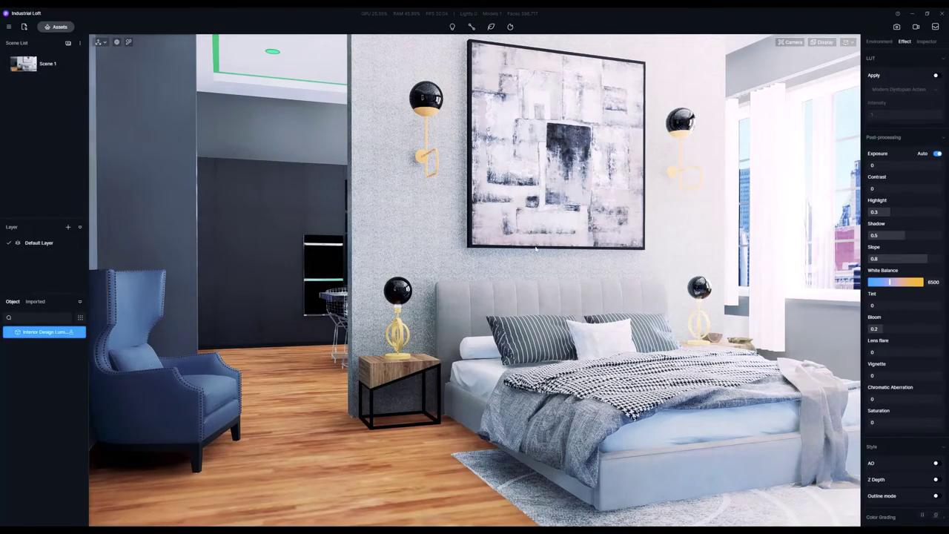
- Frame the far bedside table with the curtained window wall and shelving beyond, and save it as the second scene
right_click_drag(535, 248, 412, 235)
key("d")
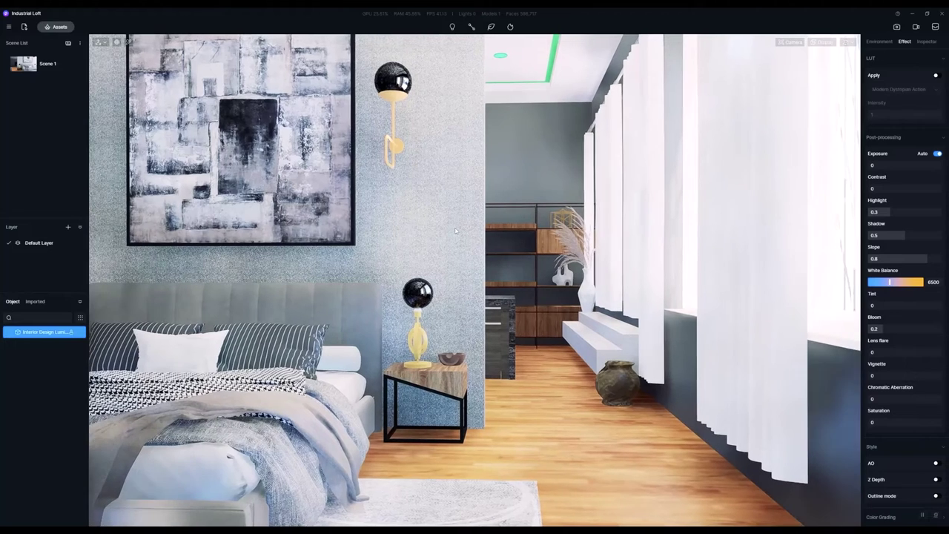
mouse_move(38, 69)
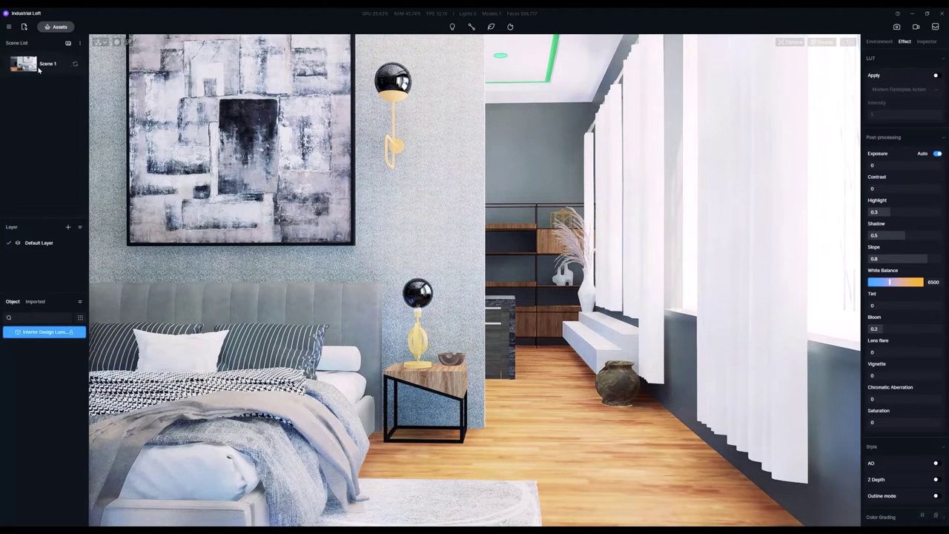
left_click(69, 44)
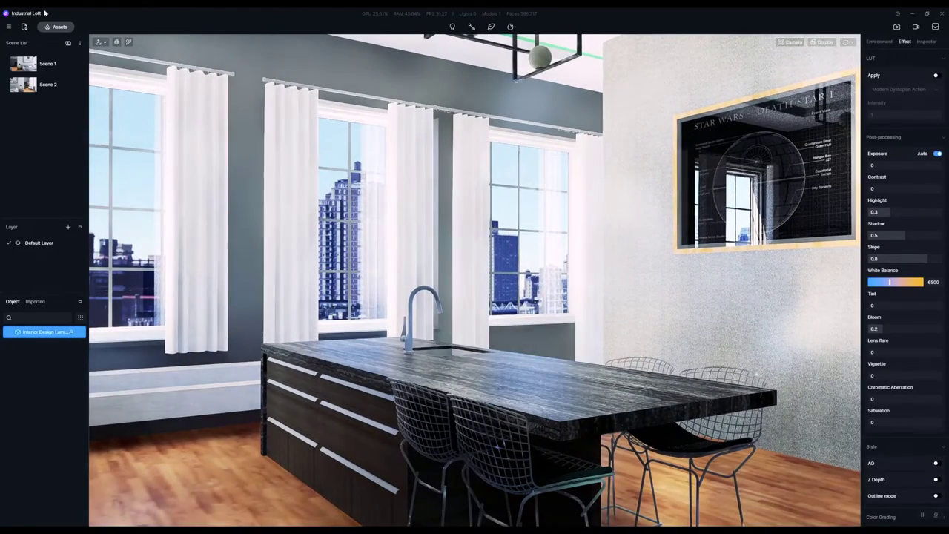
- Save two kitchen island views as scenes, one facing the windows and Star Wars poster, the other the dark cabinets and shelving
left_click(67, 43)
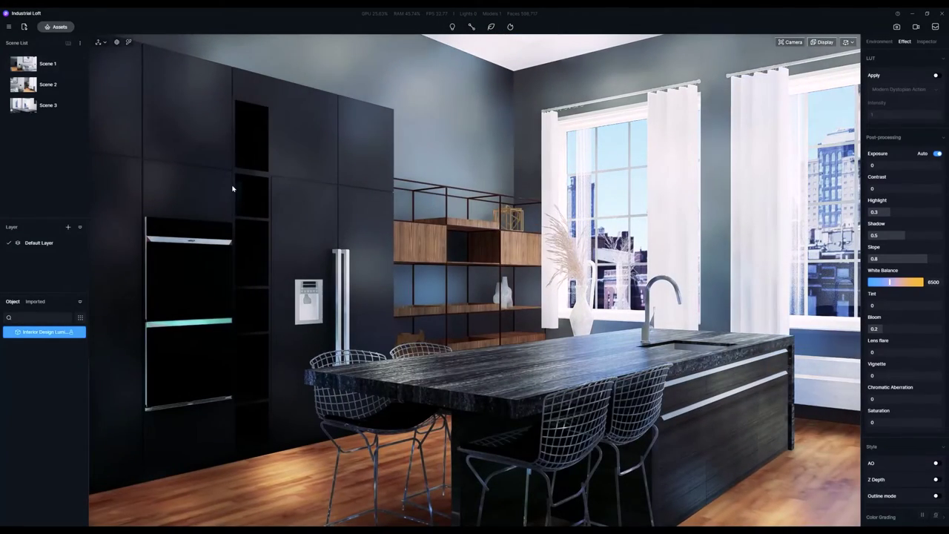
left_click(67, 43)
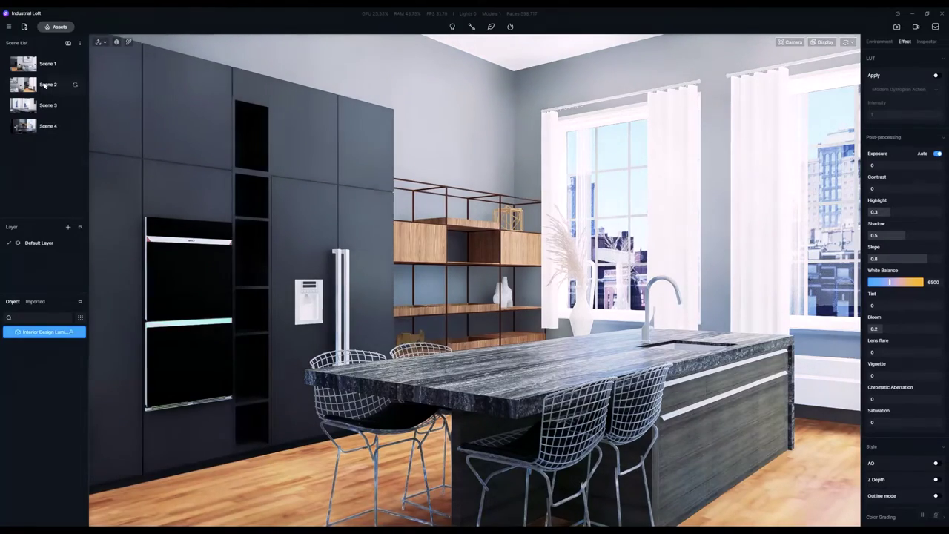
- Review the saved camera views by switching among Scenes 1 to 4, finishing on Scene 1
left_click(24, 65)
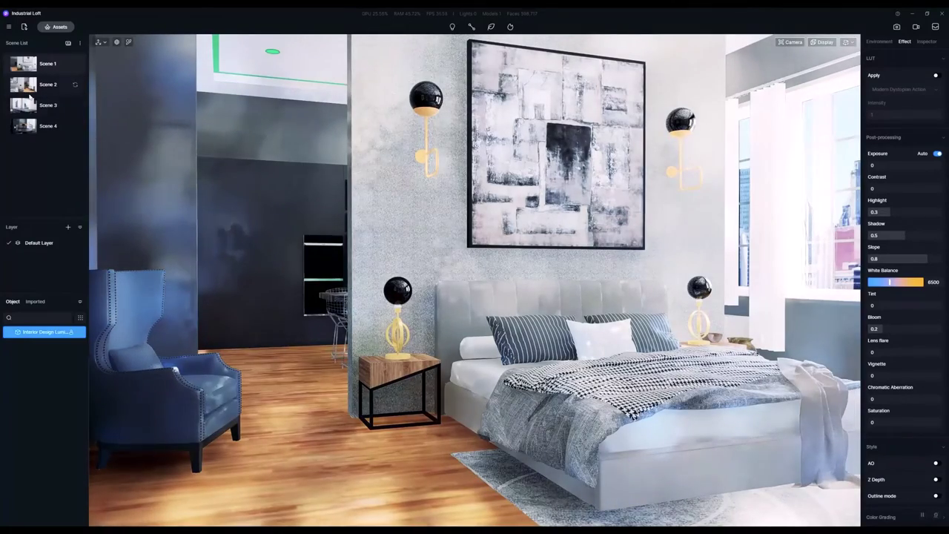
left_click(25, 86)
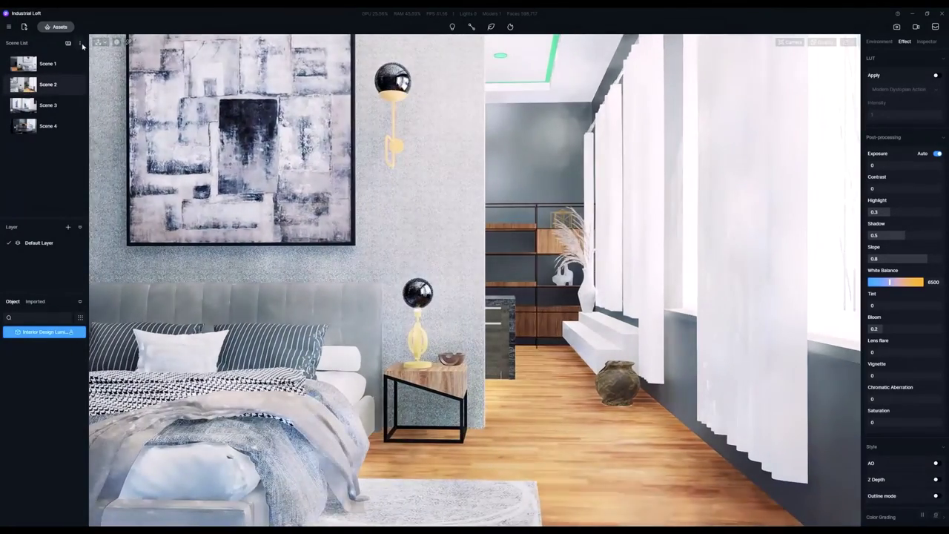
left_click(80, 43)
left_click(41, 58)
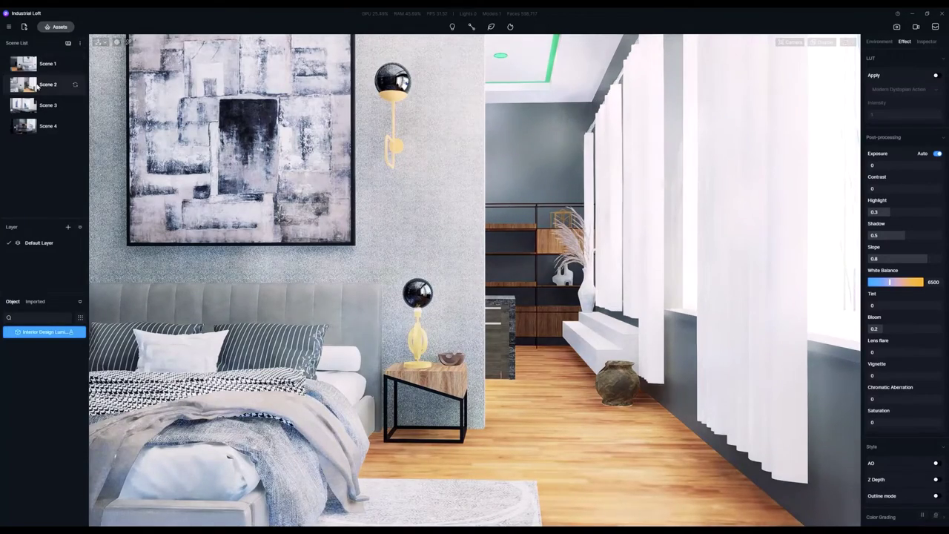
left_click(46, 104)
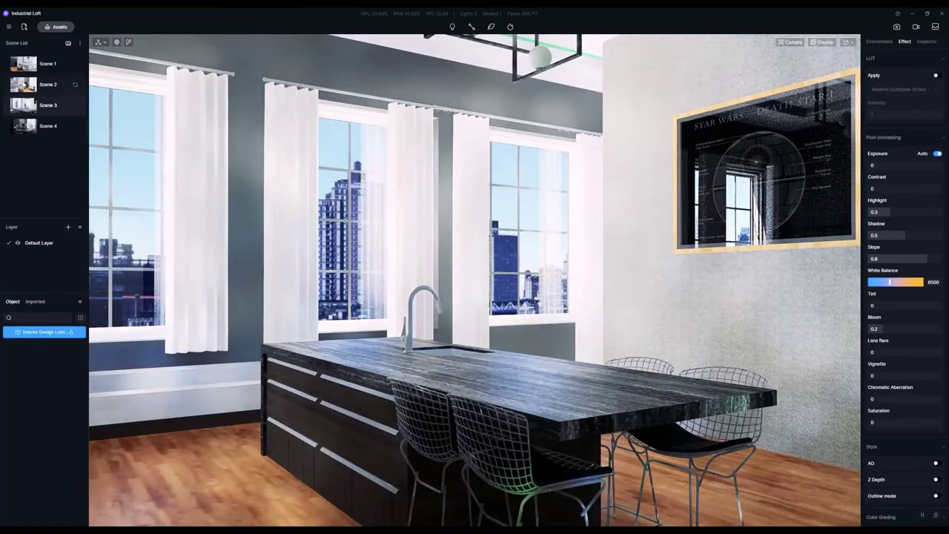
left_click(25, 66)
left_click(20, 128)
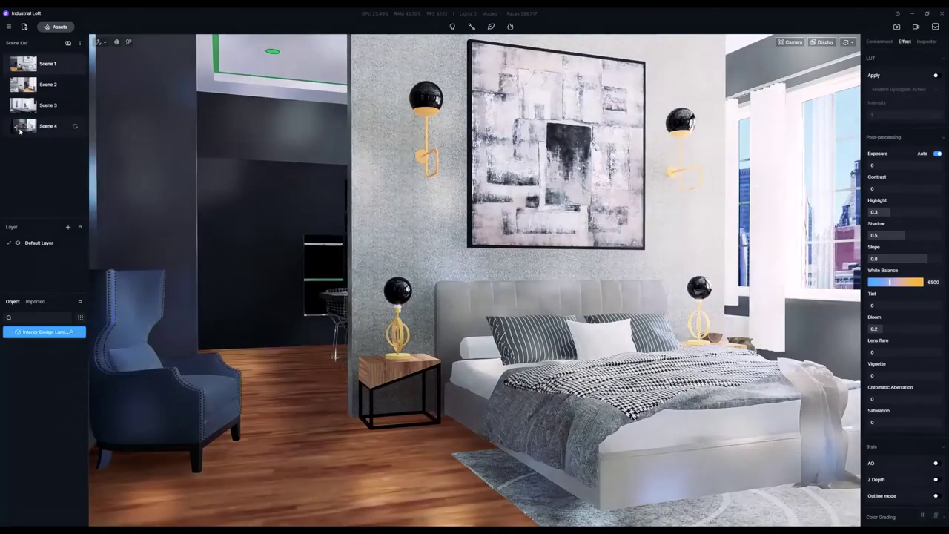
left_click(19, 129)
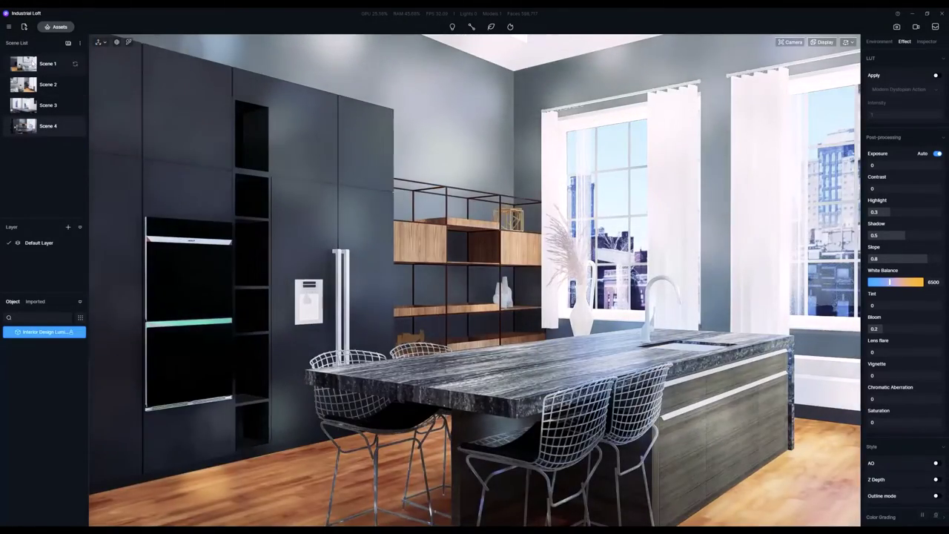
left_click(33, 63)
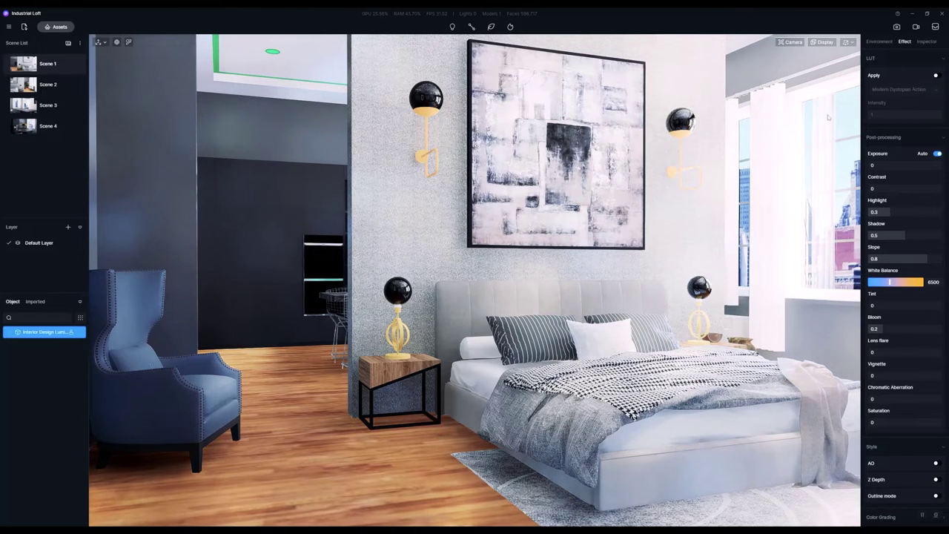
- Set the viewport's preview quality to Smooth
left_click(824, 42)
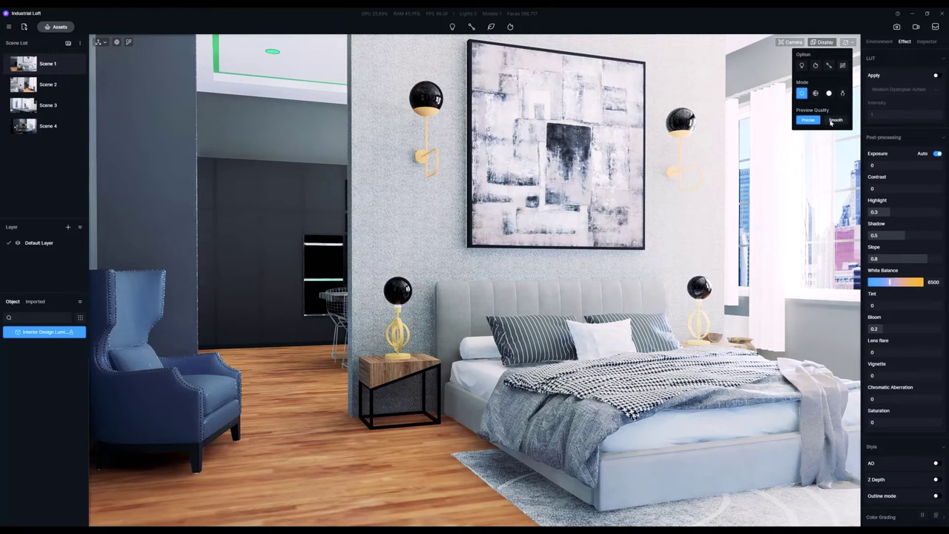
left_click(835, 119)
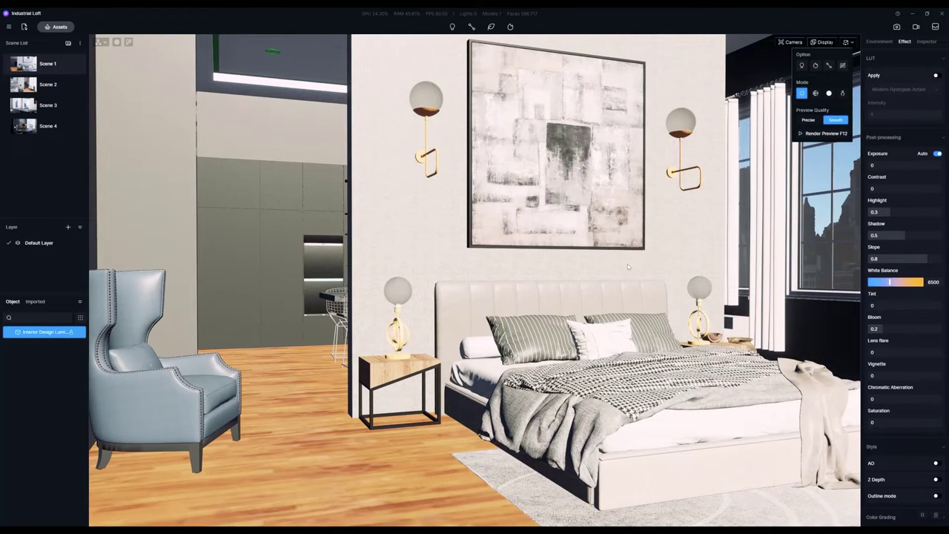
- Set the viewport's preview quality to Precise
left_click(809, 123)
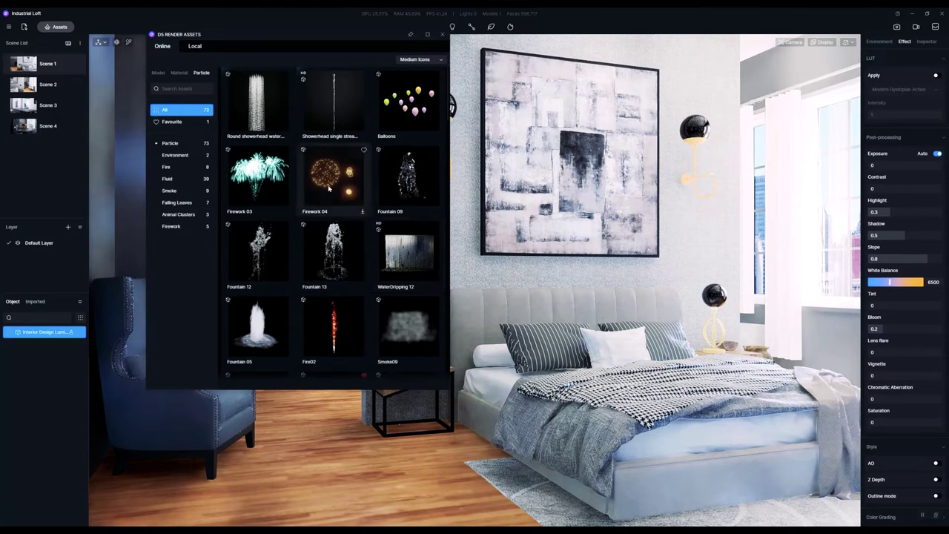
- Browse the online model library's Nature and Accessories categories, with the asset window moved slightly down in the workspace
left_click(158, 73)
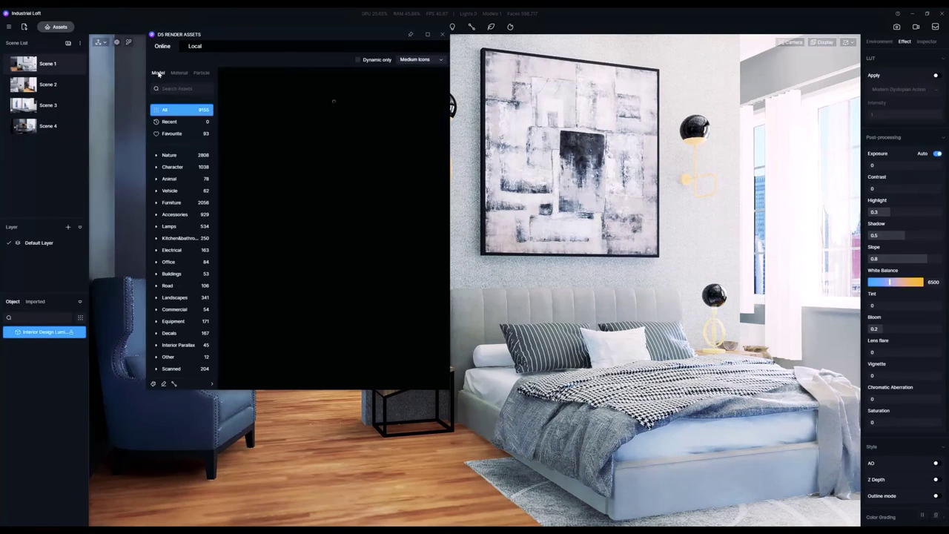
left_click_drag(227, 34, 212, 63)
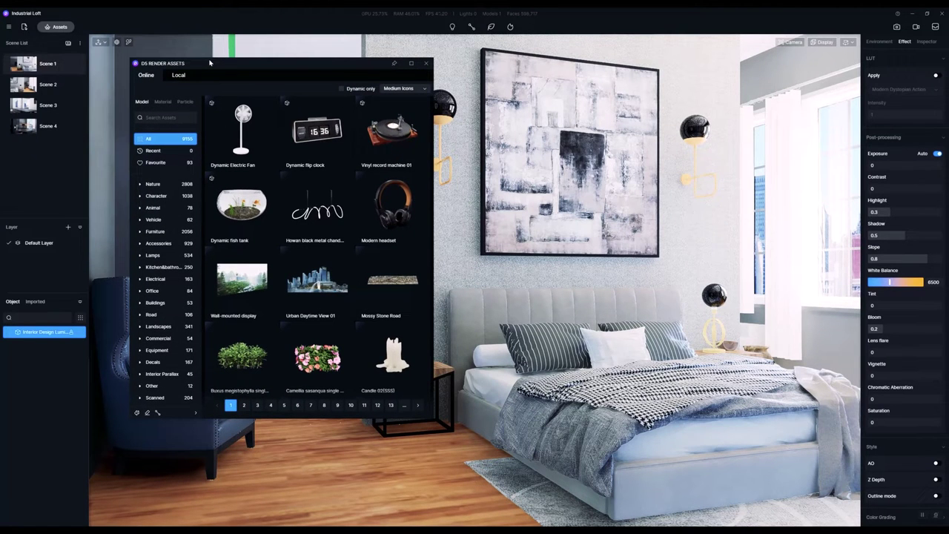
left_click(154, 184)
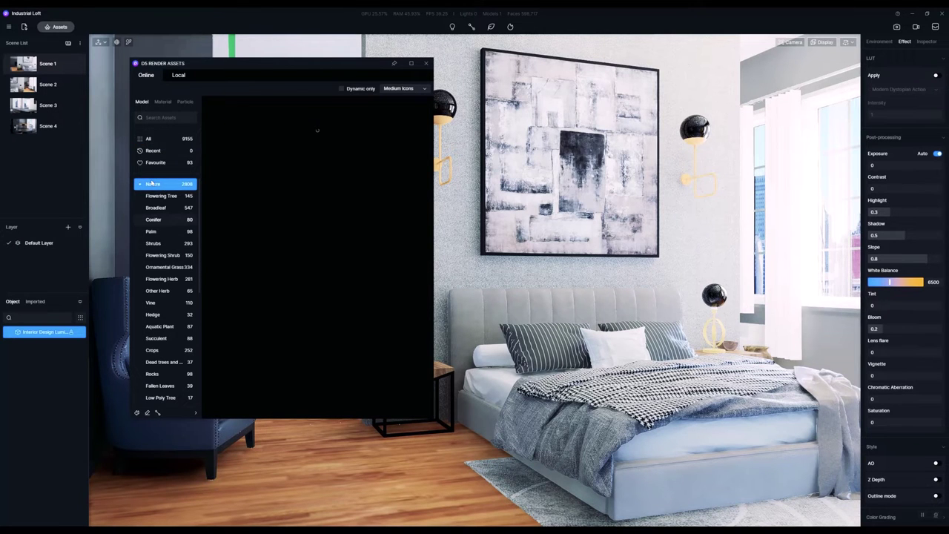
left_click(139, 185)
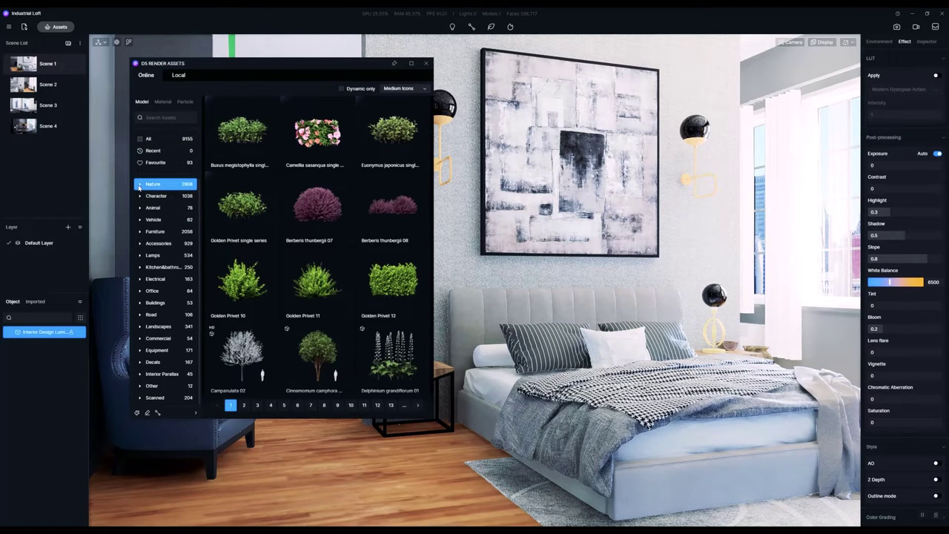
left_click(158, 244)
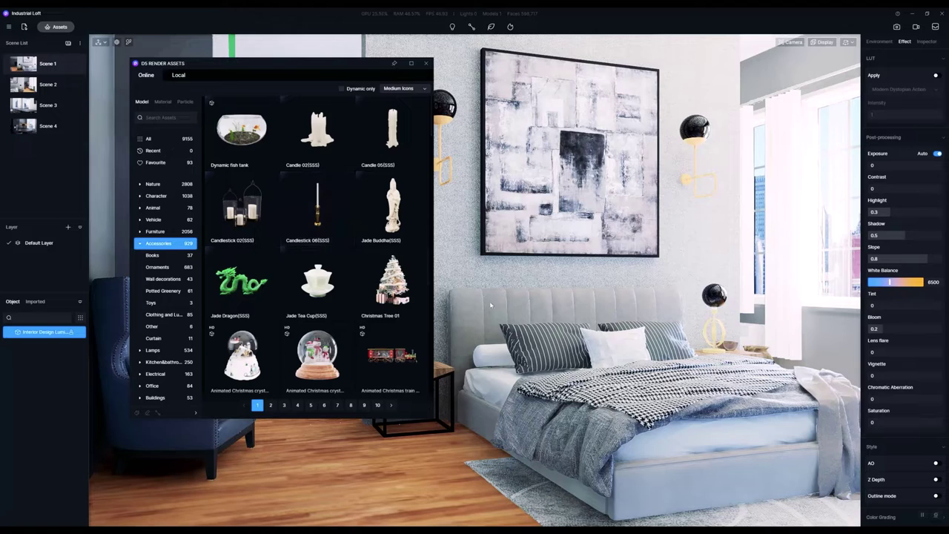
scroll(358, 294, "down", 5)
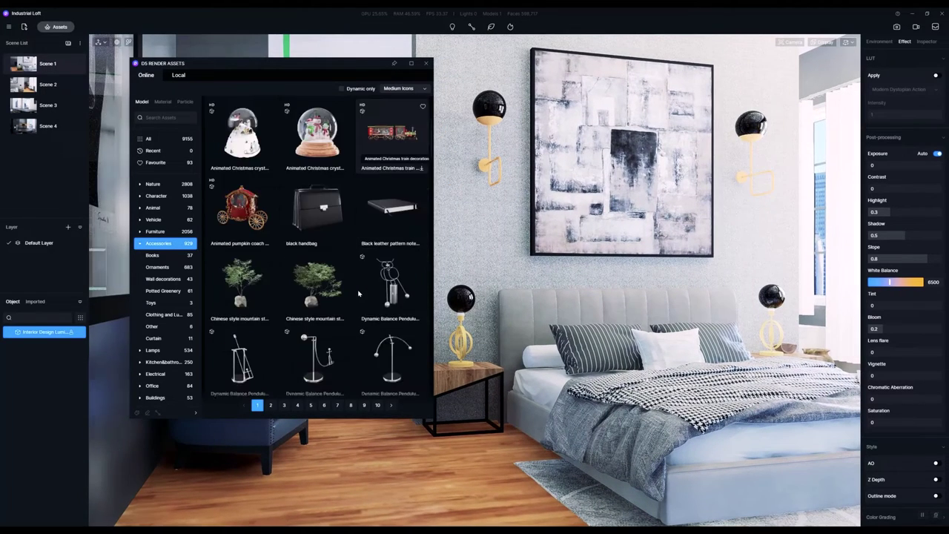
scroll(320, 303, "down", 3)
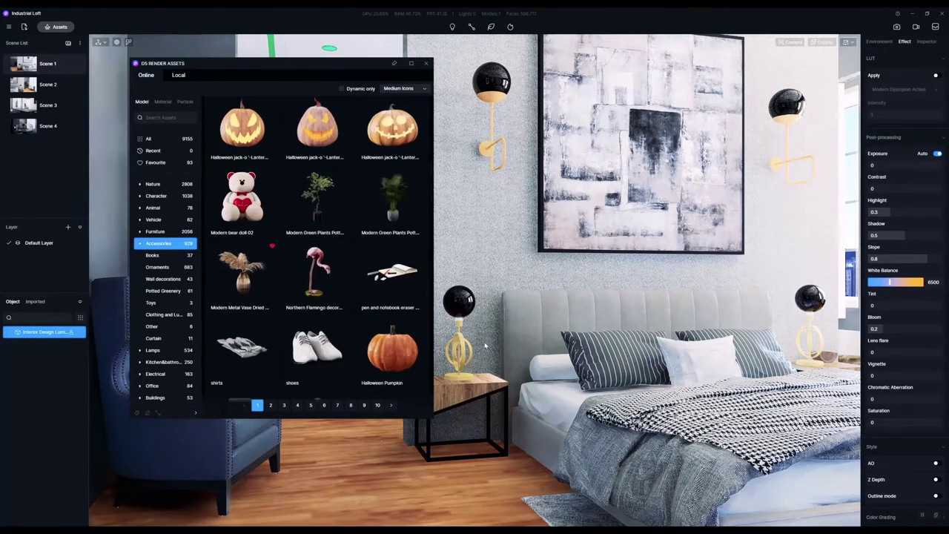
- Place the pen and notebook eraser model from the Accessories category on the kitchen island's dark stone countertop
scroll(601, 430, "up", 5)
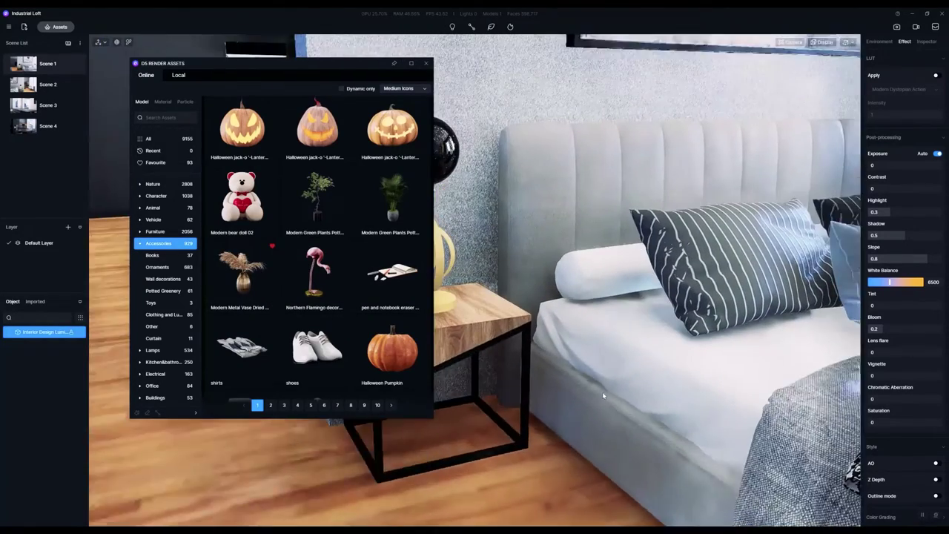
right_click_drag(602, 391, 602, 322)
scroll(524, 372, "up", 1)
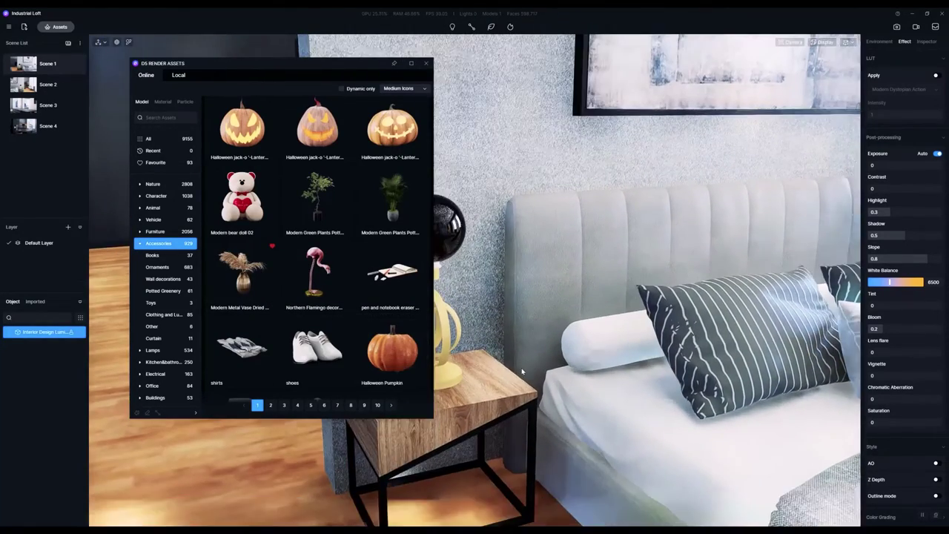
right_click_drag(523, 373, 498, 393)
key("w")
key("s")
key("a")
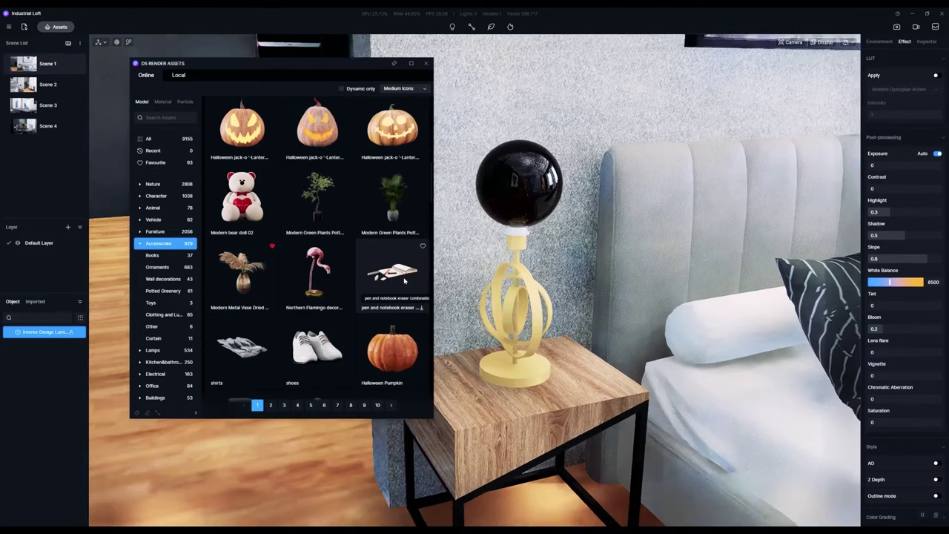
left_click(401, 279)
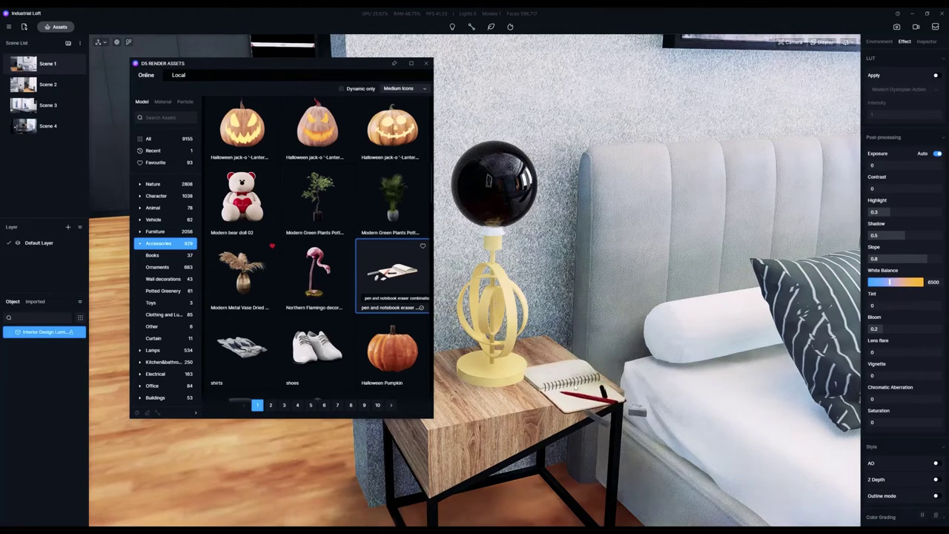
left_click(574, 379)
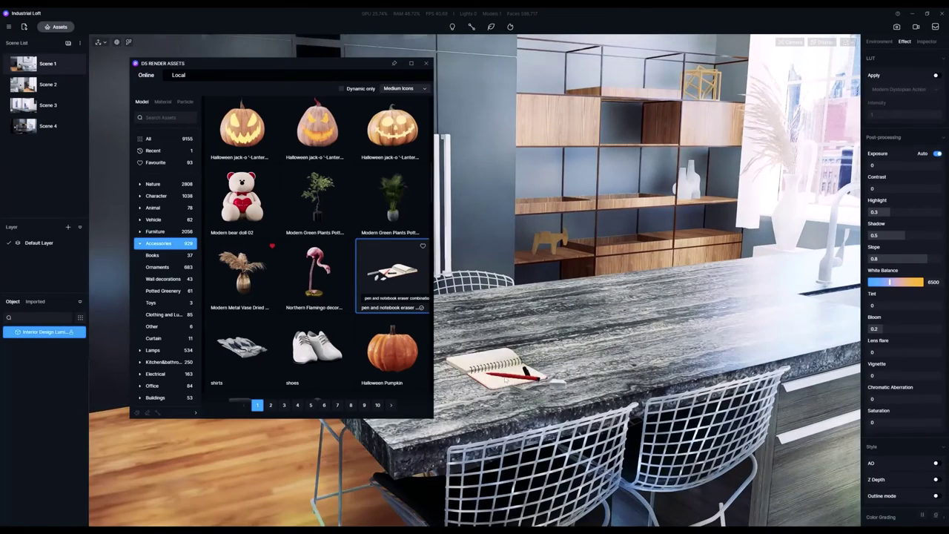
left_click(506, 377)
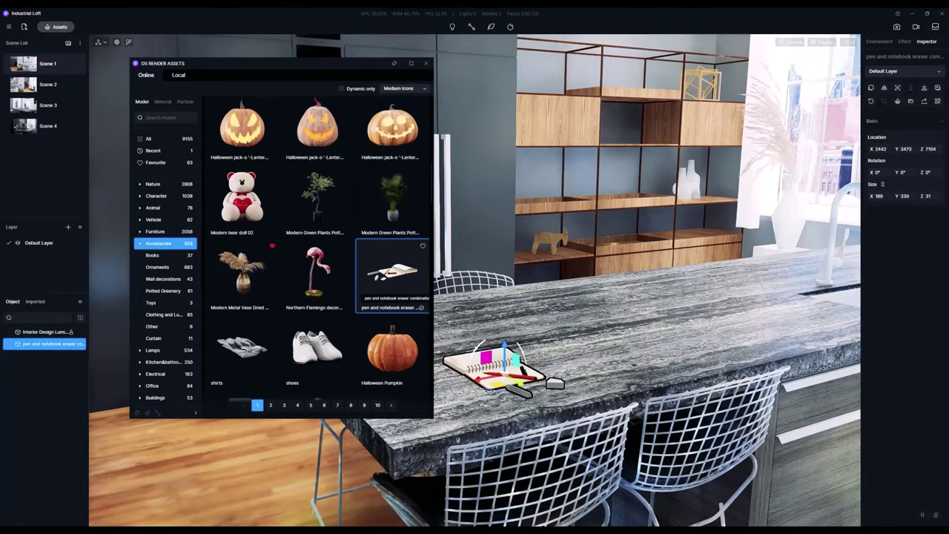
- Rotate the pen and notebook set on the countertop about its Z axis to 90°
left_click_drag(489, 390, 595, 394)
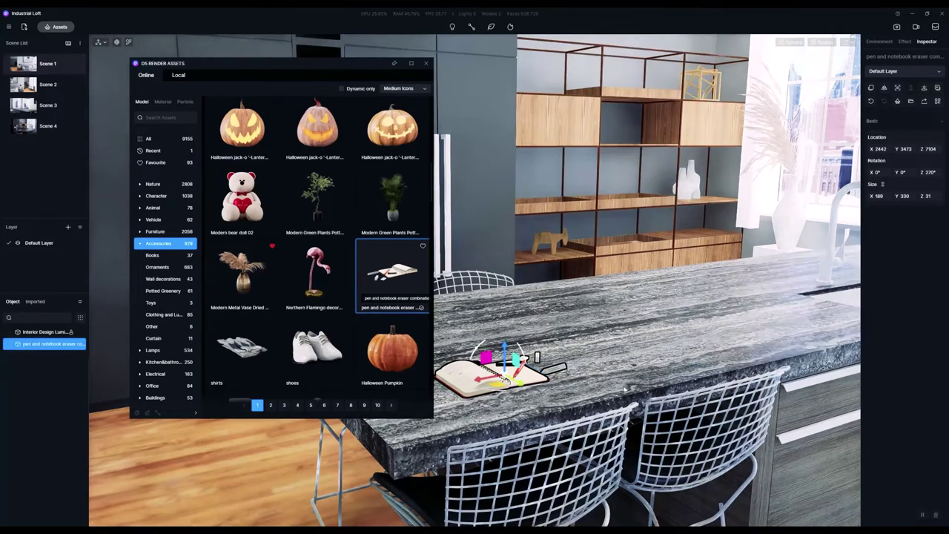
middle_click_drag(624, 389, 688, 325)
scroll(684, 324, "up", 2)
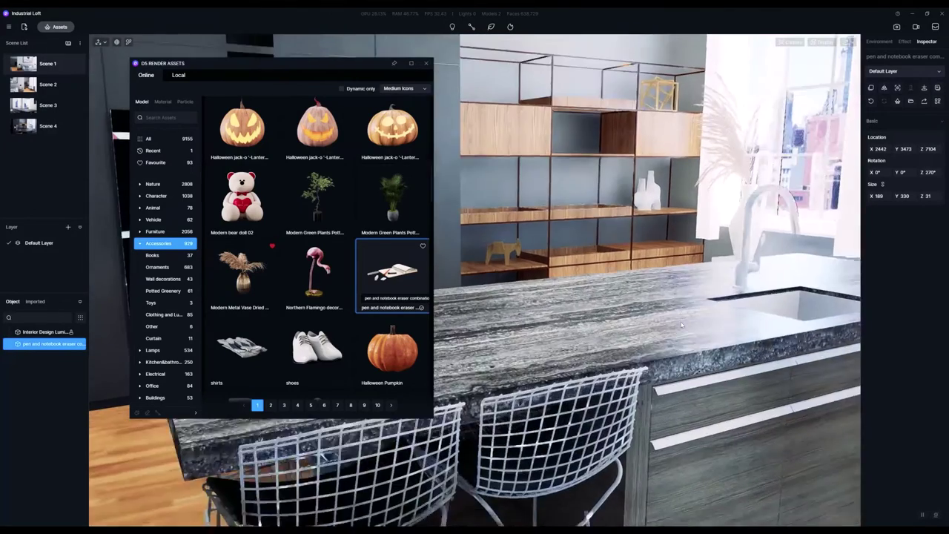
right_click_drag(681, 324, 502, 332)
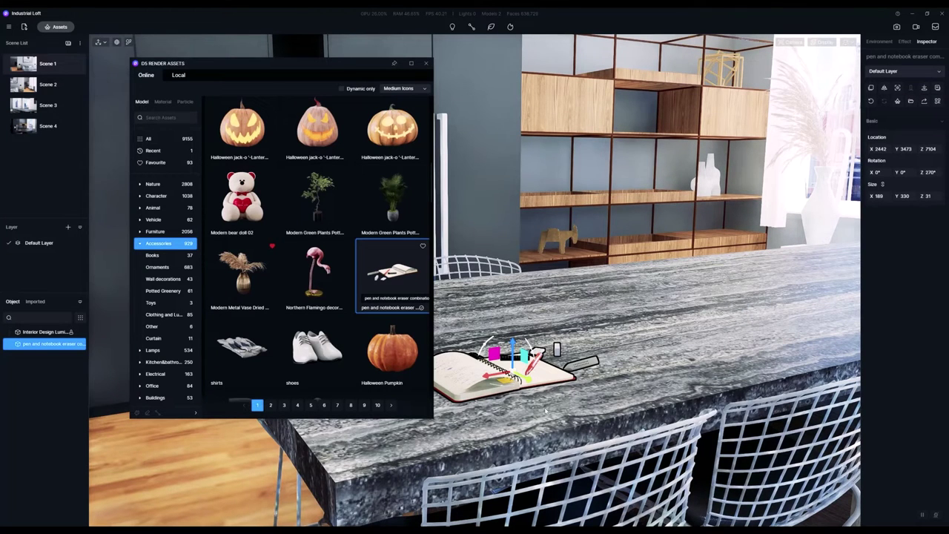
left_click_drag(501, 387, 545, 362)
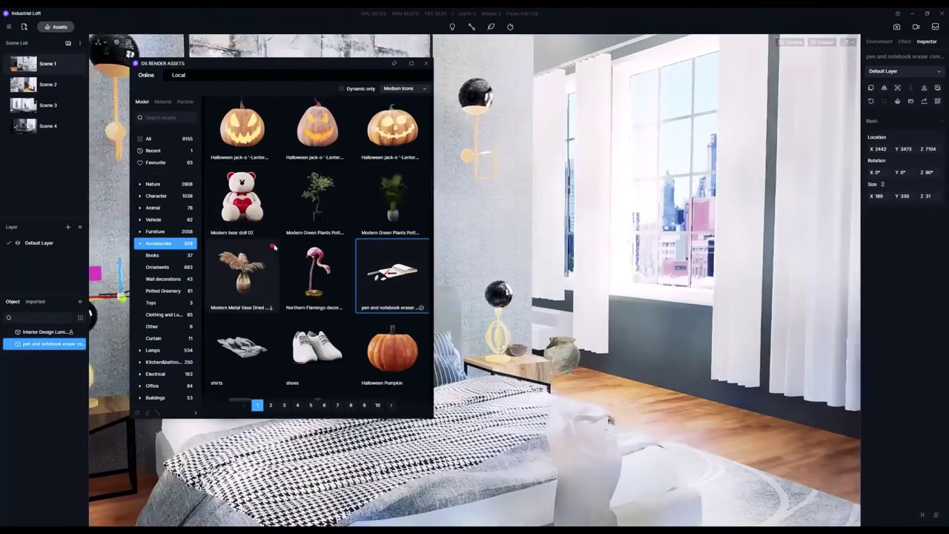
- Look through more Accessories models and the Wall decorations subcategory of the online library
scroll(274, 247, "down", 10)
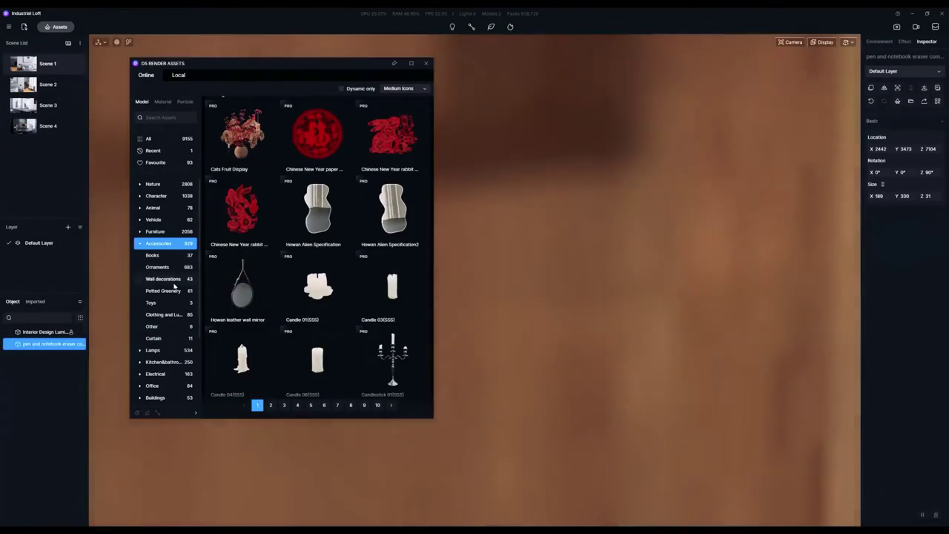
left_click(160, 279)
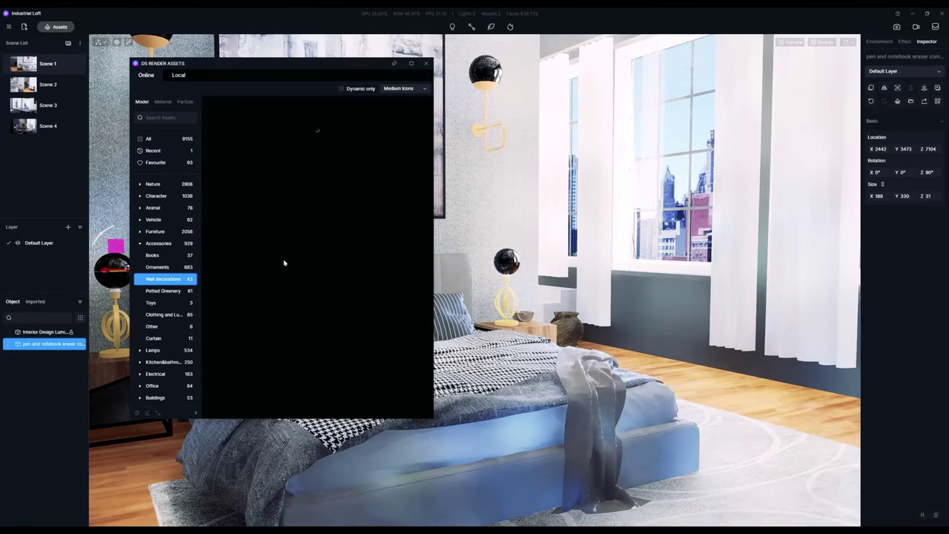
scroll(281, 263, "down", 10)
scroll(261, 264, "down", 5)
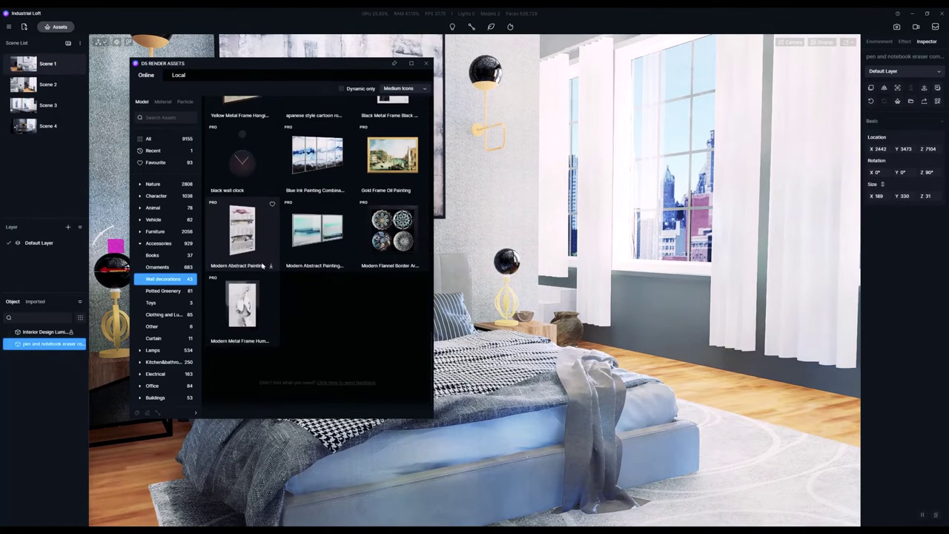
- Browse page 11 of the Nature models and the Hedge subcategory, and return to the listing of all models
left_click(153, 185)
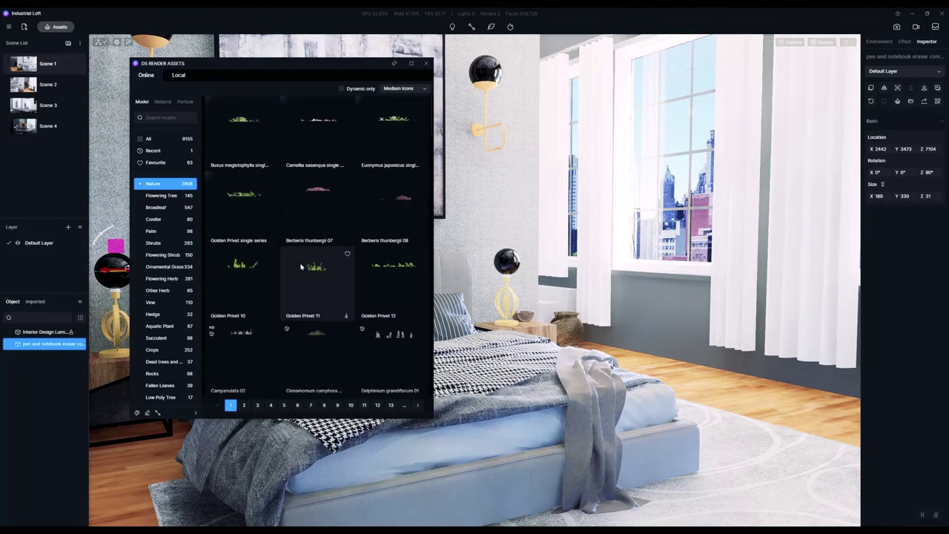
left_click(365, 404)
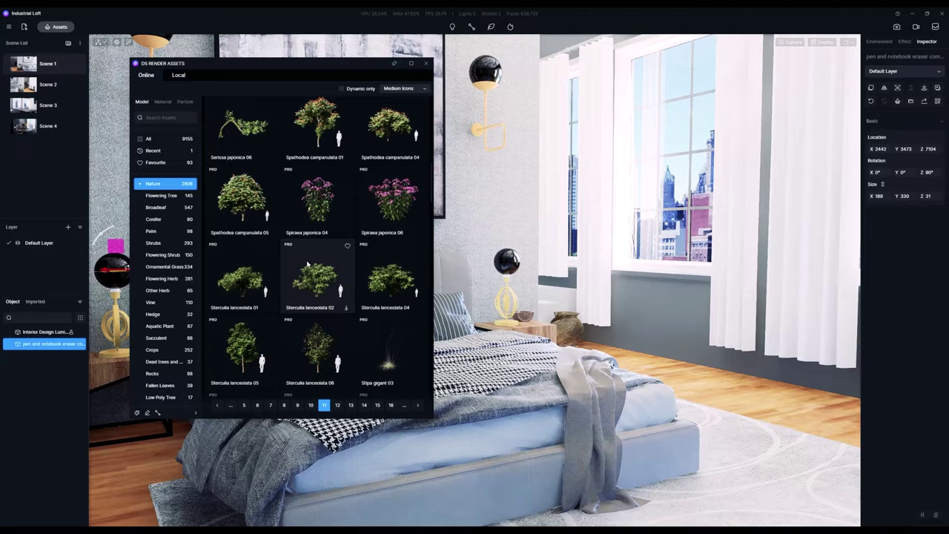
scroll(307, 264, "down", 10)
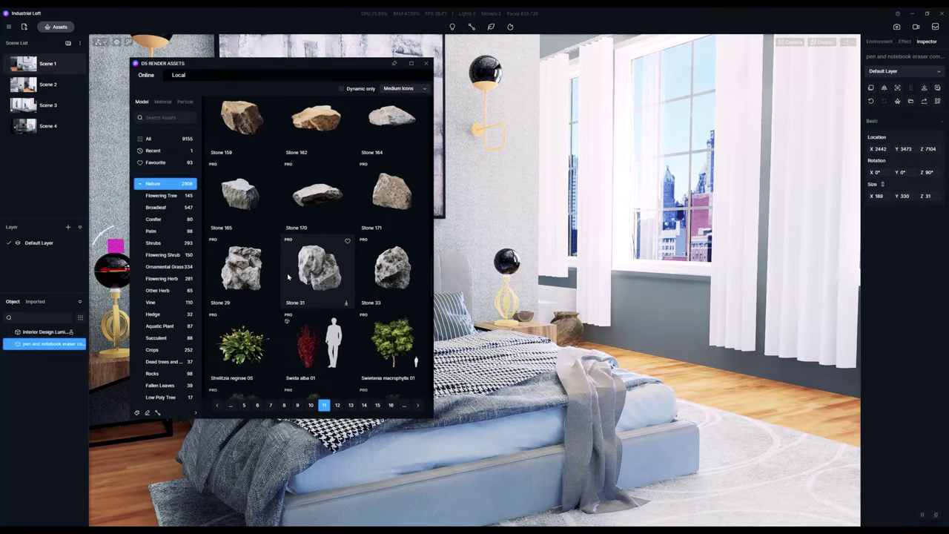
left_click(145, 315)
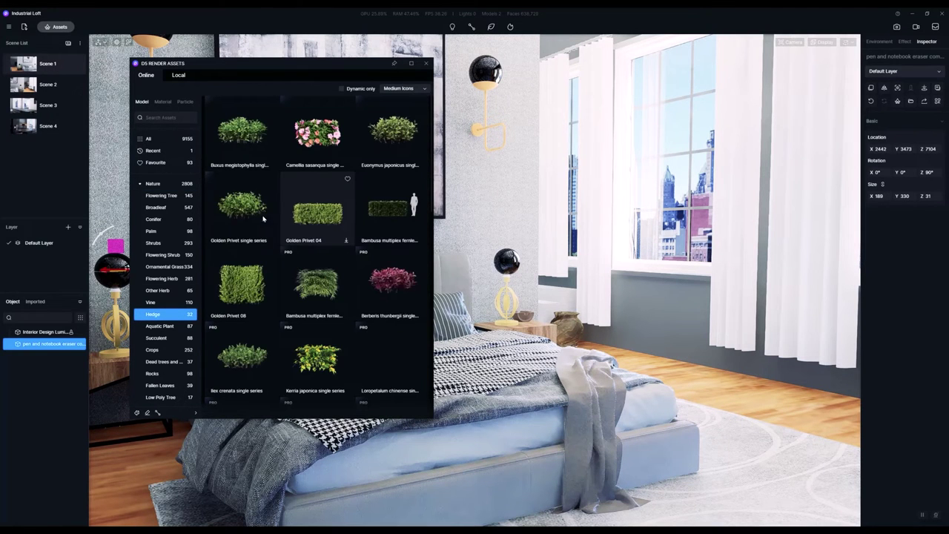
left_click(141, 185)
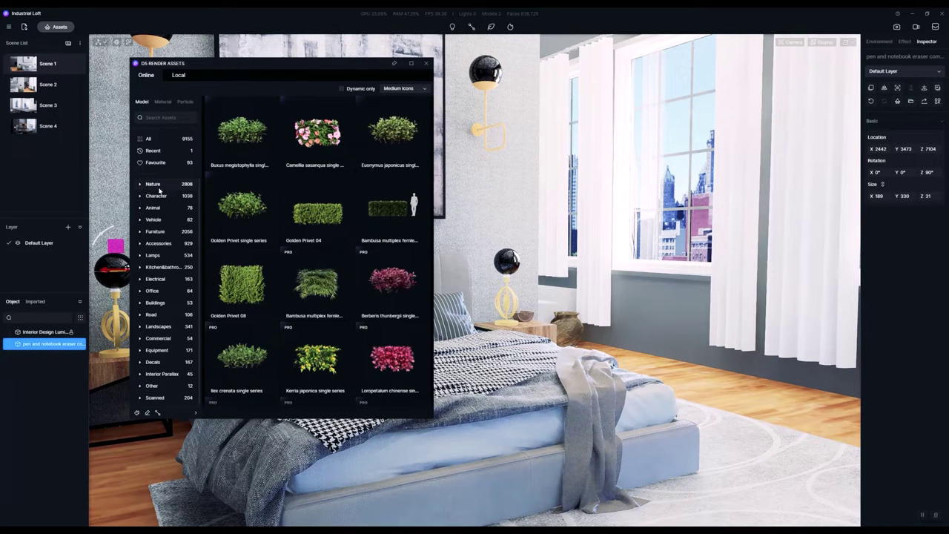
left_click(160, 185)
left_click(178, 140)
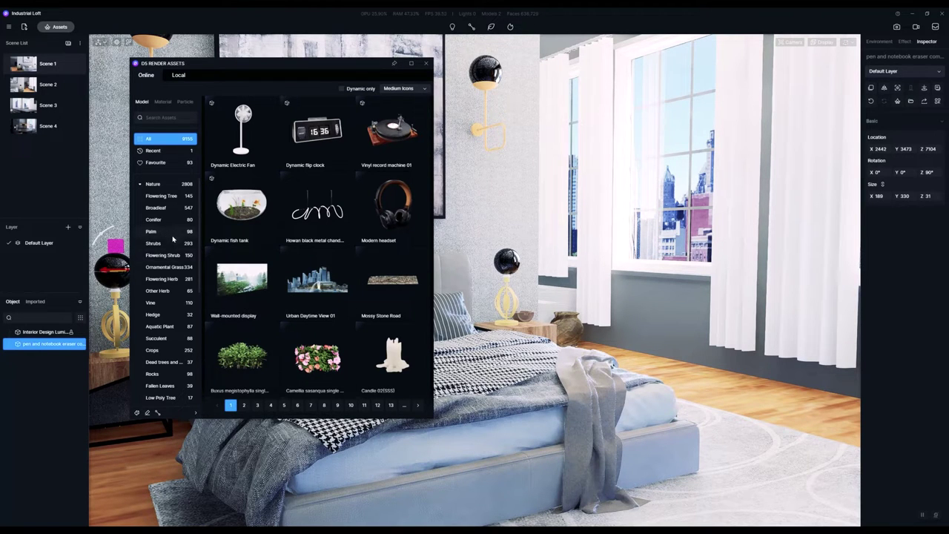
- Show the online library's full material collection, and close the asset library
right_click_drag(612, 322, 512, 312)
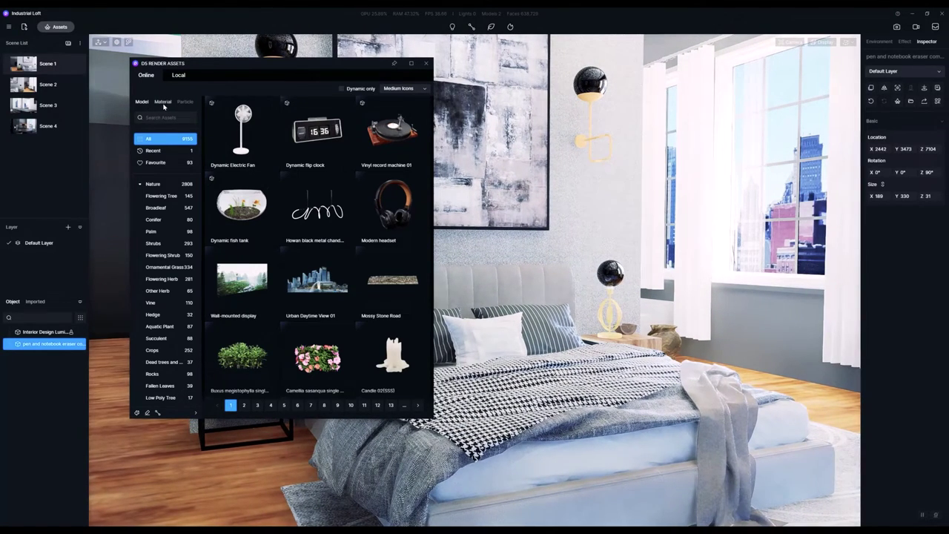
left_click(163, 102)
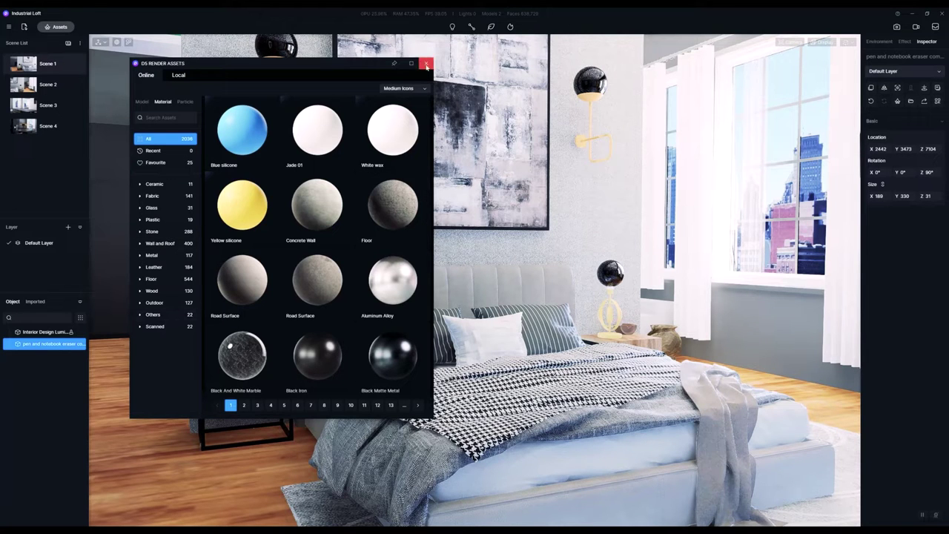
left_click(426, 64)
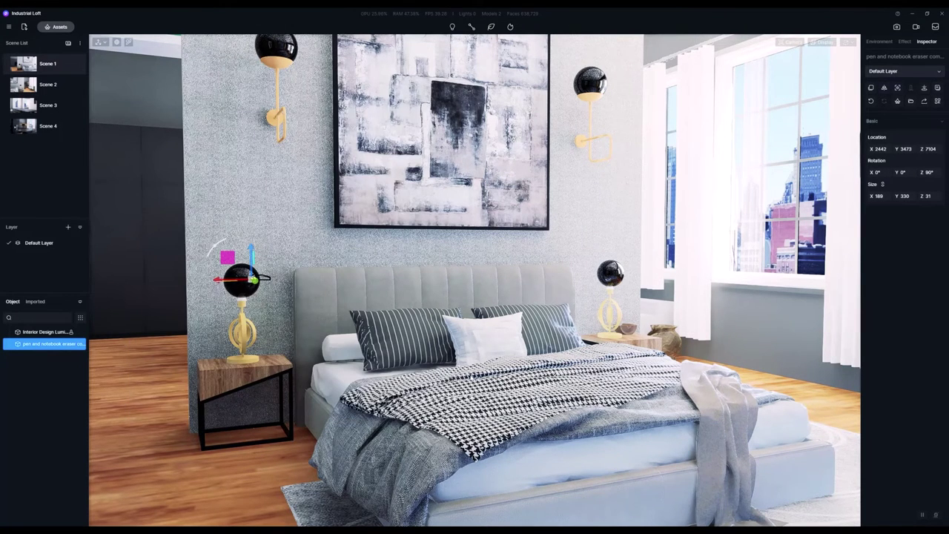
- Reframe the bedroom to show the whole bed, and clear the selection of the pen and notebook set
key("s")
mouse_move(518, 364)
right_mouse_down()
mouse_move(334, 366)
mouse_move(466, 365)
mouse_move(506, 375)
right_mouse_up()
key("a")
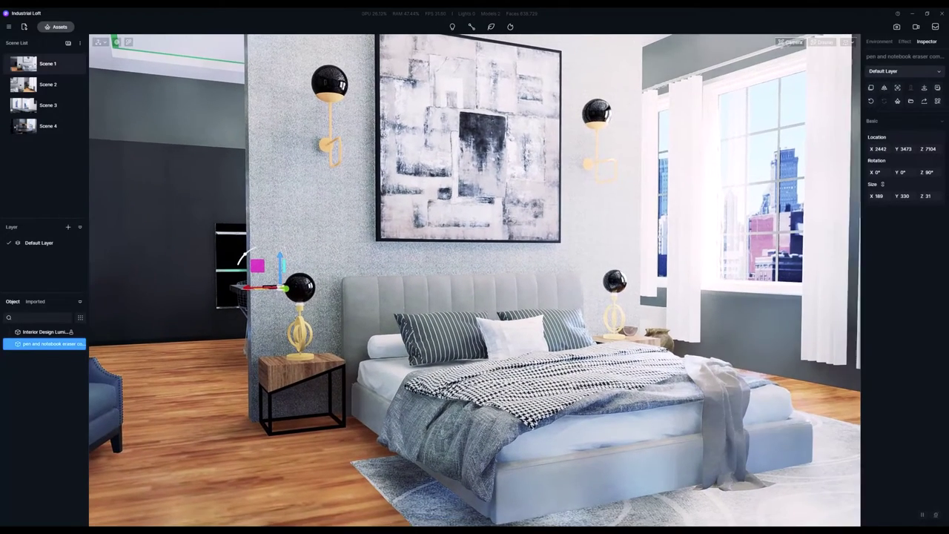
left_click(501, 349)
- Move in close to the near bedside table and lamp, and reopen the online material library beside them
right_click_drag(501, 349, 468, 332)
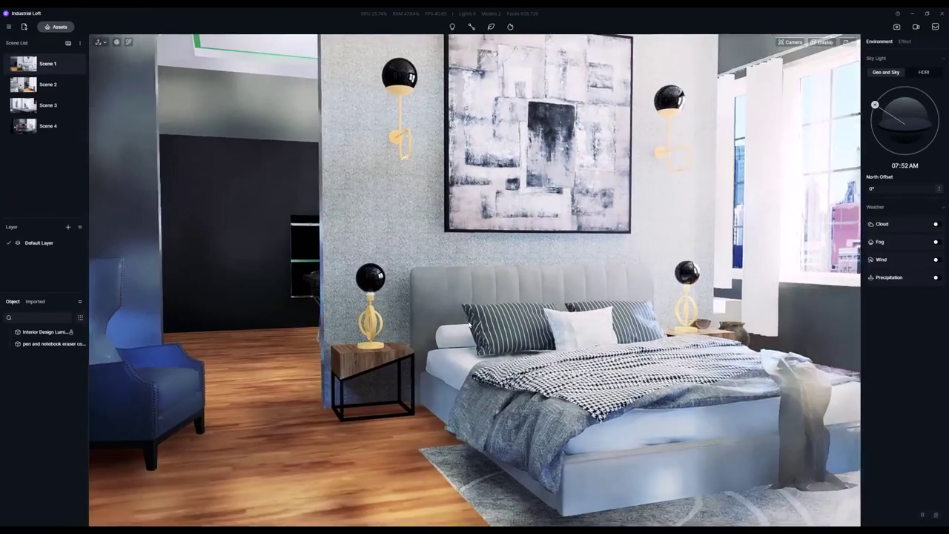
scroll(468, 332, "up", 5)
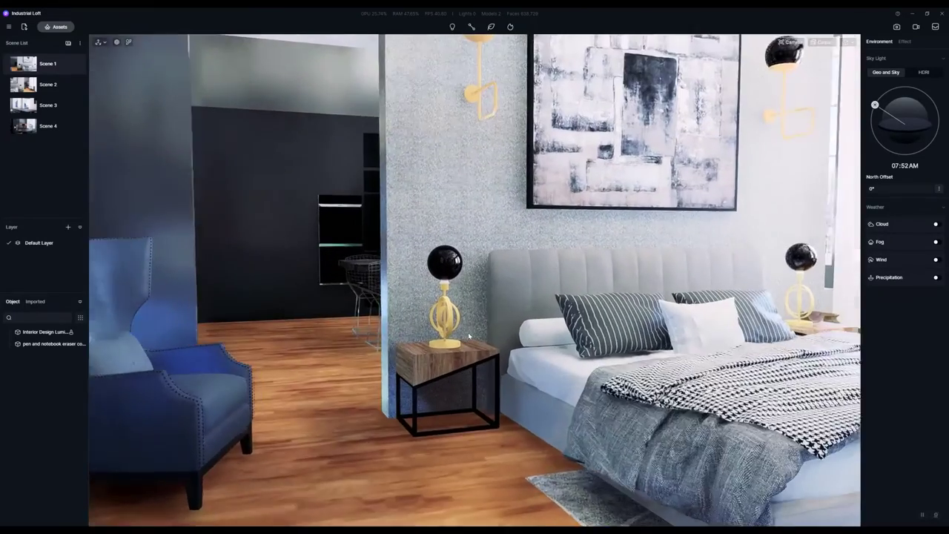
key("m")
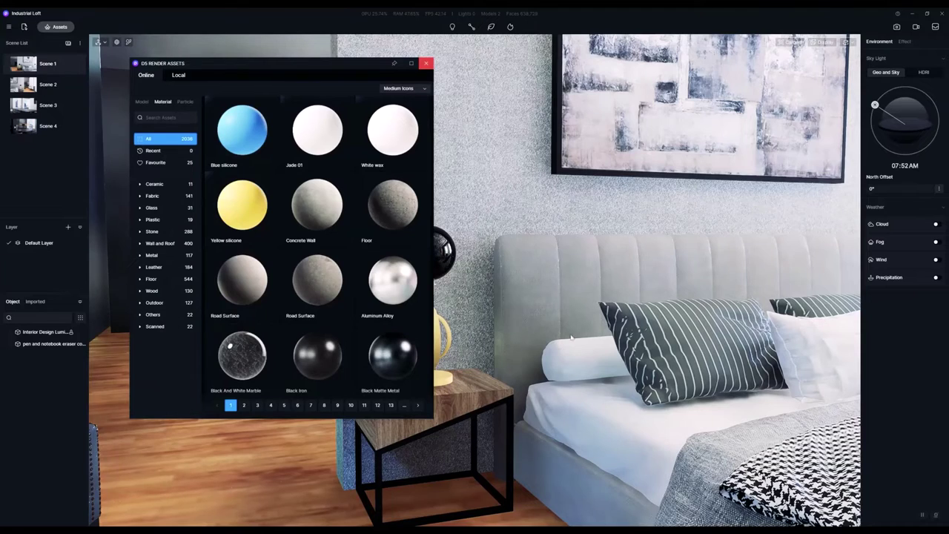
key("a")
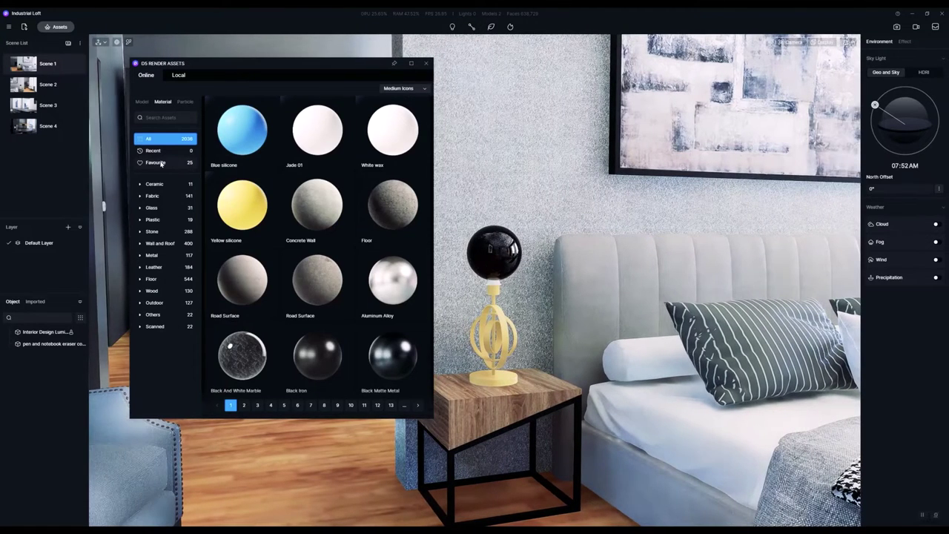
- Apply the favourite material Normal Glass to the round globe of the bedside lamp
left_click(160, 164)
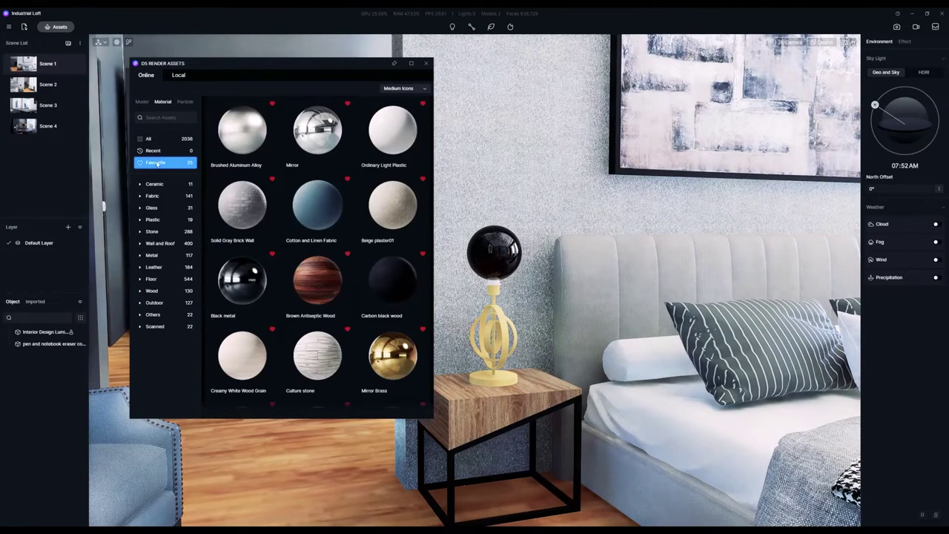
right_click_drag(524, 338, 536, 371)
scroll(233, 305, "down", 1)
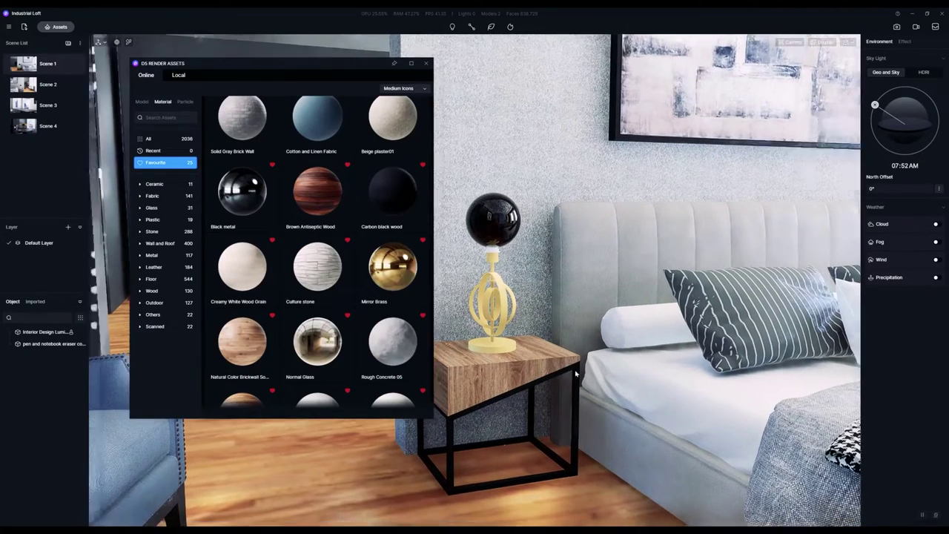
middle_click_drag(667, 326, 742, 290)
scroll(743, 290, "up", 2)
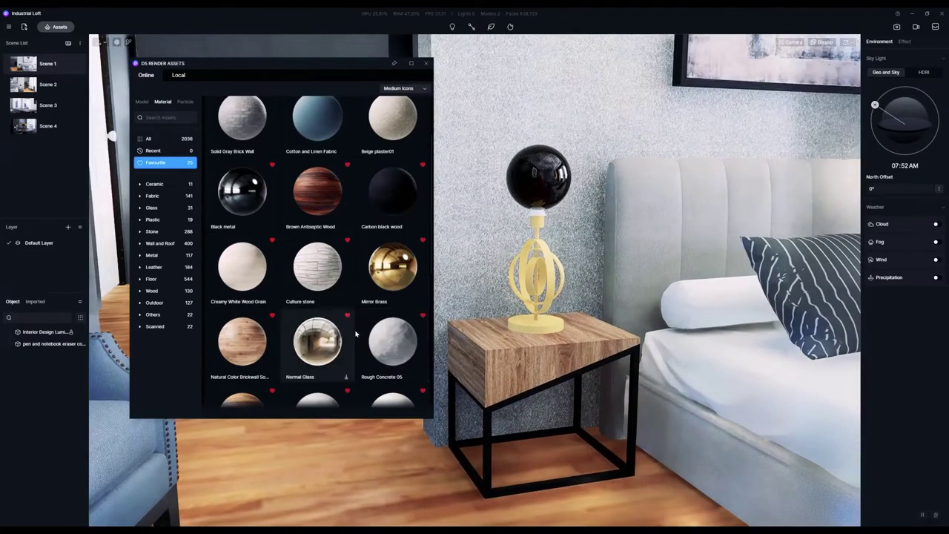
middle_click_drag(593, 297, 537, 412)
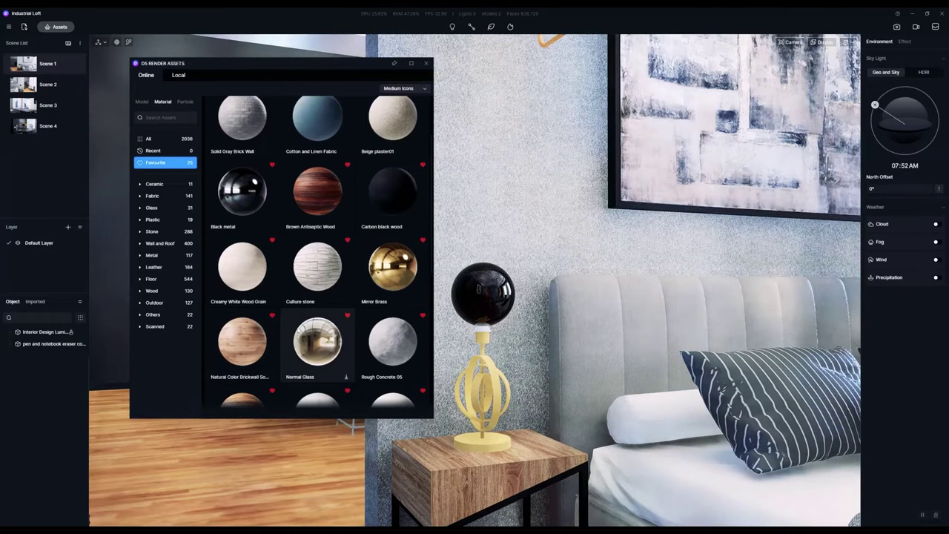
left_click(298, 329)
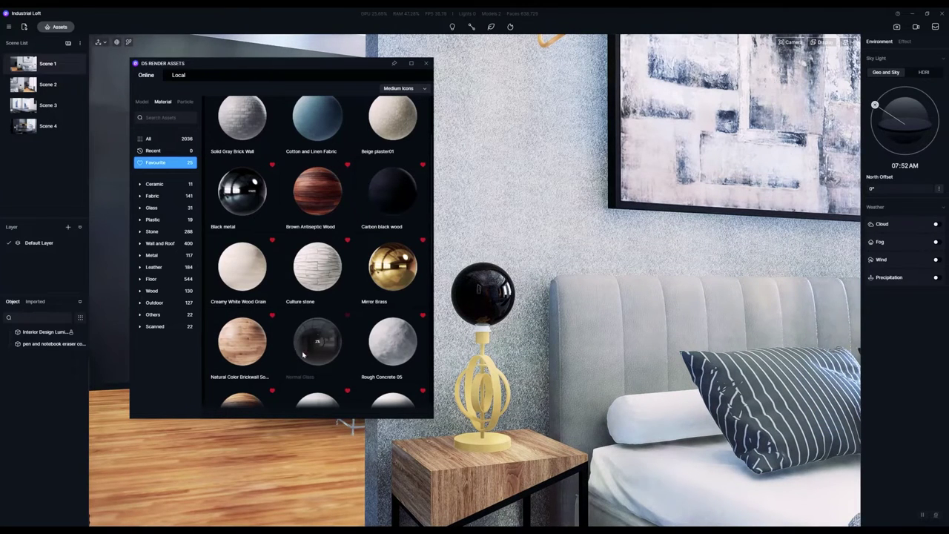
left_click_drag(303, 355, 472, 287)
left_click(471, 288)
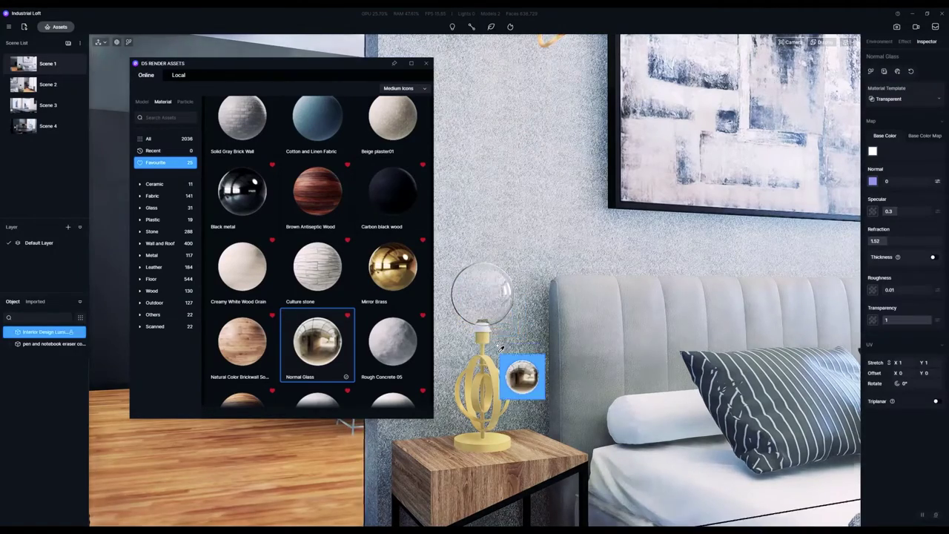
- Examine the reflections and refraction of the lamp's glass globe close up and from different angles
scroll(501, 350, "up", 2)
scroll(501, 350, "up", 3)
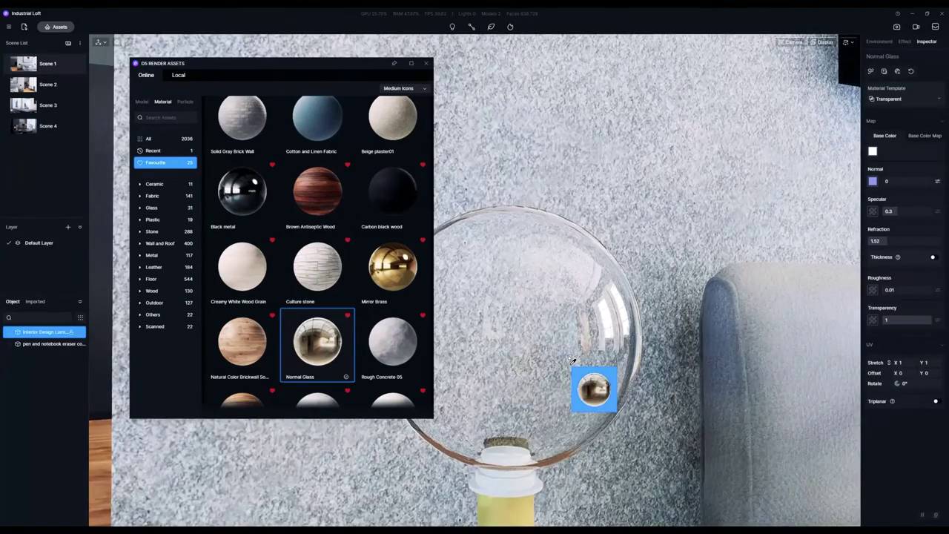
scroll(570, 361, "down", 2)
scroll(570, 361, "up", 2)
scroll(570, 361, "up", 3)
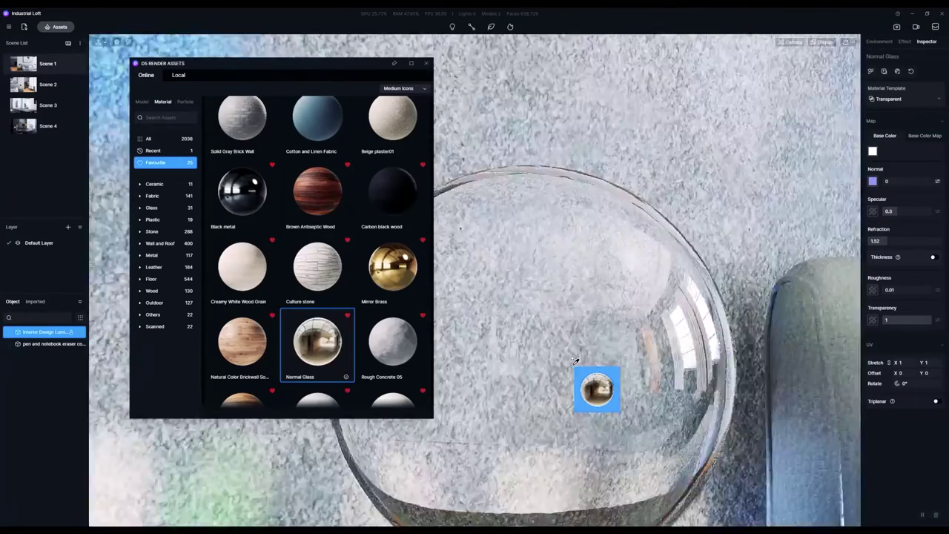
scroll(571, 360, "down", 3)
left_click_drag(625, 331, 625, 332)
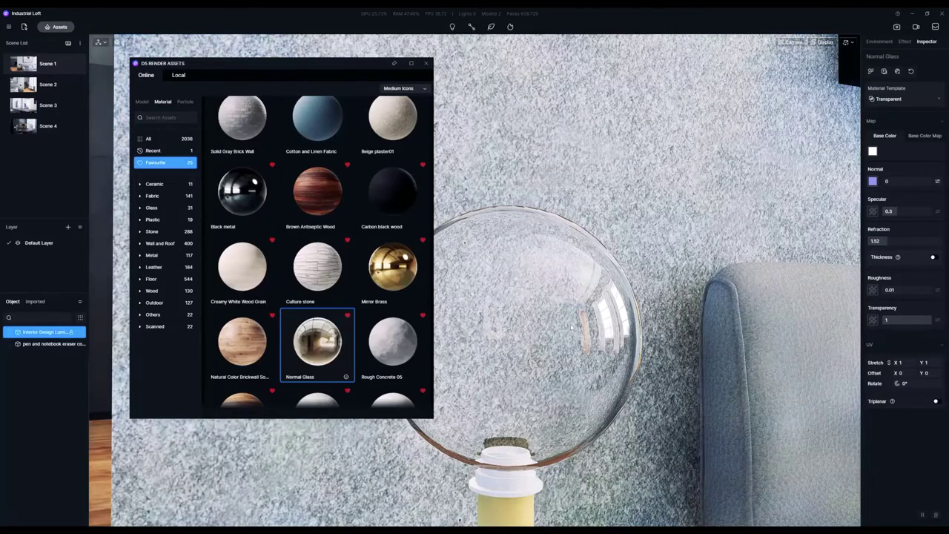
middle_click_drag(571, 327, 625, 347)
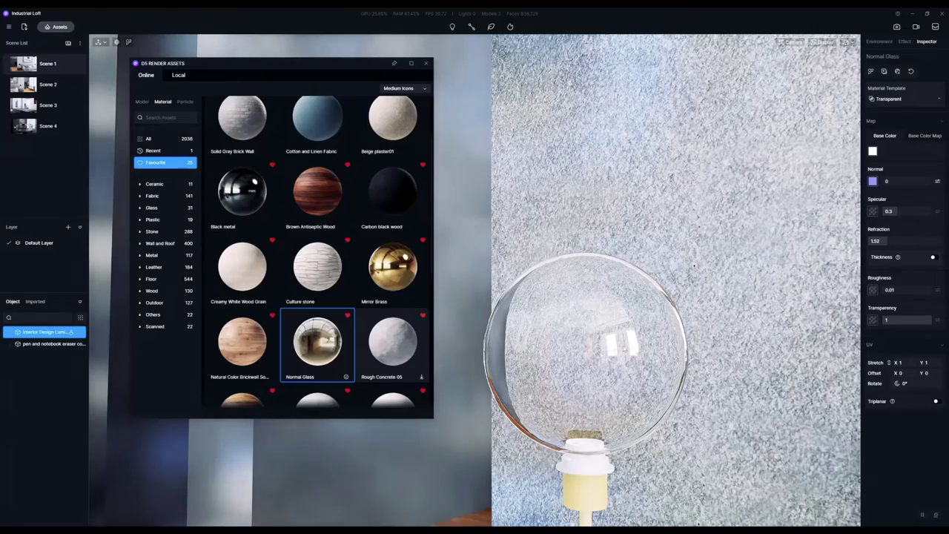
- Apply the favourite material Mirror Brass to the bedside lamp's yellow base, stem and rings, and end the material assignment
right_click_drag(535, 406, 722, 345)
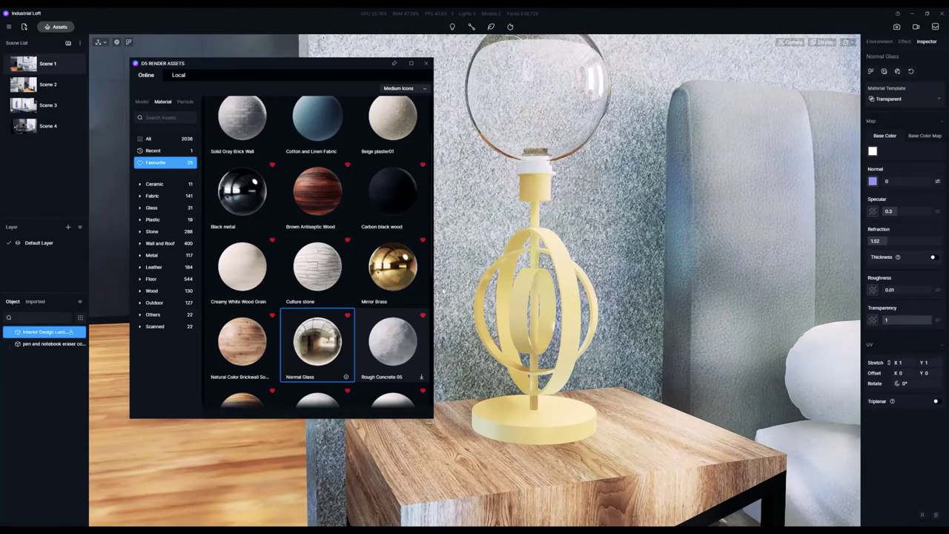
left_click(374, 278)
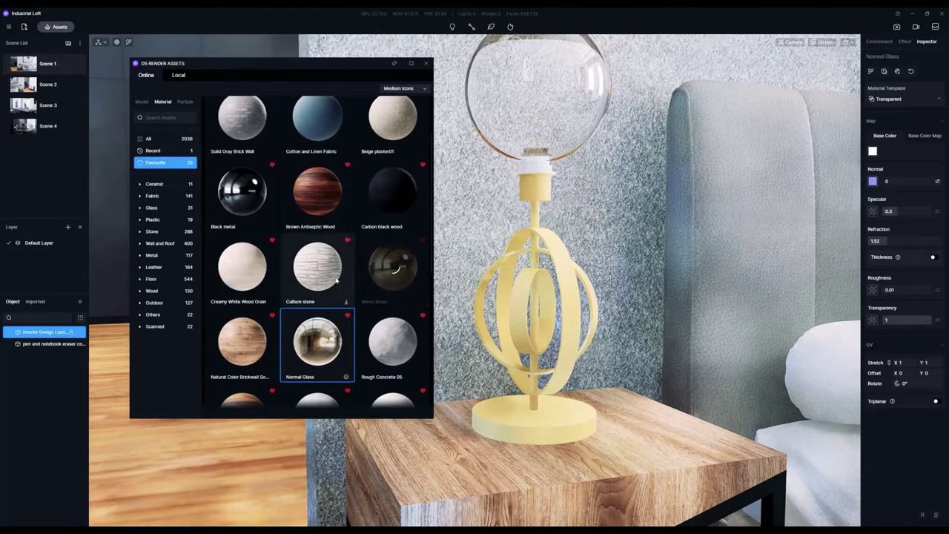
left_click_drag(396, 280, 564, 300)
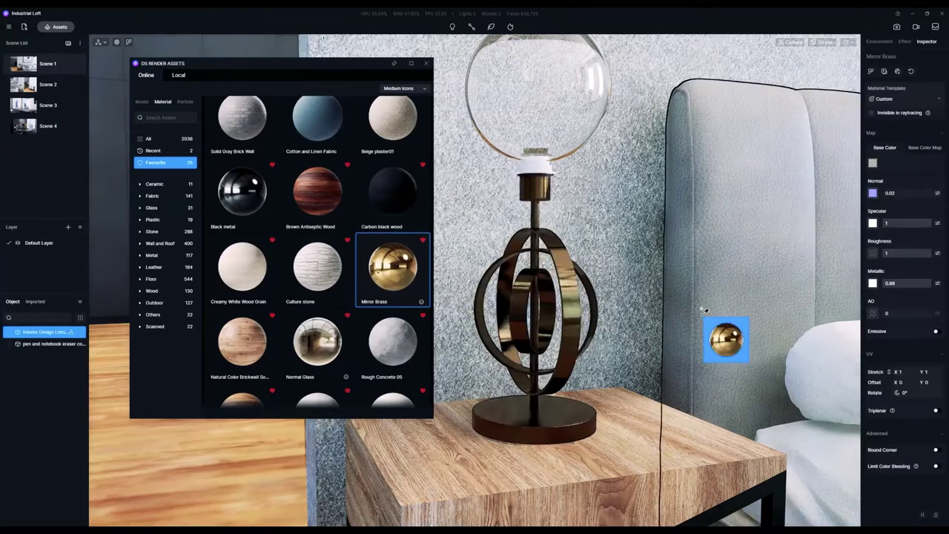
right_click_drag(627, 316, 640, 316)
key("e")
scroll(640, 320, "up", 3)
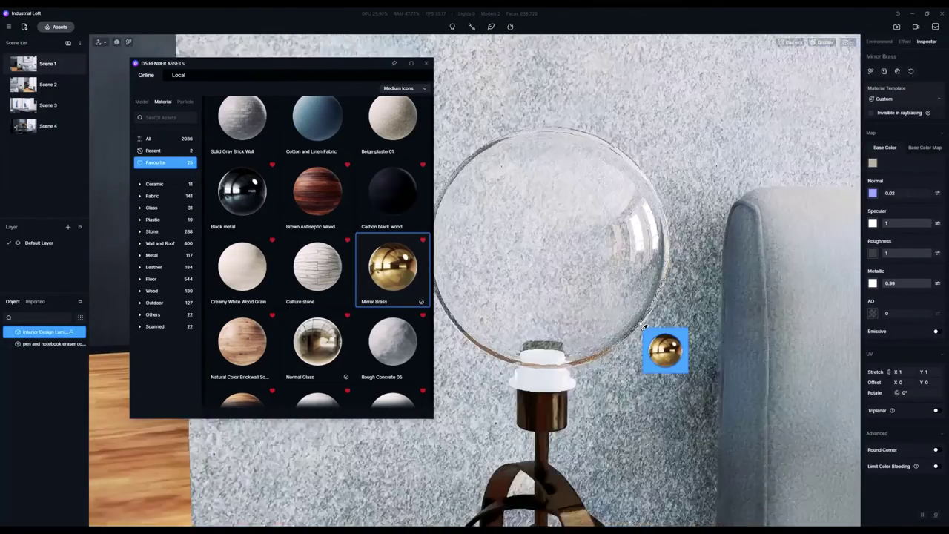
scroll(653, 348, "down", 2)
key("Escape")
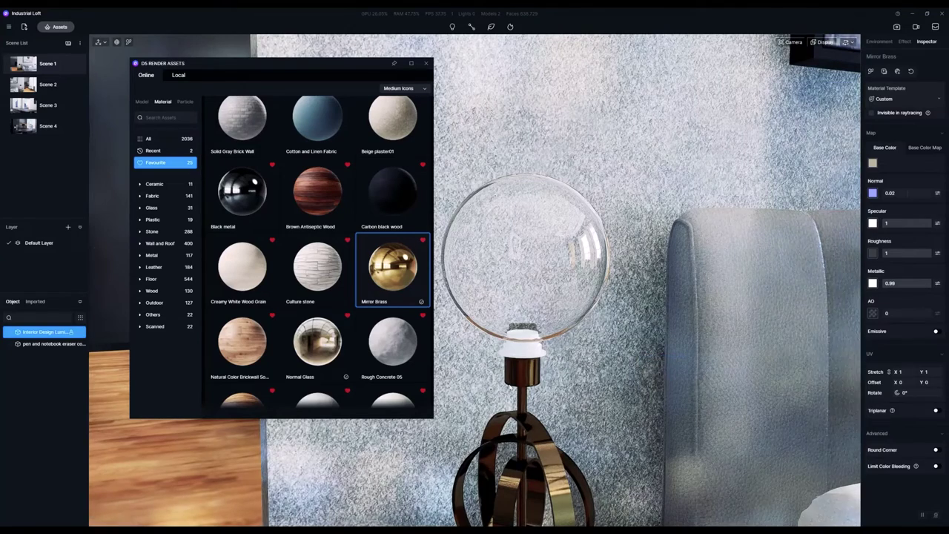
- Pick the material of the white bulb socket on the lamp and darken its base color slightly
key("i")
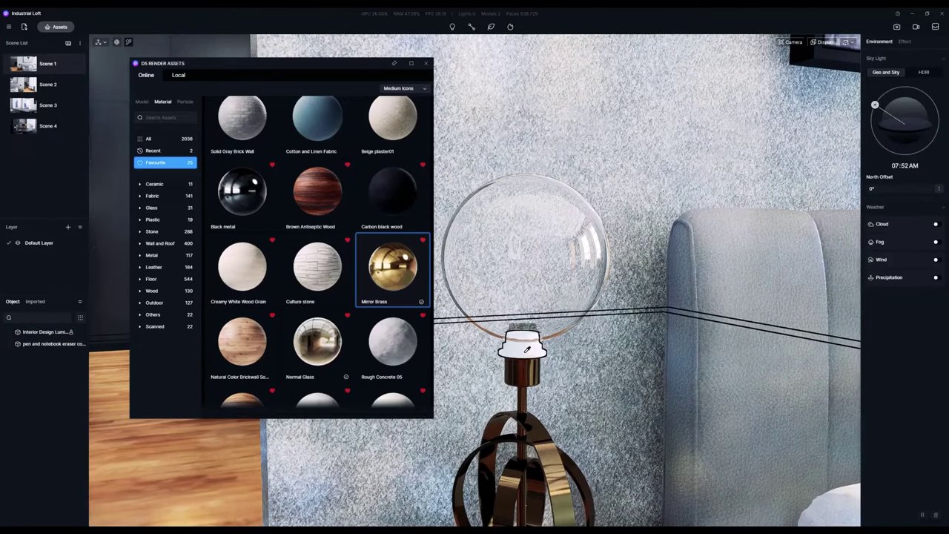
left_click(527, 350)
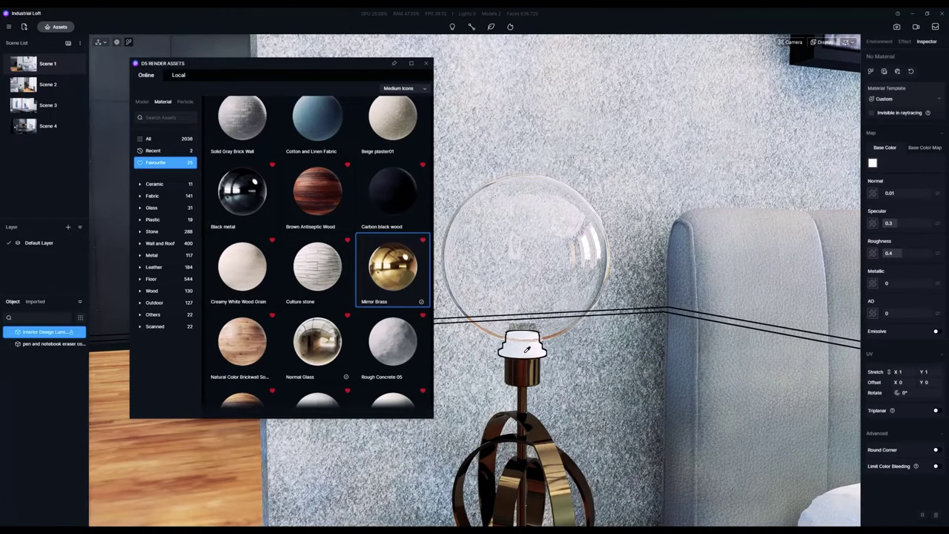
middle_click_drag(538, 348, 533, 275)
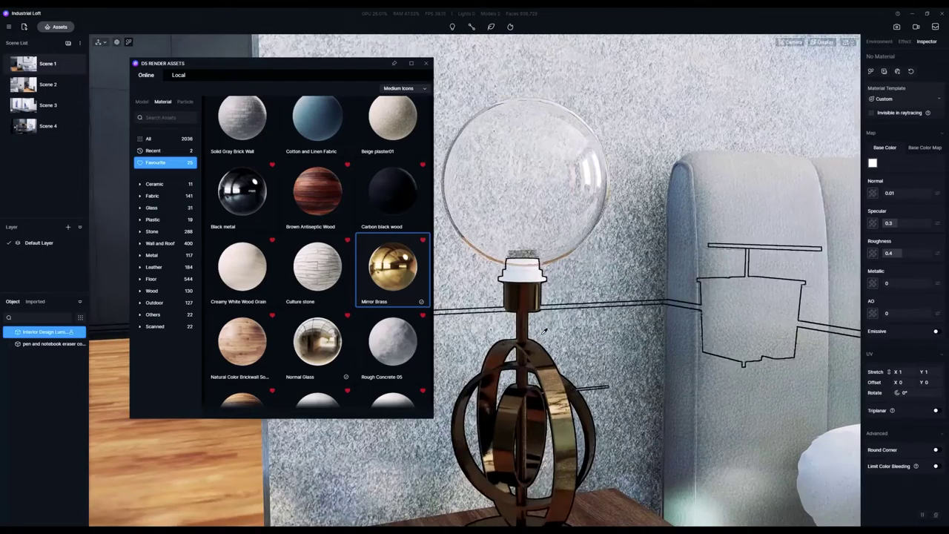
scroll(534, 276, "up", 3)
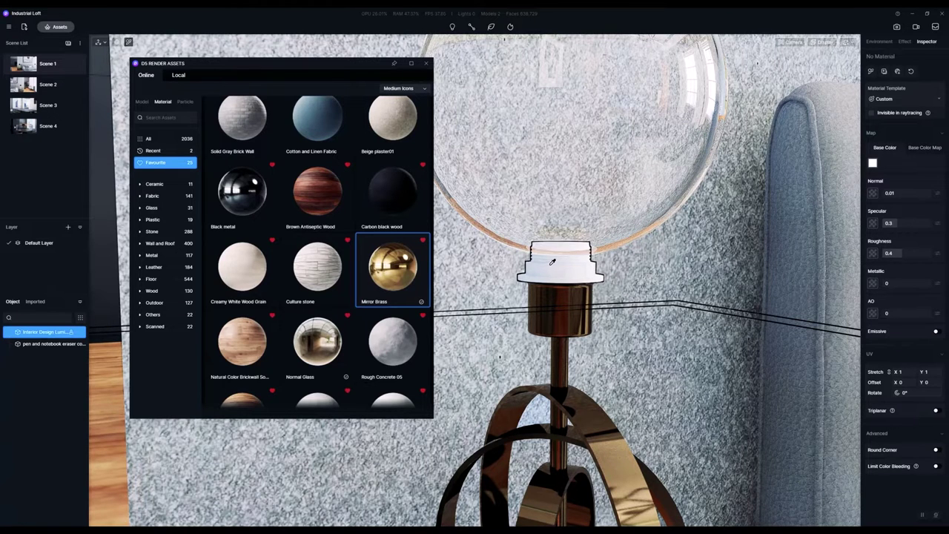
left_click(873, 164)
left_click_drag(906, 199, 869, 195)
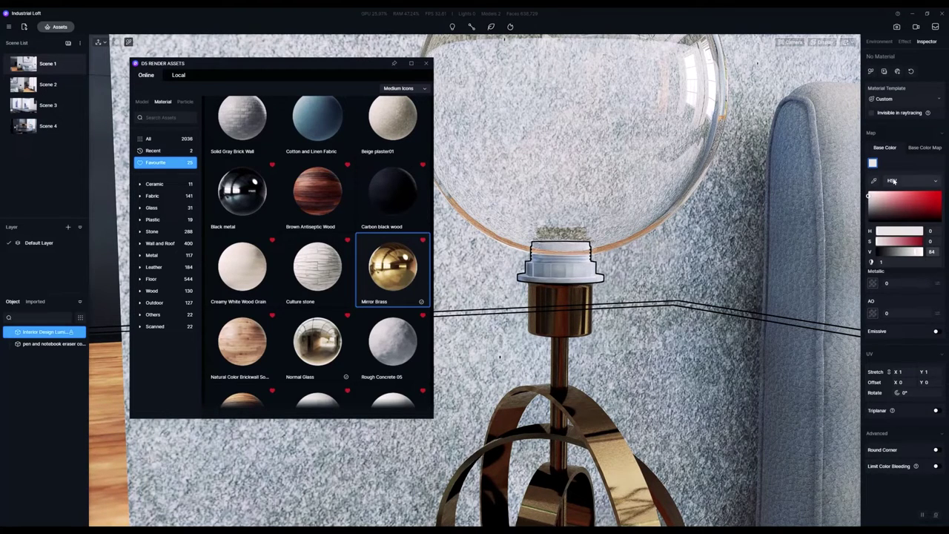
left_click(893, 181)
left_click(903, 164)
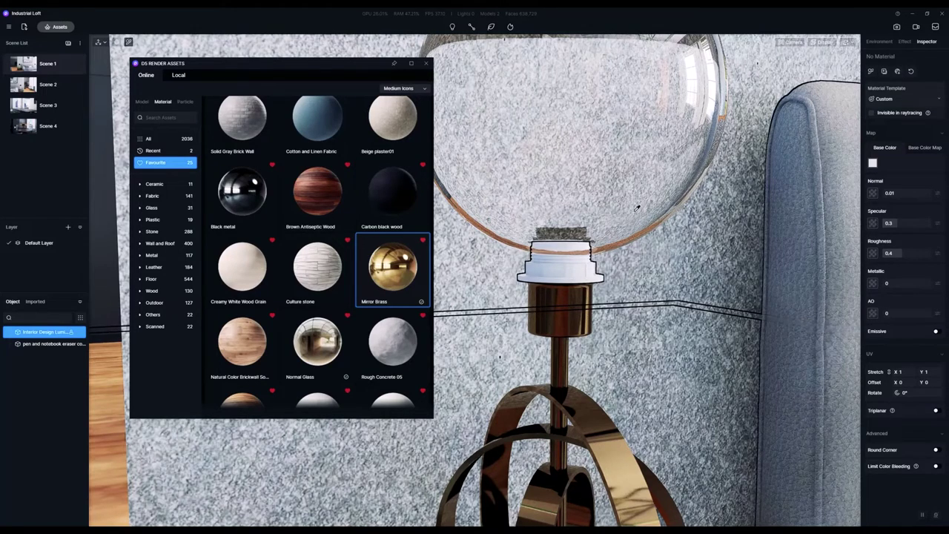
- Set the bulb socket material's specular to 0.43 and its roughness to 0.5
scroll(815, 211, "up", 3)
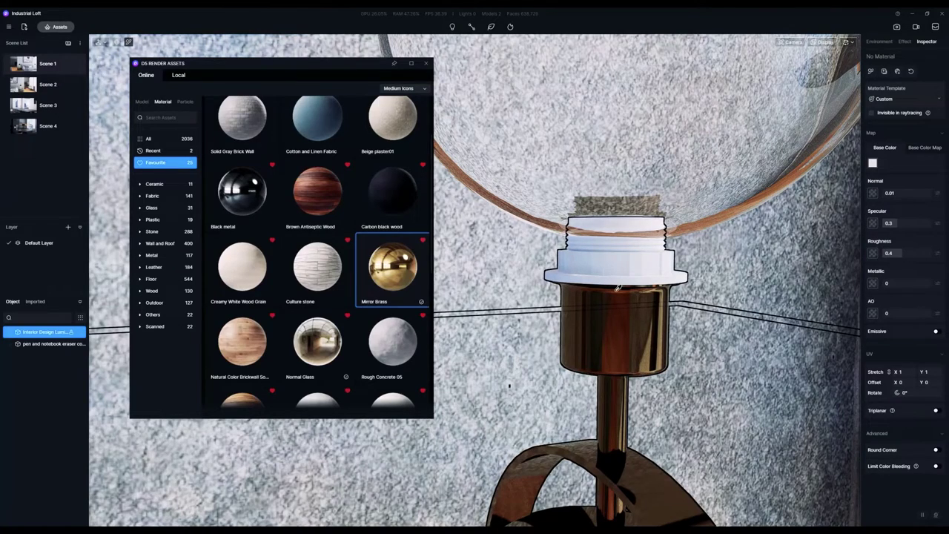
scroll(644, 275, "down", 2)
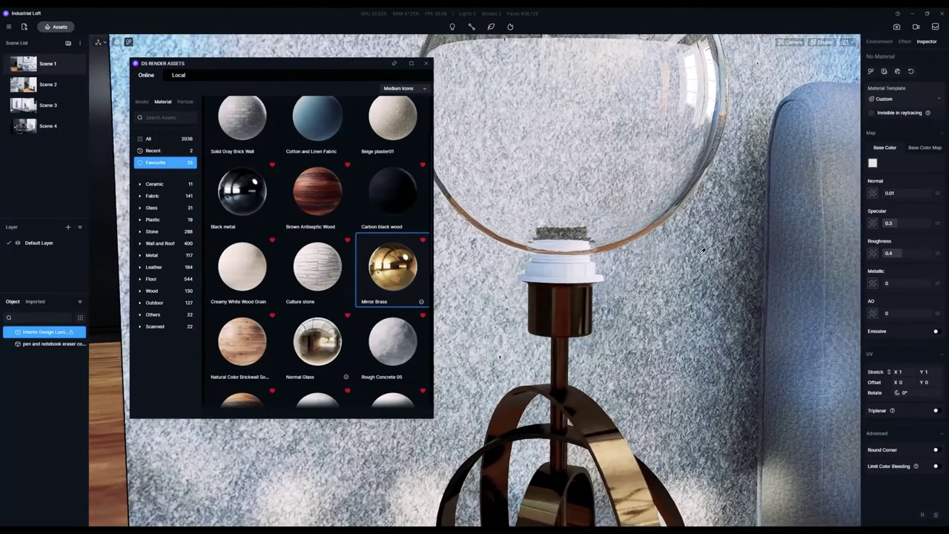
scroll(643, 275, "up", 2)
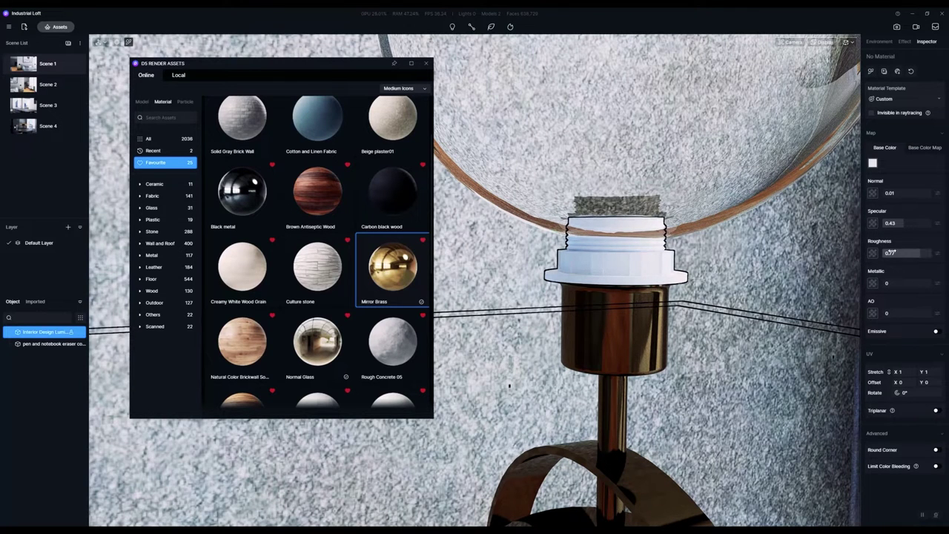
left_click_drag(912, 250, 906, 250)
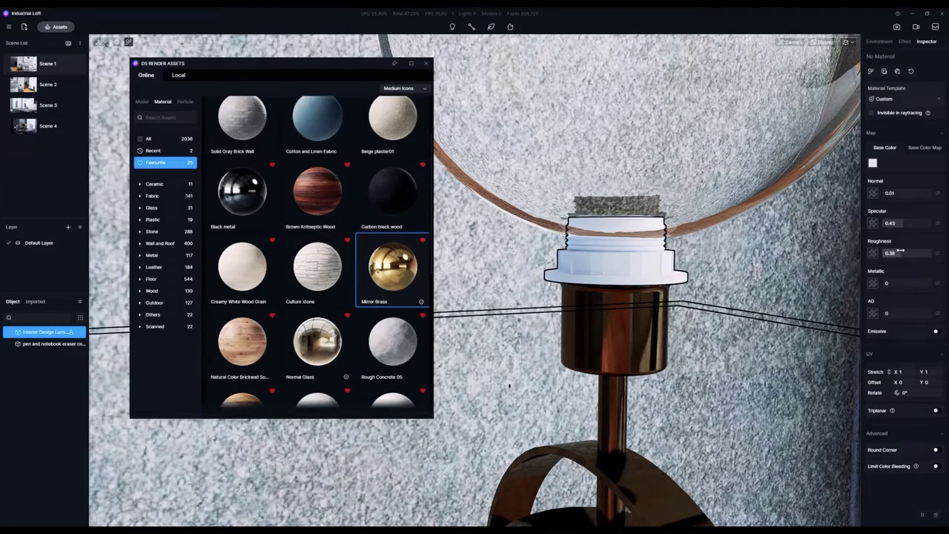
scroll(559, 326, "down", 10)
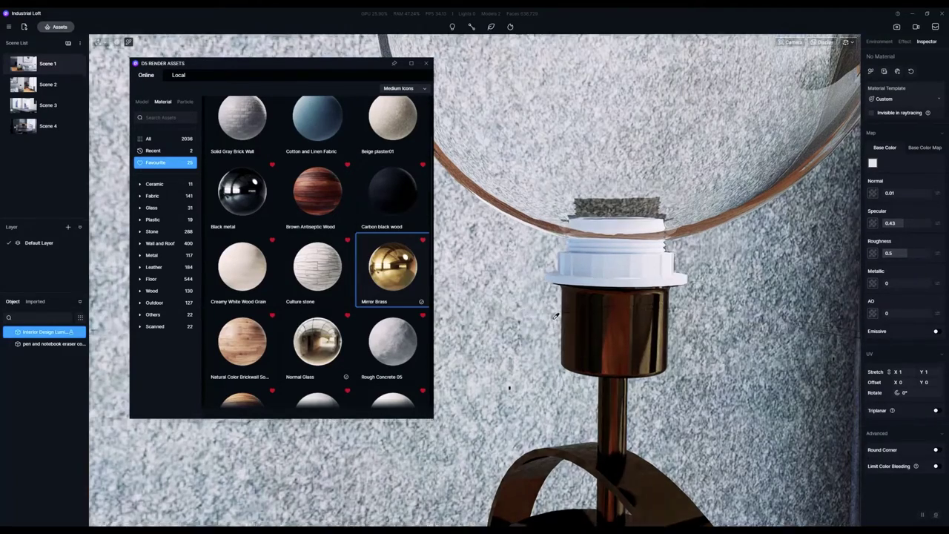
scroll(559, 325, "up", 2)
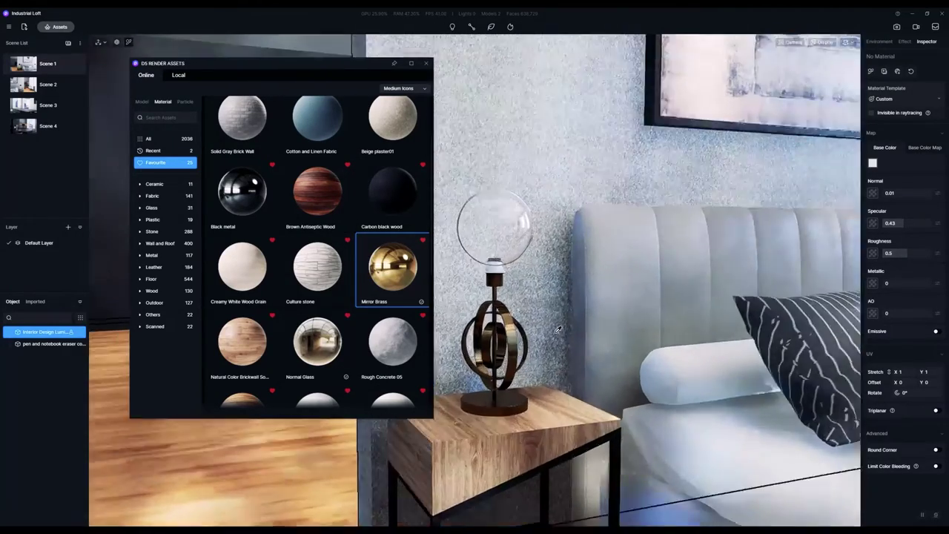
- Browse the Wall Paint materials under Wall and Roof for a new finish for the wall behind the bed
mouse_move(559, 326)
right_mouse_down()
mouse_move(535, 312)
mouse_move(525, 329)
mouse_move(536, 264)
mouse_move(501, 157)
right_mouse_up()
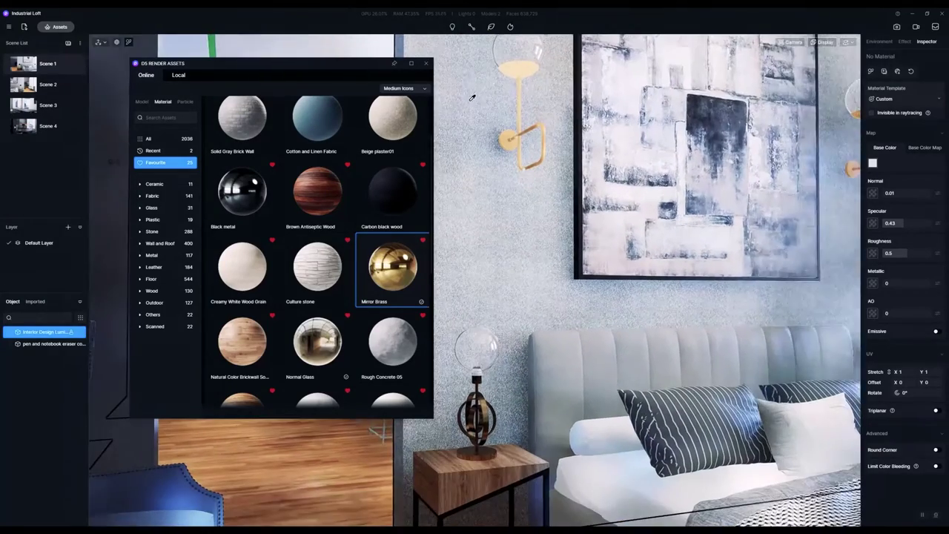
right_click_drag(479, 101, 573, 236)
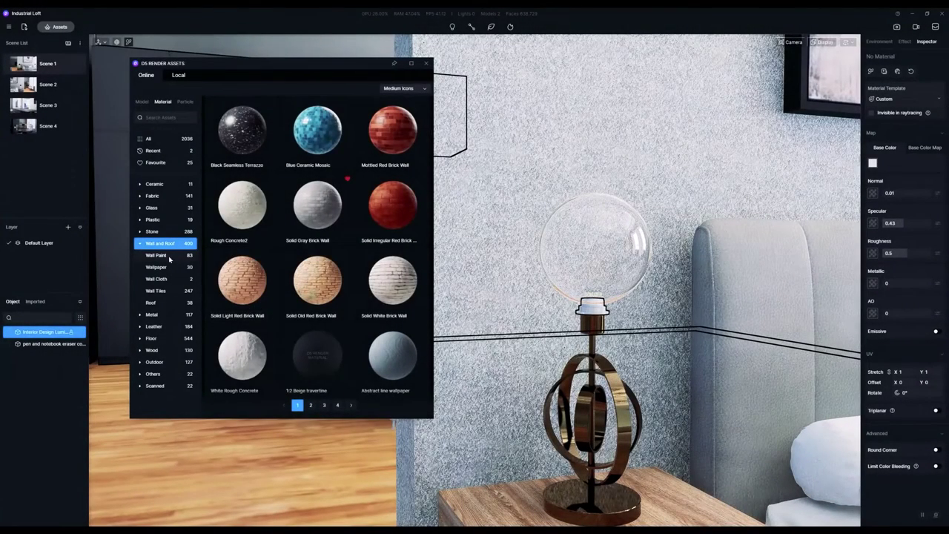
left_click(169, 255)
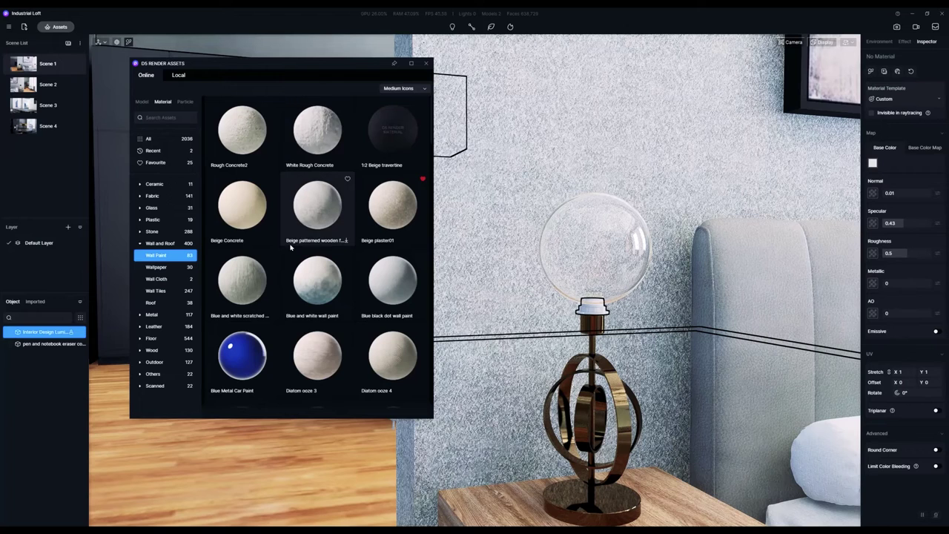
scroll(289, 237, "down", 2)
scroll(288, 247, "down", 2)
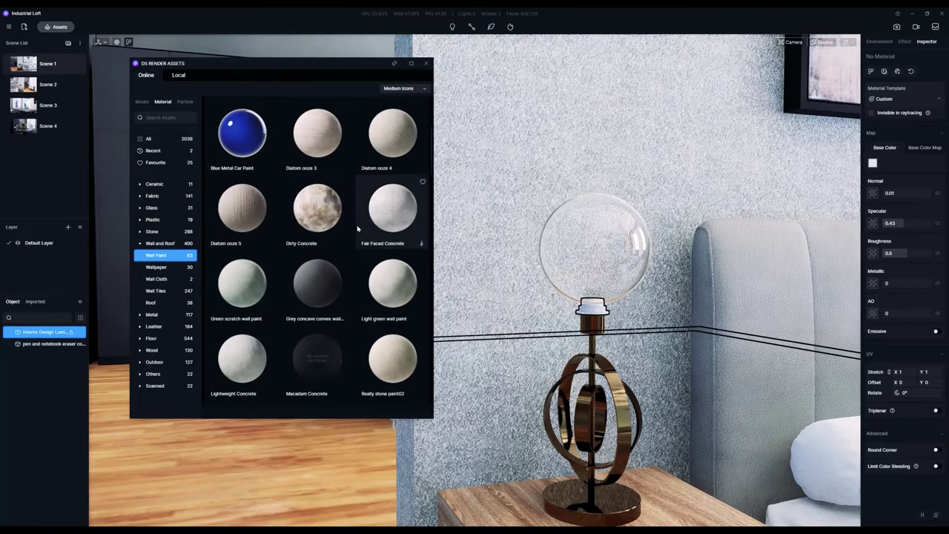
scroll(310, 218, "down", 1)
scroll(310, 218, "down", 3)
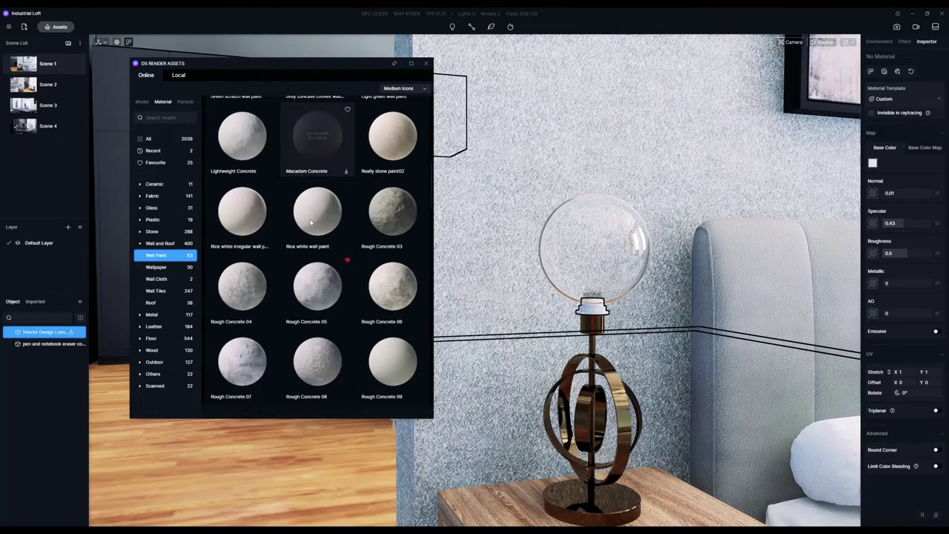
scroll(311, 223, "down", 2)
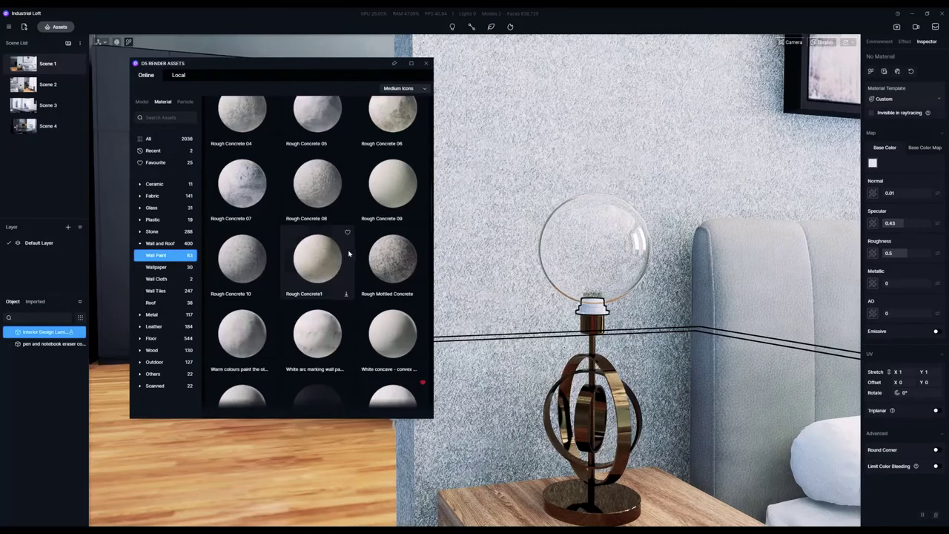
right_click_drag(592, 275, 720, 281)
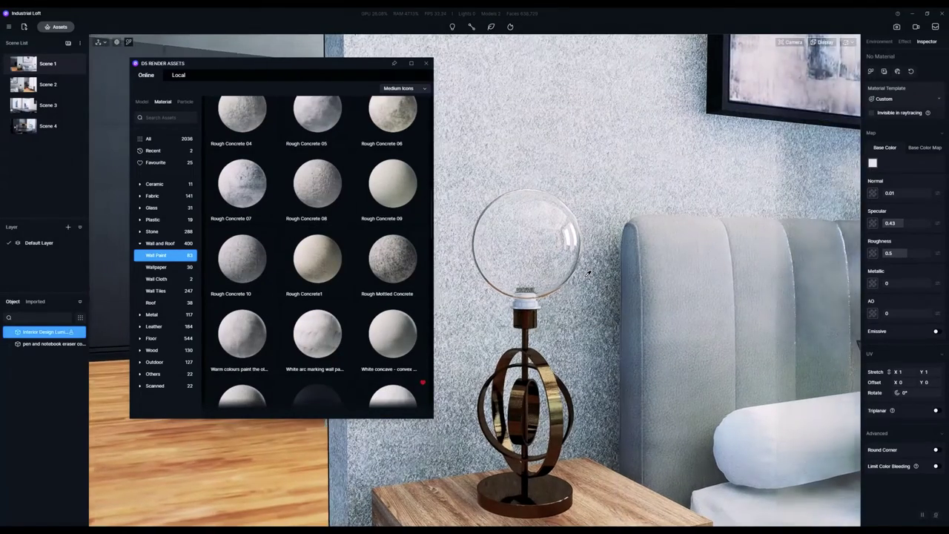
right_click_drag(592, 275, 452, 268)
scroll(521, 264, "down", 2)
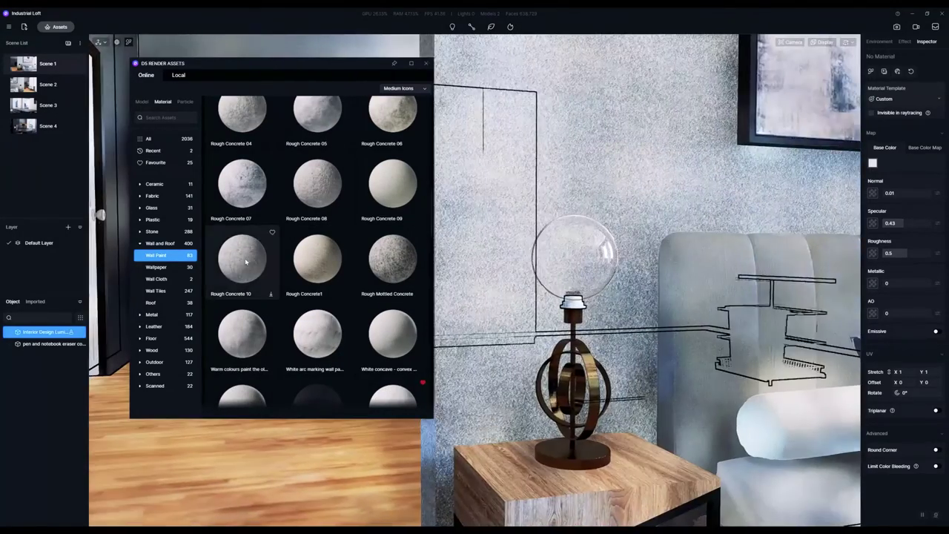
- Apply the wall paint material Rough Concrete 10 to the wall behind the bed, end the assignment and close the asset library
left_click(248, 256)
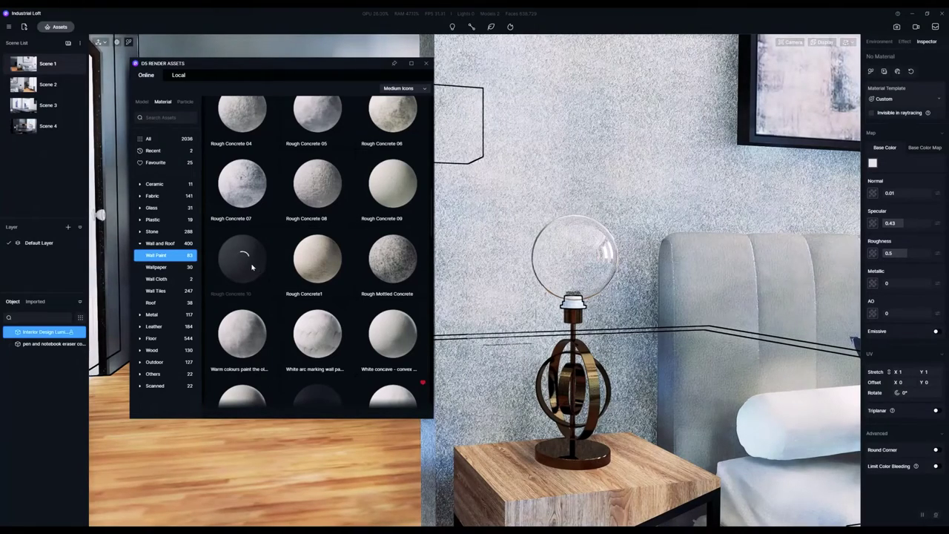
left_click(245, 254)
left_click_drag(417, 236, 628, 256)
key("s")
key("d")
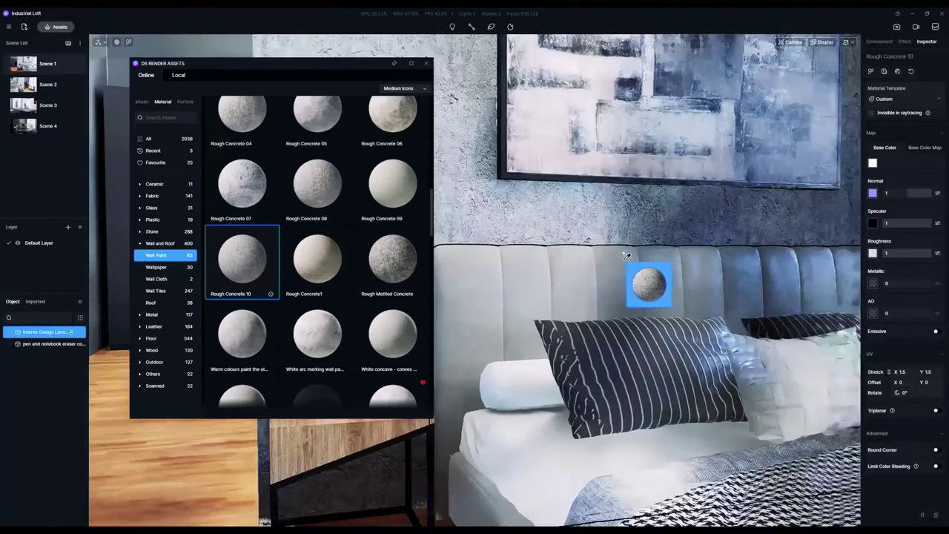
right_click(628, 259)
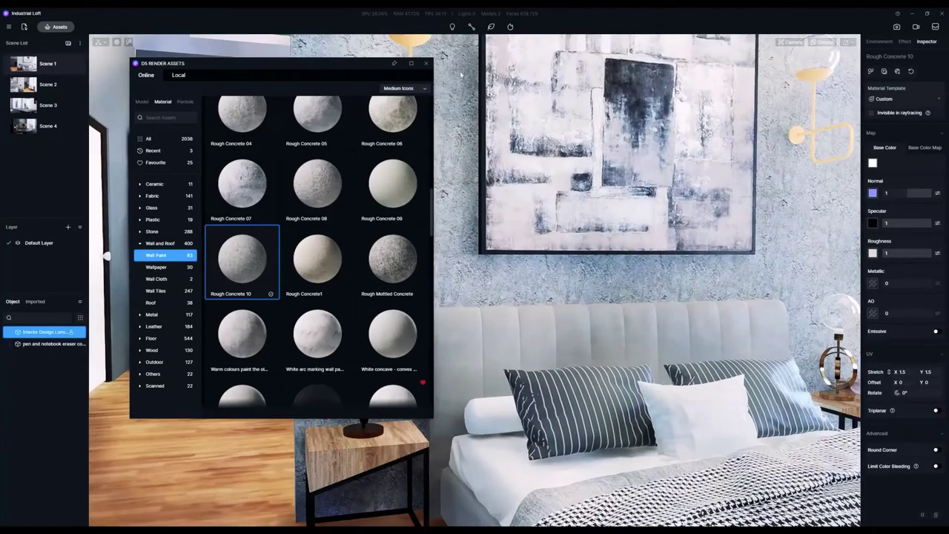
left_click(425, 63)
- Pick the wall's Rough Concrete 10 material and examine its surface relief from near and far
scroll(458, 237, "up", 3)
key("i")
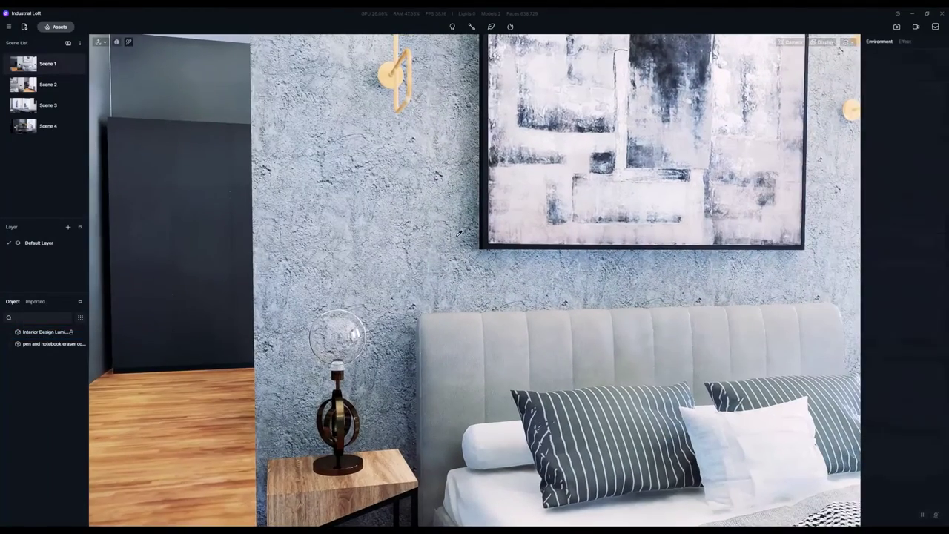
left_click(443, 214)
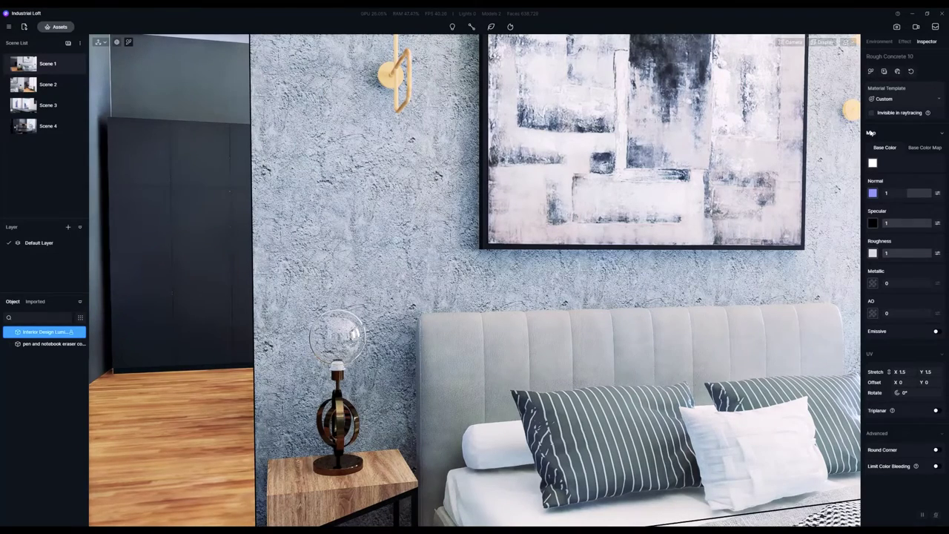
key("w")
key("a")
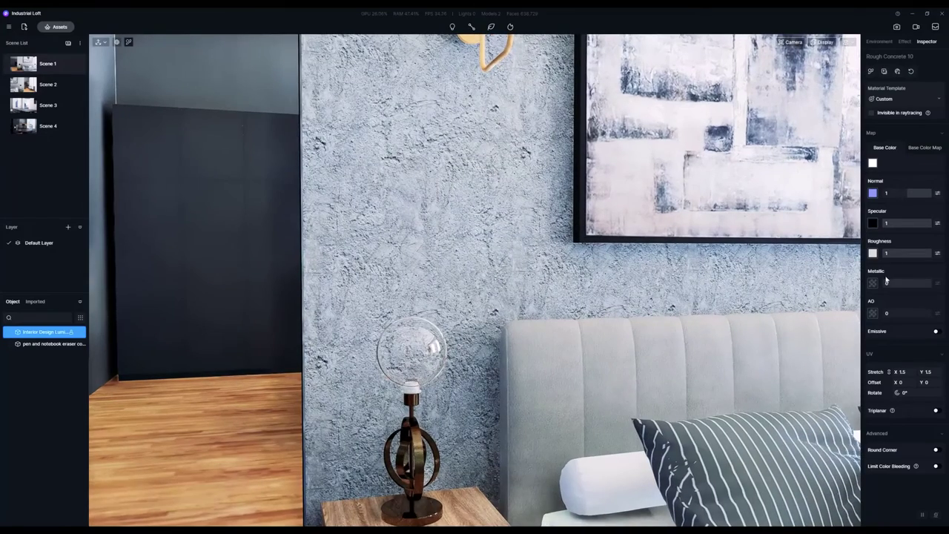
scroll(509, 257, "down", 1)
key("d")
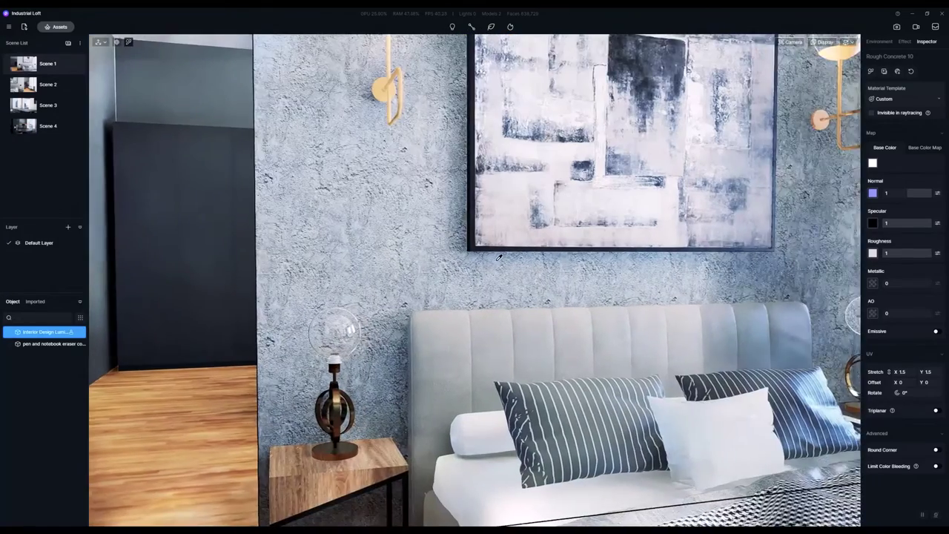
scroll(499, 257, "up", 1)
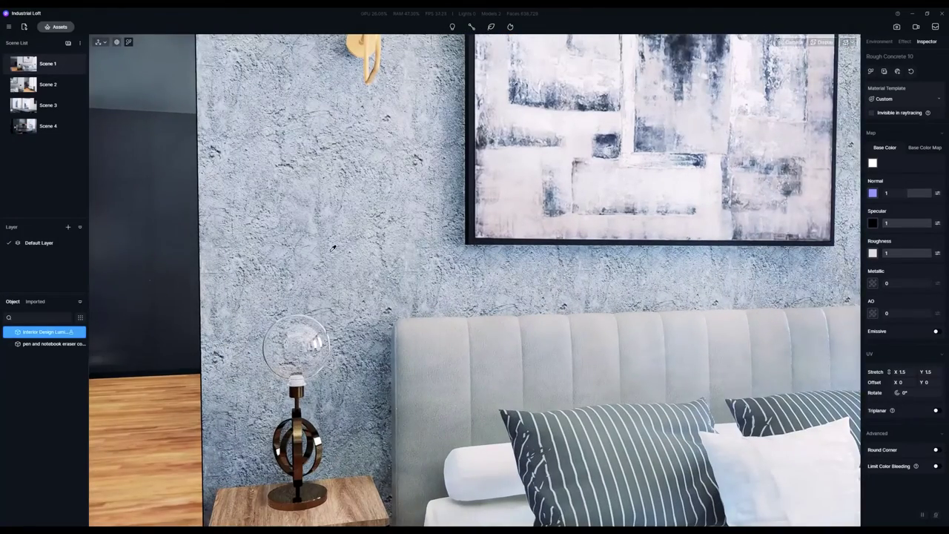
key("w")
key("a")
key("a")
key("q")
key("a")
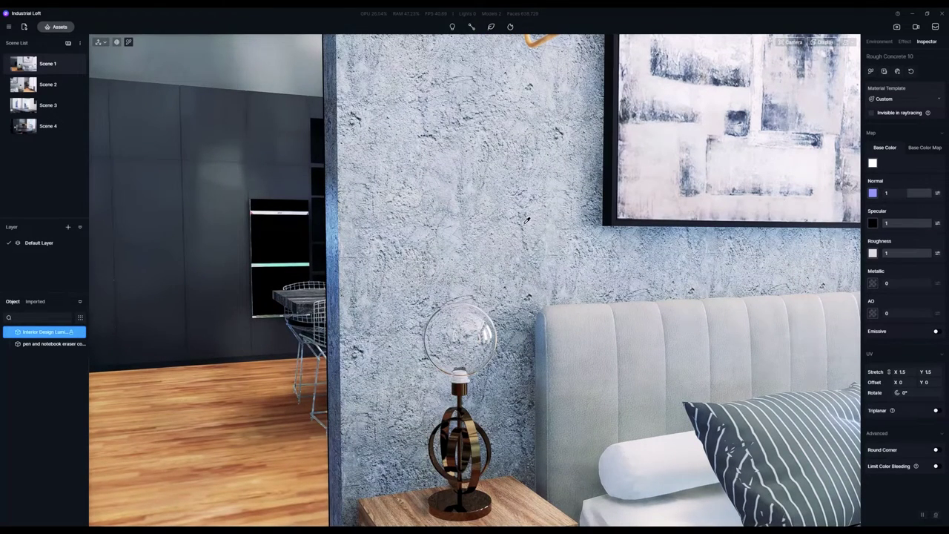
- Try a reddish tint as the wall material's base color and return it to white
left_click(873, 164)
left_click_drag(911, 199, 862, 186)
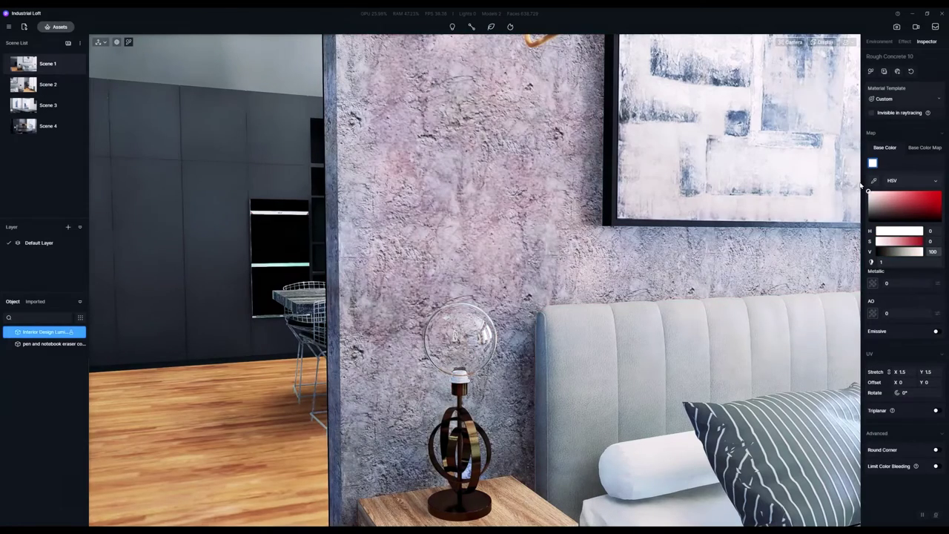
left_click(891, 149)
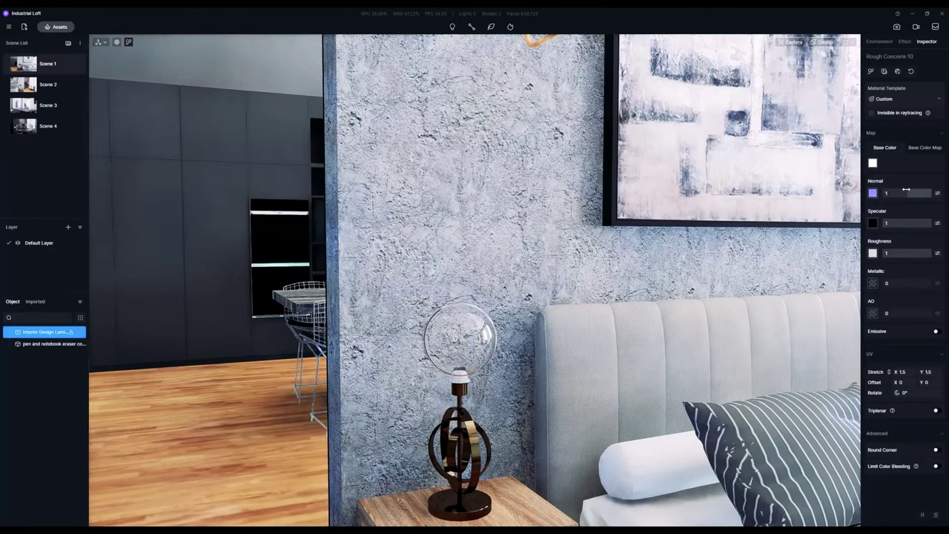
- Try different normal strengths on the wall's concrete material and set the normal value to -1
mouse_move(908, 195)
left_mouse_down()
mouse_move(891, 194)
mouse_move(946, 201)
mouse_move(884, 193)
left_mouse_up()
key("w")
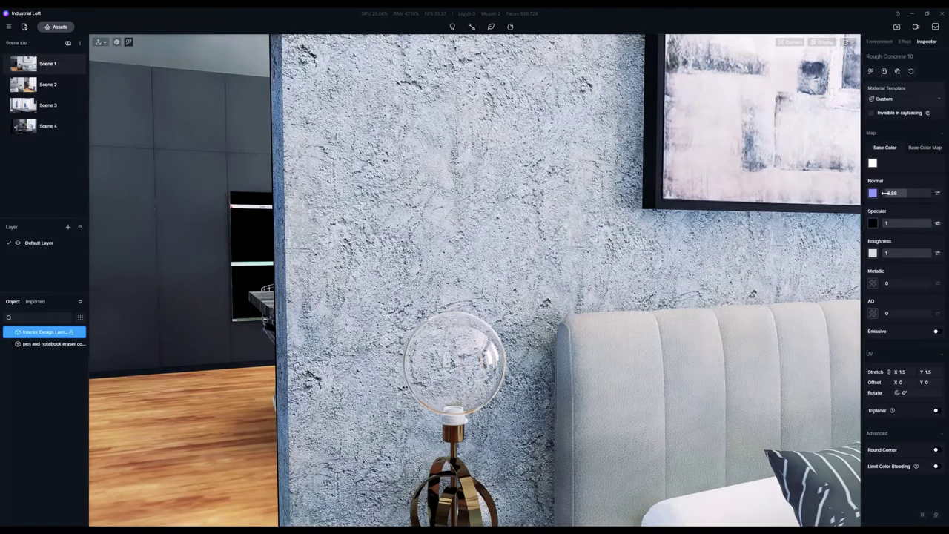
left_click_drag(884, 193, 873, 195)
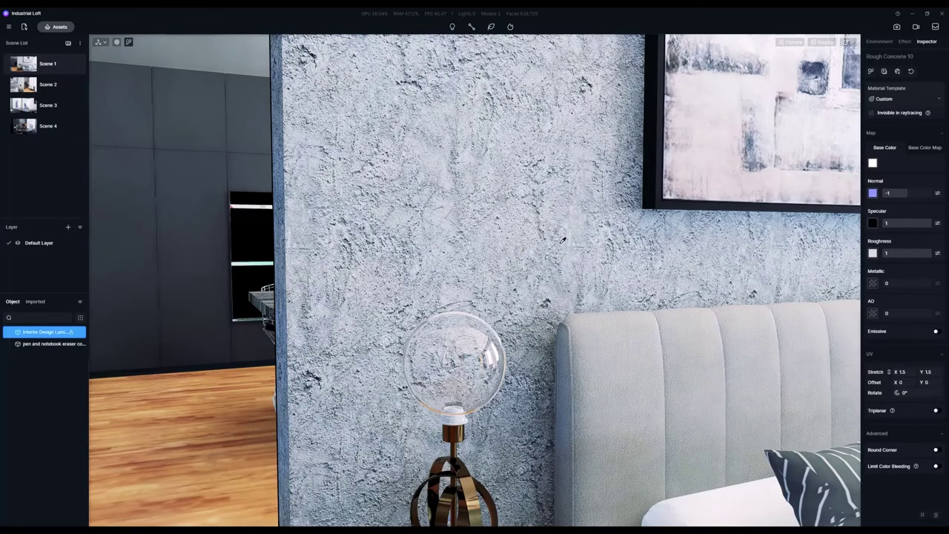
- Examine the wall's concrete relief from several distances and angles and recheck its normal strength at -1
scroll(563, 241, "down", 2)
key("d")
key("d")
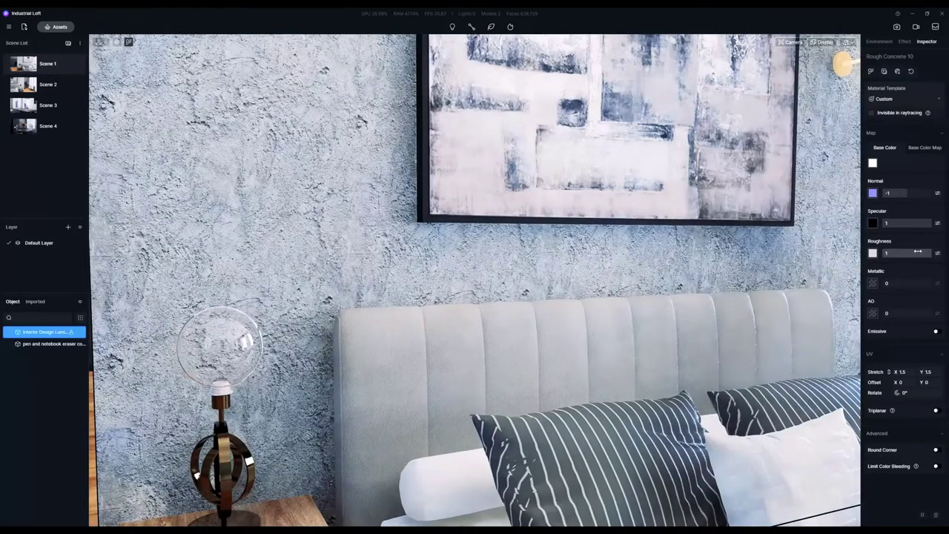
key("s")
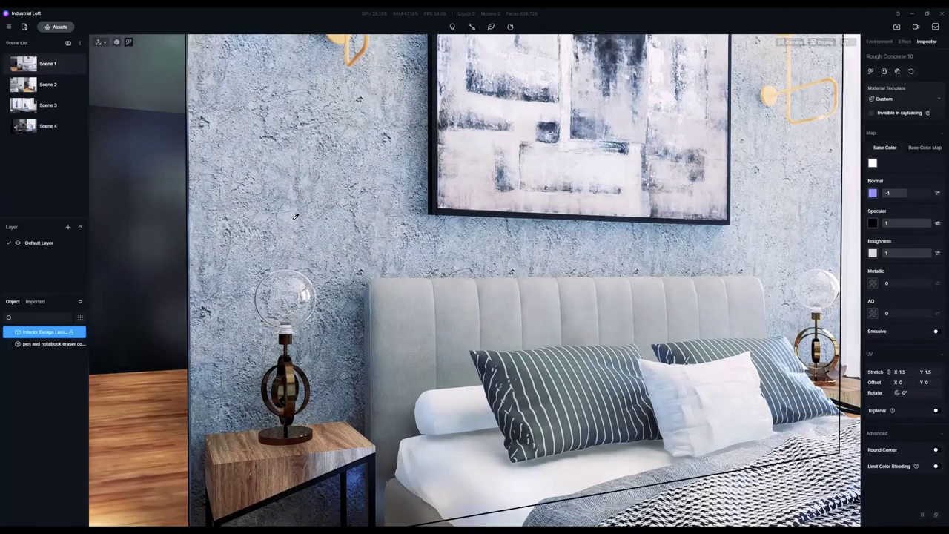
key("a")
key("w")
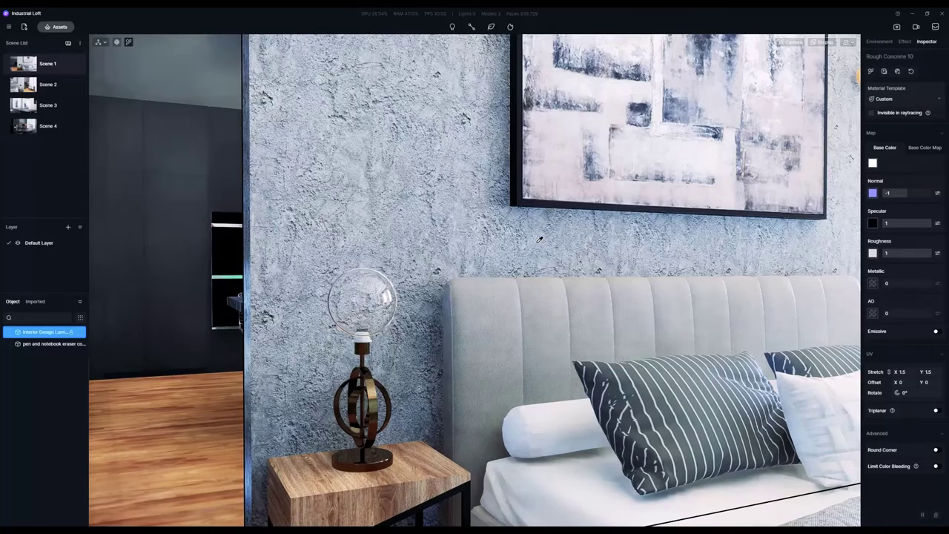
key("s")
key("d")
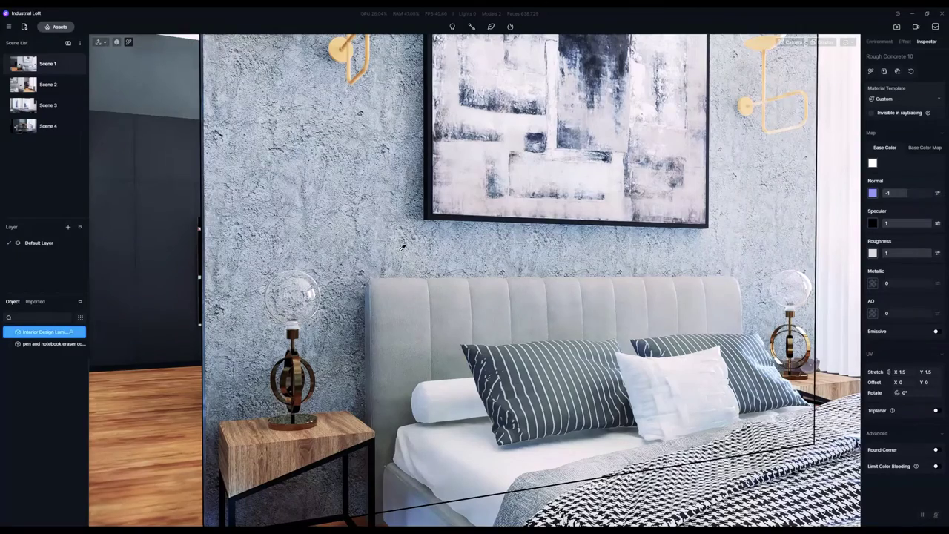
key("w")
key("a")
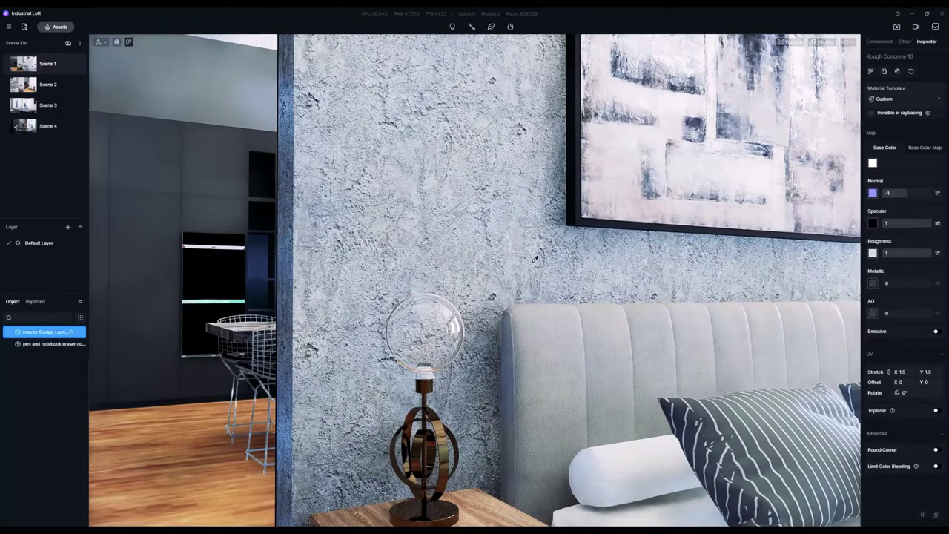
key("s")
key("d")
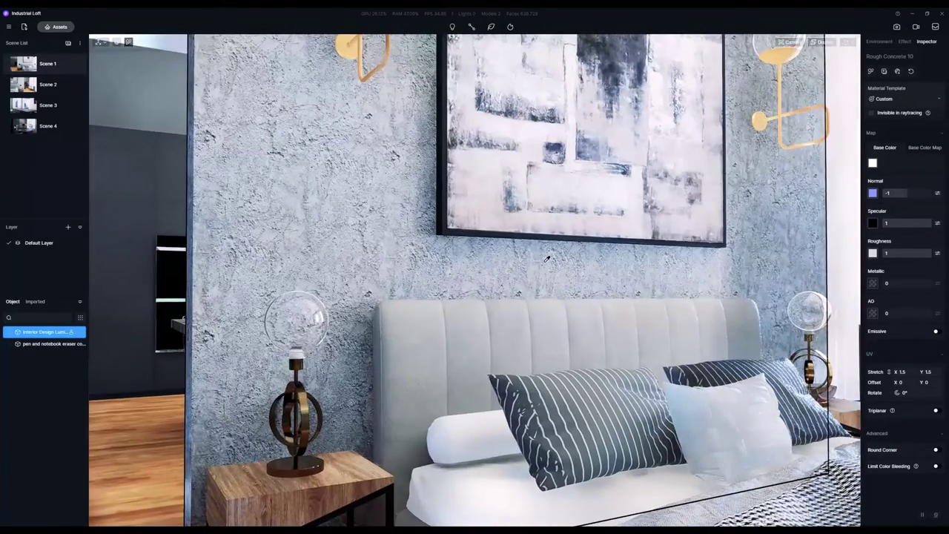
key("q")
right_click_drag(481, 257, 408, 252)
key("s")
key("d")
key("a")
key("e")
scroll(408, 251, "up", 4)
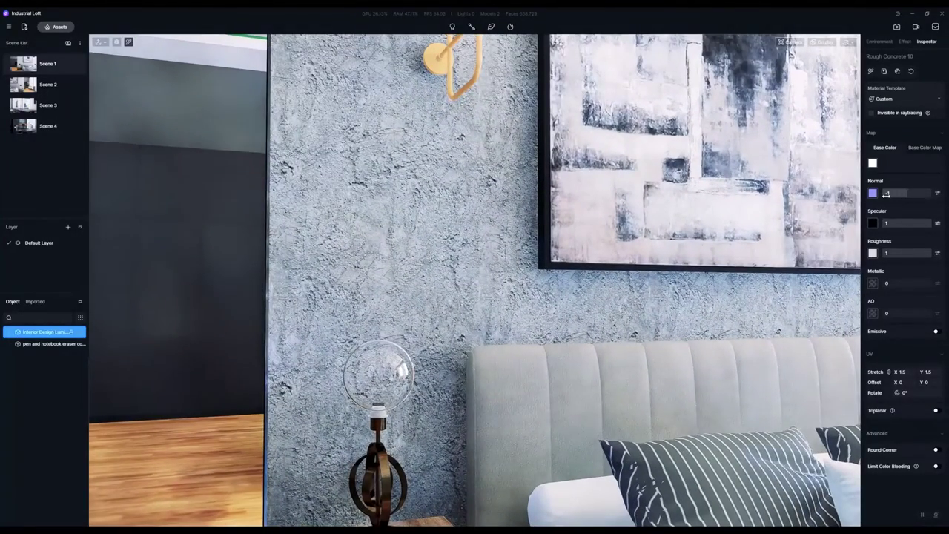
mouse_move(896, 193)
left_mouse_down()
mouse_move(914, 194)
mouse_move(882, 193)
left_mouse_up()
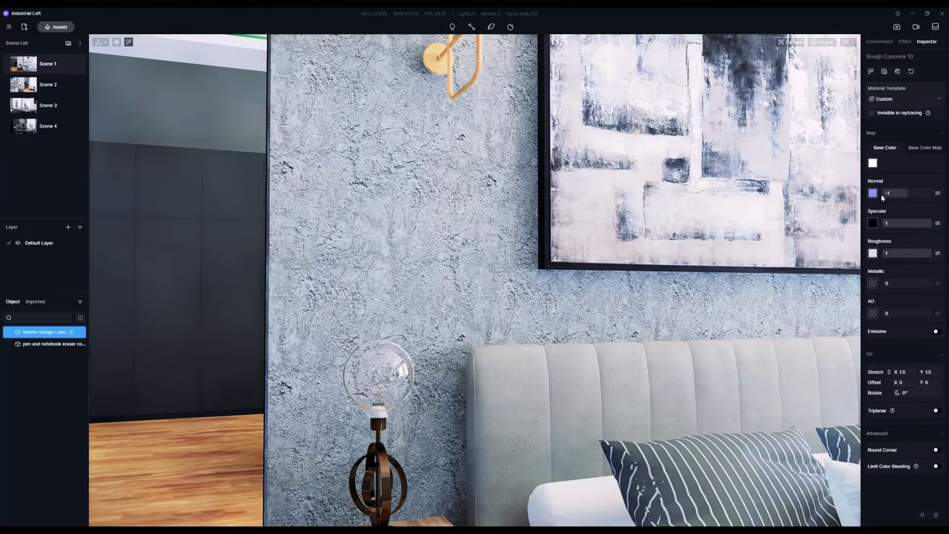
- Replace the material of the wall behind the bed with Rough Concrete 08, end the assignment and close the asset library
key("m")
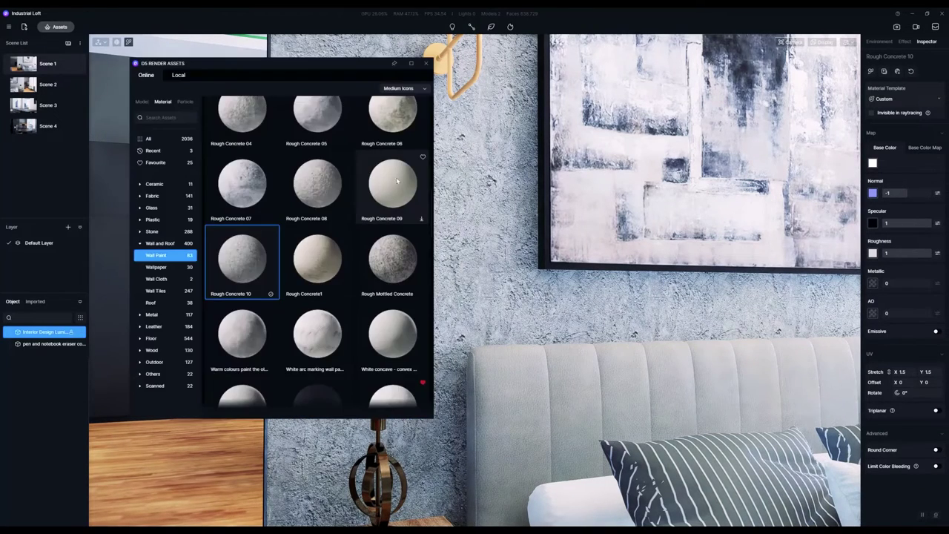
key("a")
left_click_drag(252, 258, 435, 237)
left_click(311, 183)
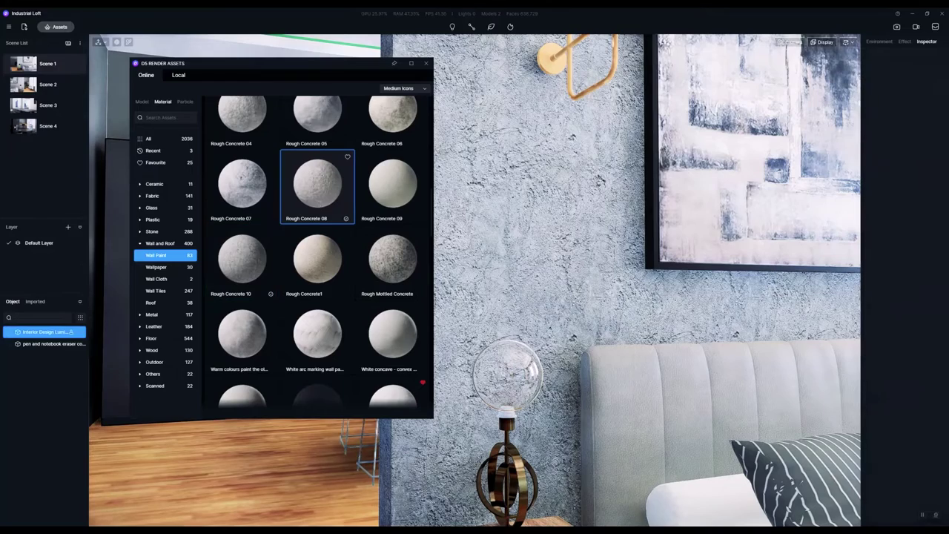
left_click_drag(317, 185, 534, 260)
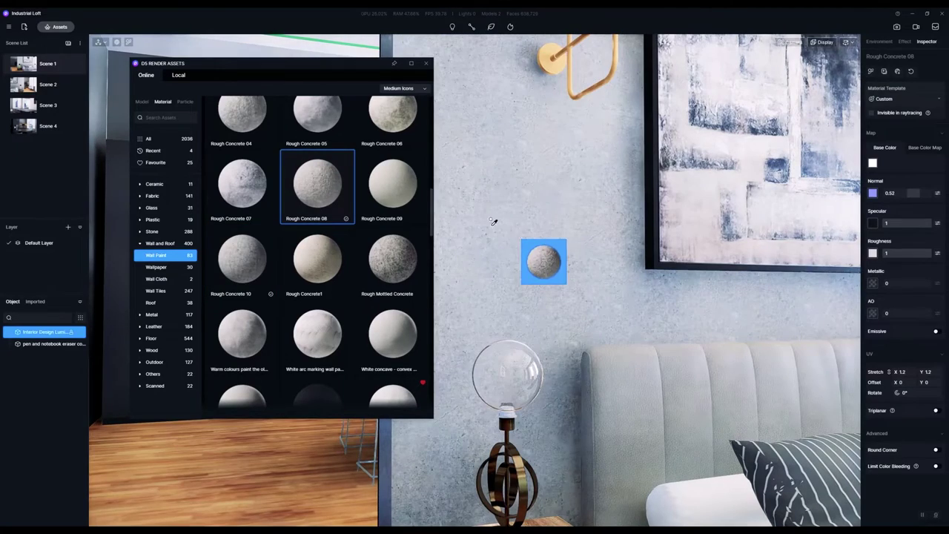
scroll(502, 233, "down", 3)
right_click(501, 236)
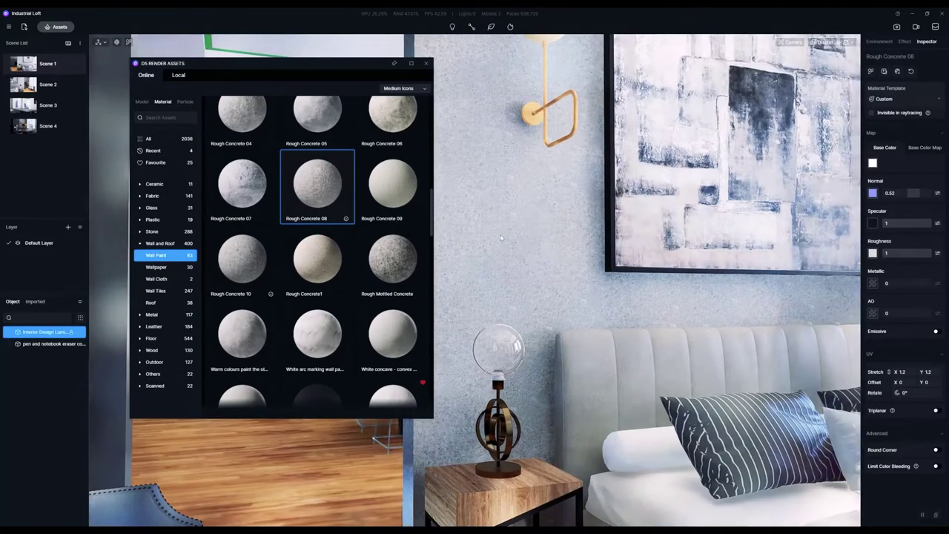
right_click_drag(501, 237, 444, 217)
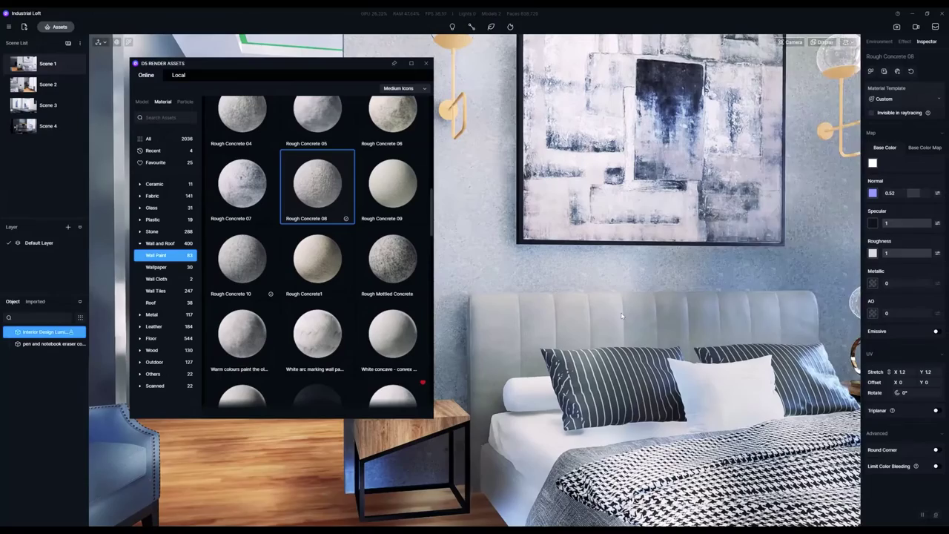
left_click(426, 63)
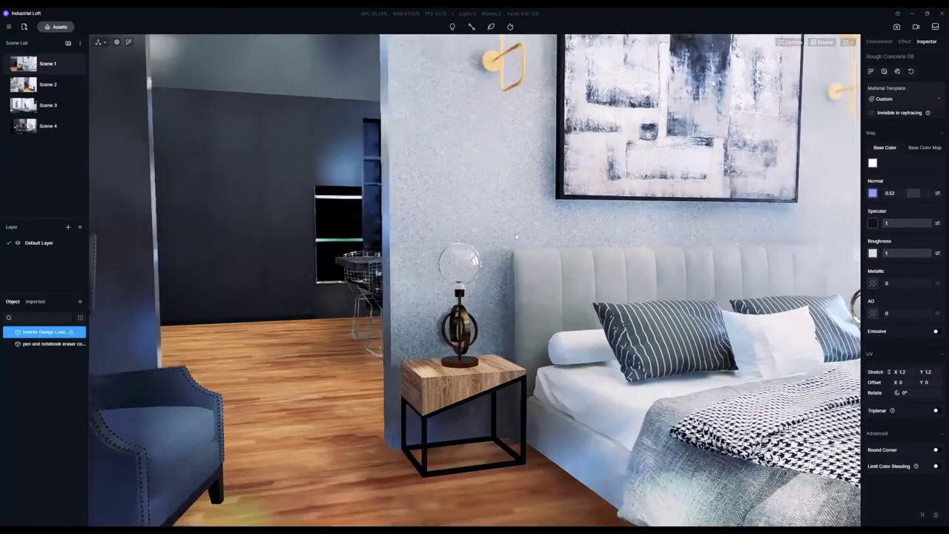
- Copy the bedside lamp's Mirror Brass material onto the wall sconce above it and end the assignment
scroll(514, 236, "up", 2)
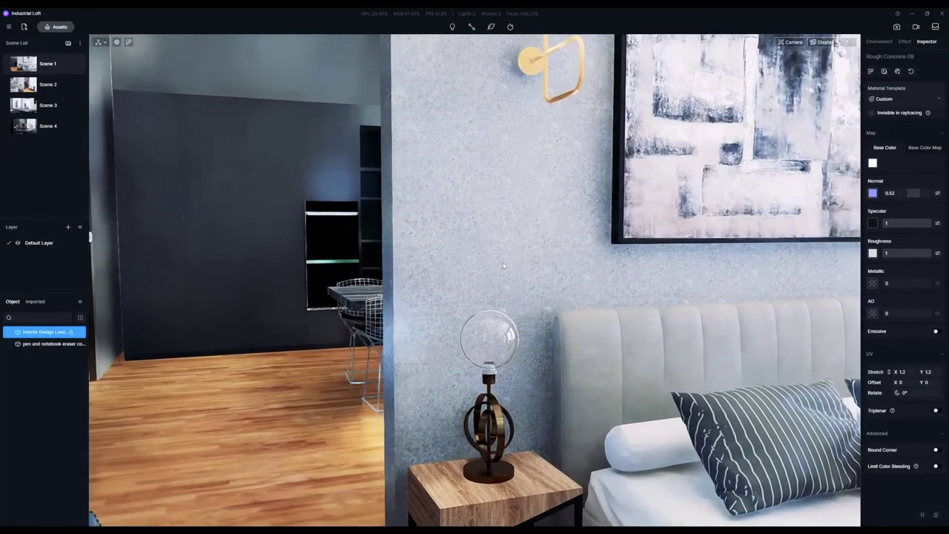
key("i")
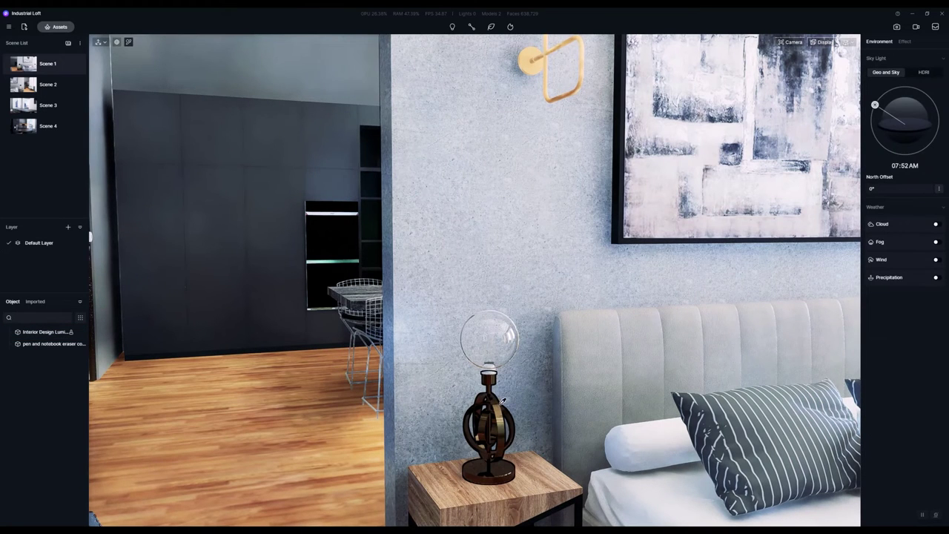
left_click(500, 400)
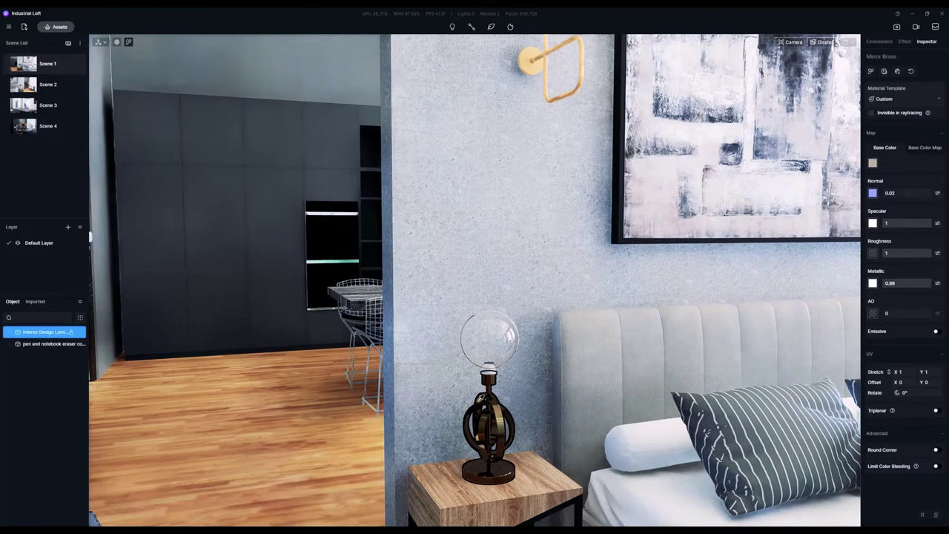
left_click_drag(481, 399, 574, 222)
key("q")
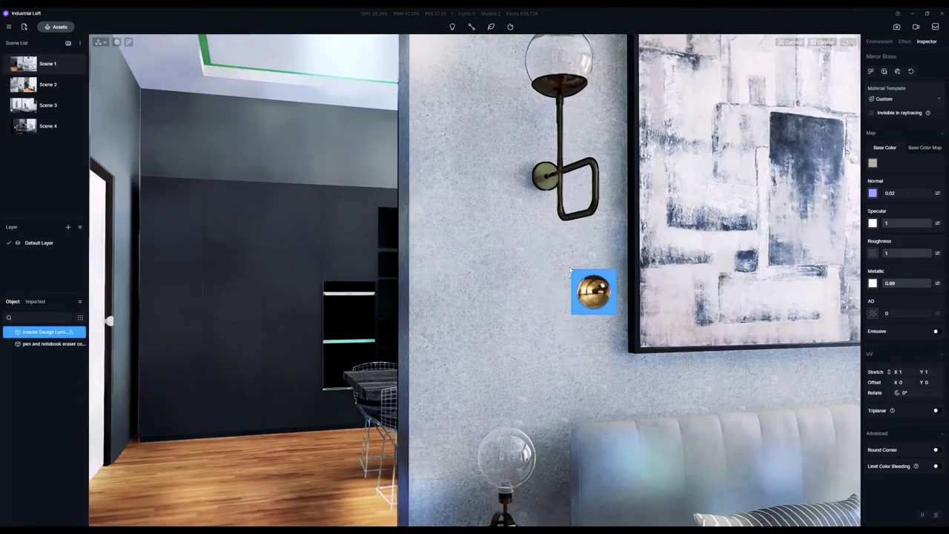
key("Escape")
- Bring the bedroom floor into view and open the Wood Floor category of the material library
right_click_drag(542, 342, 564, 385)
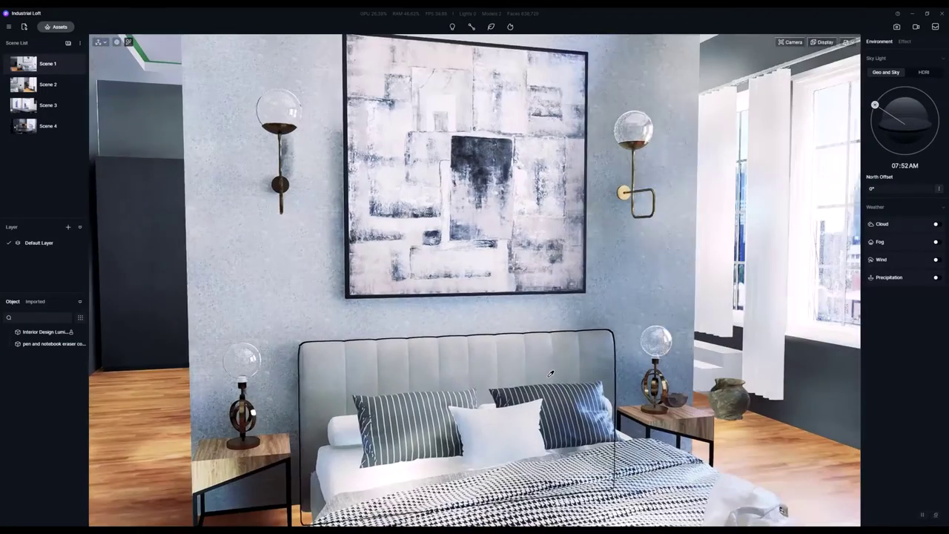
right_click_drag(551, 374, 394, 422)
key("a")
key("q")
key("w")
key("a")
key("w")
key("d")
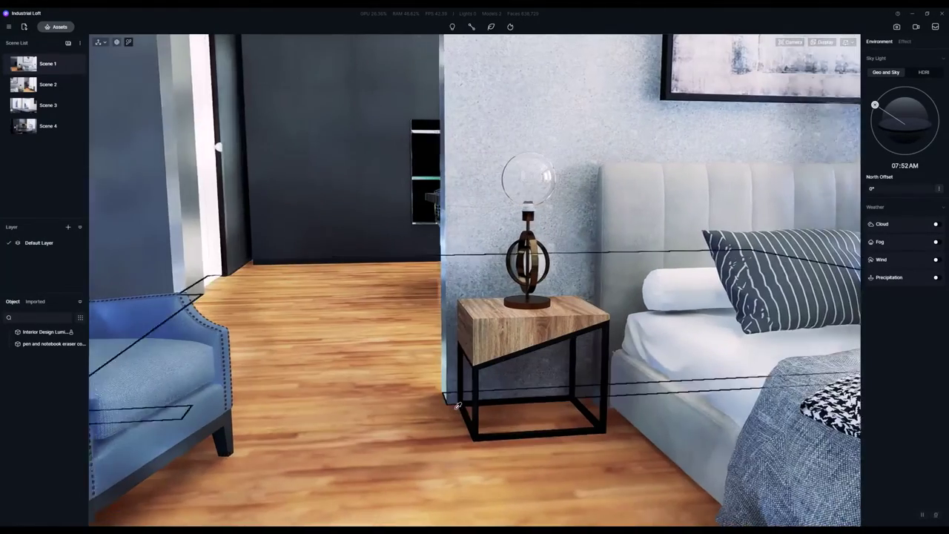
key("a")
key("m")
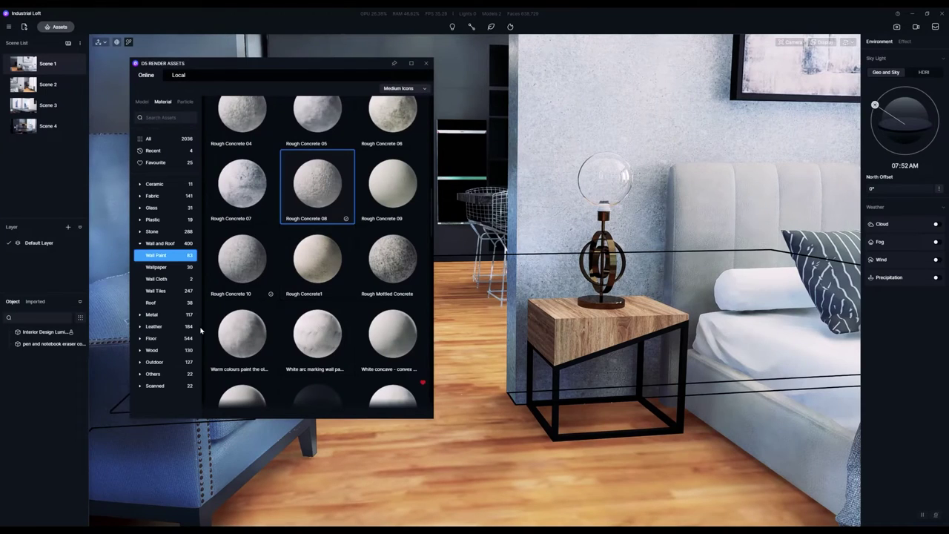
left_click(141, 243)
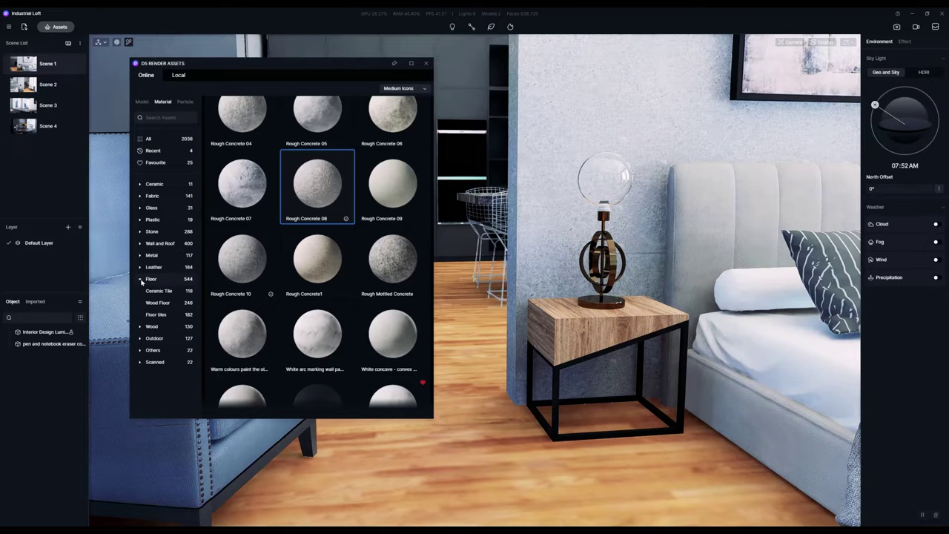
left_click(156, 302)
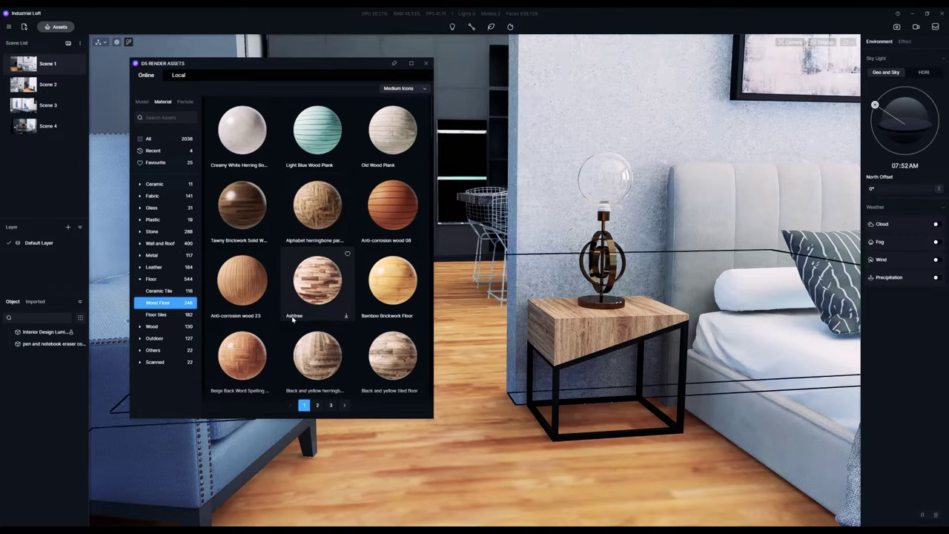
- Browse the Wood category's Grain materials and look closely at the wood of the nightstand
left_click(156, 327)
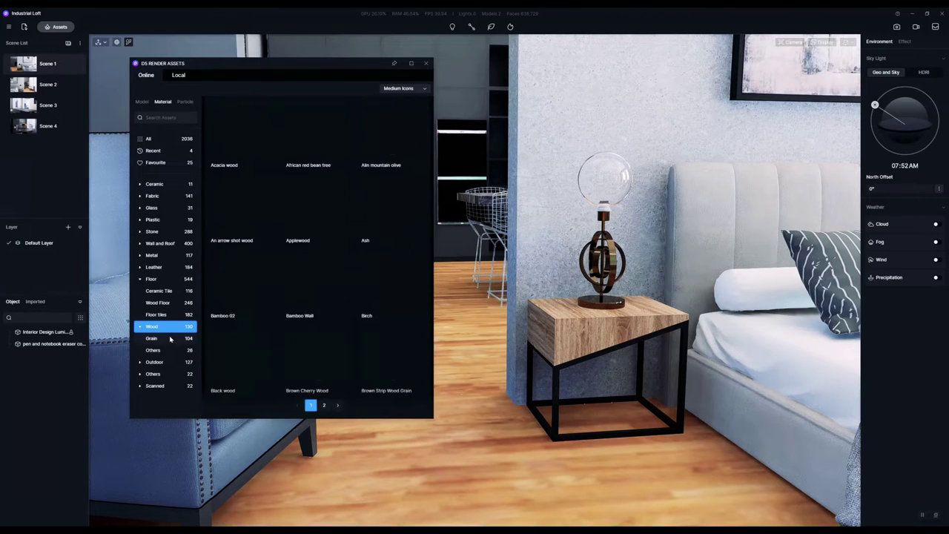
left_click(169, 339)
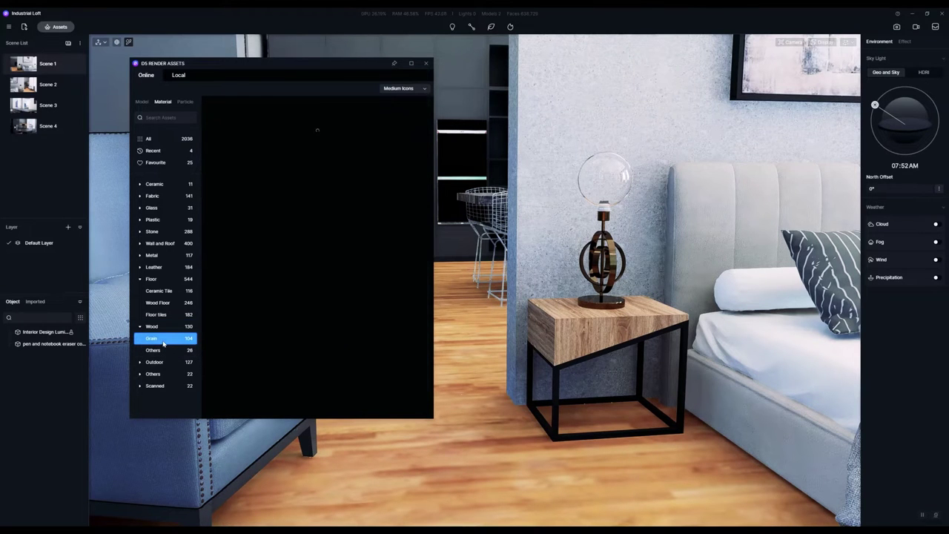
scroll(623, 348, "up", 3)
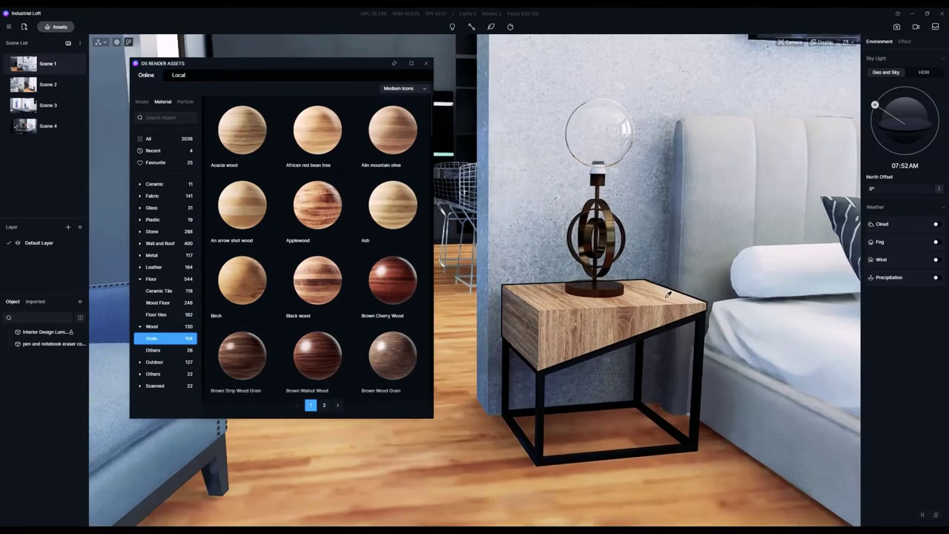
middle_click_drag(597, 294, 559, 245)
scroll(559, 244, "up", 3)
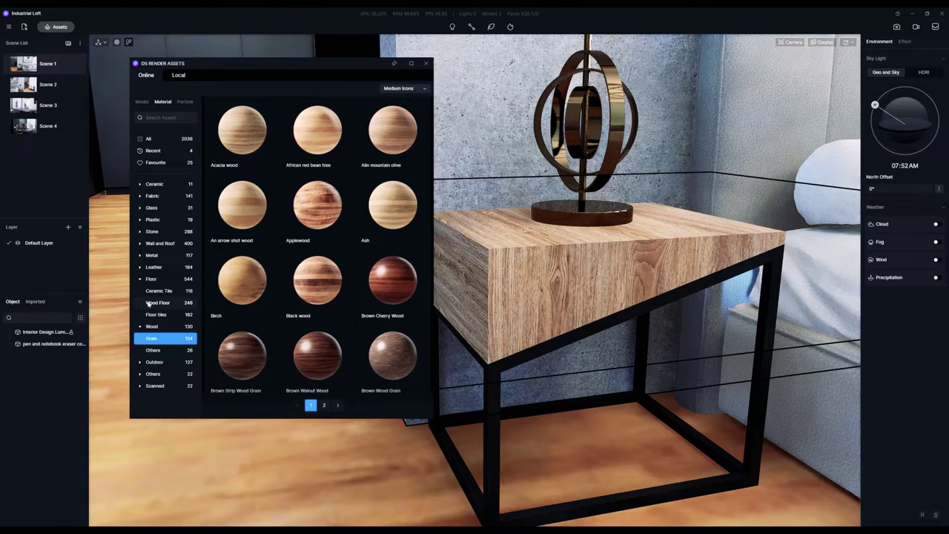
- Find Light Solid Wood Floor5 among the Wood Floor materials, download it and apply it to the bedroom floor
left_click(149, 303)
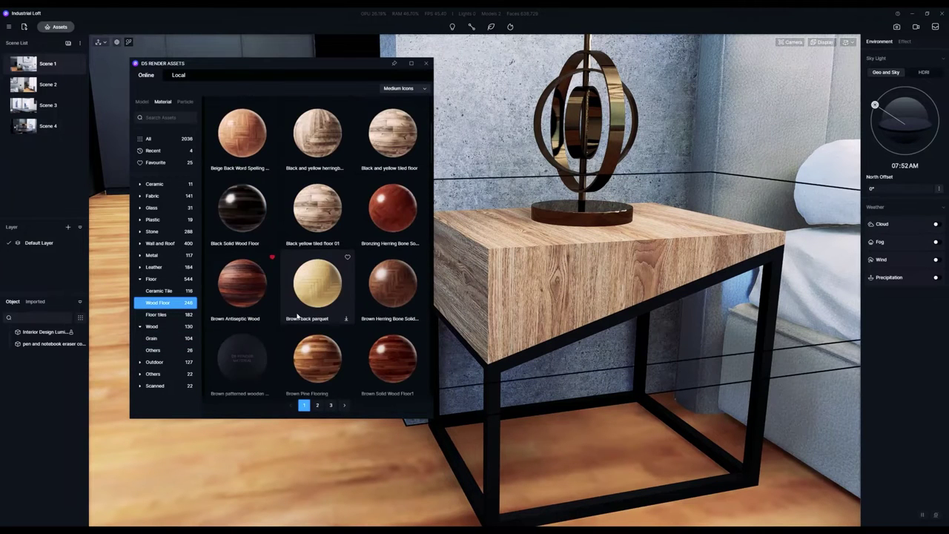
scroll(297, 316, "down", 2)
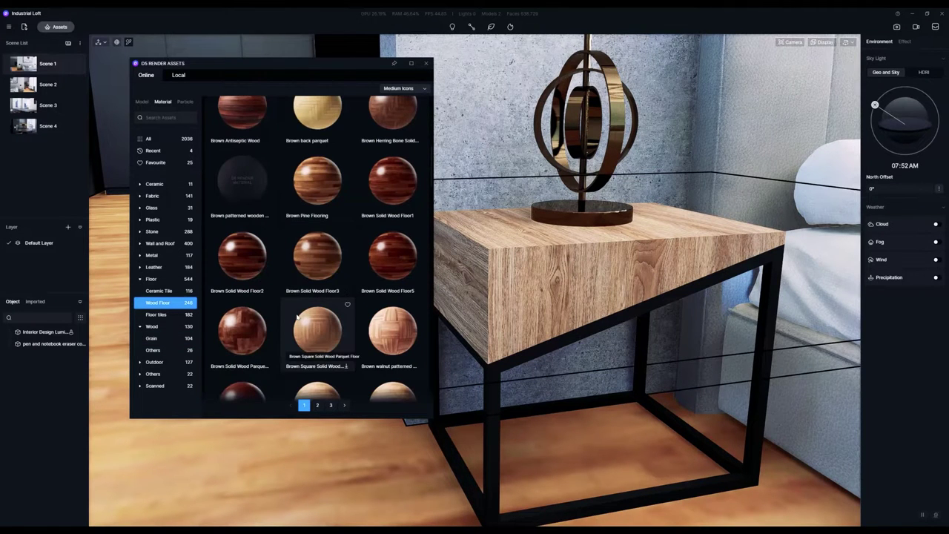
scroll(296, 317, "down", 7)
key("a")
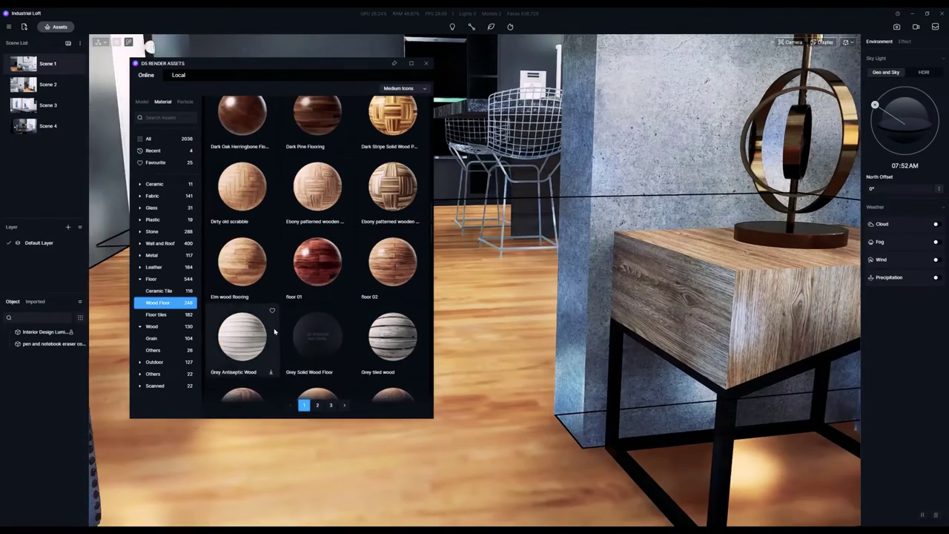
scroll(333, 311, "down", 4)
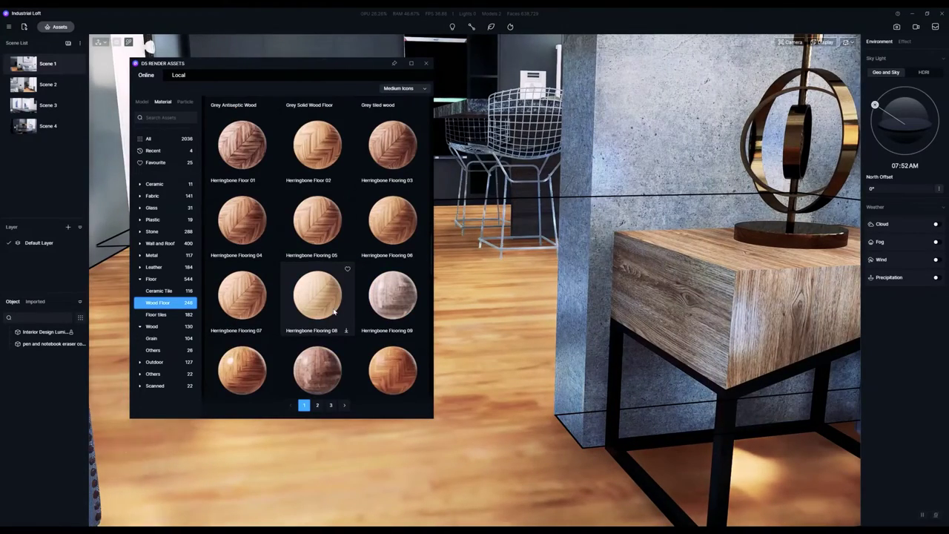
scroll(333, 311, "down", 5)
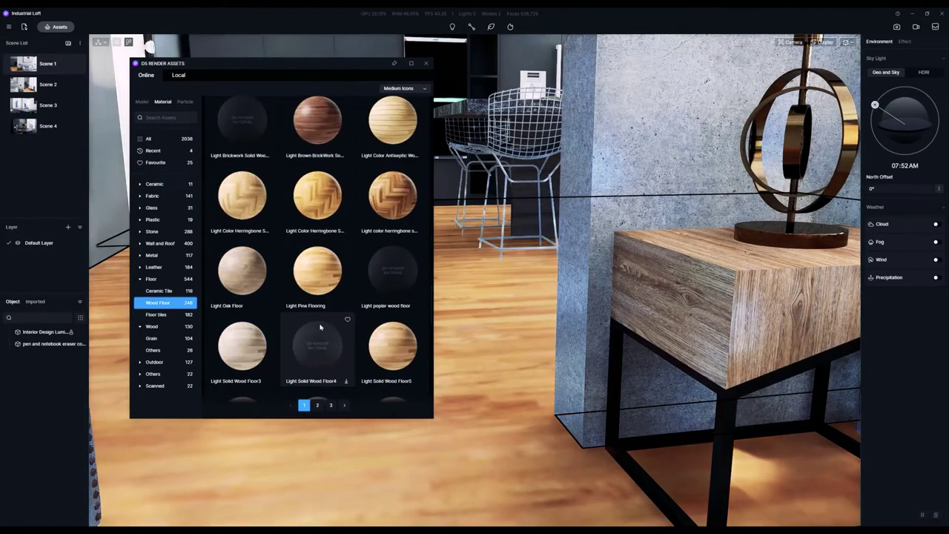
scroll(318, 327, "down", 1)
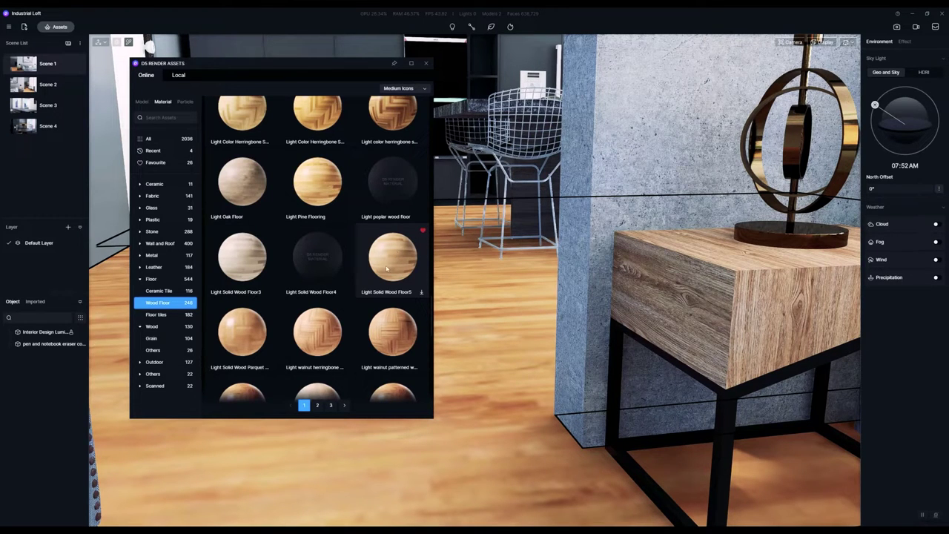
scroll(386, 269, "down", 1)
left_click(381, 228)
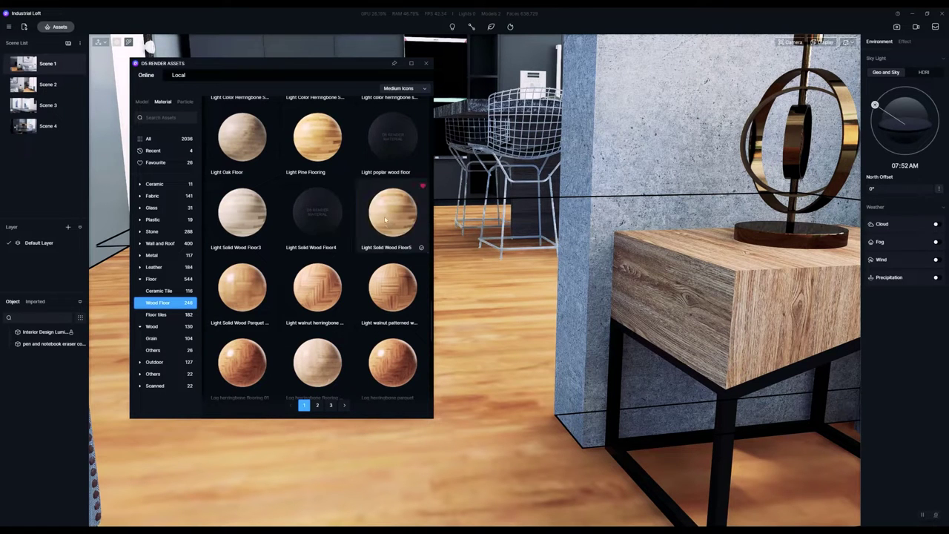
left_click_drag(385, 219, 481, 320)
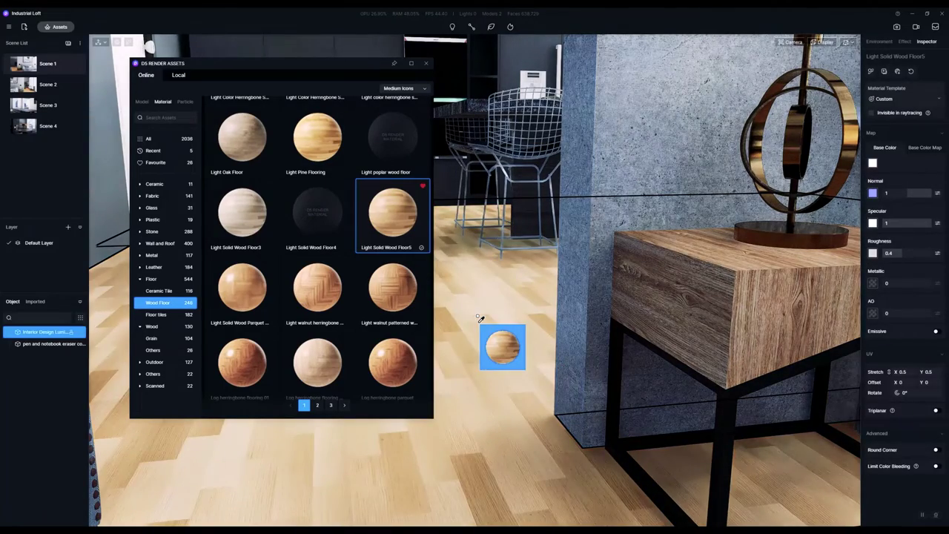
- Examine the light wood floor around the bed and the nightstand
key("s")
key("d")
key("w")
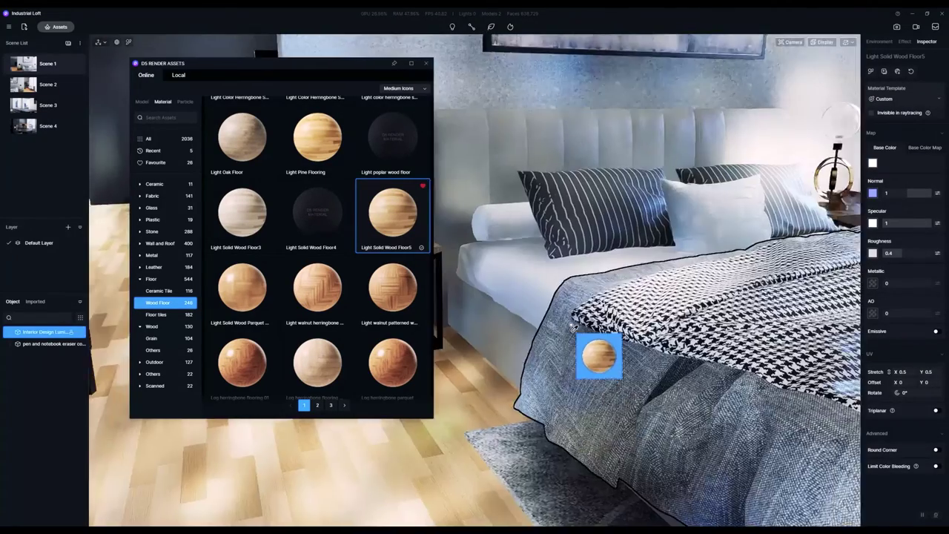
key("s")
key("a")
right_click_drag(571, 325, 491, 297)
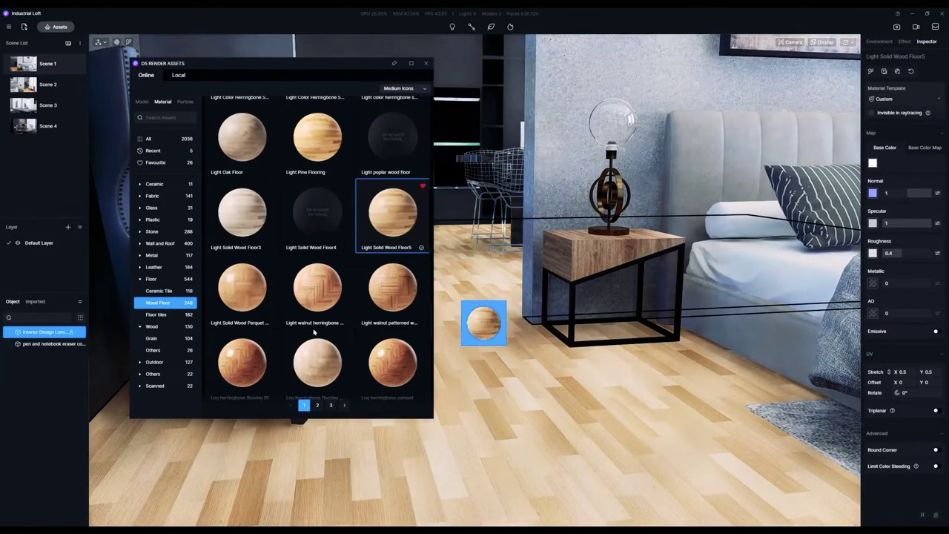
- Download Tawny Antiseptic Wood from the second page of Wood Floor materials and apply it to the bedroom floor
scroll(326, 349, "down", 3)
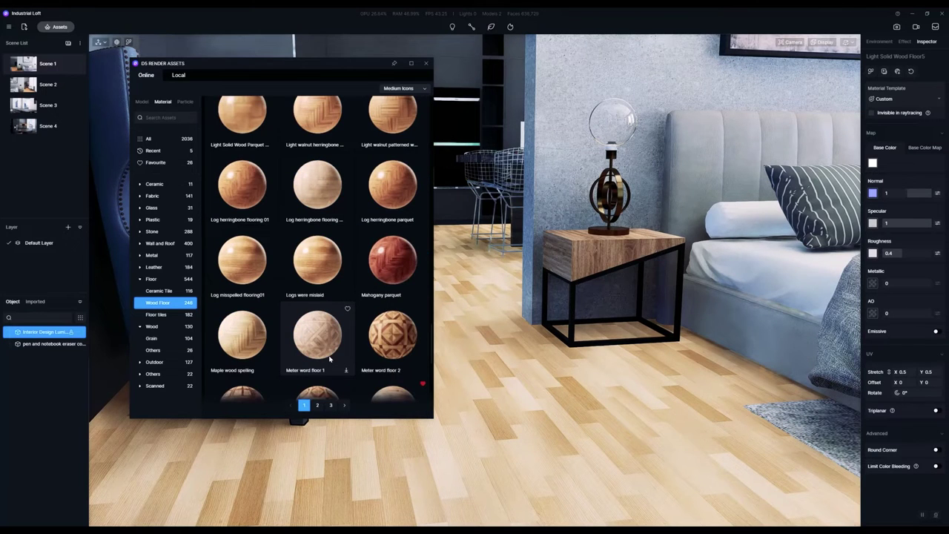
scroll(324, 337, "down", 3)
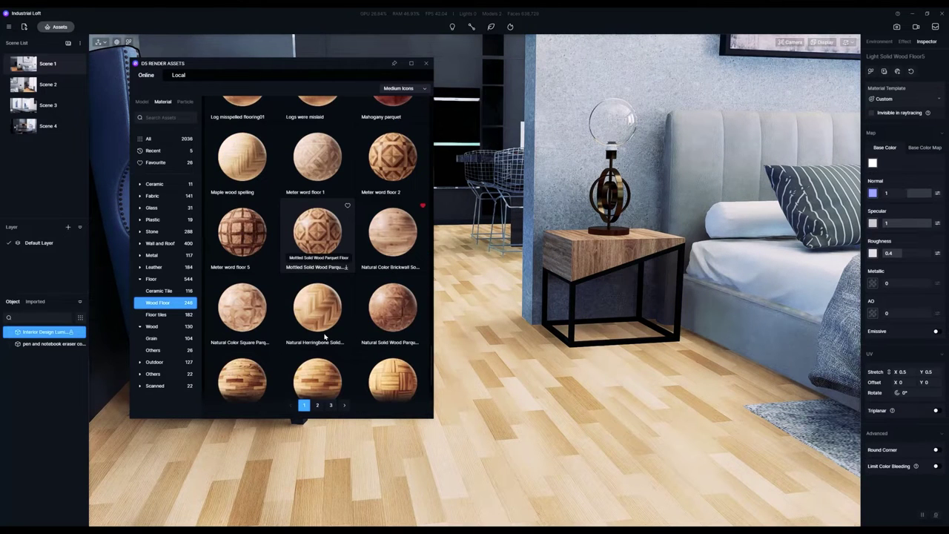
scroll(324, 337, "down", 5)
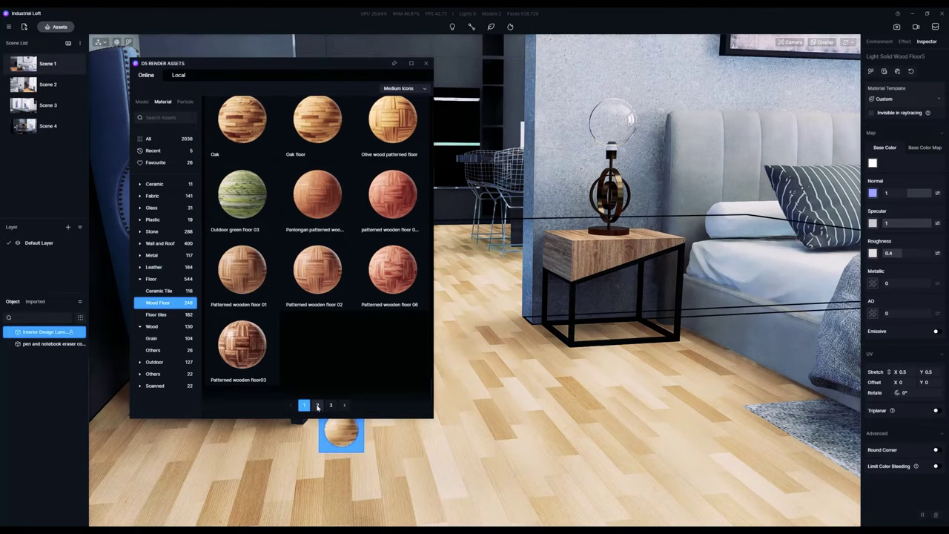
left_click(318, 405)
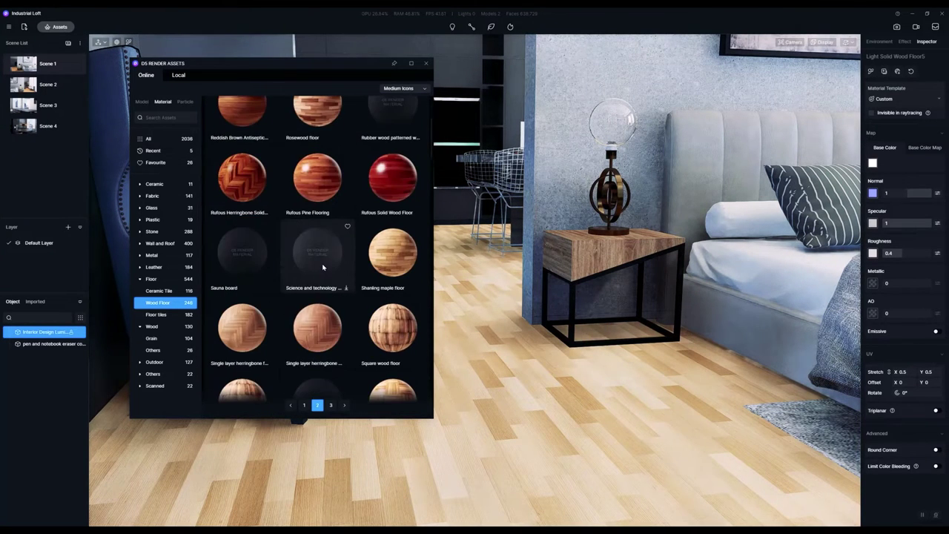
scroll(323, 267, "down", 3)
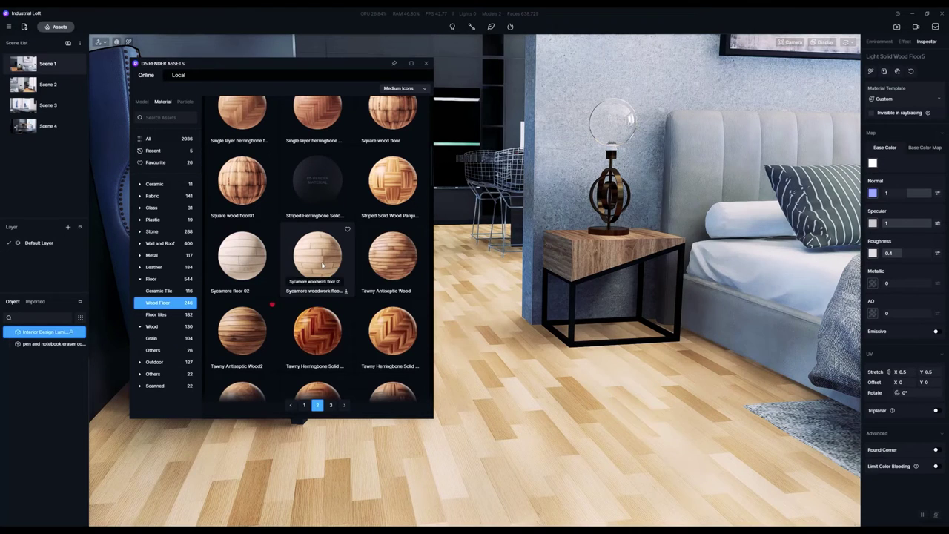
left_click(390, 264)
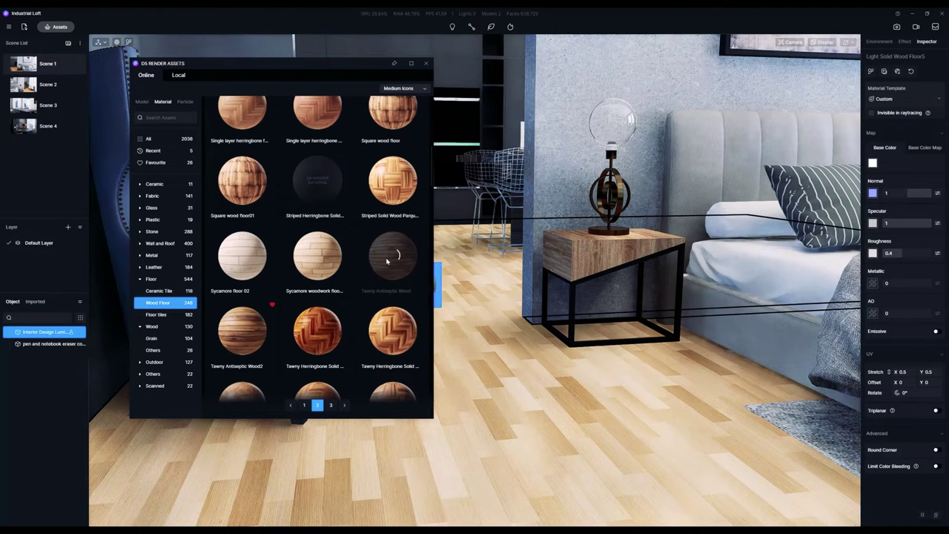
left_click_drag(382, 267, 459, 361)
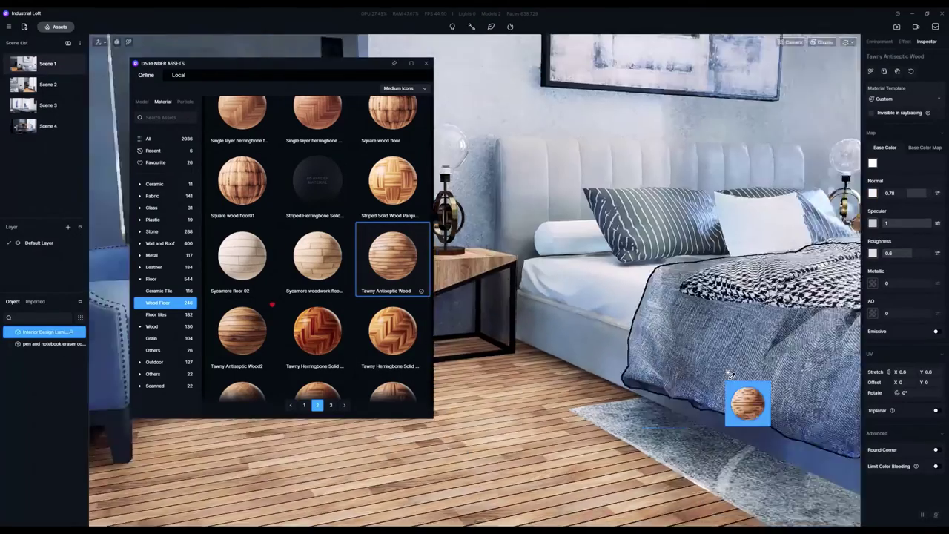
- Examine the Tawny Antiseptic Wood floor around the bed and across the room, ending the material assignment
left_click_drag(738, 389, 770, 404)
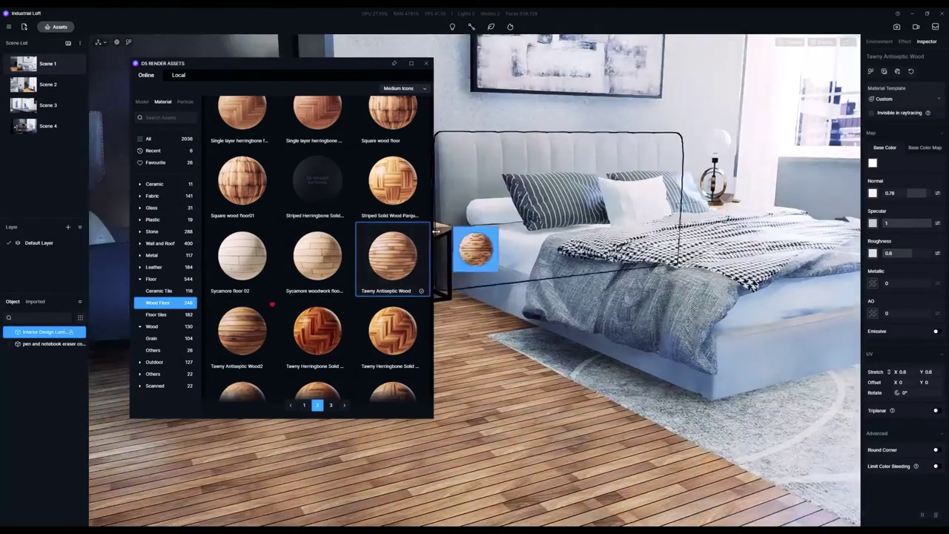
left_click_drag(449, 228, 530, 364)
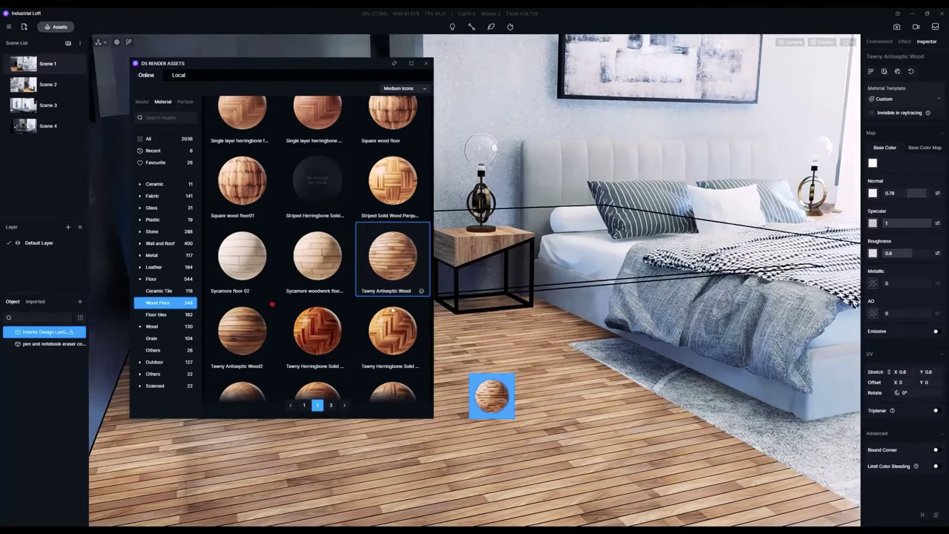
left_click_drag(467, 367, 550, 385)
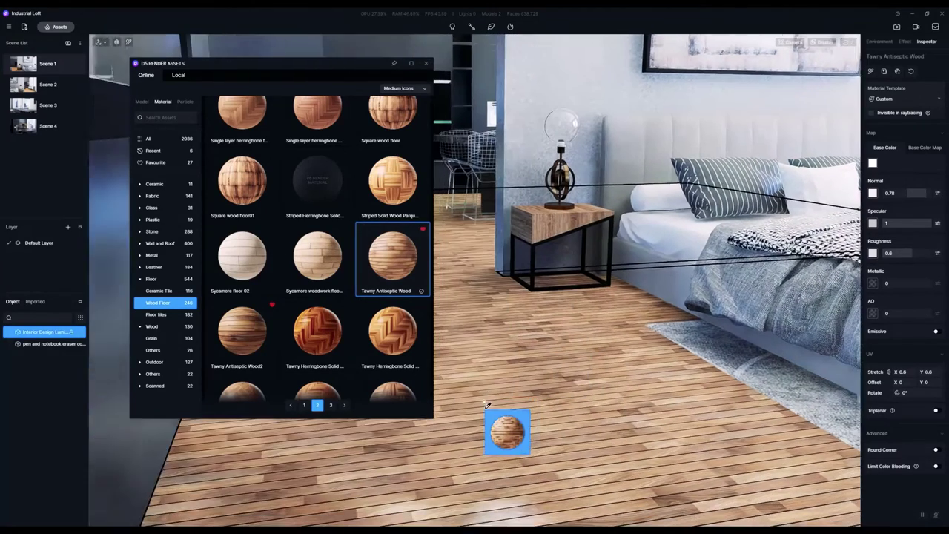
left_click_drag(487, 404, 522, 404)
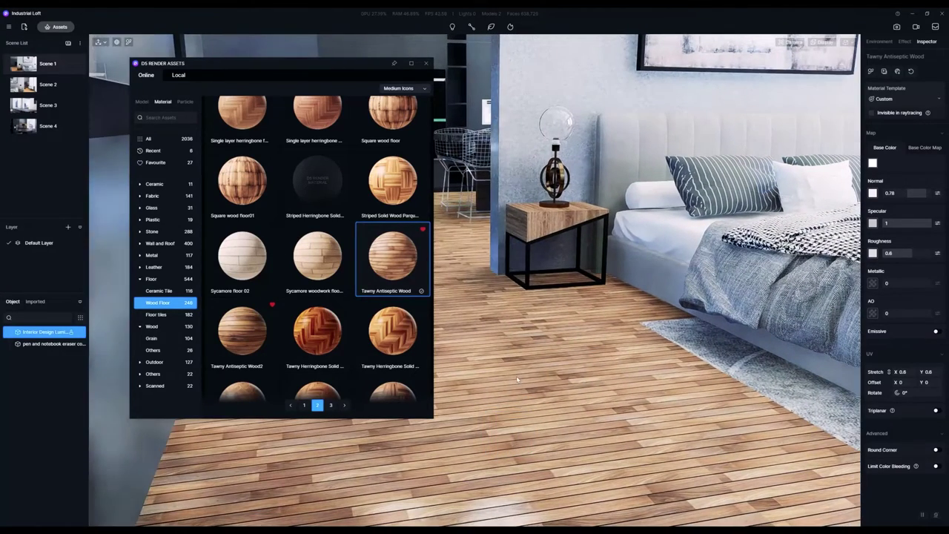
right_click_drag(541, 355, 566, 264)
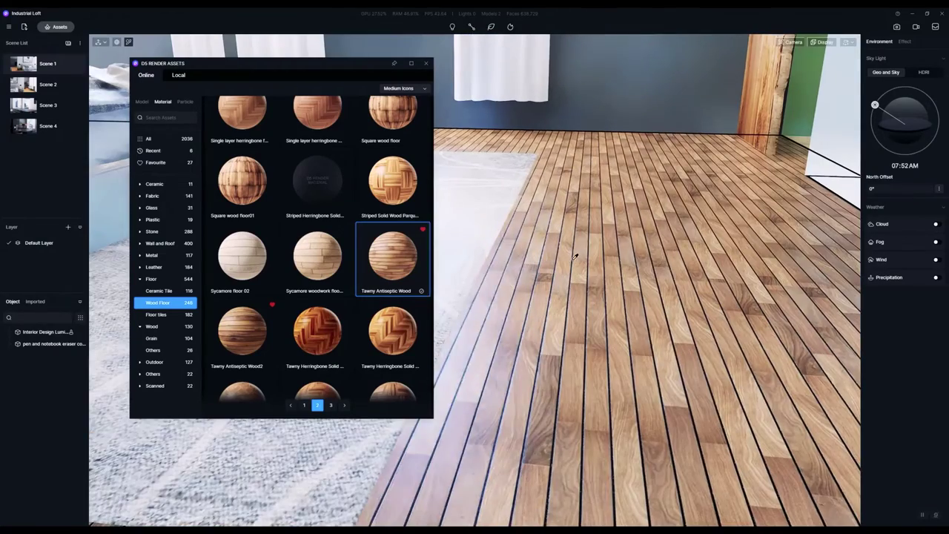
- Select the Tawny Antiseptic Wood material on the bedroom floor and collapse its map settings to reach the UV options
left_click(572, 256)
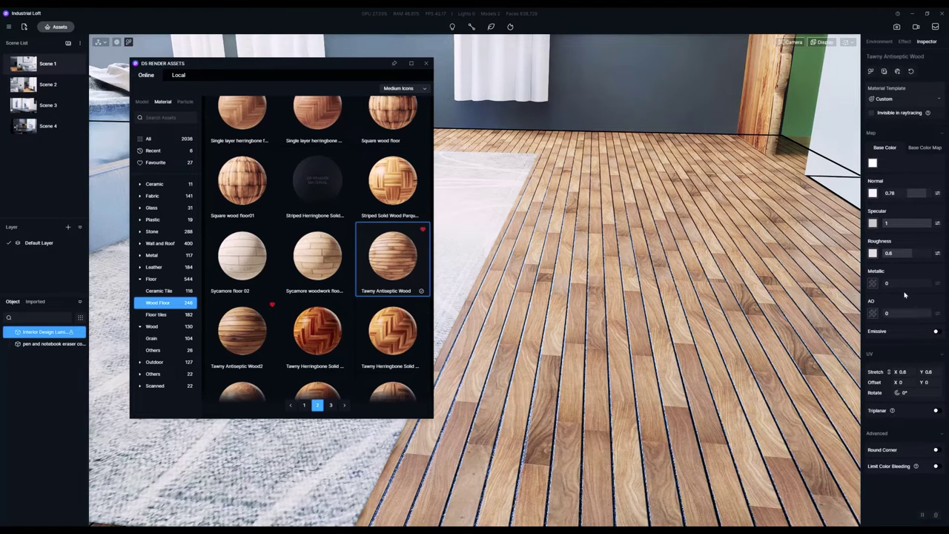
left_click(872, 134)
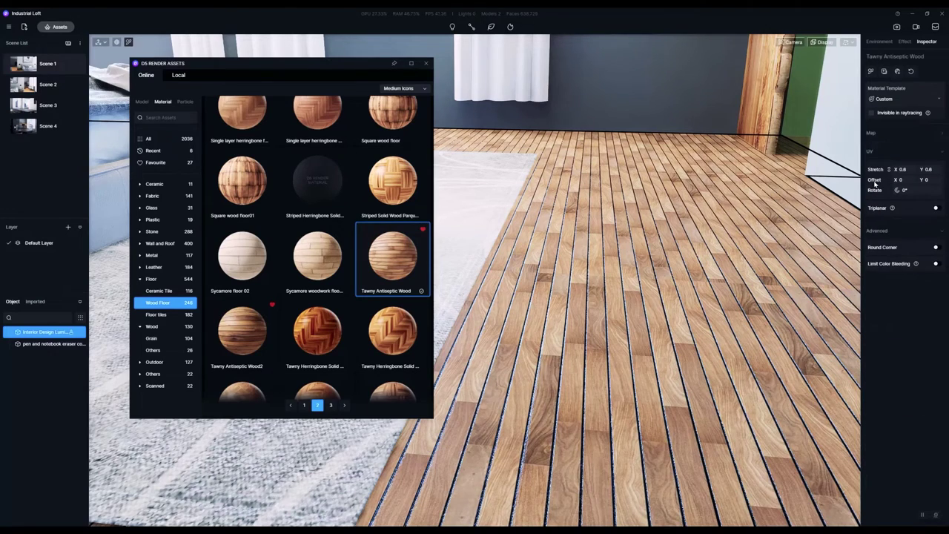
right_click_drag(632, 290, 583, 288)
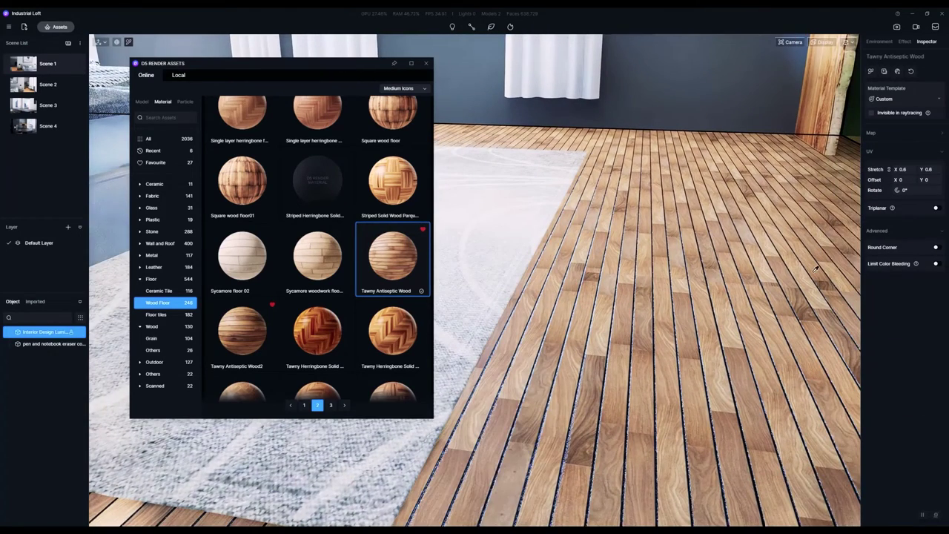
right_click_drag(808, 270, 710, 281)
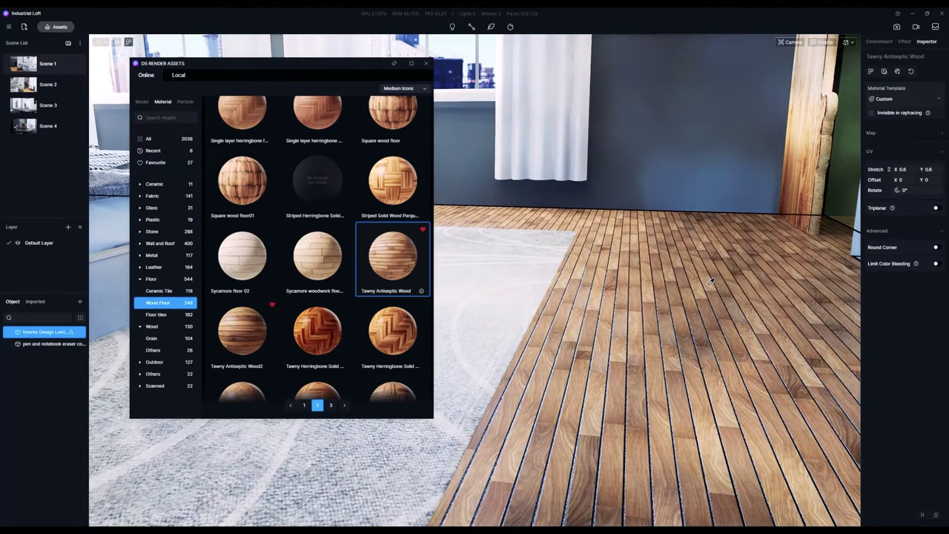
- Try Triplanar mapping on the floor wood, switch it off again and look over the floor around the bed
left_click(937, 209)
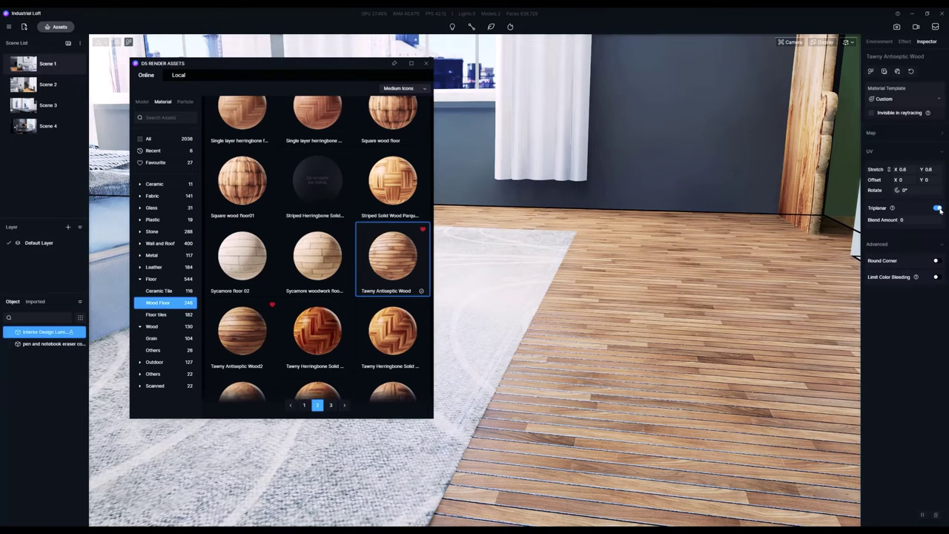
left_click(937, 208)
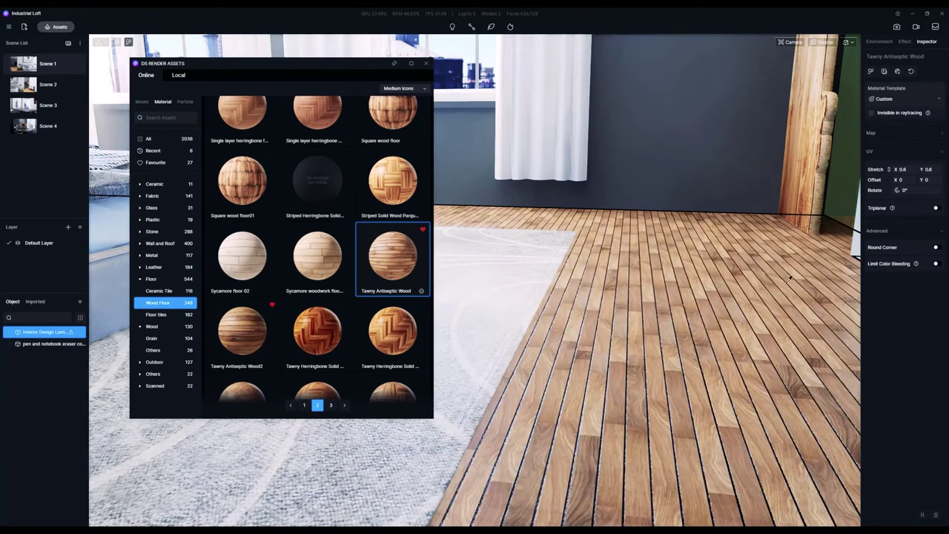
mouse_move(574, 347)
right_mouse_down()
mouse_move(619, 279)
mouse_move(593, 296)
right_mouse_up()
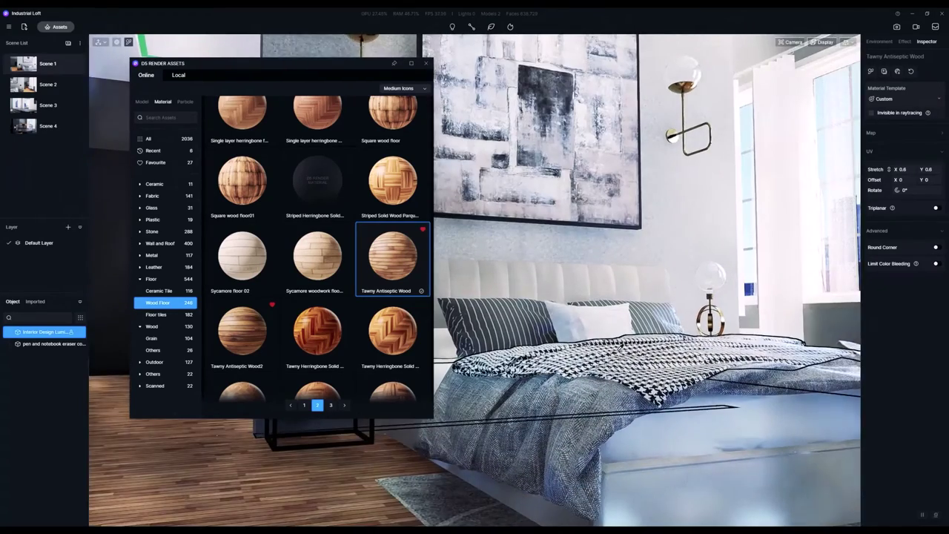
right_click_drag(594, 366, 614, 268)
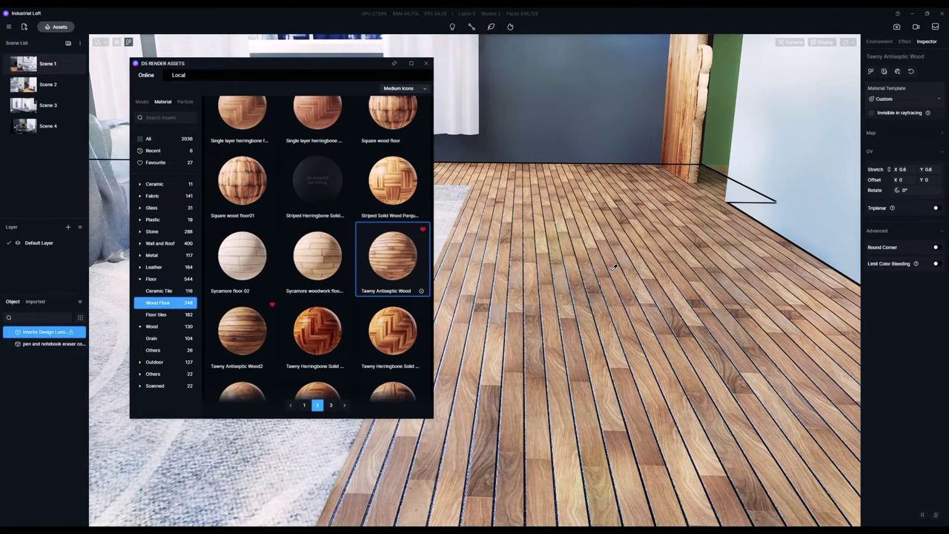
- Enable Triplanar for the floor wood, examine the planks near the timber post and doorway, and disable it
left_click(935, 208)
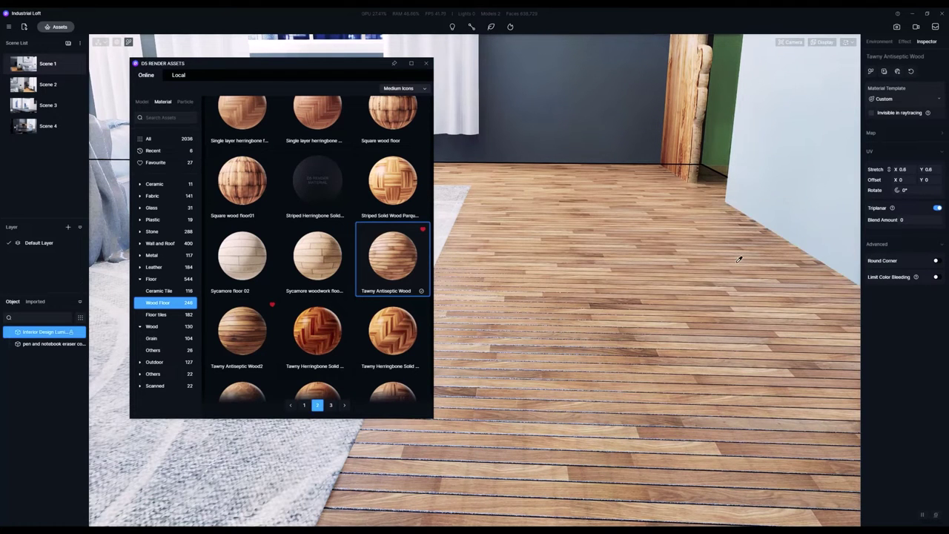
right_click_drag(674, 338, 701, 338)
scroll(708, 208, "up", 3)
key("e")
scroll(773, 353, "up", 3)
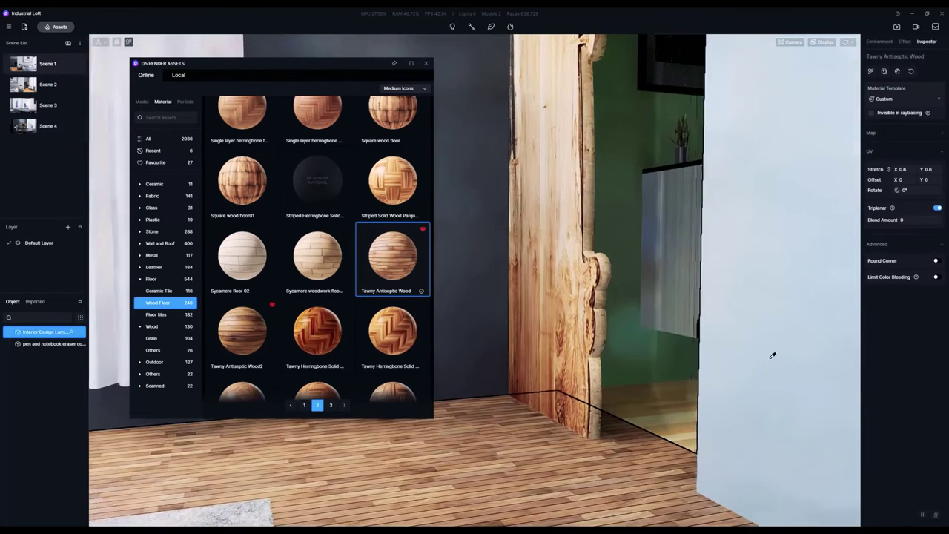
right_click_drag(773, 353, 539, 93)
right_click_drag(583, 312, 515, 442)
scroll(515, 442, "down", 2)
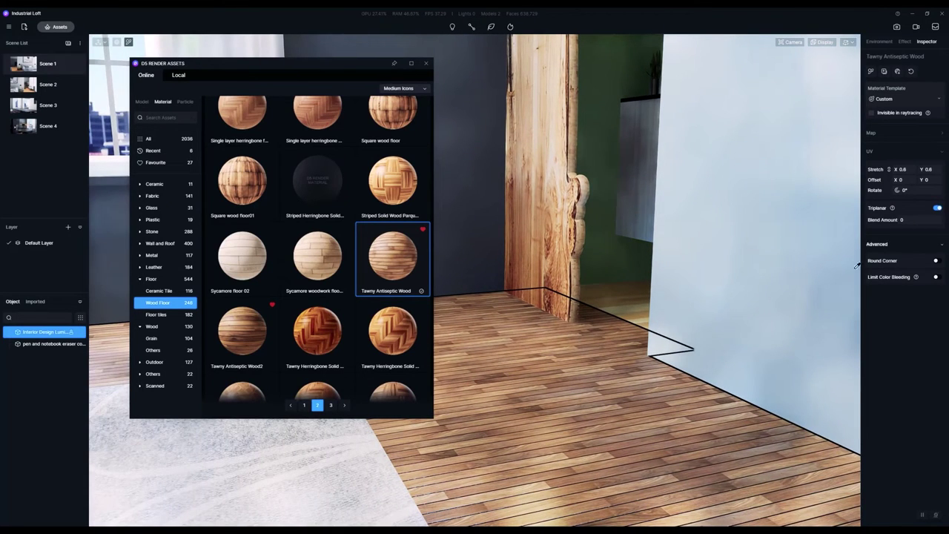
left_click(937, 208)
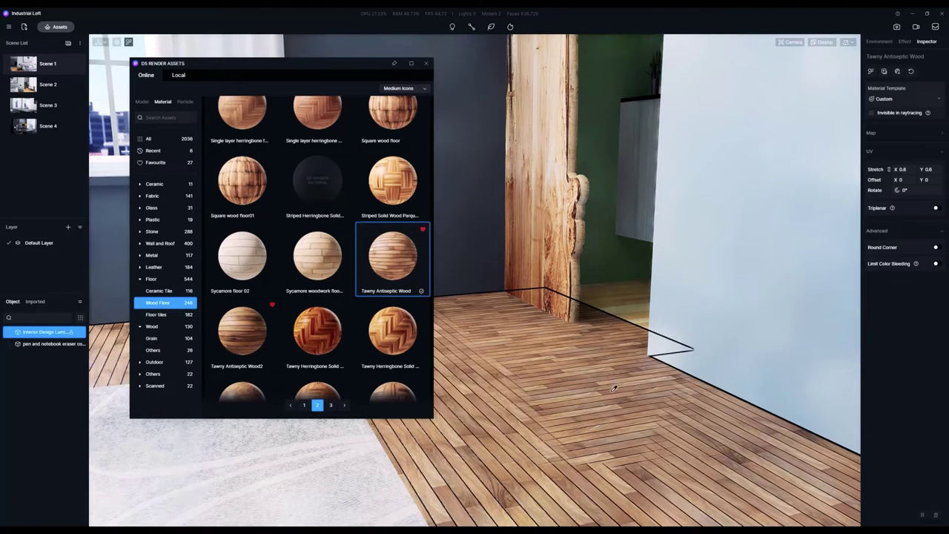
- Enlarge the floor planks by reducing the linked UV stretch to 0.4 and further to 0.29
right_click_drag(614, 385, 470, 391)
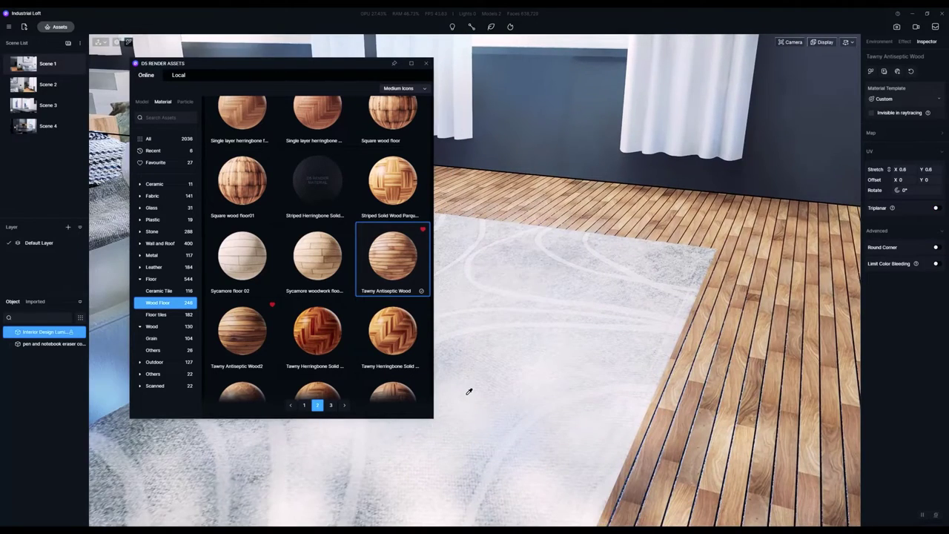
right_click_drag(712, 352, 799, 367)
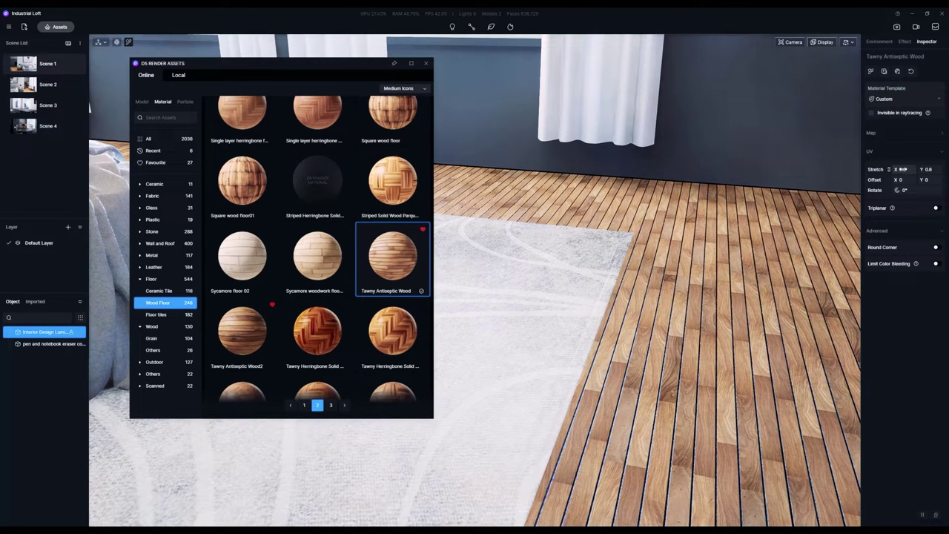
left_click_drag(900, 169, 896, 169)
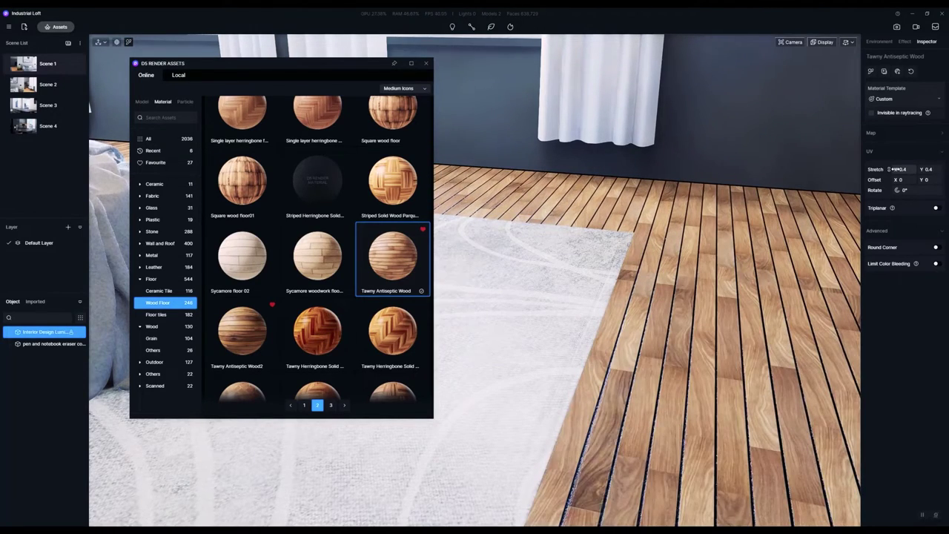
right_click_drag(715, 357, 581, 333)
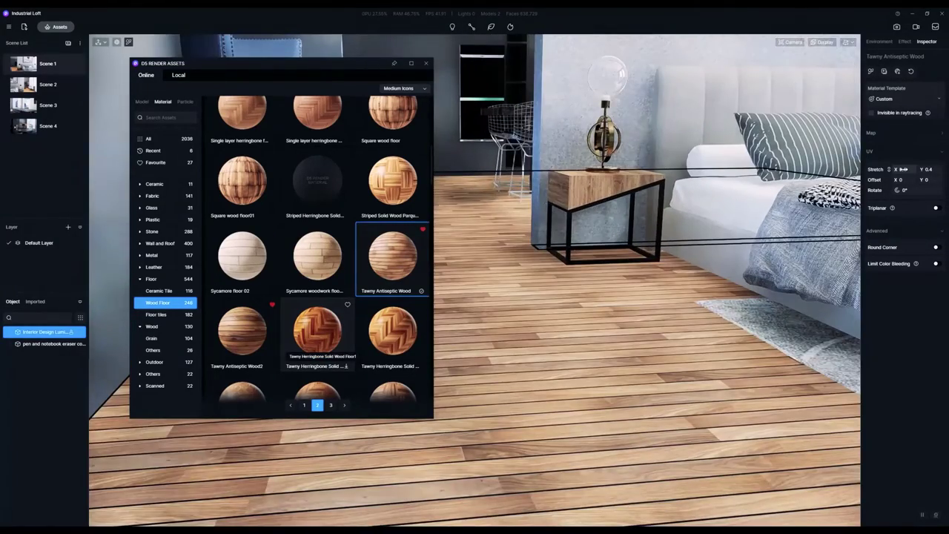
left_click_drag(903, 169, 897, 169)
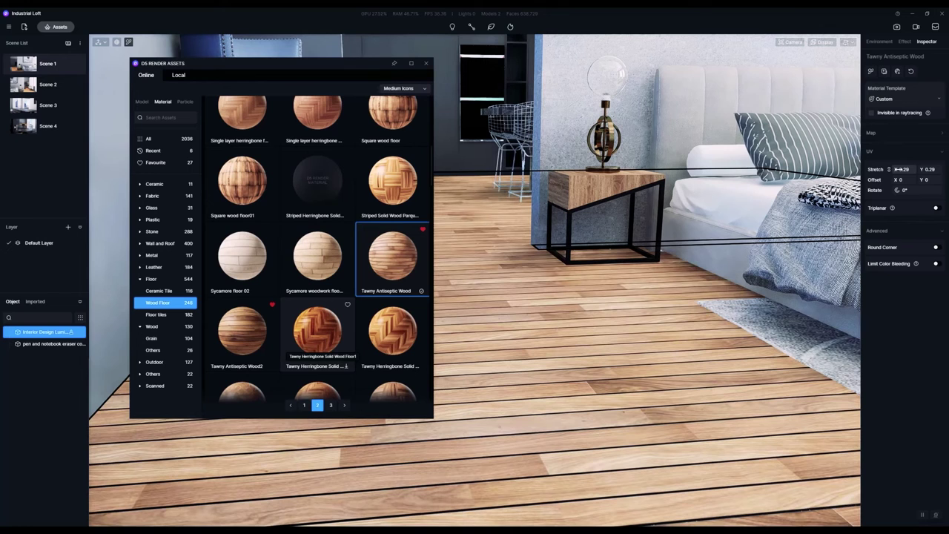
- Set the floor wood's linked UV stretch to 0.2, refine it to 0.25 and check the planks beside the bed
left_click(901, 169)
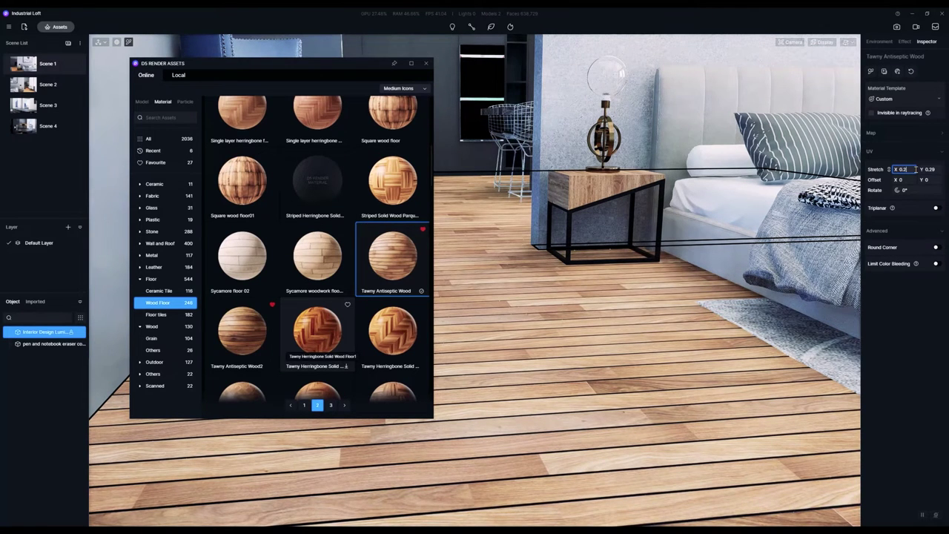
type("0.2")
key("Return")
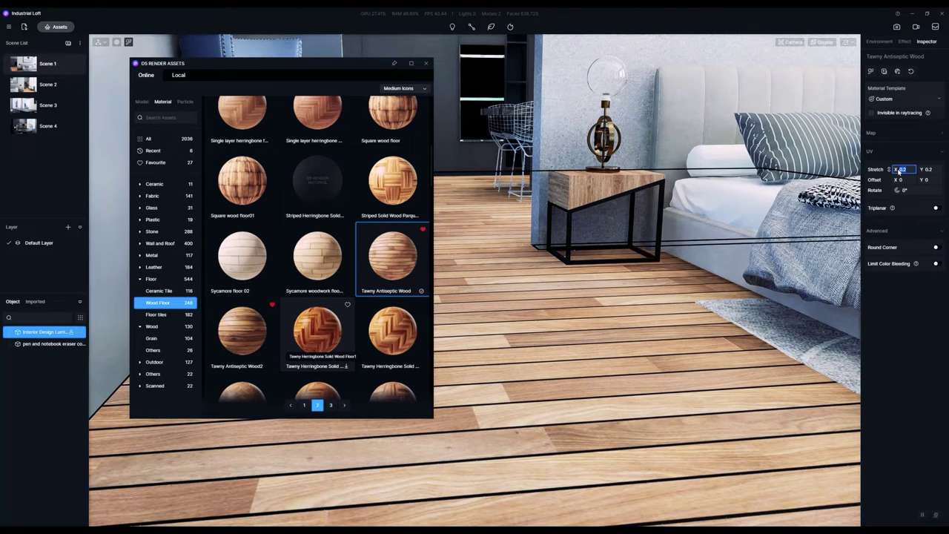
type("5")
key("Return")
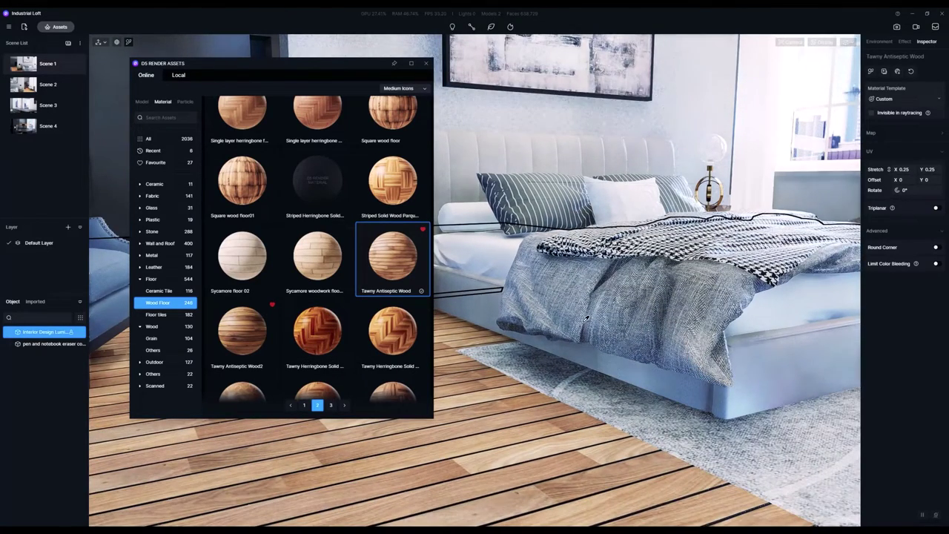
right_click_drag(718, 356, 741, 360)
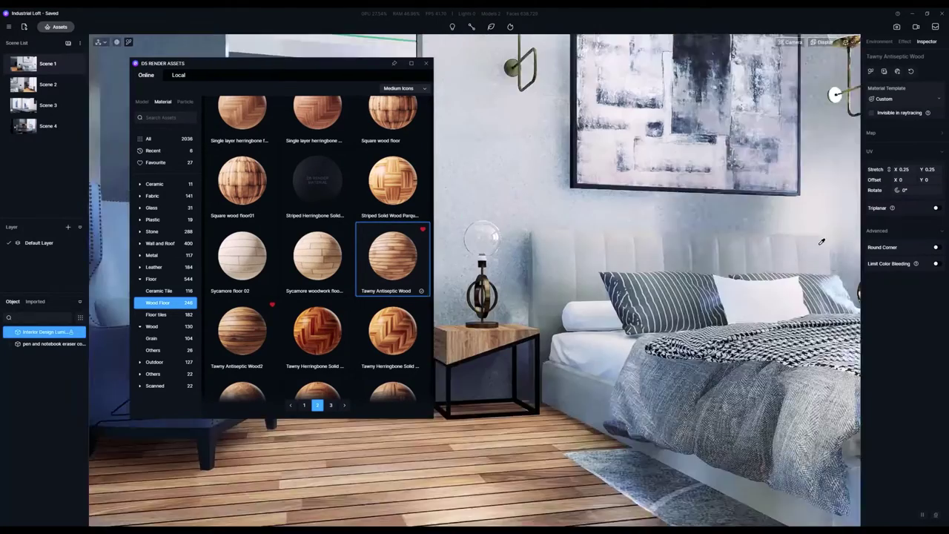
- Close the asset library and select the Rough Concrete 08 material on the wall above the nightstand
scroll(693, 281, "up", 3)
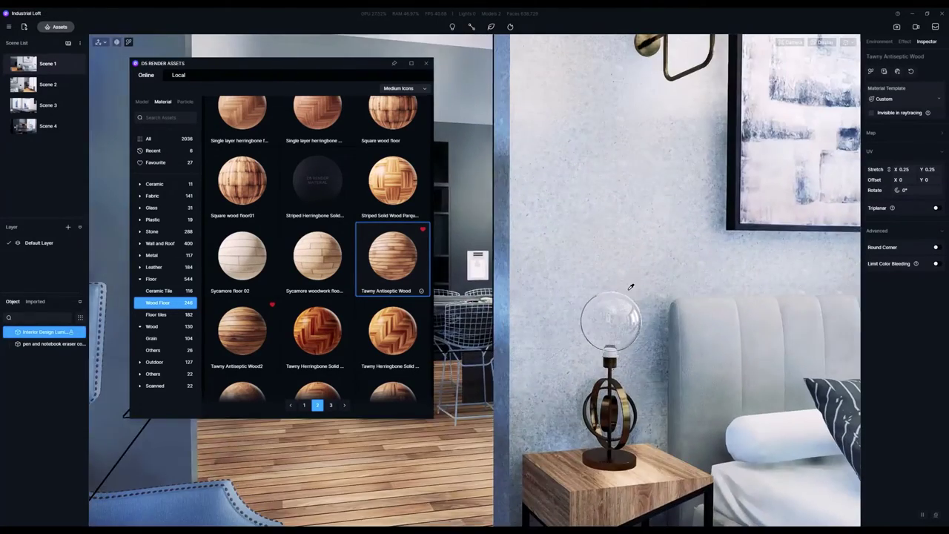
scroll(578, 242, "up", 2)
left_click(578, 241)
scroll(578, 242, "down", 2)
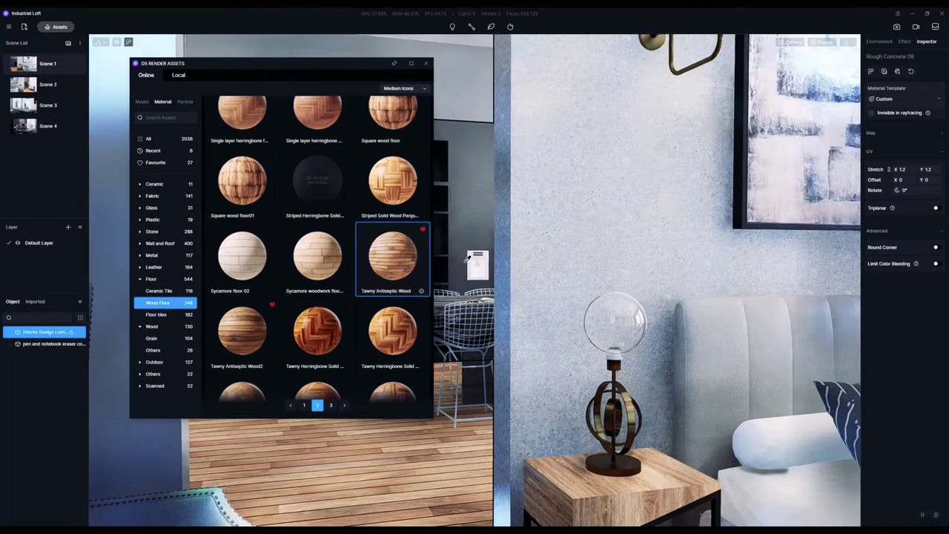
left_click(424, 62)
key("i")
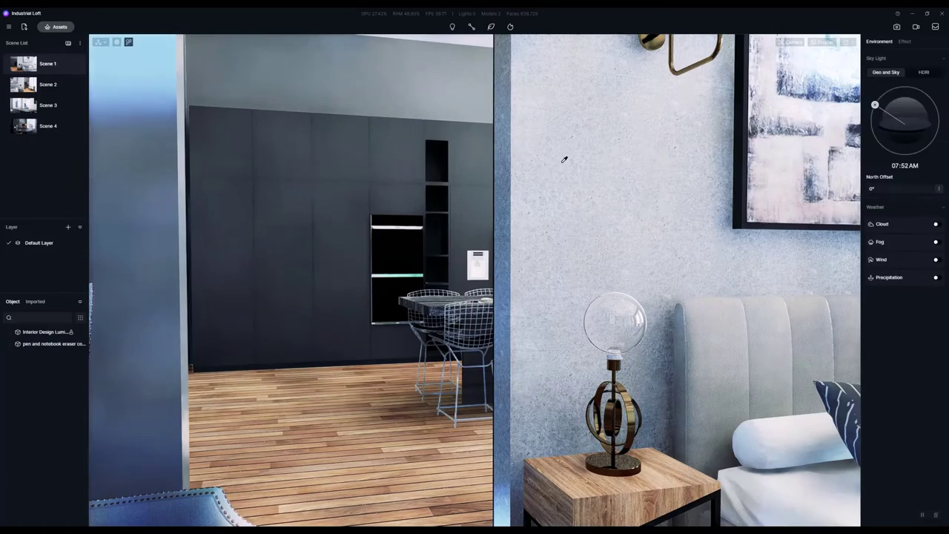
left_click(547, 160)
- Examine the concrete wall's vertical edge beside the kitchen opening from several angles and distances
right_click_drag(547, 160, 623, 164)
scroll(622, 164, "up", 5)
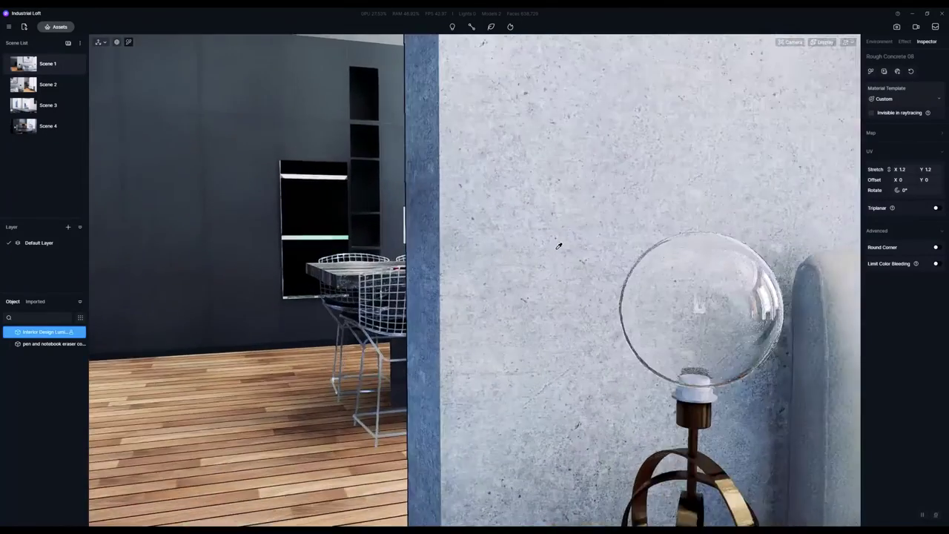
scroll(559, 246, "up", 2)
right_click_drag(559, 246, 468, 224)
scroll(334, 255, "down", 4)
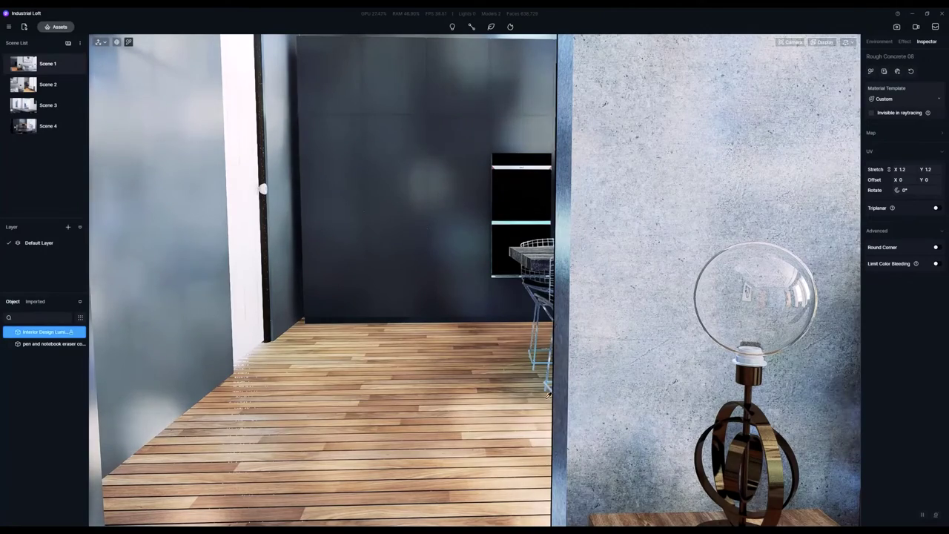
right_click_drag(547, 304, 802, 297)
key("a")
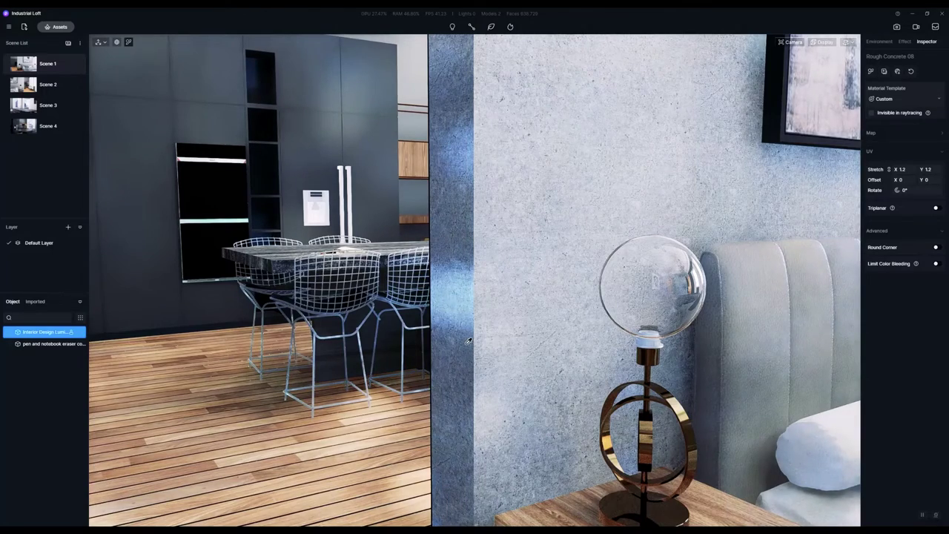
right_click_drag(530, 310, 426, 305)
key("d")
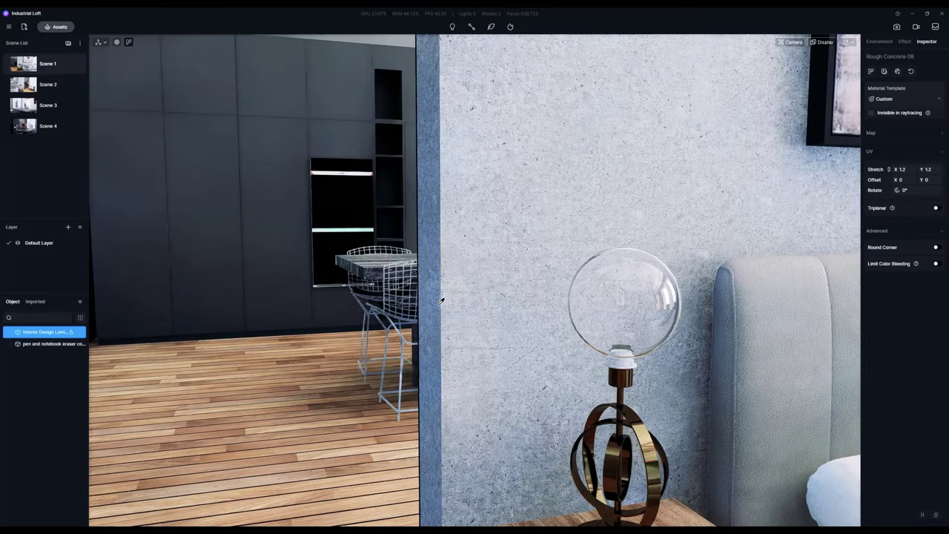
scroll(478, 294, "up", 3)
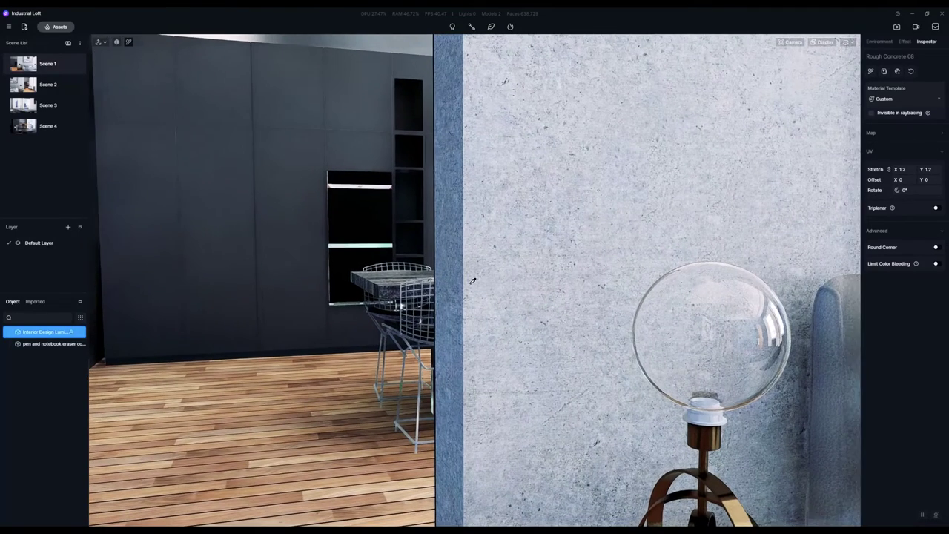
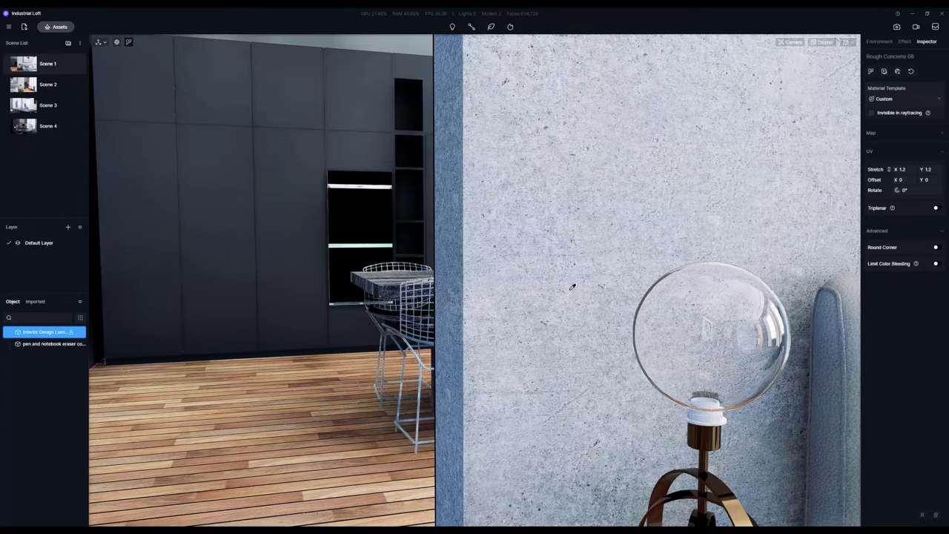
scroll(493, 240, "up", 2)
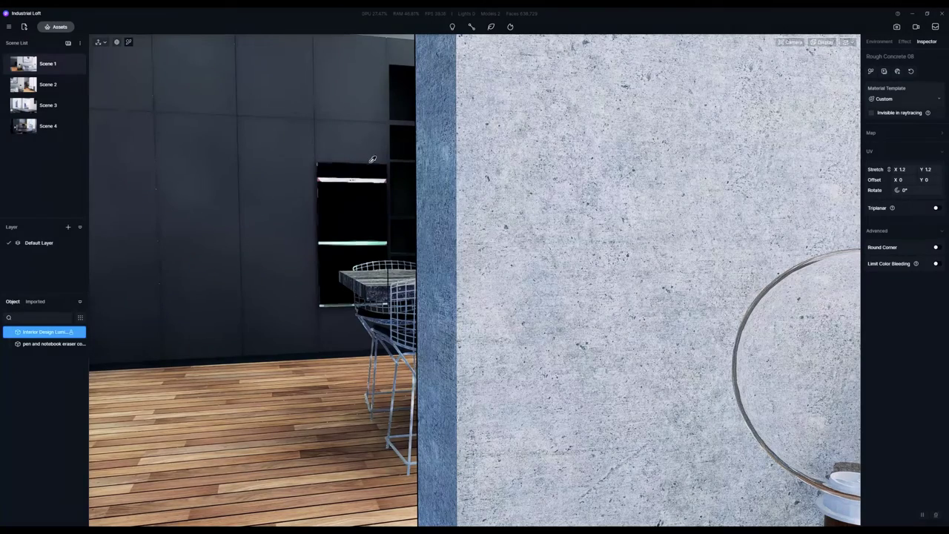
right_click_drag(495, 231, 610, 203)
key("a")
key("d")
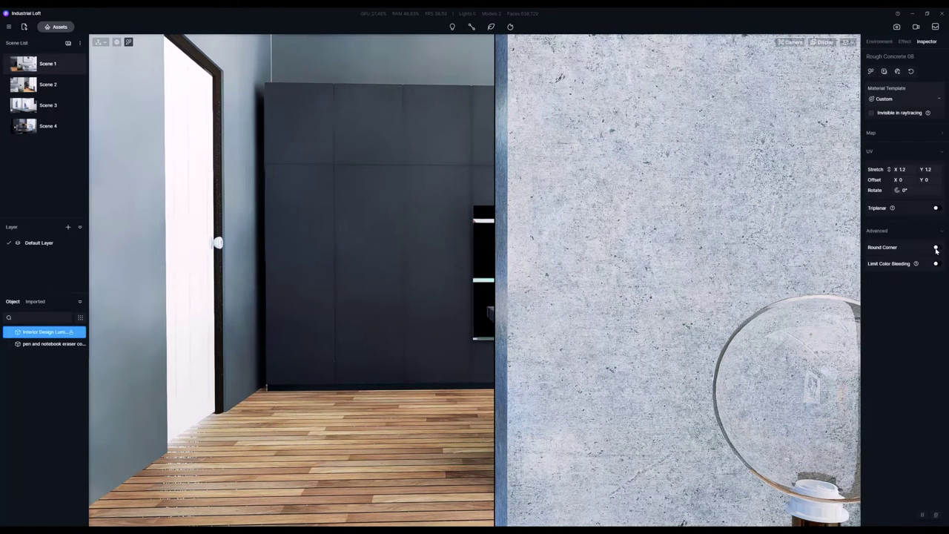
- Enable Round Corner for the Rough Concrete 08 wall material and compare the close-up wall edge with it off and on
left_click(935, 247)
scroll(545, 274, "up", 2)
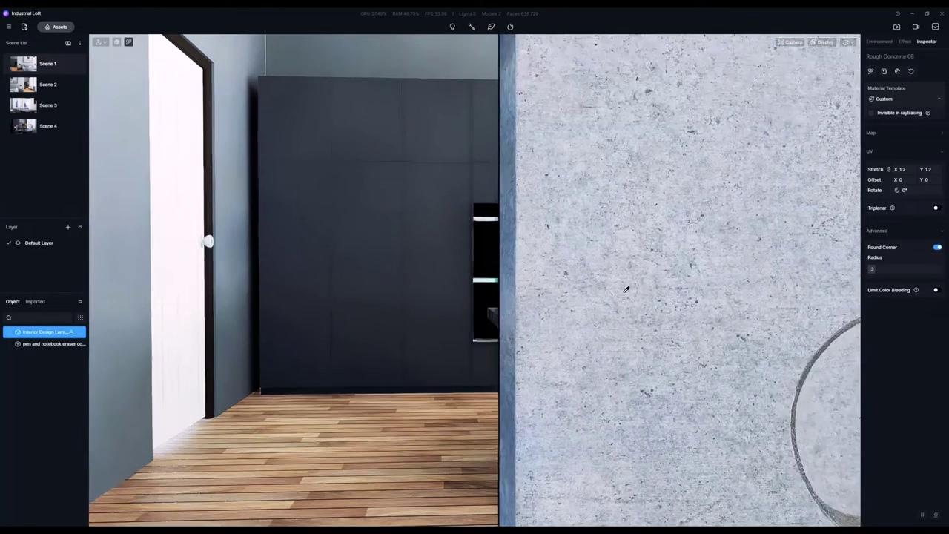
scroll(730, 306, "up", 2)
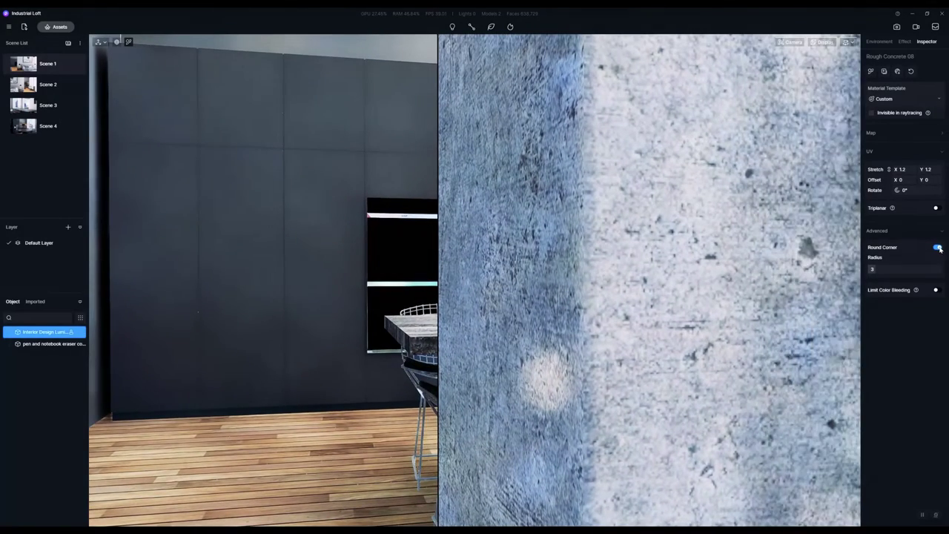
left_click(936, 247)
left_click(937, 247)
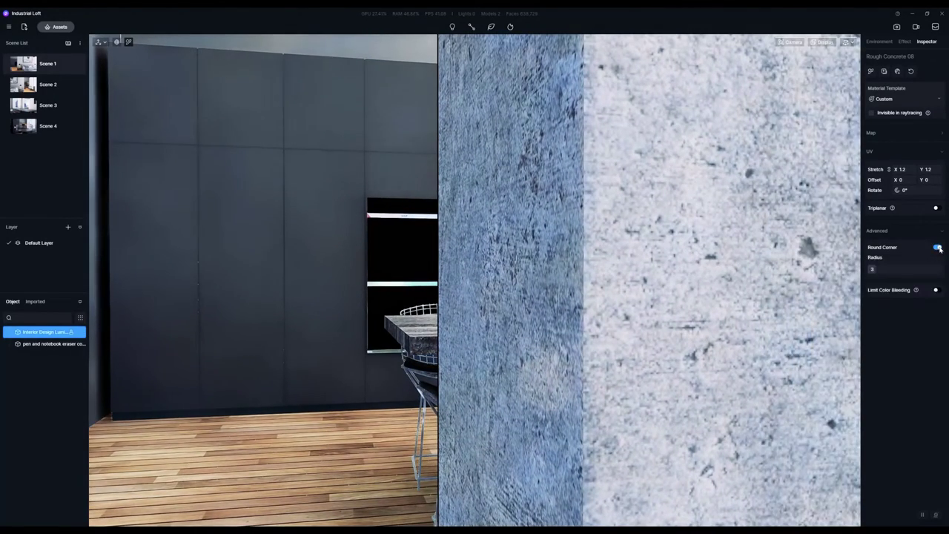
- Compare the Rough Concrete 08 wall edge with Round Corner off and on, leaving the option enabled
left_click(937, 247)
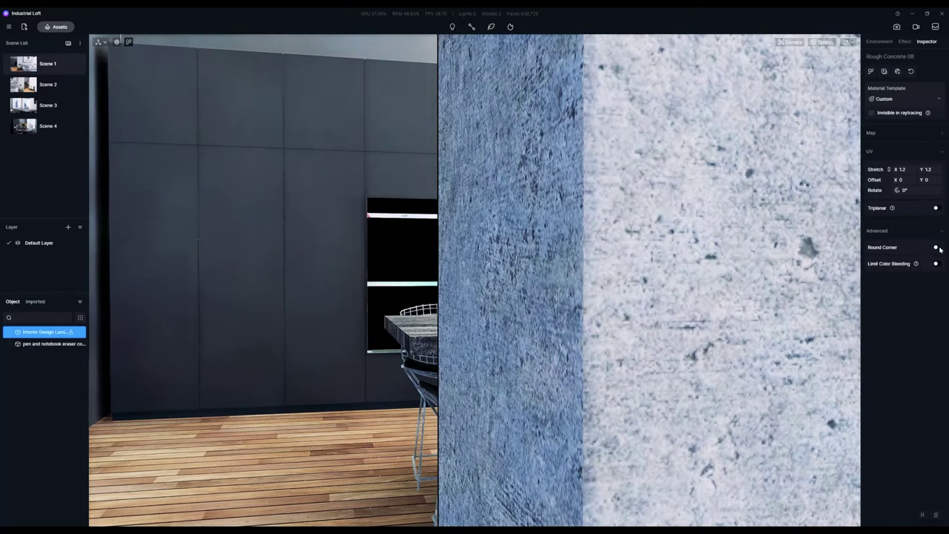
left_click(937, 247)
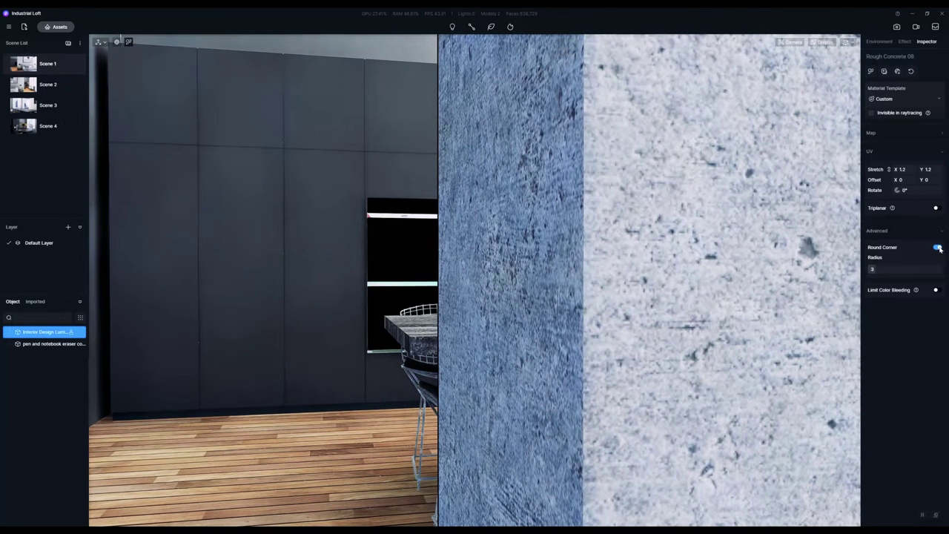
right_click_drag(605, 324, 516, 312)
key("s")
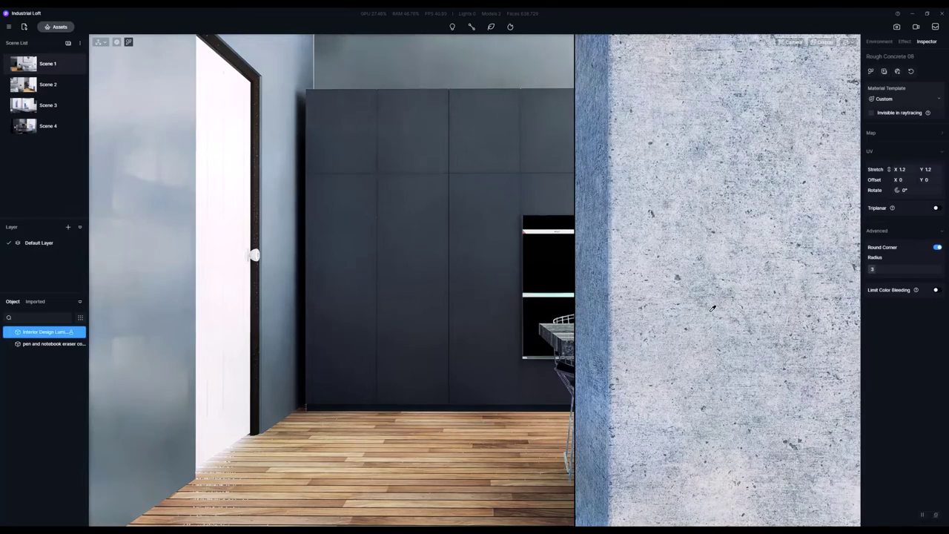
- Select the Mirror Brass material on the bedside lamp and enable Round Corner for it
scroll(702, 309, "down", 3)
right_click_drag(642, 318, 748, 444)
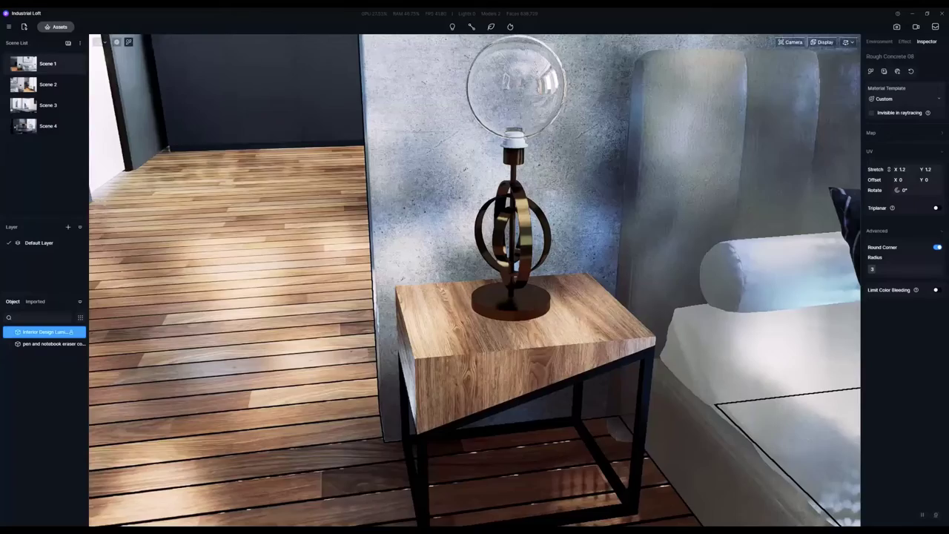
scroll(506, 206, "up", 10)
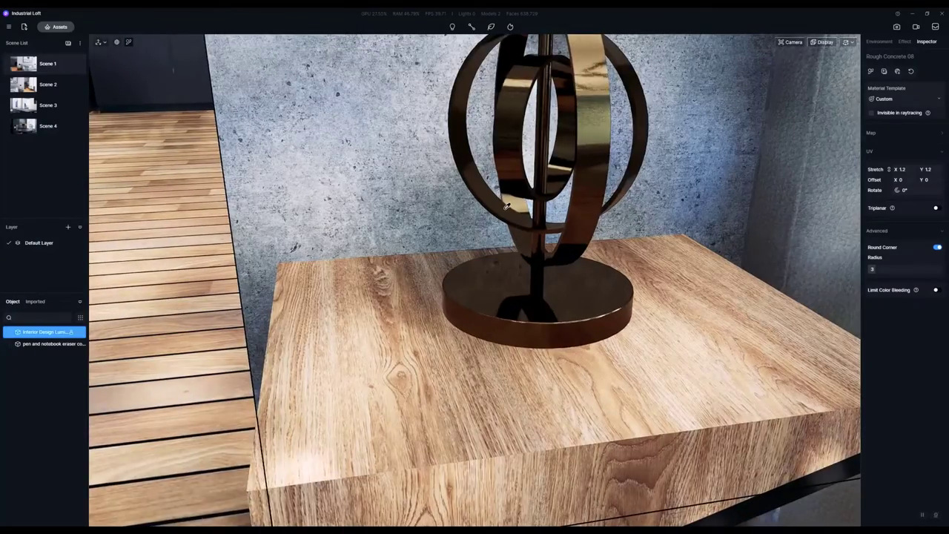
left_click(514, 210)
scroll(514, 210, "down", 8)
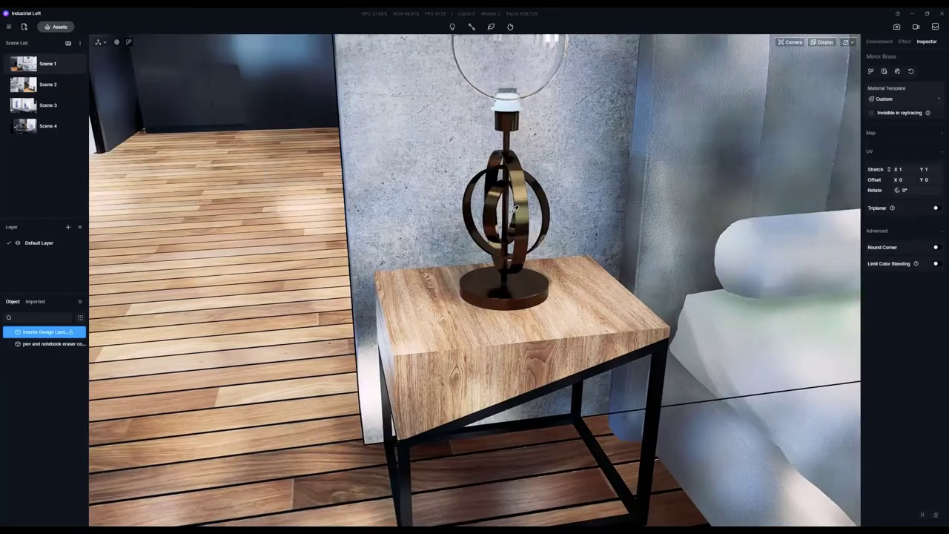
right_click_drag(415, 250, 400, 160)
scroll(475, 149, "up", 4)
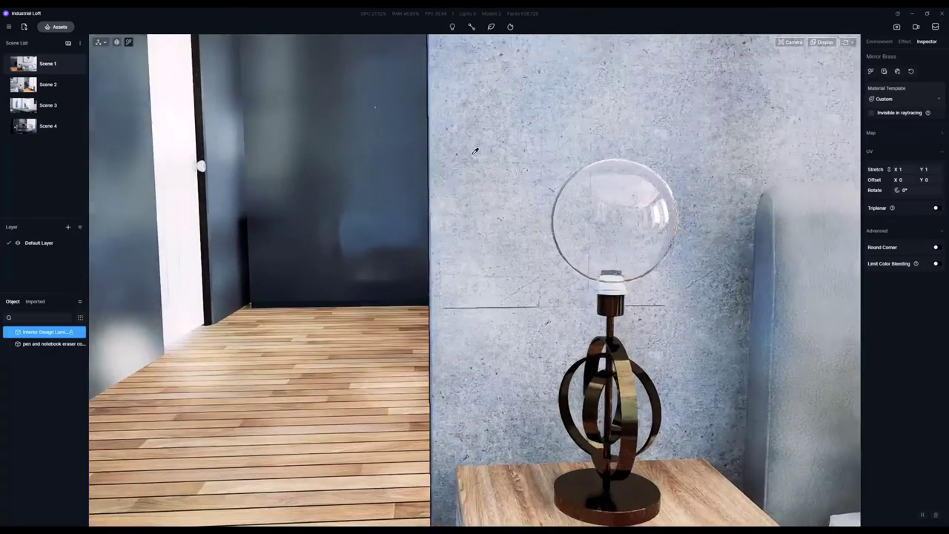
right_click_drag(509, 195, 556, 220)
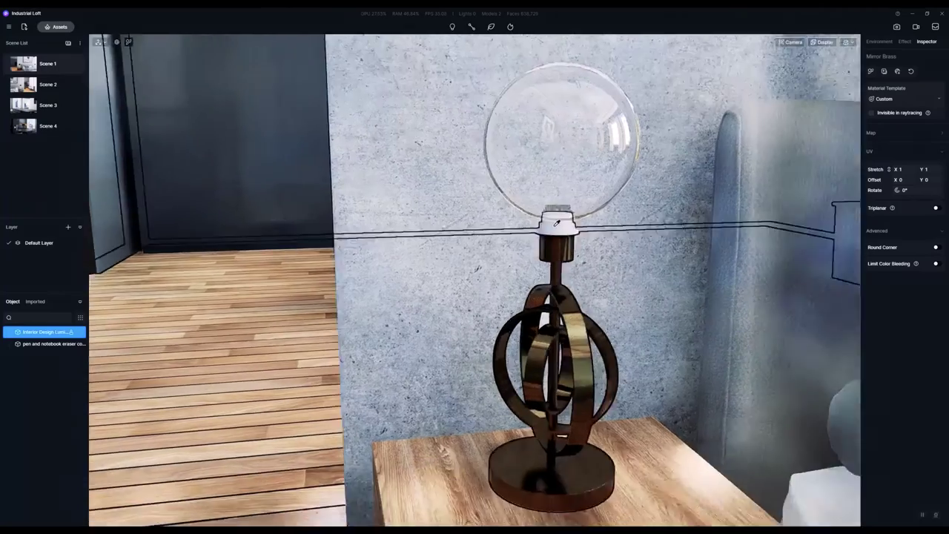
key("a")
key("w")
left_click(935, 247)
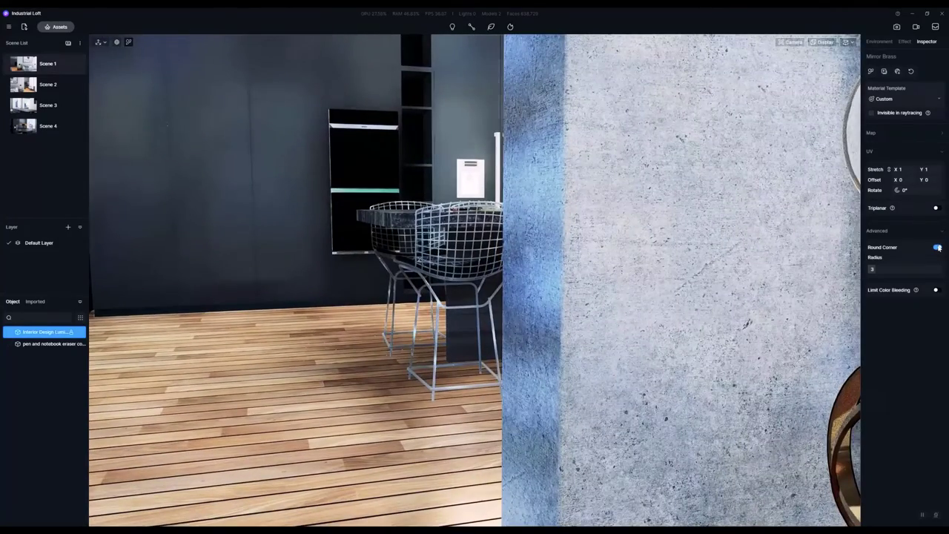
- Examine the concrete wall's vertical edge between the nightstand and the kitchen opening, both from afar and close up
right_click_drag(738, 264, 606, 193)
key("s")
key("d")
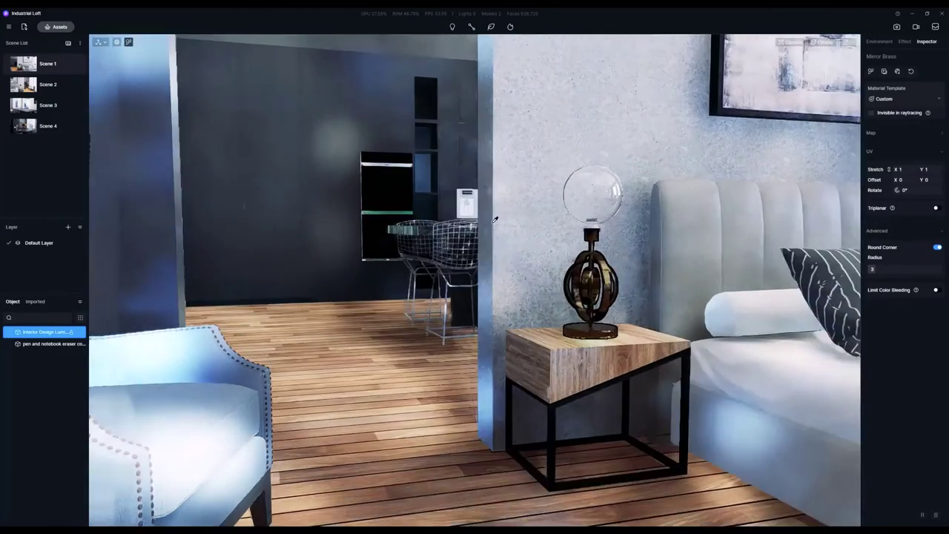
right_click_drag(493, 223, 382, 198)
key("w")
key("e")
key("w")
key("d")
key("q")
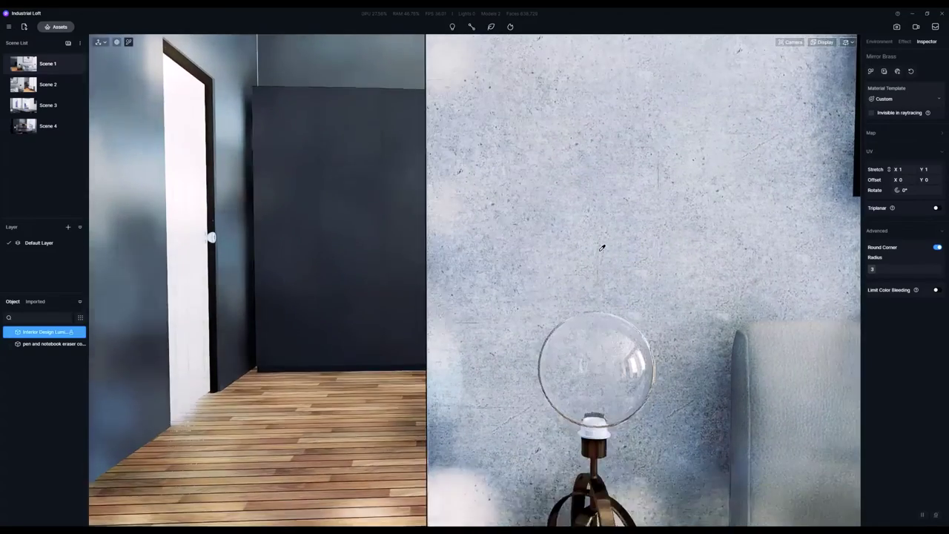
key("a")
right_click_drag(604, 247, 705, 244)
key("w")
middle_click_drag(704, 245, 693, 237)
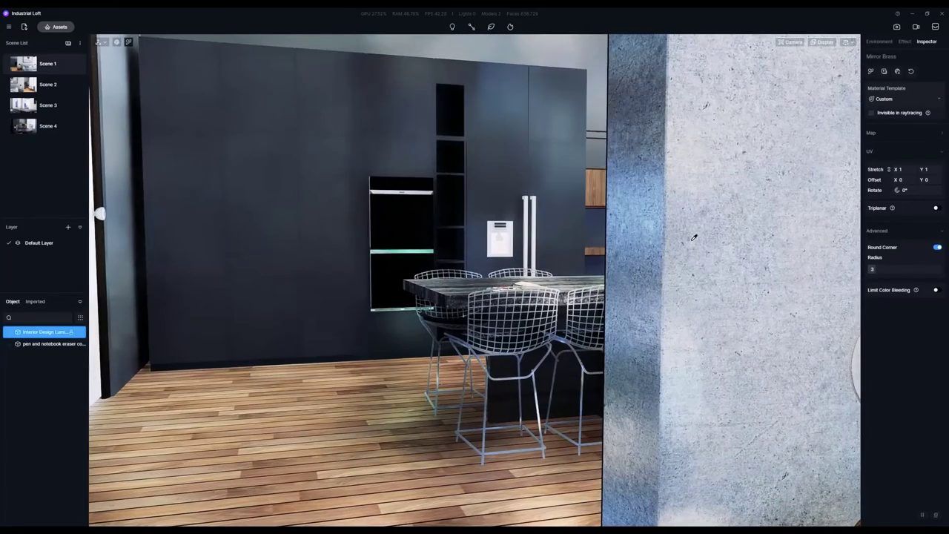
scroll(790, 262, "up", 2)
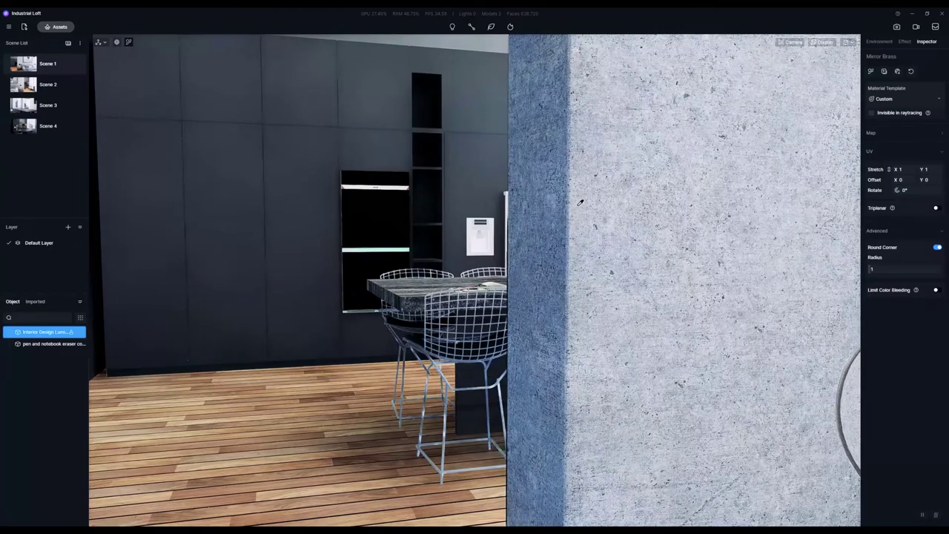
key("d")
key("a")
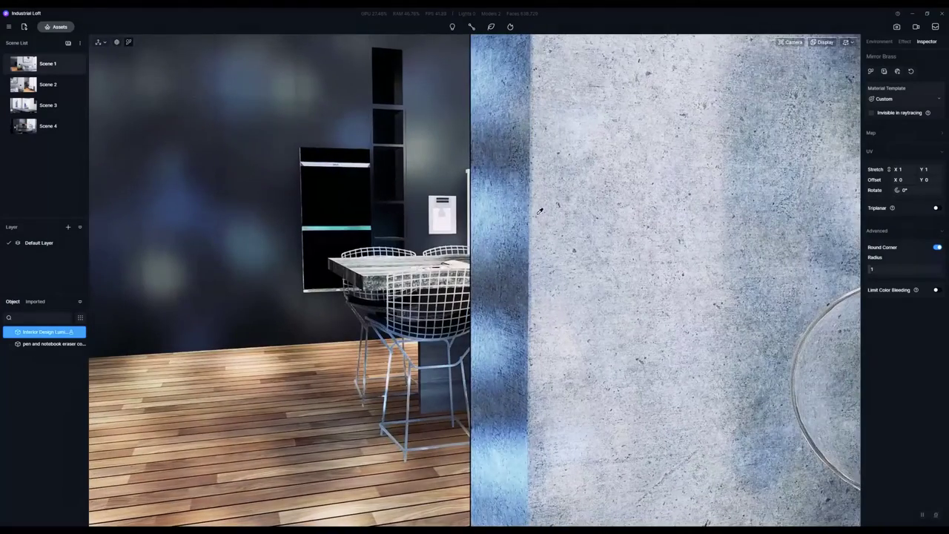
- Survey the bed, nightstands and concrete wall from farther back in the bedroom
scroll(588, 291, "down", 2)
middle_click_drag(588, 291, 513, 290)
right_click_drag(513, 290, 464, 291)
scroll(463, 292, "down", 5)
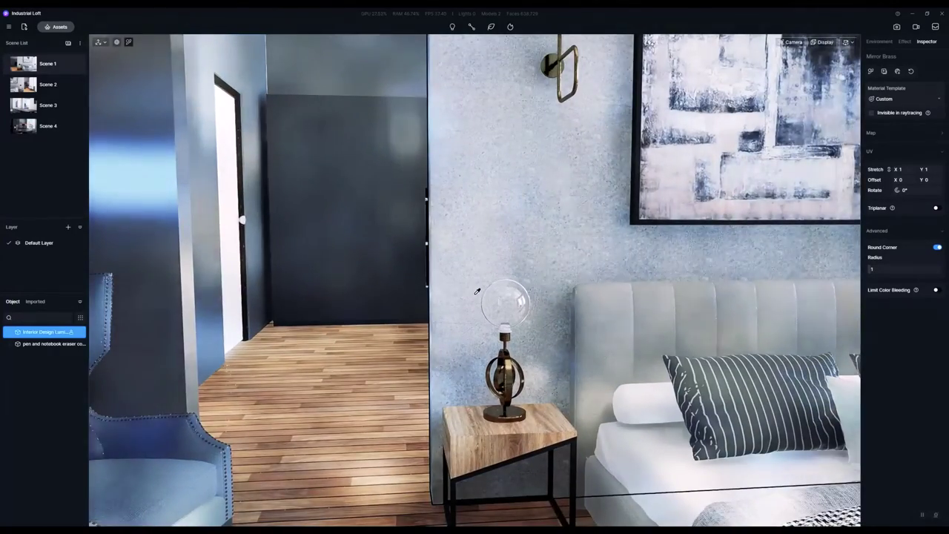
scroll(479, 267, "down", 5)
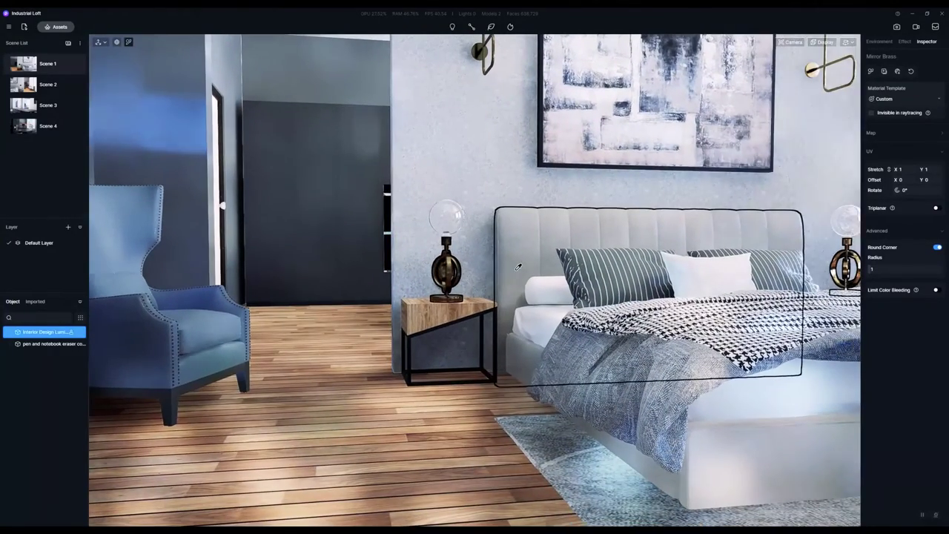
key("e")
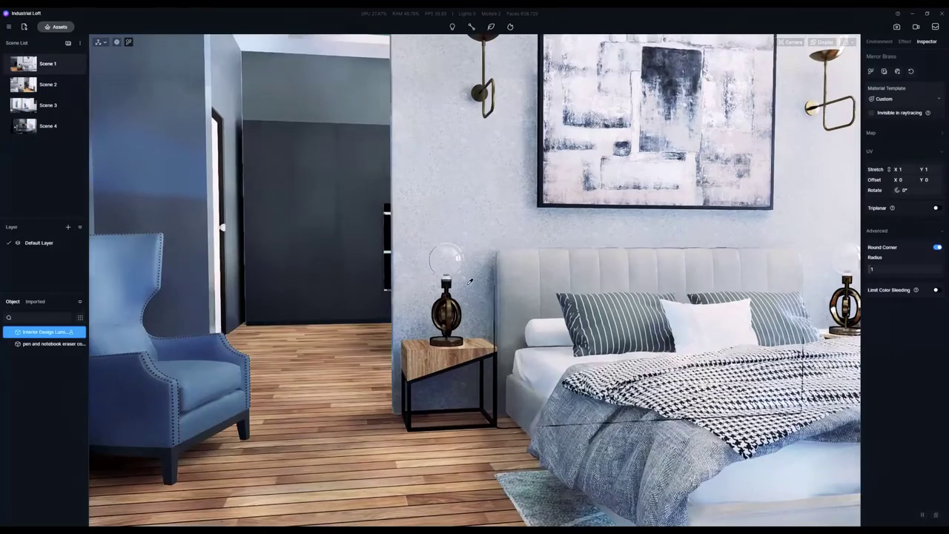
right_click_drag(476, 292, 346, 329)
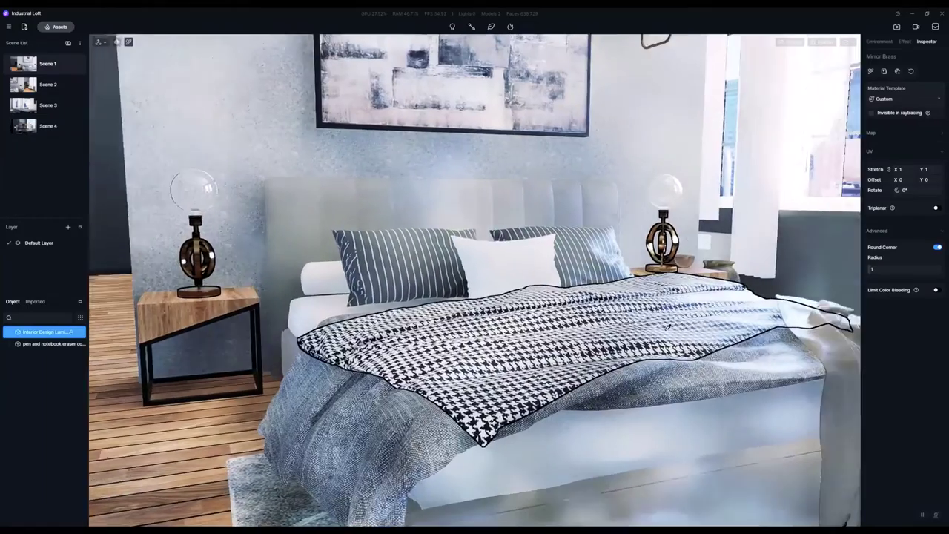
key("d")
key("s")
key("a")
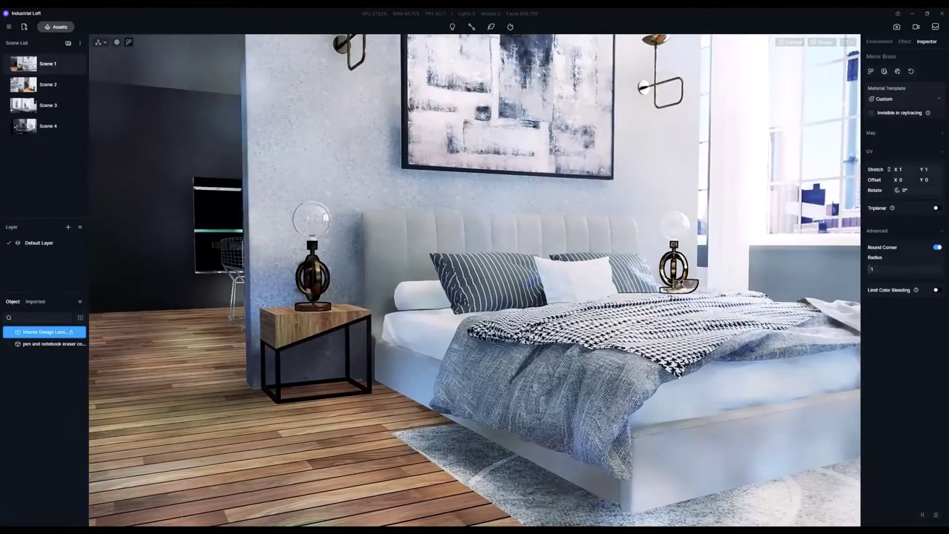
- Inspect the patterned rug at the foot of the bed and the blue armchair up close
right_click_drag(677, 287, 806, 437)
key("d")
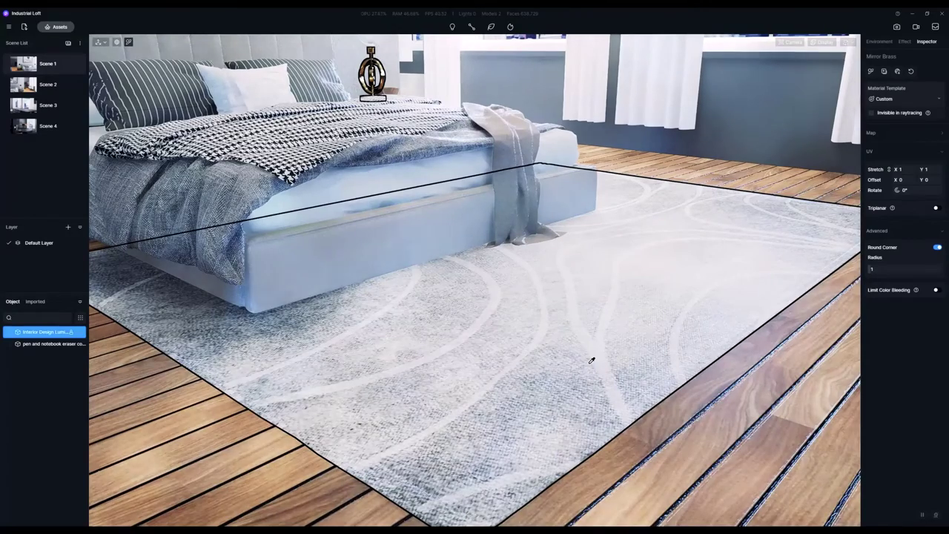
mouse_move(598, 341)
right_mouse_down()
mouse_move(652, 195)
mouse_move(547, 153)
mouse_move(519, 159)
mouse_move(553, 285)
mouse_move(584, 321)
mouse_move(644, 316)
mouse_move(526, 277)
mouse_move(593, 285)
right_mouse_up()
key("w")
key("w")
key("w")
key("s")
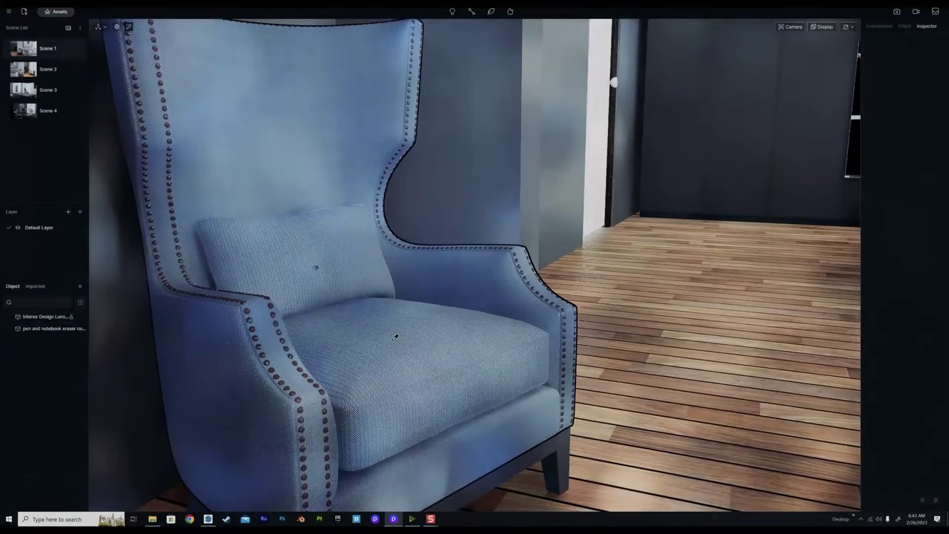
- Pick the blue armchair's upholstery material and show the Fabric category in the online material library
left_click(395, 340)
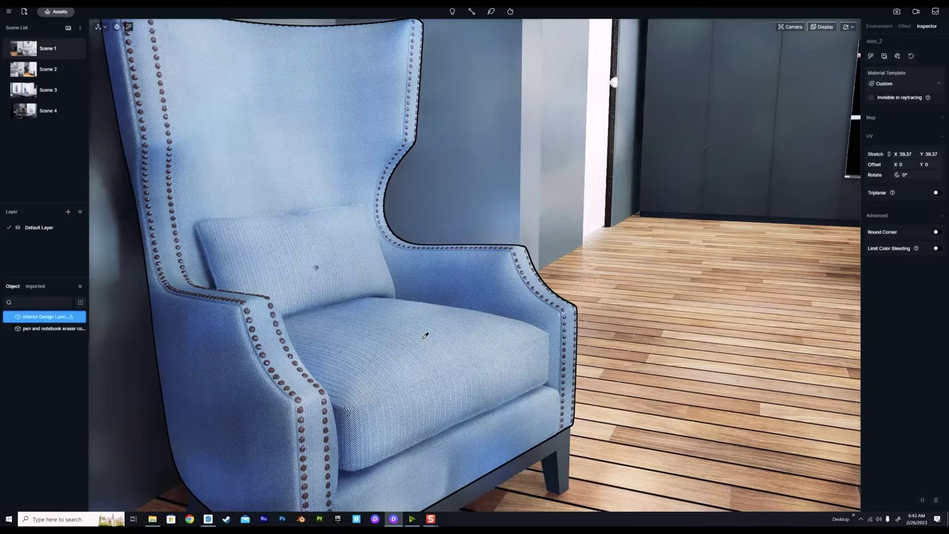
right_click_drag(387, 312, 371, 274)
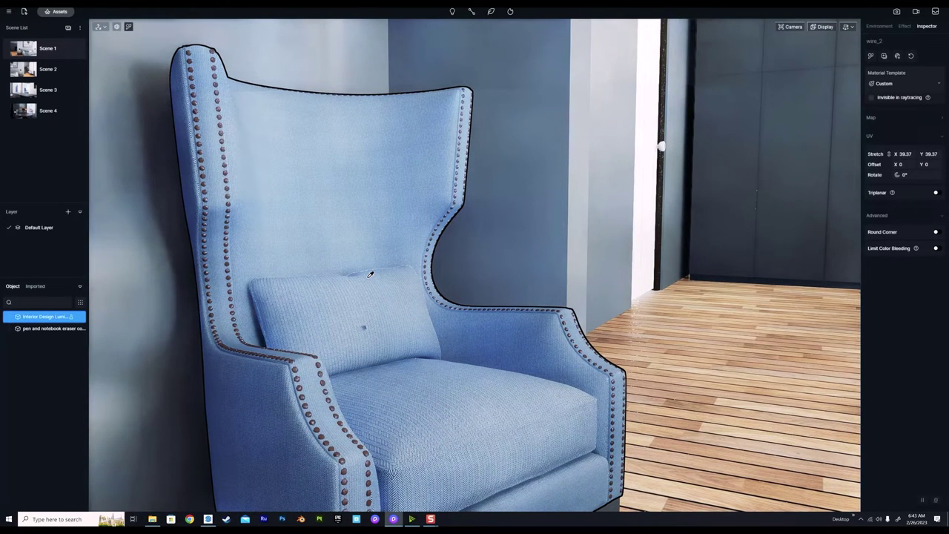
key("m")
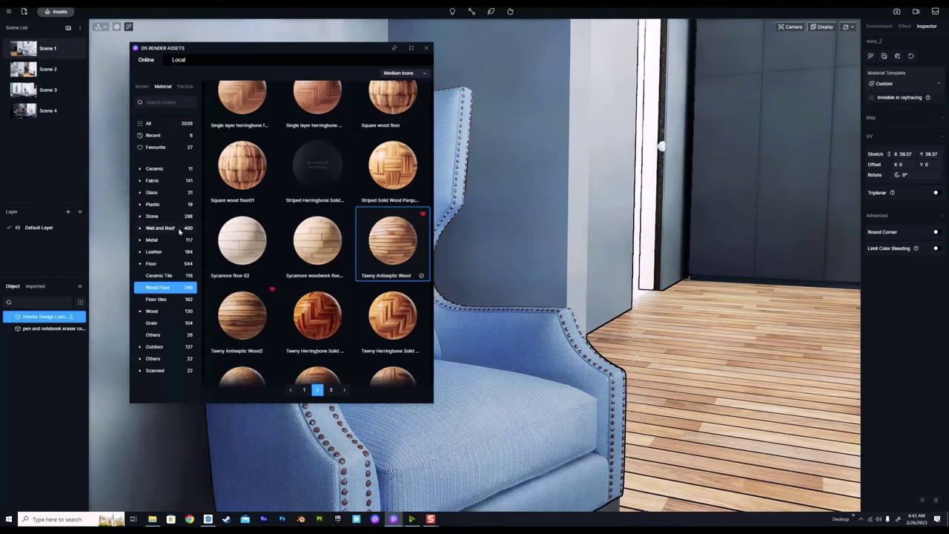
left_click(157, 181)
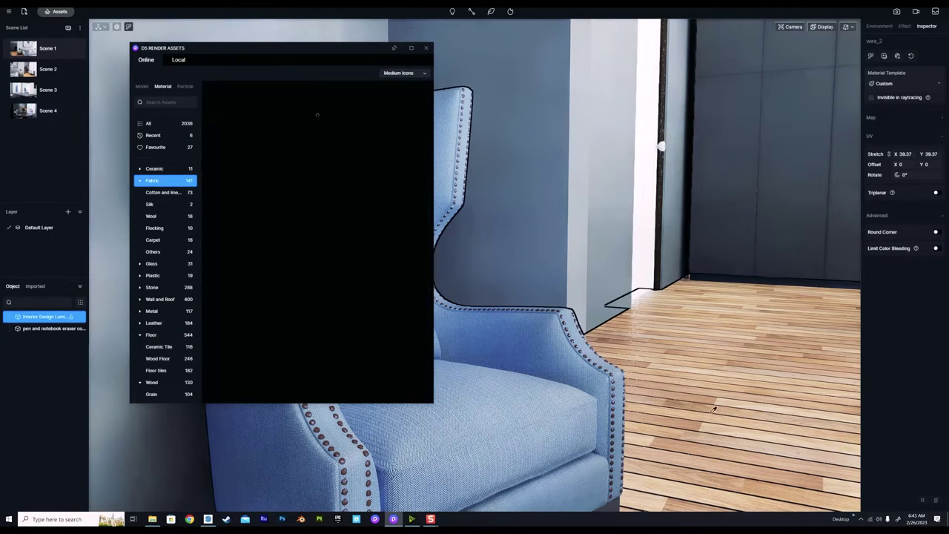
- Find the Burgundy linen cloth among the fabric materials and apply it to the armchair's upholstery
scroll(515, 422, "up", 5)
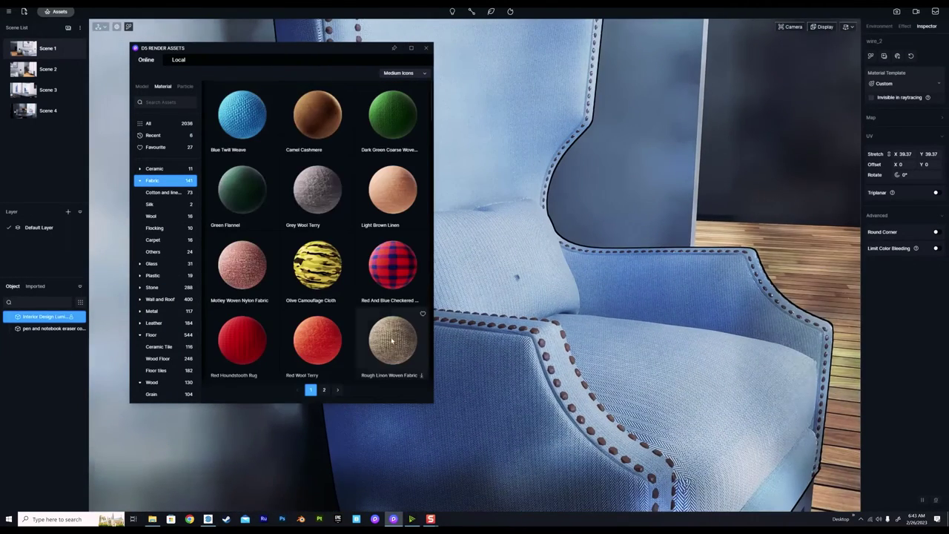
key("d")
key("a")
scroll(357, 232, "down", 2)
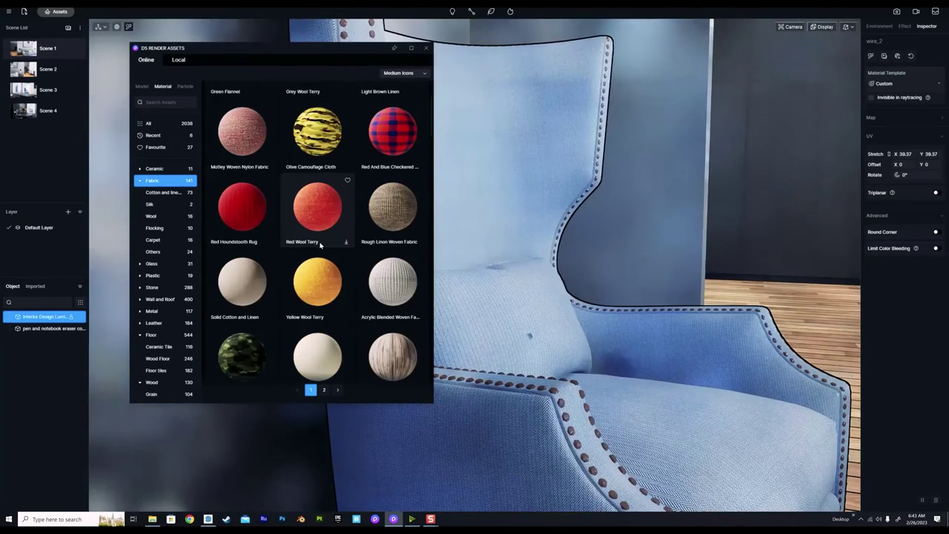
scroll(320, 244, "down", 1)
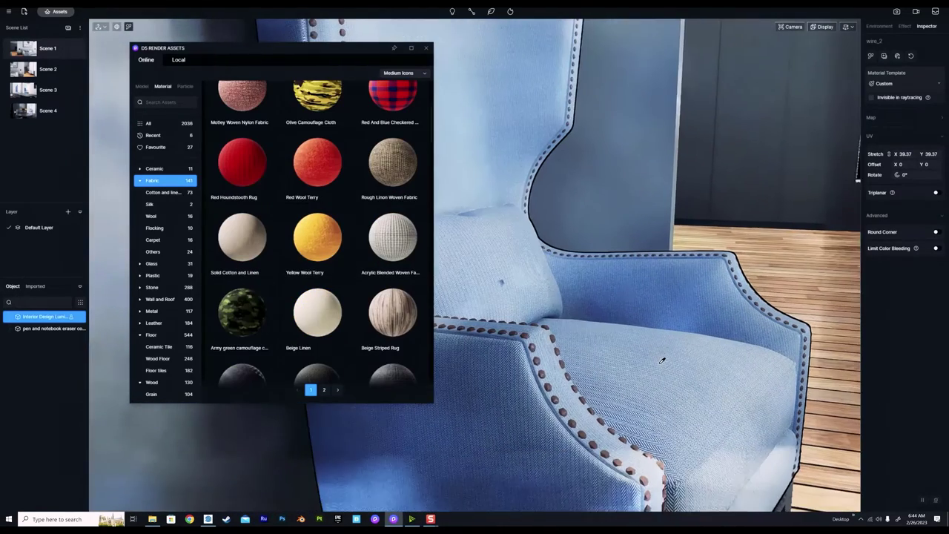
scroll(304, 251, "down", 5)
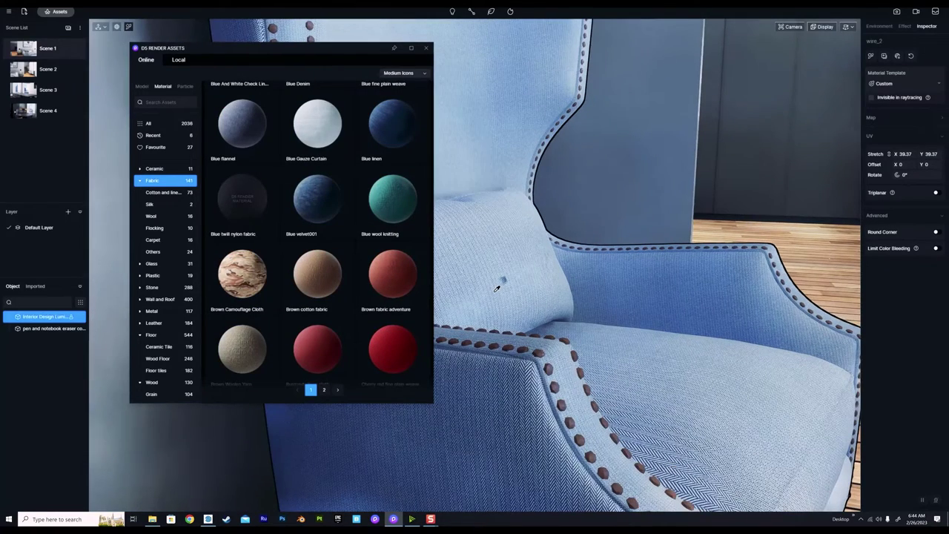
scroll(337, 224, "down", 4)
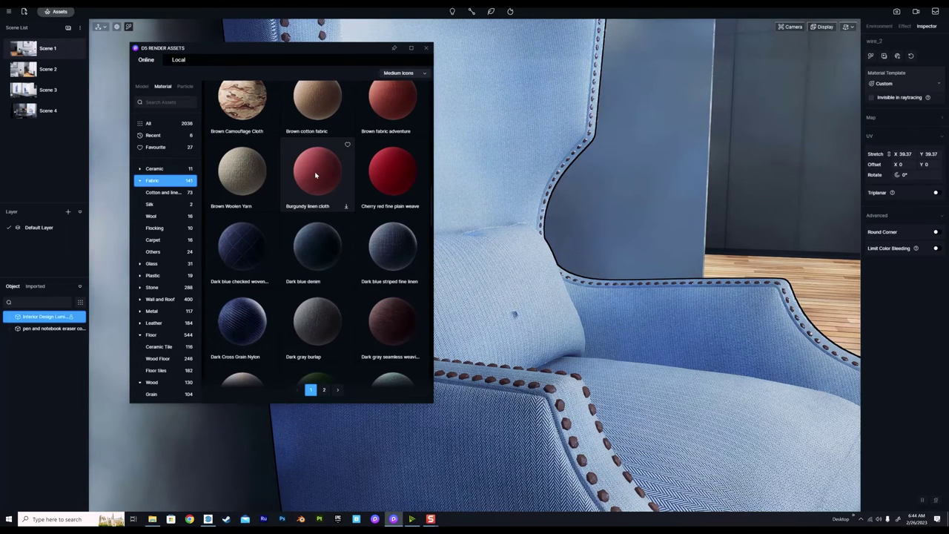
left_click_drag(315, 175, 552, 251)
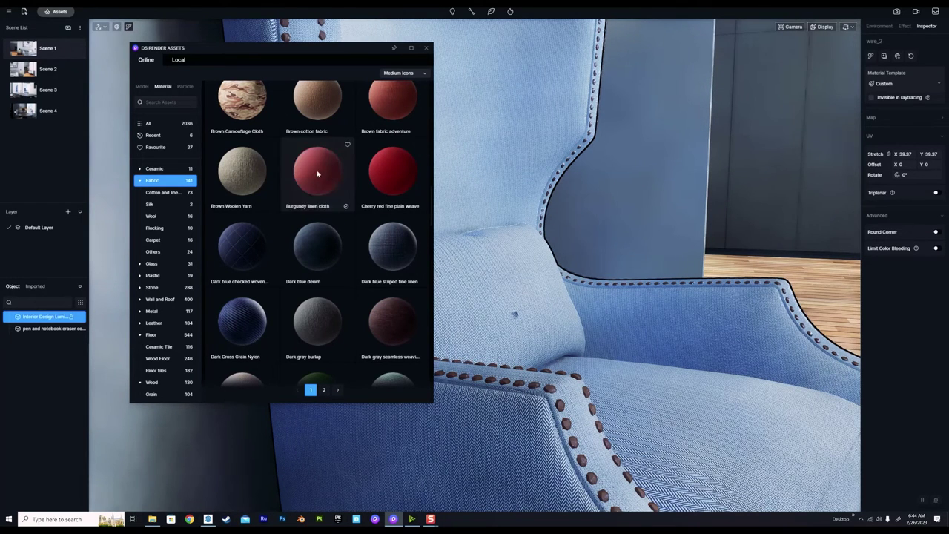
left_click(488, 281)
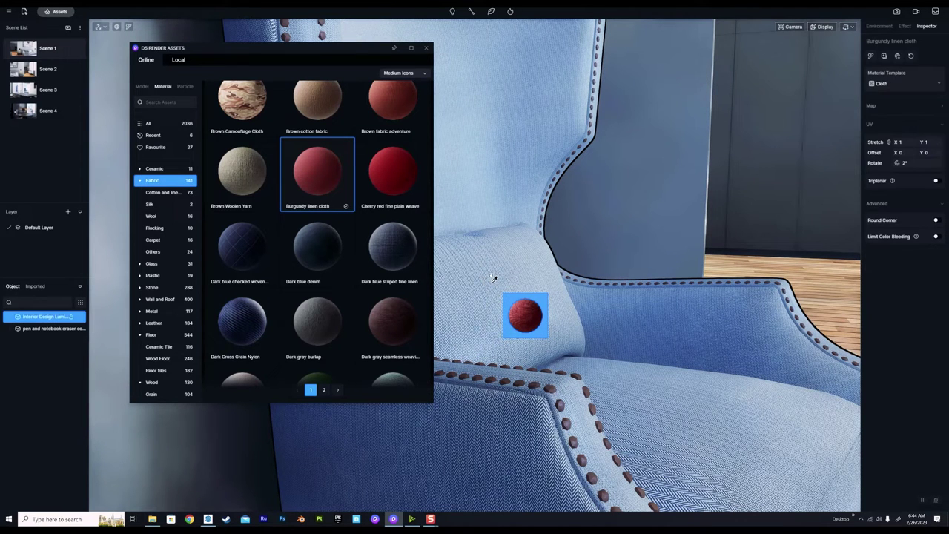
- Set the armchair cloth's linked UV stretch to 10 in X and Y
scroll(490, 279, "up", 3)
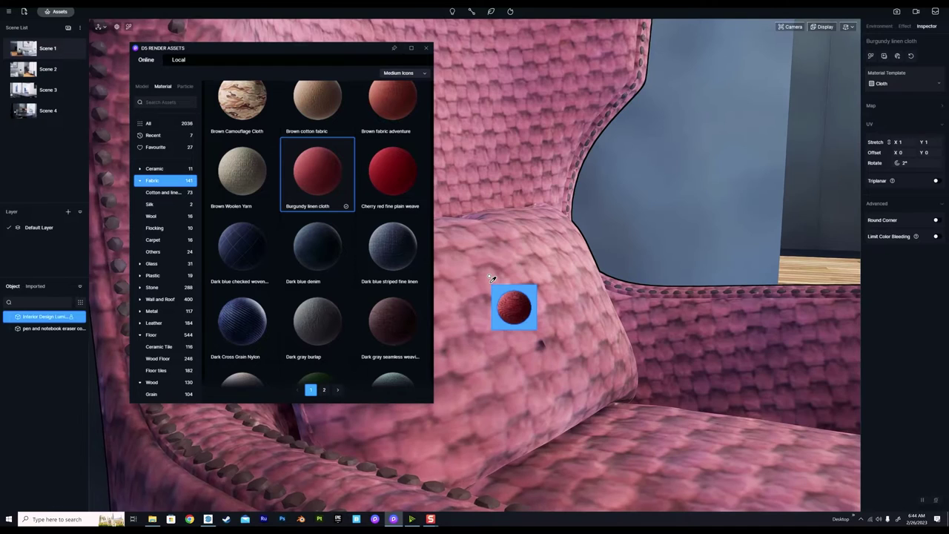
scroll(490, 279, "up", 2)
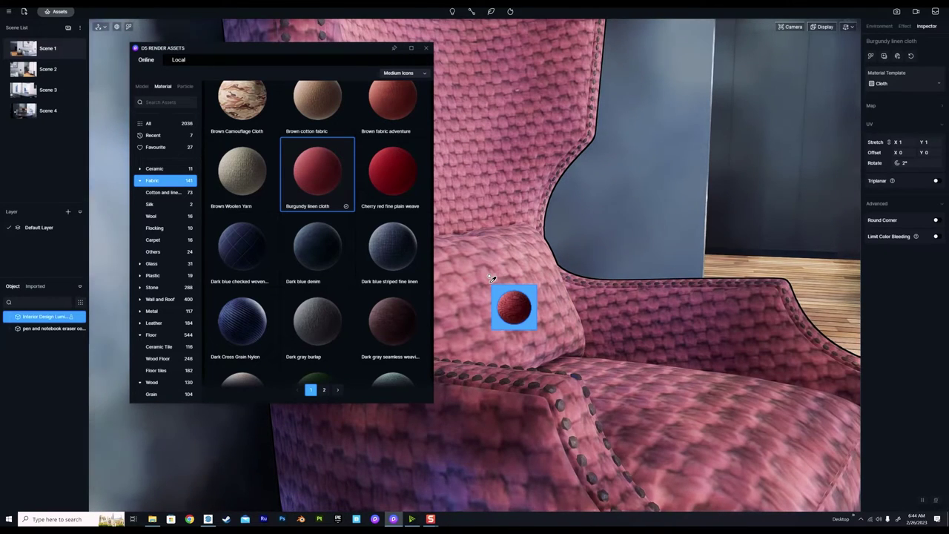
left_click_drag(908, 141, 927, 137)
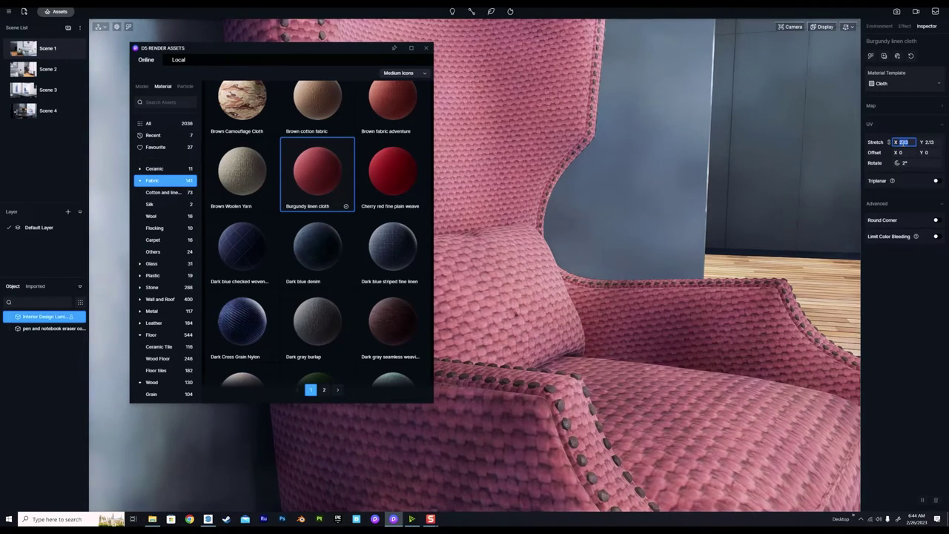
type("10")
key("Return")
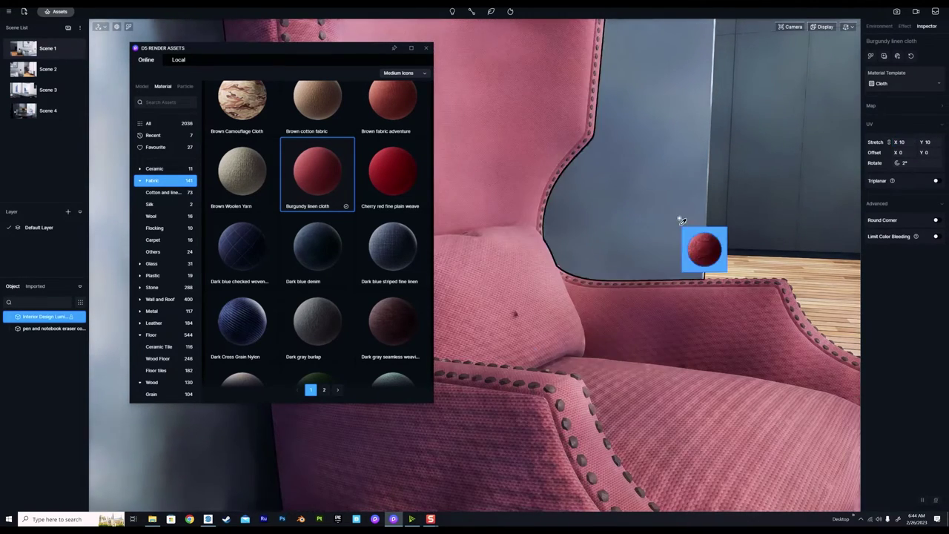
- Check the weave on the cushion up close and set the cloth's UV stretch to 14 in X and Y
scroll(537, 304, "down", 5)
scroll(532, 320, "up", 5)
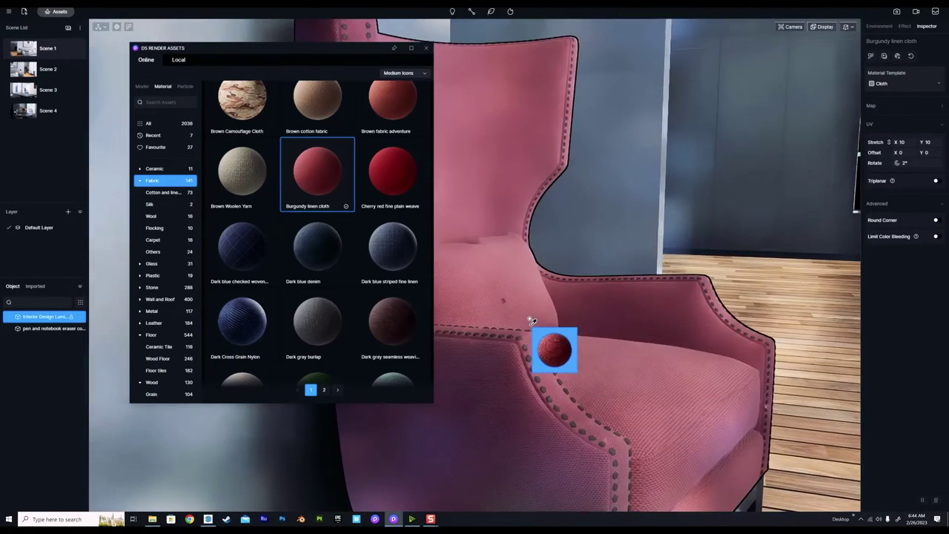
left_click_drag(527, 272, 516, 306)
right_click_drag(652, 317, 585, 322)
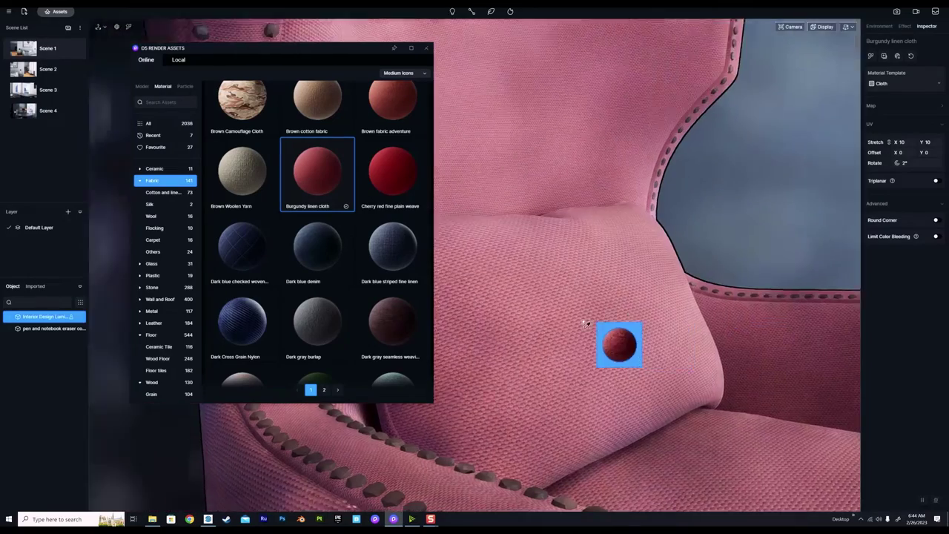
scroll(601, 234, "up", 4)
scroll(604, 234, "down", 4)
left_click_drag(605, 235, 604, 235)
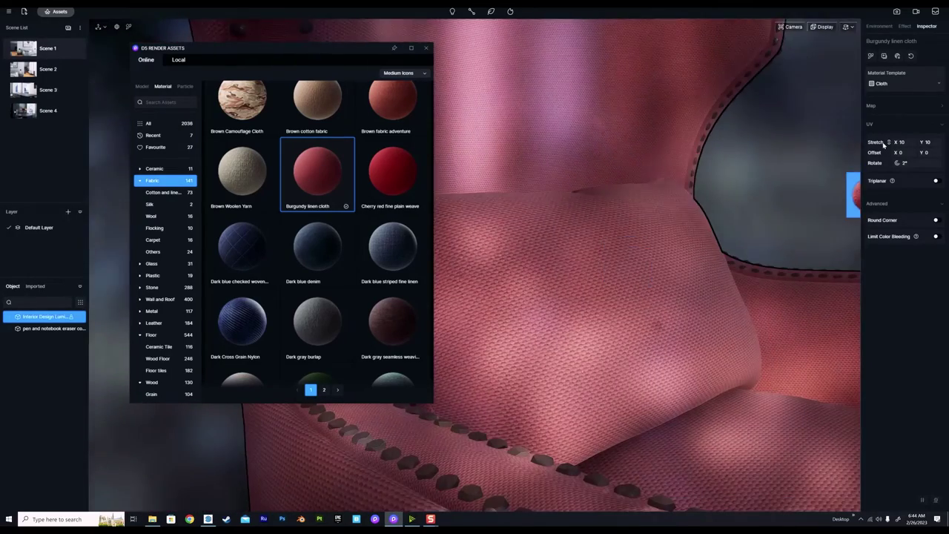
left_click_drag(905, 142, 911, 141)
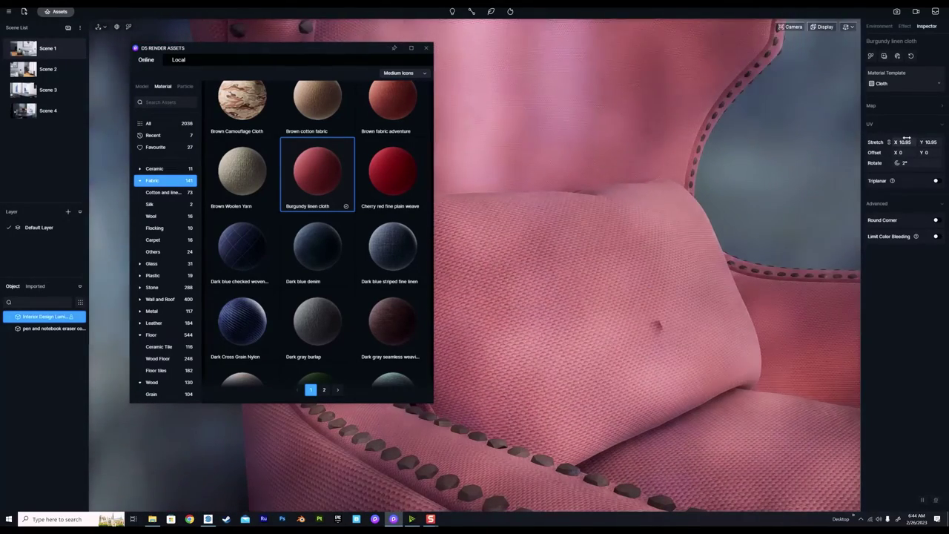
left_click(901, 142)
type("1")
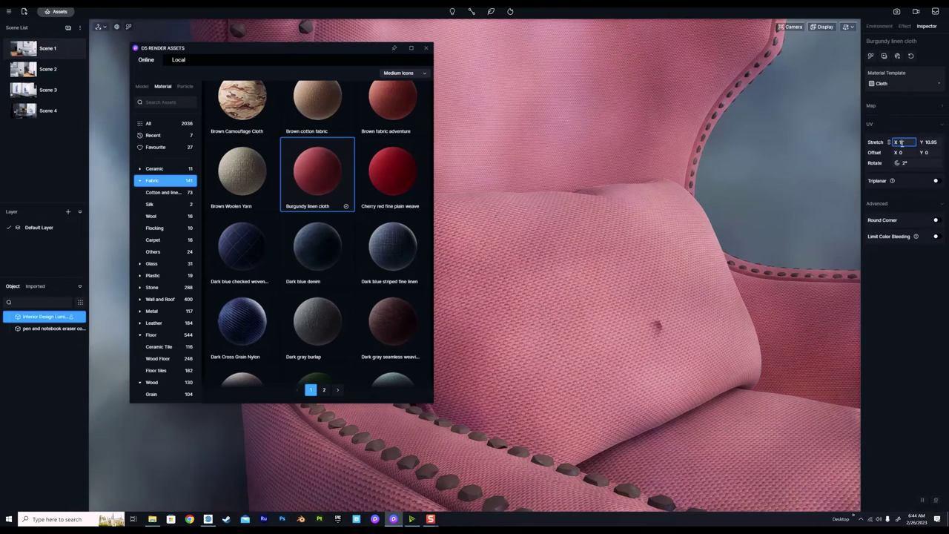
type("4")
key("Return")
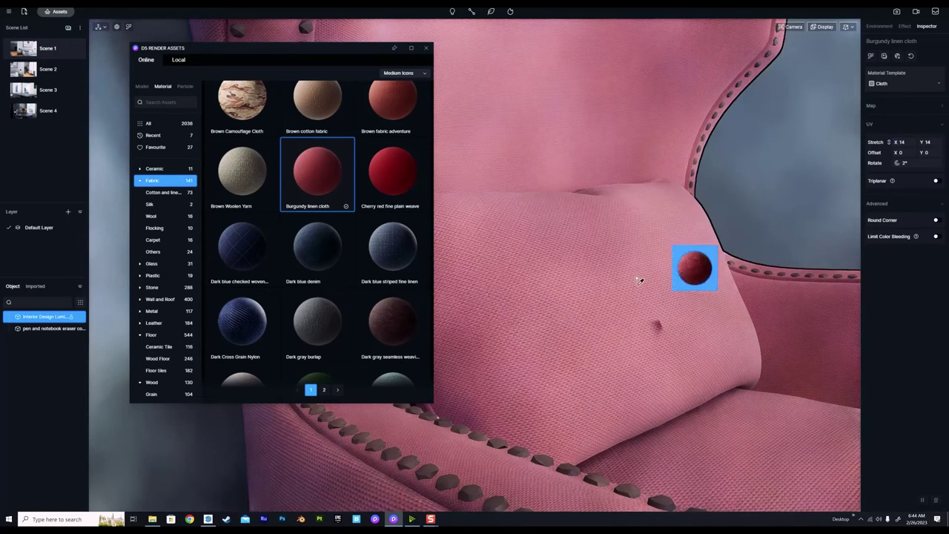
- Switch the cloth's base color picker to HEX mode and recolor the armchair's upholstery light cyan blue
left_click(871, 105)
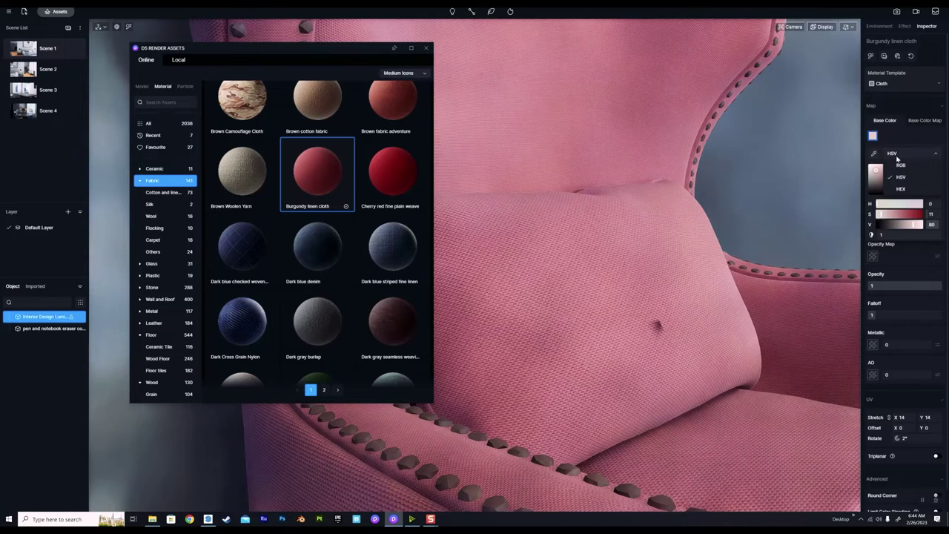
left_click(901, 165)
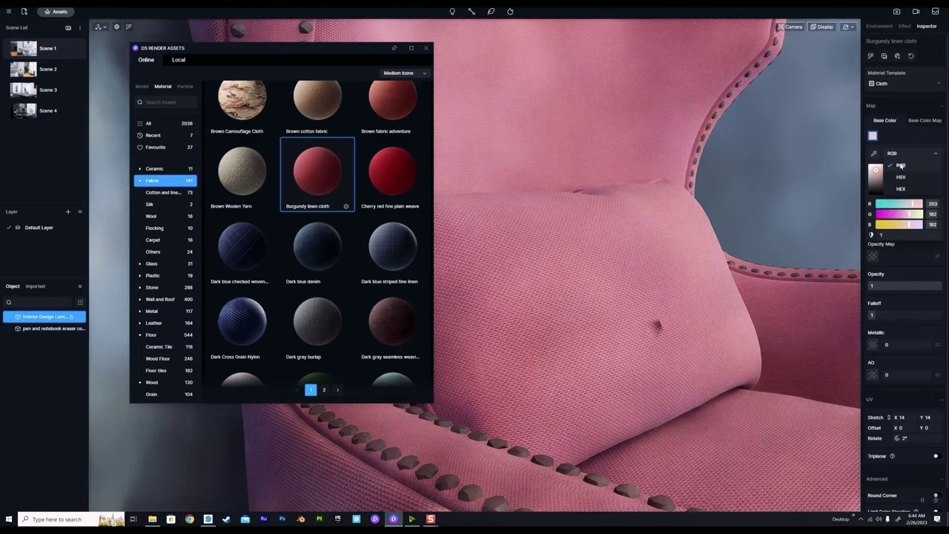
left_click(900, 177)
left_click(900, 189)
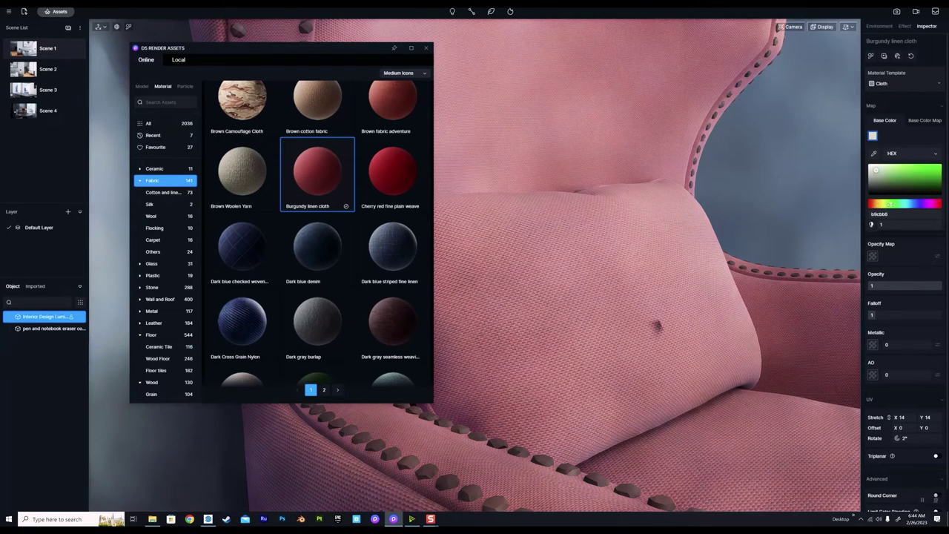
left_click_drag(896, 178, 923, 172)
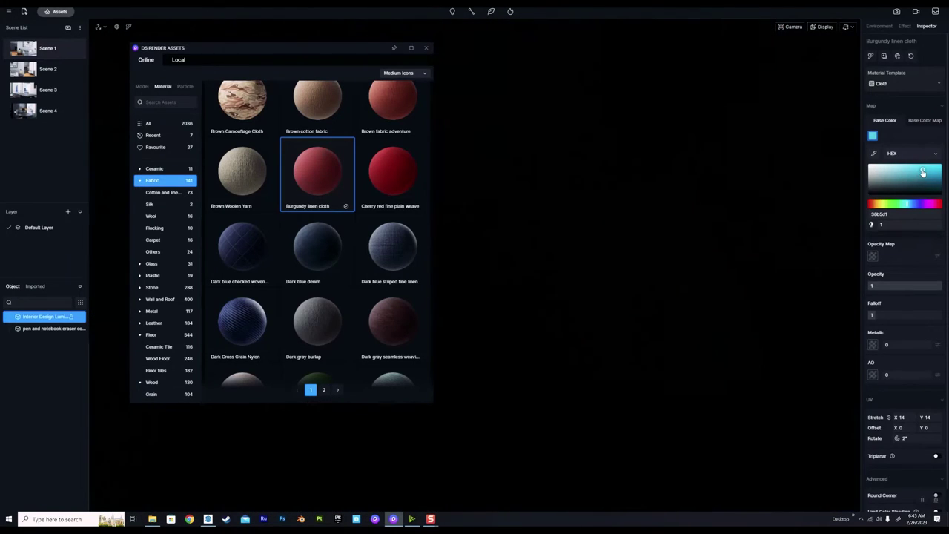
left_click_drag(317, 174, 598, 289)
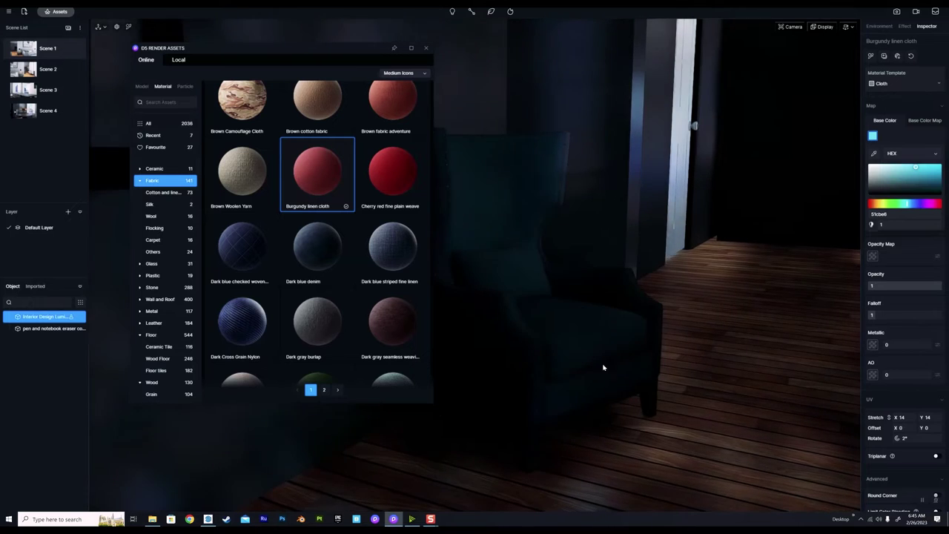
scroll(599, 353, "up", 3)
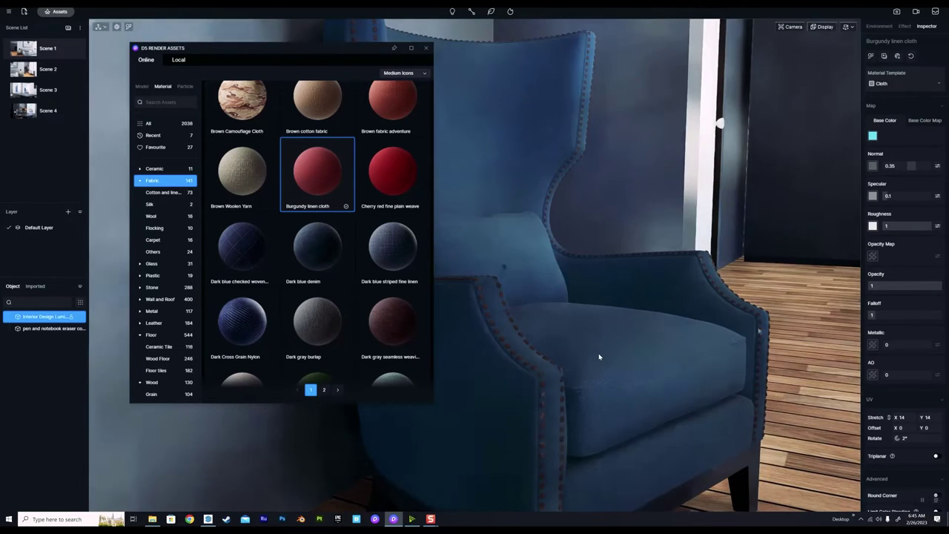
middle_click_drag(599, 354, 643, 335)
scroll(642, 339, "up", 5)
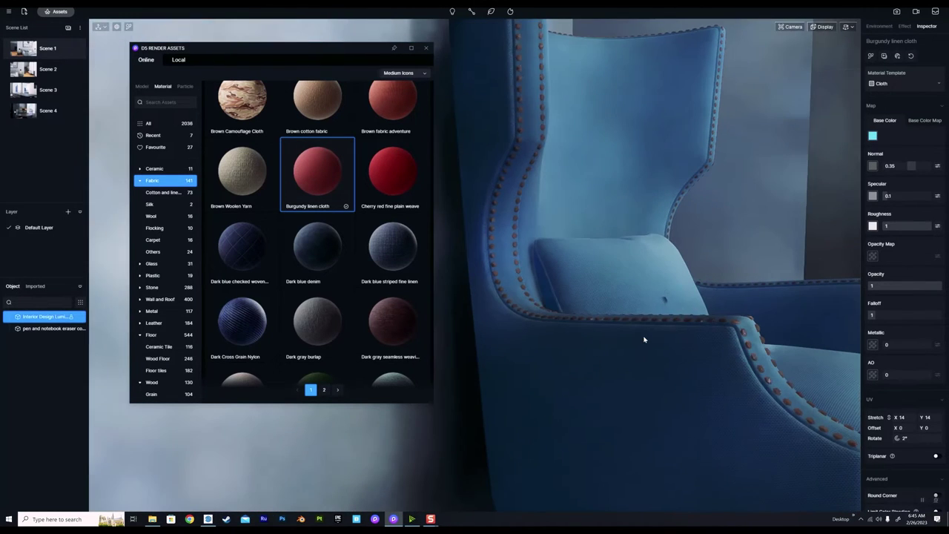
- Pick the armchair's cloth again, try triplanar mapping on it, and switch triplanar back off
key("i")
left_click(643, 337)
right_click_drag(688, 343, 745, 317)
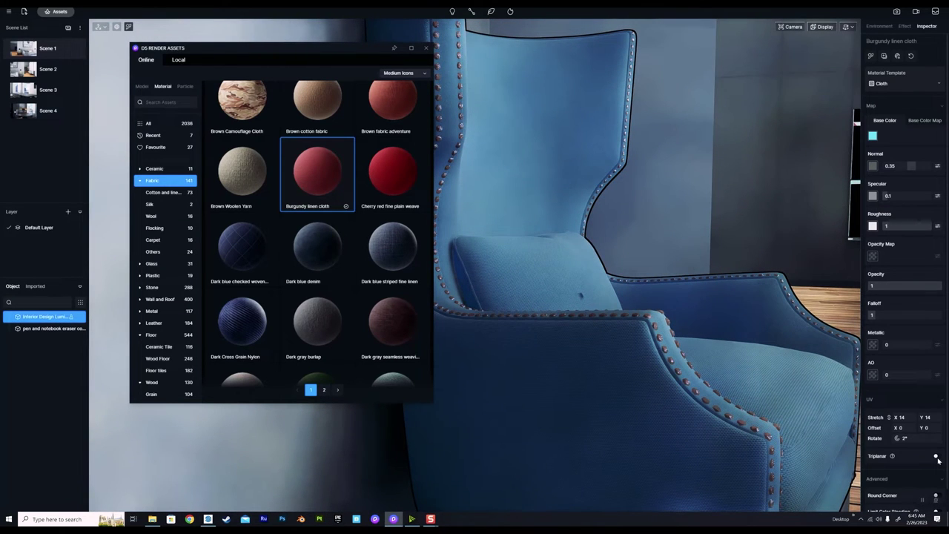
middle_click_drag(668, 348, 617, 362)
scroll(616, 362, "up", 4)
right_click_drag(598, 361, 532, 385)
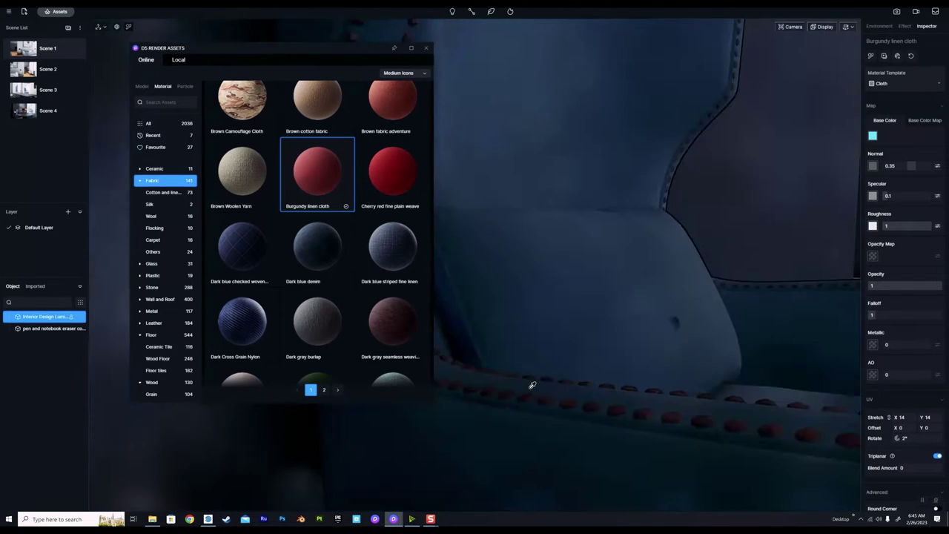
middle_click_drag(531, 386, 583, 350)
right_click_drag(582, 350, 573, 304)
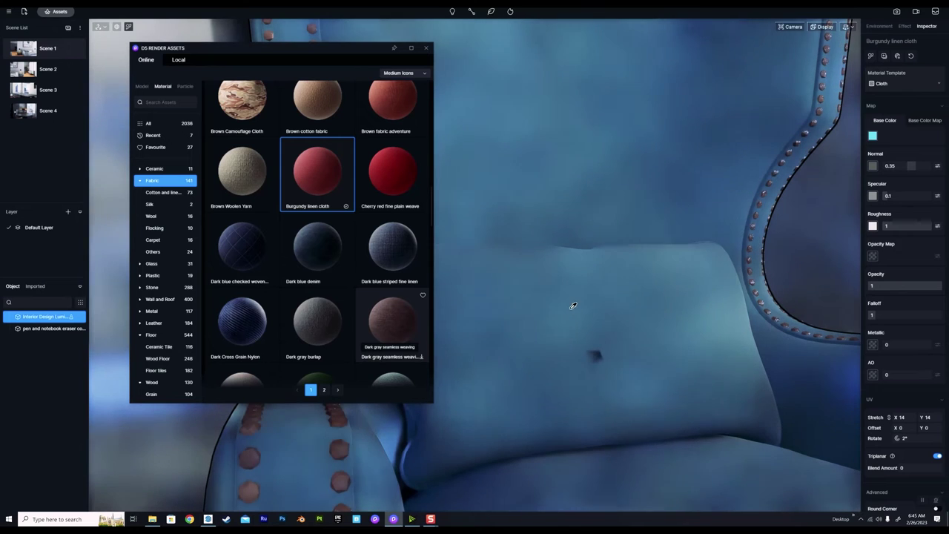
left_click(936, 456)
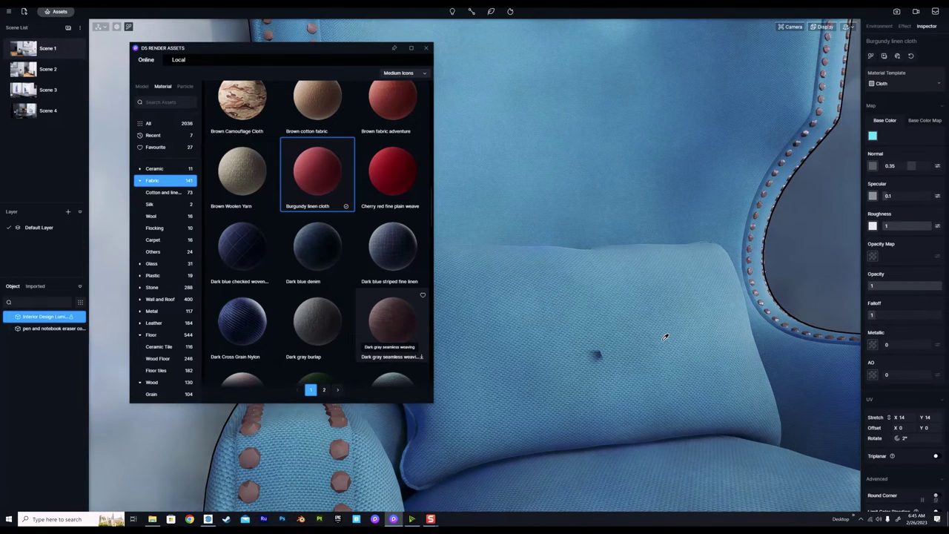
- Close the asset library and apply the Mirror Brass material to the armchair's nailheads
left_click(425, 49)
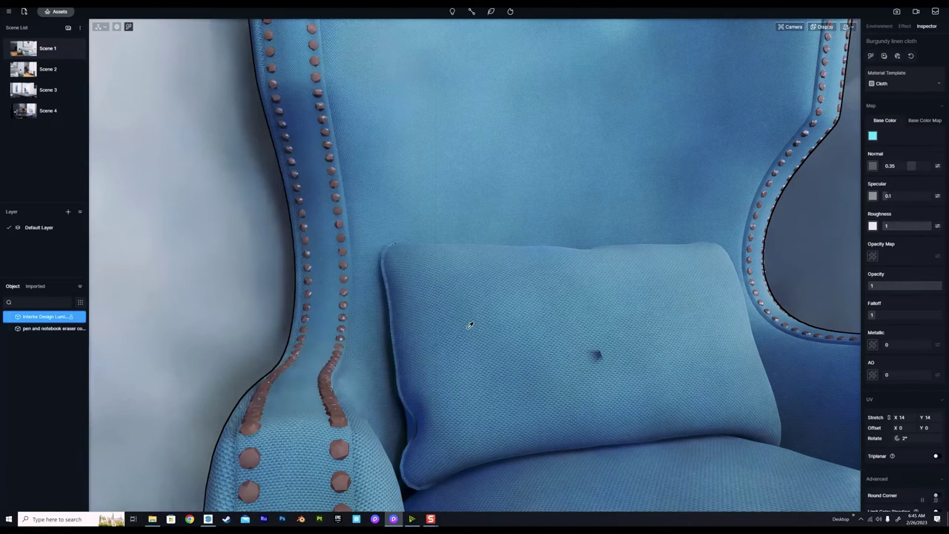
right_click_drag(456, 408, 695, 420)
scroll(695, 420, "down", 5)
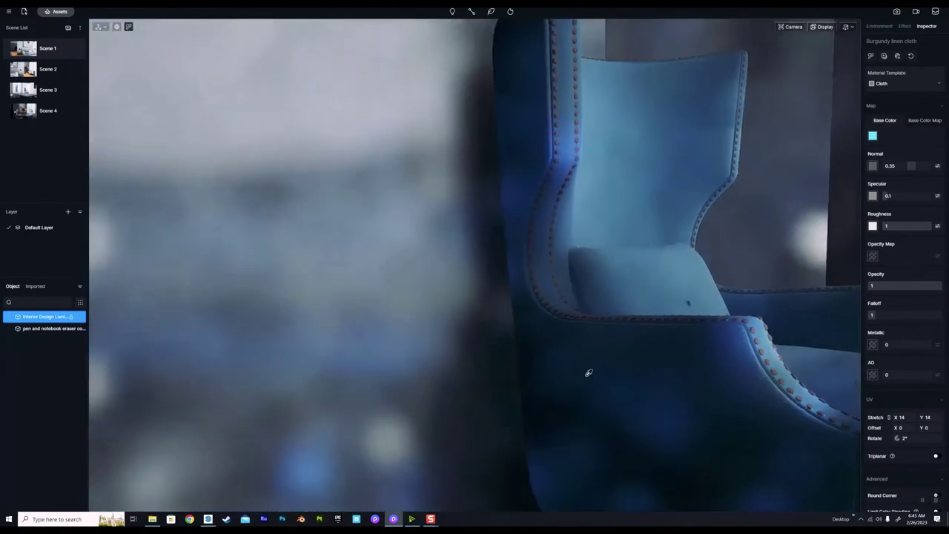
middle_click_drag(589, 373, 521, 336)
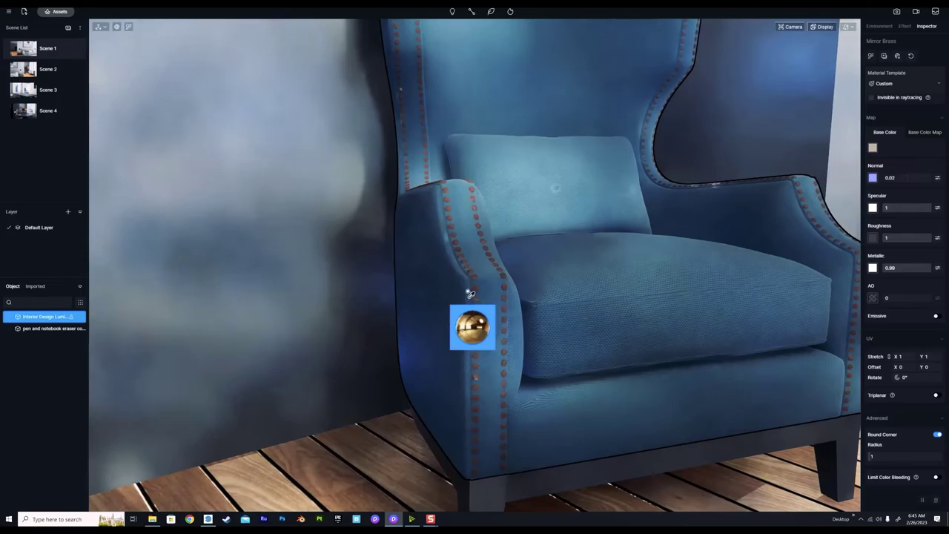
left_click(468, 295)
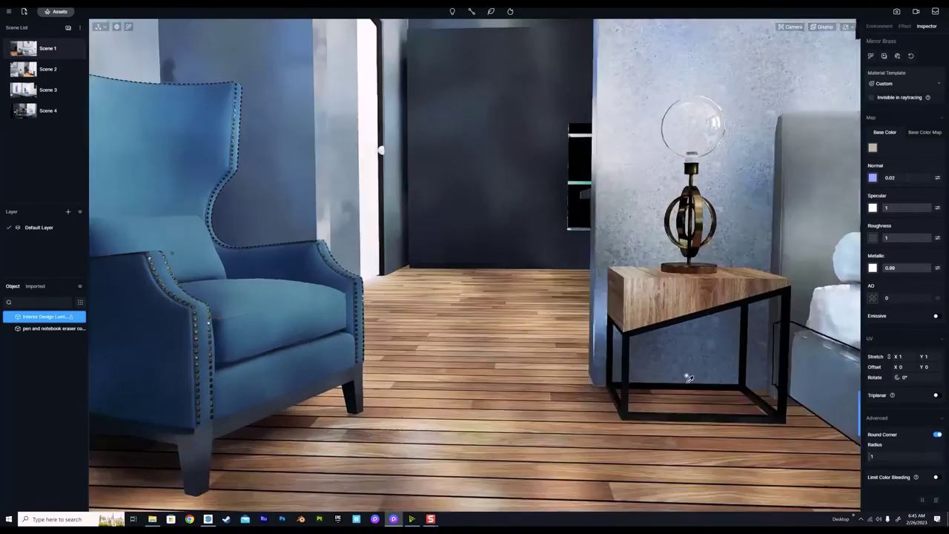
- Apply the Black metal material from the favourite materials to the armchair's base and legs
right_click_drag(688, 377, 445, 411)
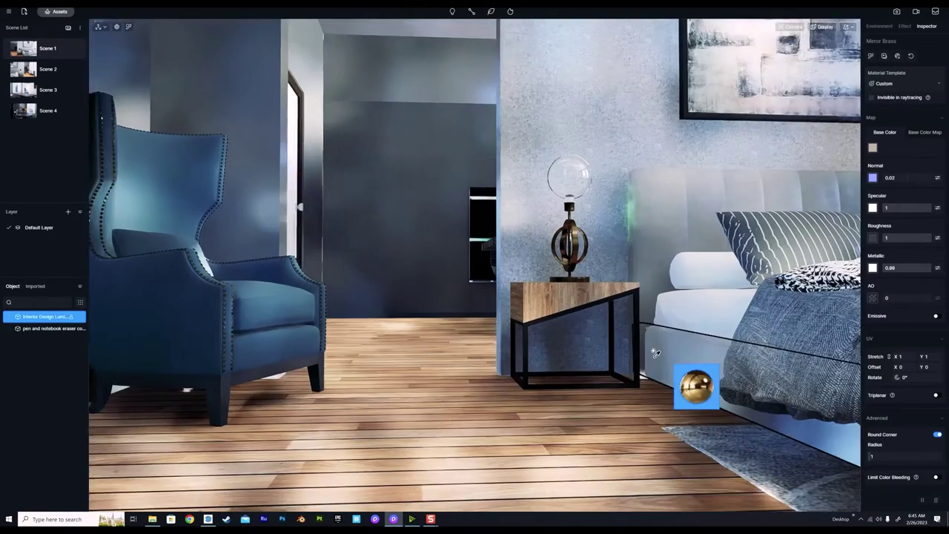
key("m")
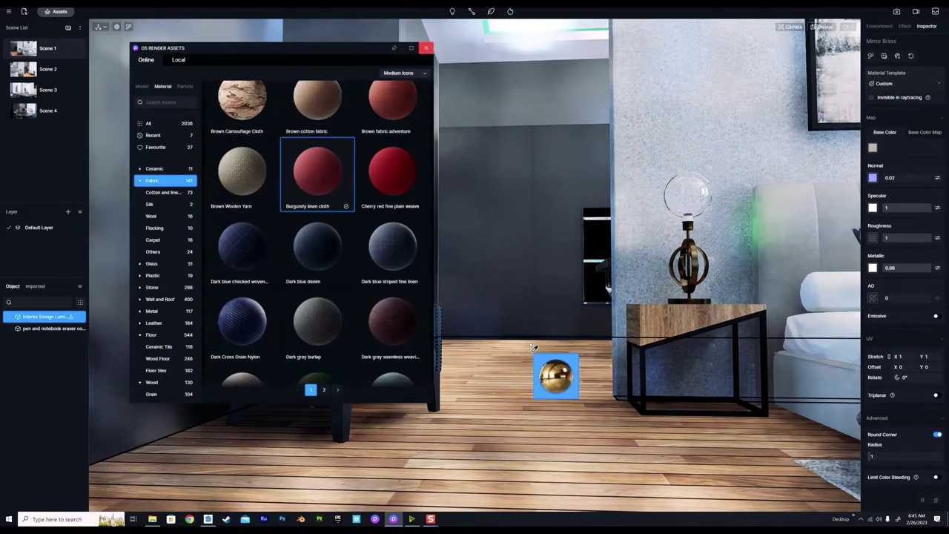
left_click(164, 147)
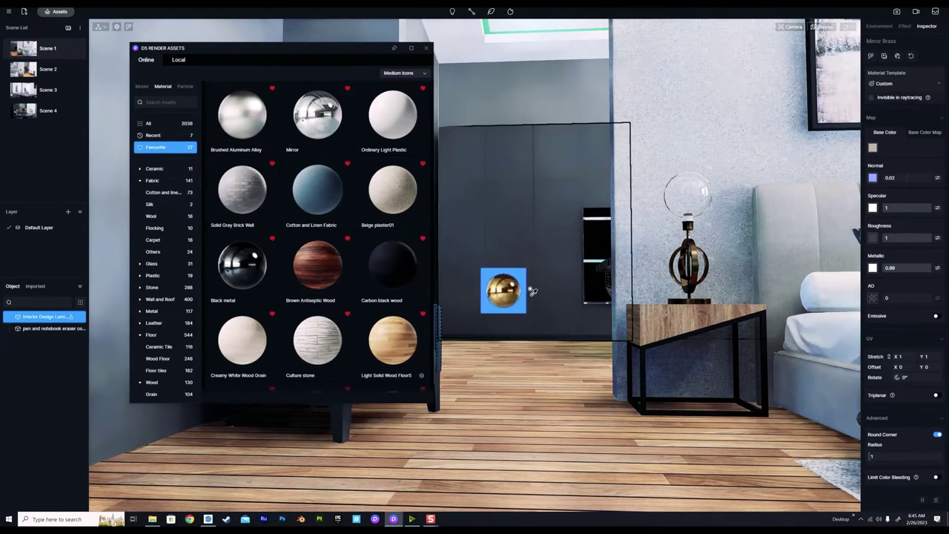
right_click_drag(530, 289, 213, 253)
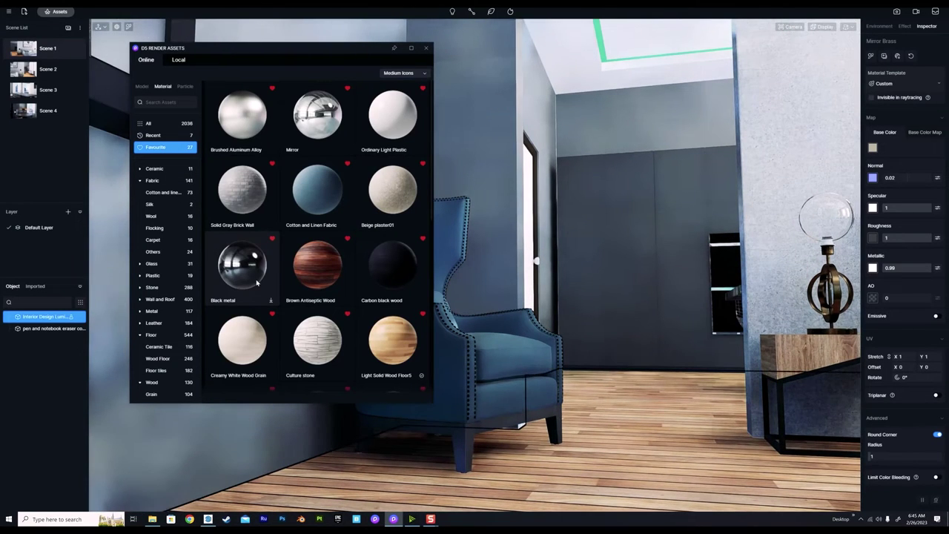
left_click_drag(393, 339, 578, 411)
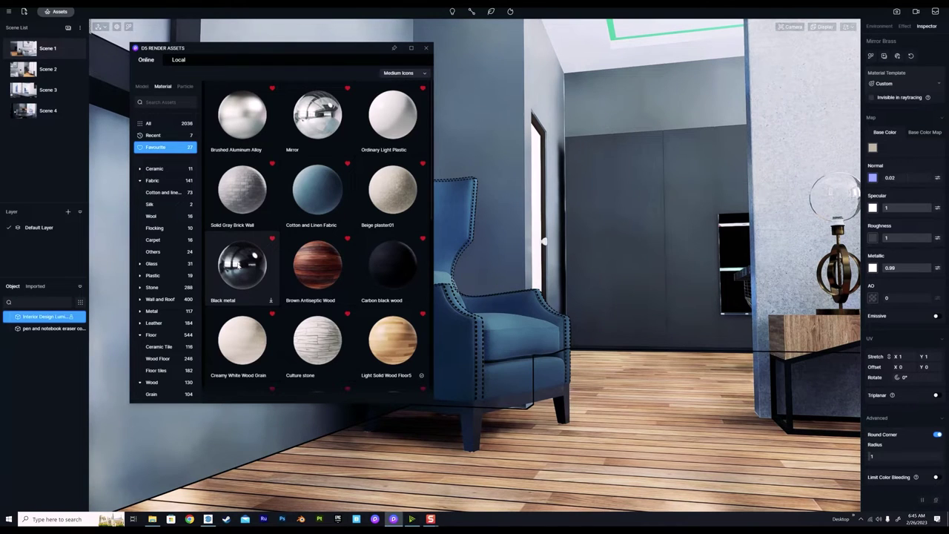
left_click_drag(241, 266, 512, 408)
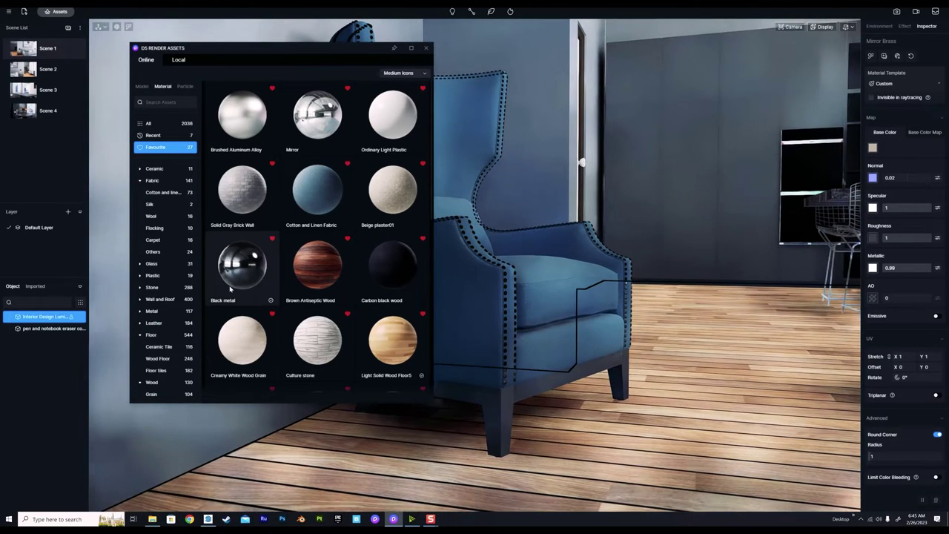
left_click_drag(241, 266, 615, 328)
right_click_drag(613, 327, 316, 332)
left_click_drag(317, 333, 551, 381)
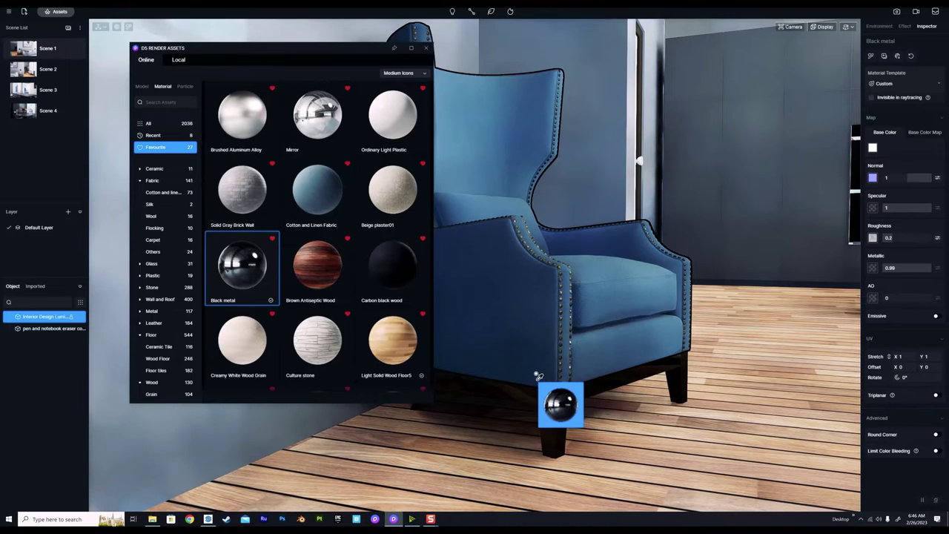
right_click(537, 375)
- Browse the material library to the Grain subcategory of Wood for the bedside table
right_click_drag(598, 398, 659, 395)
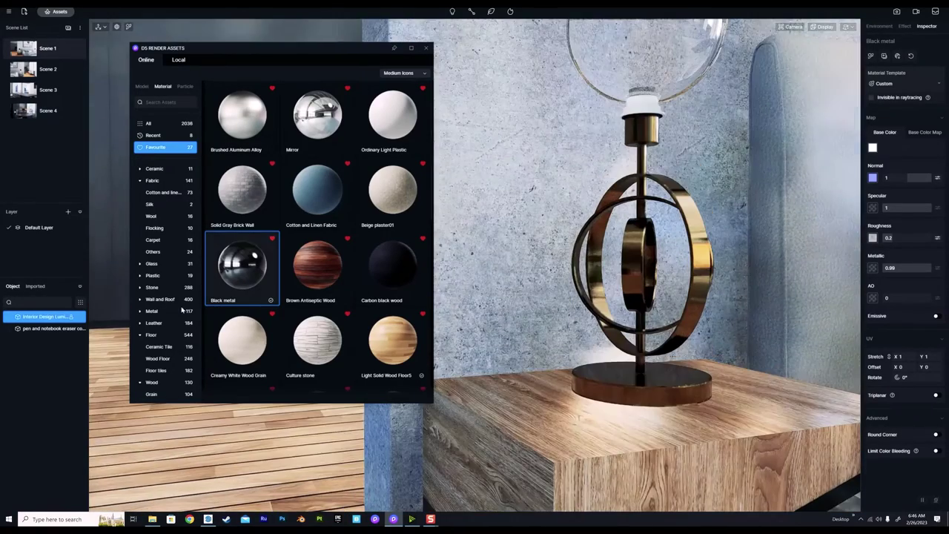
scroll(178, 315, "down", 2)
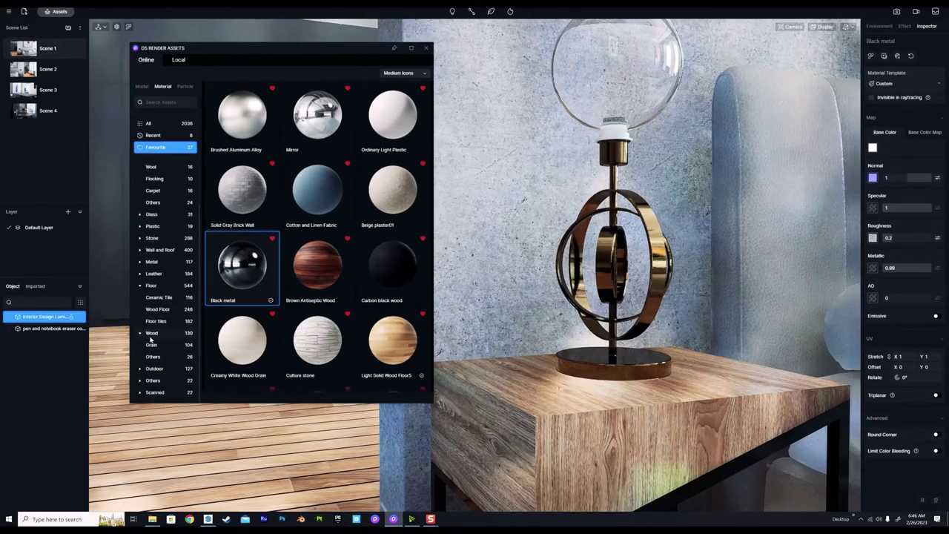
scroll(147, 335, "up", 1)
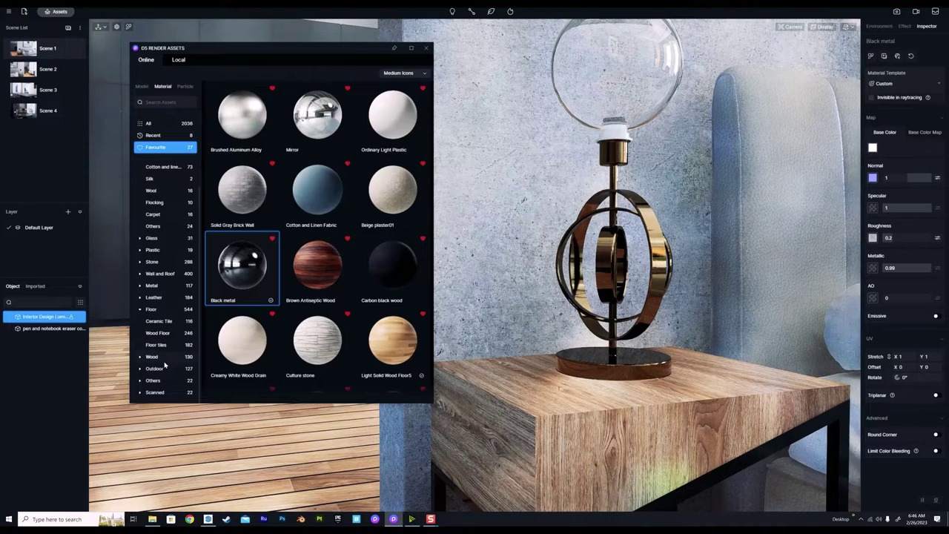
left_click(152, 357)
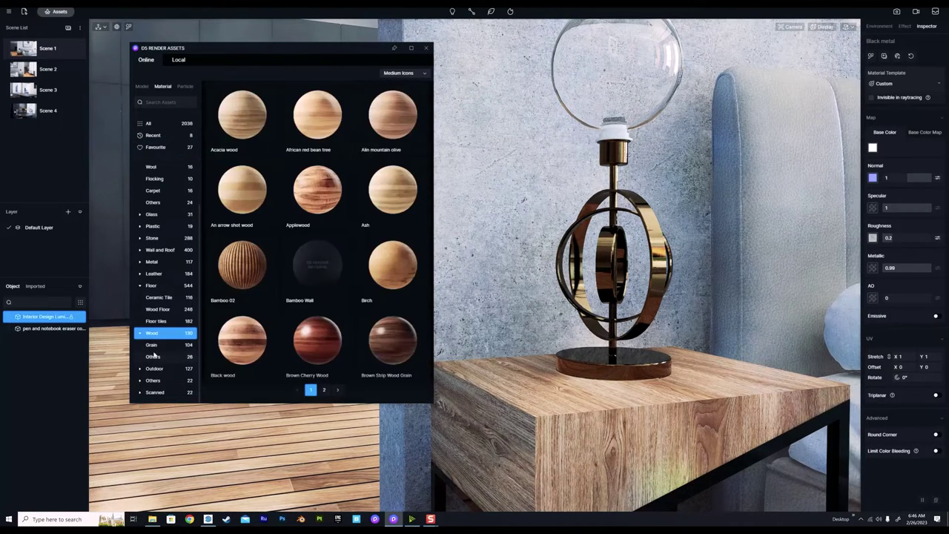
left_click(152, 344)
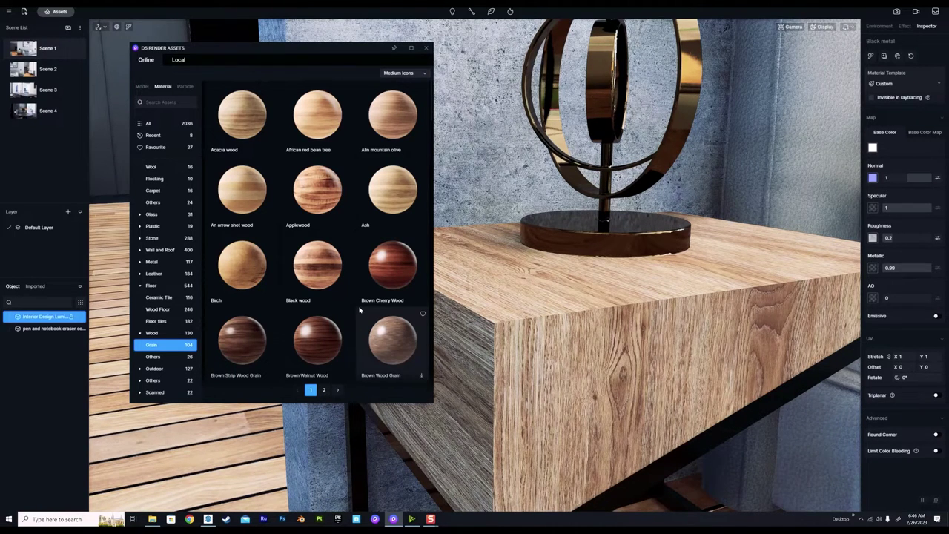
- Try the Ash wood grain material on the bedside table's wooden block
left_click(397, 194)
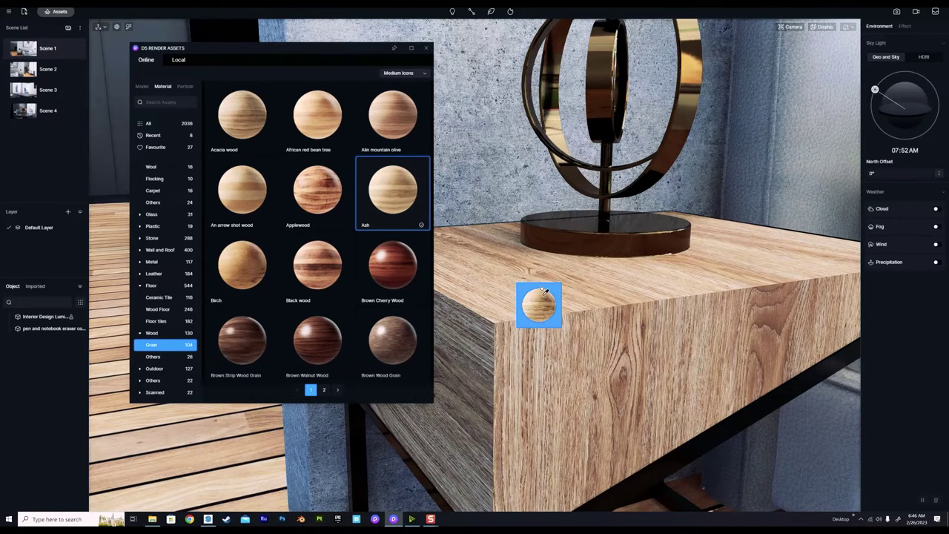
left_click_drag(604, 277, 541, 283)
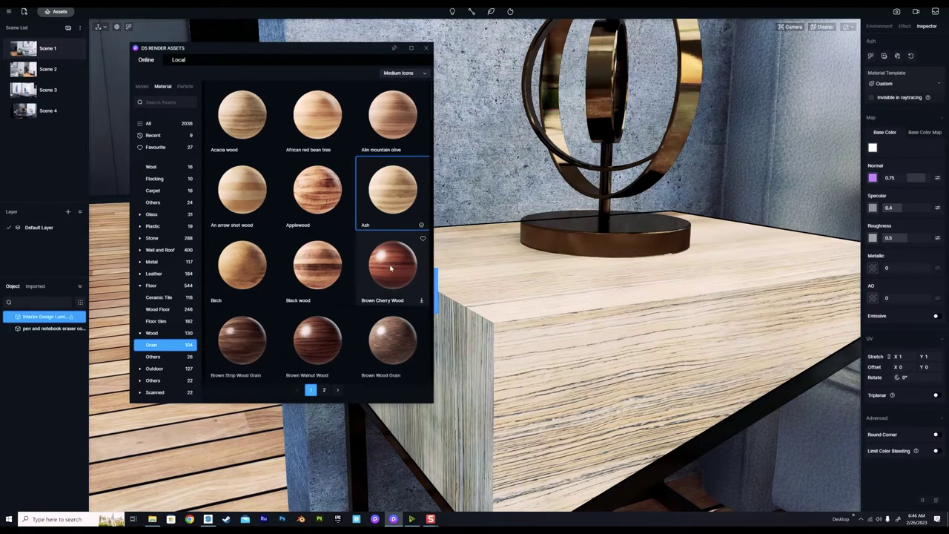
left_click_drag(391, 269, 391, 268)
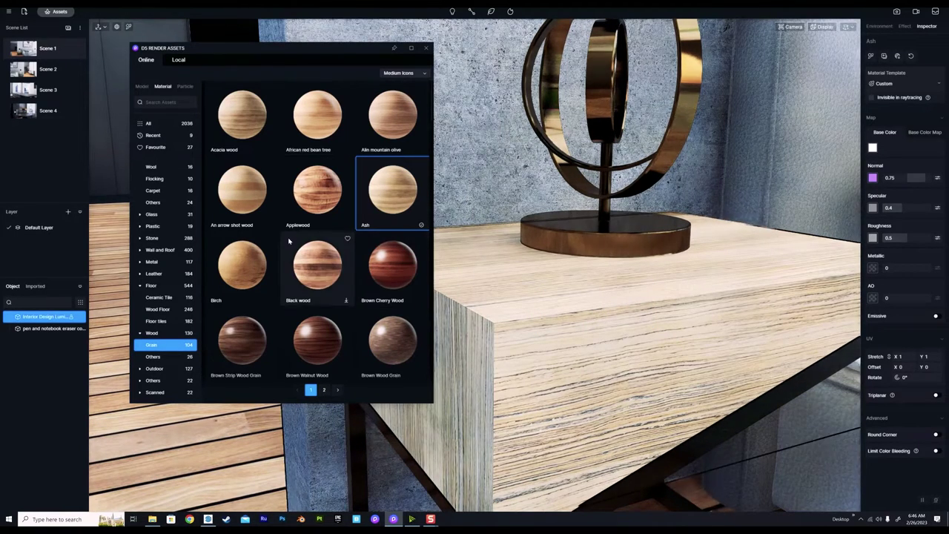
- Find Light color wood among the wood grain materials and apply it to the bedside table's block
scroll(297, 237, "down", 3)
scroll(297, 240, "down", 3)
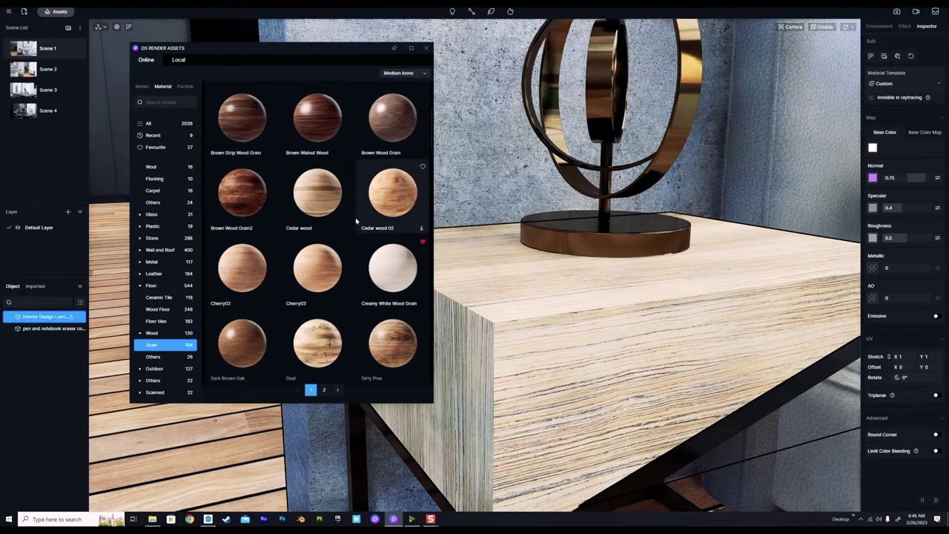
scroll(308, 237, "down", 3)
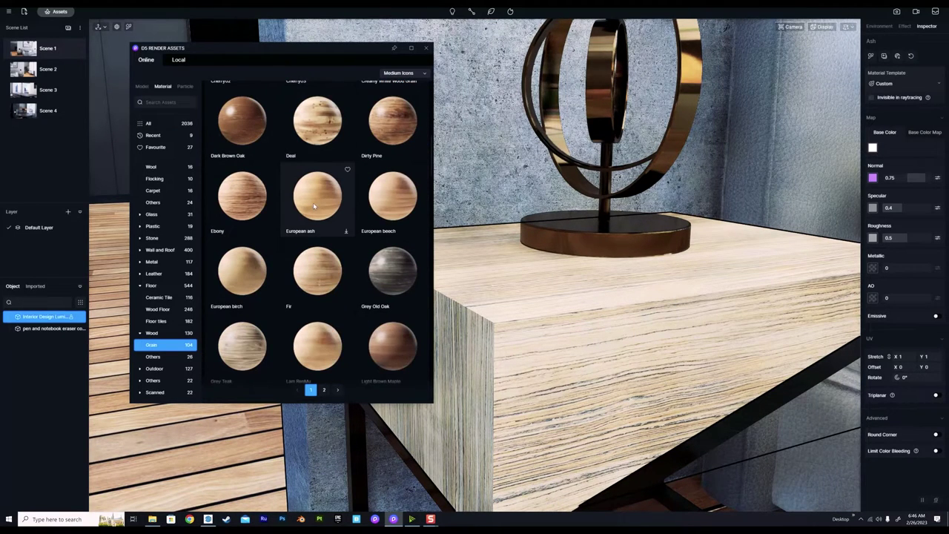
scroll(316, 246, "down", 1)
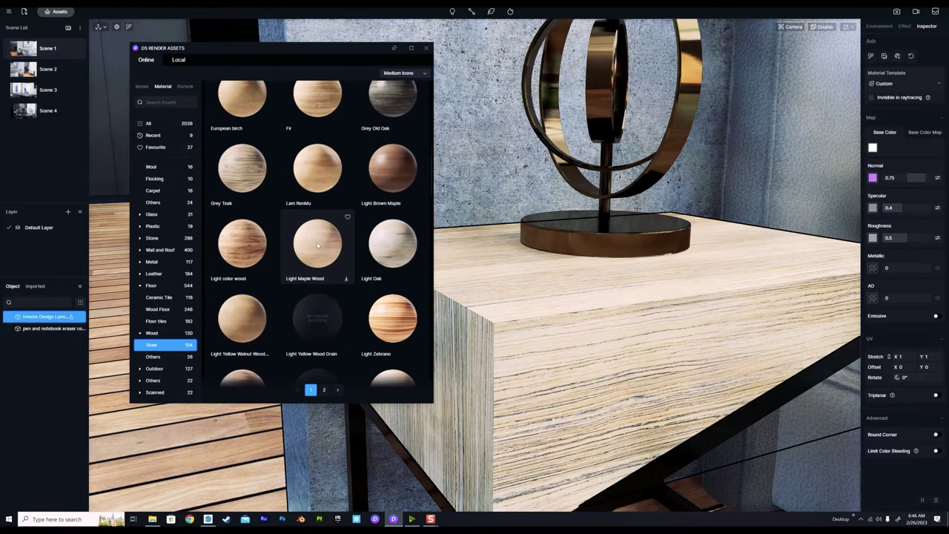
left_click(239, 249)
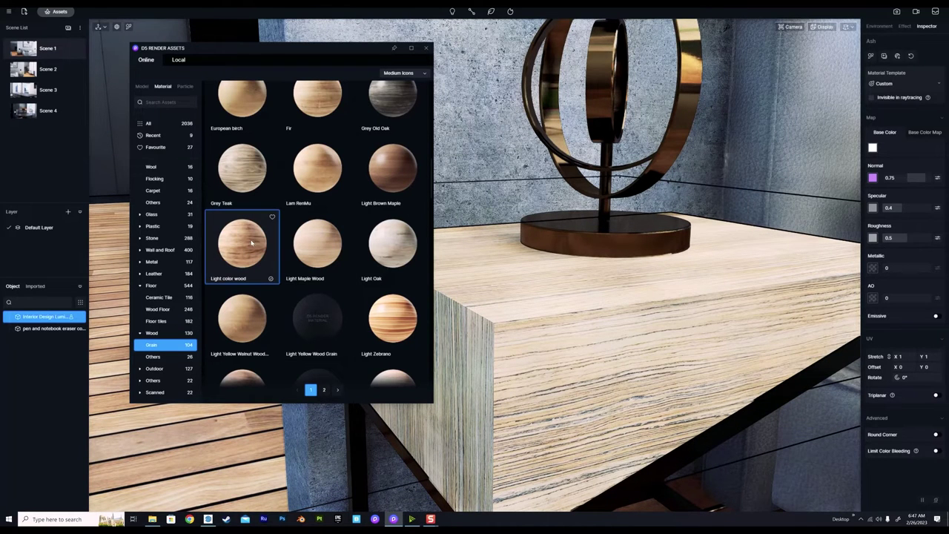
left_click_drag(519, 269, 629, 318)
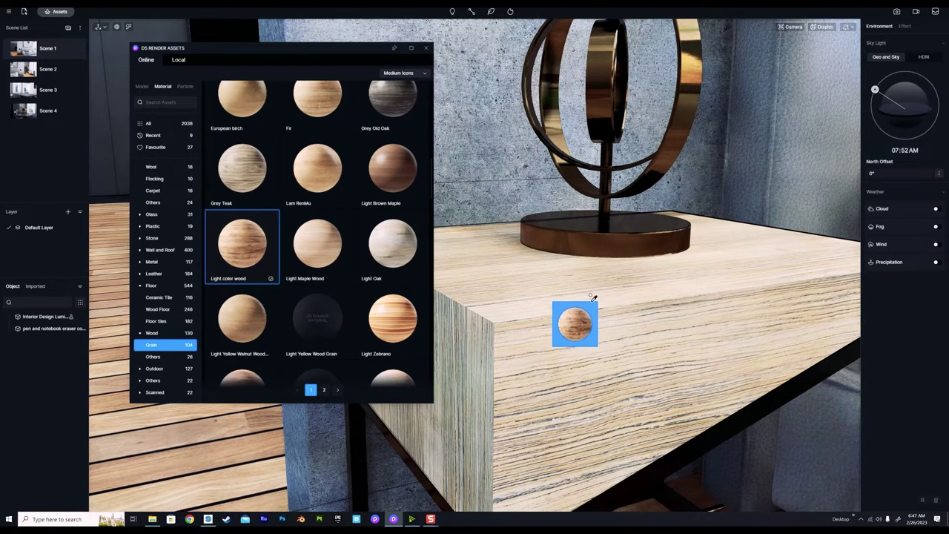
left_click_drag(614, 277, 598, 296)
- Turn on triplanar mapping for the bedside table's Light color wood material
left_click(936, 395)
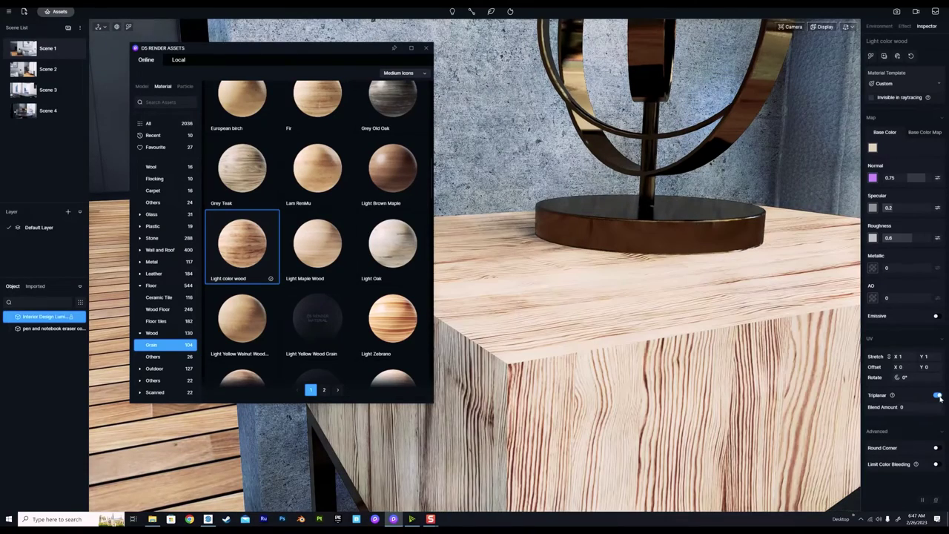
right_click_drag(642, 354, 556, 331)
scroll(523, 329, "down", 5)
scroll(605, 315, "up", 1)
scroll(606, 317, "up", 10)
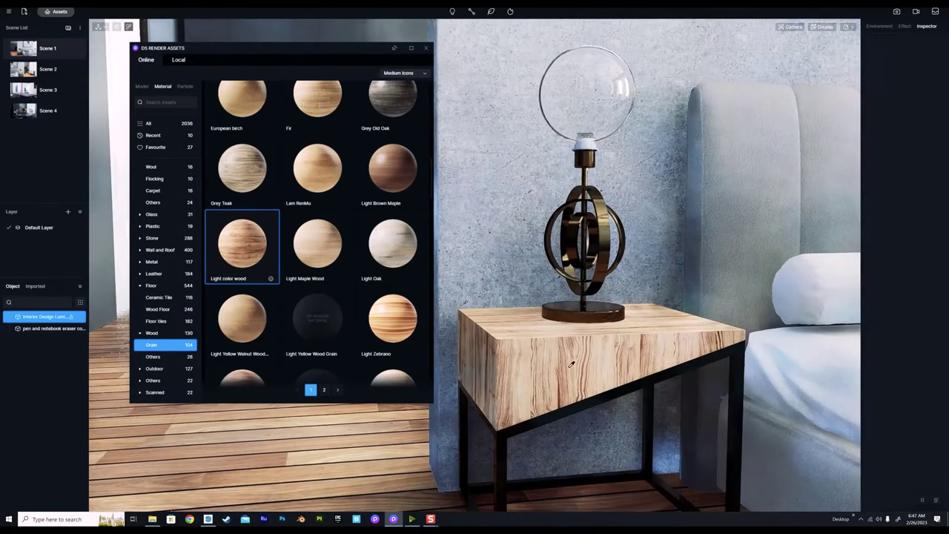
- Enable Round Corner on the bedside table's wood material and on the black metal of its frame
key("w")
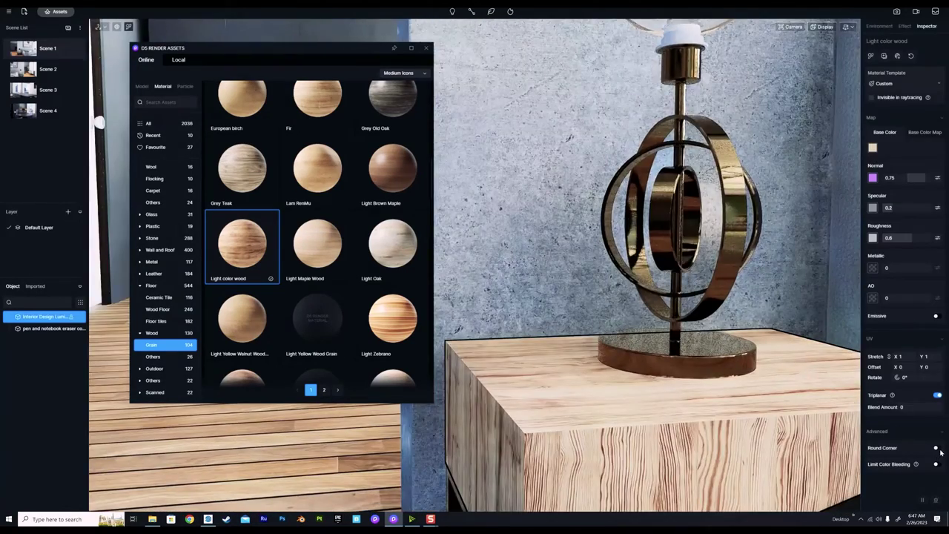
left_click(936, 448)
key("w")
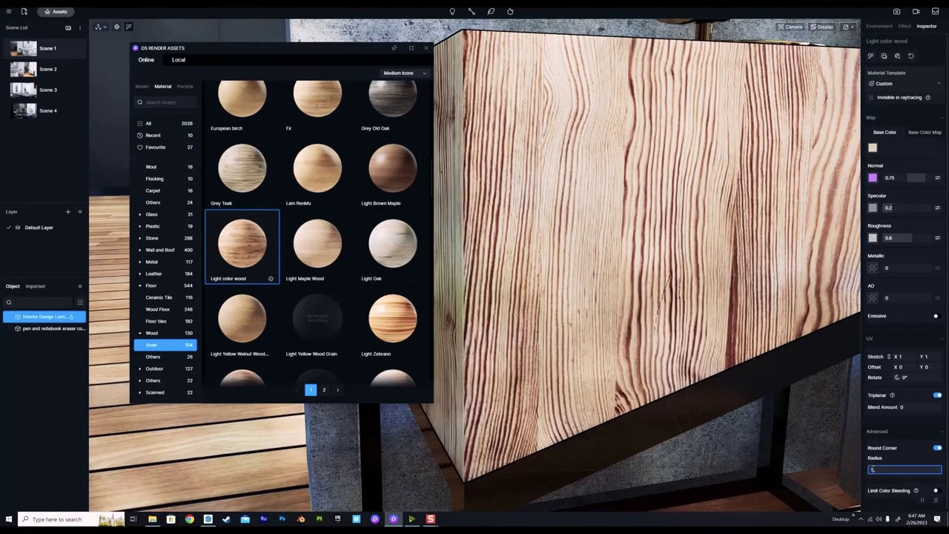
left_click(731, 375)
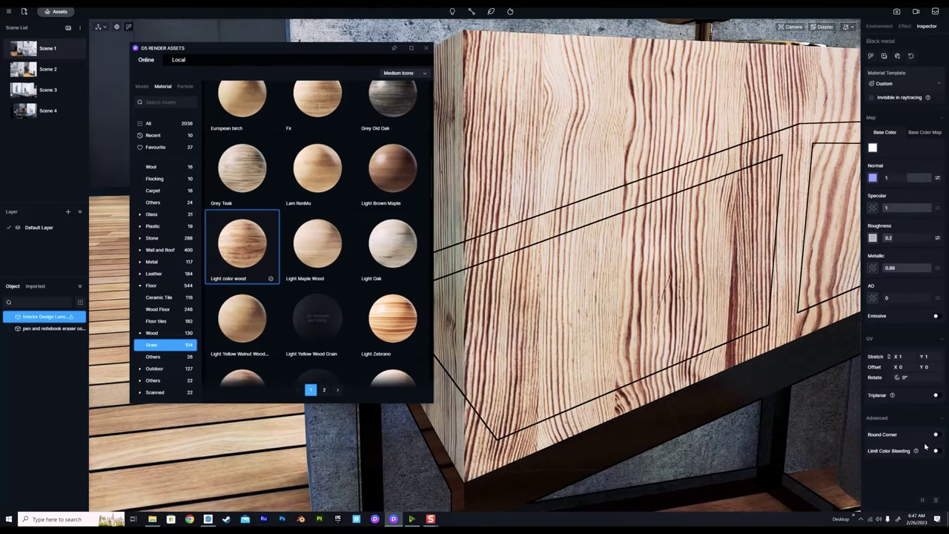
left_click(936, 435)
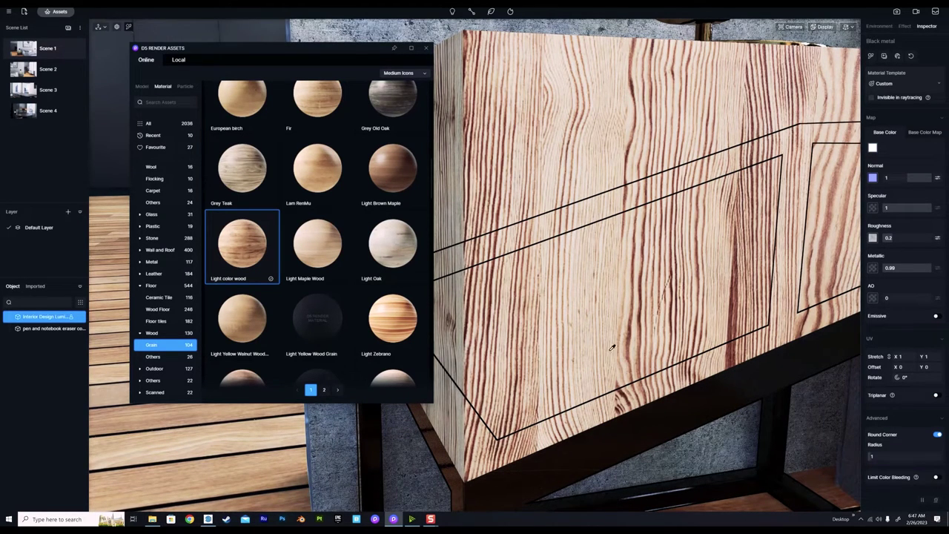
- Pick the bedside table's wood again and set its linked UV stretch to 1.14 in X and Y
scroll(544, 290, "down", 5)
left_click(586, 267)
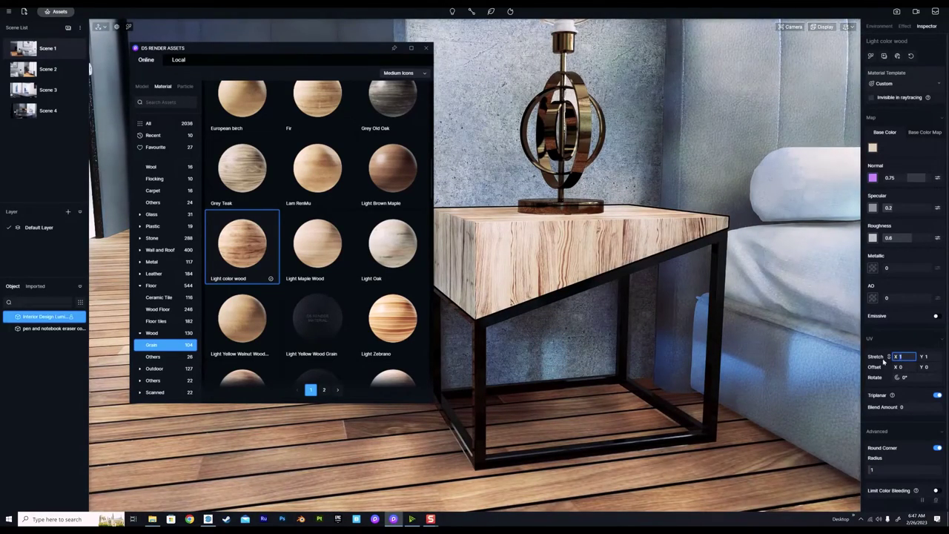
left_click_drag(899, 357, 893, 357)
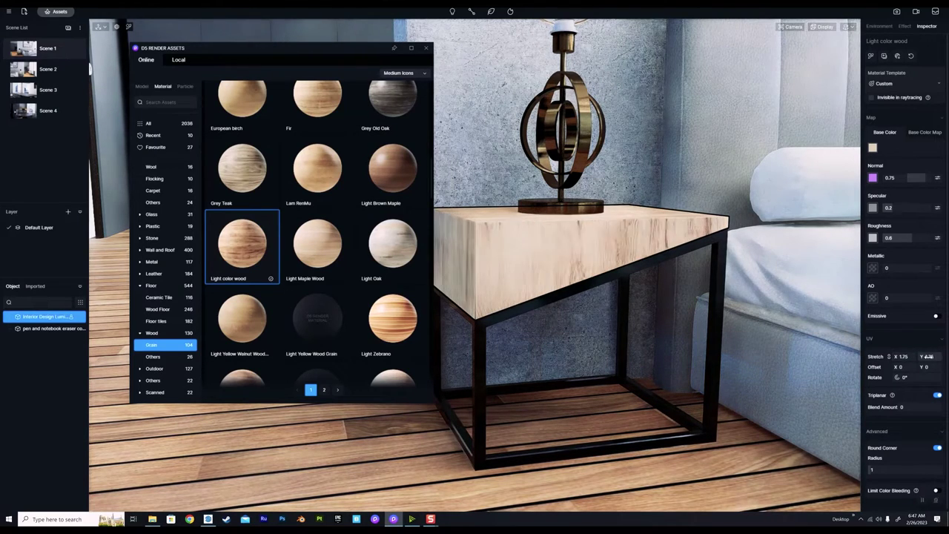
left_click_drag(946, 356, 918, 357)
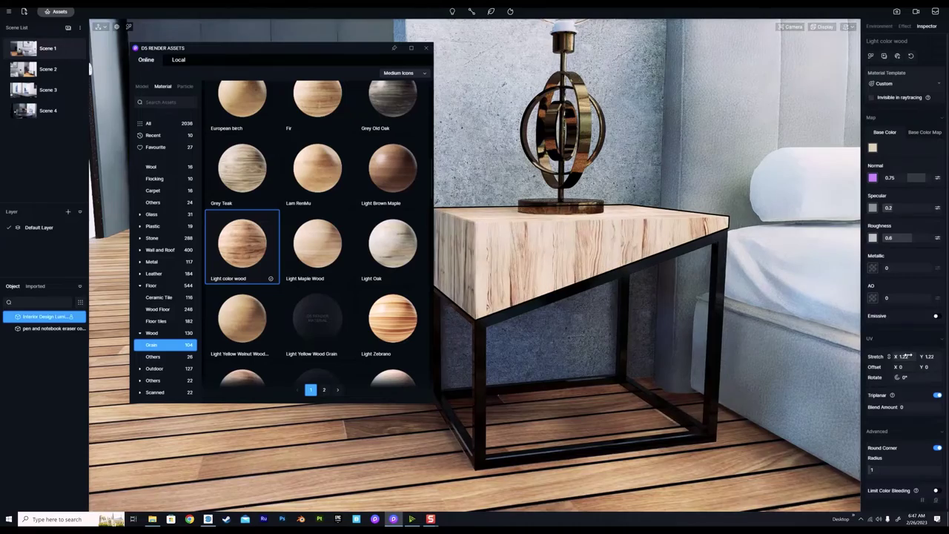
scroll(786, 353, "down", 5)
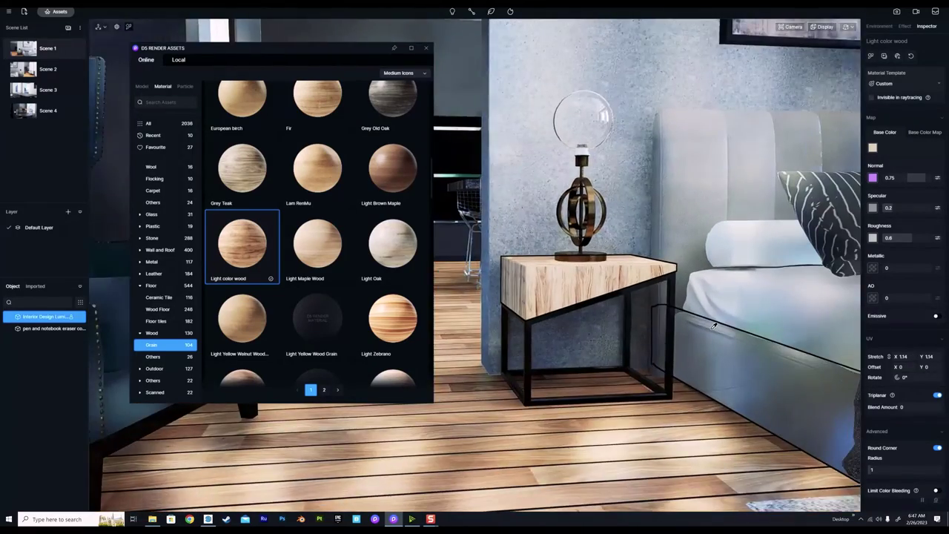
middle_click_drag(786, 354, 690, 328)
scroll(691, 327, "down", 5)
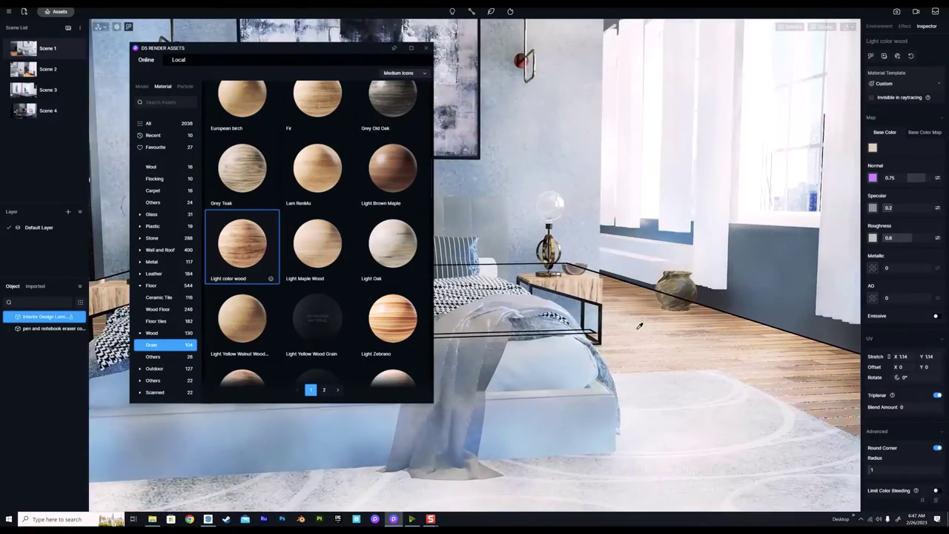
- Look through the favourite materials for a paint for the kitchen and bedroom walls
scroll(568, 256, "up", 3)
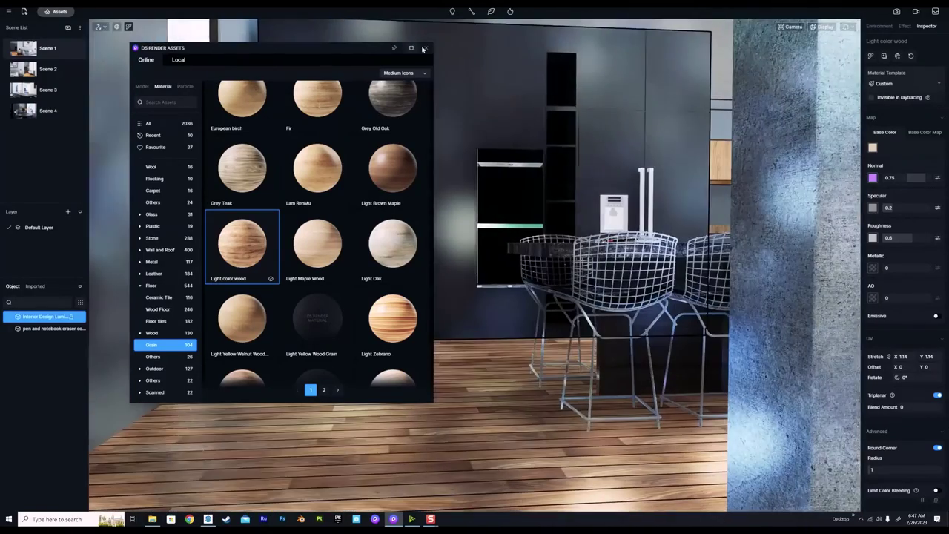
left_click(425, 48)
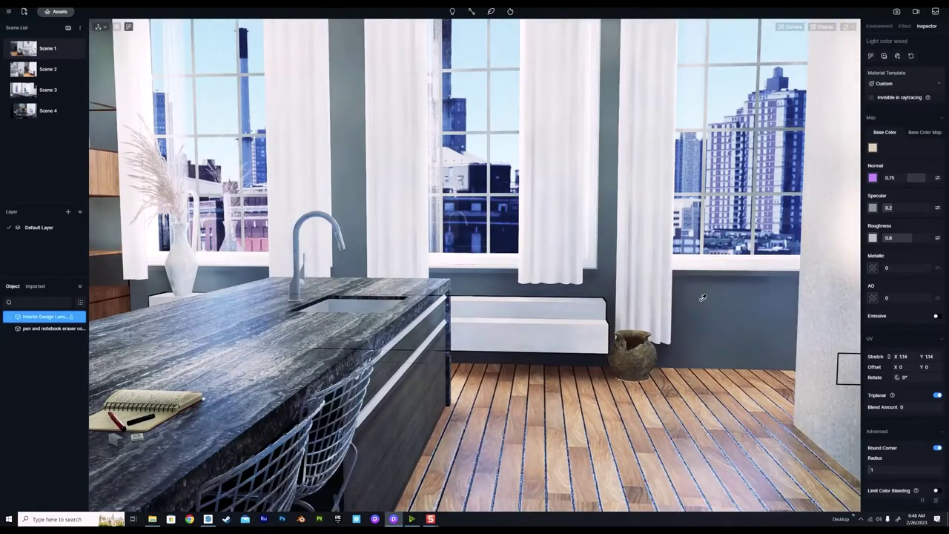
right_click_drag(703, 299, 170, 185)
mouse_move(578, 185)
right_mouse_down()
mouse_move(360, 86)
mouse_move(307, 126)
mouse_move(522, 209)
mouse_move(468, 191)
mouse_move(512, 223)
mouse_move(307, 191)
mouse_move(576, 202)
right_mouse_up()
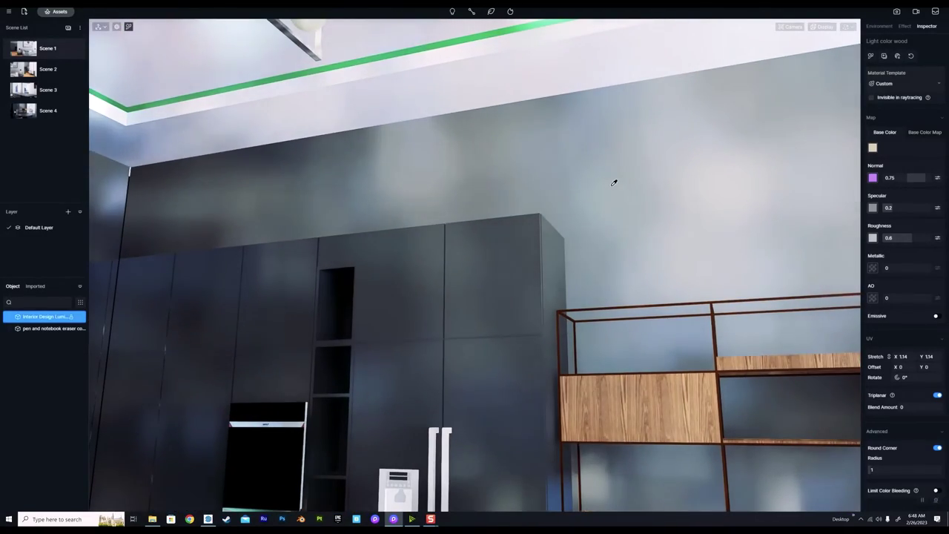
key("m")
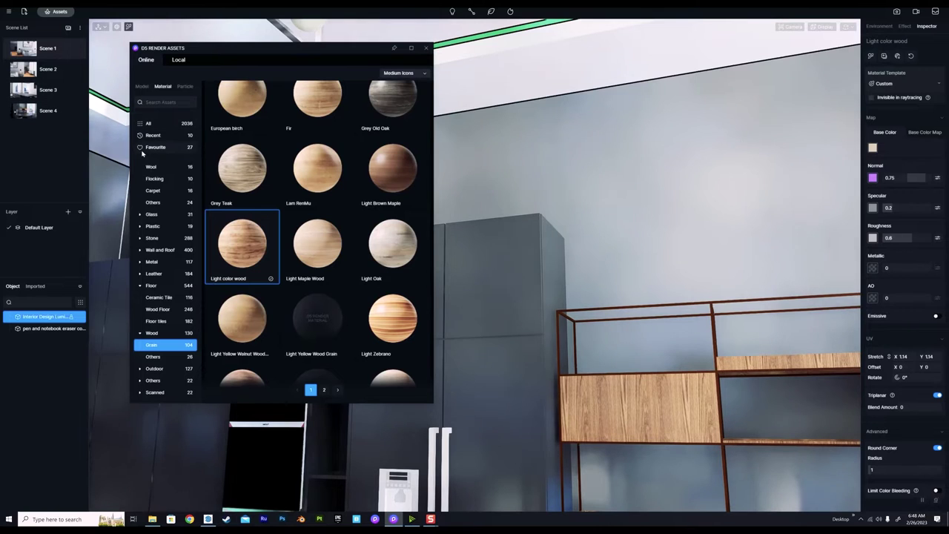
left_click(153, 149)
right_click_drag(771, 236, 667, 270)
scroll(400, 209, "down", 5)
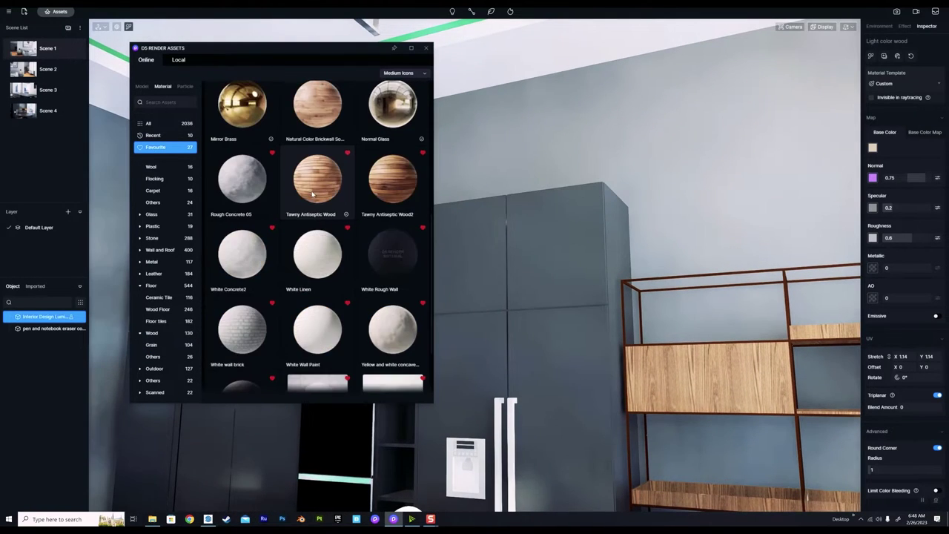
scroll(356, 215, "down", 3)
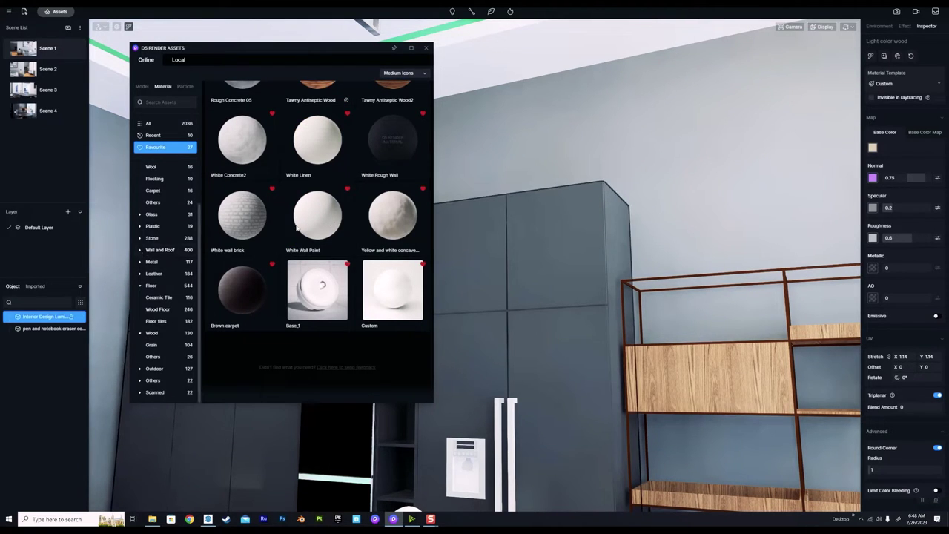
scroll(504, 244, "up", 1)
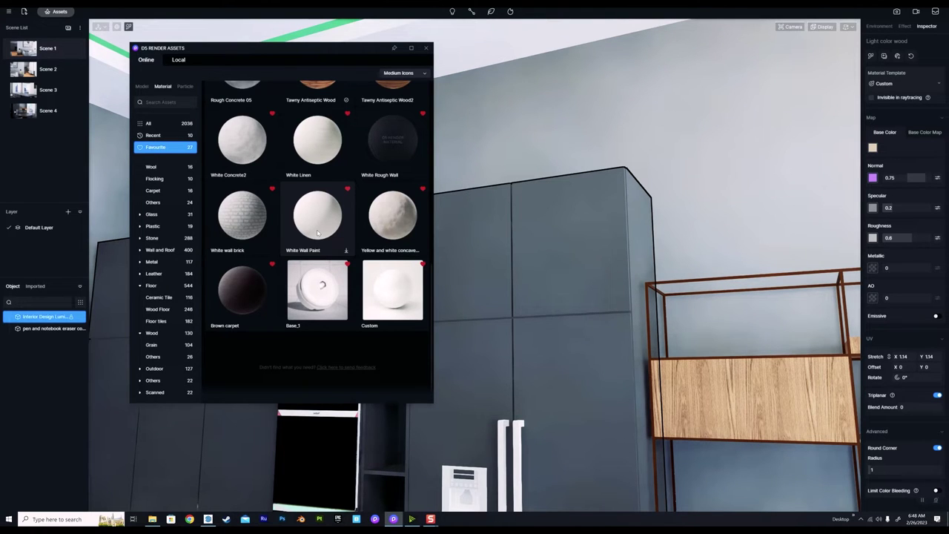
- Download White Wall Paint and apply it to the wall above the kitchen cabinets and shelving
left_click(317, 232)
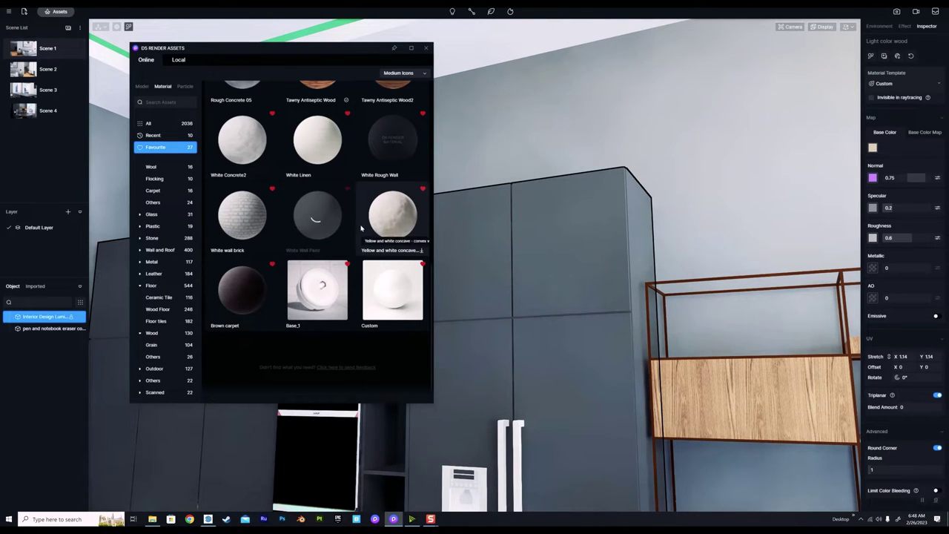
left_click_drag(314, 228, 743, 143)
left_click(725, 172)
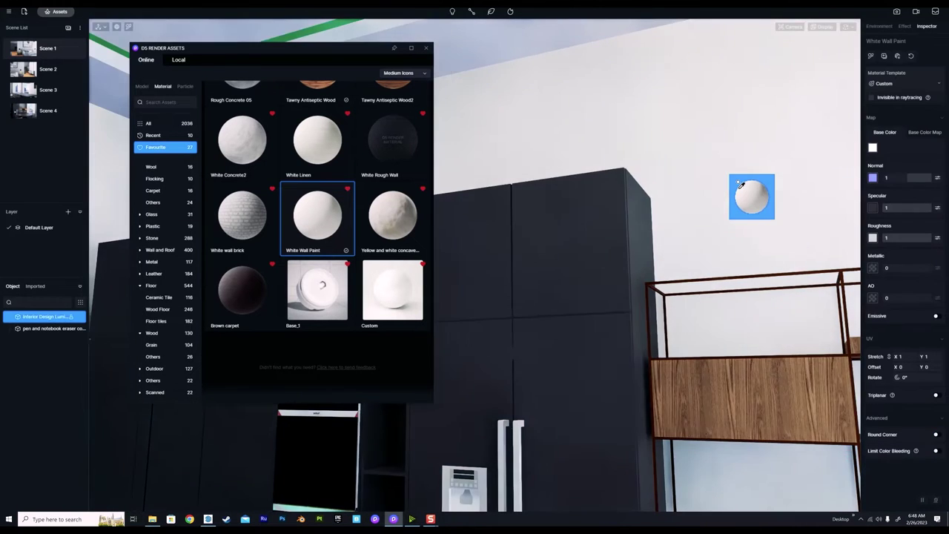
- Darken the base color of the wall's White Wall Paint to near black
mouse_move(768, 223)
right_mouse_down()
mouse_move(625, 170)
mouse_move(614, 146)
mouse_move(843, 193)
right_mouse_up()
scroll(749, 198, "up", 2)
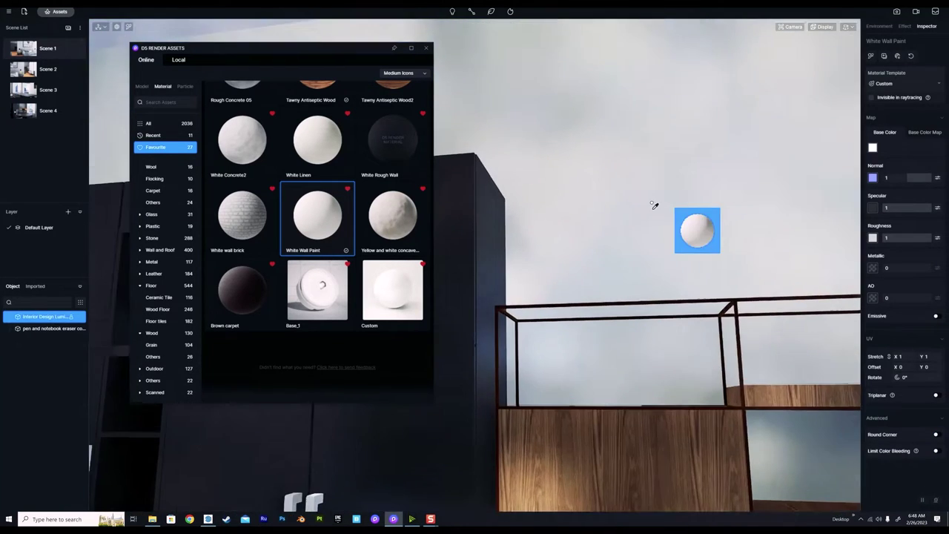
right_click_drag(636, 206, 775, 220)
scroll(660, 199, "up", 3)
left_click_drag(675, 194, 897, 149)
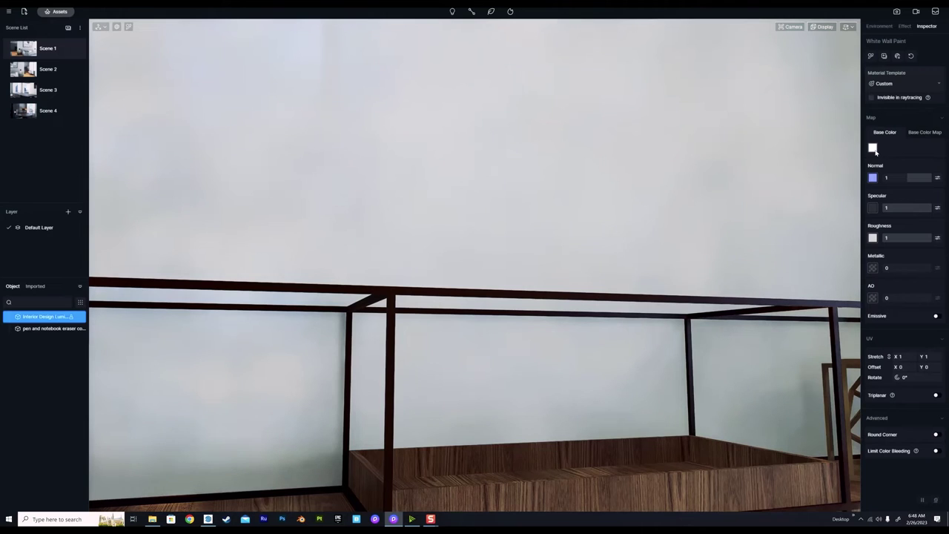
left_click(873, 148)
left_click_drag(872, 197, 868, 204)
- Pick up the wall beside the armchair and set its paint's base color to dark gray 323232
scroll(371, 280, "down", 3)
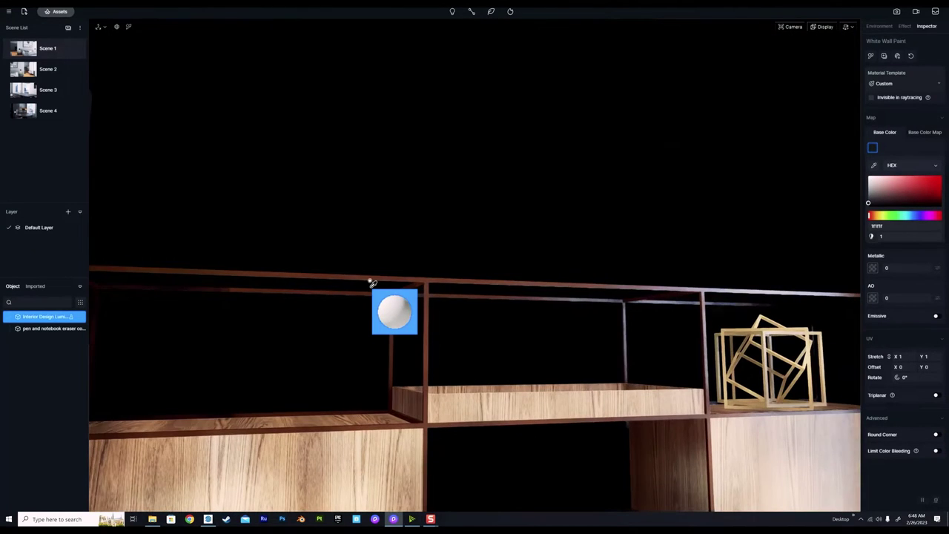
right_click_drag(523, 334, 376, 345)
scroll(377, 346, "down", 6)
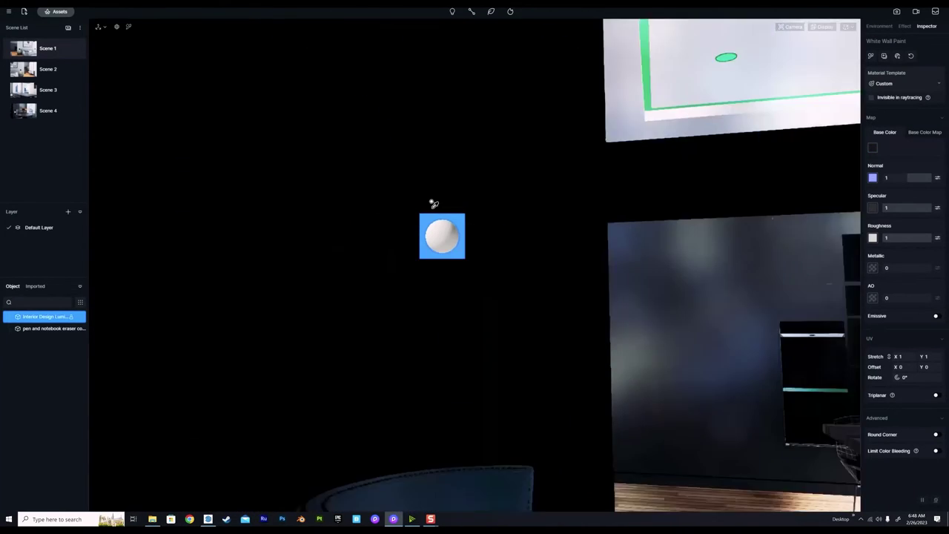
right_click_drag(432, 201, 349, 218)
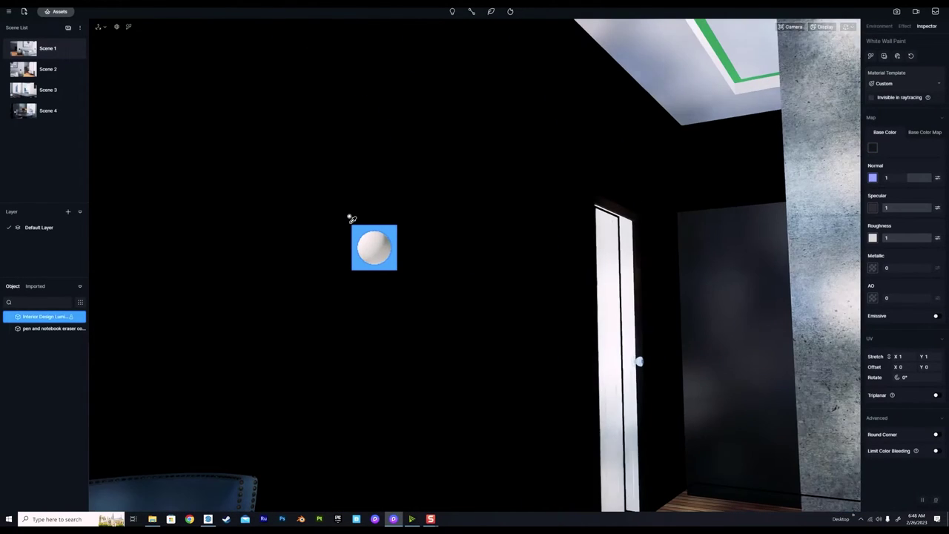
left_click(434, 257)
left_click(434, 256)
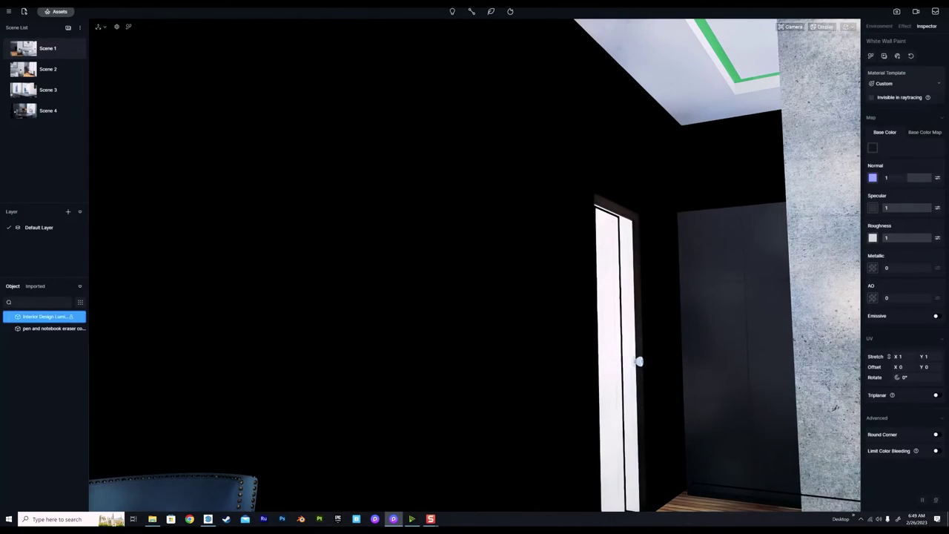
left_click(873, 149)
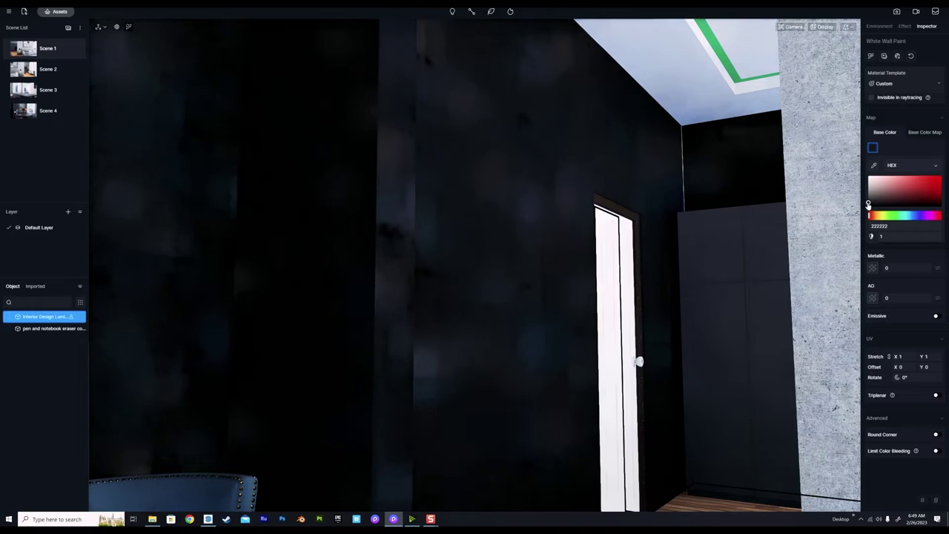
left_click_drag(868, 203, 868, 202)
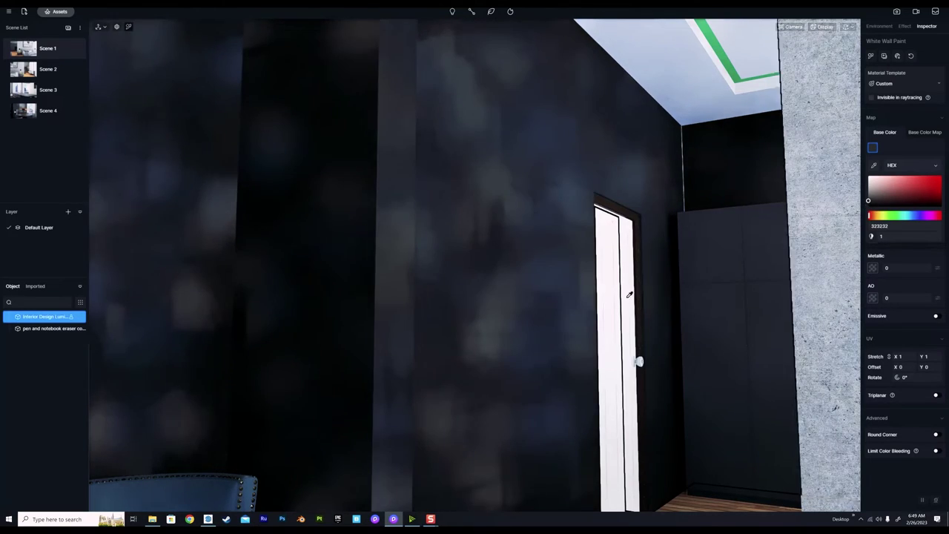
- Examine the dark walls together with the bed, bedside tables and concrete wall from several angles
right_click_drag(629, 294, 803, 383)
scroll(803, 384, "down", 3)
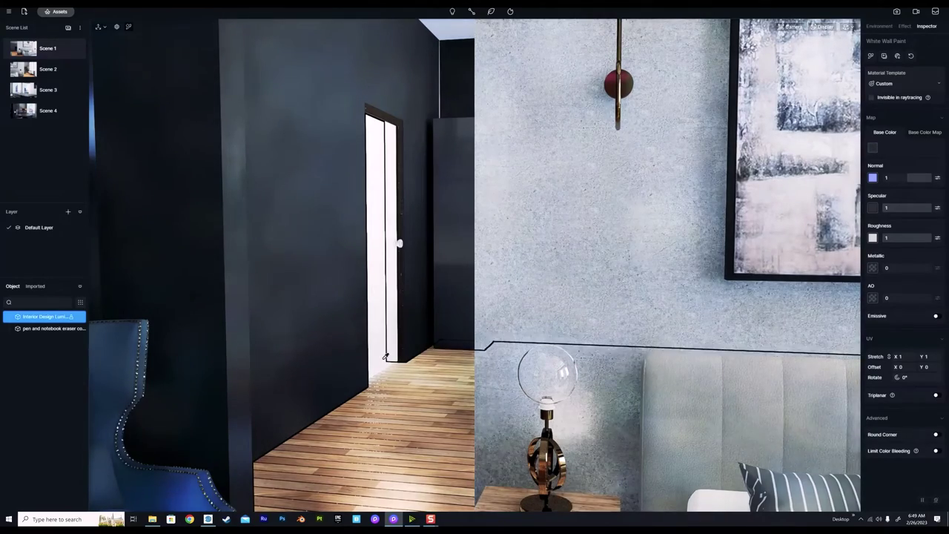
scroll(687, 356, "down", 3)
right_click_drag(521, 310, 588, 302)
key("q")
key("w")
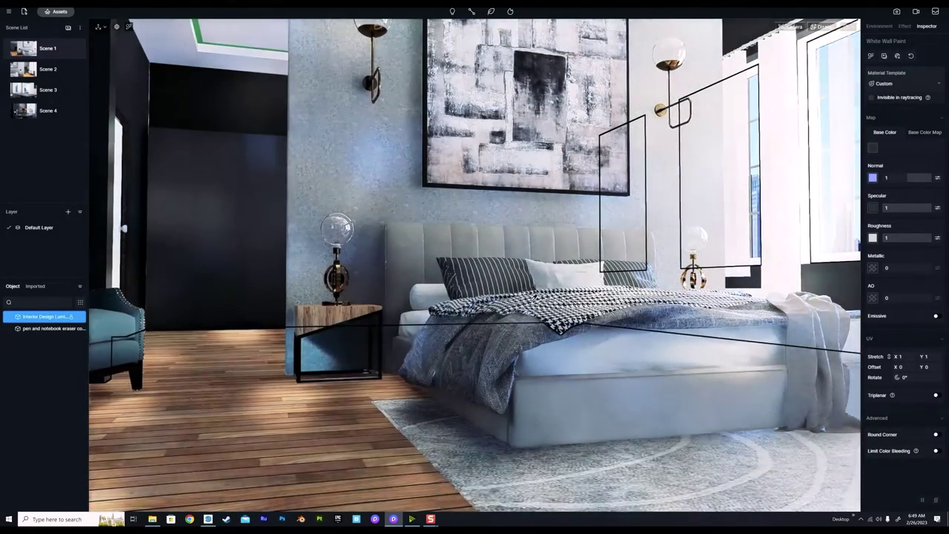
right_click_drag(535, 297, 474, 279)
key("e")
right_click_drag(718, 279, 672, 326)
scroll(671, 330, "up", 5)
scroll(677, 330, "down", 5)
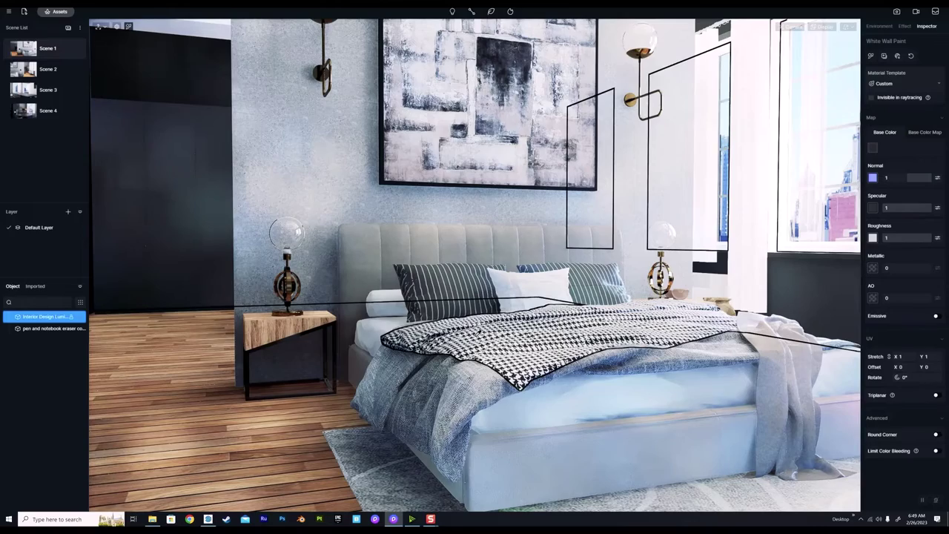
middle_click_drag(340, 336, 337, 335)
right_click_drag(336, 335, 387, 317)
key("w")
key("w")
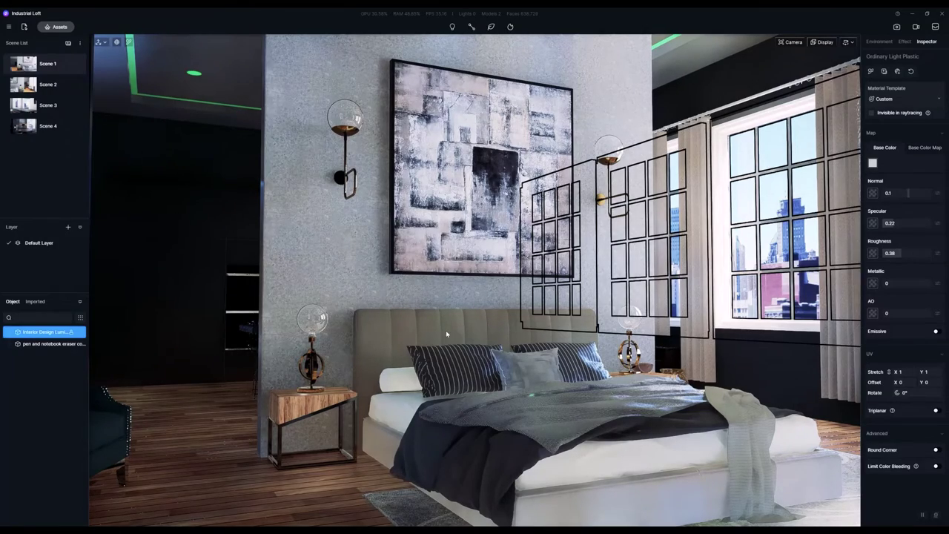
- Inspect the cloth material of the curtains at the tall windows
right_click_drag(433, 320, 561, 328)
mouse_move(479, 343)
right_mouse_down()
mouse_move(227, 336)
mouse_move(521, 346)
mouse_move(470, 316)
mouse_move(415, 317)
mouse_move(556, 381)
mouse_move(696, 408)
mouse_move(352, 343)
mouse_move(578, 318)
mouse_move(390, 284)
mouse_move(323, 253)
mouse_move(320, 222)
mouse_move(2, 208)
right_mouse_up()
mouse_move(519, 345)
right_mouse_down()
mouse_move(120, 335)
mouse_move(8, 364)
right_mouse_up()
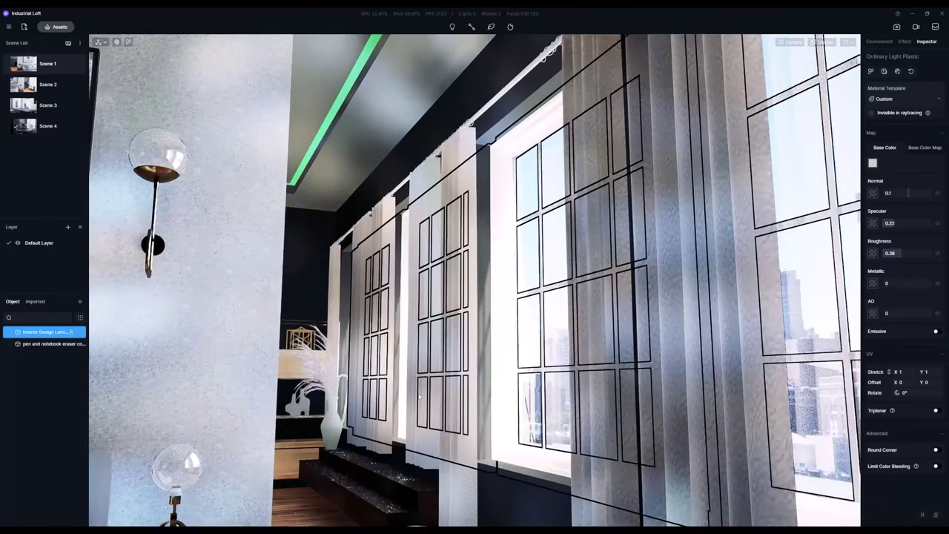
mouse_move(519, 368)
right_mouse_down()
mouse_move(401, 463)
mouse_move(316, 421)
mouse_move(422, 422)
mouse_move(718, 379)
right_mouse_up()
scroll(523, 305, "up", 3)
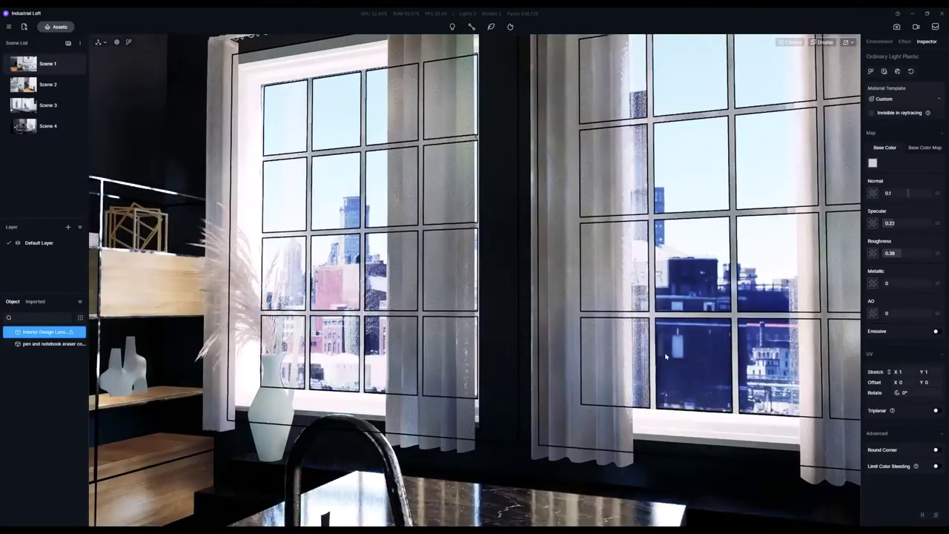
right_click_drag(665, 356, 481, 345)
scroll(481, 302, "up", 3)
left_click(495, 311)
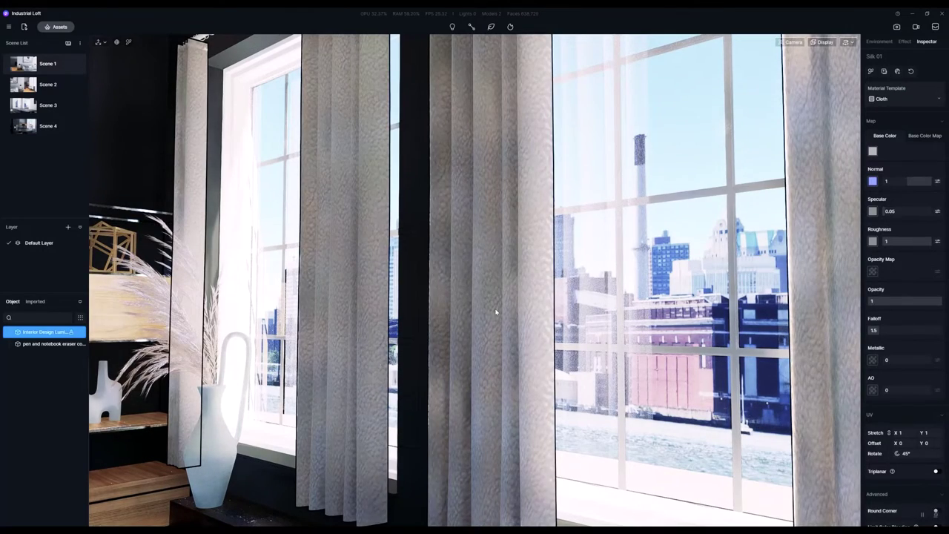
- Inspect the material of the tall vase standing by the window
right_click_drag(421, 312, 326, 334)
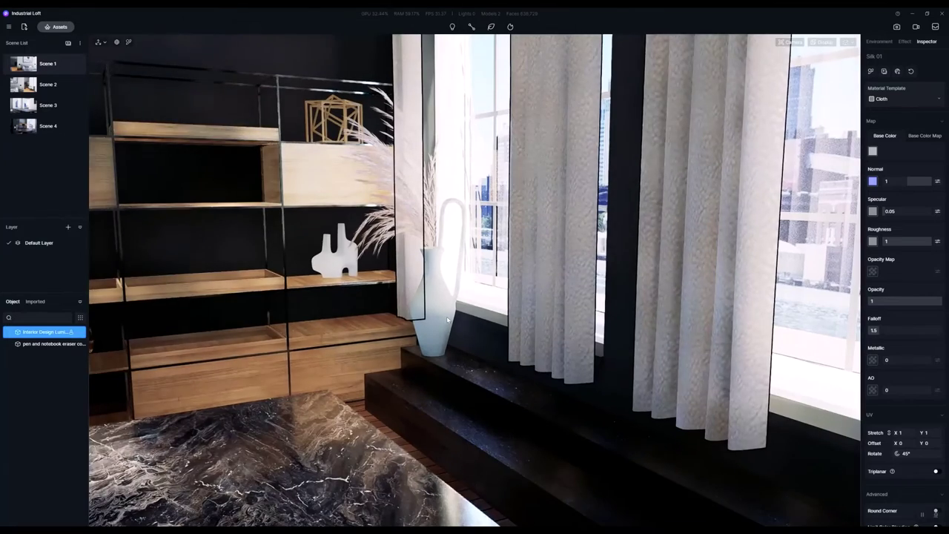
scroll(440, 303, "up", 2)
scroll(440, 303, "up", 3)
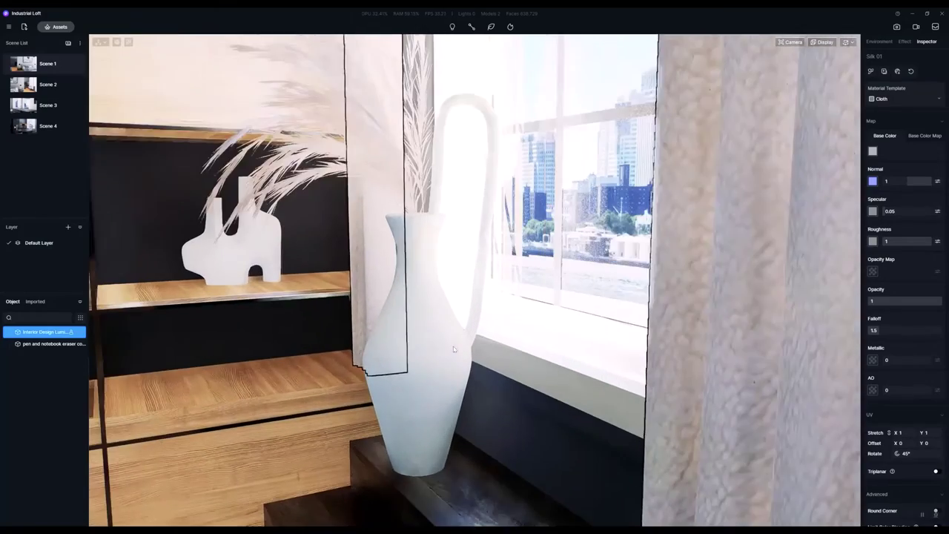
left_click(426, 358)
- Find Mirror Brass among the favourite materials and apply it to the geometric cube sculpture on the shelf
right_click_drag(427, 358, 397, 219)
scroll(395, 220, "down", 2)
key("m")
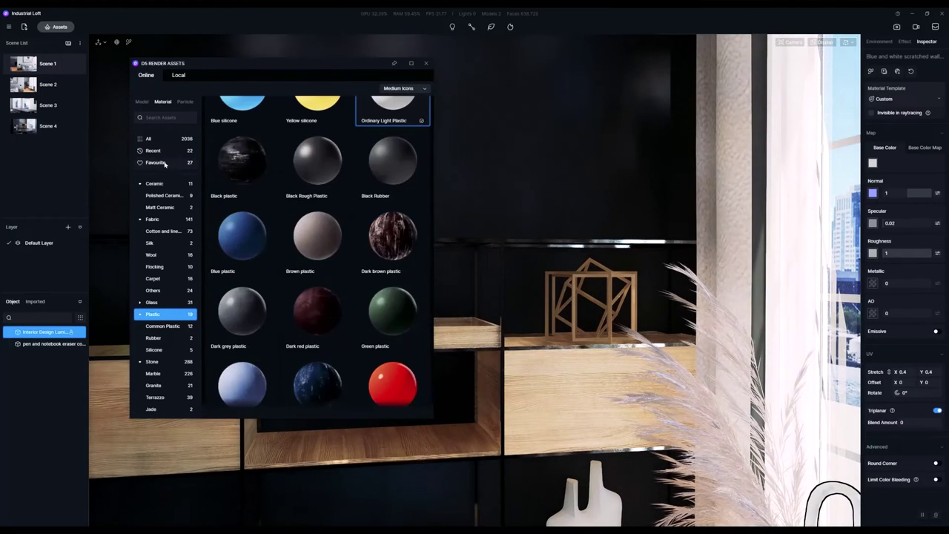
left_click(155, 163)
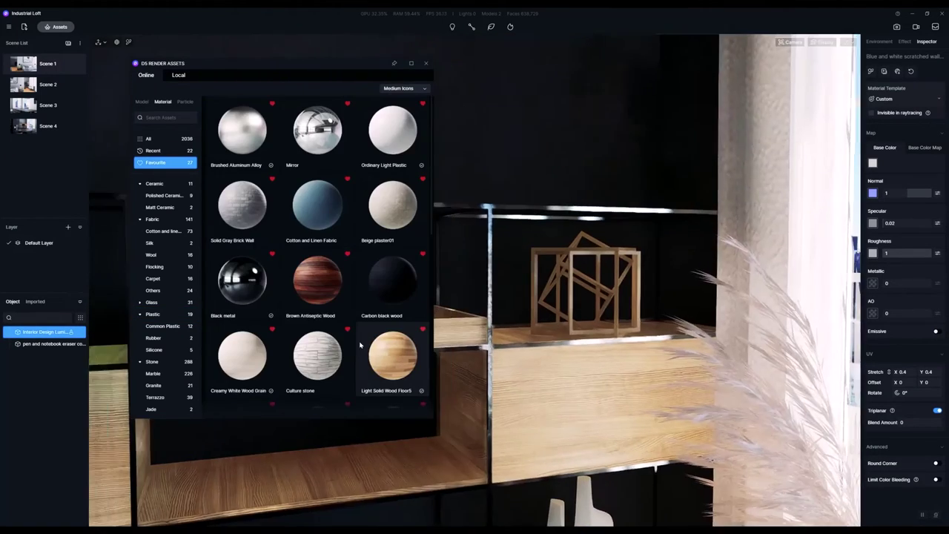
scroll(362, 343, "down", 3)
left_click_drag(242, 207, 653, 341)
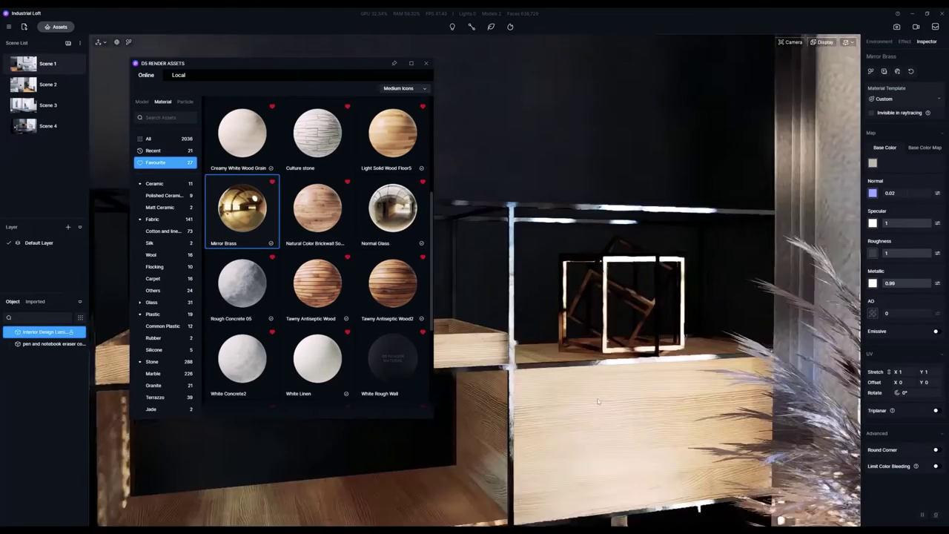
- Deselect the sculpture's material and show the Flowering Tree models in the online asset library
scroll(610, 424, "down", 5)
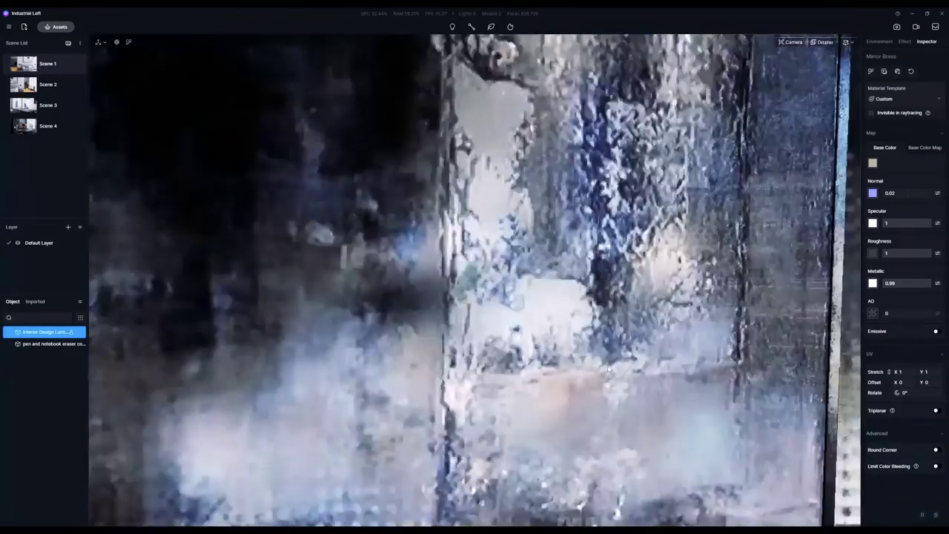
scroll(608, 369, "down", 5)
key("Escape")
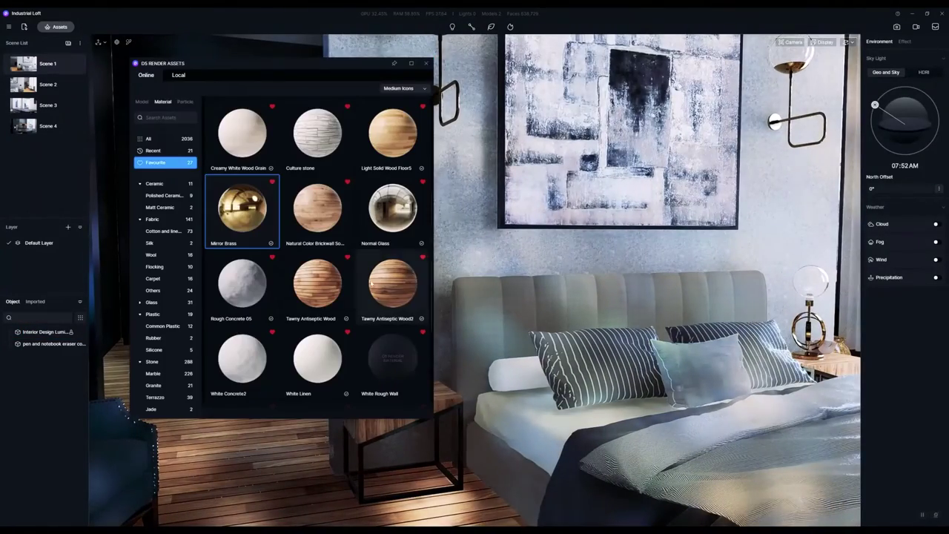
left_click(143, 105)
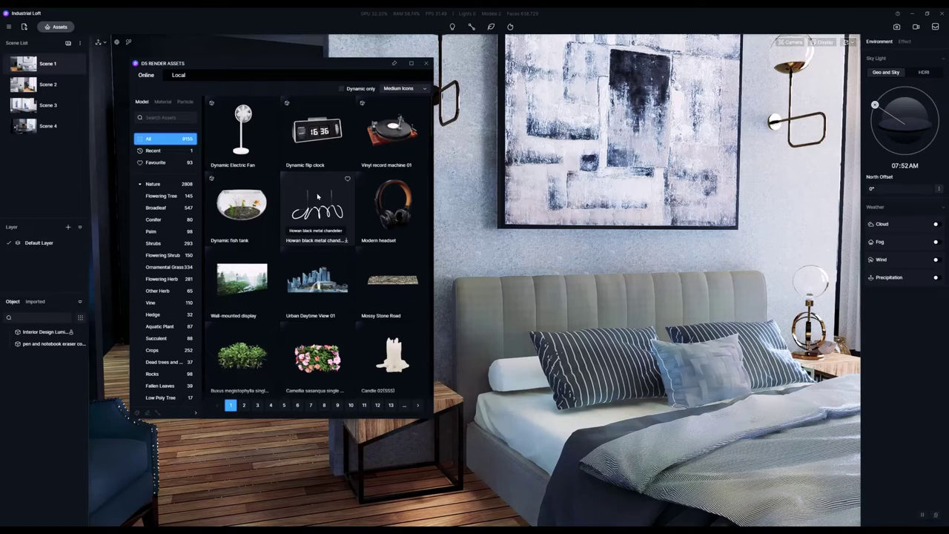
right_click_drag(640, 314, 456, 298)
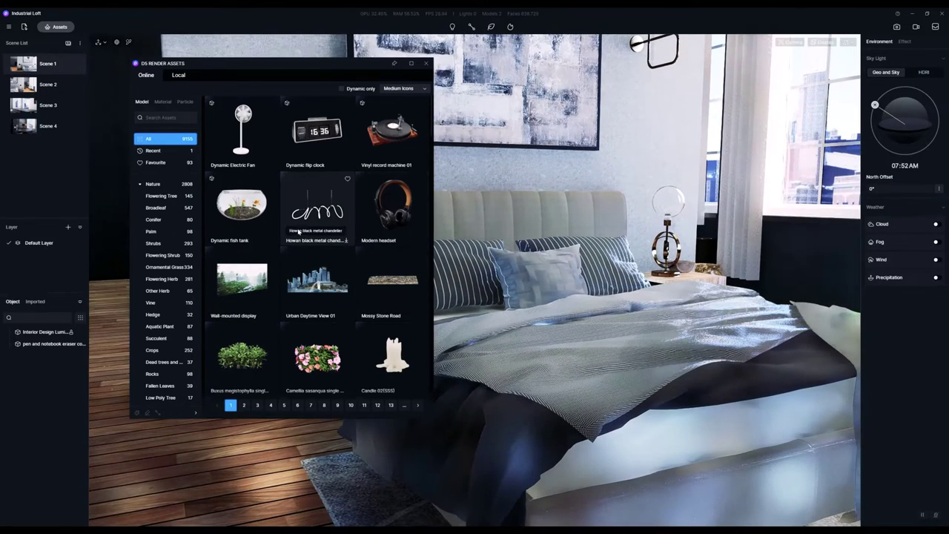
right_click_drag(711, 271, 765, 242)
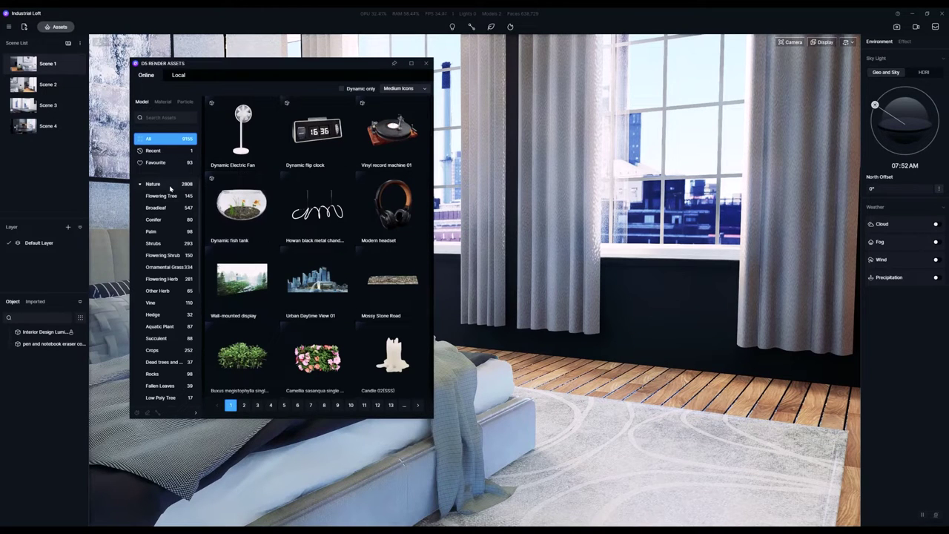
left_click(165, 196)
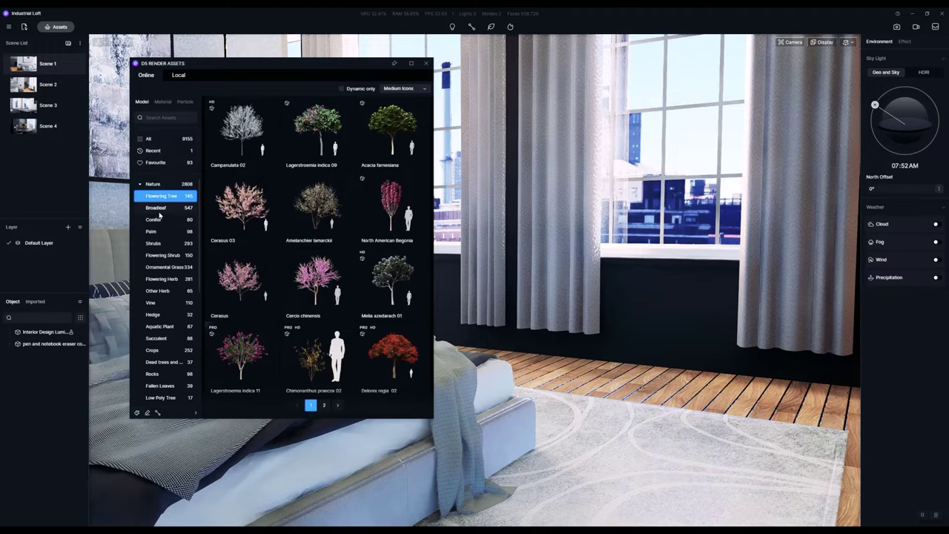
- Look through the Flowering Tree, Broadleaf, Conifer and Shrubs models in the Nature category of the online library
scroll(302, 238, "down", 4)
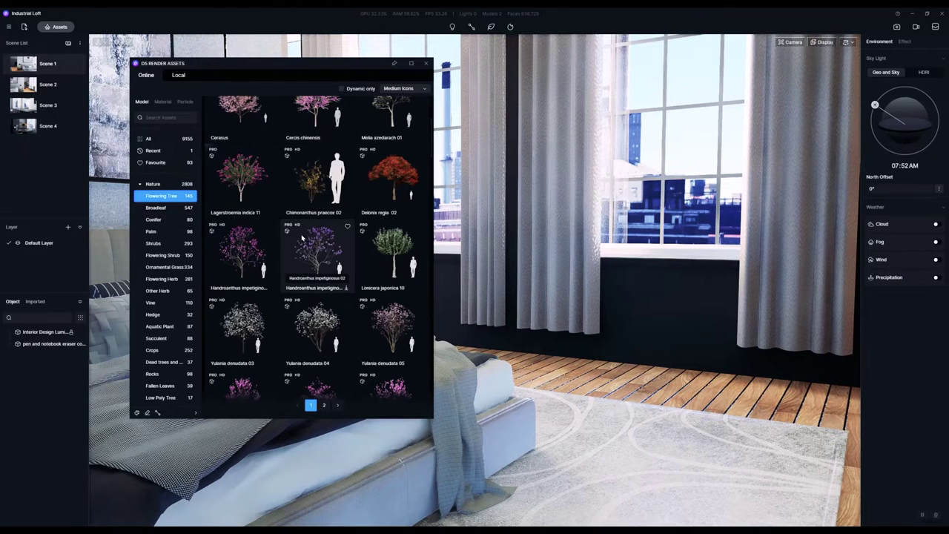
left_click(157, 208)
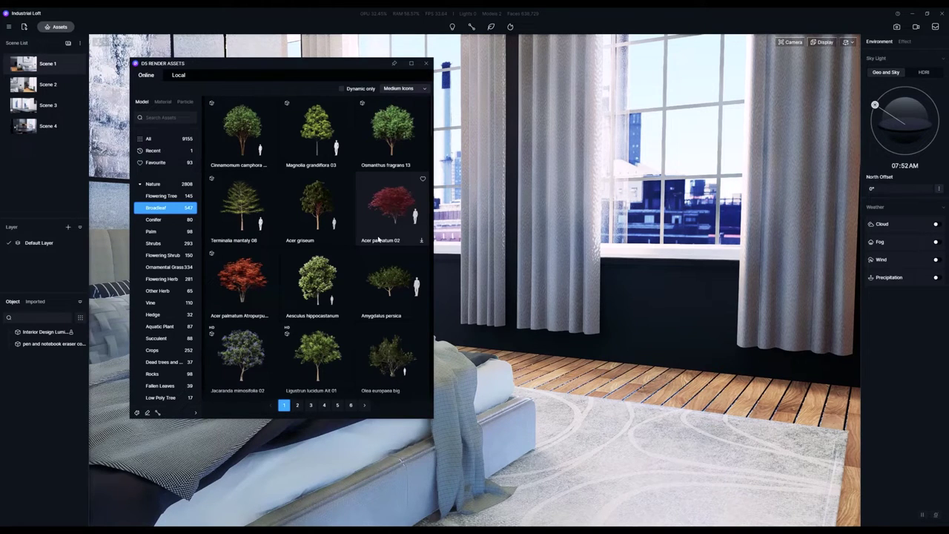
left_click(159, 220)
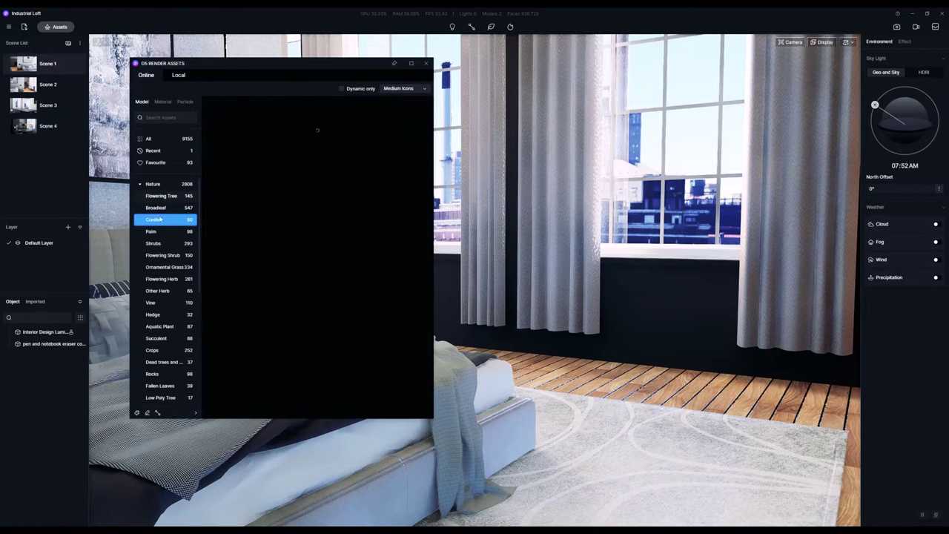
left_click(167, 245)
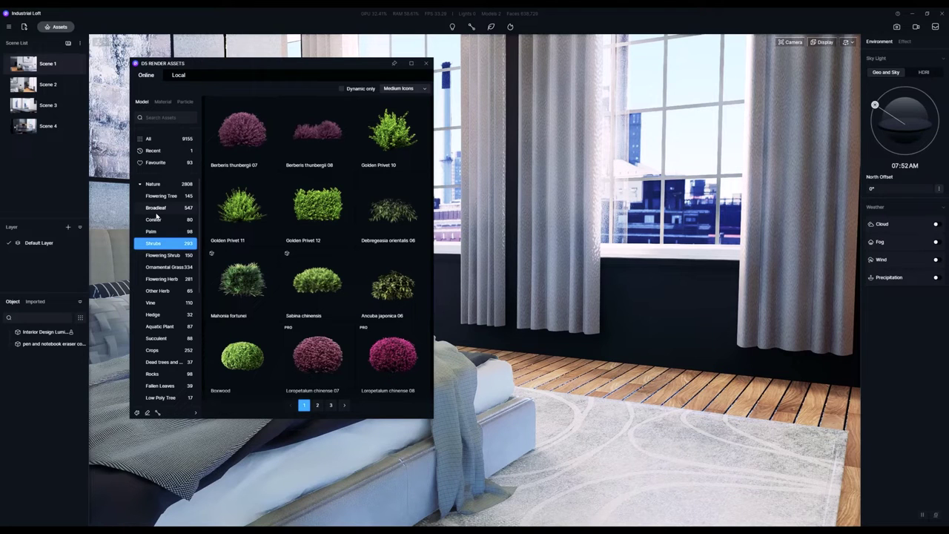
- Look through the favourite models, including the trees, plants and candle holders
left_click(158, 164)
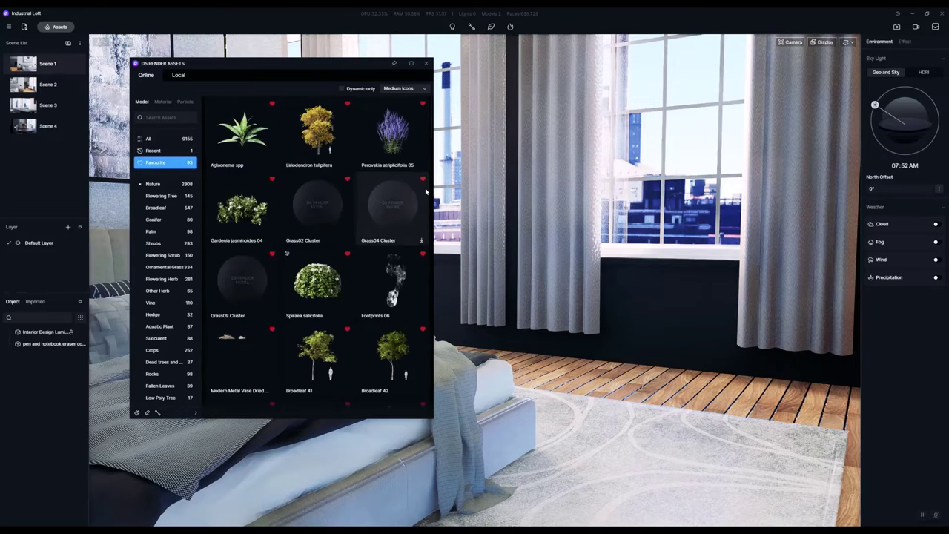
scroll(362, 278, "down", 1)
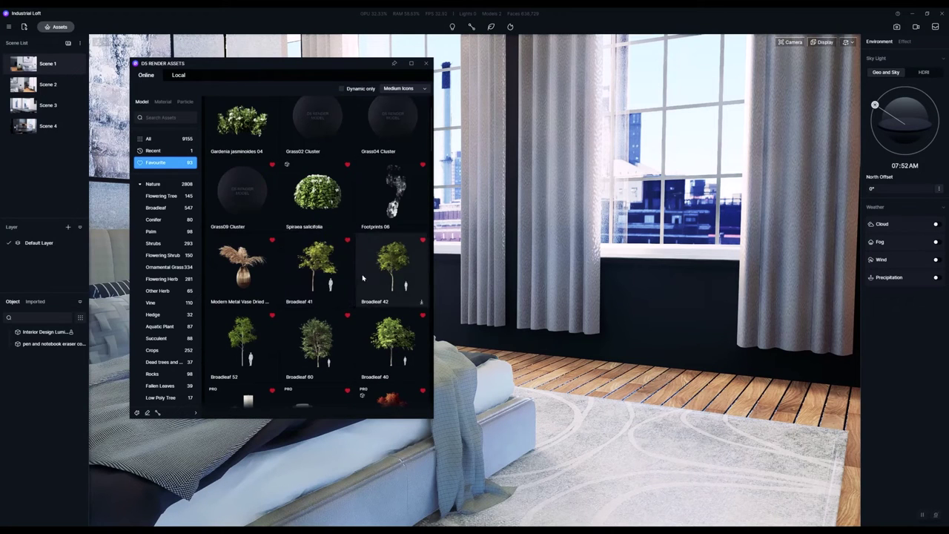
scroll(356, 301, "down", 2)
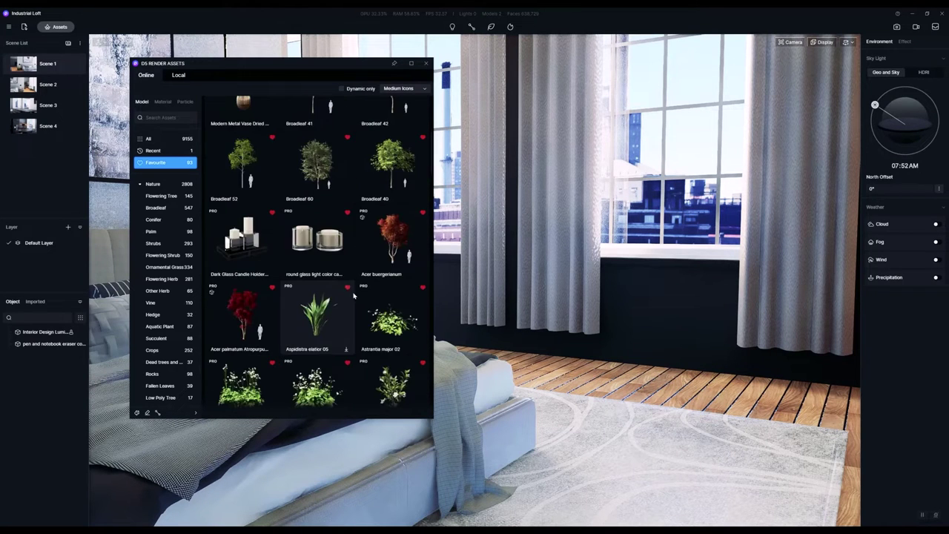
scroll(178, 348, "down", 2)
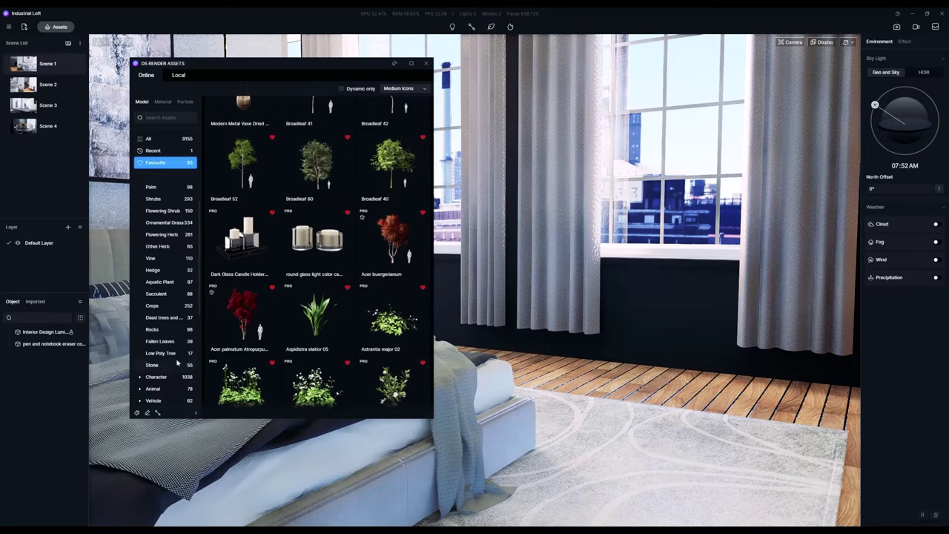
- Examine the Low Poly Tree models in the Nature category
left_click(179, 355)
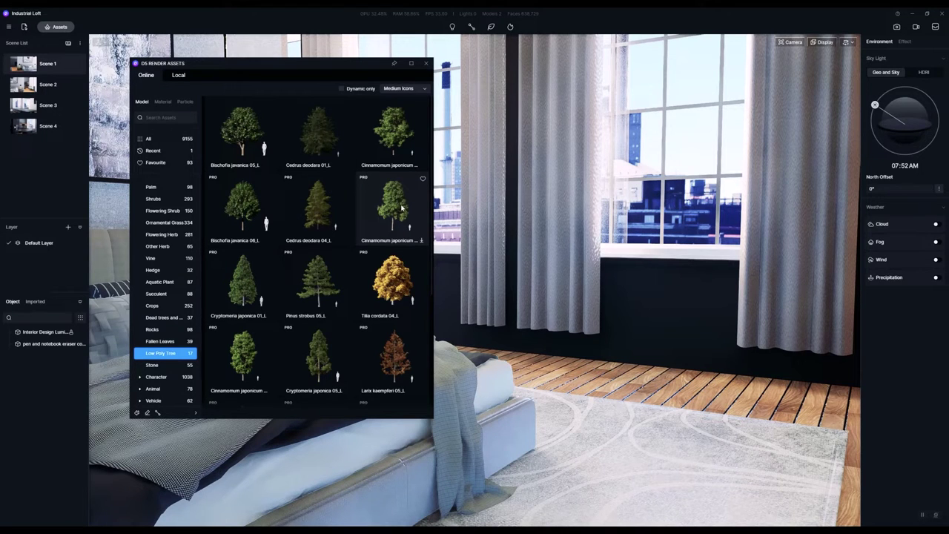
scroll(382, 205, "down", 1)
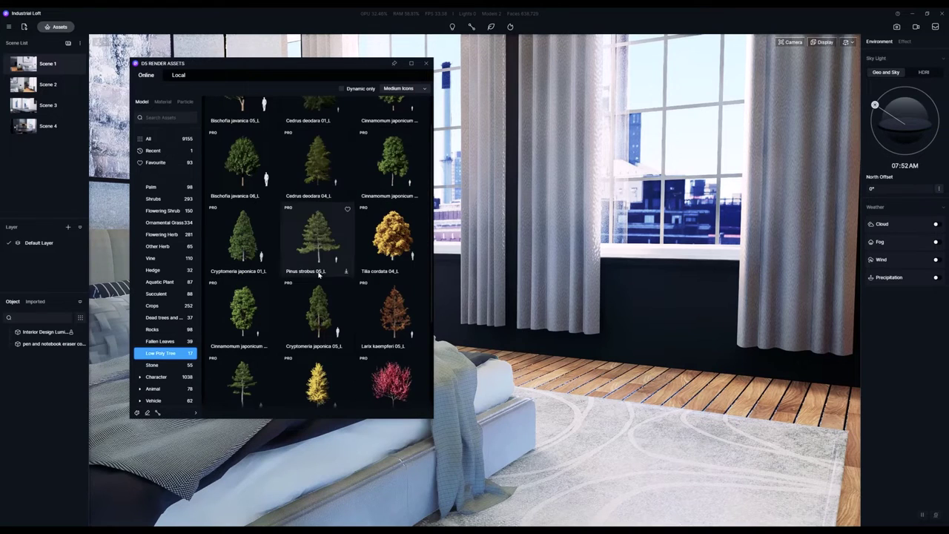
scroll(167, 221, "up", 1)
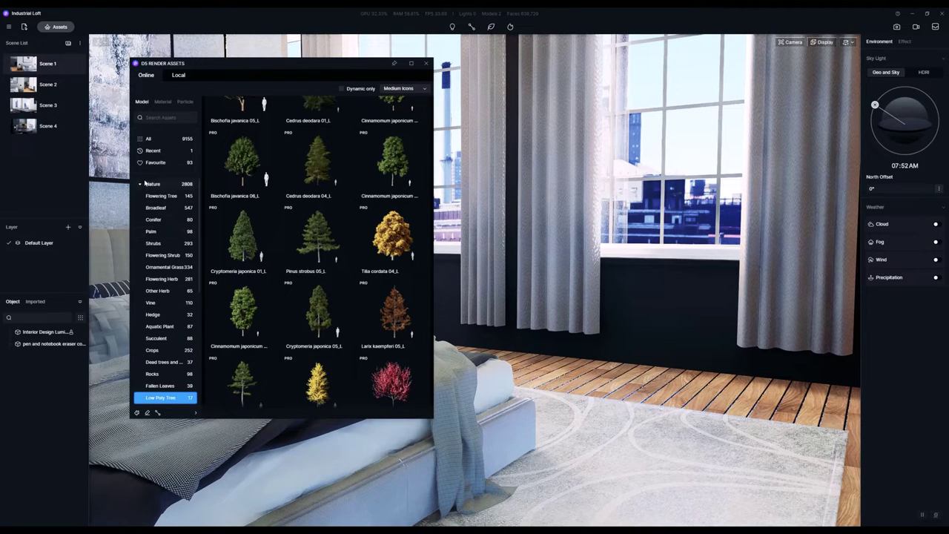
- Collapse the Nature category and look through the Sofa models under Furniture
left_click(139, 185)
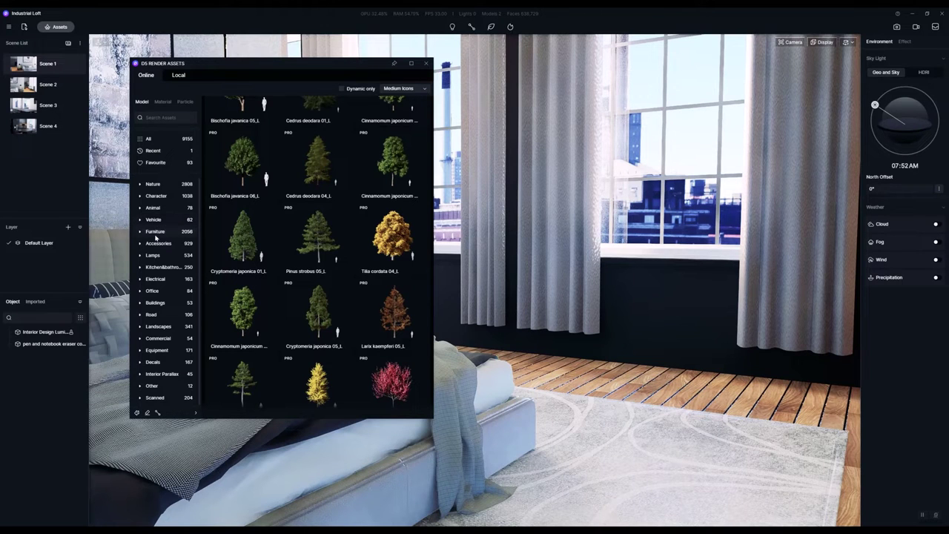
left_click(141, 232)
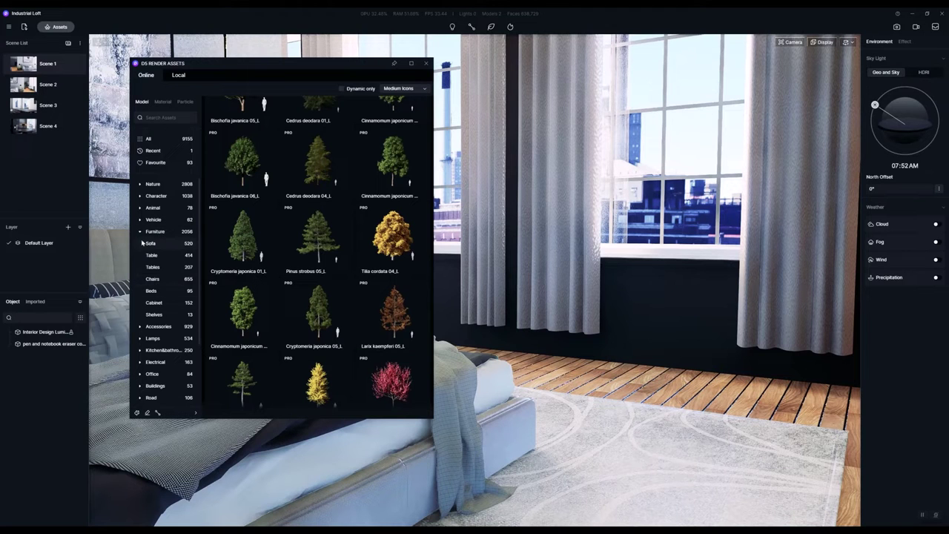
left_click(159, 244)
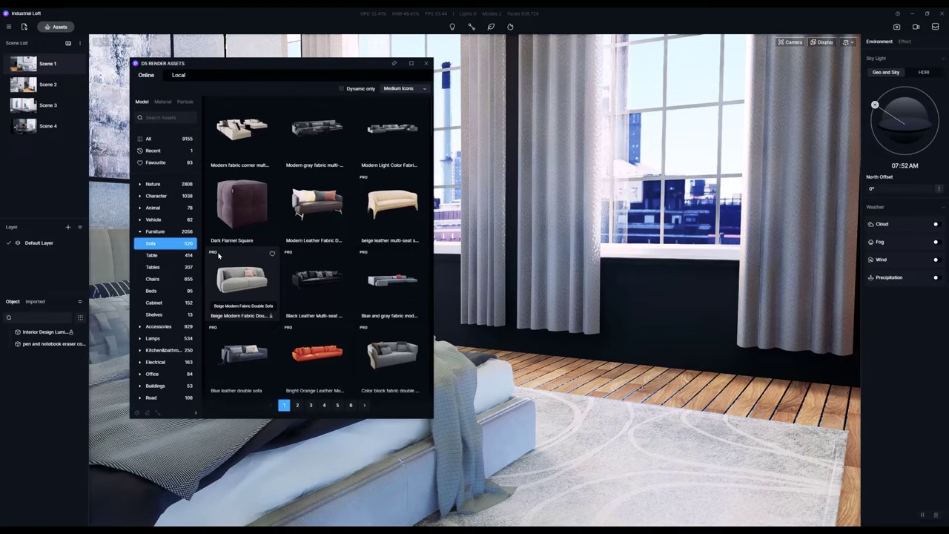
scroll(218, 290, "down", 2)
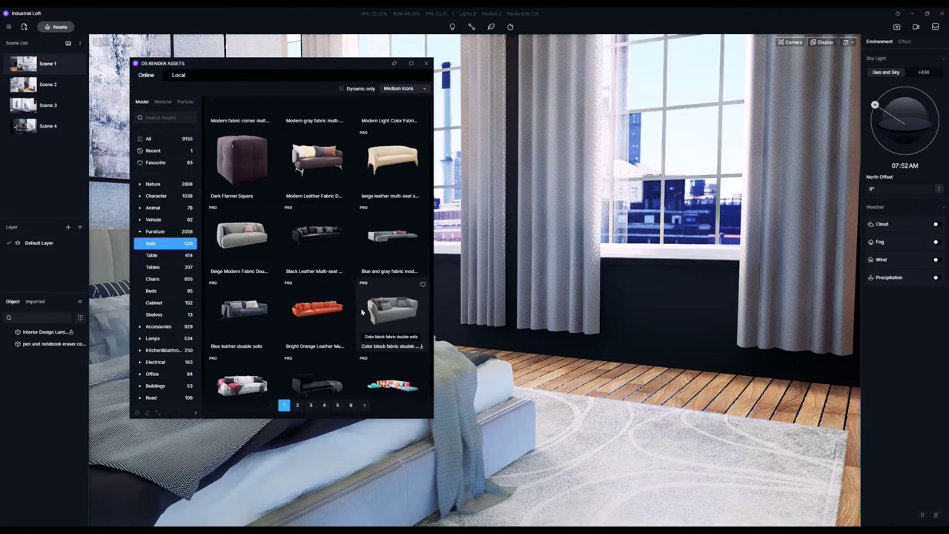
scroll(217, 322, "down", 2)
- Place the tufted European brown fabric sofa model on the rug in front of the windows
right_click_drag(475, 334, 548, 444)
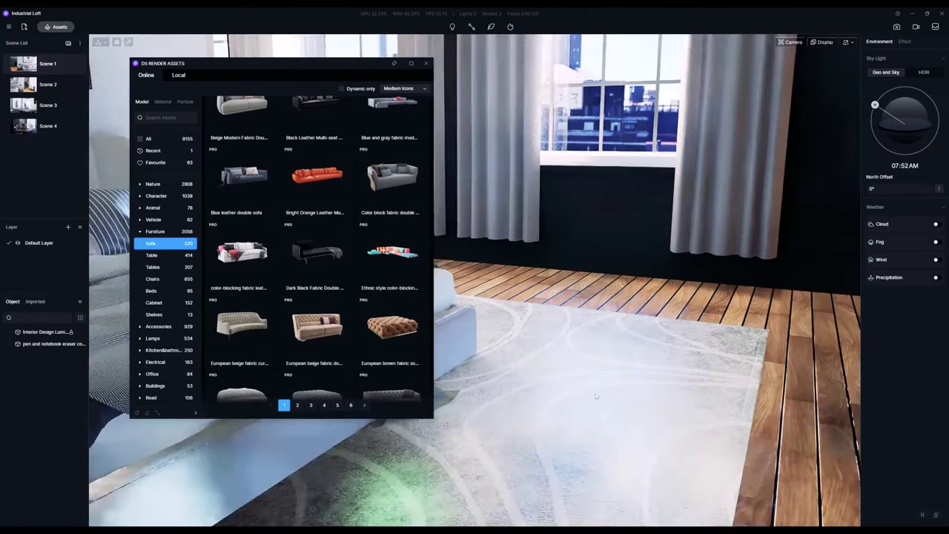
left_click(397, 335)
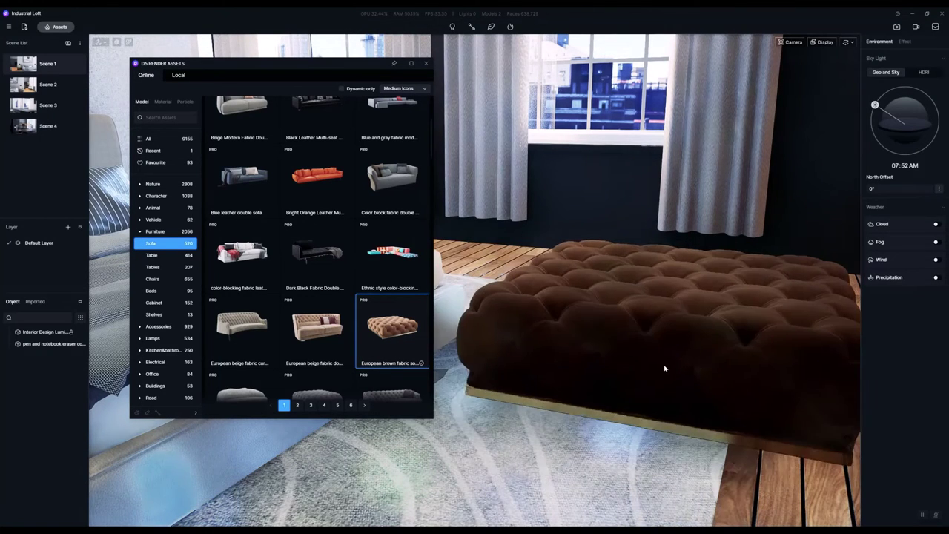
left_click(606, 387)
right_click_drag(657, 368, 633, 395)
- Sample the White Linen material from the bed and apply it to the tufted sofa's upholstery
key("i")
left_click(485, 385)
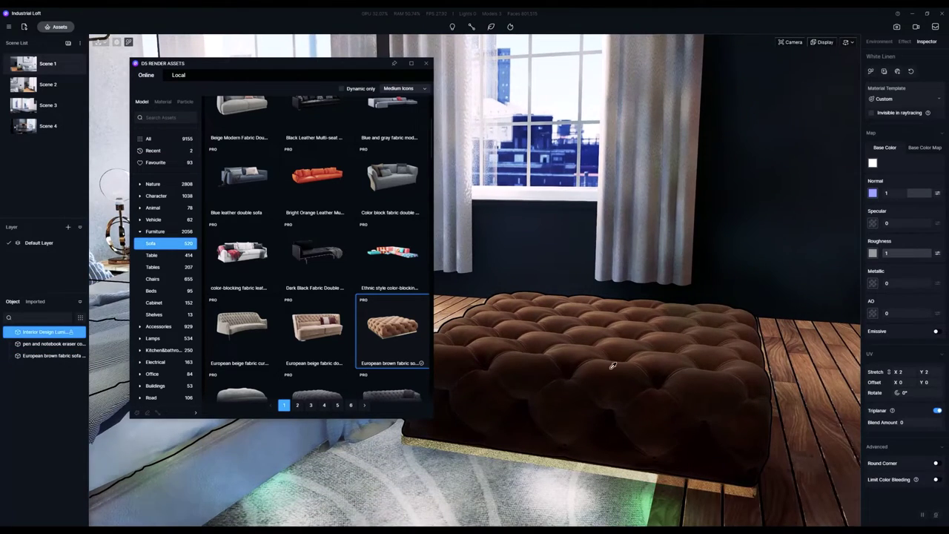
right_click_drag(591, 419, 704, 398)
key("i")
left_click(457, 387)
left_click(583, 390)
right_click_drag(583, 390, 514, 470)
scroll(562, 439, "up", 2)
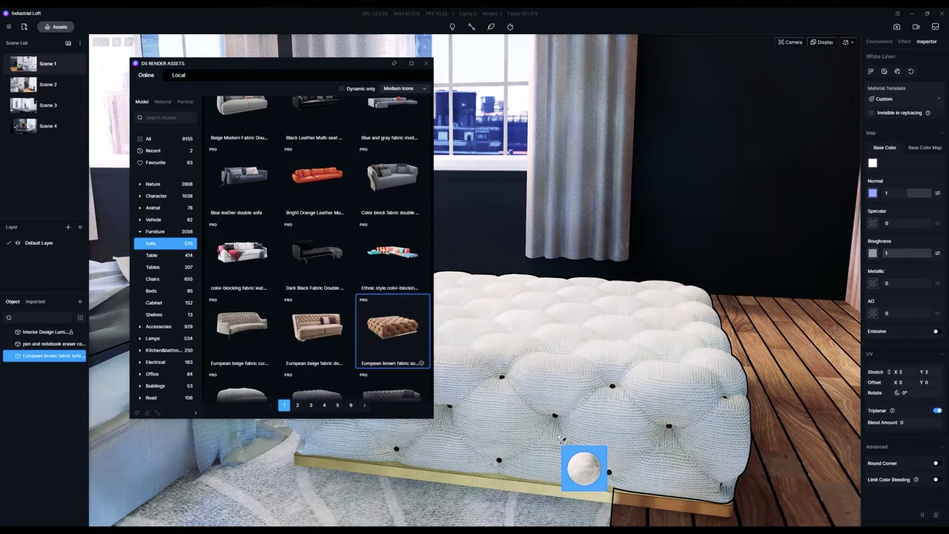
- Select the tufted sofa model and delete it from the scene
left_click(571, 443)
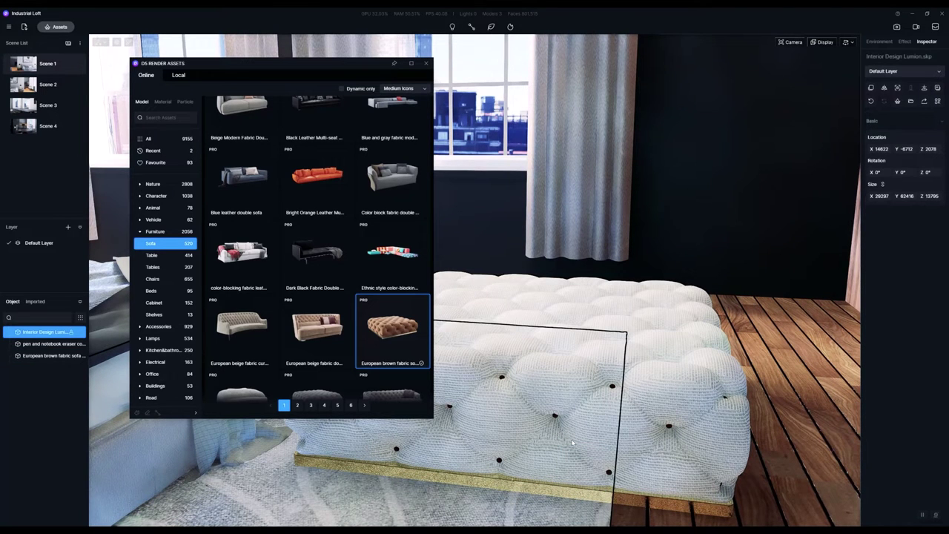
left_click(556, 377)
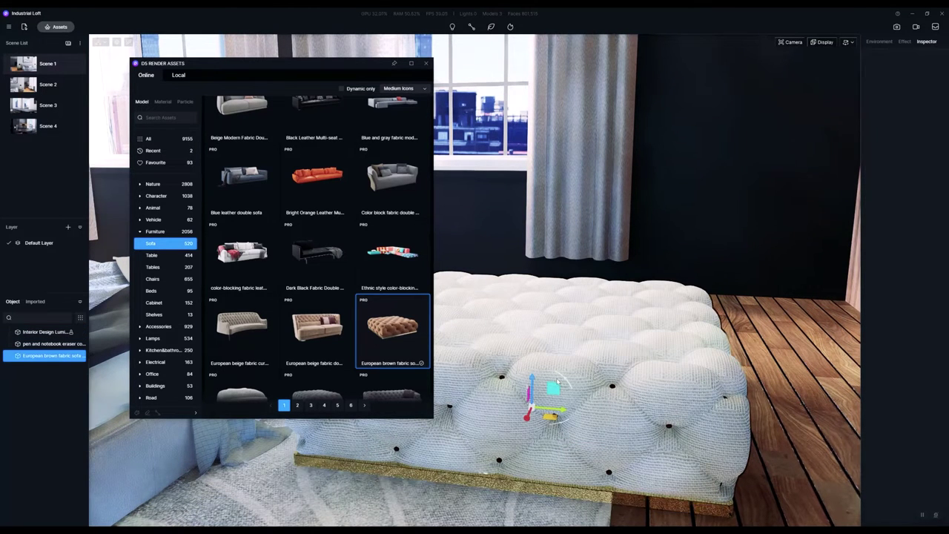
key("Delete")
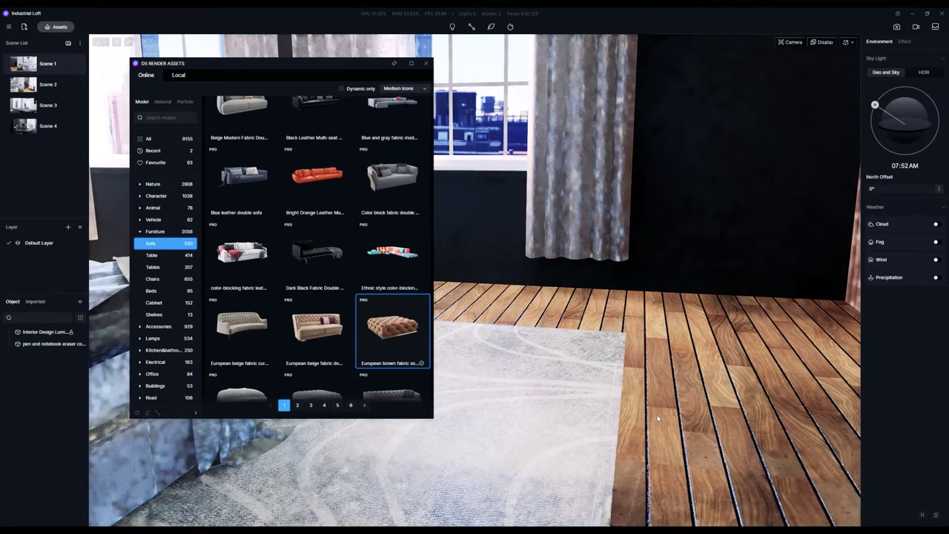
- Look through the remaining European-style and modern fabric sofa models, and turn the view back to the bed
right_click_drag(650, 422, 81, 284)
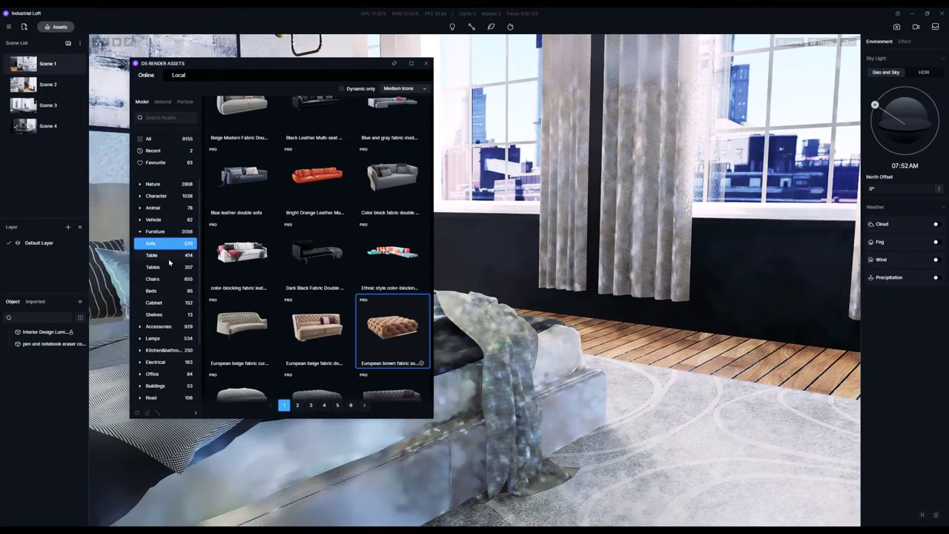
scroll(260, 282, "down", 2)
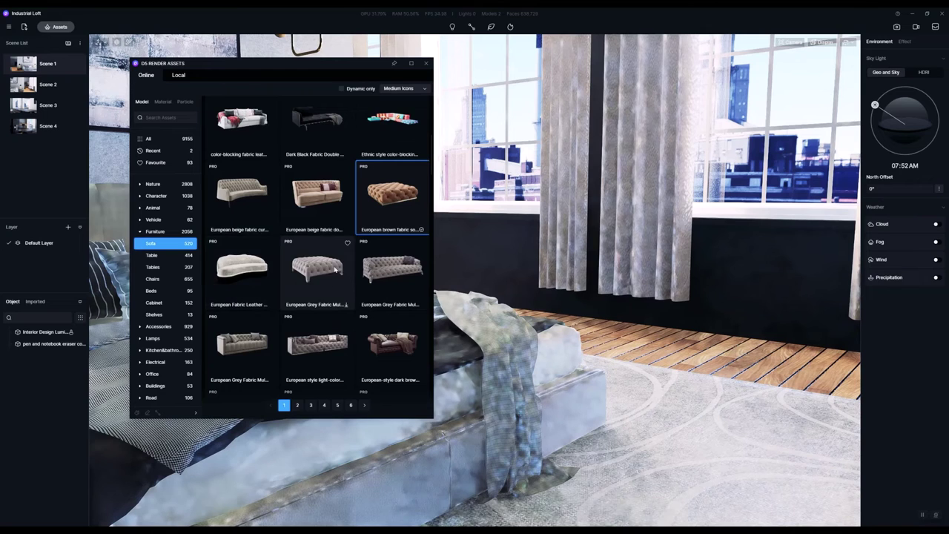
scroll(264, 259, "down", 3)
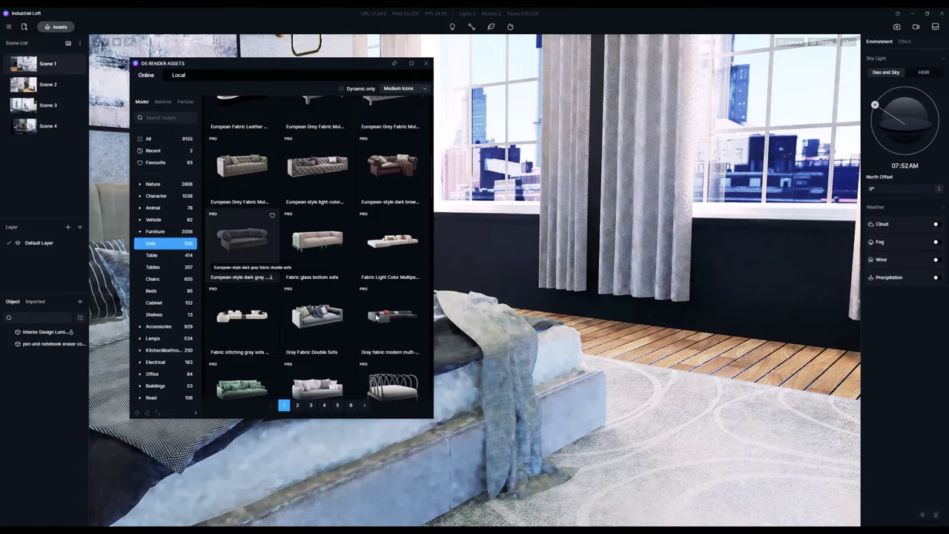
right_click_drag(659, 368, 114, 215)
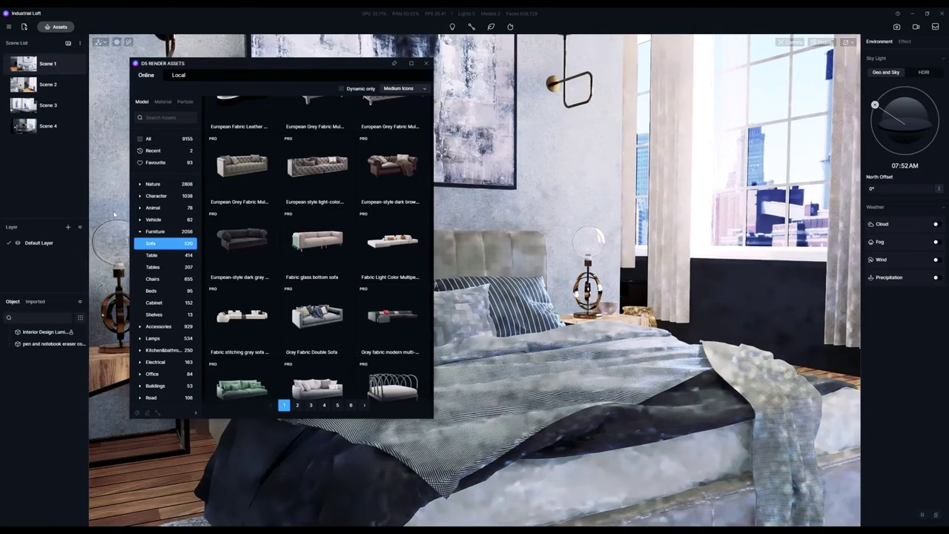
- Collapse the Furniture category and show the models and subcategories of Accessories
left_click(141, 232)
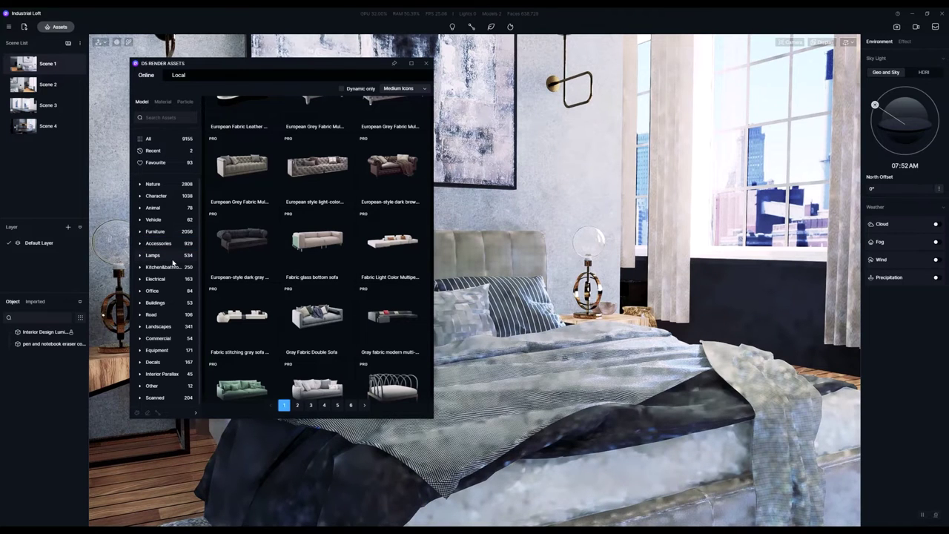
left_click(391, 315)
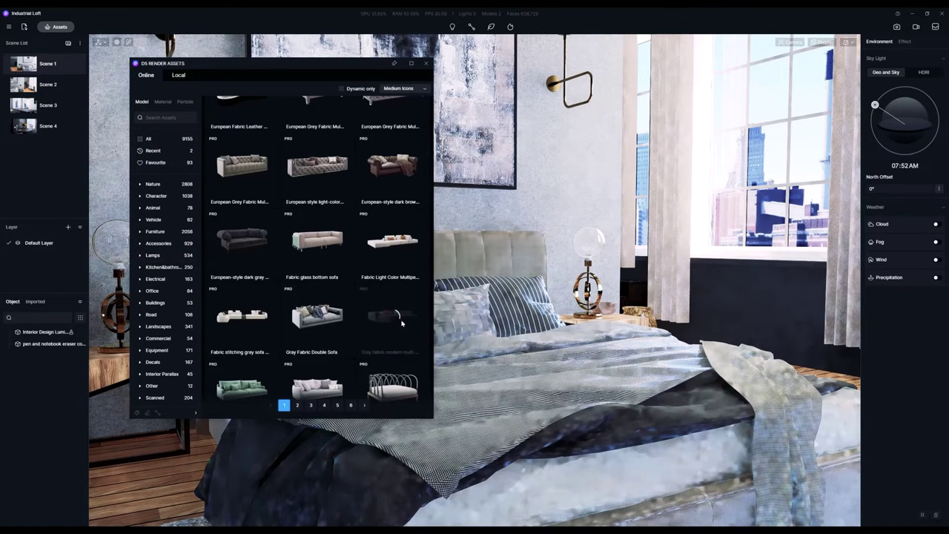
left_click(152, 245)
scroll(561, 239, "up", 3)
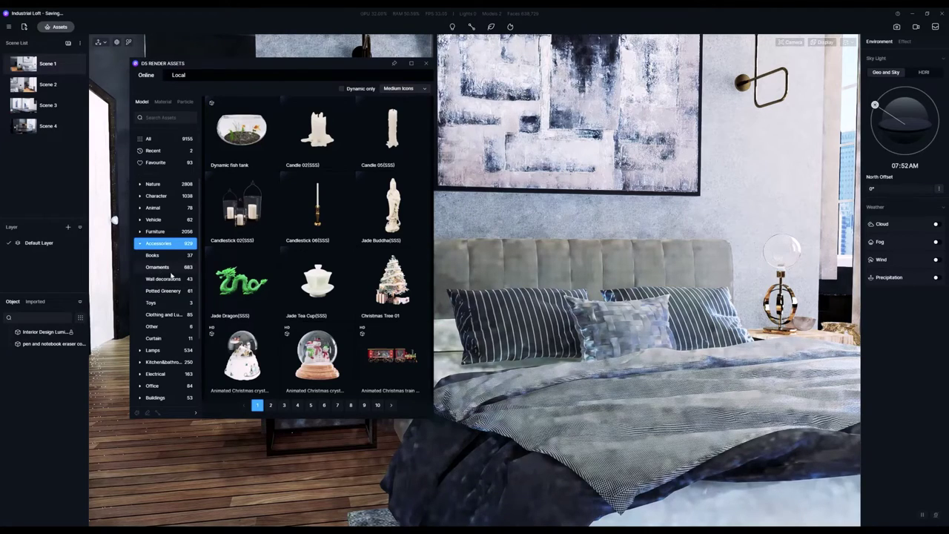
- Look through the Ornaments models for decor such as sculptures, candles and abstract figures for the open shelves
left_click(172, 270)
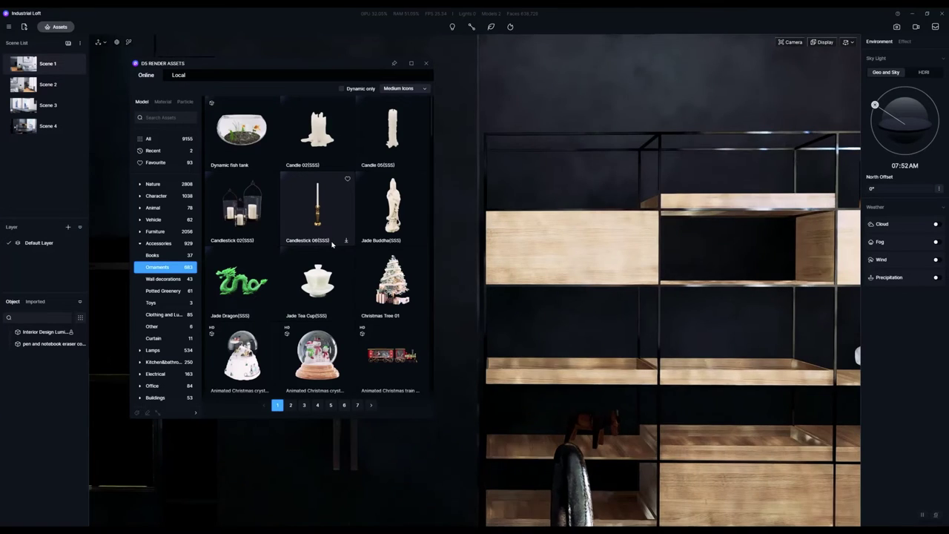
scroll(331, 244, "down", 10)
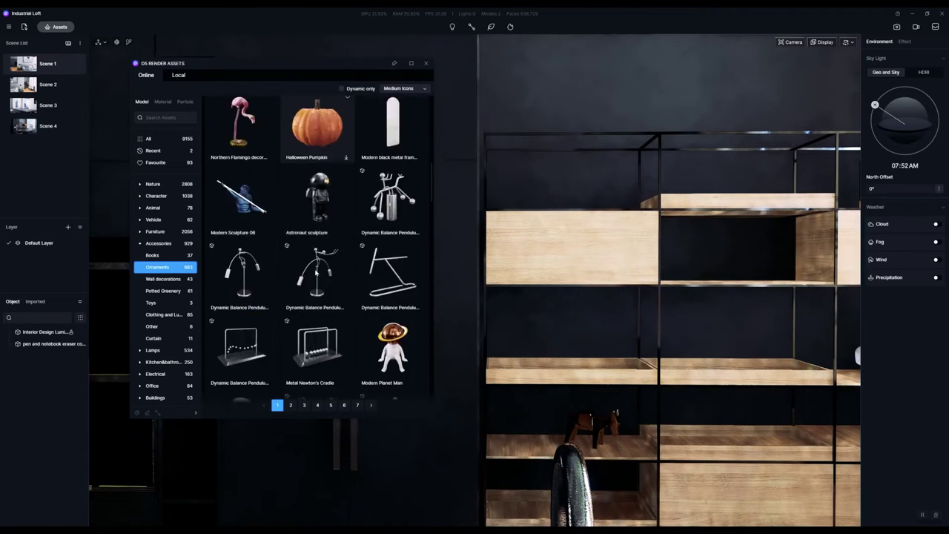
scroll(316, 273, "down", 5)
scroll(331, 247, "down", 5)
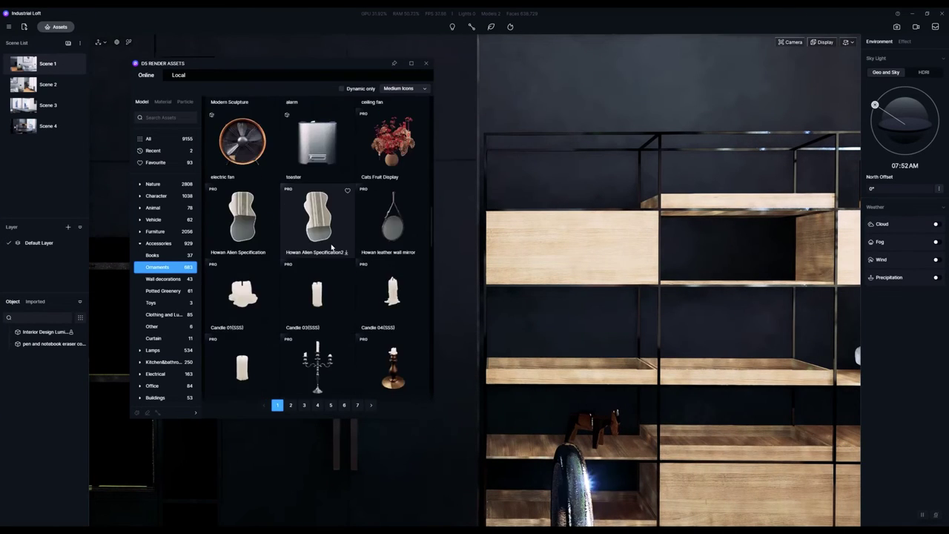
scroll(327, 248, "down", 3)
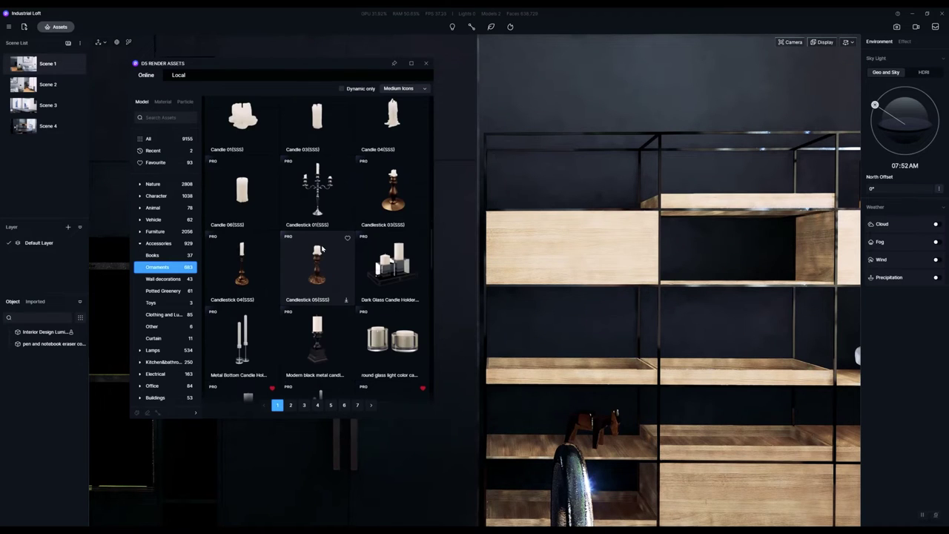
scroll(321, 249, "down", 2)
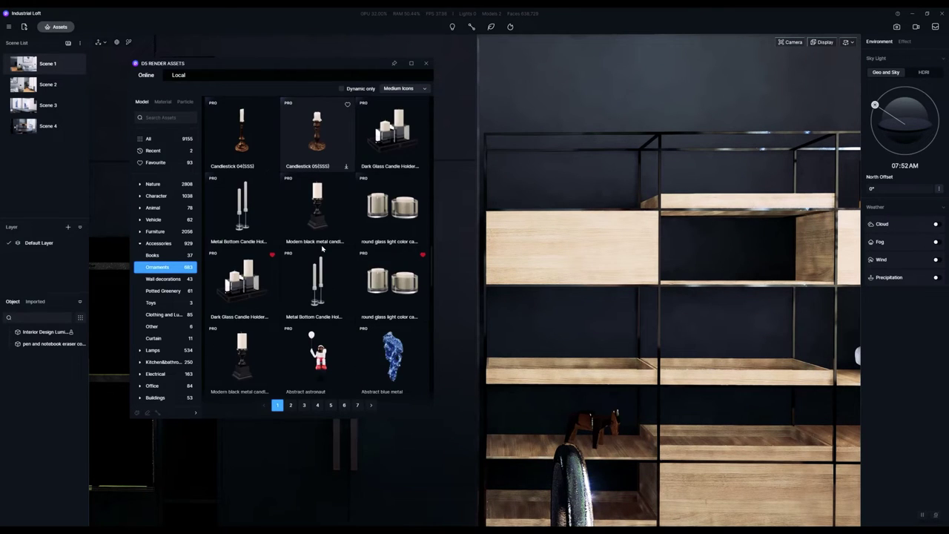
scroll(323, 251, "down", 1)
scroll(337, 258, "down", 2)
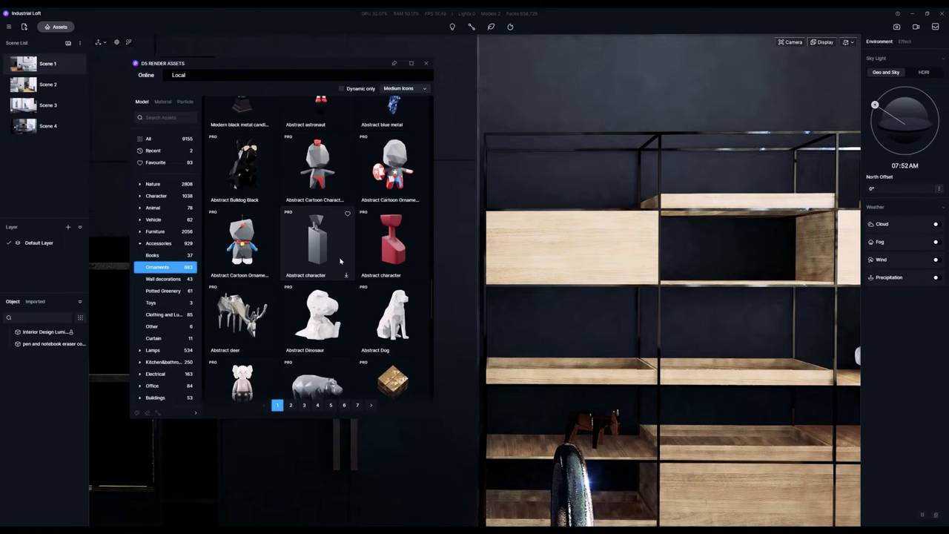
- Look through the rest of the first page of Ornaments models for sculptures, figures and vases that suit the open shelves
scroll(326, 271, "down", 1)
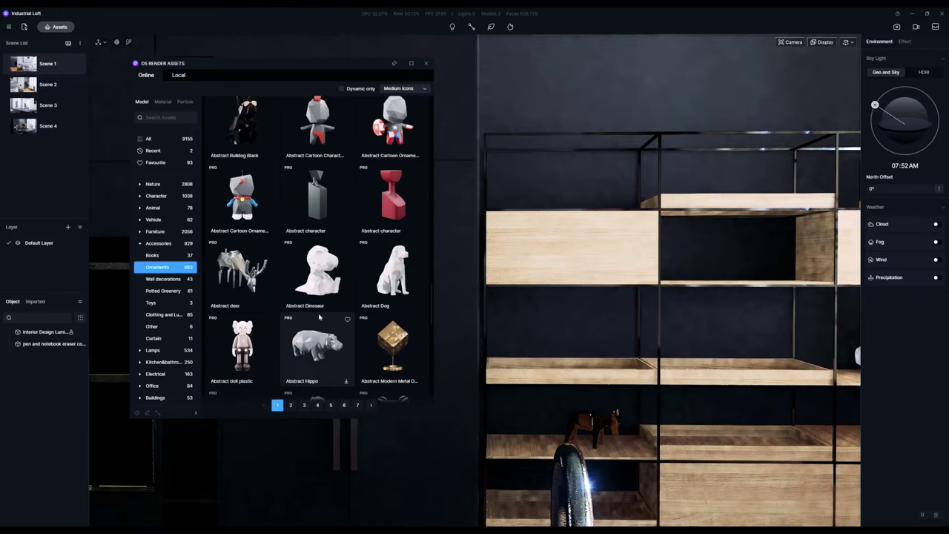
scroll(324, 311, "down", 2)
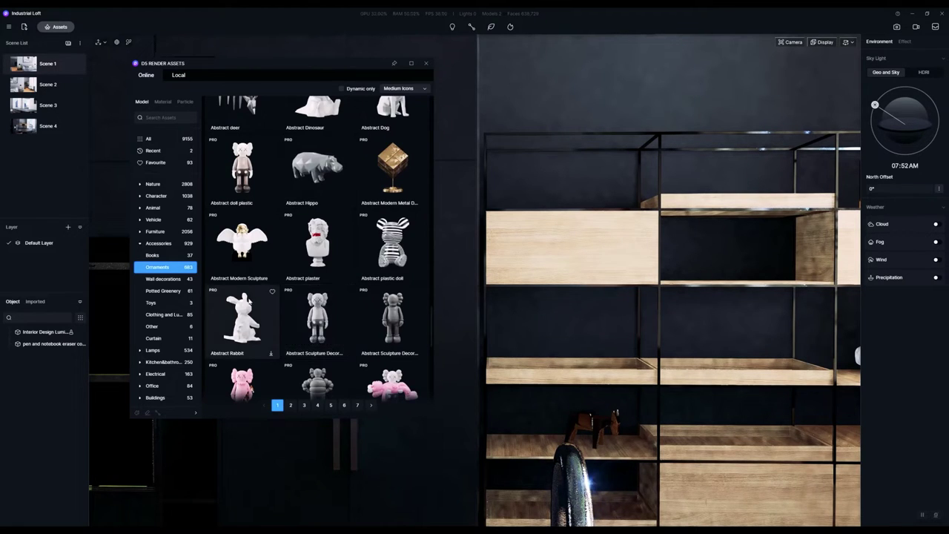
scroll(324, 297, "down", 2)
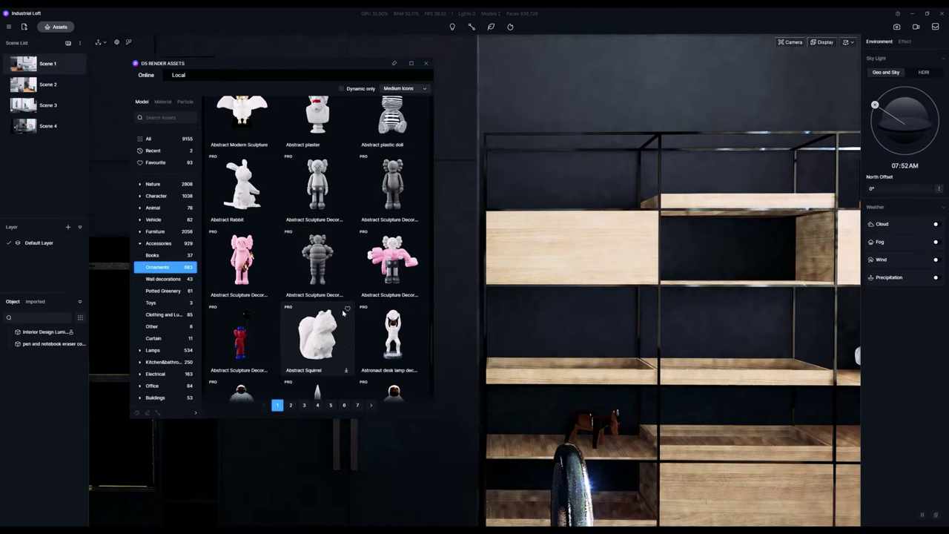
scroll(325, 293, "down", 2)
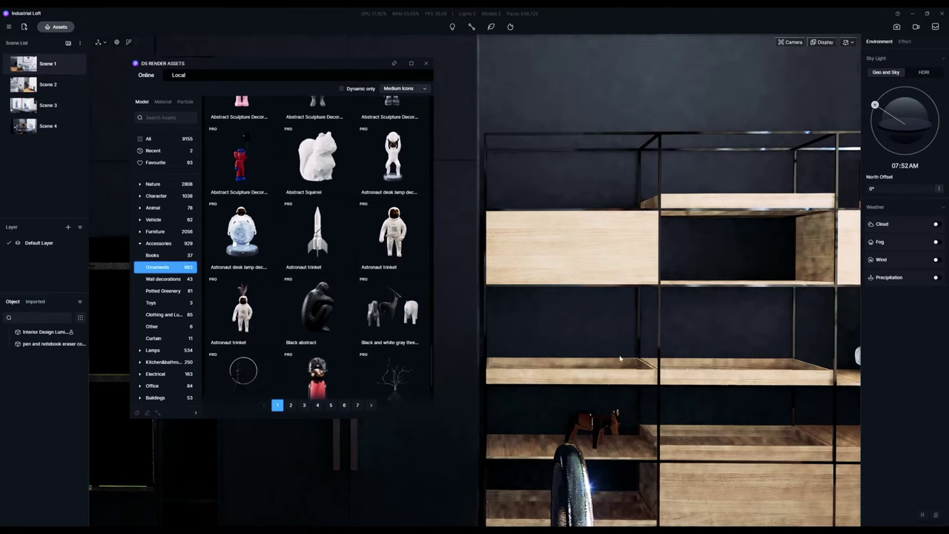
right_click_drag(620, 358, 689, 408)
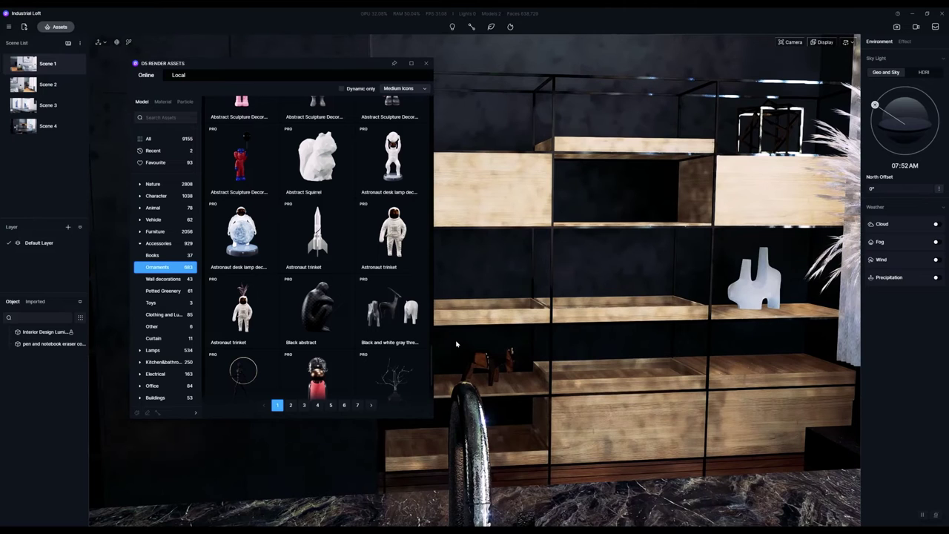
scroll(305, 312, "down", 2)
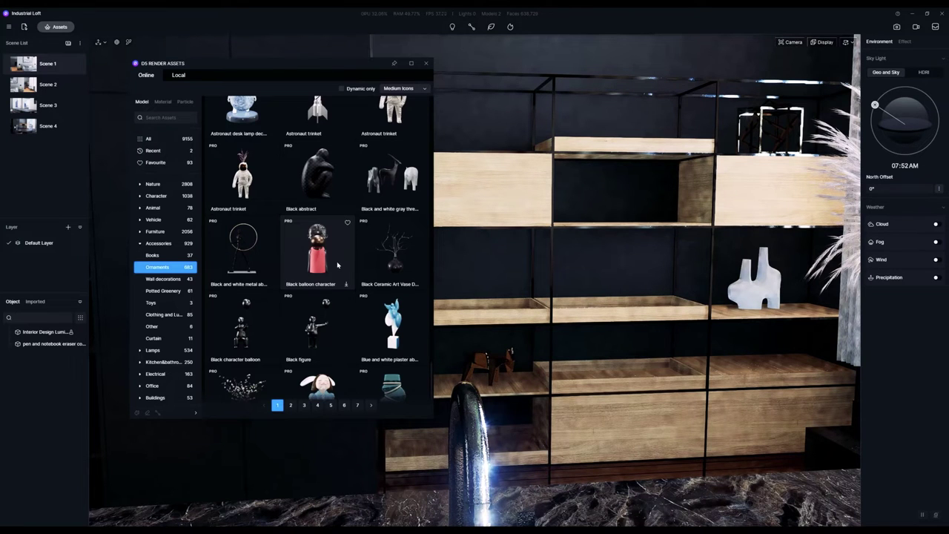
scroll(330, 252, "down", 2)
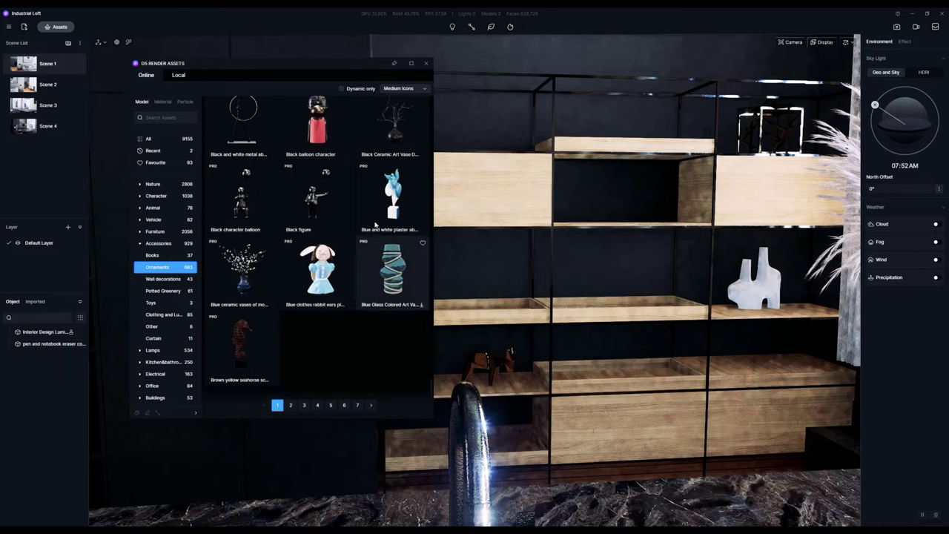
scroll(304, 207, "up", 1)
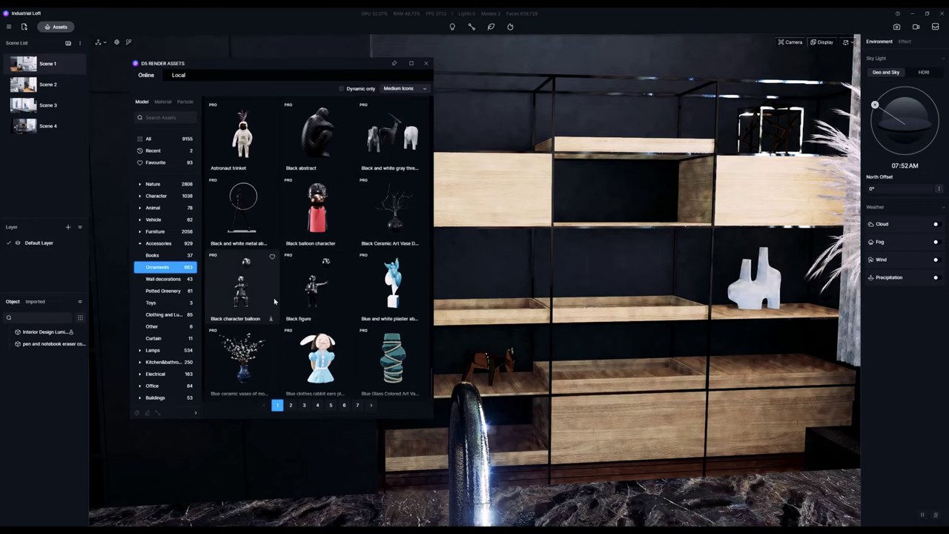
scroll(279, 293, "down", 1)
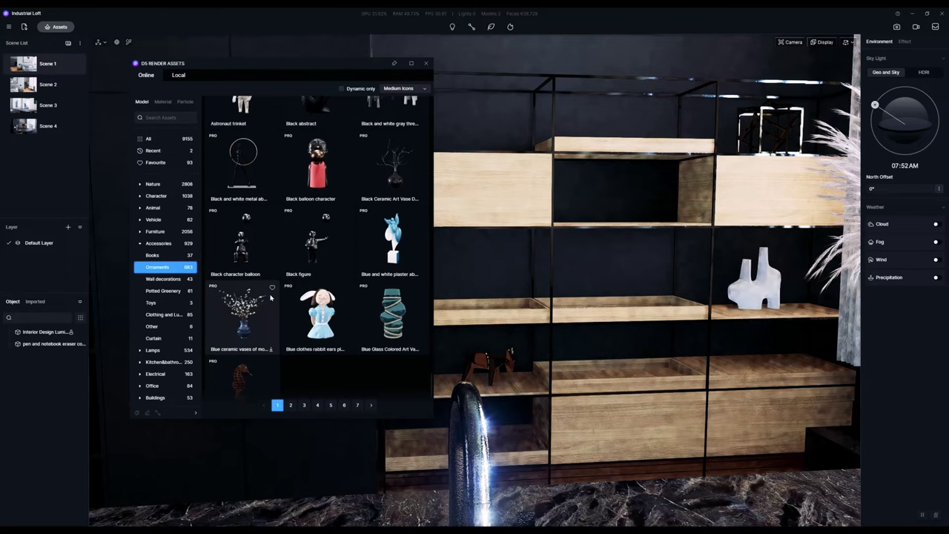
left_click(347, 212)
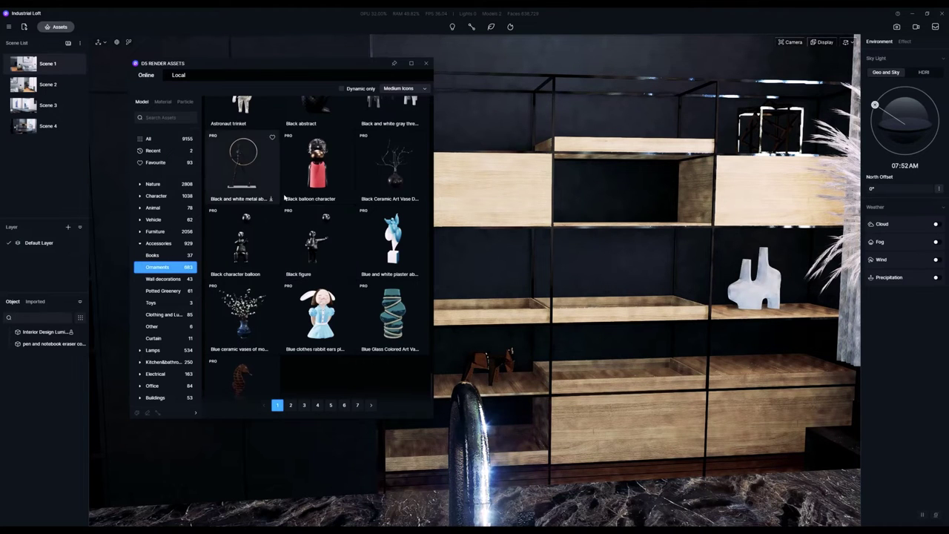
- Show page 2 of the Ornaments models and compare its sculptures with the open shelves and the framed wall art
left_click(291, 405)
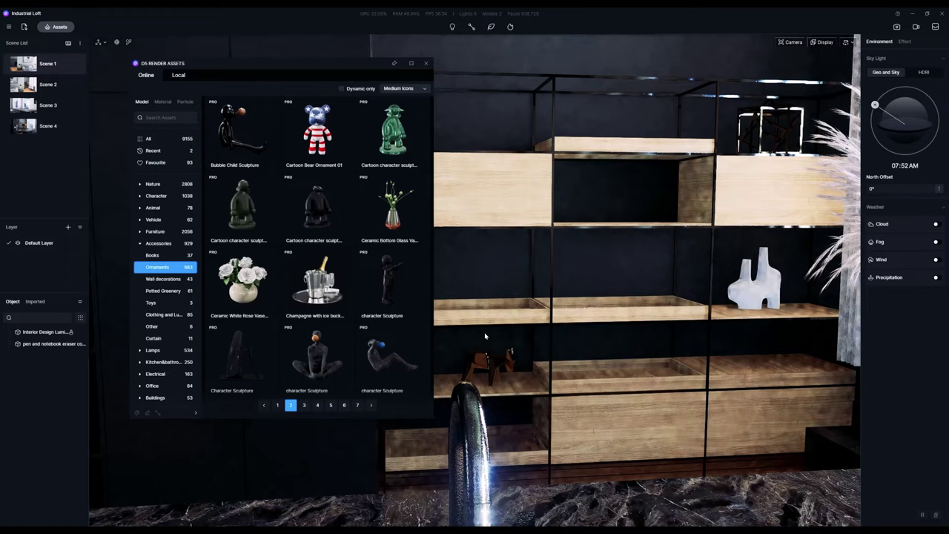
key("d")
right_click_drag(576, 385, 504, 364)
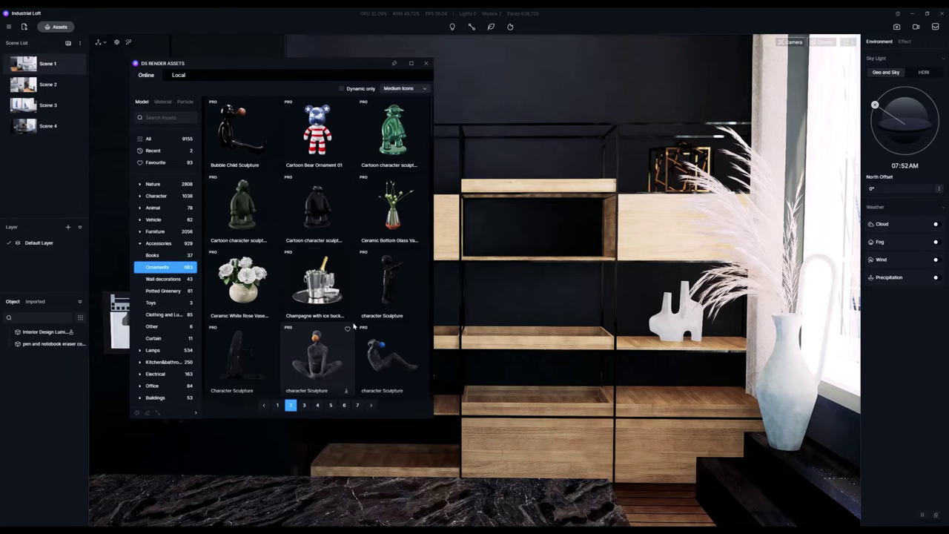
scroll(337, 321, "down", 3)
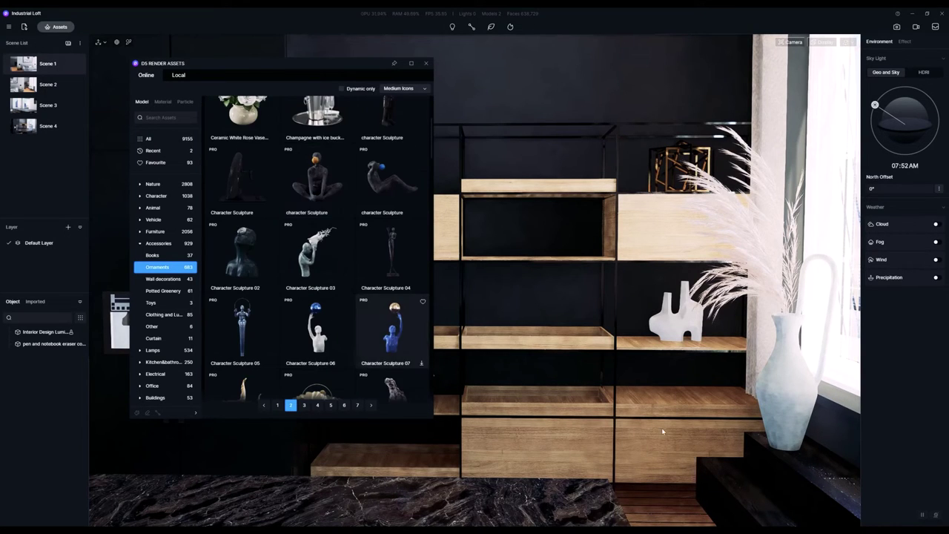
mouse_move(663, 432)
right_mouse_down()
mouse_move(516, 451)
mouse_move(210, 394)
mouse_move(525, 403)
mouse_move(657, 361)
mouse_move(693, 360)
mouse_move(477, 320)
mouse_move(290, 334)
right_mouse_up()
right_click_drag(473, 254, 480, 253)
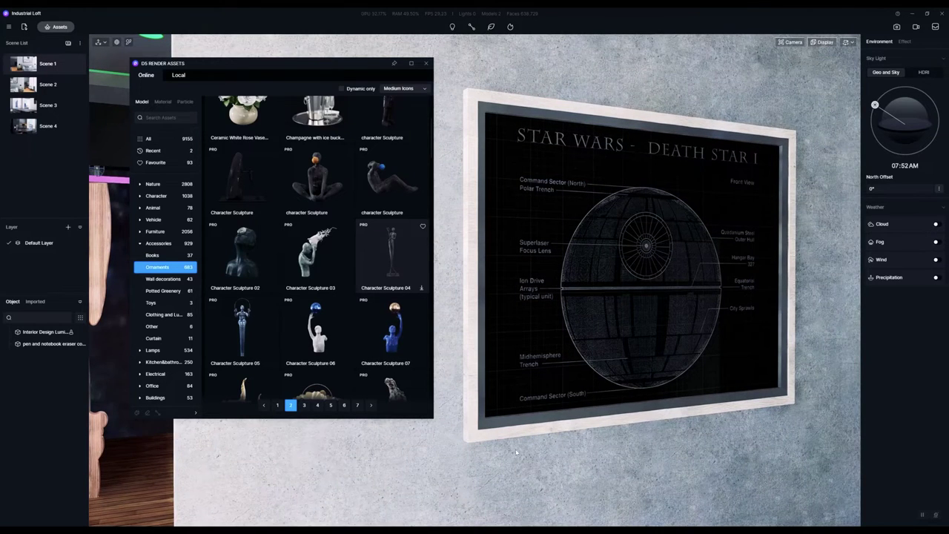
right_click_drag(516, 453, 911, 478)
mouse_move(474, 419)
right_mouse_down()
mouse_move(494, 430)
mouse_move(648, 406)
mouse_move(873, 405)
right_mouse_up()
mouse_move(564, 400)
right_mouse_down()
mouse_move(693, 396)
mouse_move(784, 356)
mouse_move(701, 319)
mouse_move(760, 333)
right_mouse_up()
key("s")
- Look through the cushions, gift boxes and metal animal ornaments on page 2, checking them against the wooden shelving
scroll(380, 266, "down", 3)
scroll(338, 275, "down", 3)
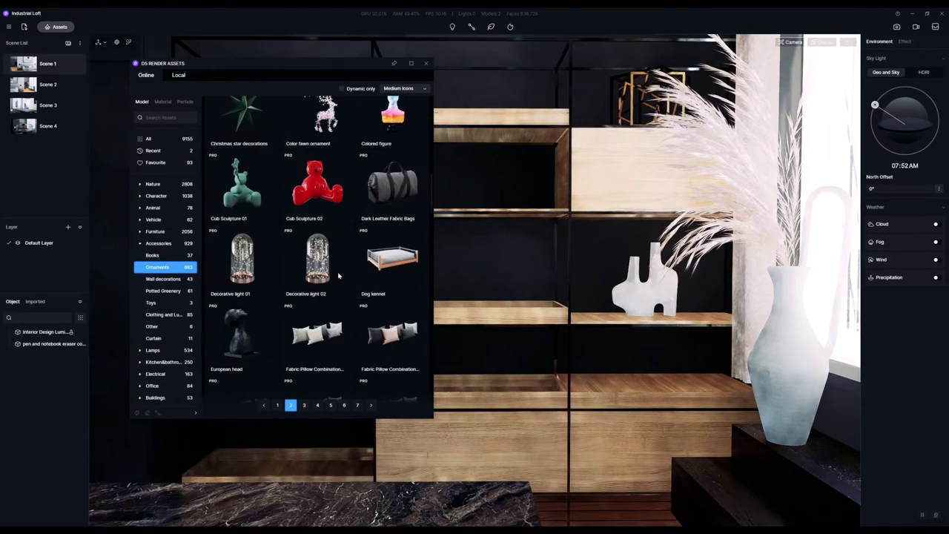
scroll(283, 298, "down", 2)
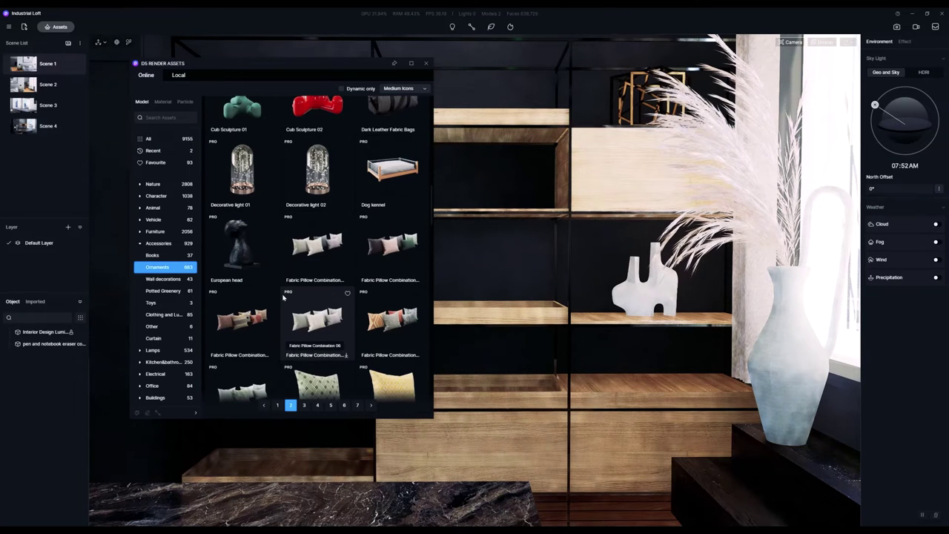
scroll(284, 300, "down", 10)
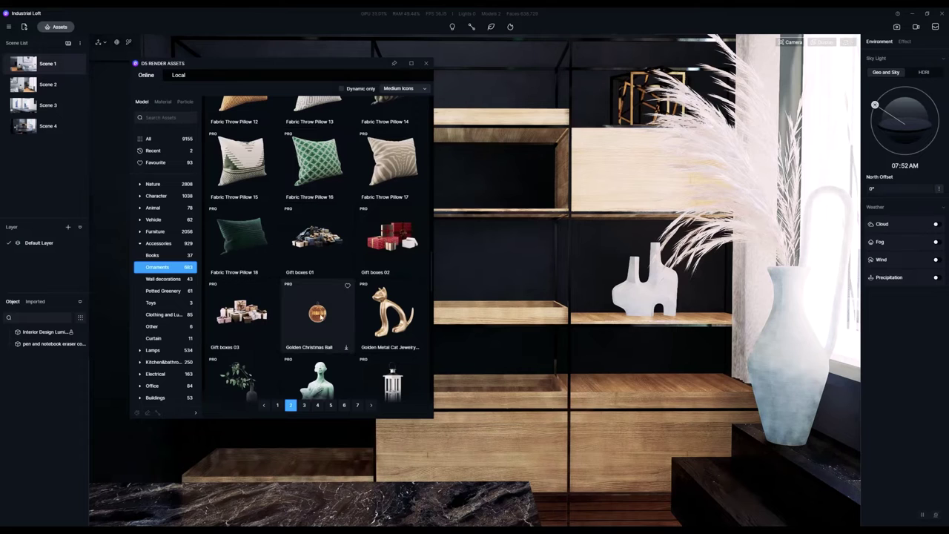
scroll(320, 316, "down", 4)
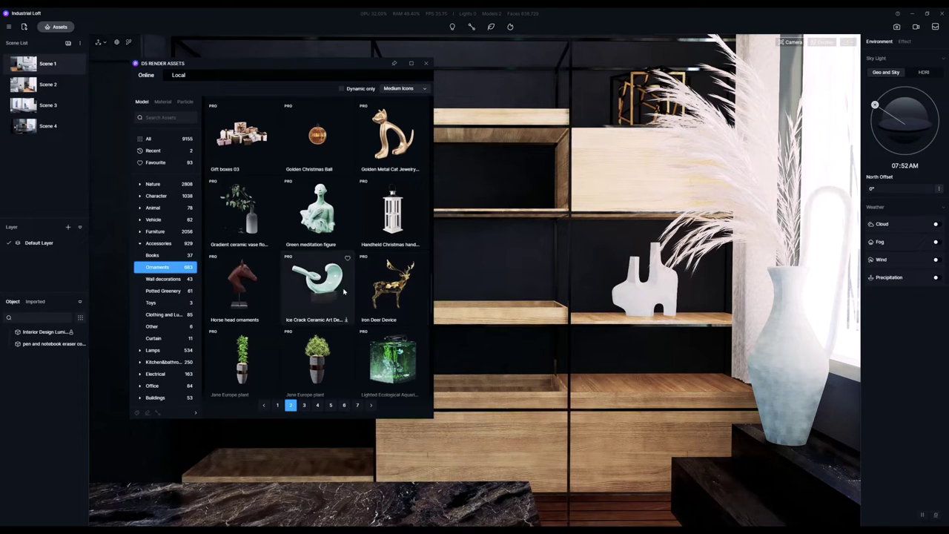
scroll(335, 289, "down", 5)
scroll(335, 276, "down", 1)
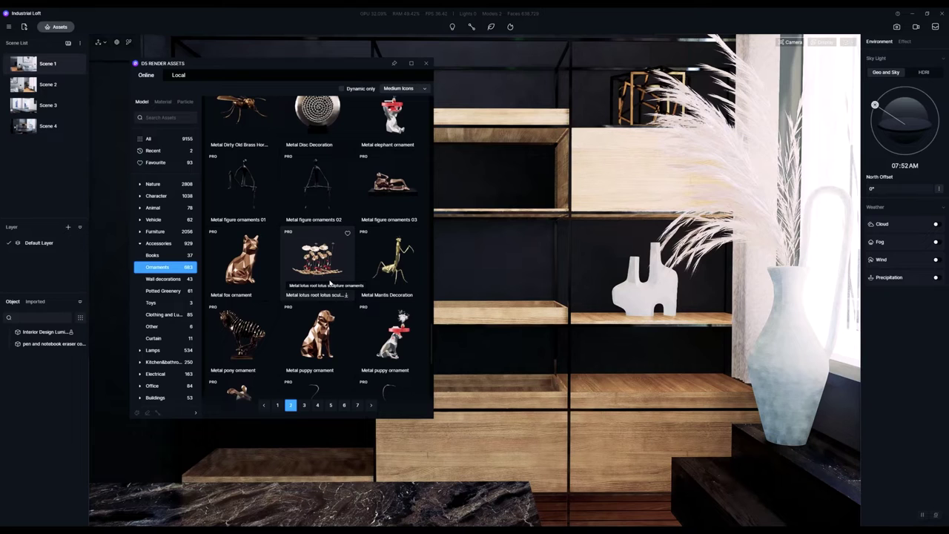
right_click_drag(500, 348, 694, 400)
middle_click_drag(695, 398, 400, 326)
middle_click_drag(594, 306, 326, 303)
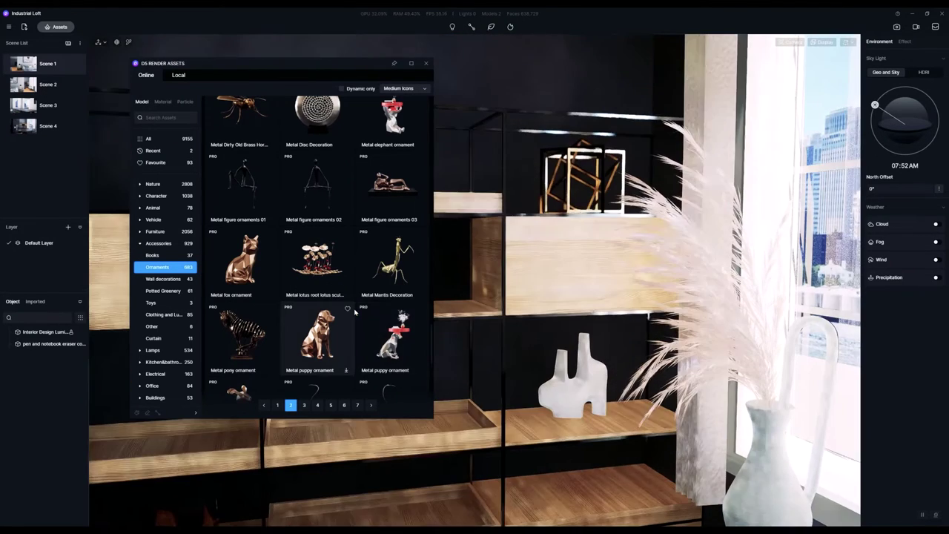
right_click_drag(593, 305, 536, 265)
scroll(534, 311, "down", 2)
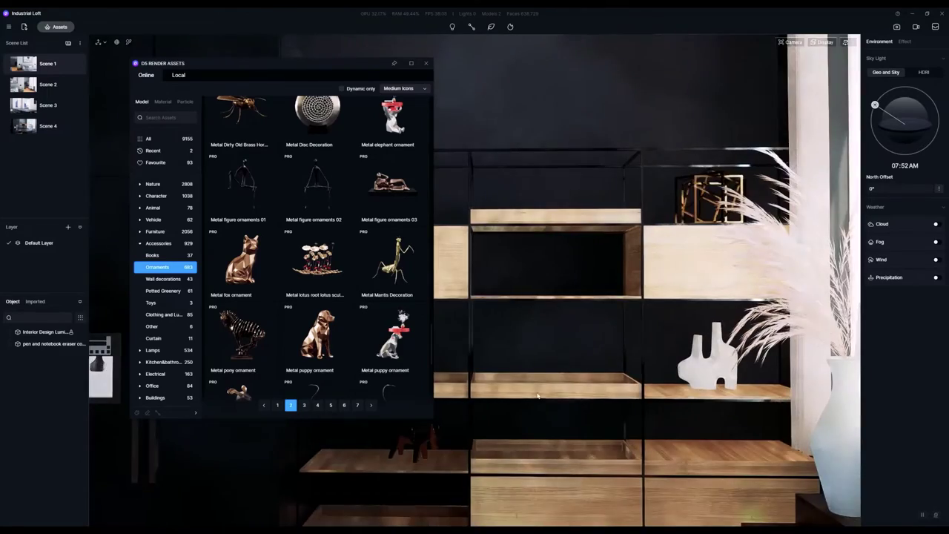
- Inspect the bedside table, bed, blue armchair, window side and shelving for spots that need decor
right_click_drag(534, 312, 582, 455)
scroll(644, 404, "down", 5)
scroll(644, 404, "down", 4)
key("a")
key("w")
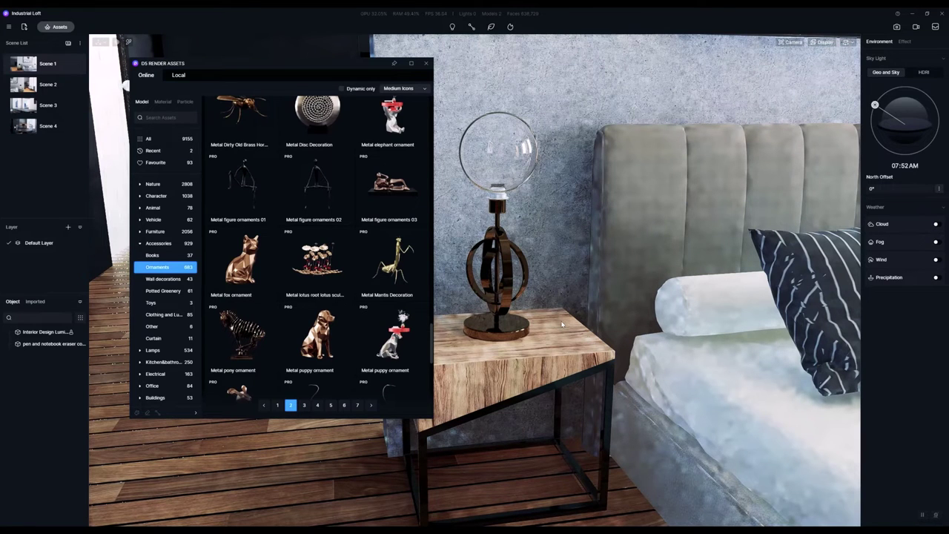
key("s")
key("d")
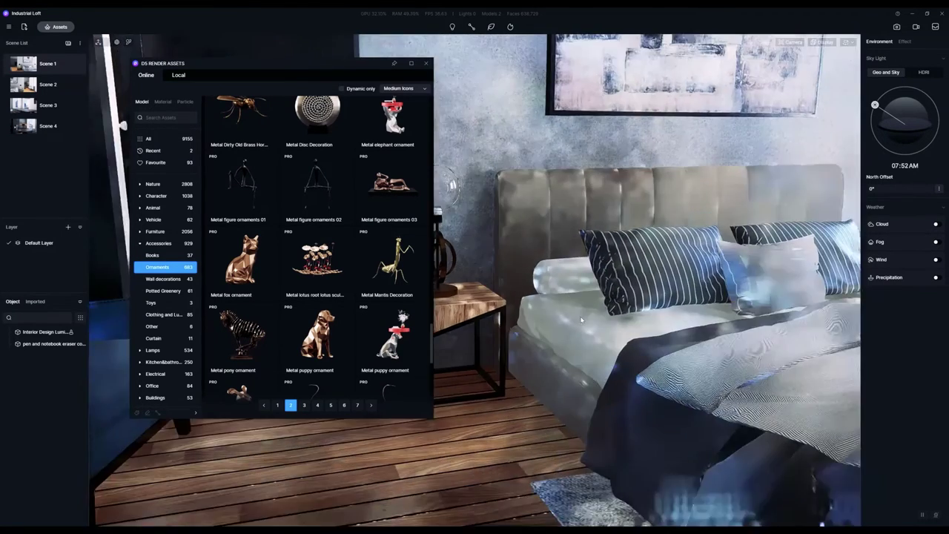
right_click_drag(564, 319, 509, 296)
key("a")
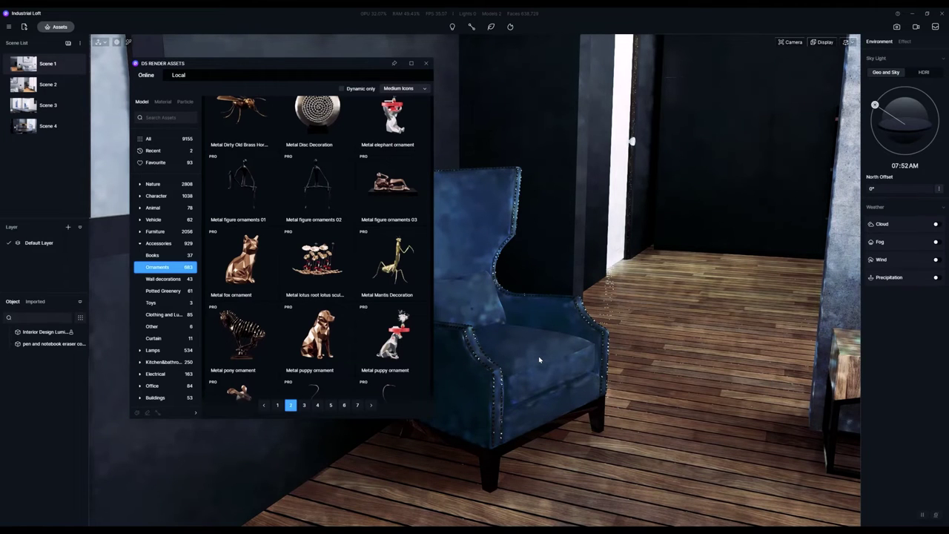
key("d")
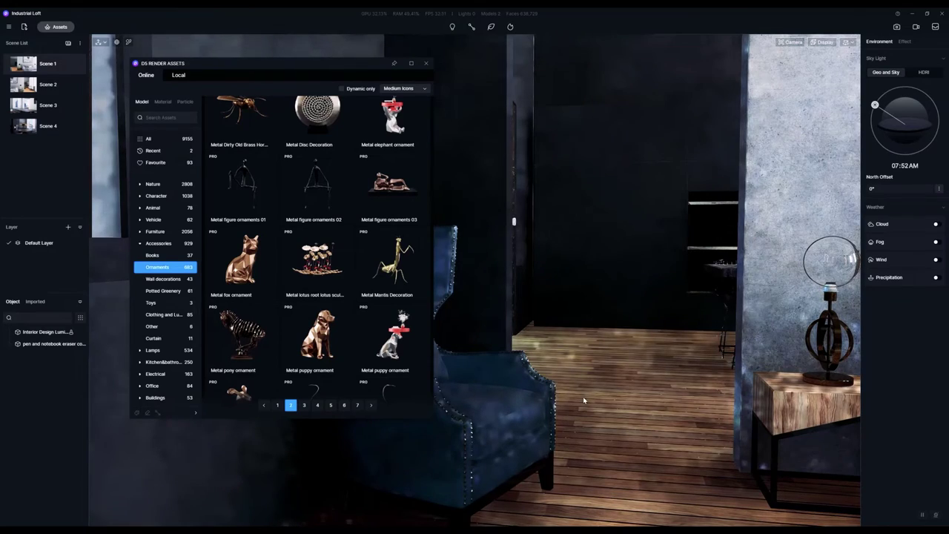
right_click_drag(541, 359, 927, 395)
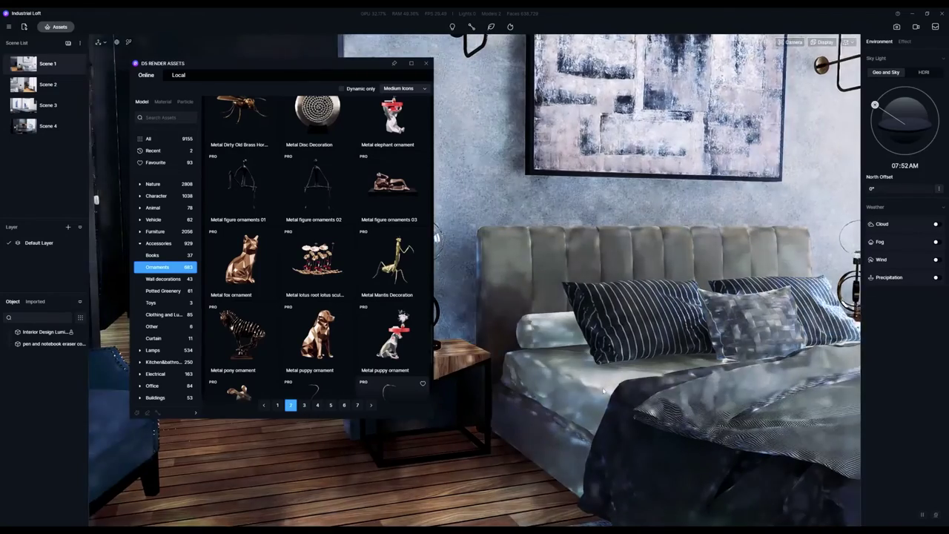
mouse_move(603, 391)
right_mouse_down()
mouse_move(579, 382)
mouse_move(597, 382)
right_mouse_up()
scroll(579, 381, "down", 2)
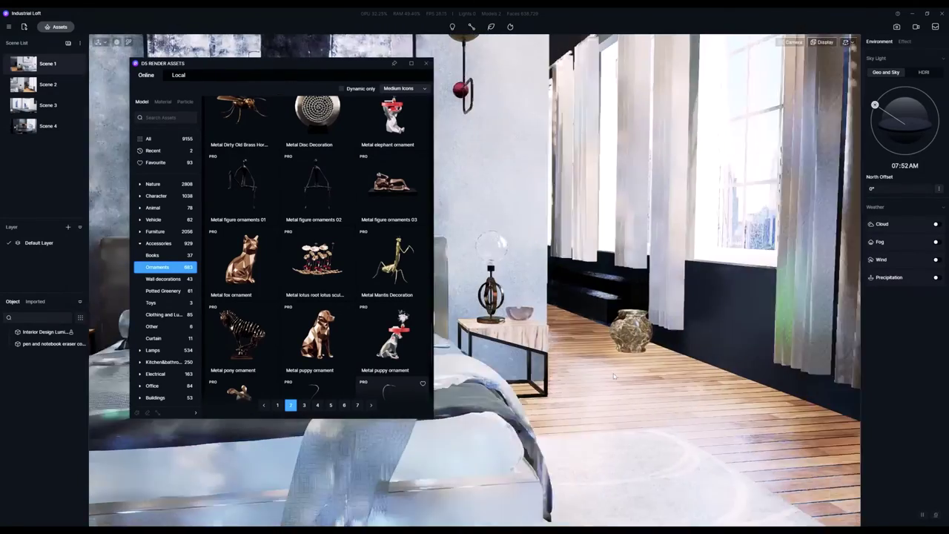
middle_click_drag(613, 376, 605, 375)
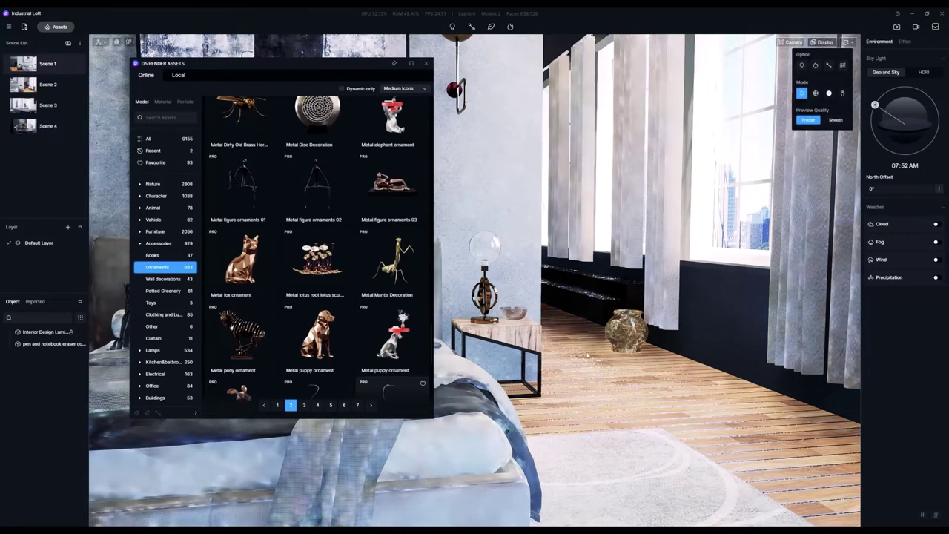
key("d")
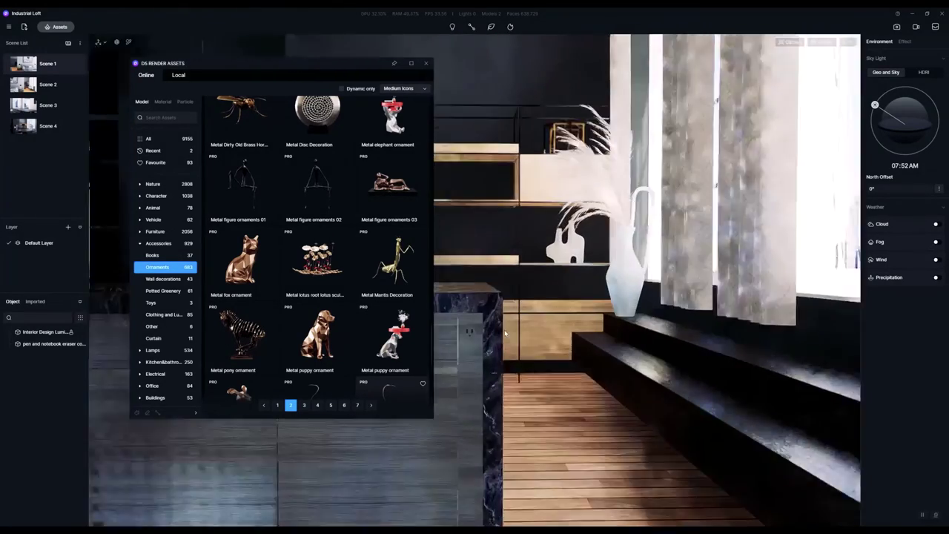
key("e")
key("w")
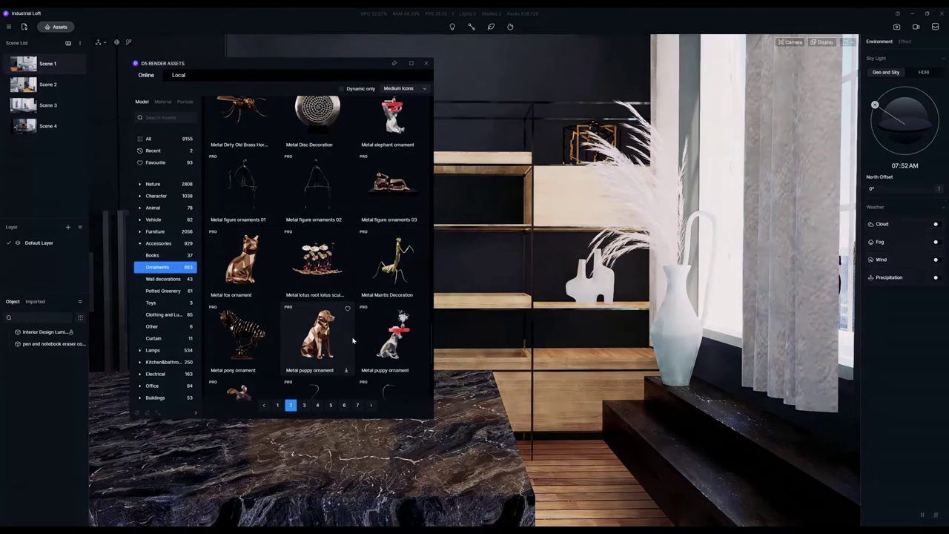
scroll(353, 340, "down", 5)
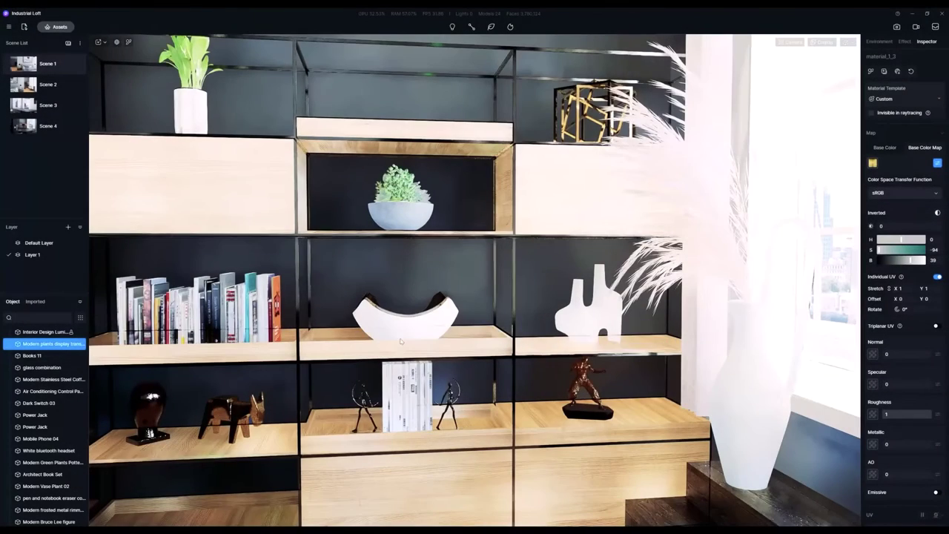
- Inspect the furnished shelves up close and select the row of upright books on the middle shelf
key("w")
right_click_drag(389, 345, 360, 324)
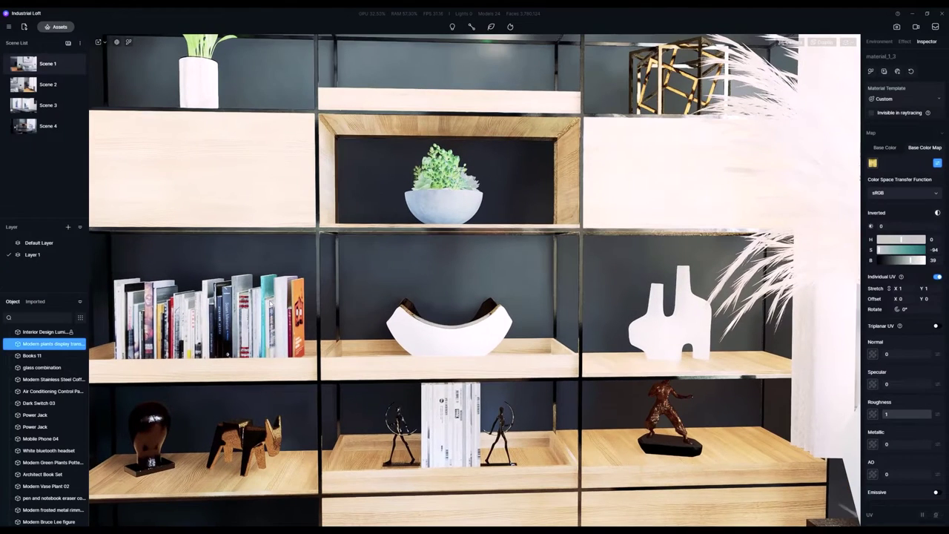
key("Escape")
left_click(271, 304)
key("a")
key("w")
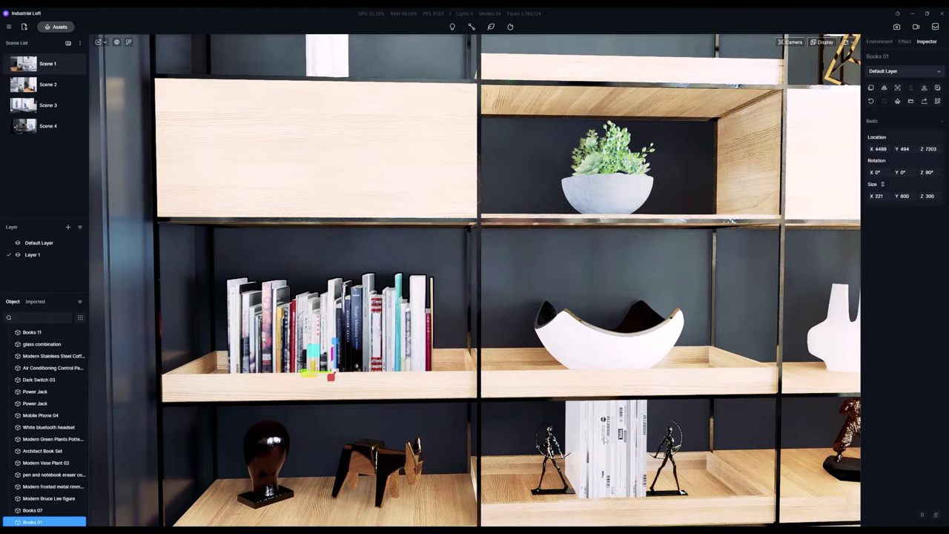
- Select the white books on the lower middle shelf, and the black archer figure beside them, for a closer look
left_click(605, 440)
right_click_drag(605, 440, 497, 382)
key("q")
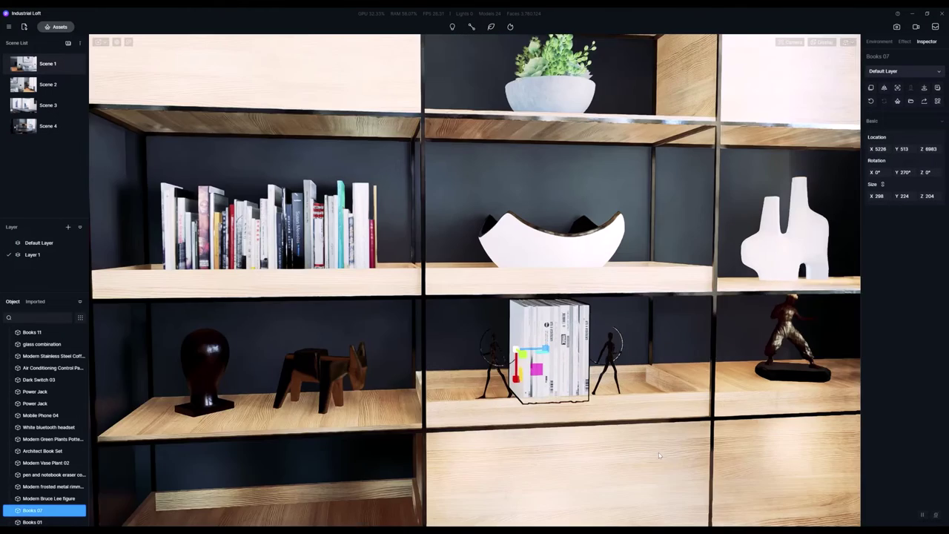
scroll(498, 382, "up", 2)
left_click(498, 382)
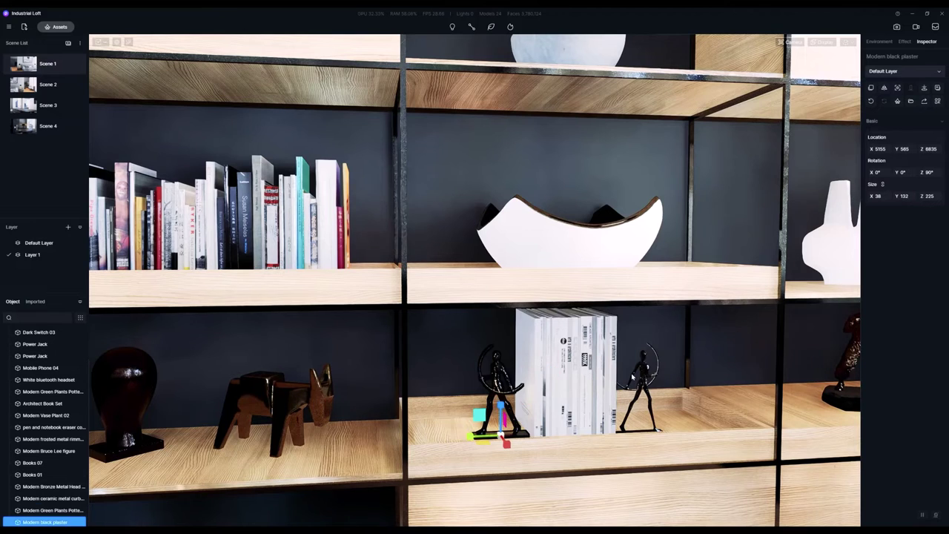
- Check both black archer bookends, and rotate the bronze head sculpture on the lower shelf to 133° about Z
left_click(639, 389)
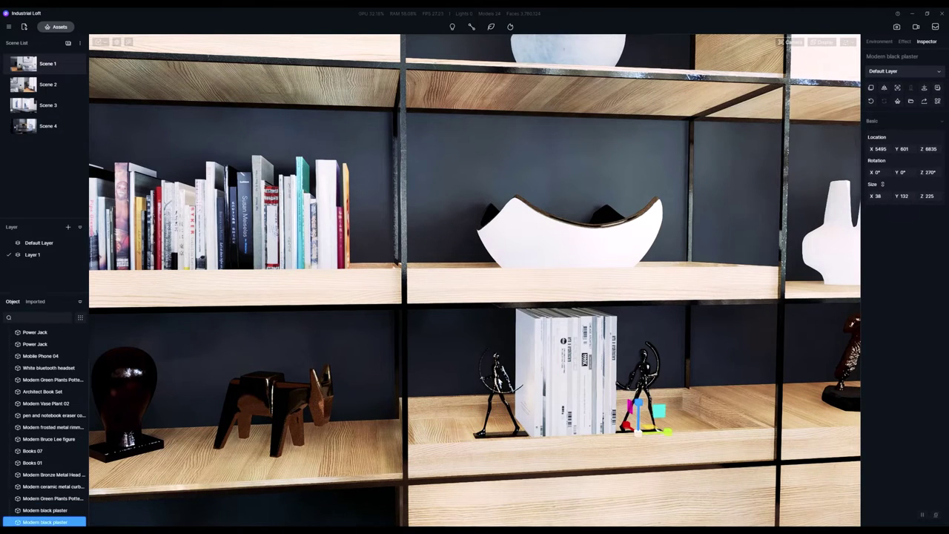
left_click(498, 389)
right_click_drag(498, 389, 309, 384)
scroll(309, 384, "down", 2)
left_click(309, 384)
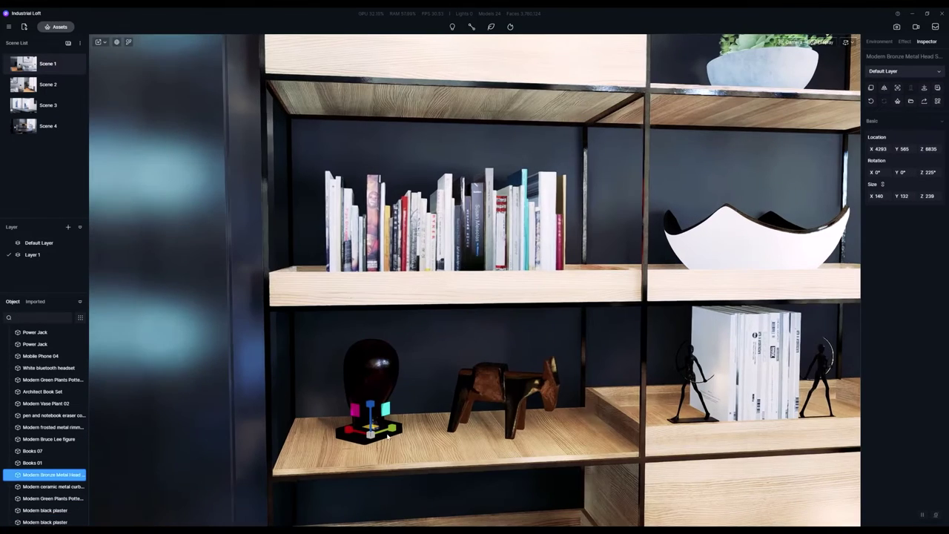
left_click_drag(404, 444, 487, 401)
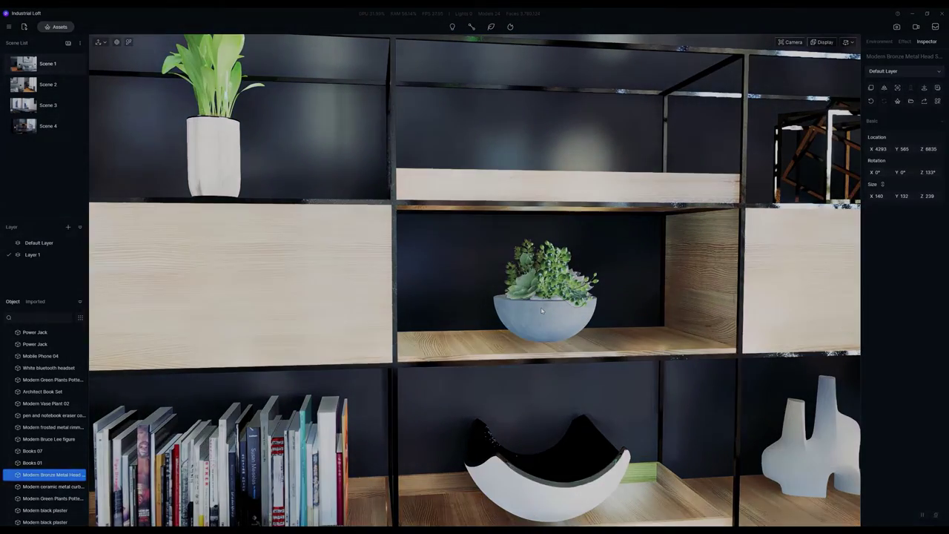
- Look over the shelf ornaments, the coffee machine on the marble counter and the large potted plant beside the curtained window
left_click(546, 332)
right_click_drag(546, 332, 534, 359)
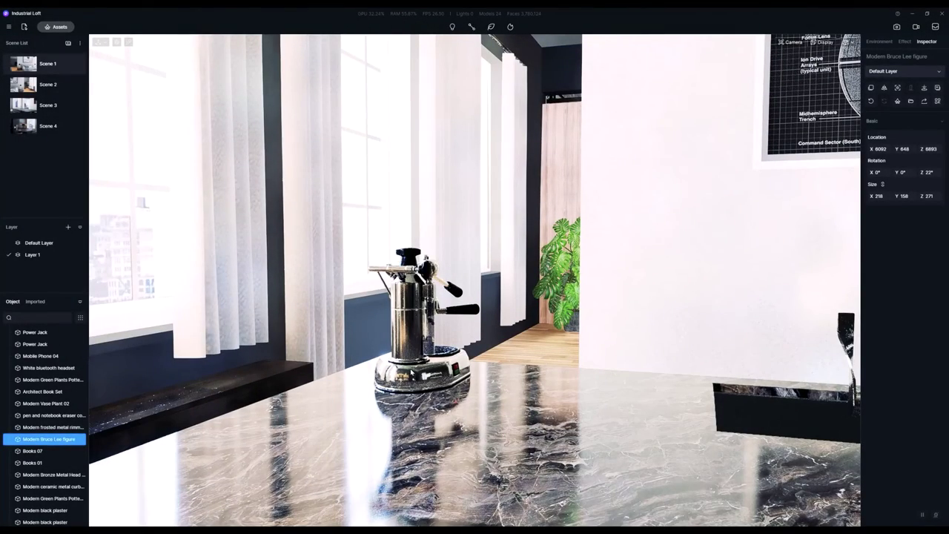
key("e")
right_click_drag(411, 372, 289, 385)
key("a")
key("w")
key("s")
key("d")
key("a")
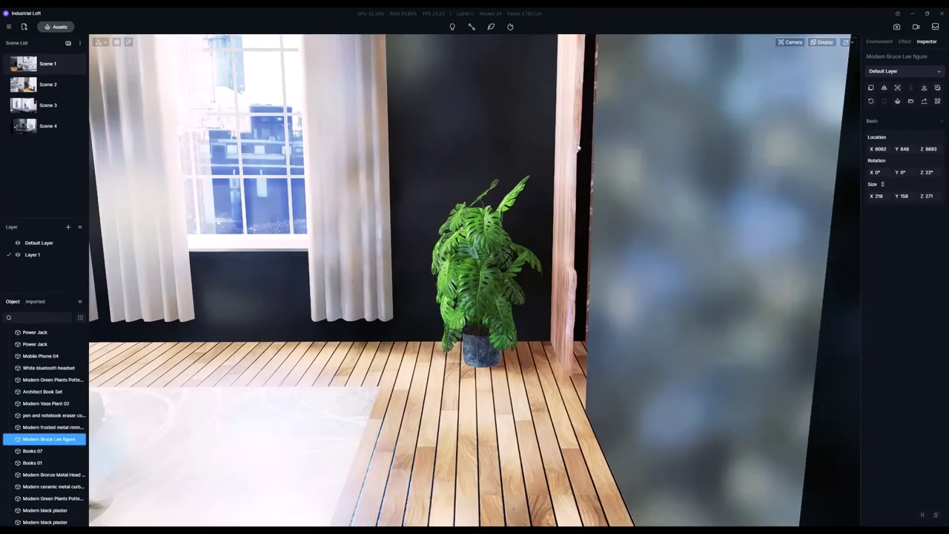
right_click_drag(577, 147, 527, 374)
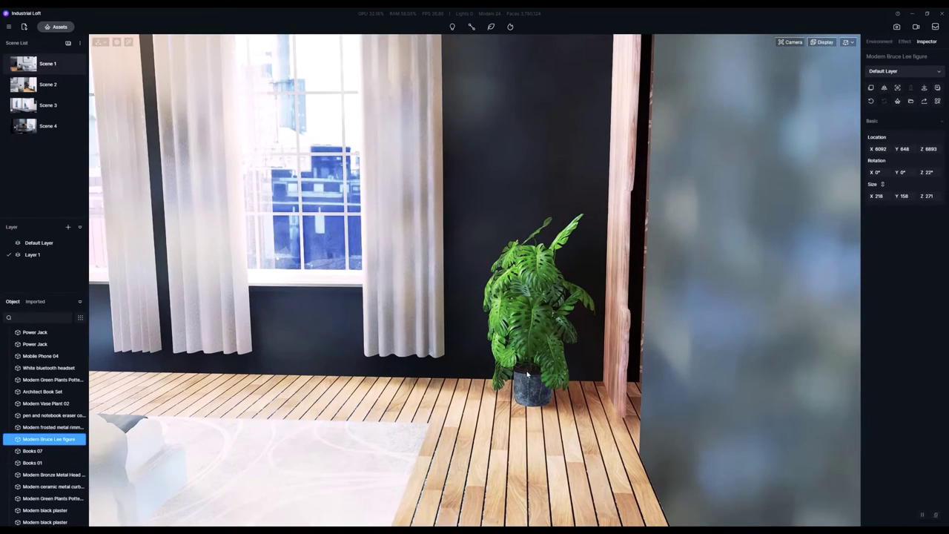
- Select the large potted green plant in the object list, add a second layer, and rename Layer 1 to Deco
left_click(52, 380)
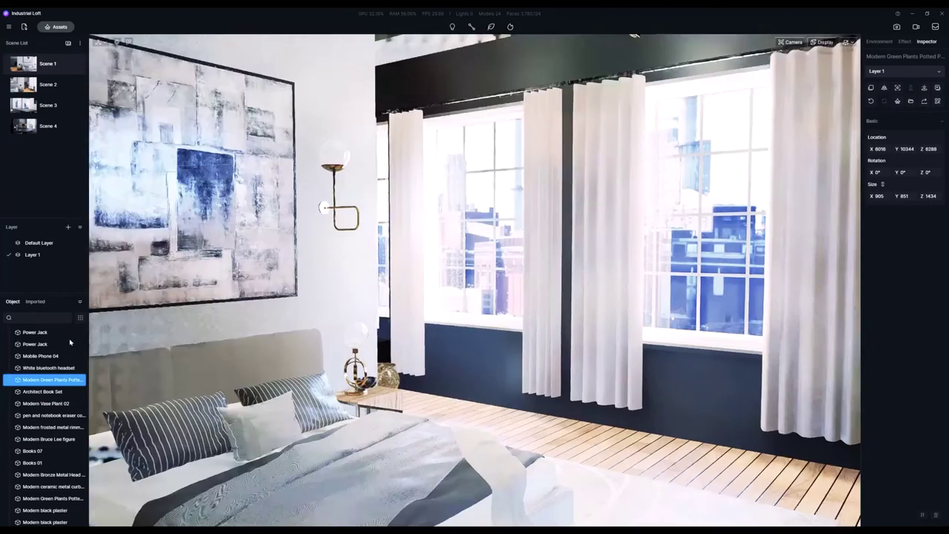
right_click_drag(519, 311, 345, 352)
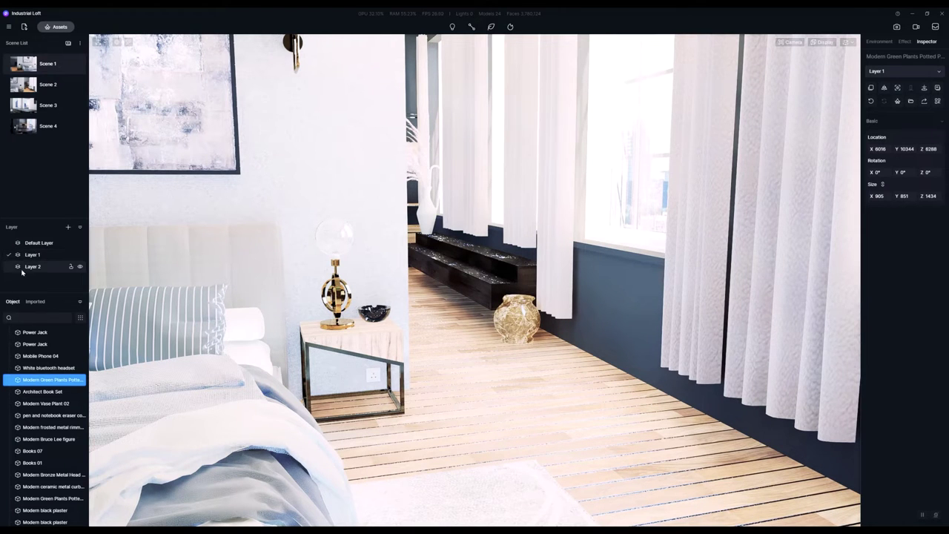
right_click(33, 271)
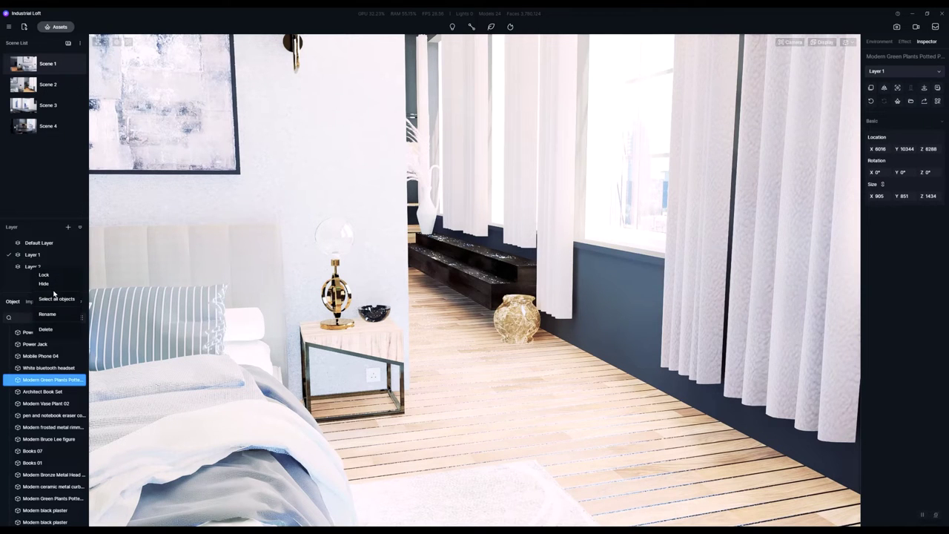
left_click(16, 276)
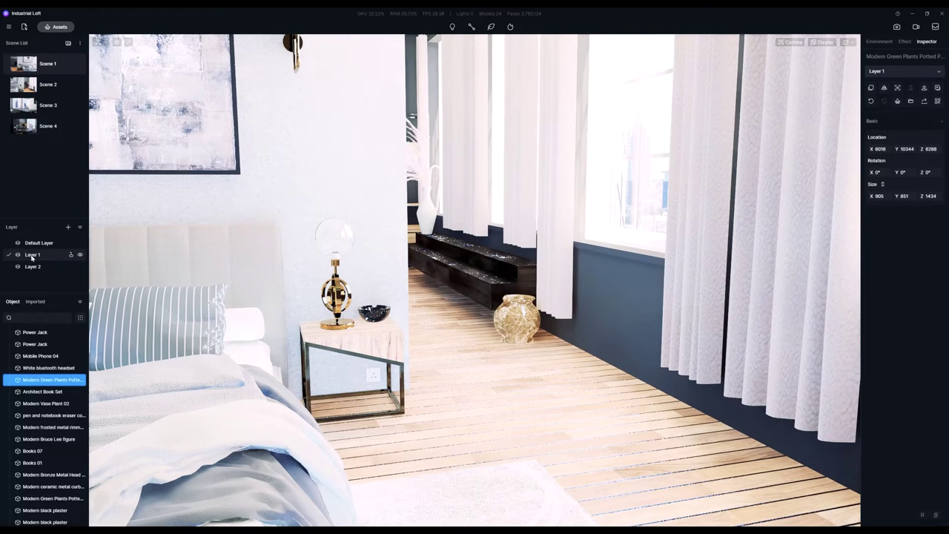
double_click(32, 255)
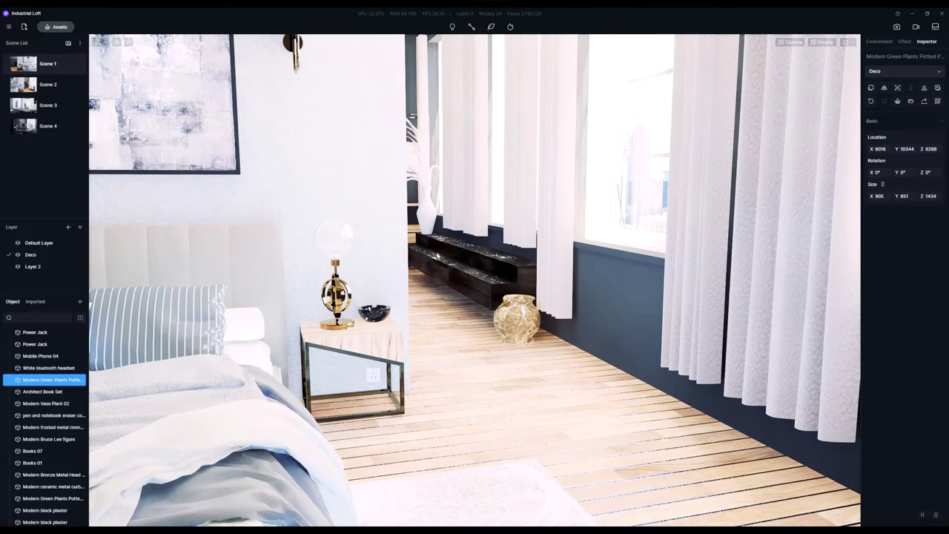
- Hide the Deco layer, compare the bedroom, island and shelving without its objects, and show the layer again
right_click_drag(430, 209, 296, 237)
key("d")
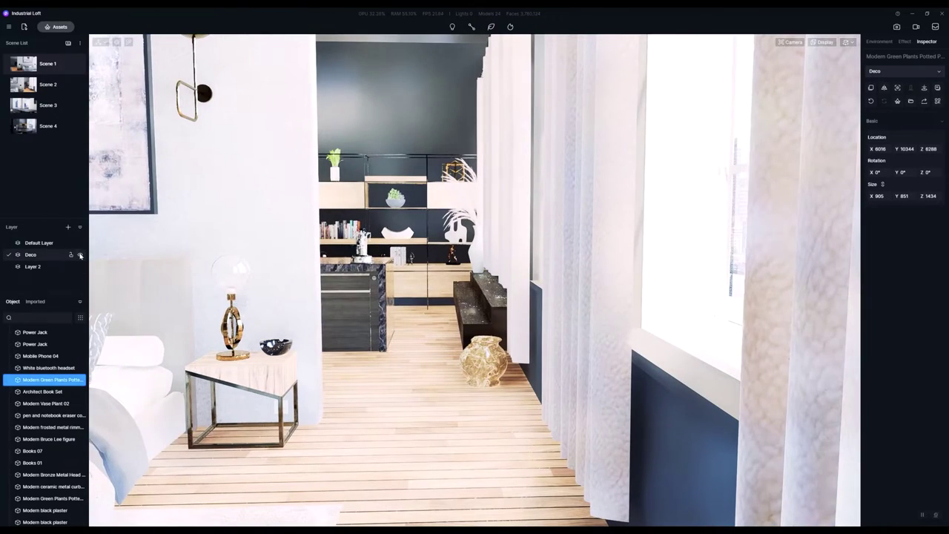
left_click(80, 255)
middle_click_drag(292, 261, 415, 267)
scroll(483, 297, "up", 8)
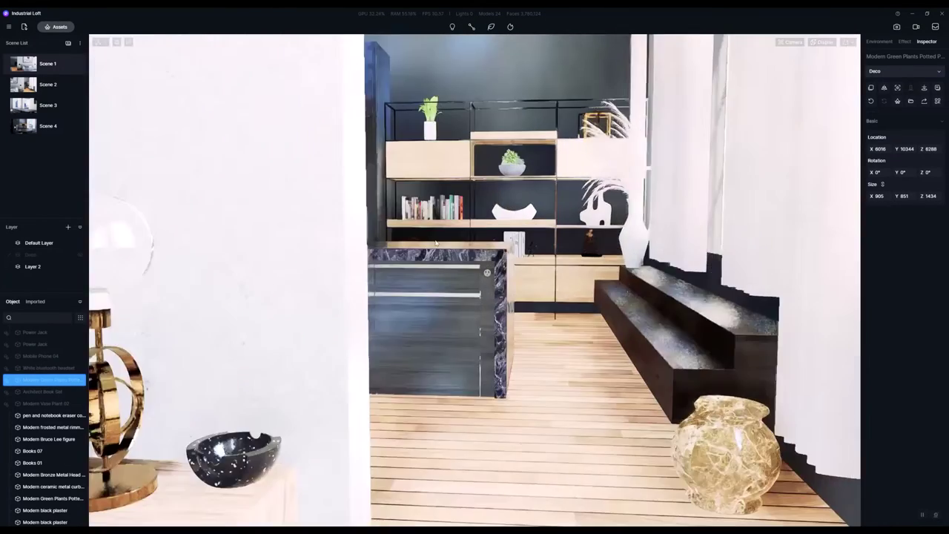
middle_click_drag(485, 282, 484, 461)
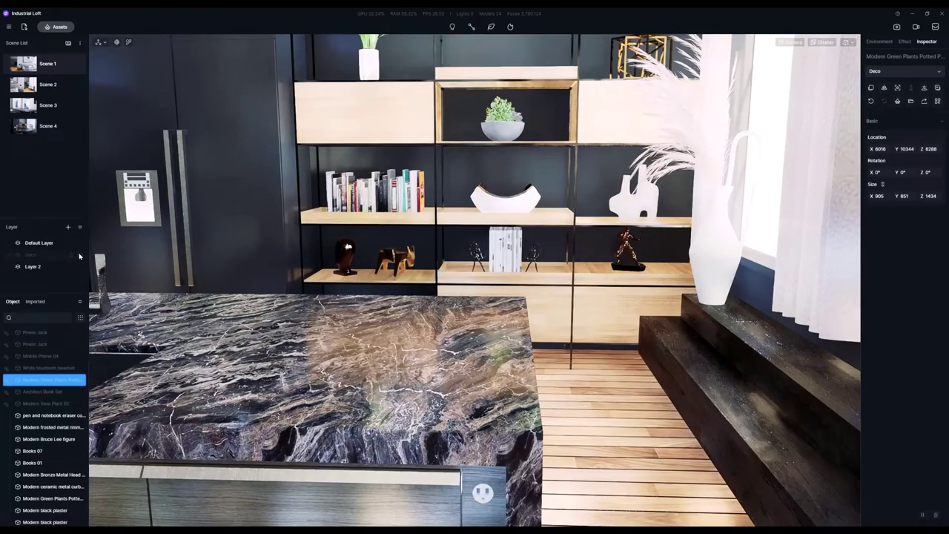
left_click(80, 255)
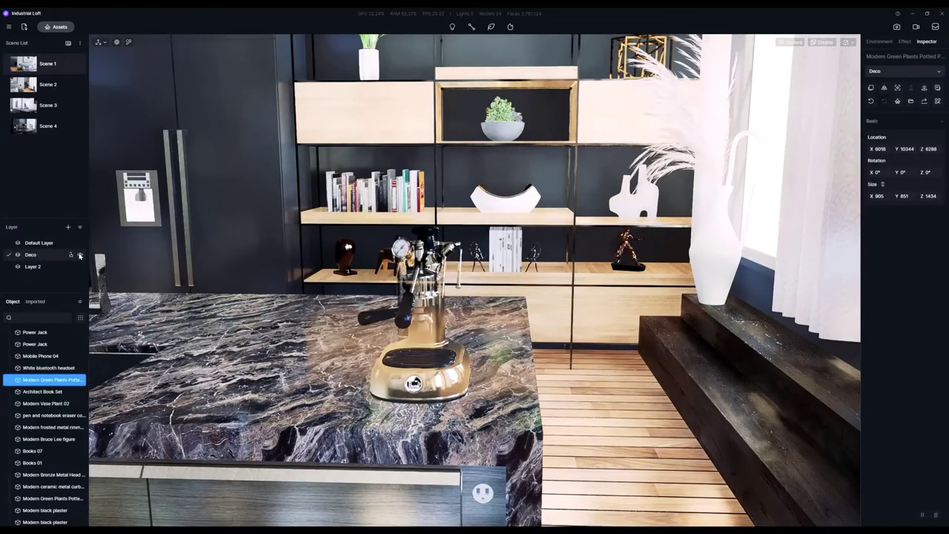
- Toggle the Deco layer's visibility around the dining counter and select the white-blossom vase to check which objects belong to it
left_click(80, 255)
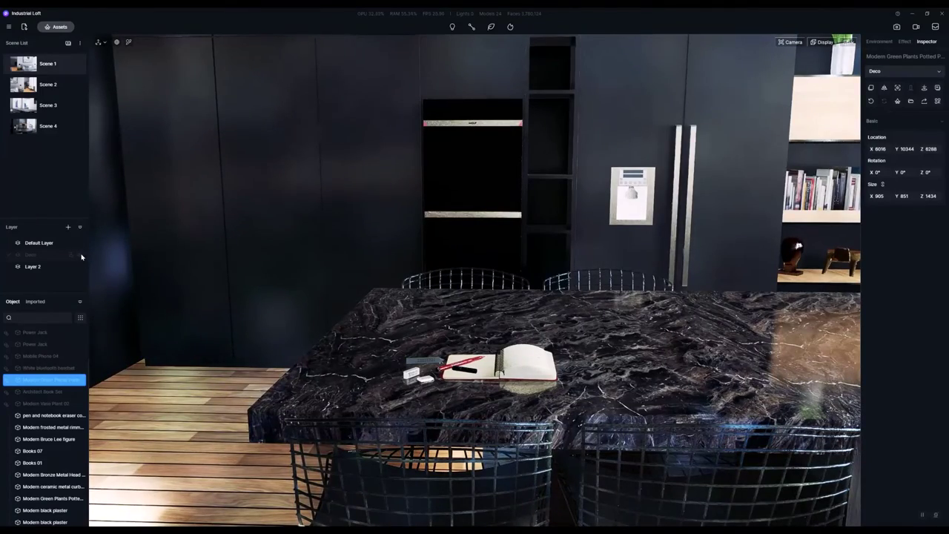
left_click(80, 256)
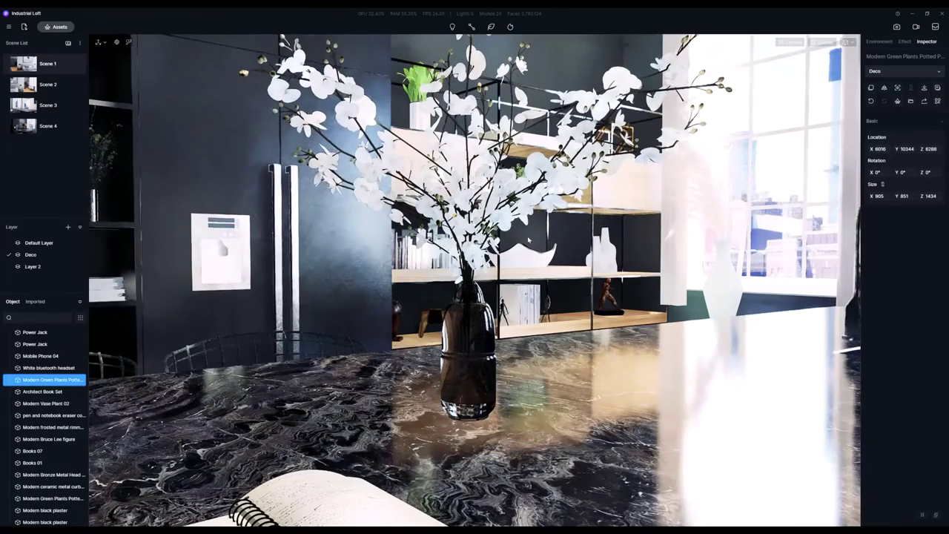
left_click(458, 363)
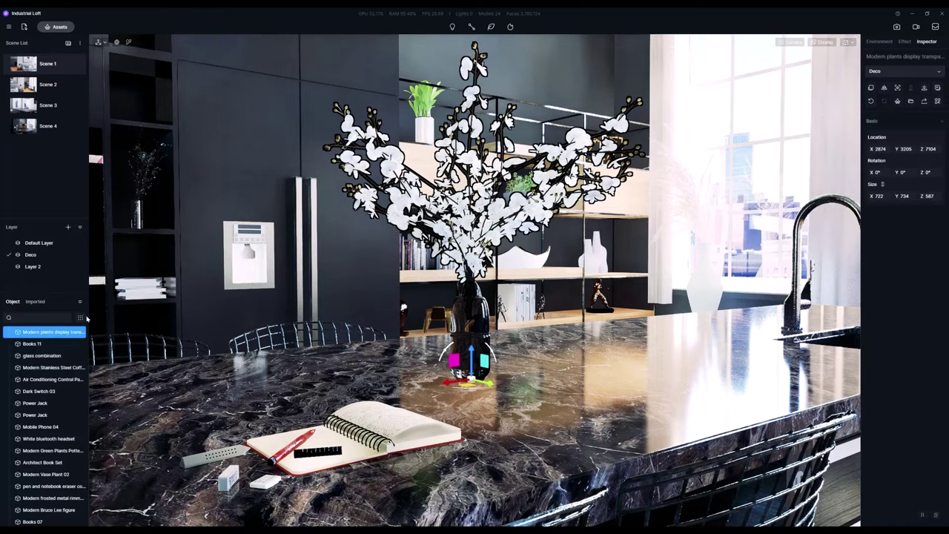
left_click(80, 255)
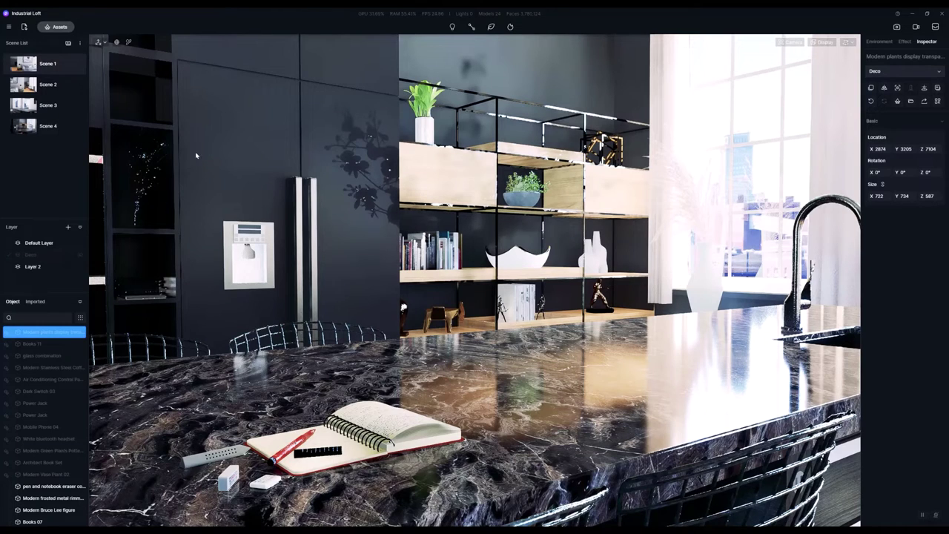
mouse_move(504, 231)
right_mouse_down()
mouse_move(430, 226)
mouse_move(492, 237)
right_mouse_up()
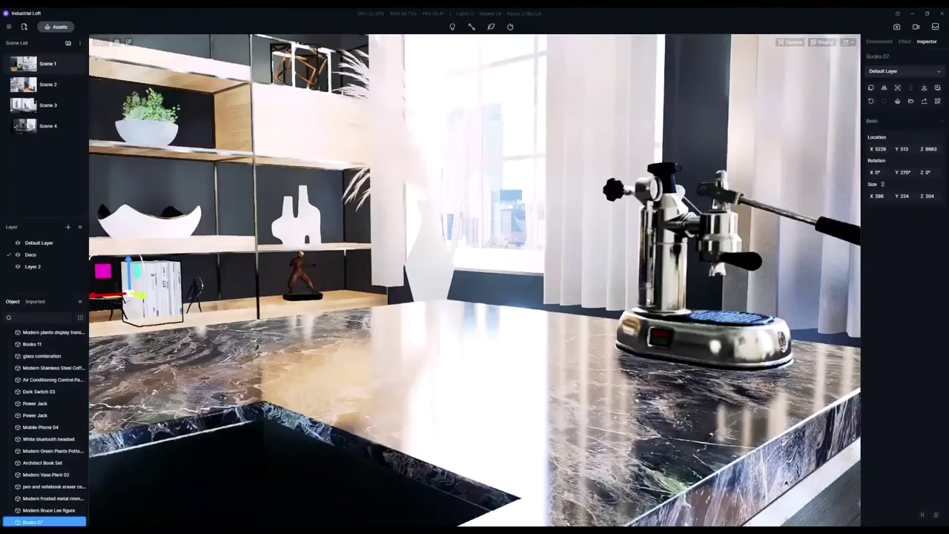
right_click_drag(519, 277, 400, 277)
middle_click_drag(462, 333, 517, 333)
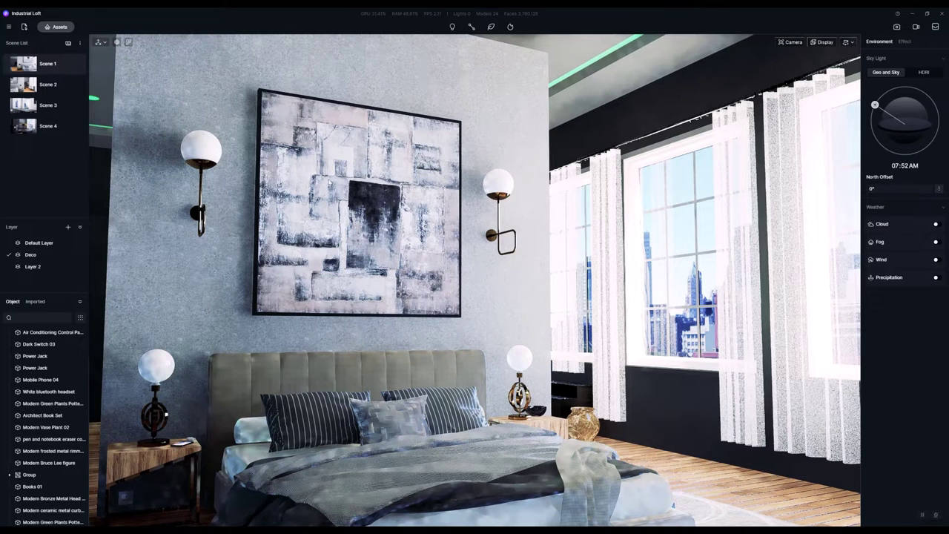
- Review the saved views Scene 2, Scene 4 and Scene 1, and check the navigation and camera settings
mouse_move(69, 65)
left_click(48, 84)
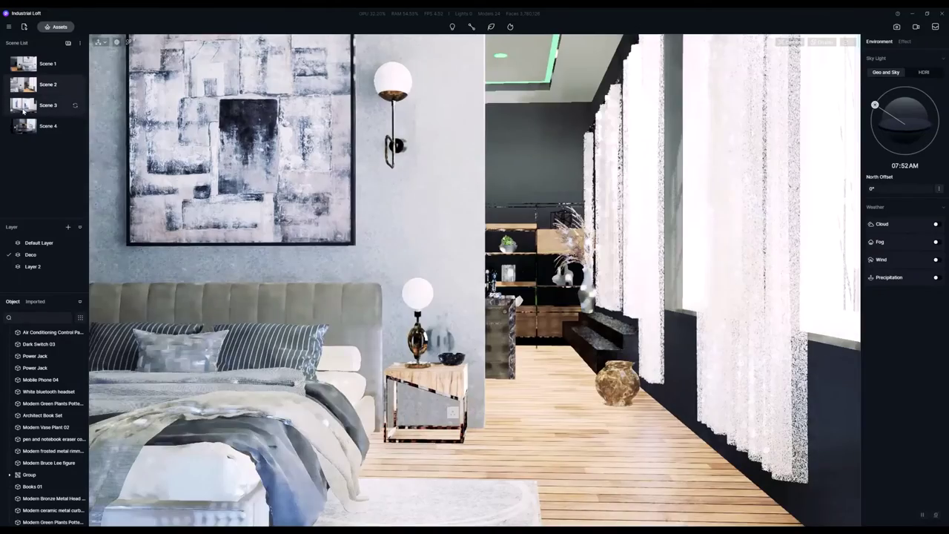
left_click(21, 127)
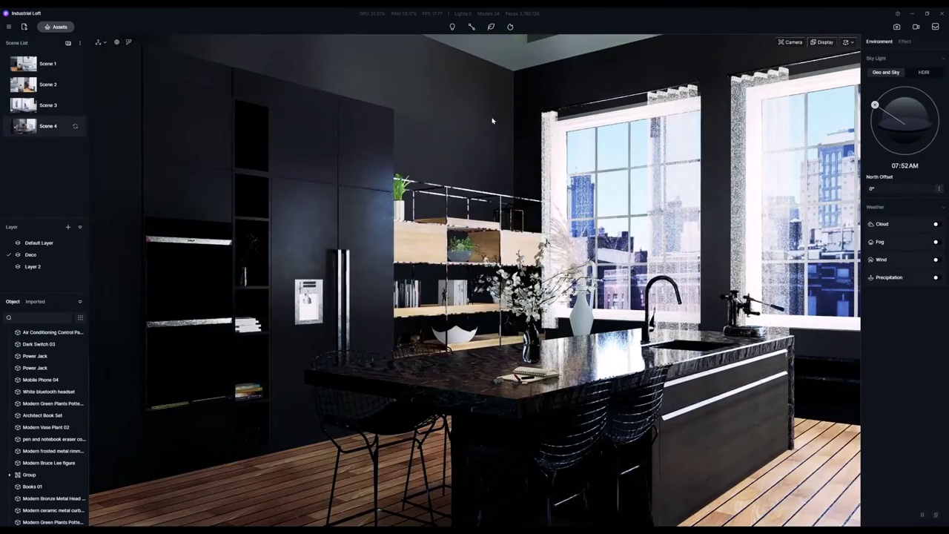
left_click(846, 42)
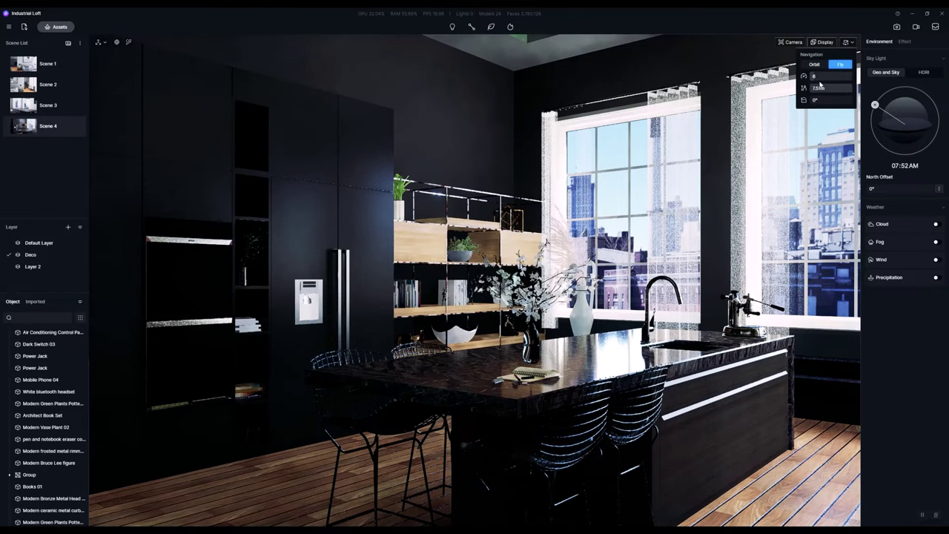
left_click(792, 42)
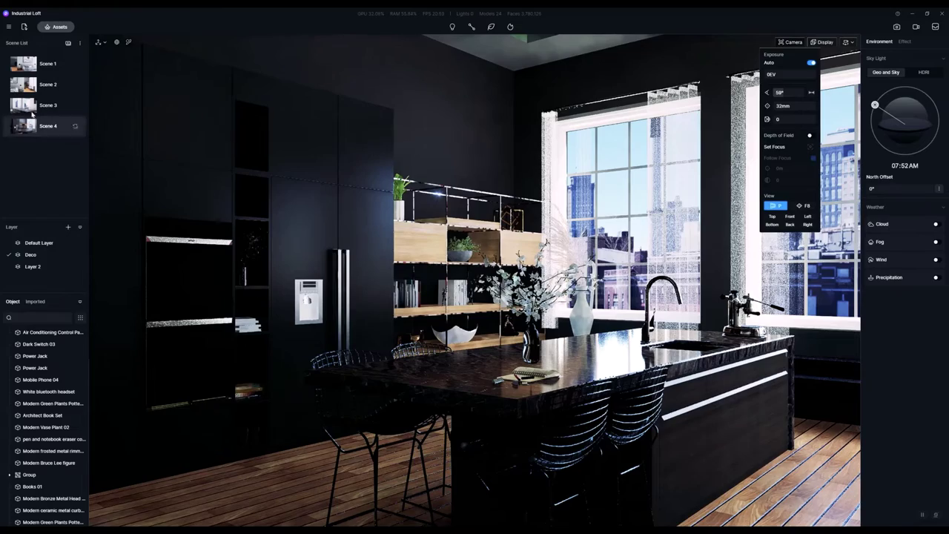
left_click(48, 64)
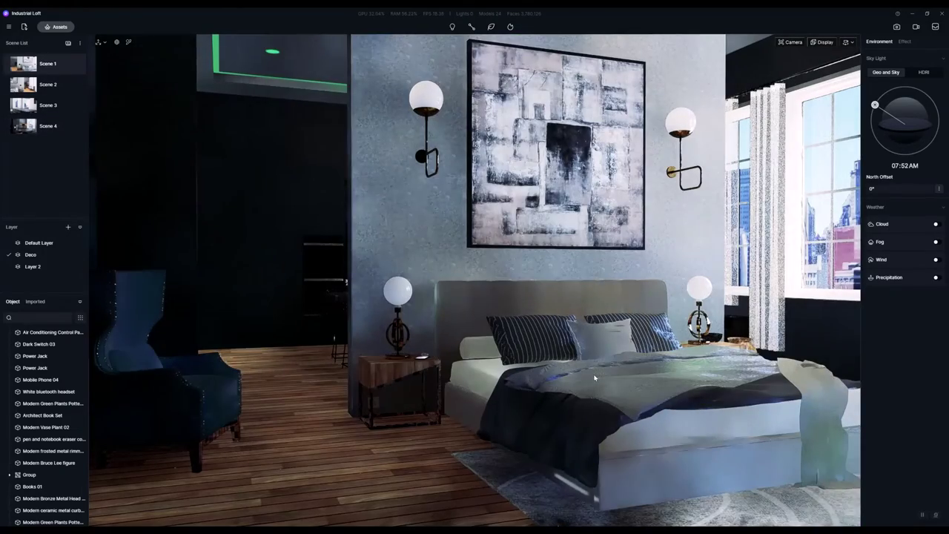
- Fly past the bedroom curtains and out through the window to examine the city backdrop and the ground in front of it
right_click_drag(600, 376, 642, 376)
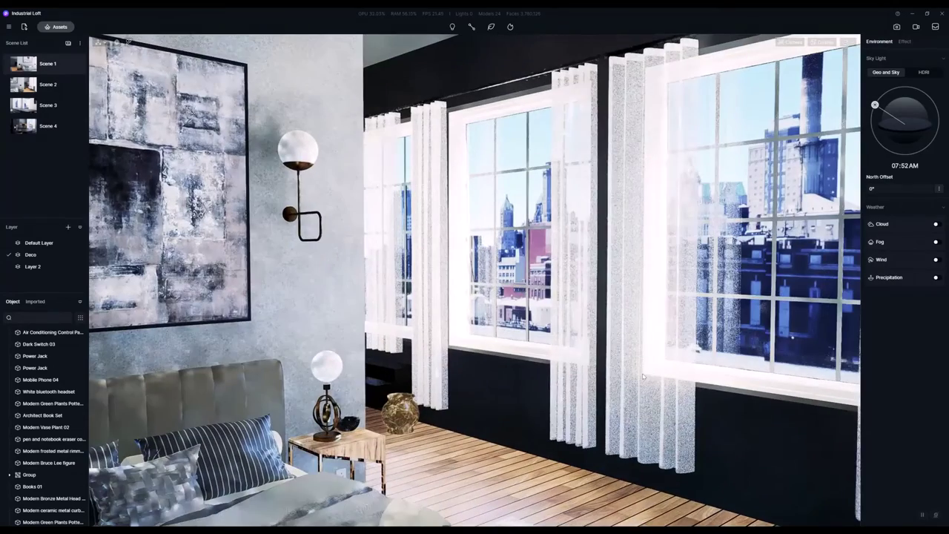
key("d")
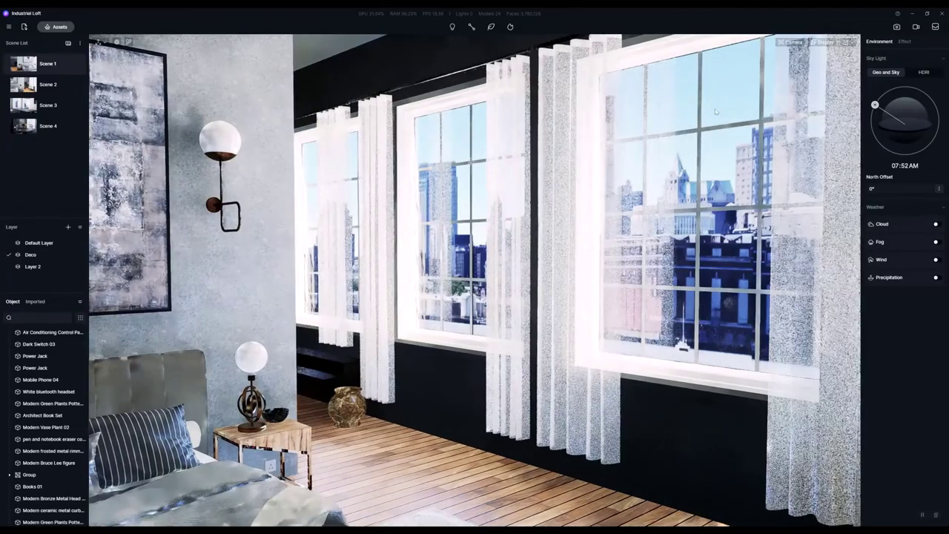
key("d")
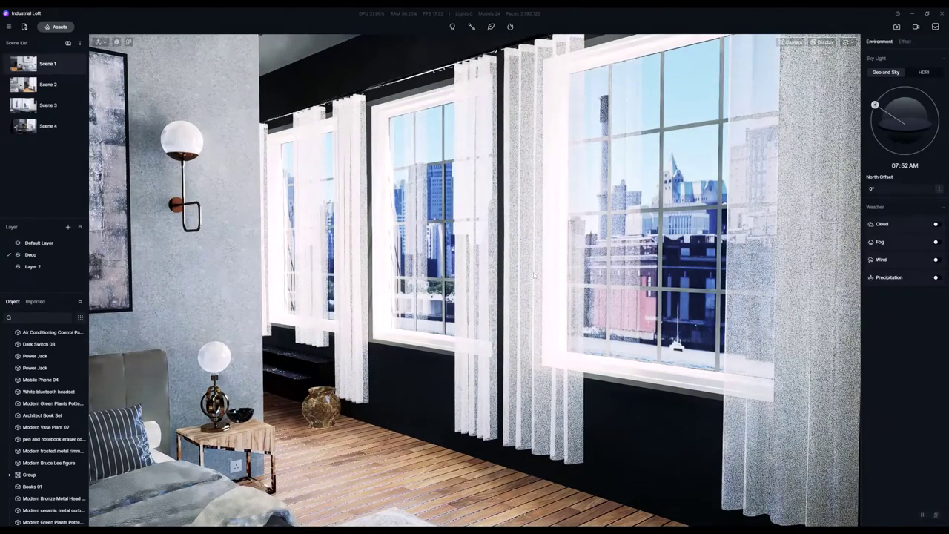
key("d")
key("w")
key("w")
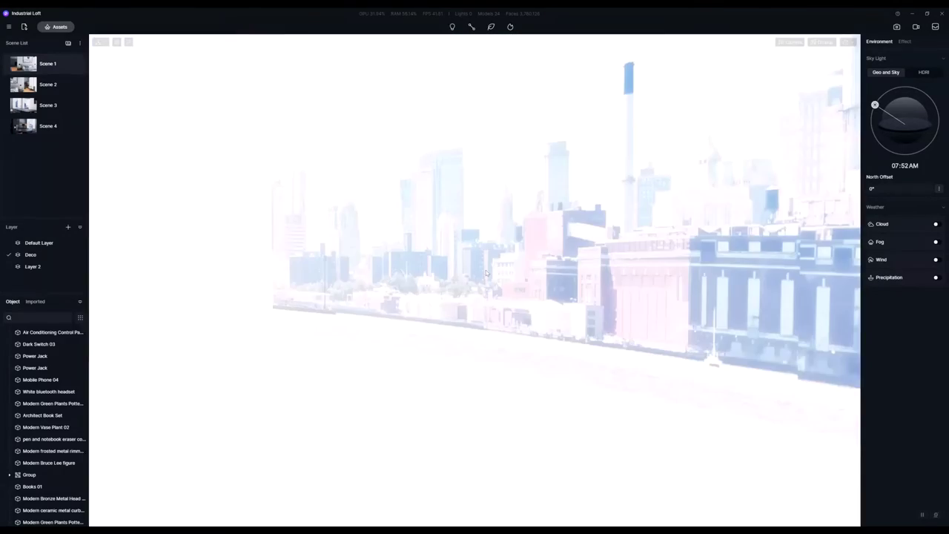
key("d")
key("w")
right_click_drag(489, 273, 423, 406)
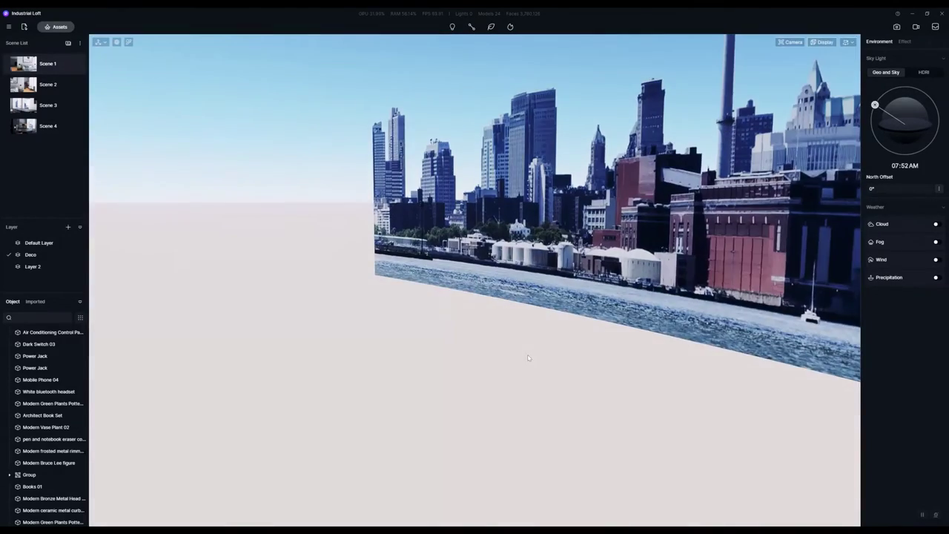
right_click_drag(477, 345, 533, 340)
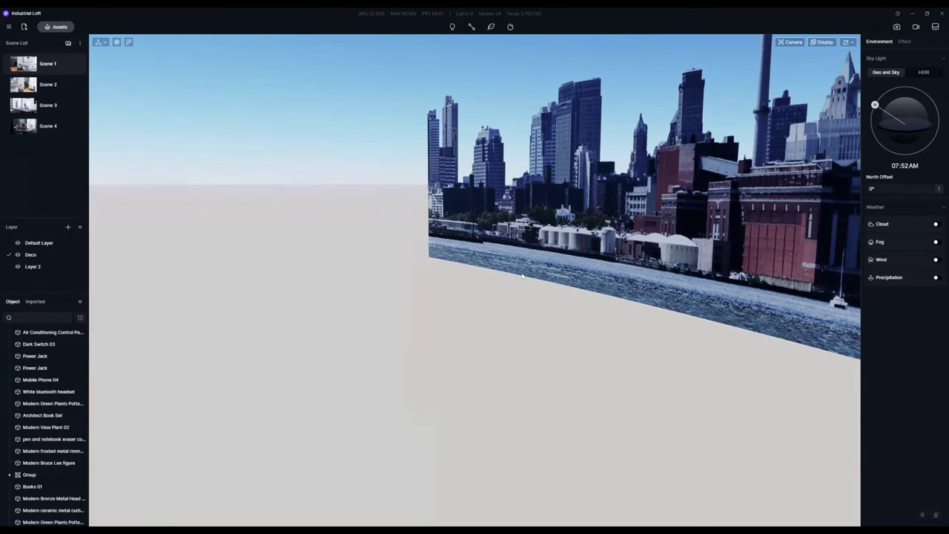
- Place an Aesculus hippocastanum tree from the Nature assets on the ground in front of the city backdrop
key("m")
left_click(143, 102)
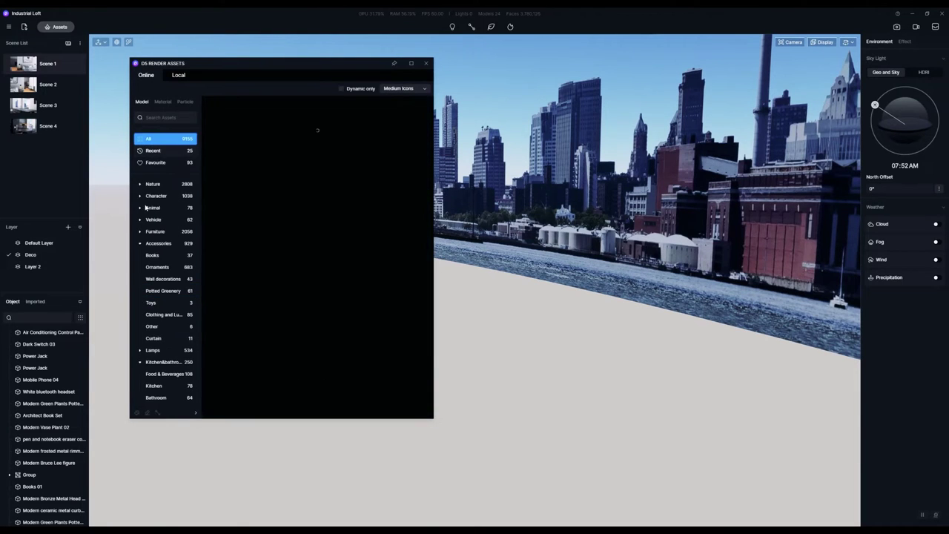
left_click(153, 184)
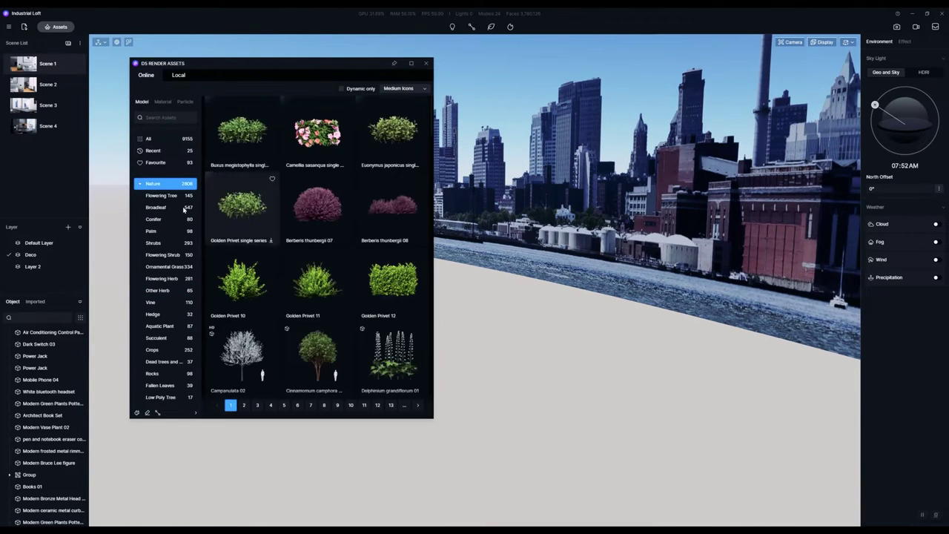
scroll(323, 287, "down", 1)
scroll(323, 287, "down", 5)
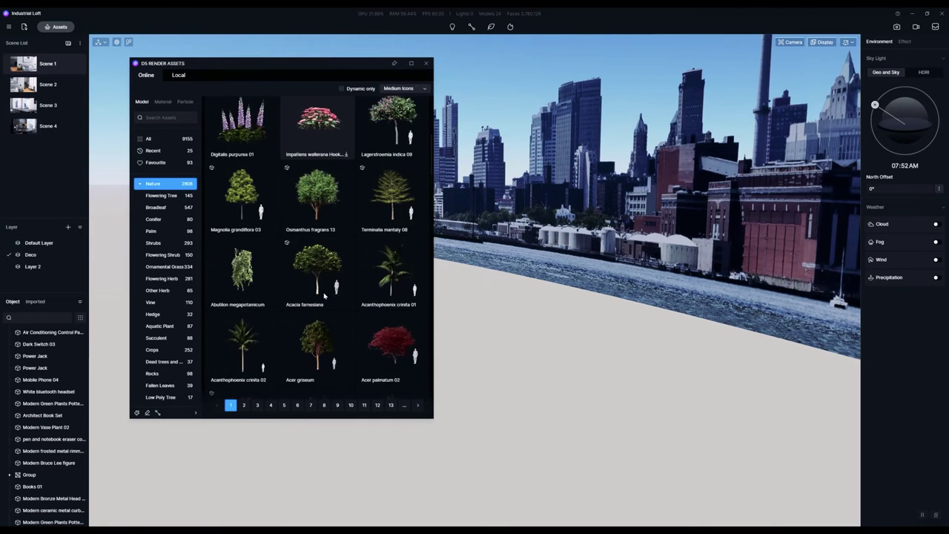
left_click(324, 317)
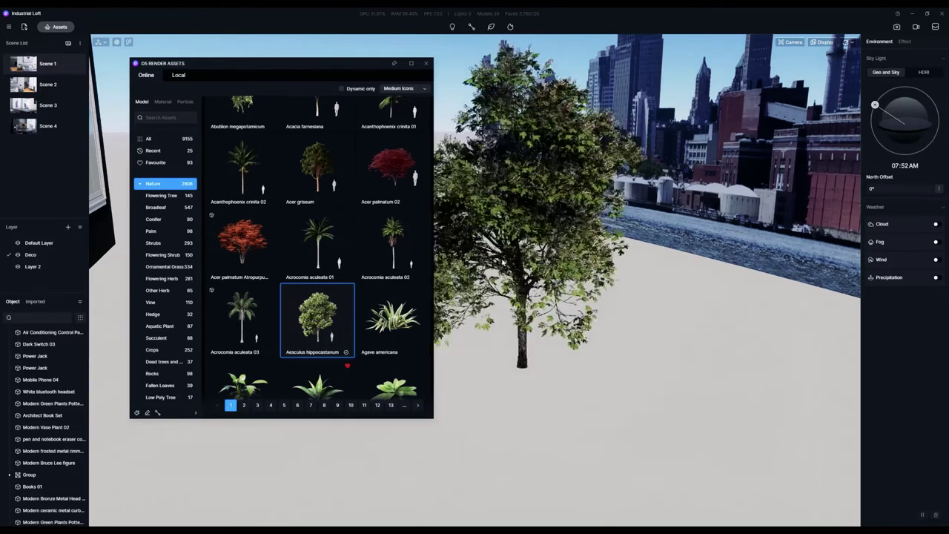
left_click(492, 424)
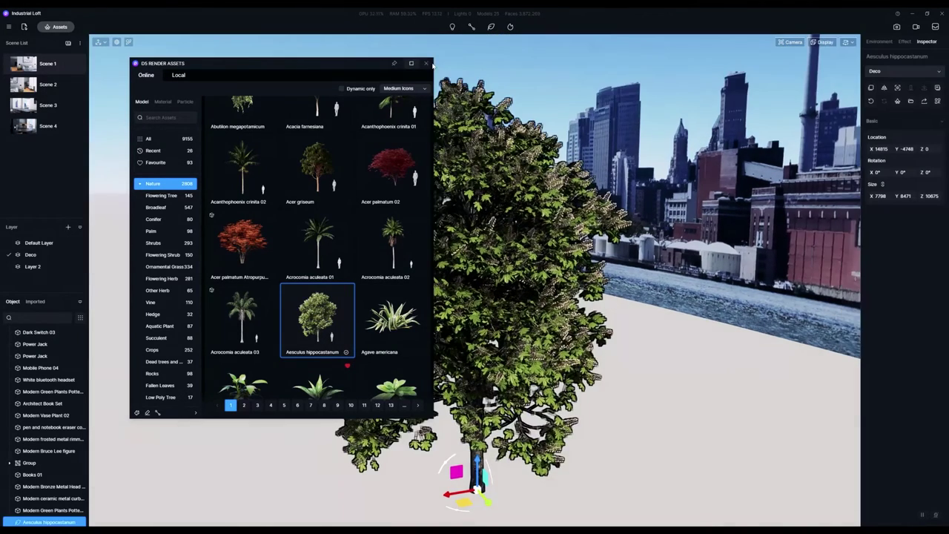
left_click(427, 65)
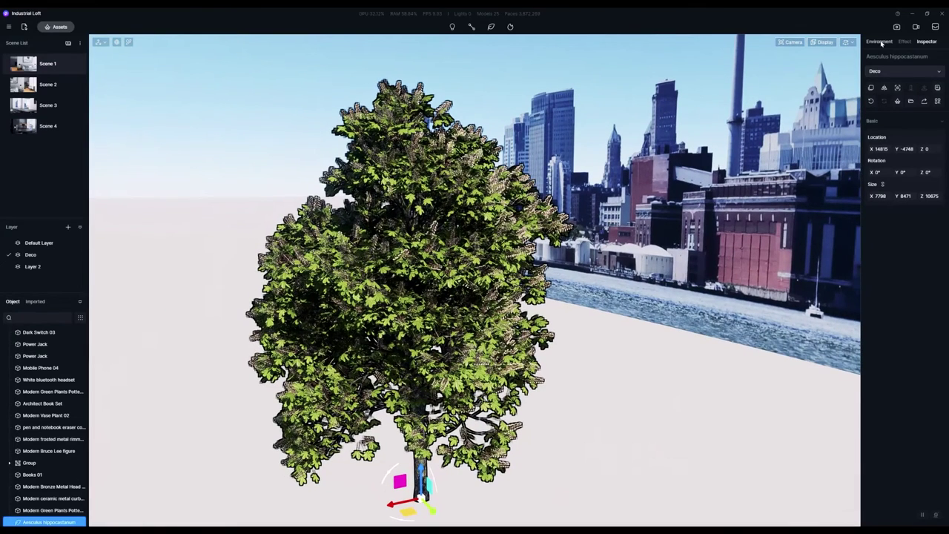
- Shift the Geo and Sky sun to 06:41 PM and then to 03:01 PM to test the lighting on the tree
left_click(879, 42)
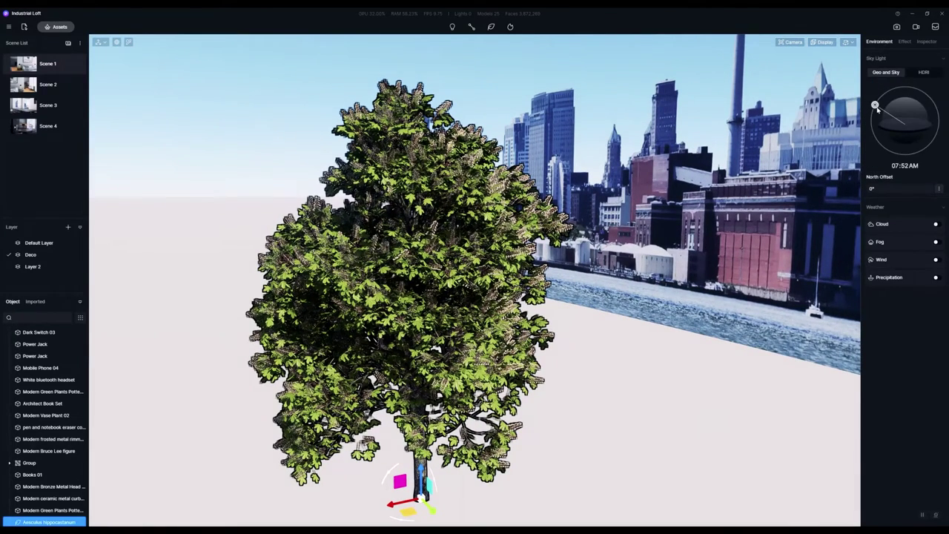
left_click_drag(876, 108, 938, 127)
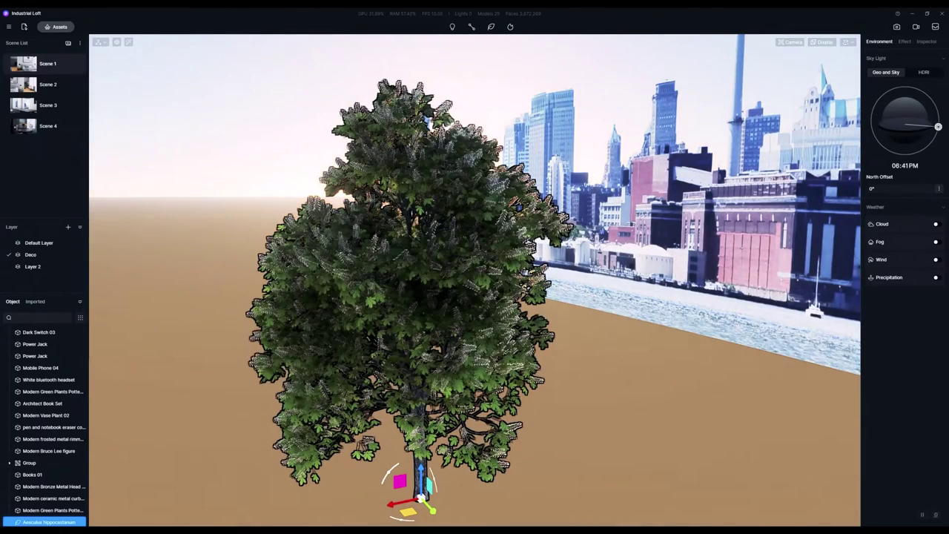
left_click(901, 167)
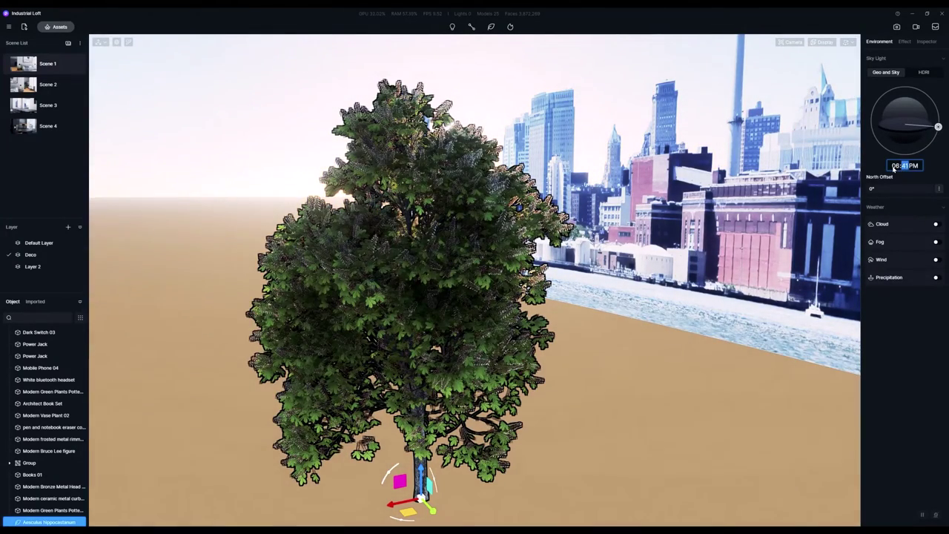
left_click(893, 167)
left_click(908, 168)
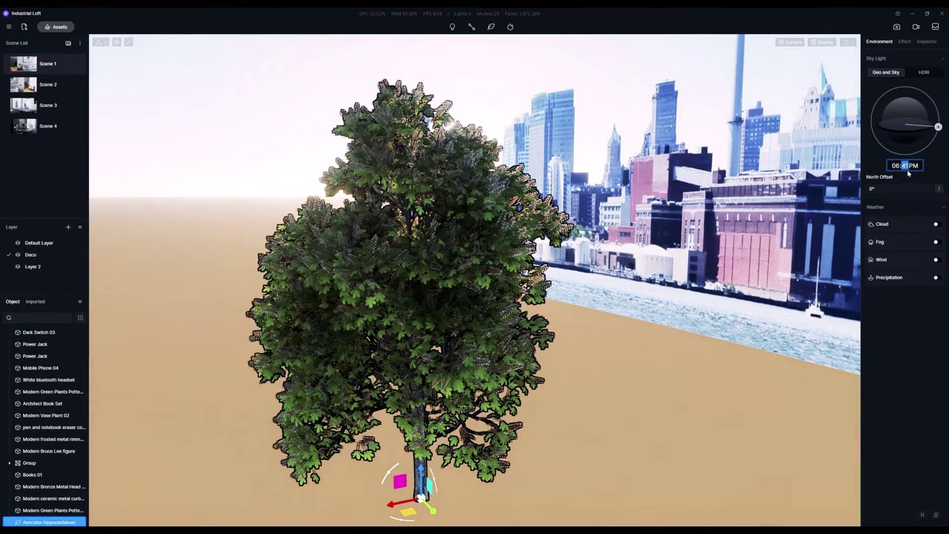
left_click_drag(938, 127, 929, 97)
- Examine the tree, its reflections in the loft windows and the backdrop from several heights and angles under the changed sunlight
right_click_drag(477, 324, 550, 258)
key("e")
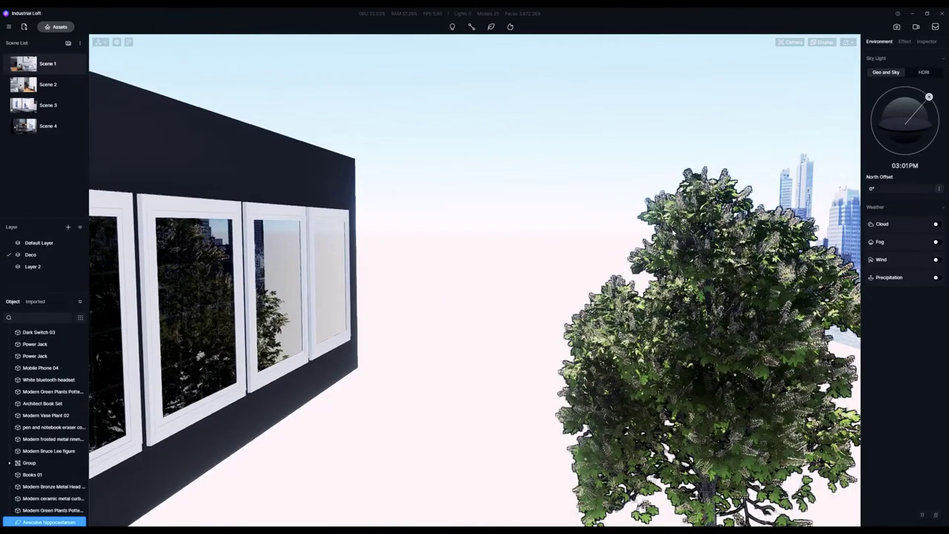
right_click_drag(611, 230, 572, 222)
key("e")
key("e")
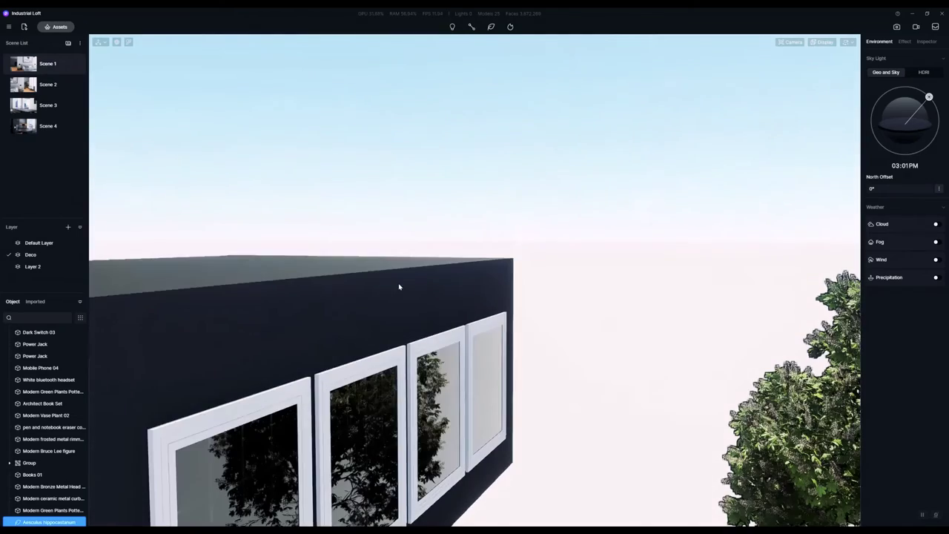
right_click_drag(635, 334, 671, 329)
key("q")
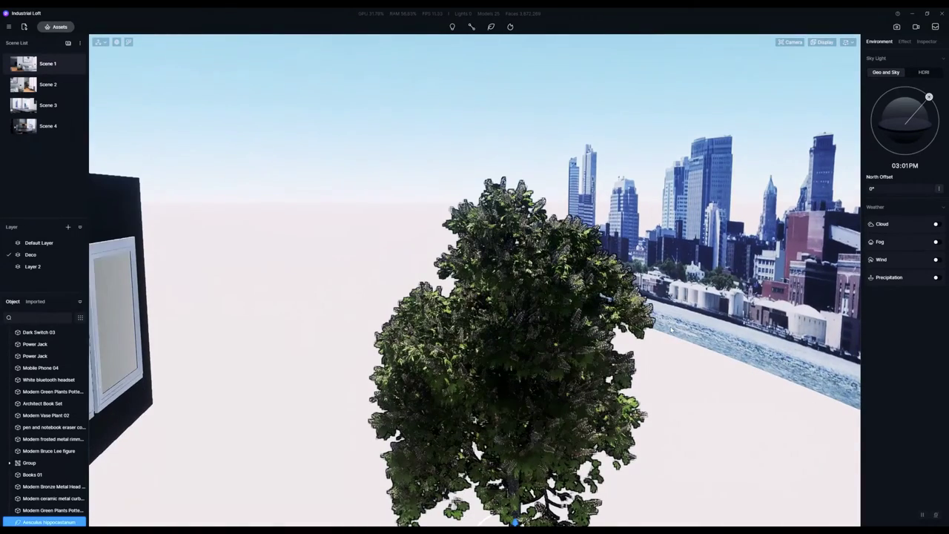
key("q")
right_click_drag(572, 351, 581, 347)
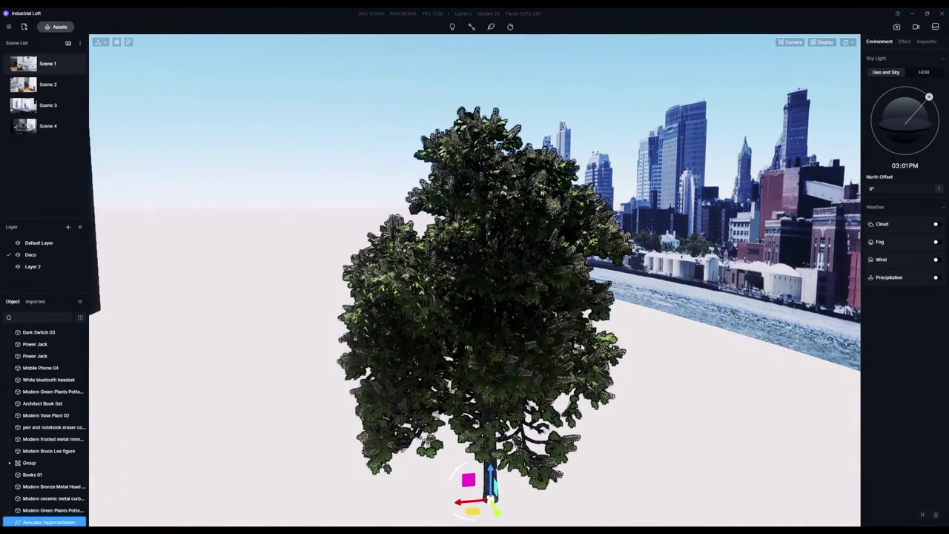
key("q")
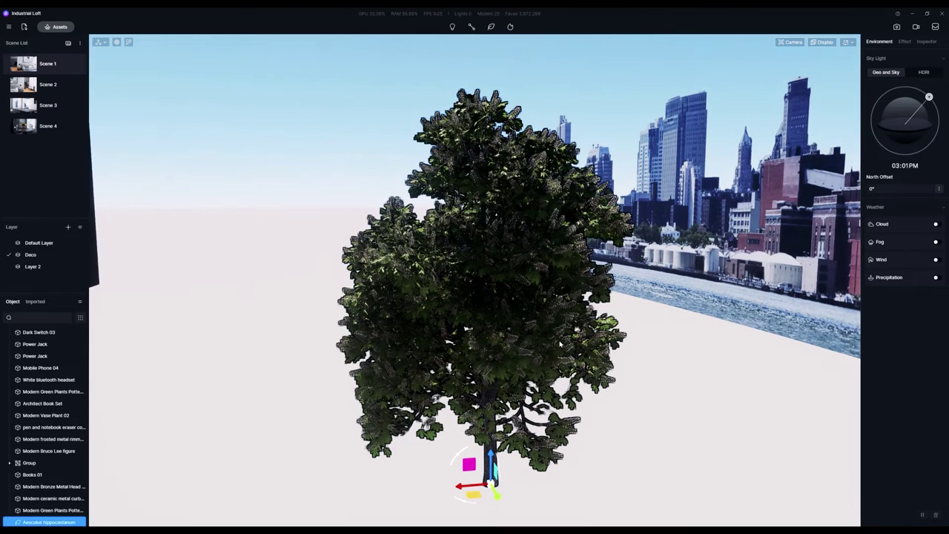
- Try sun disk radius values of 10 and 0 on the deselected tree, and set the time of day to 08:37 AM
left_click(939, 190)
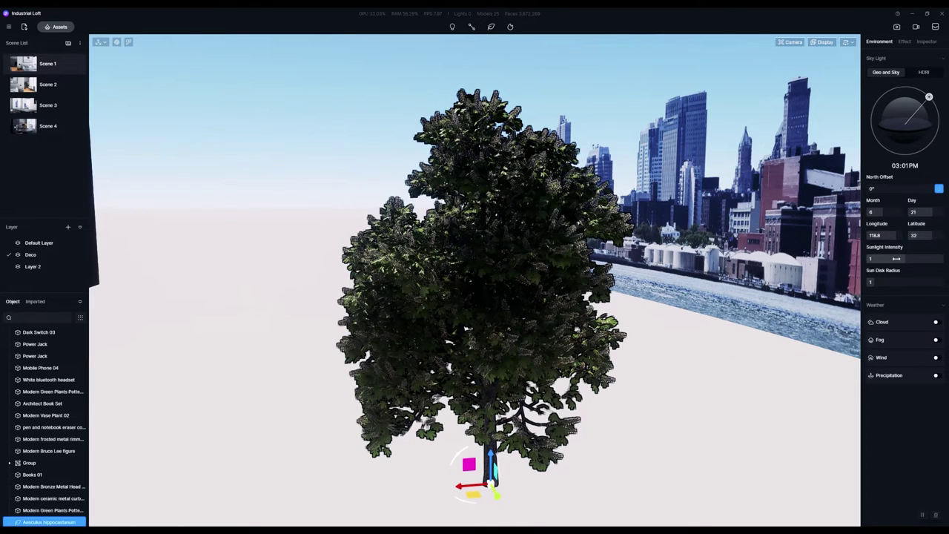
left_click_drag(871, 285, 947, 285)
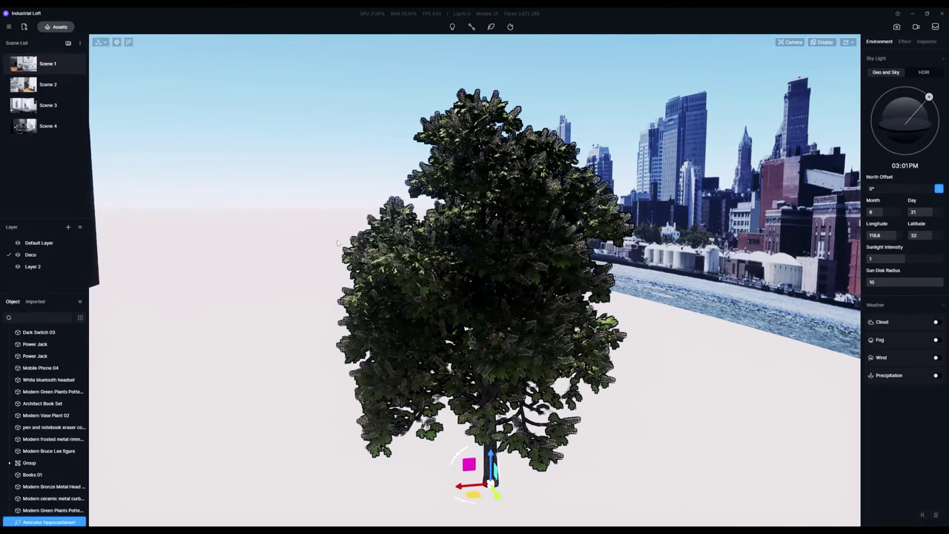
scroll(337, 242, "up", 1)
left_click(337, 242)
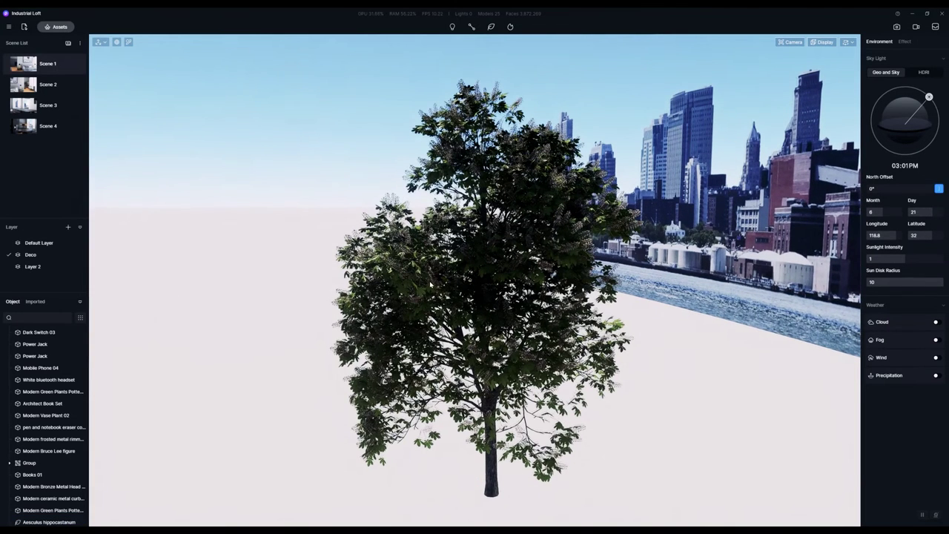
left_click_drag(940, 282, 866, 281)
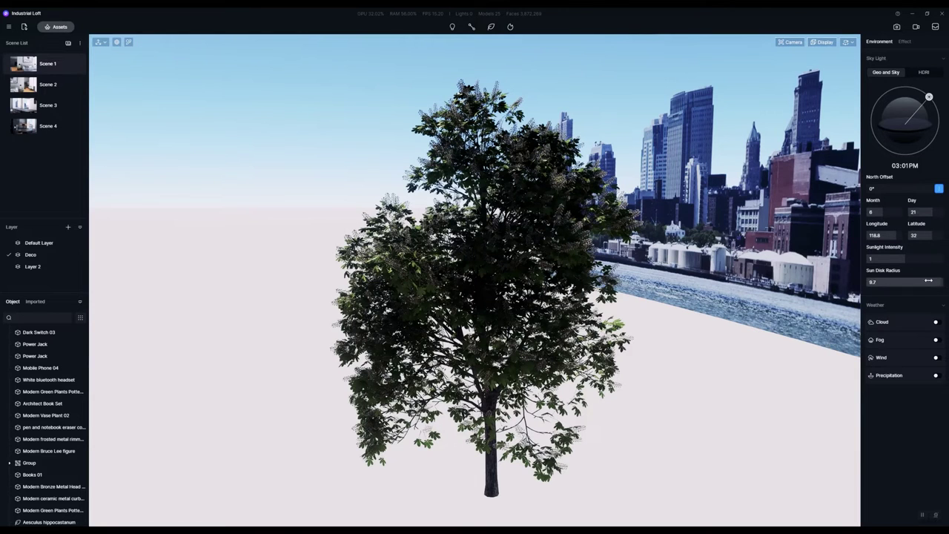
right_click_drag(534, 274, 508, 253)
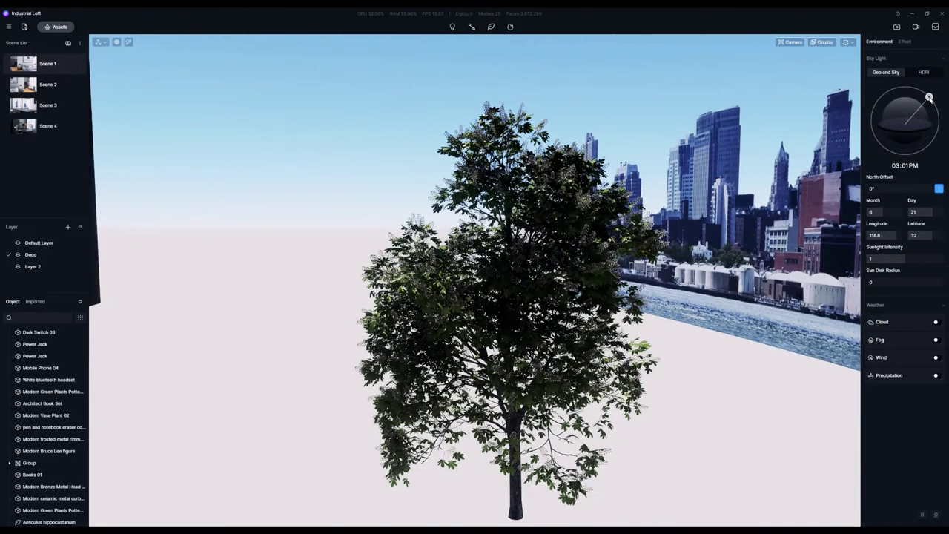
left_click_drag(929, 97, 879, 99)
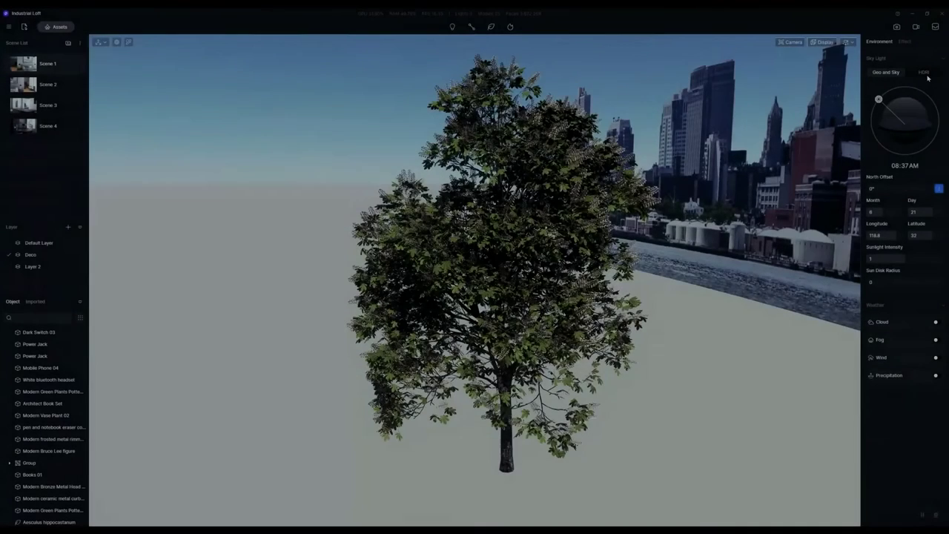
- Switch the sky light to the Early Morning HDRI and examine the tree's shading up close
left_click(924, 73)
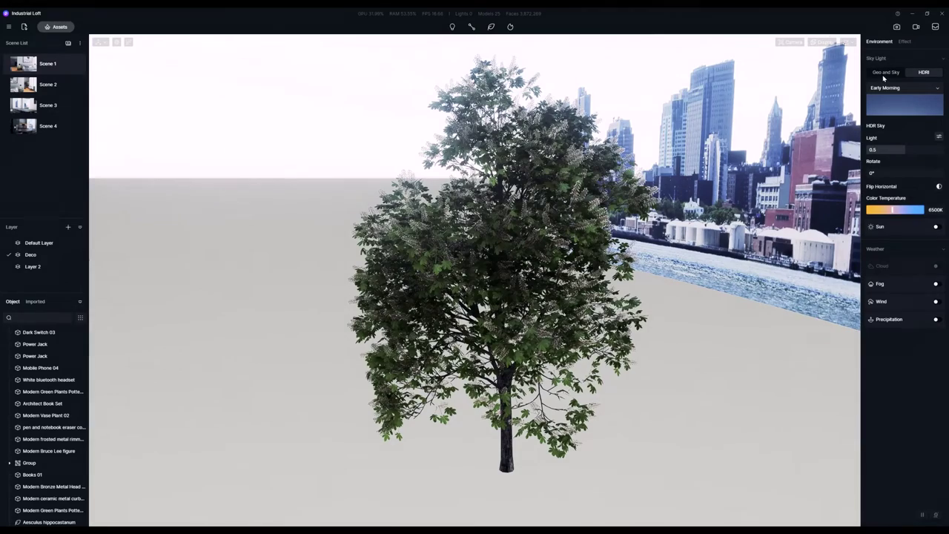
right_click_drag(539, 405, 562, 380)
scroll(561, 381, "up", 3)
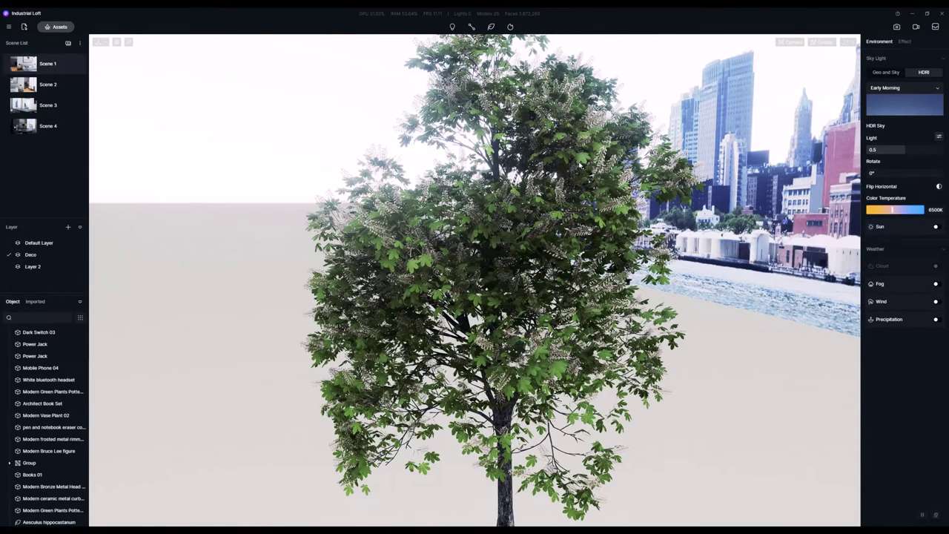
right_click_drag(474, 280, 433, 278)
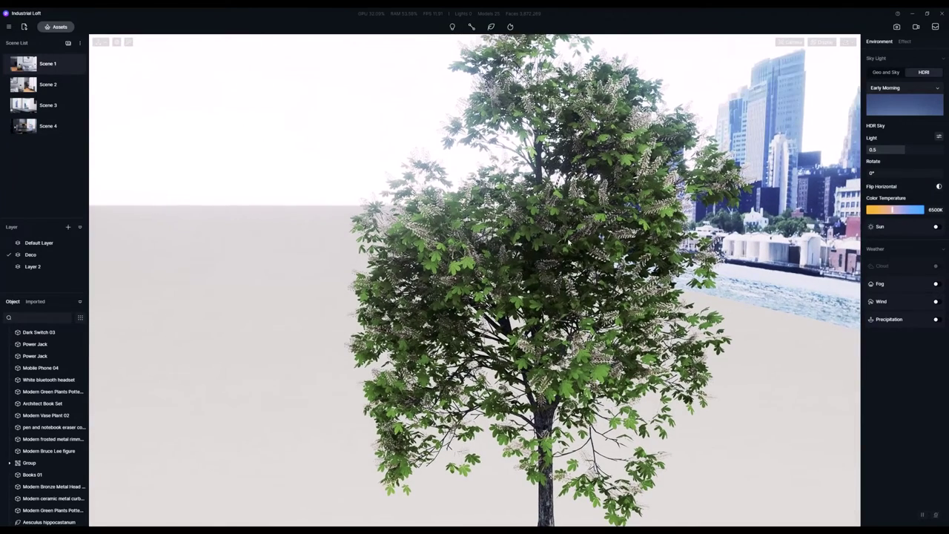
right_click_drag(572, 245, 594, 234)
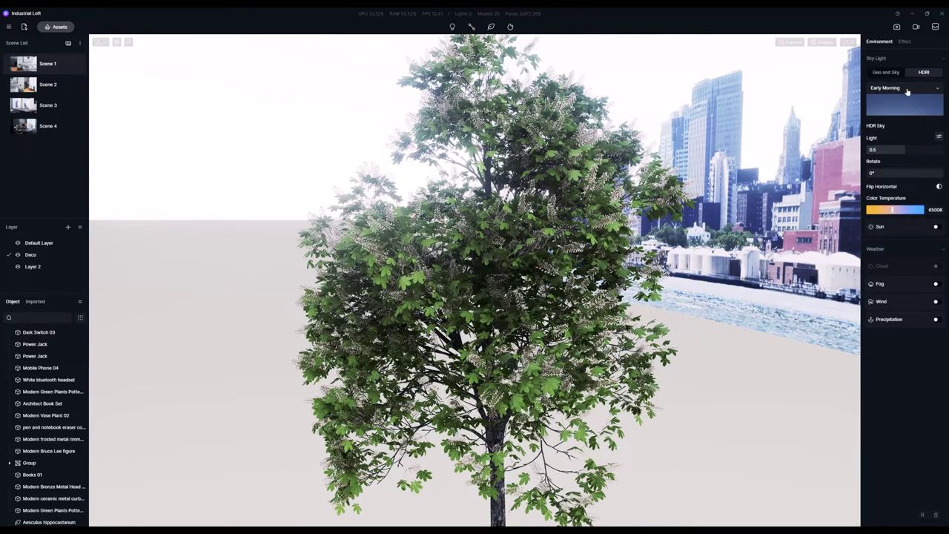
- Enable the sun for the HDRI sky and compare its lighting with Geo and Sky
left_click(936, 227)
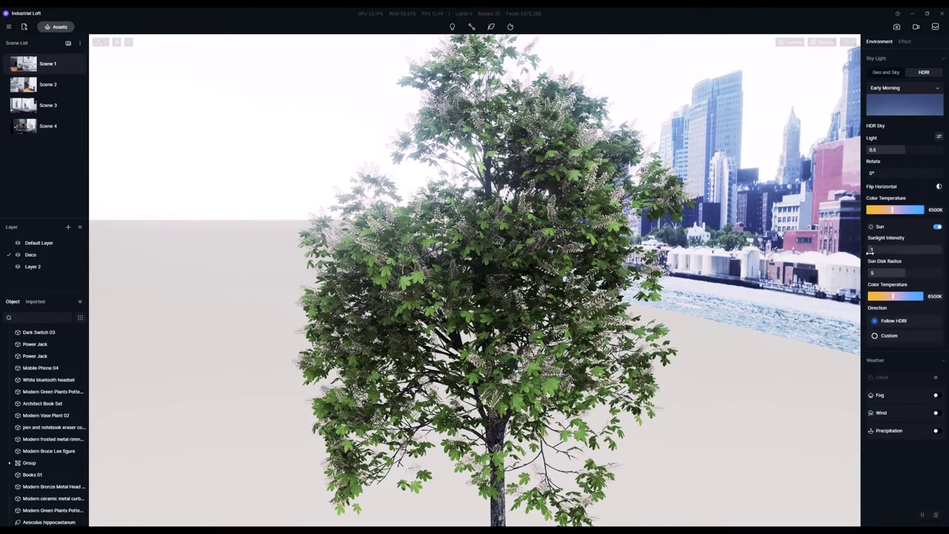
left_click(881, 72)
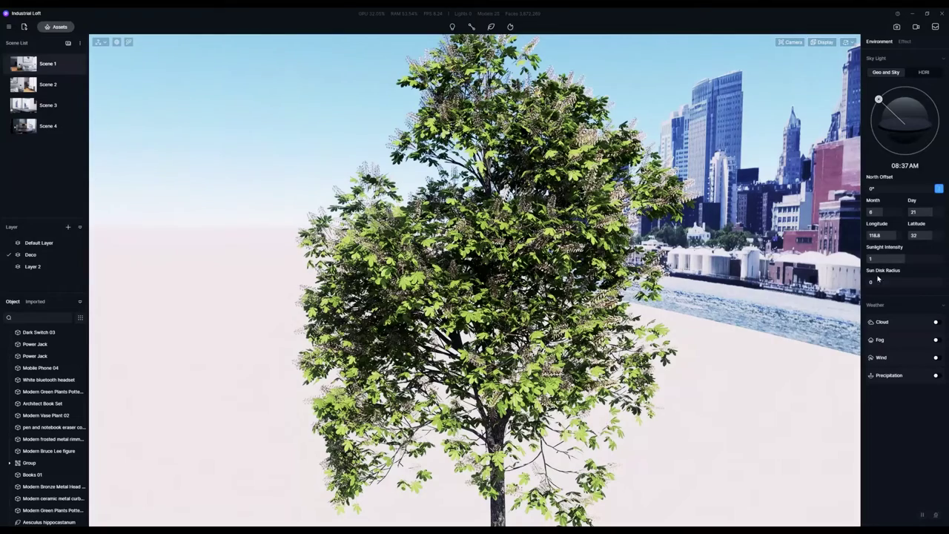
left_click(925, 74)
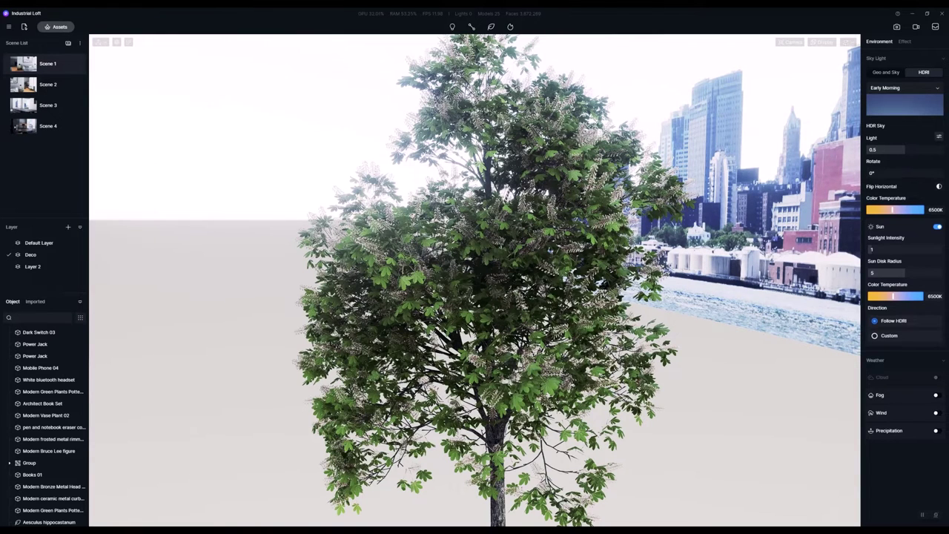
- Return to Scene 1, check the tree through the bedroom windows, and delete the Aesculus hippocastanum
left_click(48, 64)
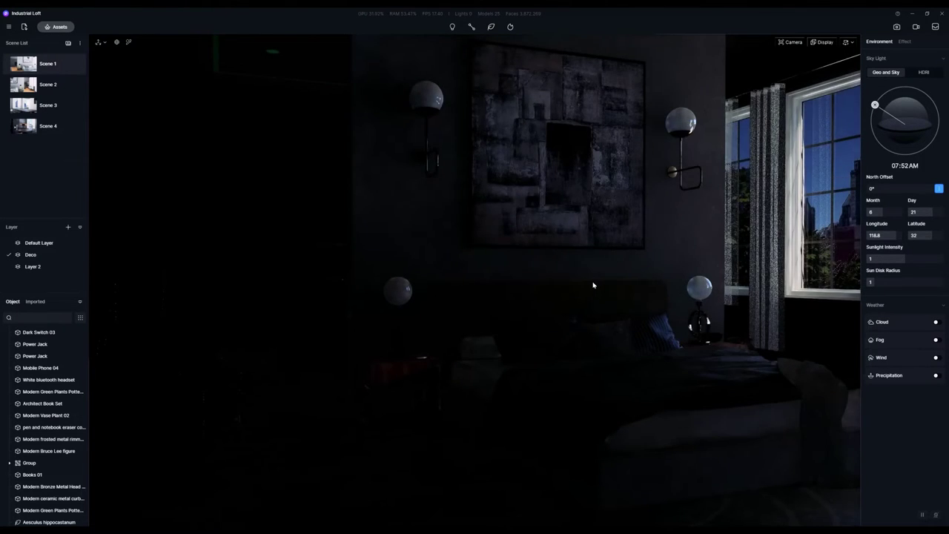
right_click_drag(593, 283, 667, 286)
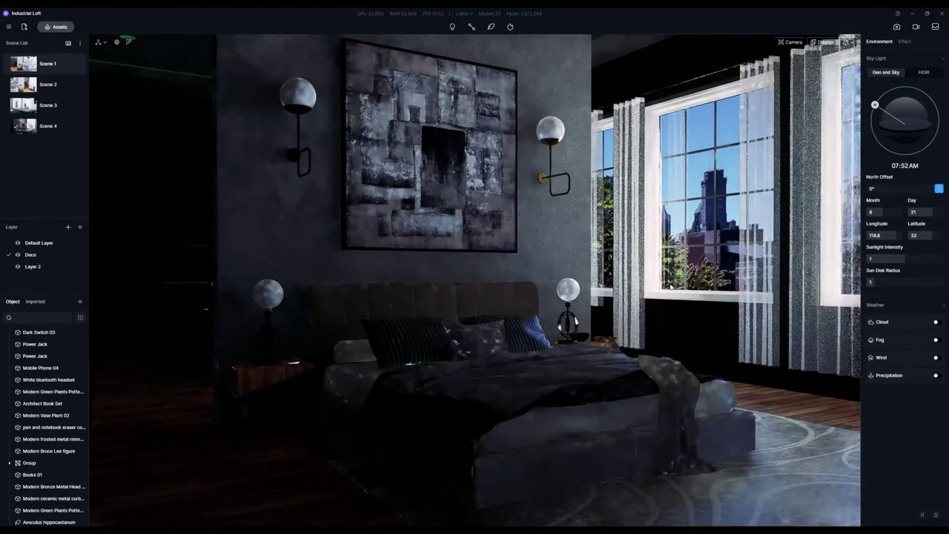
key("w")
key("e")
double_click(49, 522)
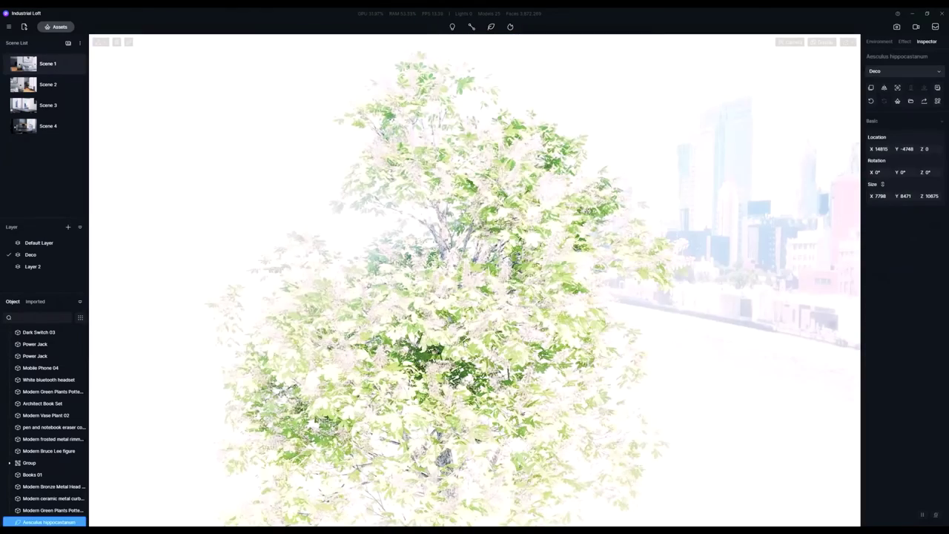
key("Delete")
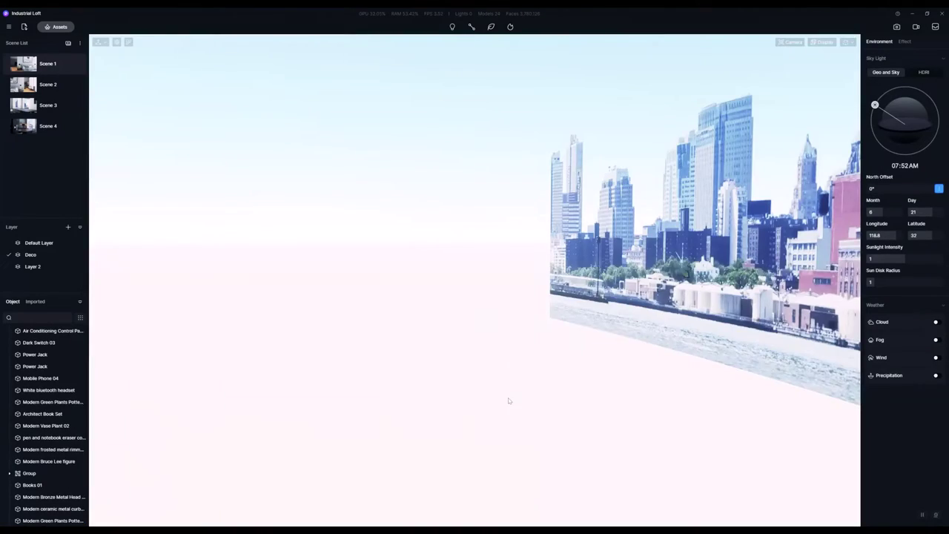
- Return to Scene 1 and switch its sky light to the Sunset HDRI
left_click(50, 104)
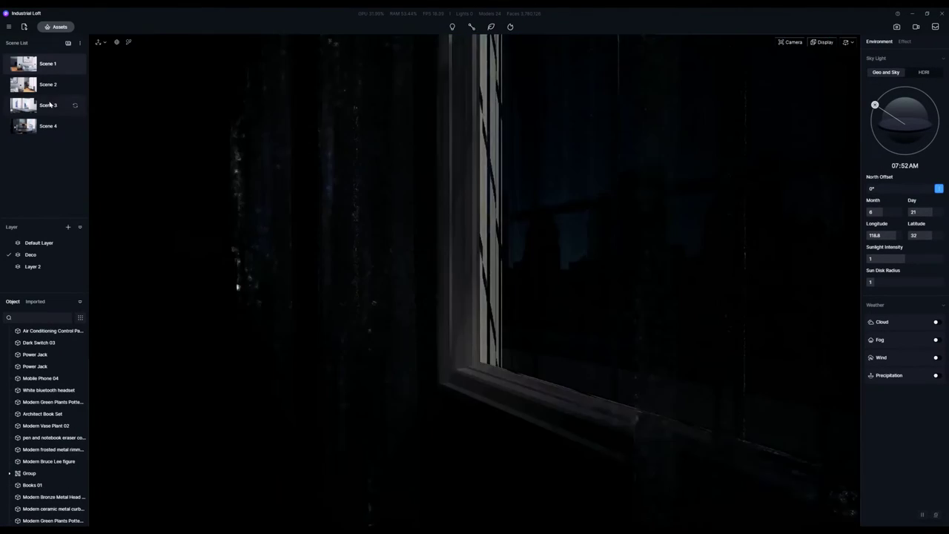
left_click(47, 64)
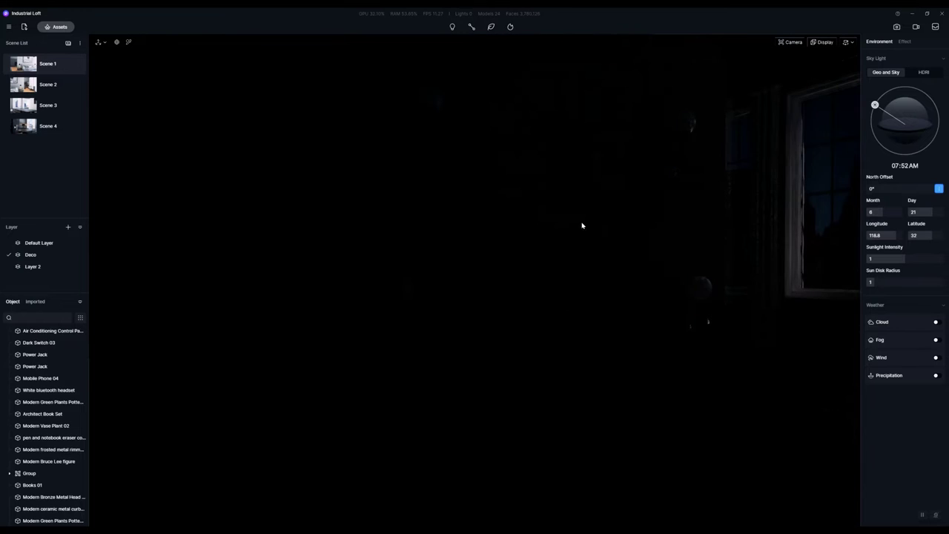
left_click(924, 72)
left_click(899, 106)
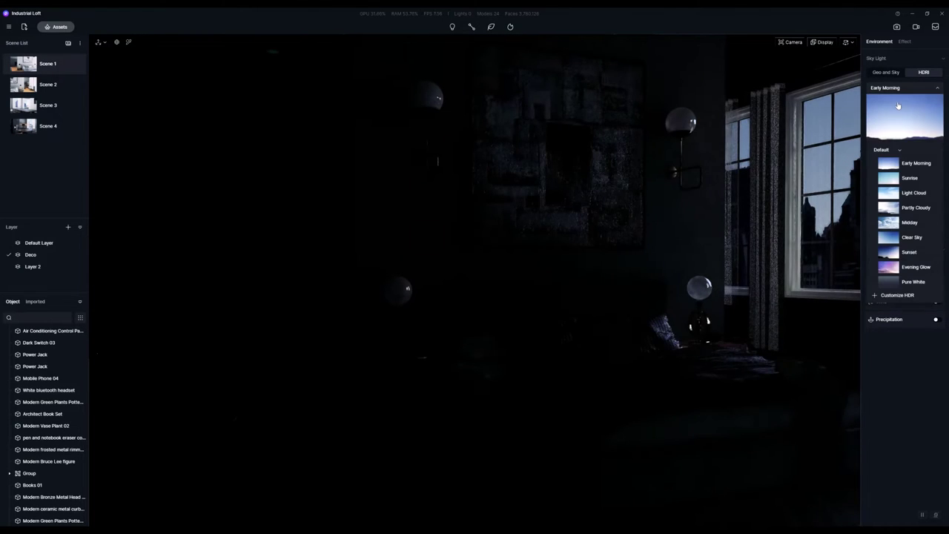
left_click(896, 253)
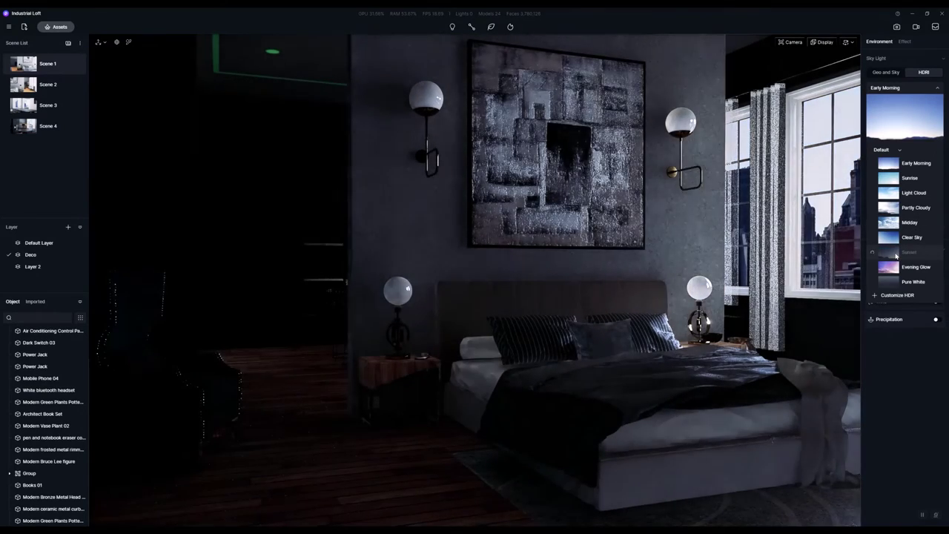
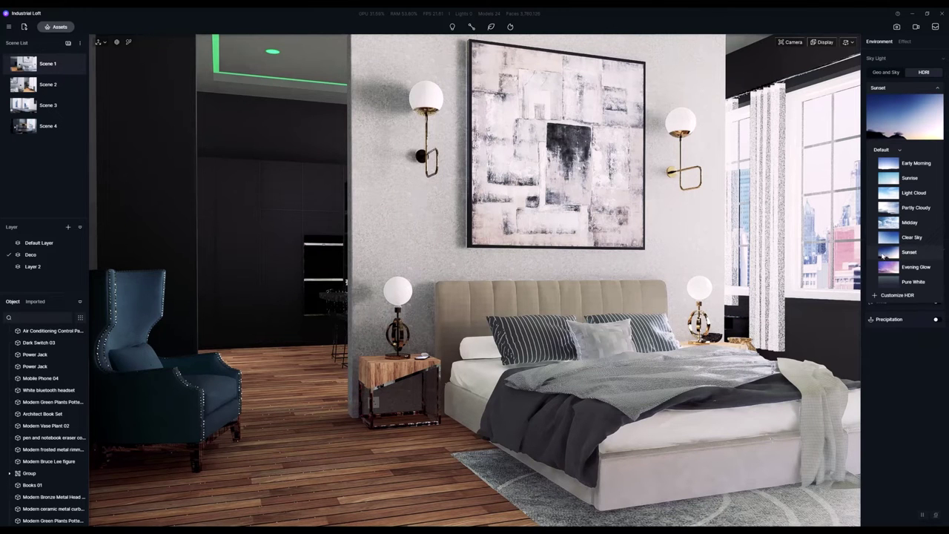
left_click(887, 89)
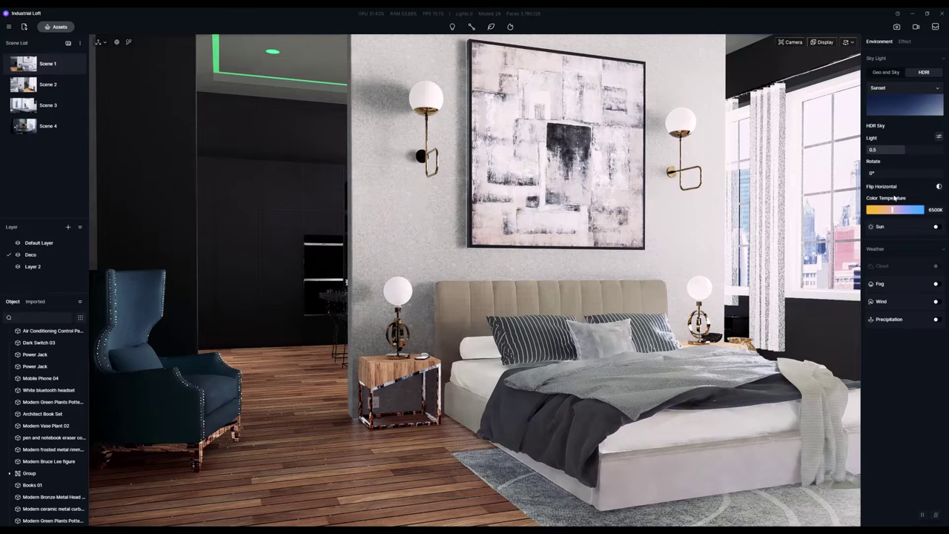
- Try the bedroom with auto exposure turned off, and reload Scene 1
left_click(904, 42)
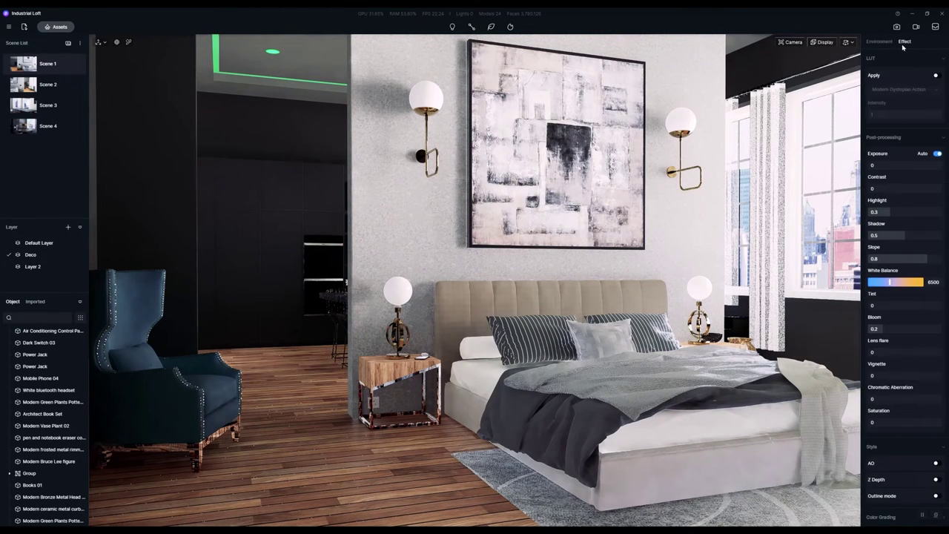
left_click(937, 154)
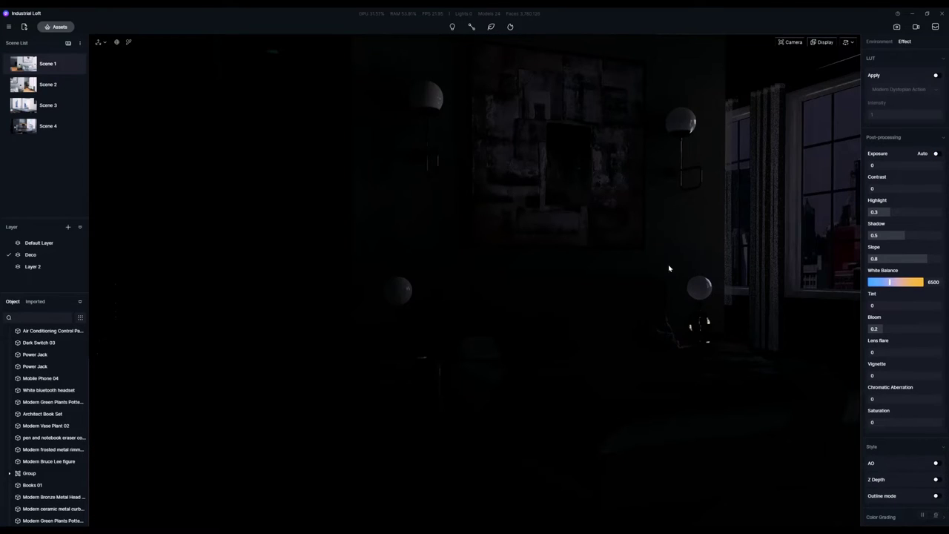
left_click(34, 64)
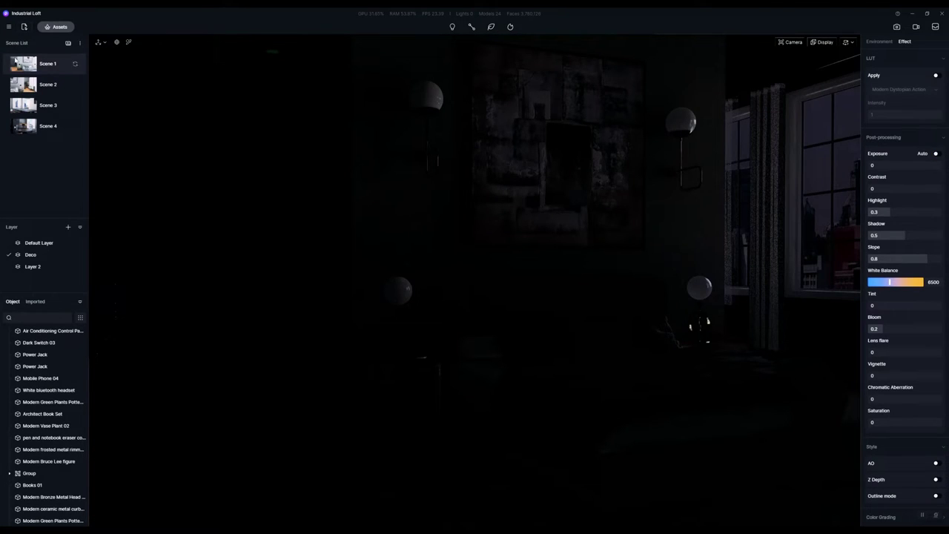
left_click(461, 169)
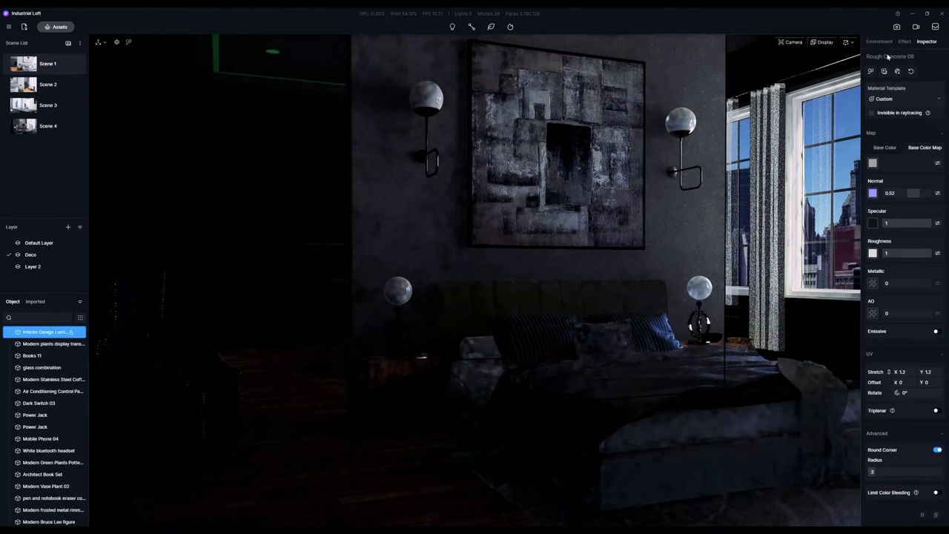
- Set the sky light to the Sunset HDRI and update Scene 1 with it
left_click(880, 43)
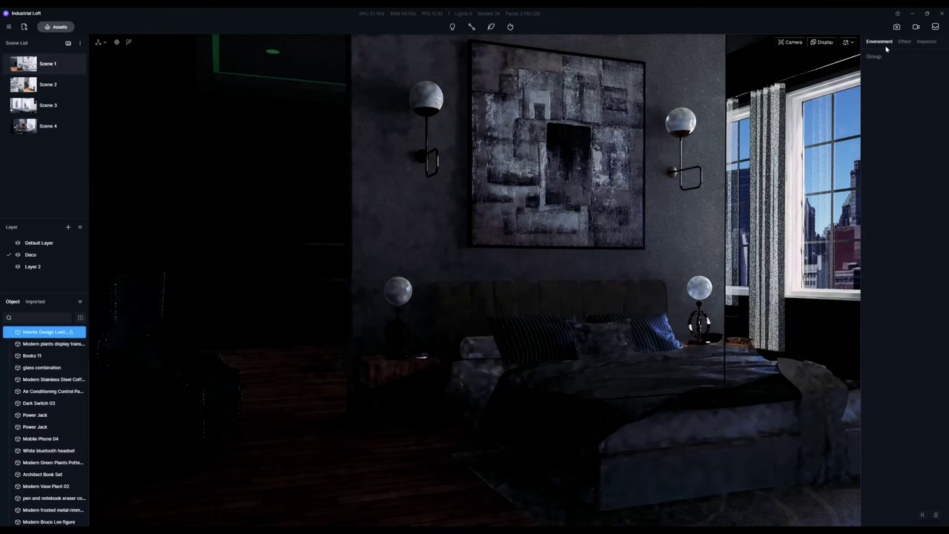
left_click(924, 72)
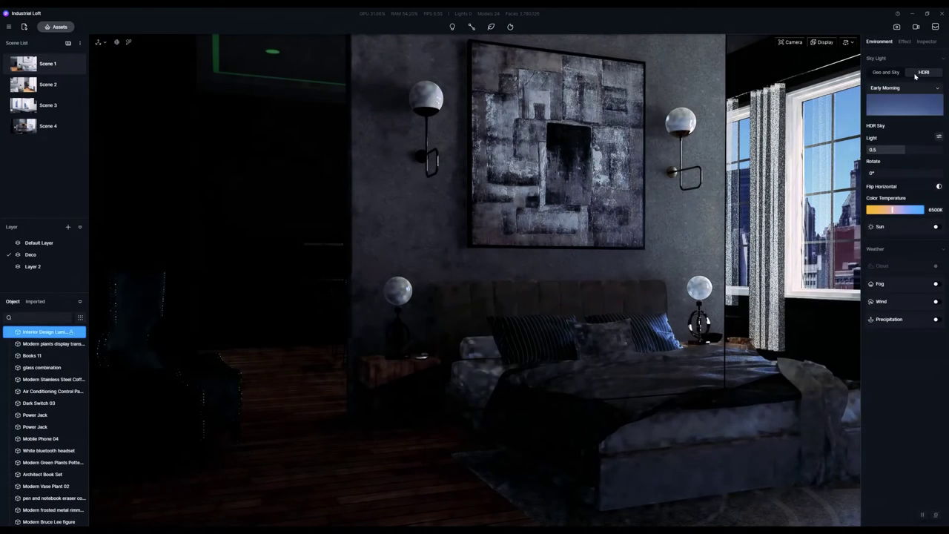
left_click(876, 111)
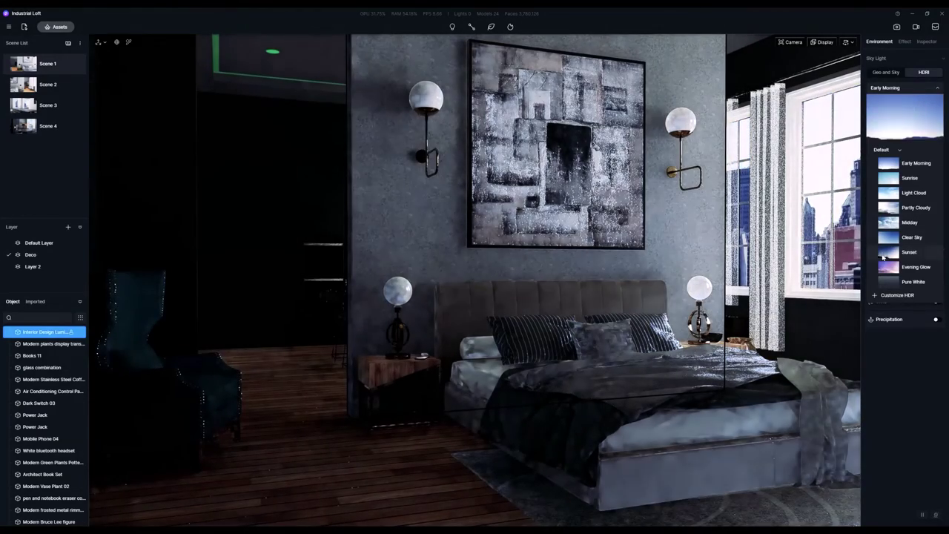
left_click(911, 251)
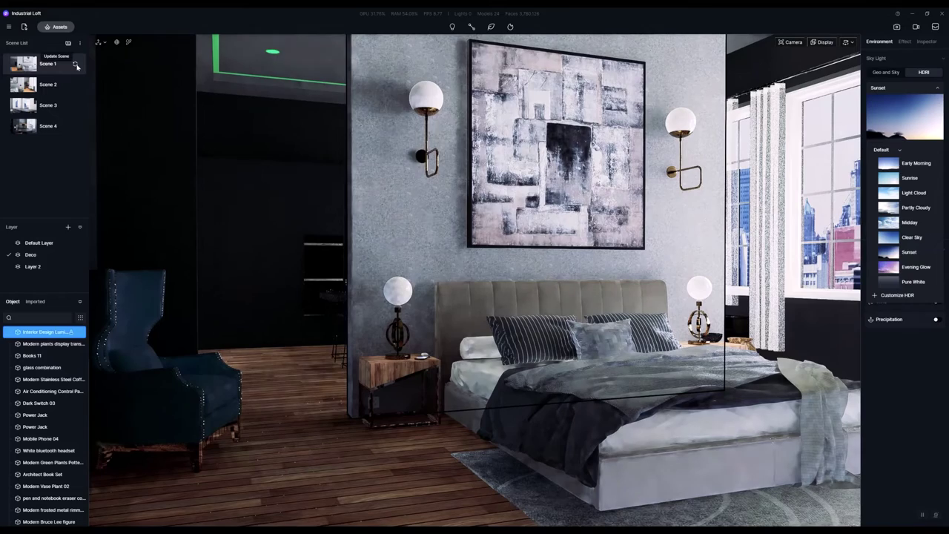
left_click(76, 66)
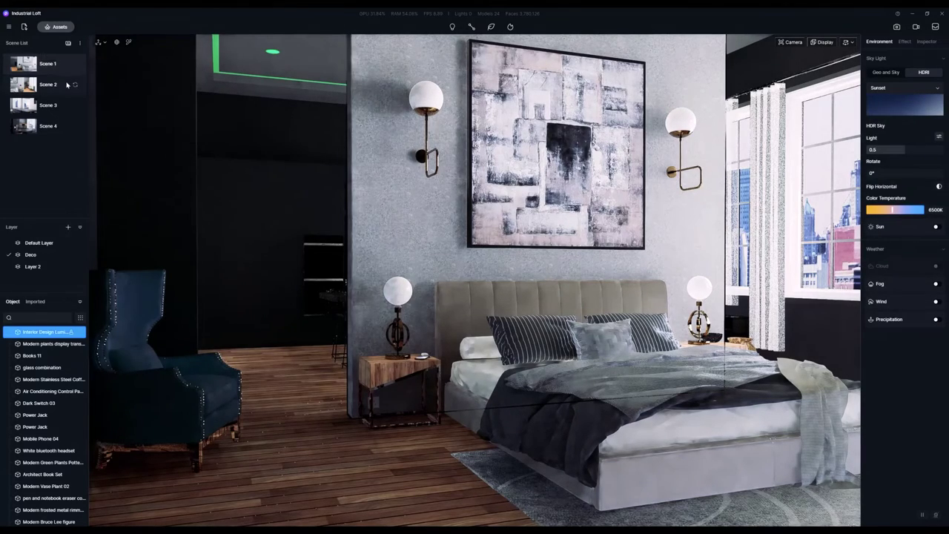
- Open Scene 2, switch its sky light to the Sunset HDRI, and update the scene
left_click(71, 86)
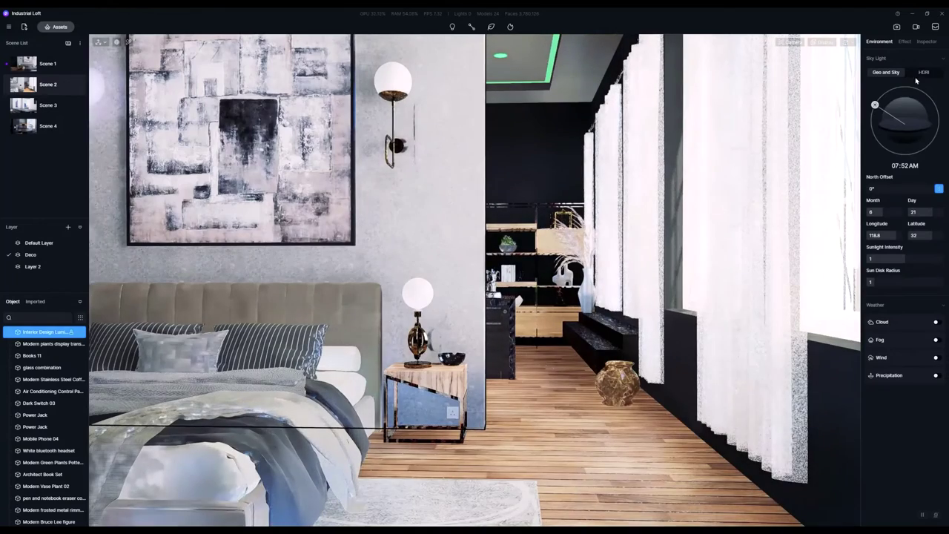
left_click(922, 73)
left_click(906, 109)
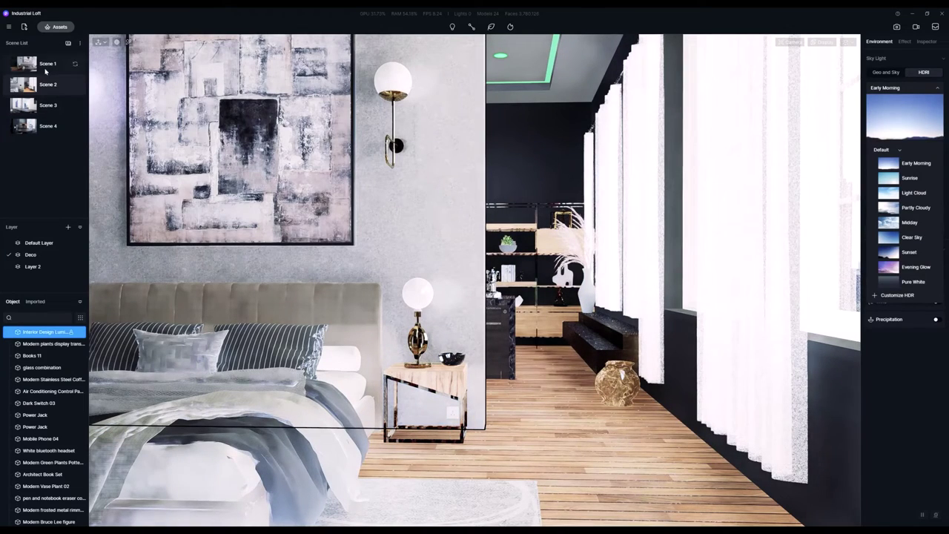
left_click(887, 253)
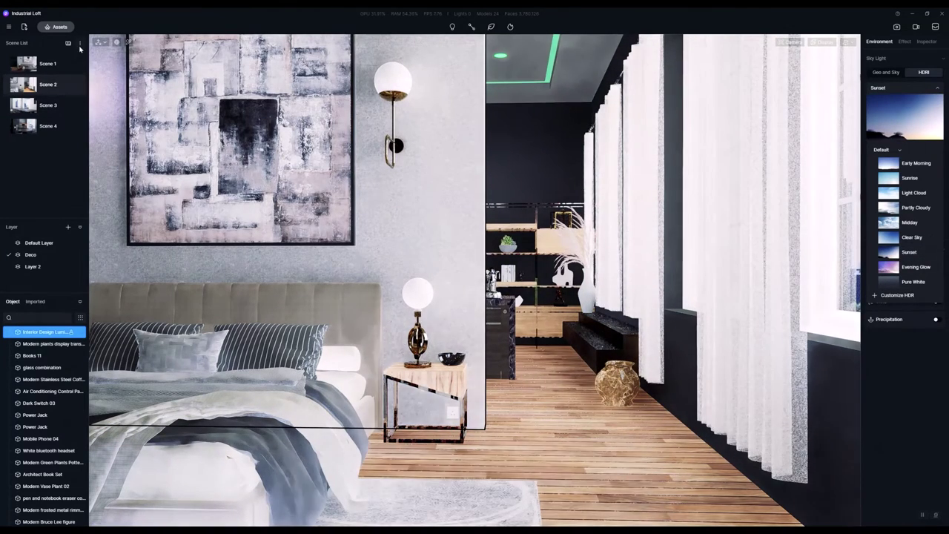
left_click(77, 85)
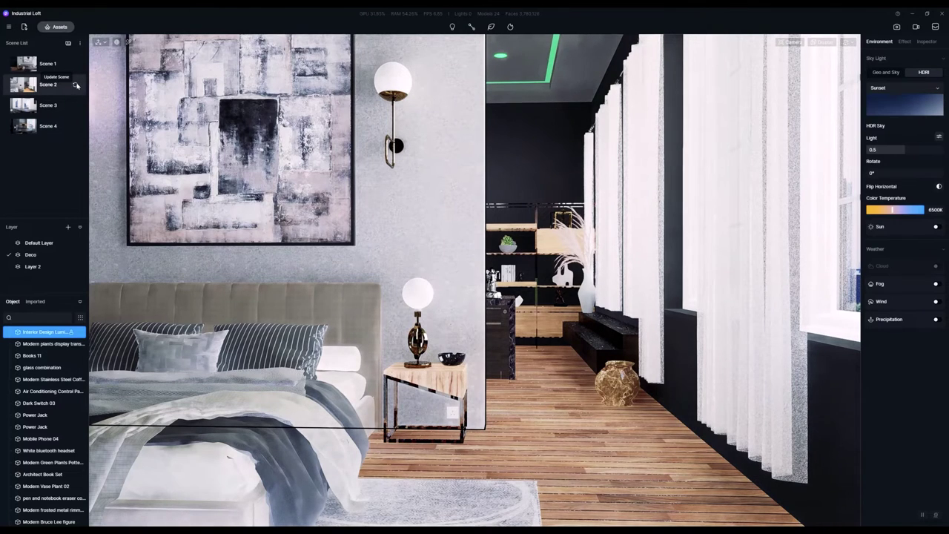
- Update Scenes 3 and 4 with the current view and sky, and compare Scene 4 with Scene 1
left_click(78, 107)
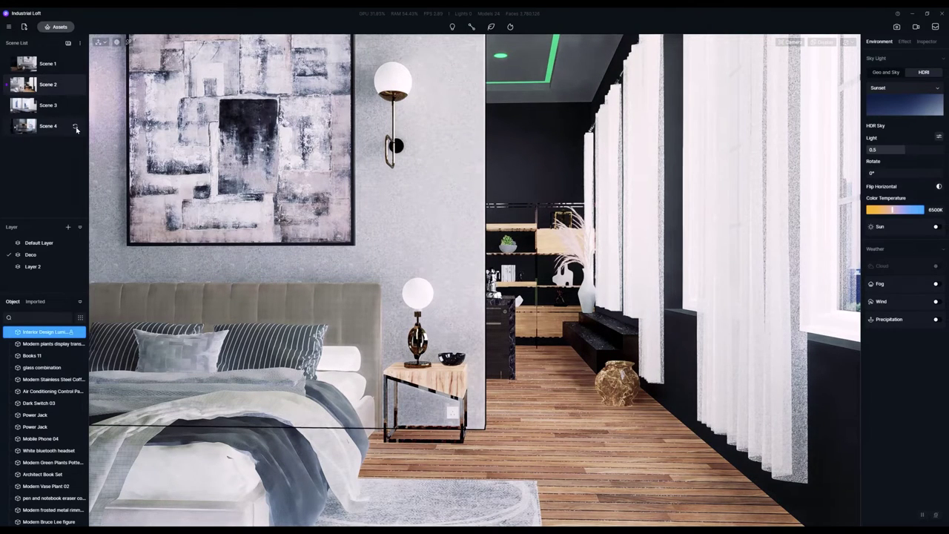
left_click(74, 127)
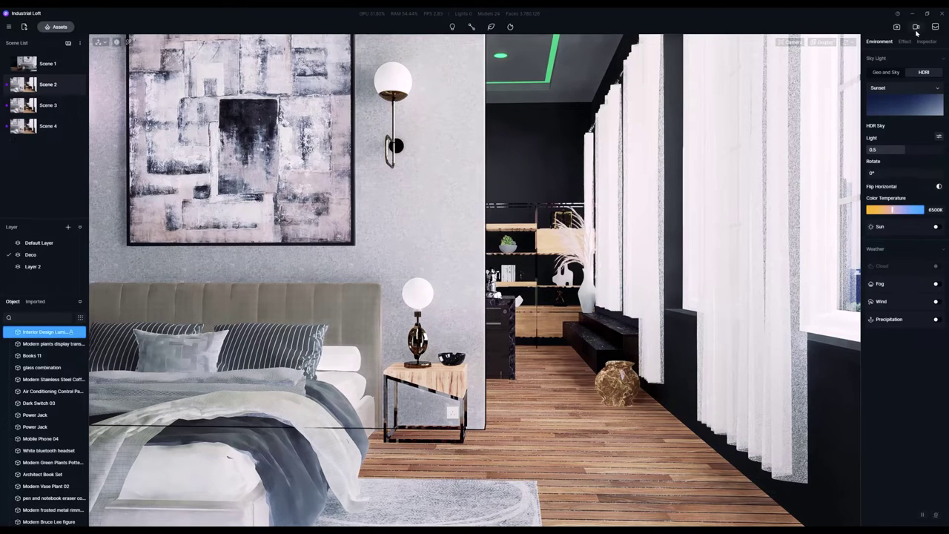
left_click(45, 64)
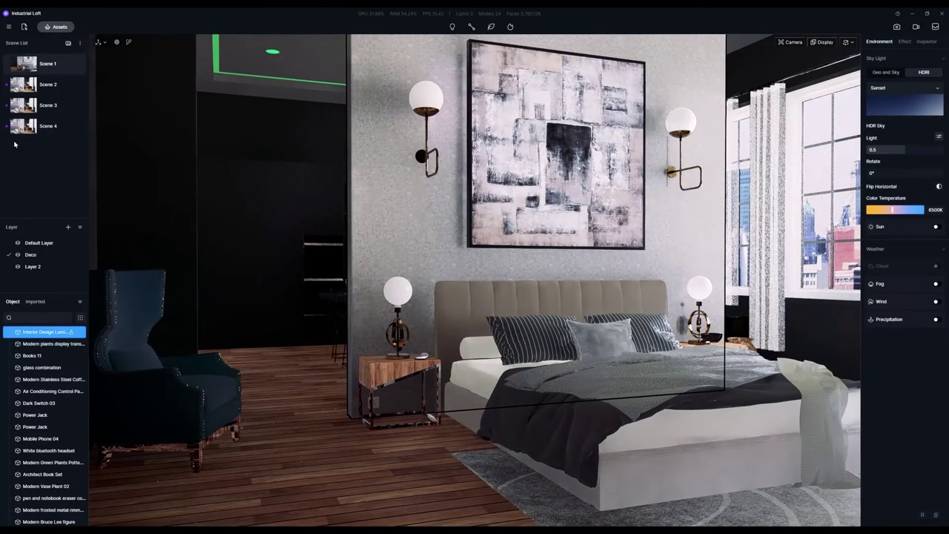
left_click(37, 126)
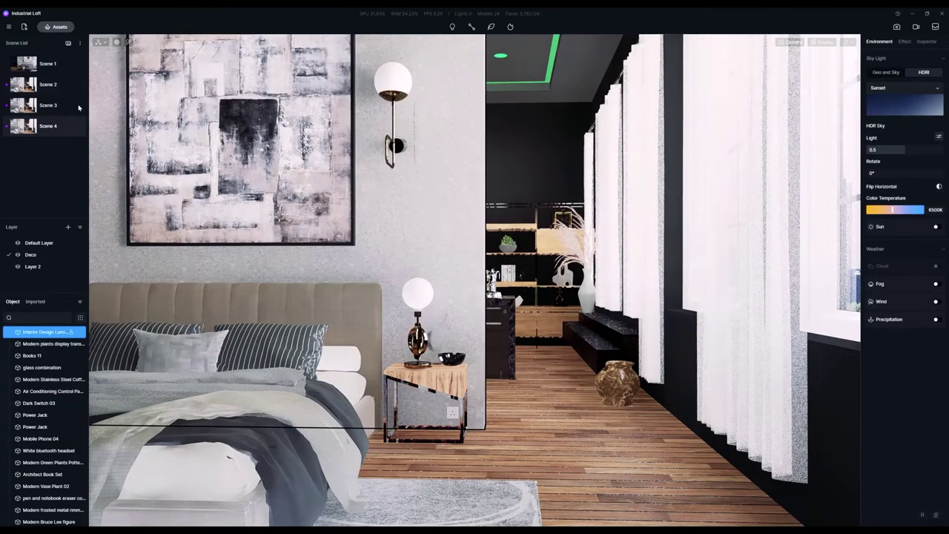
left_click(20, 65)
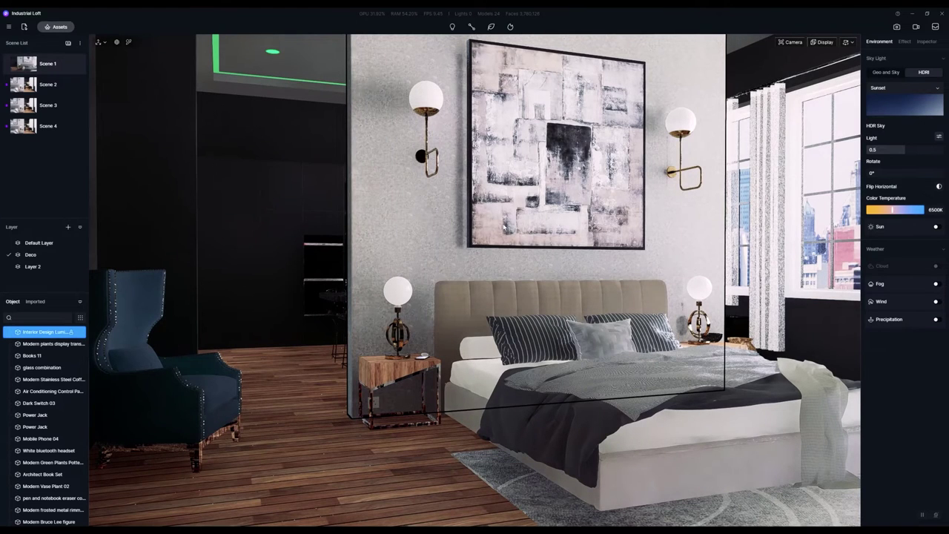
- Set the scene list to Camera Switch Only and test it by switching between Scenes 1, 3 and 4
left_click(80, 43)
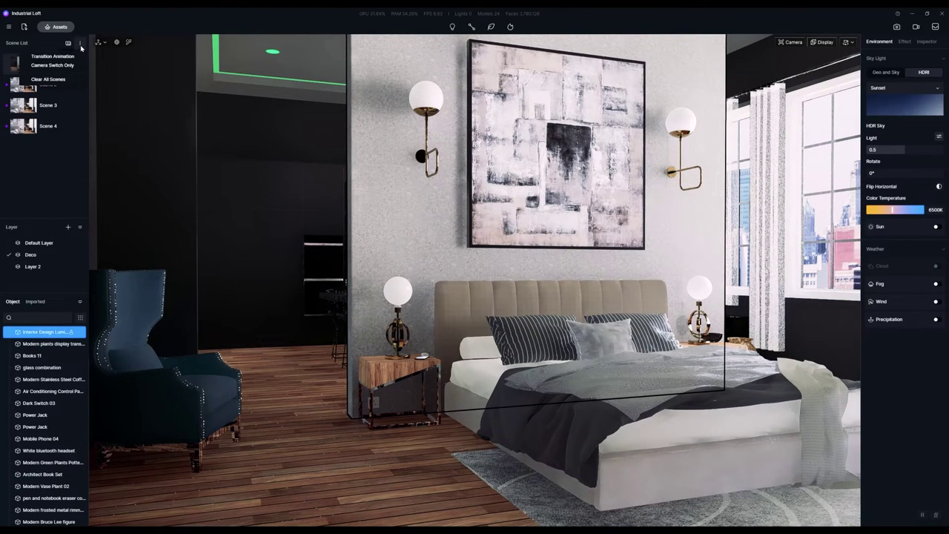
left_click(36, 68)
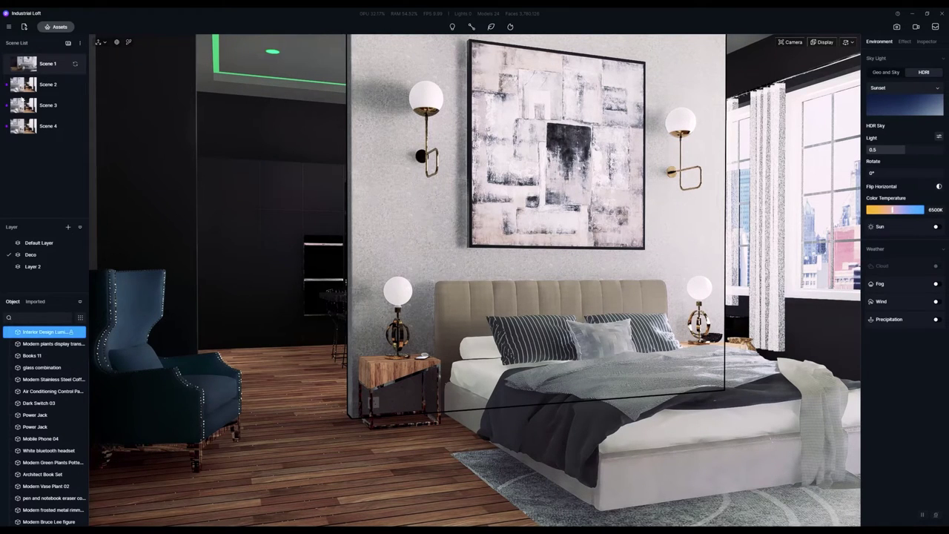
left_click(48, 105)
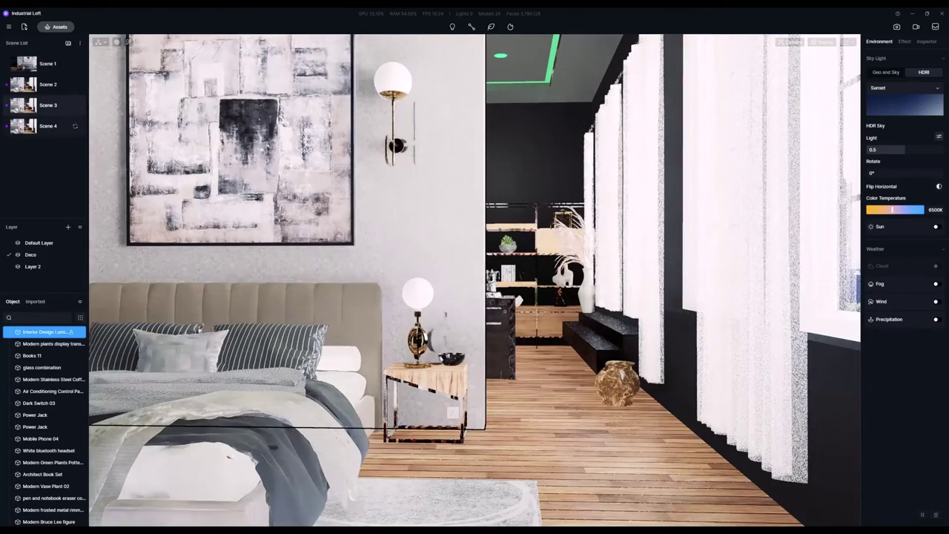
left_click(22, 67)
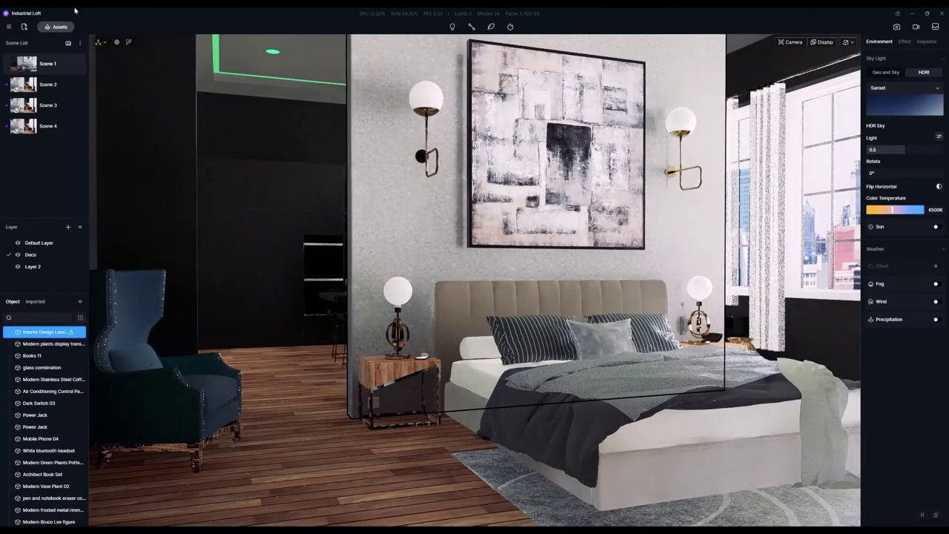
left_click(48, 126)
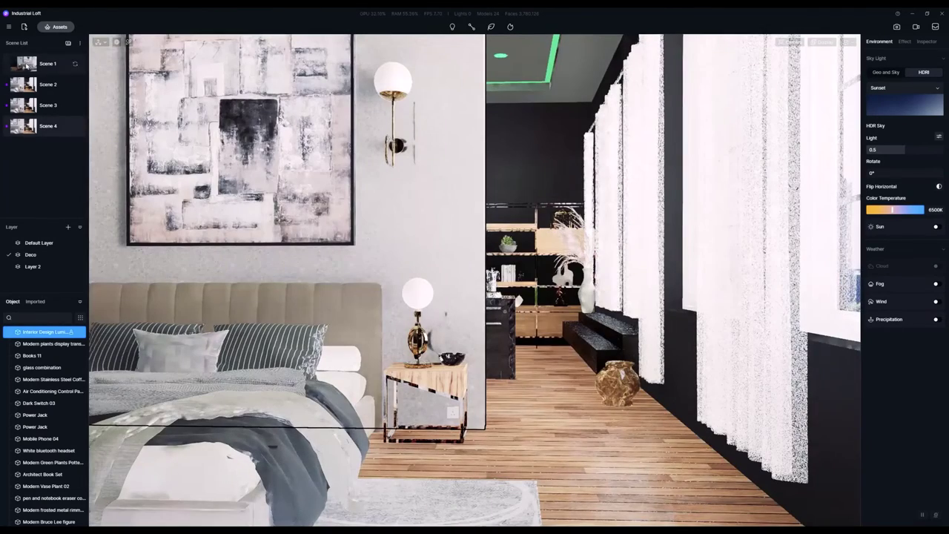
left_click(79, 42)
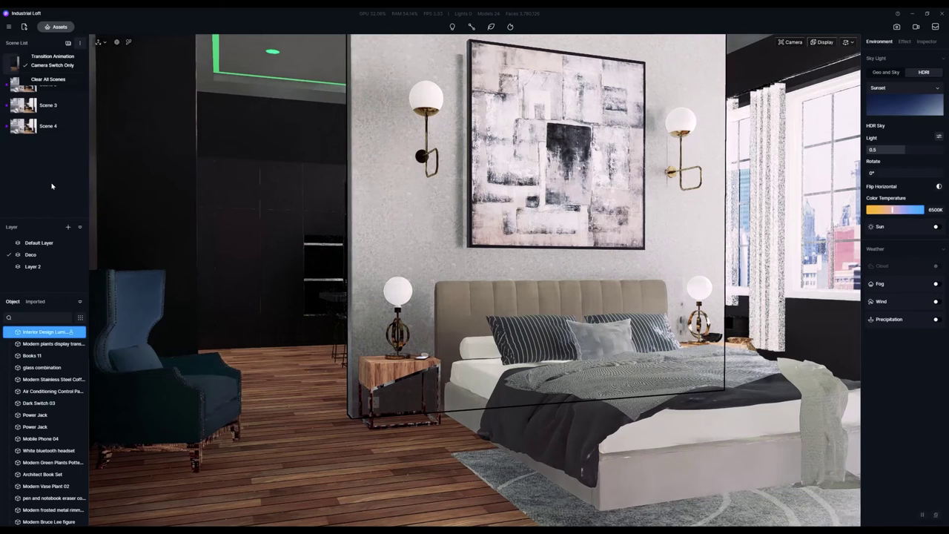
left_click(32, 153)
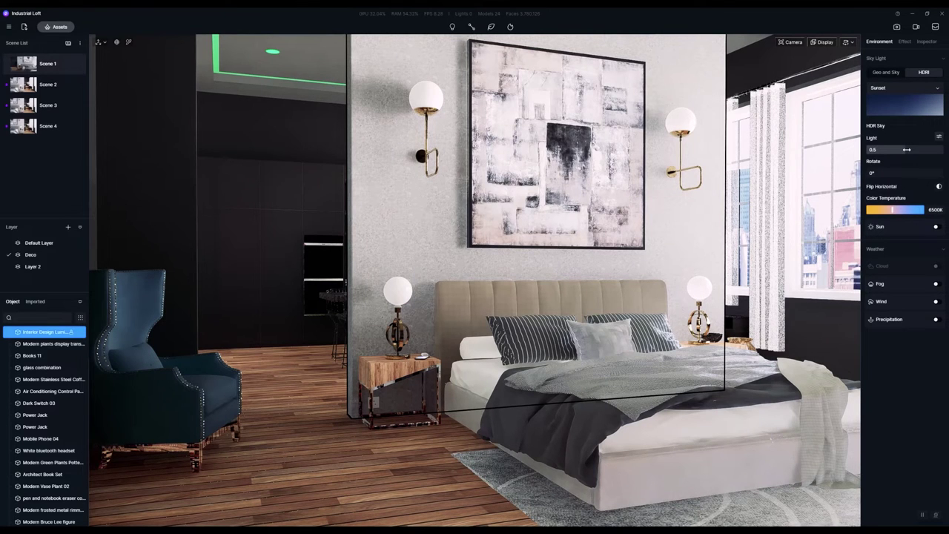
- Set the HDR sky's light to 0.23 and its rotation to 247.5°
left_click_drag(906, 149, 919, 175)
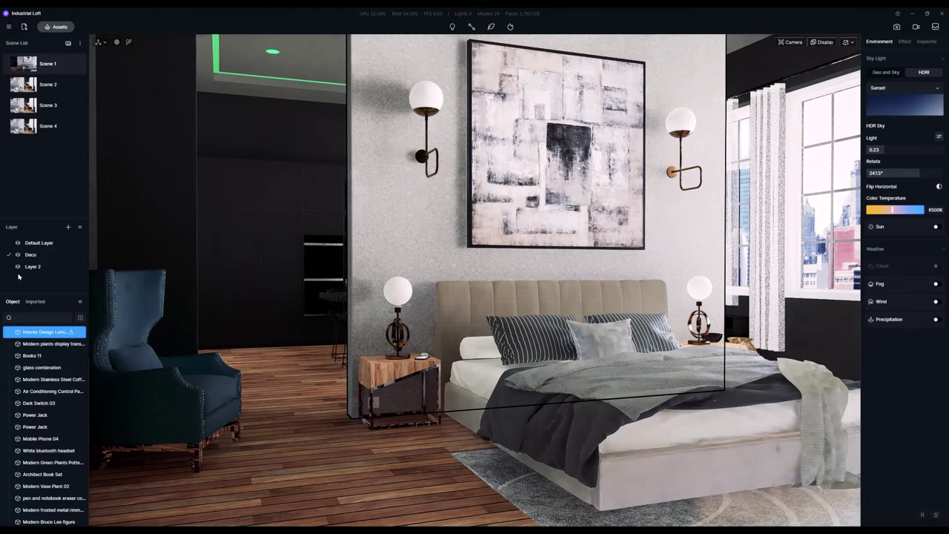
- Make Default Layer the active layer and hide the Deco layer and Layer 2
left_click(45, 242)
left_click(80, 254)
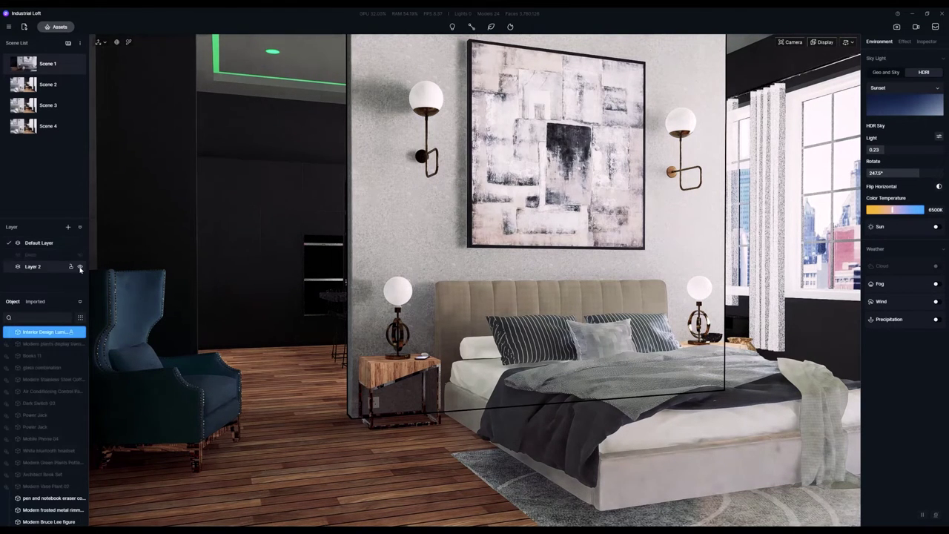
left_click(80, 267)
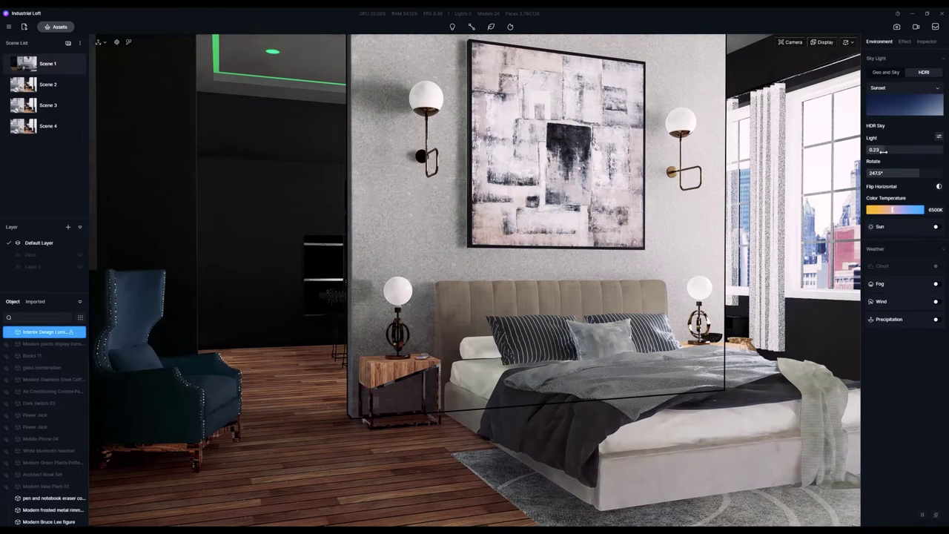
- Turn off auto exposure in the post-processing effects
left_click(905, 41)
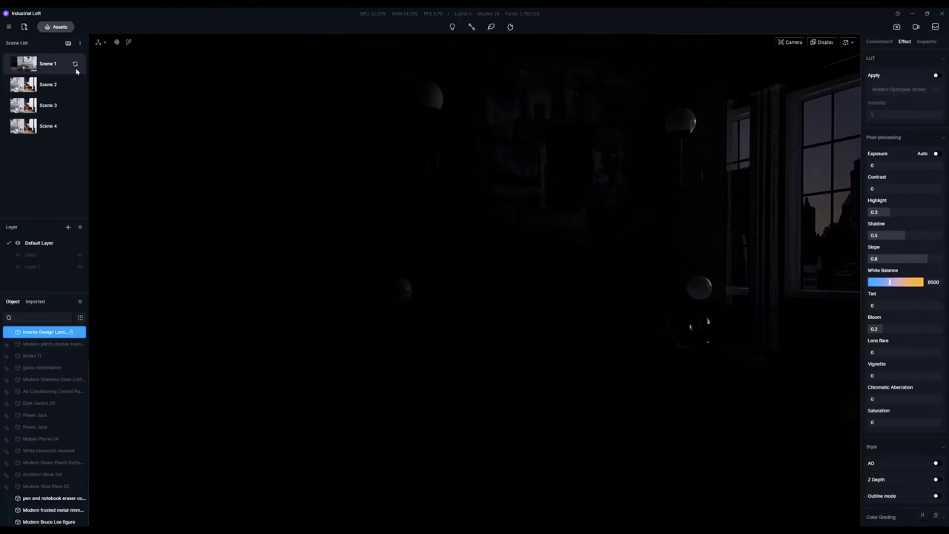
- Update the saved Scenes 1 through 4 with the current layer visibility and exposure settings
left_click(76, 67)
left_click(77, 85)
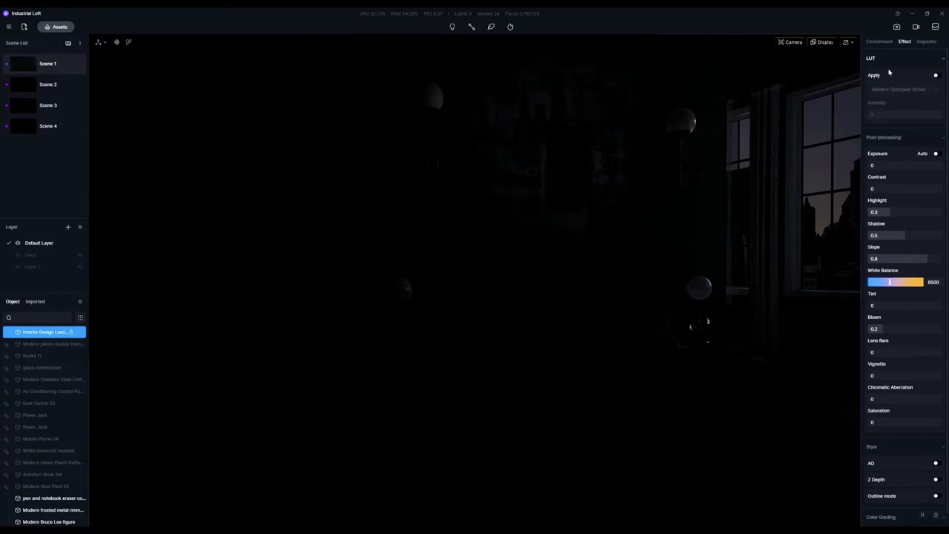
- Compare HDR sky rotations against the skyline outside, setting the sky's light to 0.7 and its rotation to 121.2°
left_click(878, 43)
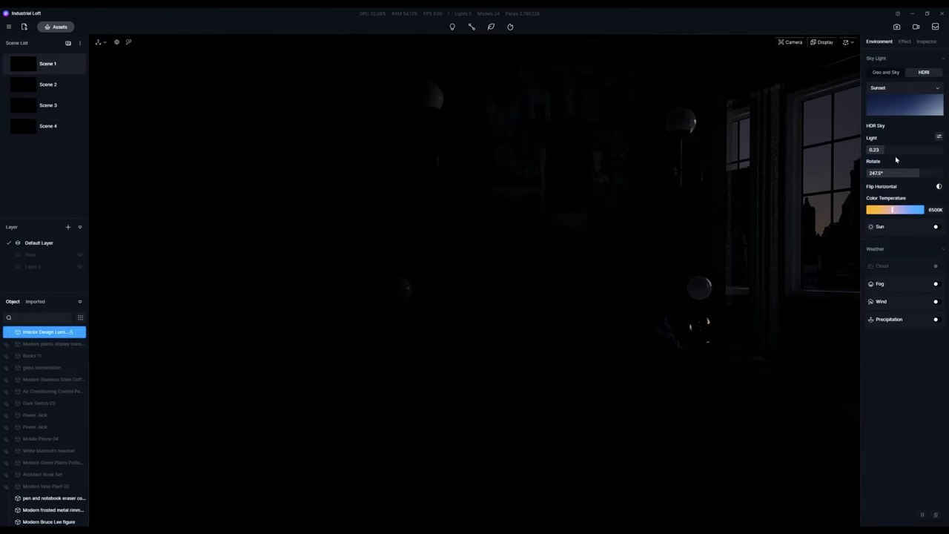
mouse_move(914, 173)
left_mouse_down()
mouse_move(891, 174)
mouse_move(923, 174)
mouse_move(907, 175)
left_mouse_up()
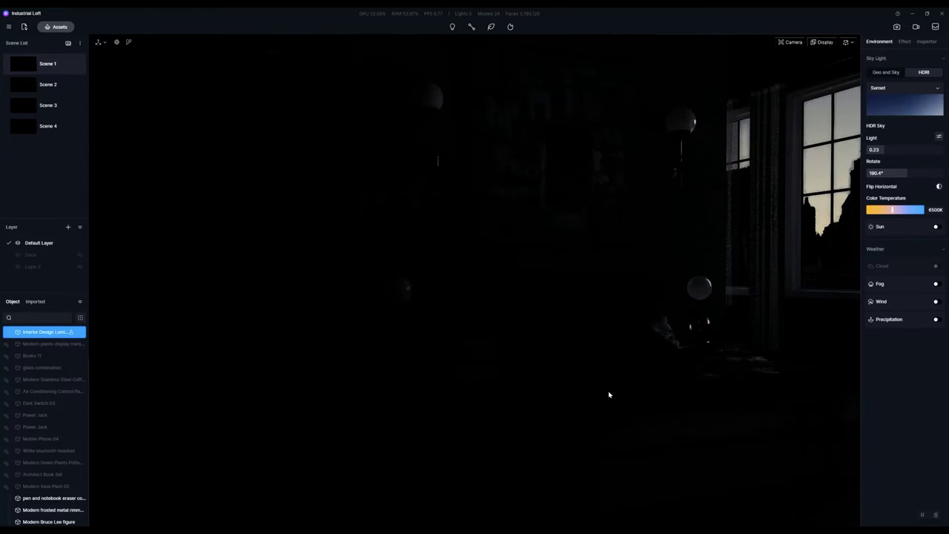
right_click_drag(610, 393, 667, 385)
scroll(489, 389, "up", 5)
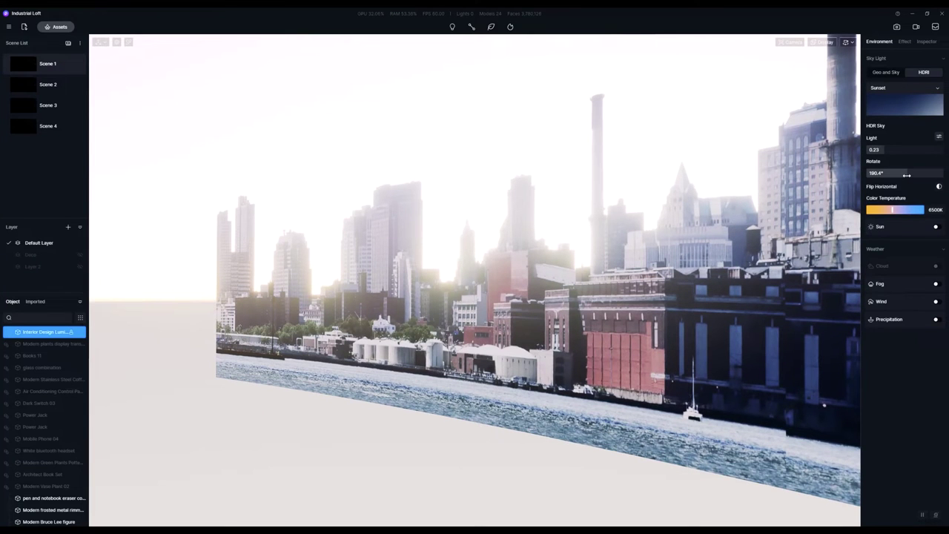
mouse_move(906, 174)
left_mouse_down()
mouse_move(938, 182)
mouse_move(924, 179)
left_mouse_up()
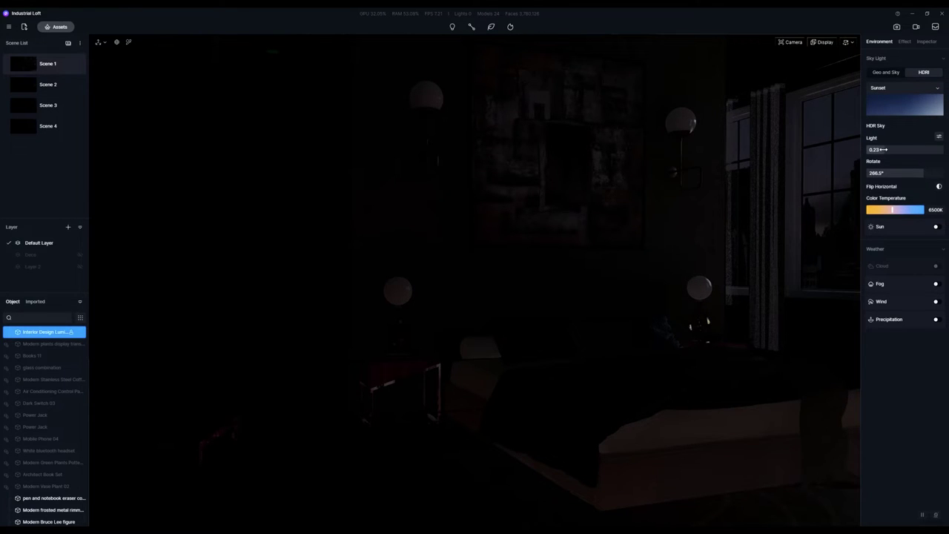
left_click_drag(883, 149, 920, 149)
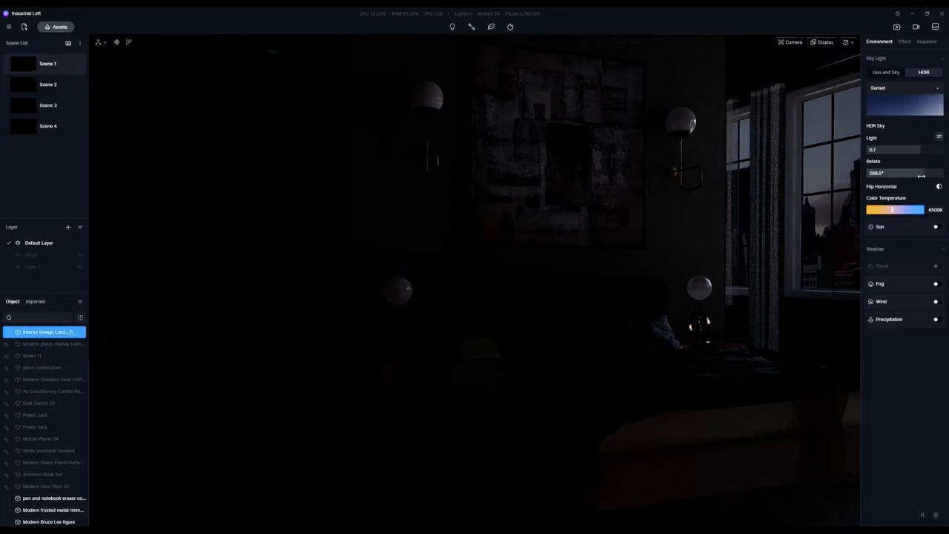
left_click_drag(919, 175, 891, 176)
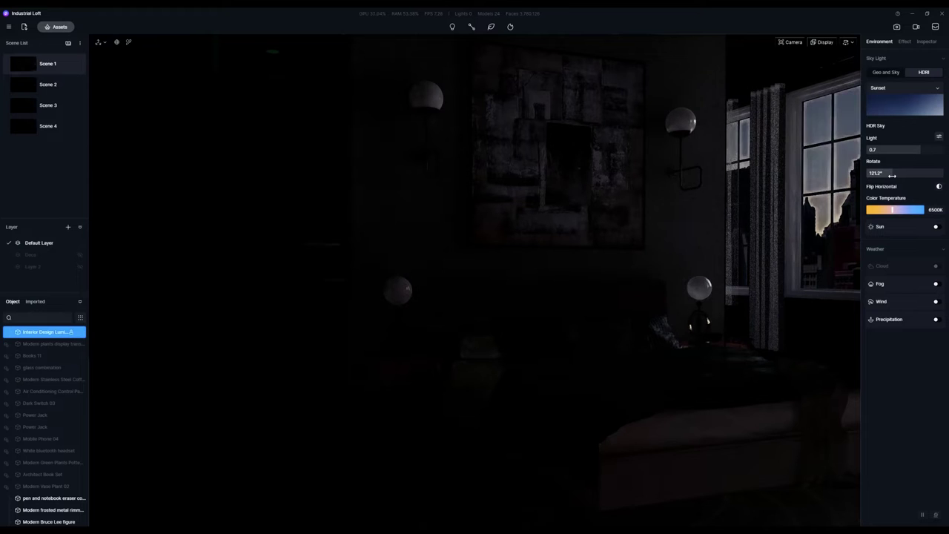
- Enable the sun with a sunlight intensity of 10 and set the HDR sky's rotation to 107.3°
left_click(936, 227)
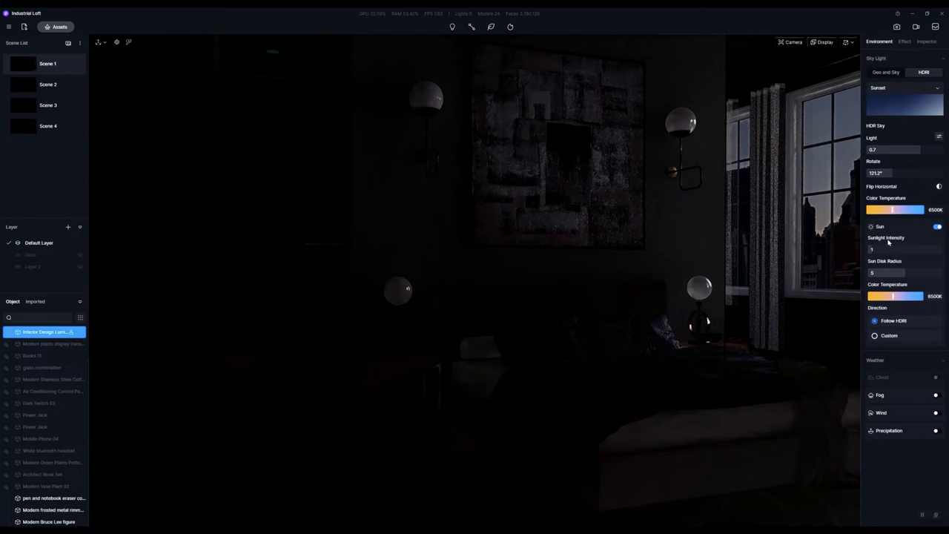
left_click_drag(872, 250, 941, 250)
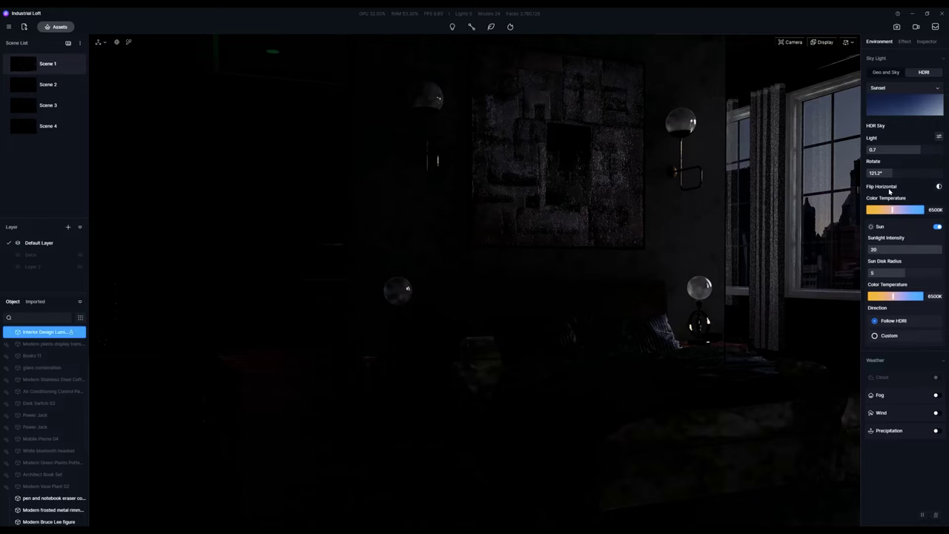
mouse_move(884, 174)
left_mouse_down()
mouse_move(920, 175)
mouse_move(889, 175)
left_mouse_up()
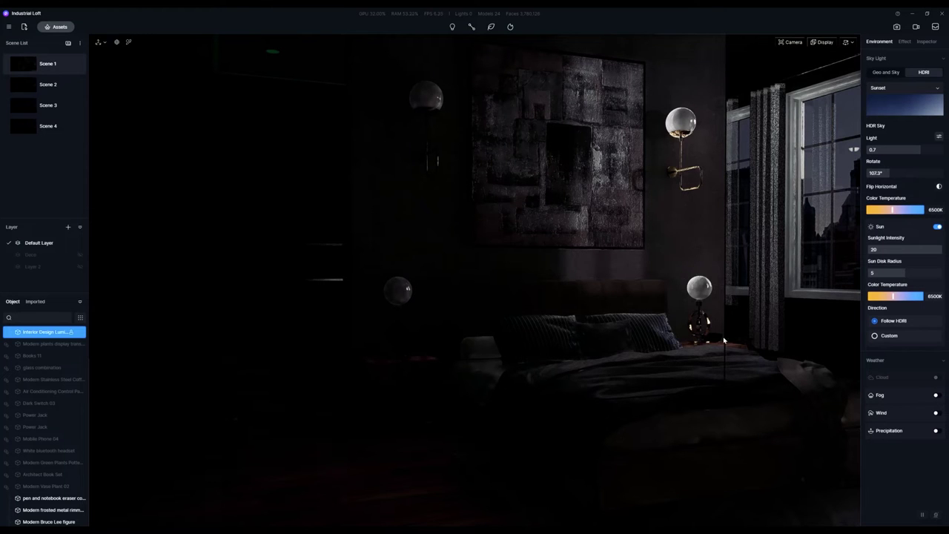
left_click_drag(940, 248, 910, 250)
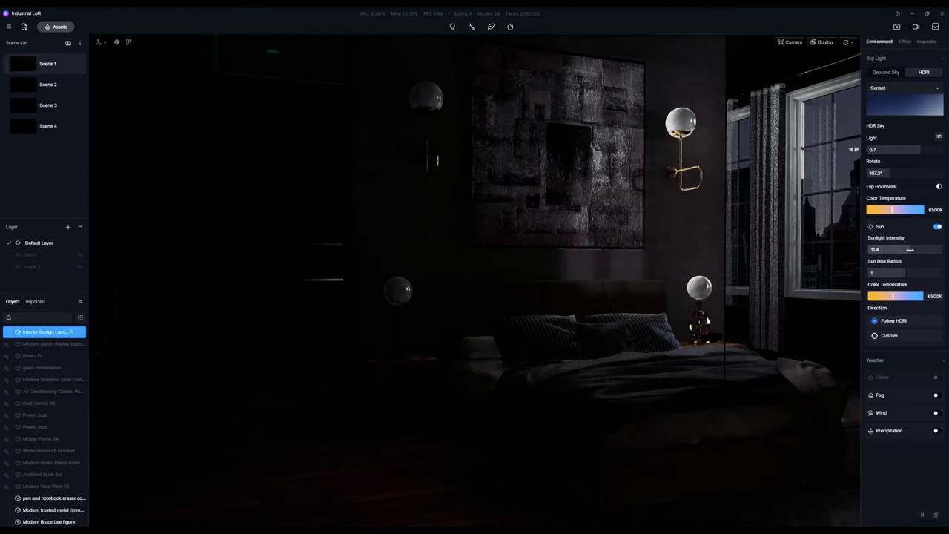
left_click(910, 251)
type("10")
key("Return")
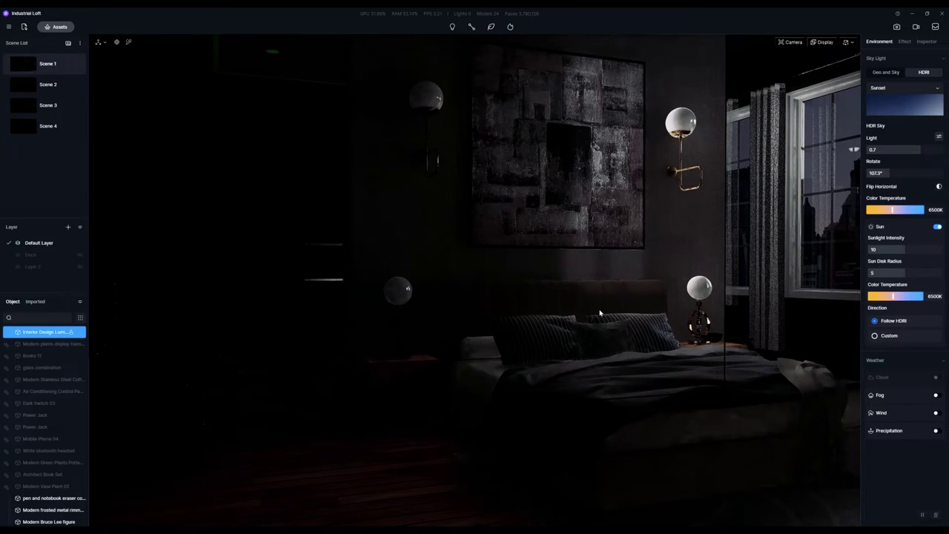
- Inspect the skyline outside and the light entering the bedroom windows, and return to the Scene 1 view with nothing selected
right_click_drag(600, 312, 248, 266)
scroll(468, 273, "up", 3)
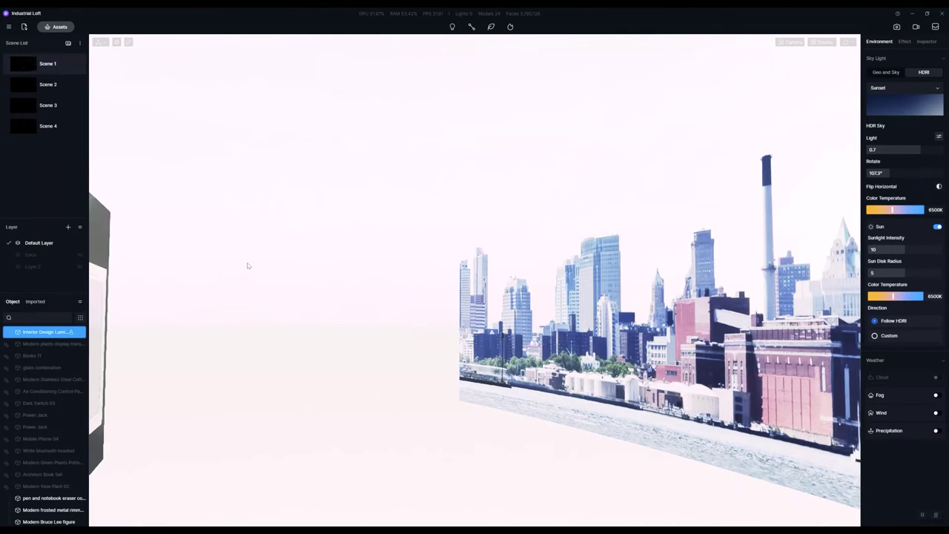
right_click_drag(482, 261, 6, 344)
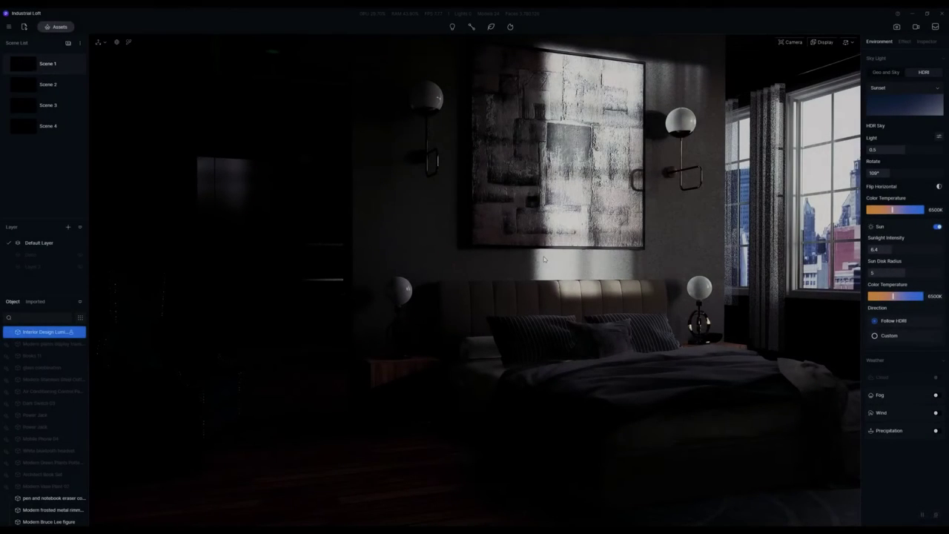
right_click_drag(593, 360, 650, 317)
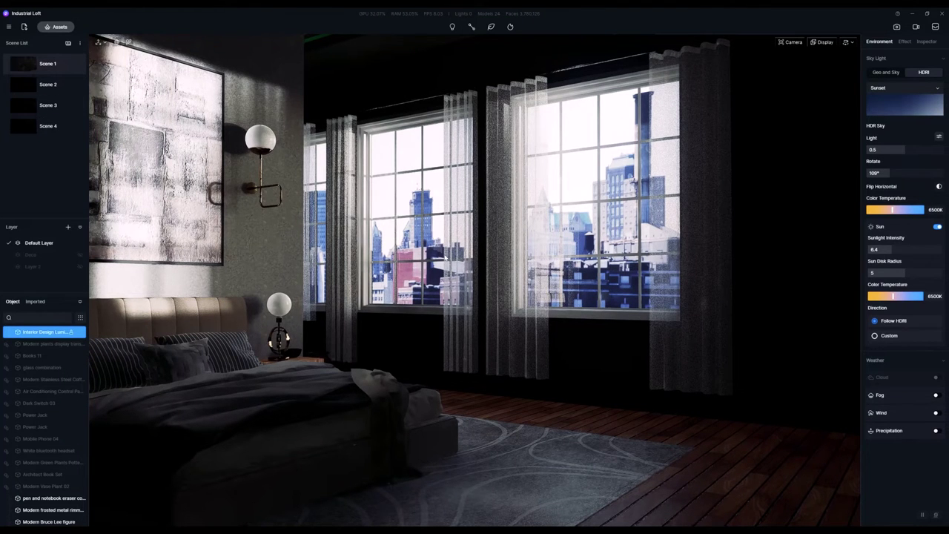
left_click(30, 63)
left_click(713, 264)
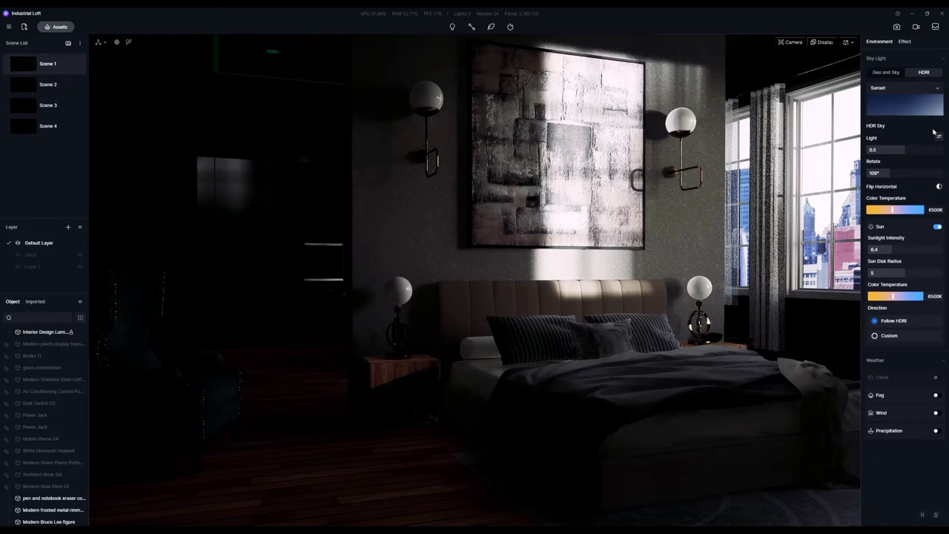
- Try post-processing exposures of 0.35 and 0.18, and reset the exposure to 0
left_click(905, 42)
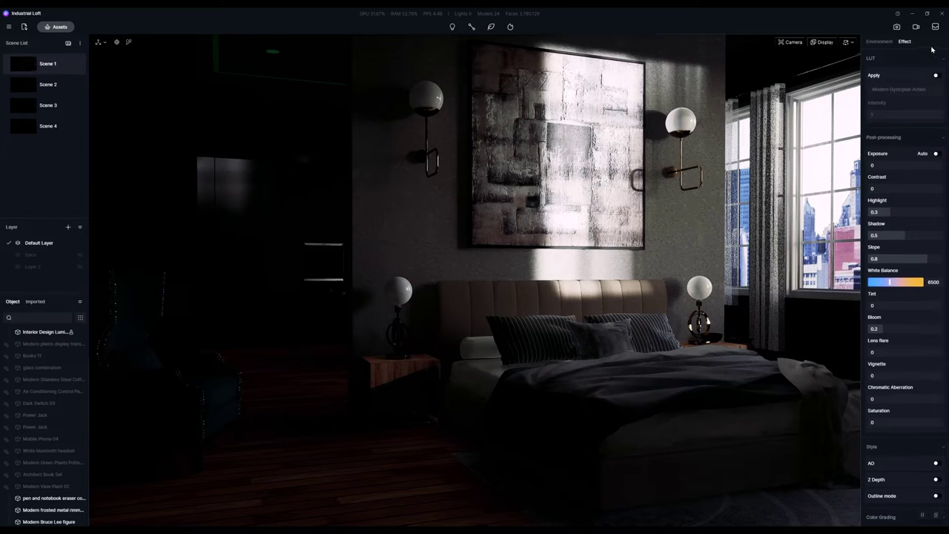
left_click_drag(871, 166, 921, 168)
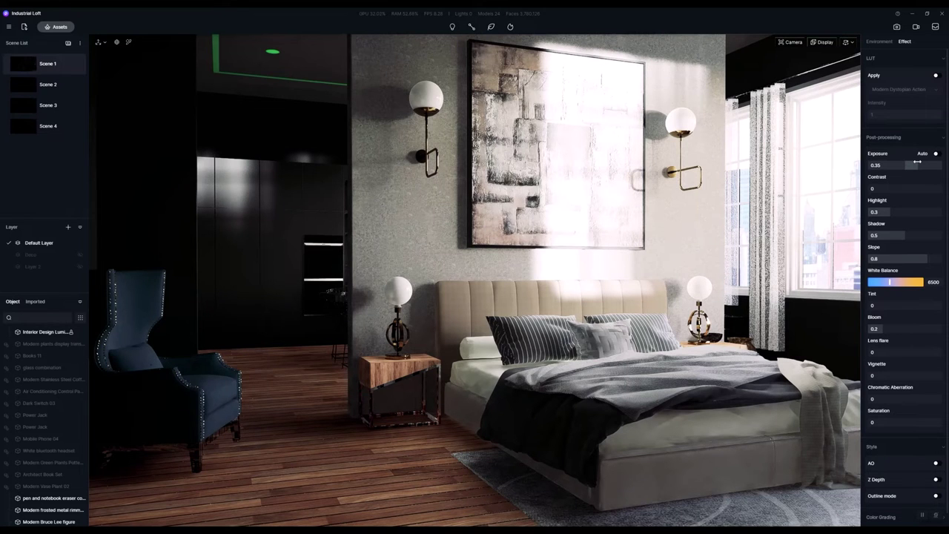
left_click_drag(917, 161, 912, 162)
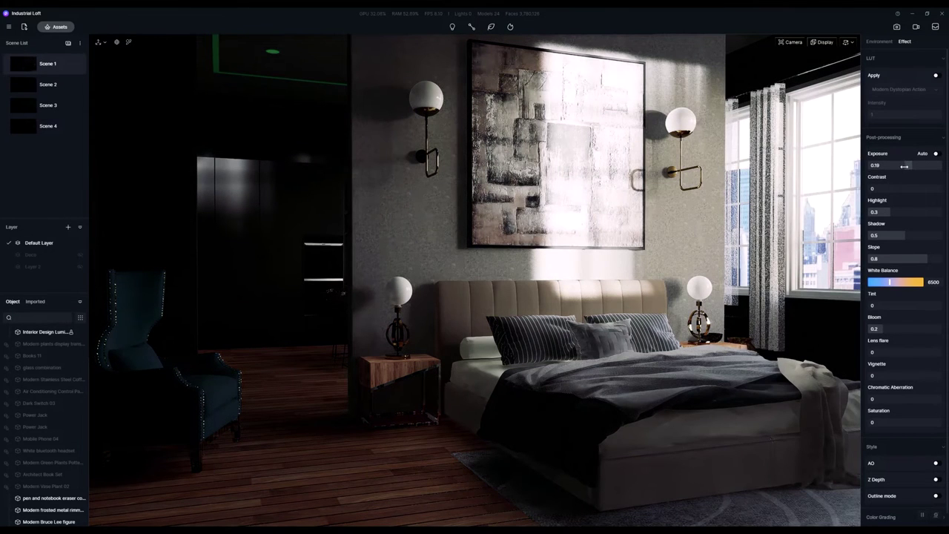
double_click(903, 166)
key("Return")
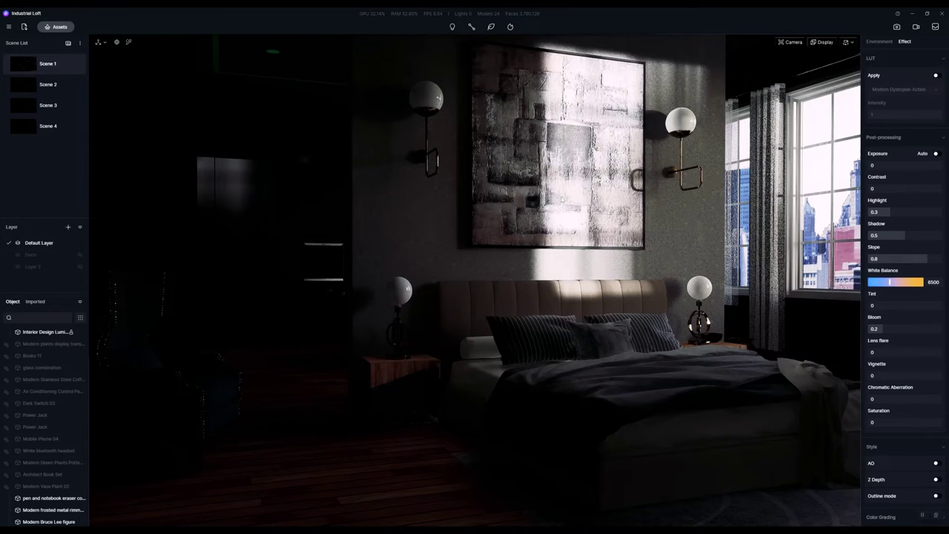
- Give the glass material of the bedroom lamp globes a plain base color and make it emissive with intensity 5
right_click_drag(561, 199, 527, 102)
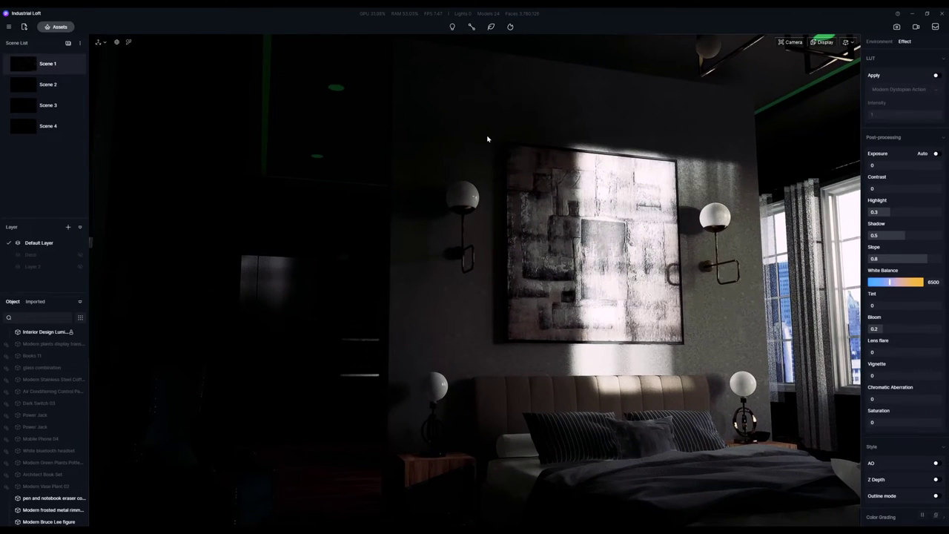
mouse_move(487, 139)
right_mouse_down()
mouse_move(428, 263)
mouse_move(402, 291)
right_mouse_up()
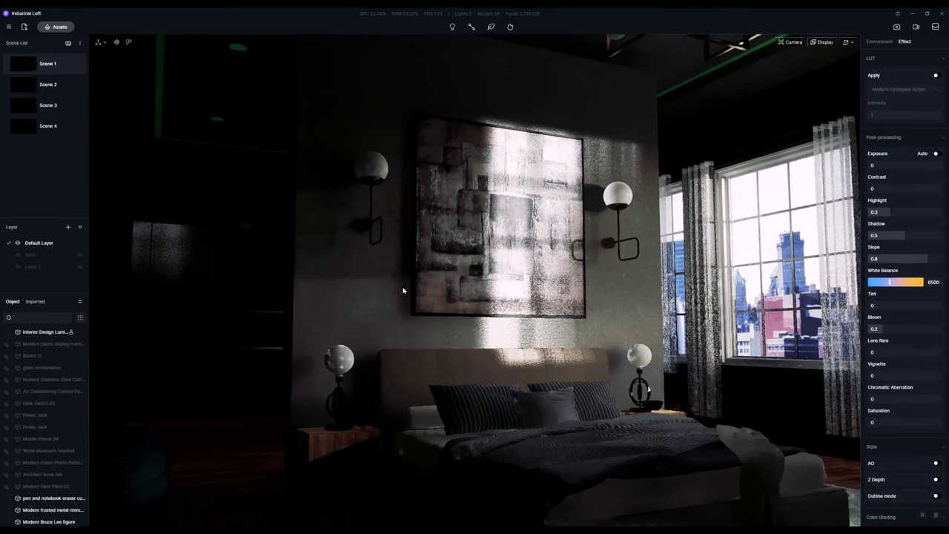
left_click(394, 368)
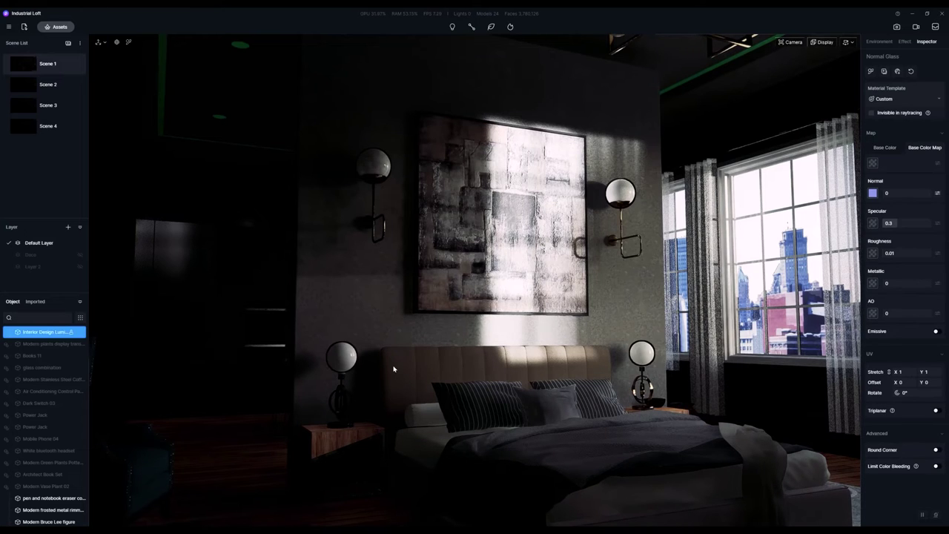
right_click_drag(393, 368, 426, 354)
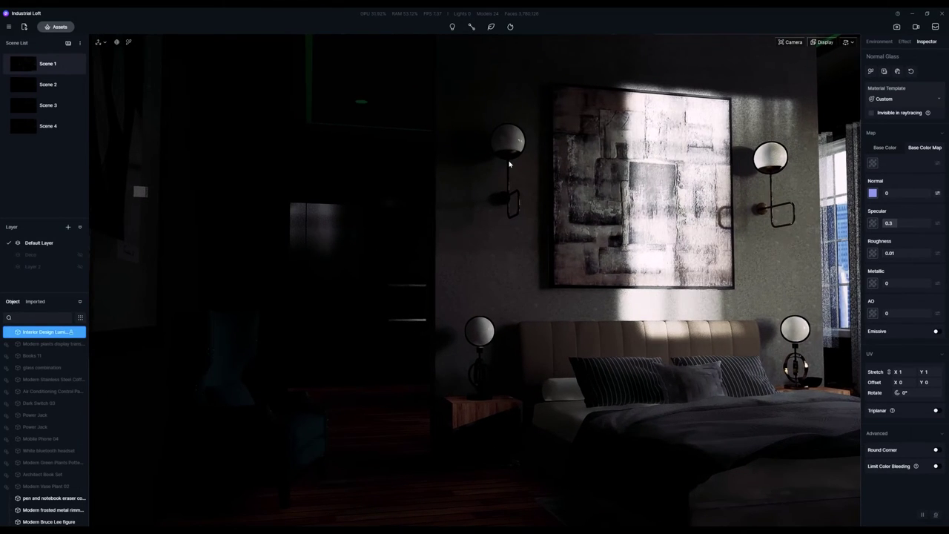
key("i")
left_click(518, 138)
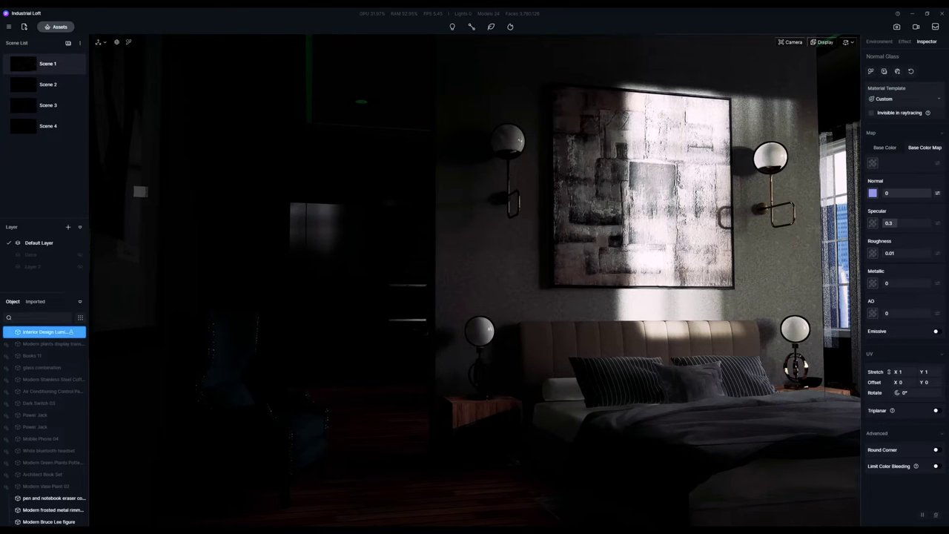
left_click(882, 148)
left_click(935, 332)
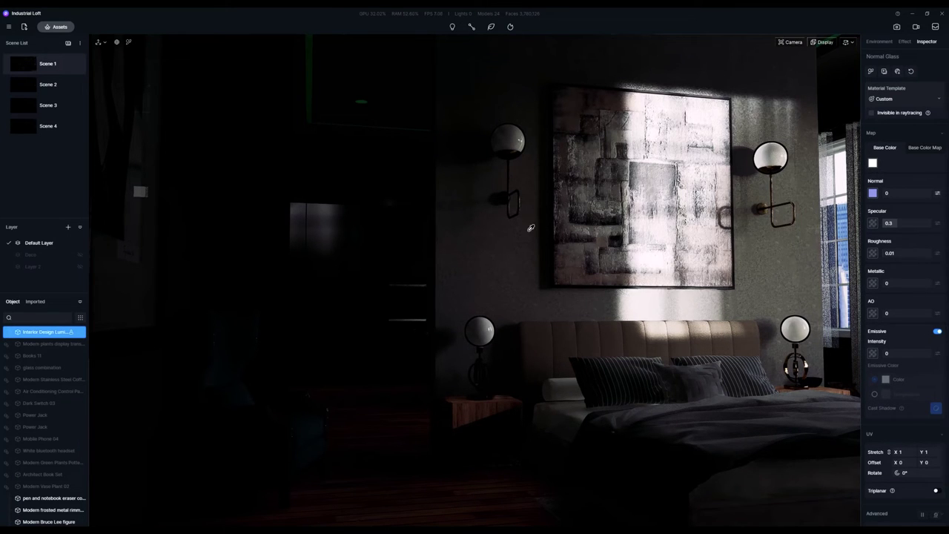
left_click(890, 353)
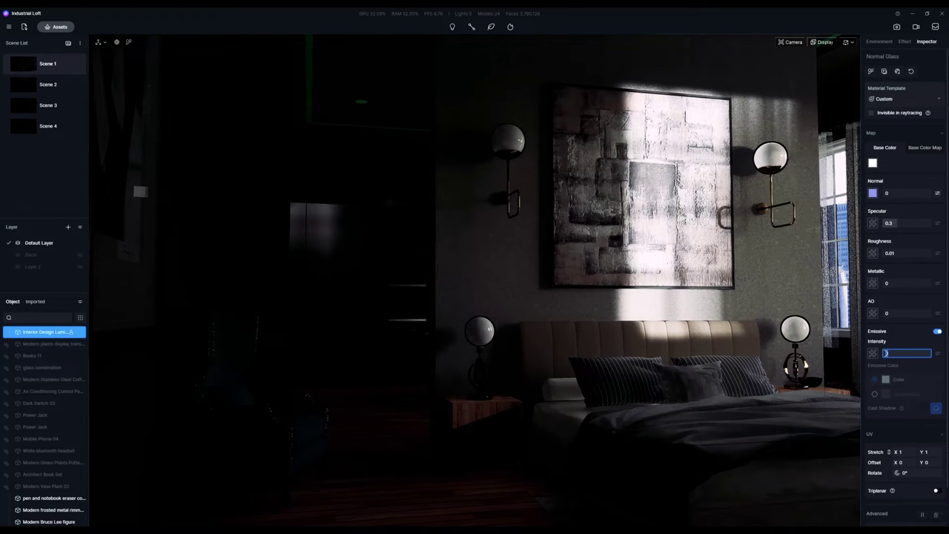
type("5")
key("Return")
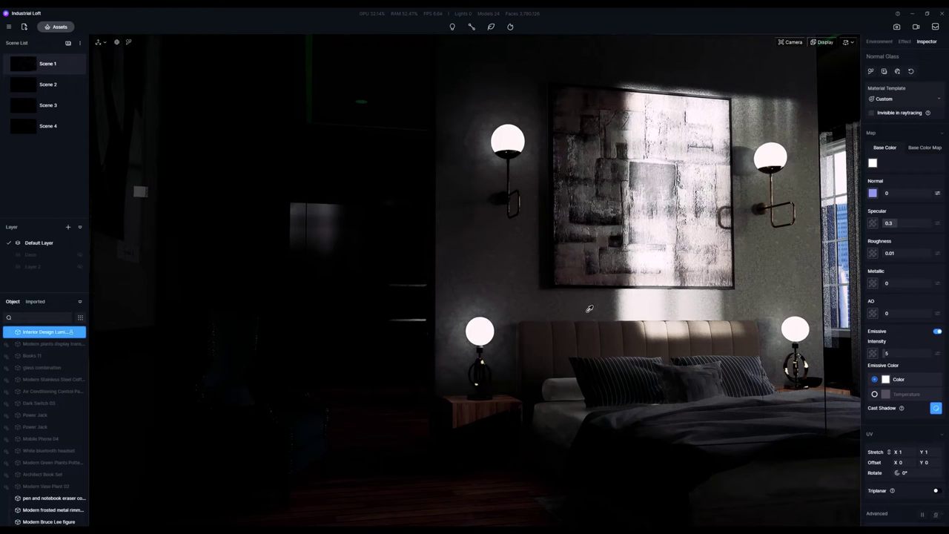
- Set the lamp globes' emissive color to a temperature of 5600 and toggle the material's shadow casting
right_click_drag(604, 334, 626, 382)
scroll(605, 335, "up", 3)
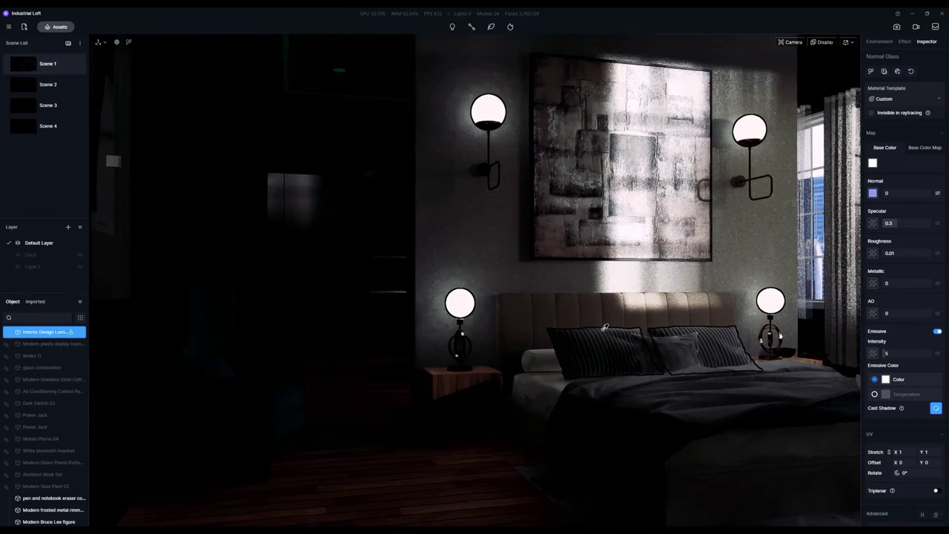
scroll(616, 357, "up", 2)
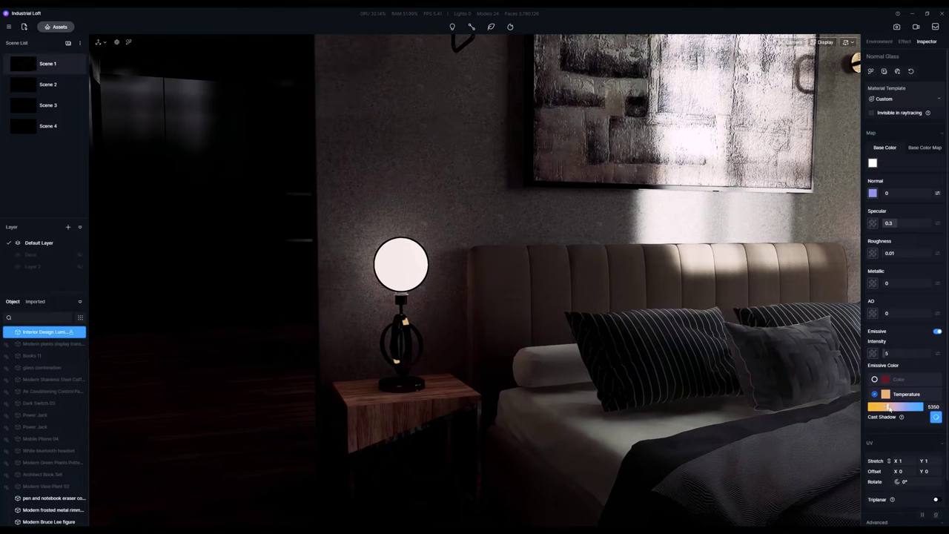
left_click_drag(888, 406, 879, 406)
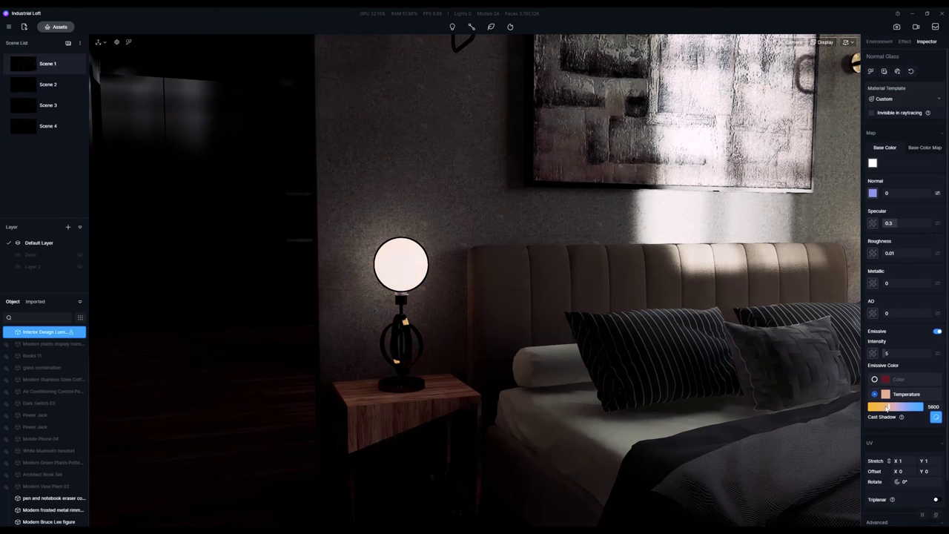
left_click(935, 418)
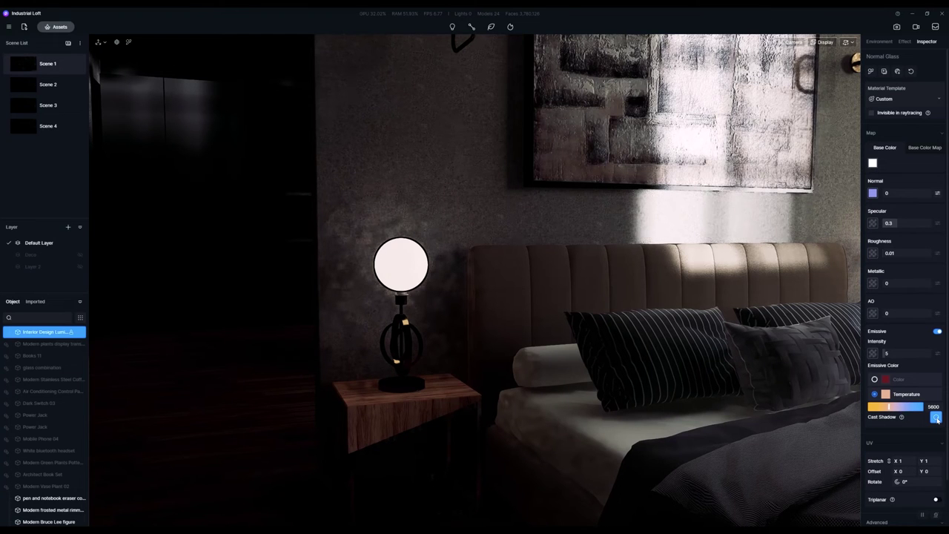
- Return to the Scene 1 view and raise the lamp globes' emissive intensity to 10
left_click(26, 67)
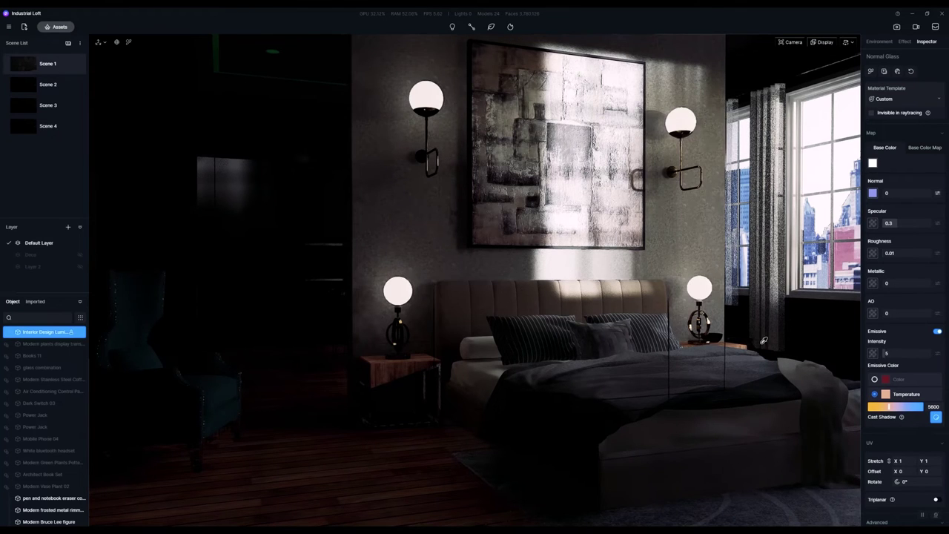
left_click(883, 354)
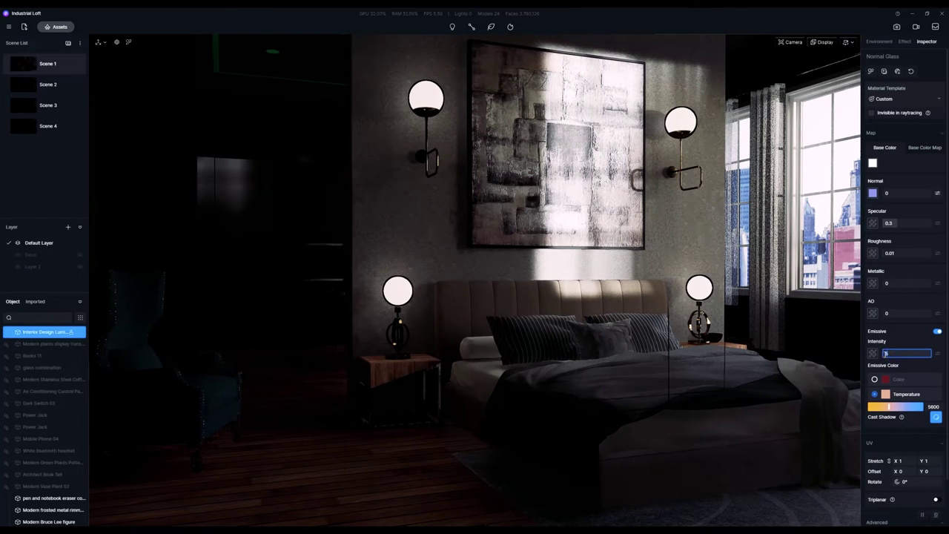
type("10")
key("Return")
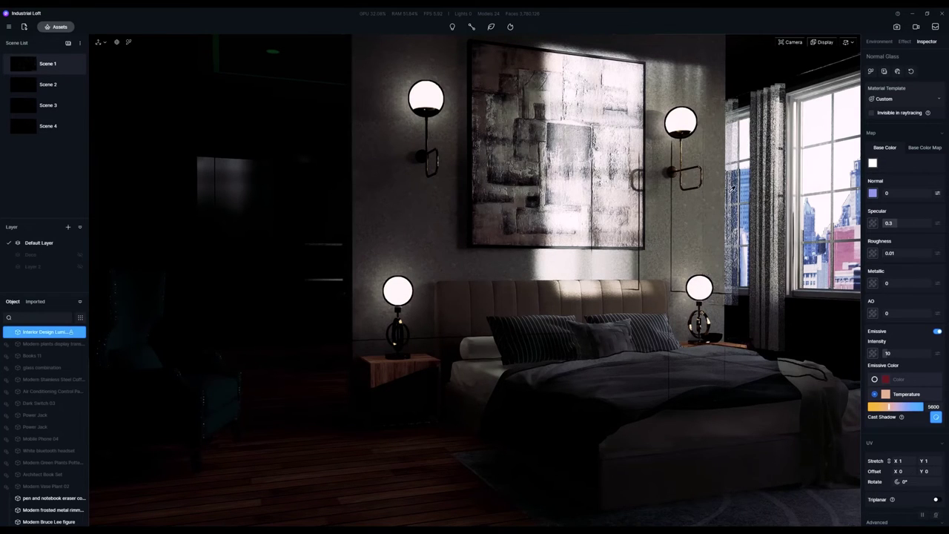
- Make the ceiling chandelier's globe material emissive with intensity 10 and a color temperature of 6150
right_click_drag(730, 347, 752, 151)
left_click(647, 281)
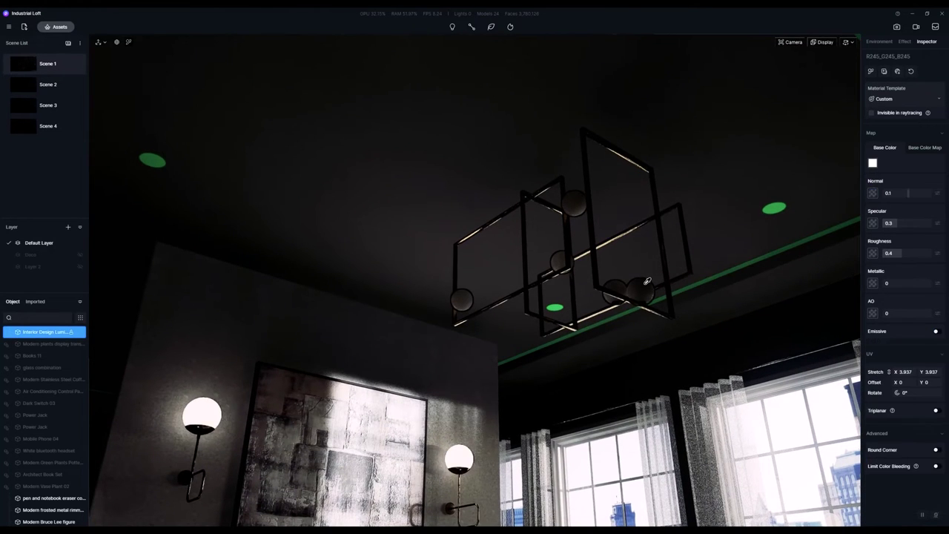
left_click(937, 331)
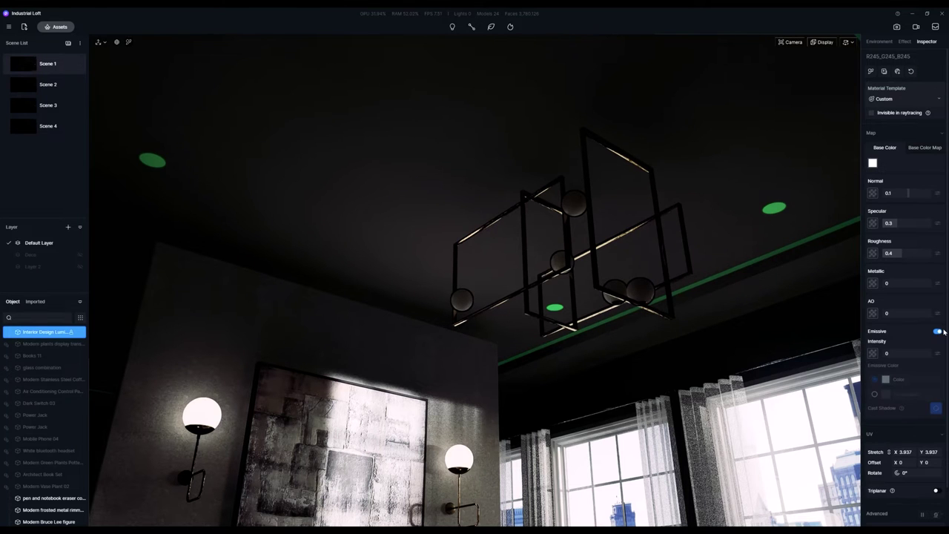
left_click(888, 353)
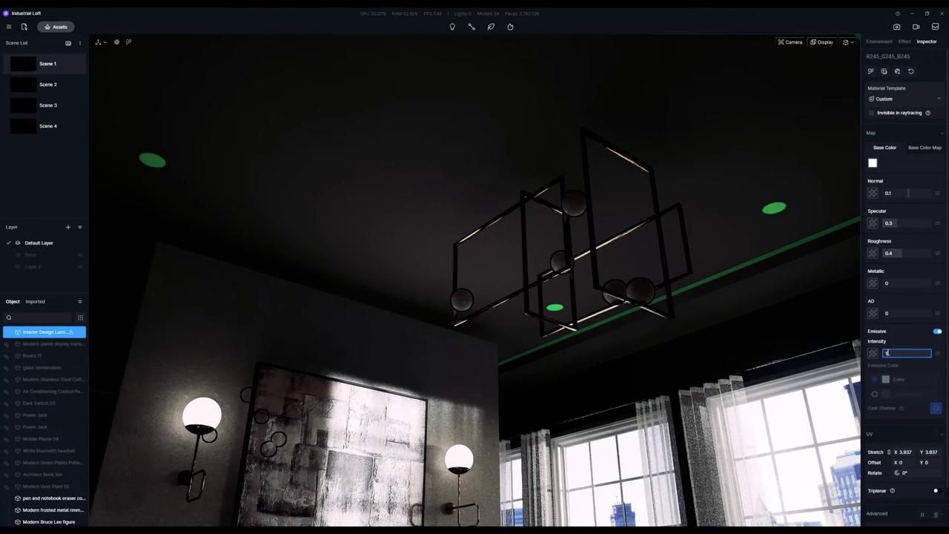
type("0")
key("Return")
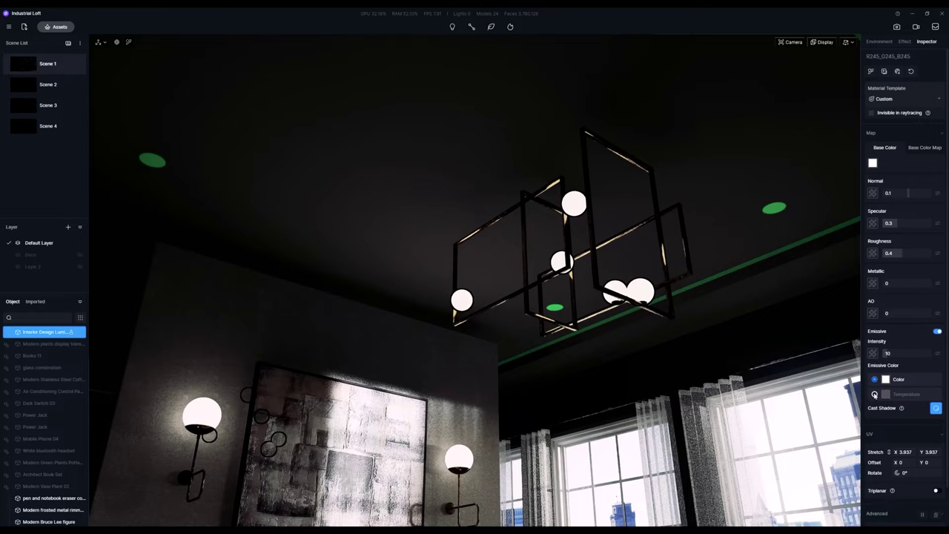
left_click(874, 395)
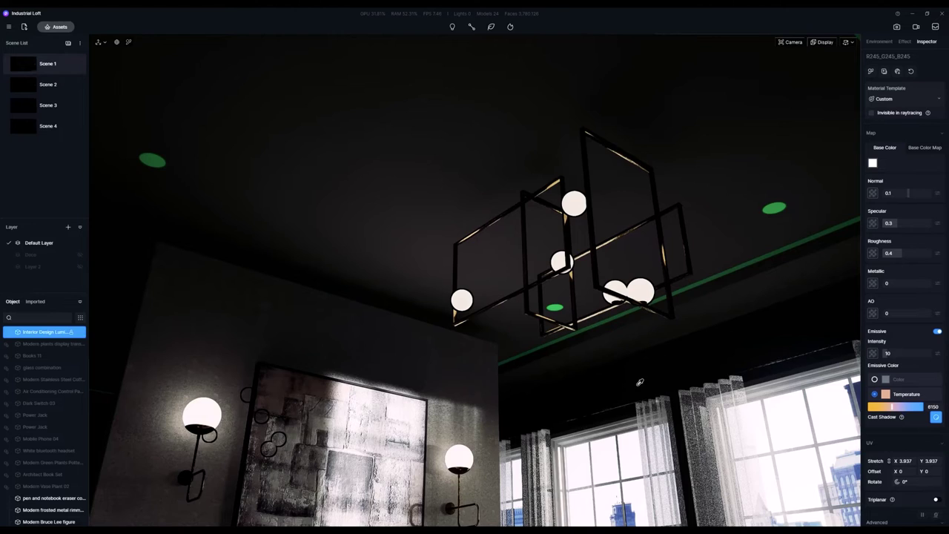
- Turn on auto exposure in the post-processing effects
right_click_drag(519, 222, 428, 360)
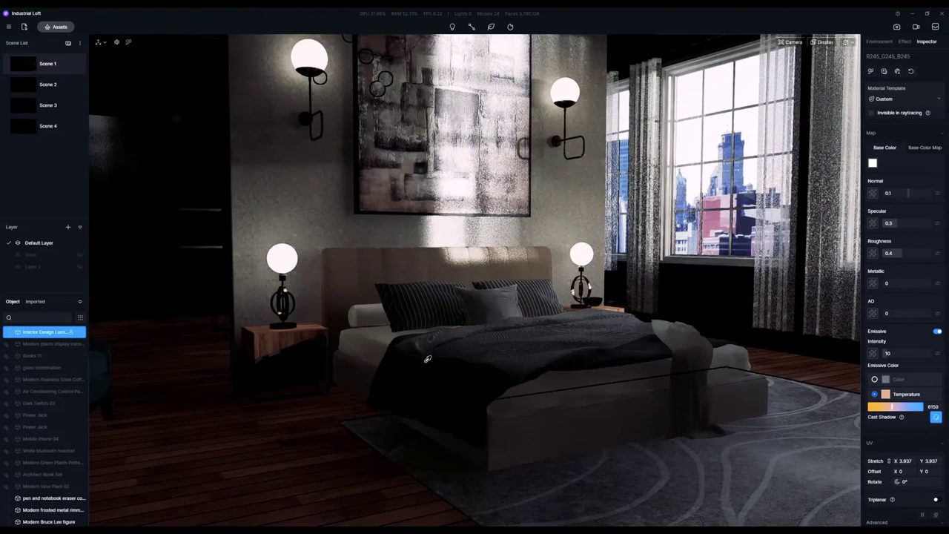
left_click(23, 68)
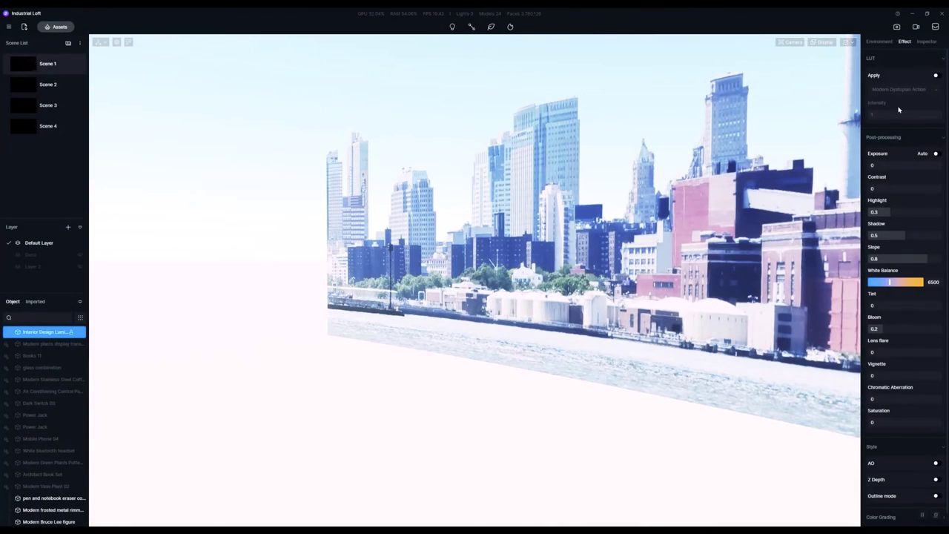
left_click(937, 154)
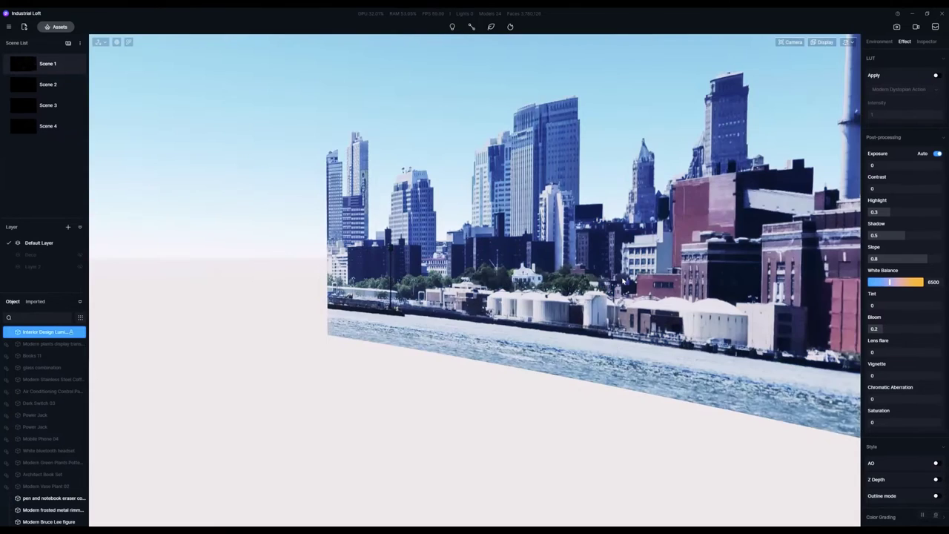
- Inspect the bookshelf beside the window, select its row of books, and clear the selection
right_click_drag(307, 332, 410, 316)
scroll(411, 318, "down", 3)
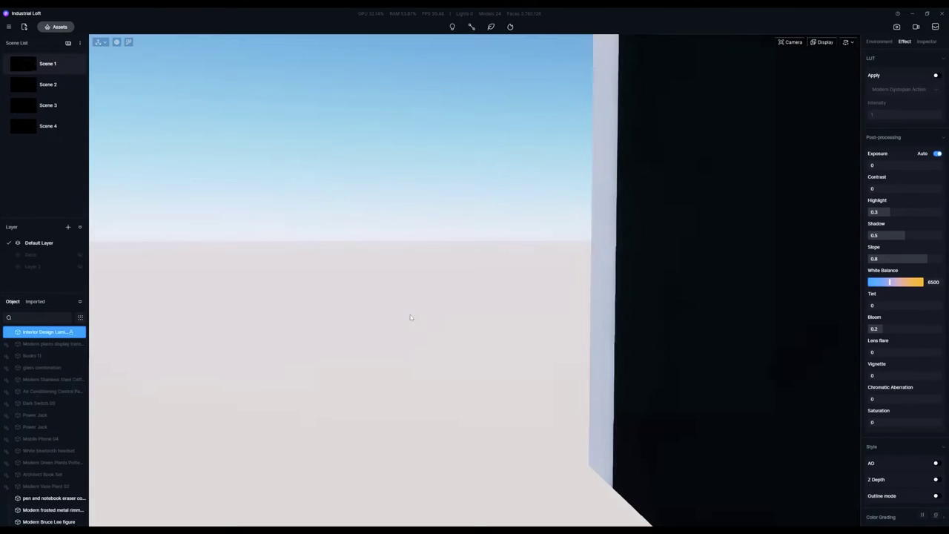
scroll(478, 315, "down", 3)
right_click_drag(705, 289, 835, 314)
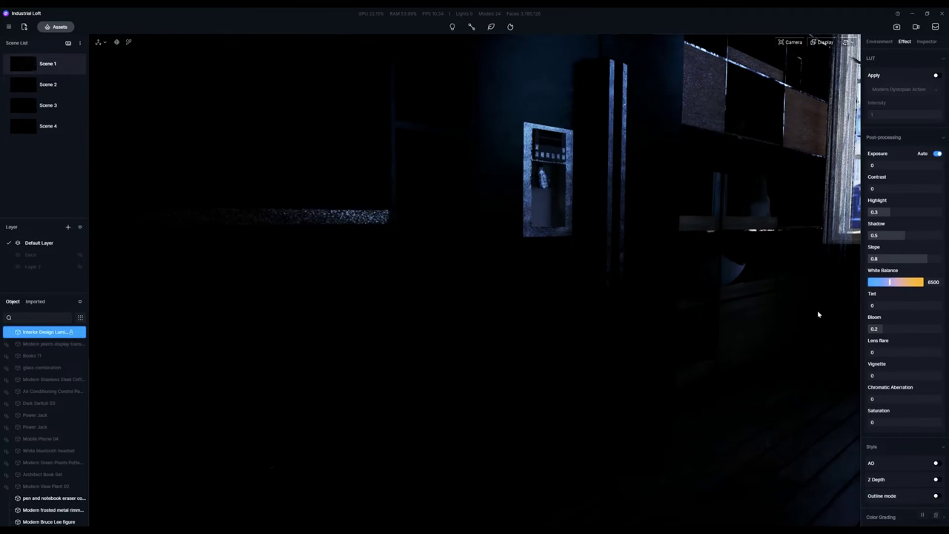
scroll(755, 280, "up", 2)
middle_click_drag(747, 280, 629, 293)
right_click_drag(629, 293, 650, 269)
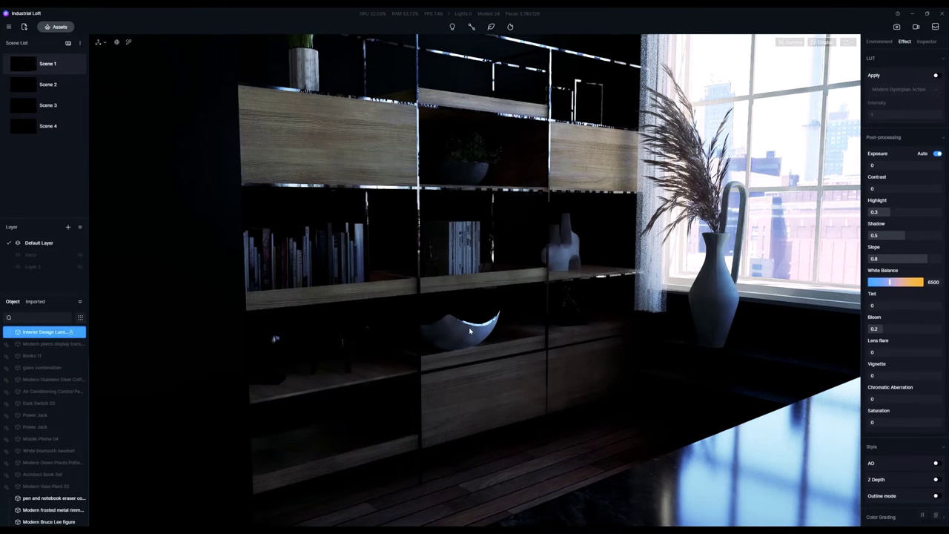
left_click(324, 265)
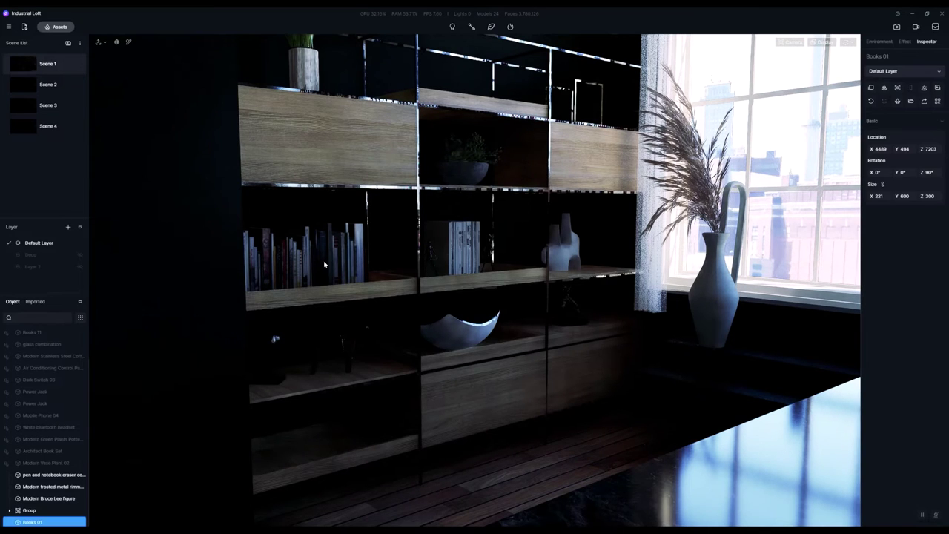
key("Escape")
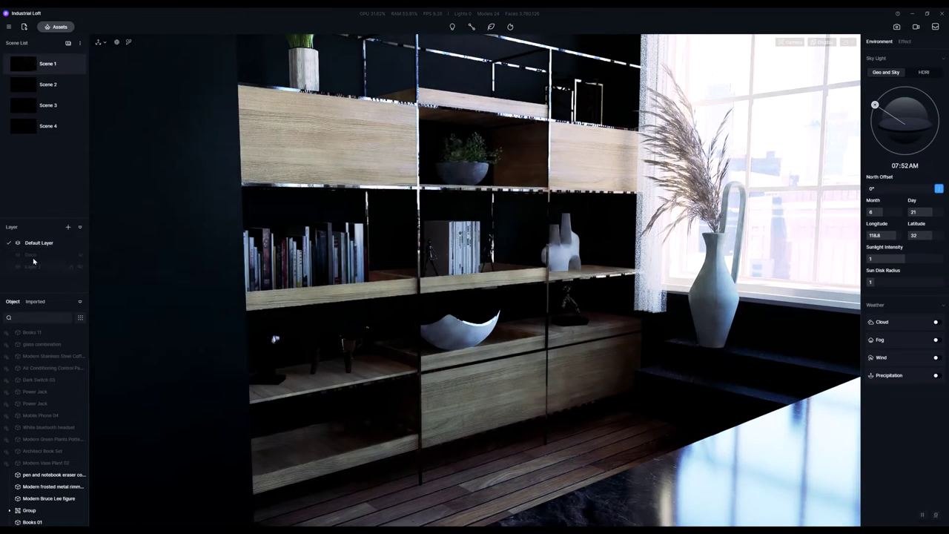
- Examine the shelf decor by selecting the row of books, the bookend group, the curved ceramic bowl and the head sculpture
left_click(269, 263)
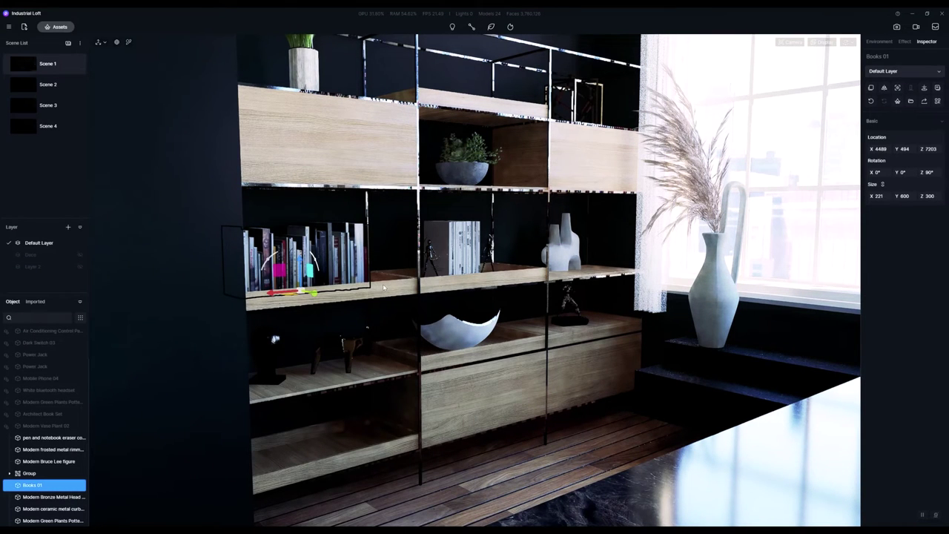
left_click(453, 243)
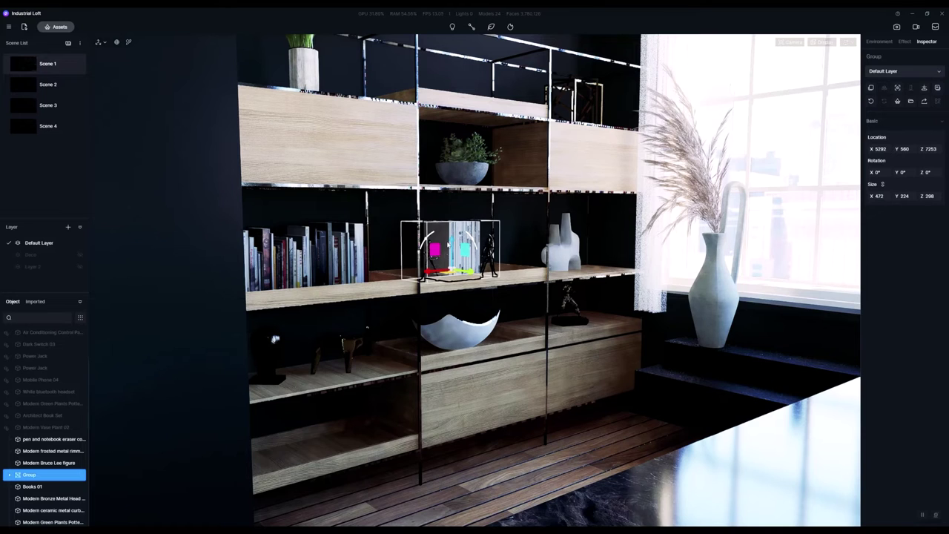
left_click(325, 253, "shift")
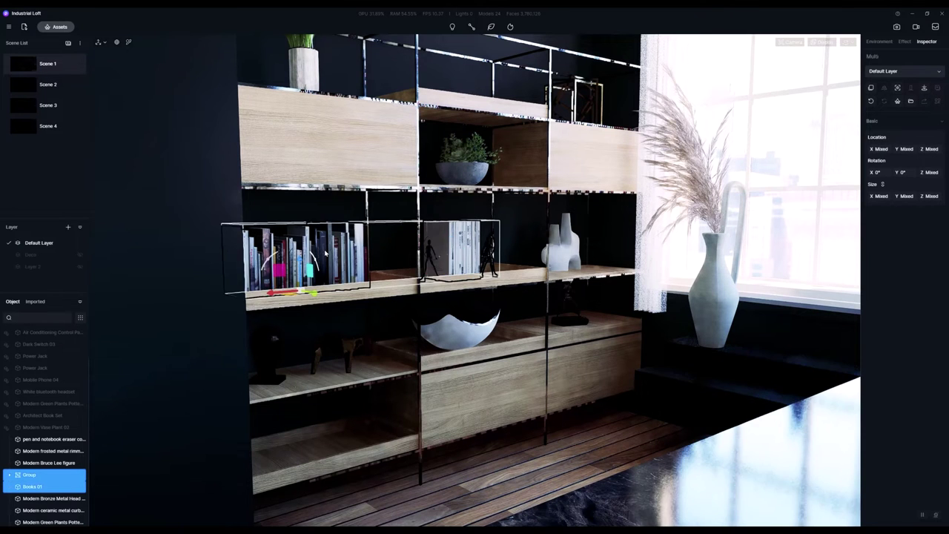
left_click(428, 258)
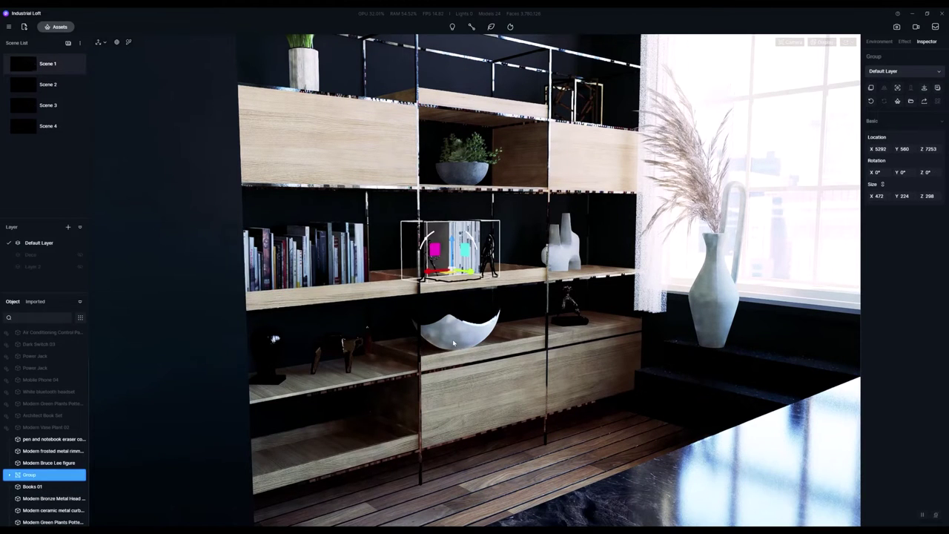
left_click(452, 338)
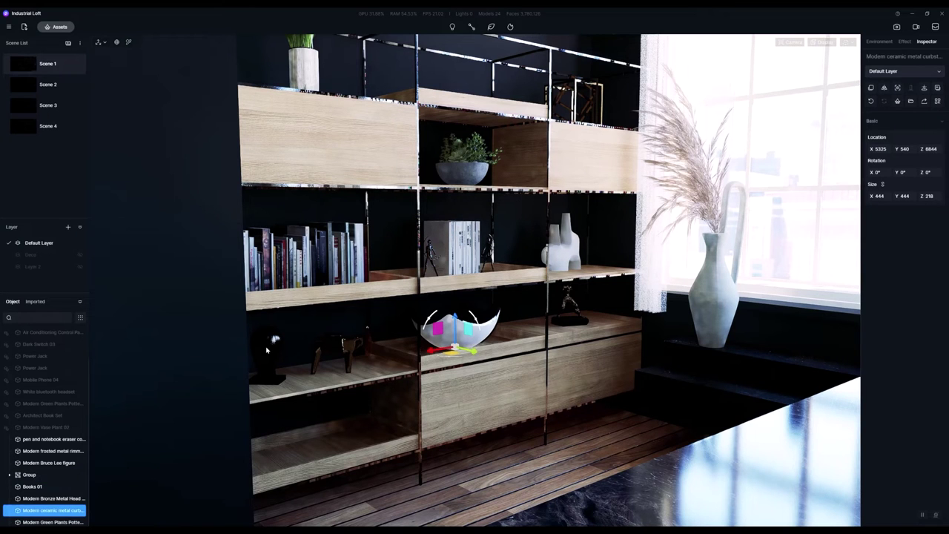
left_click(269, 351)
left_click(32, 486)
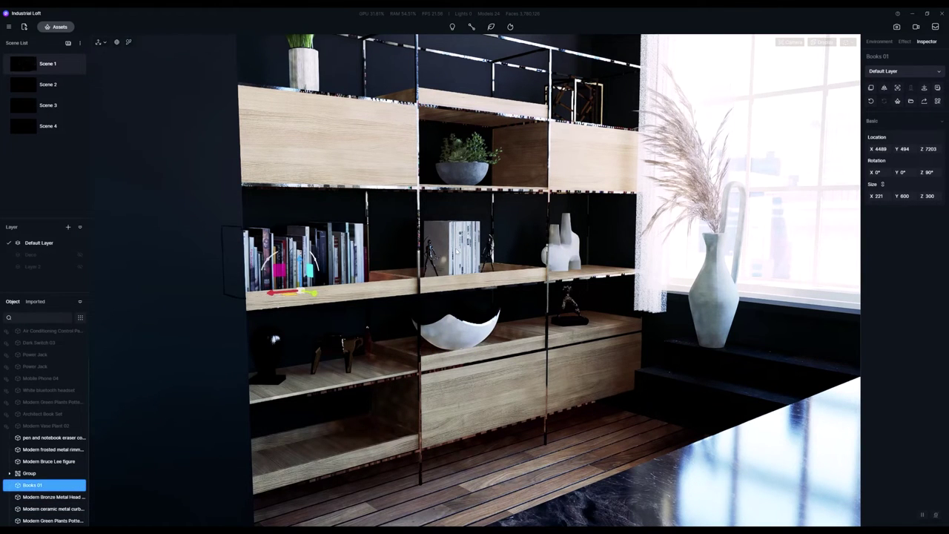
left_click(456, 251)
left_click(329, 252)
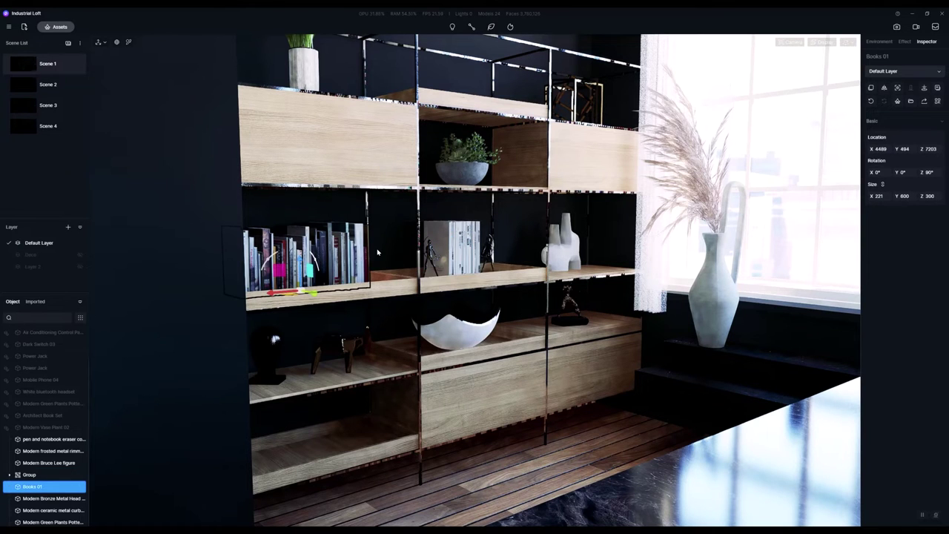
- Add the bookend group, curved ceramic bowl, head sculpture, seated figure and shelf plants to the book selection
left_click(456, 250, "shift")
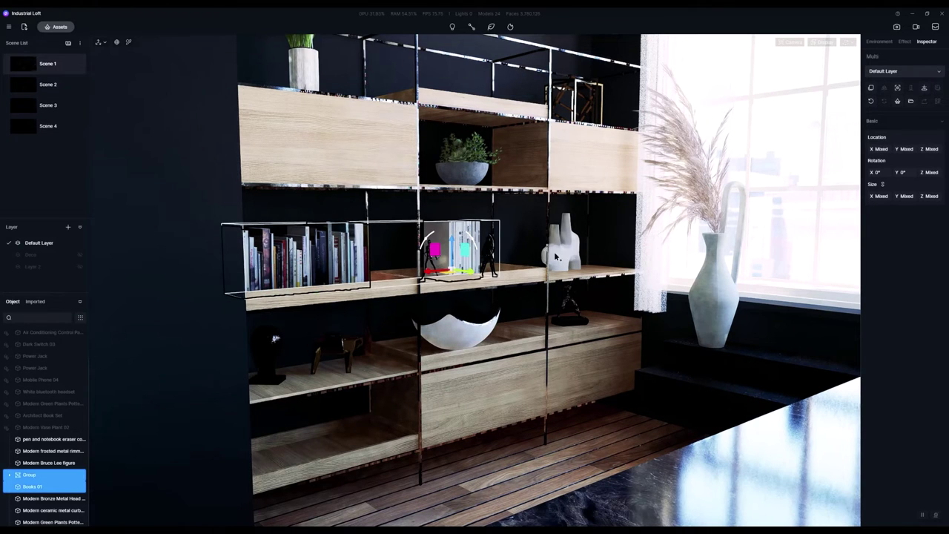
left_click(450, 331, "shift")
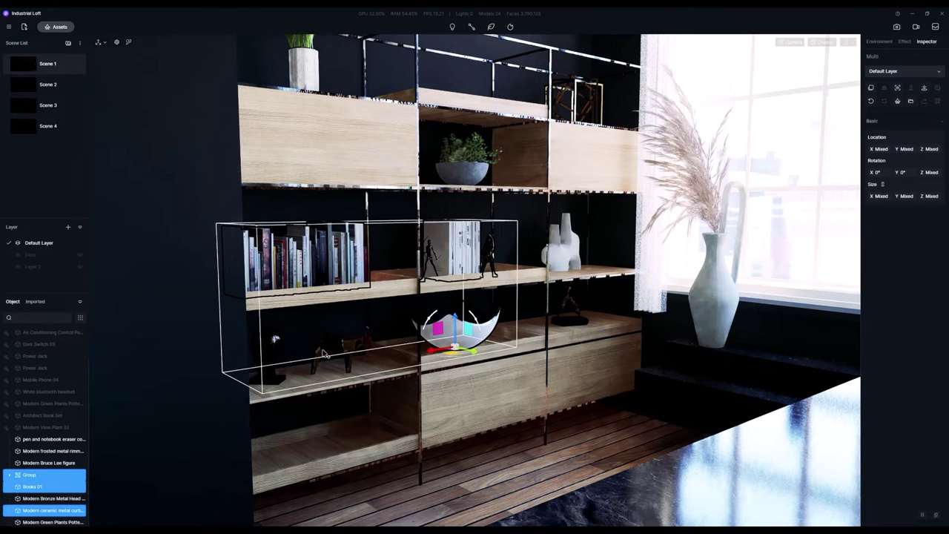
left_click(265, 351, "shift")
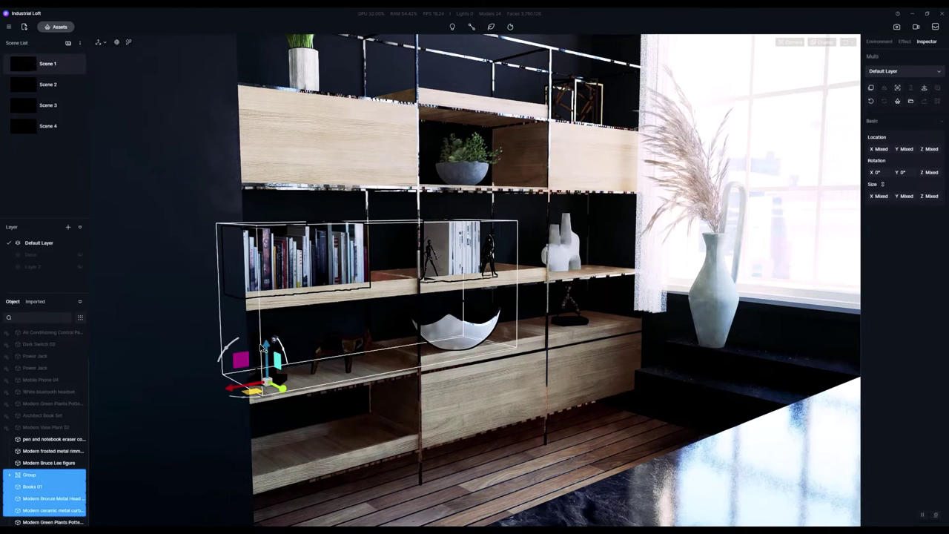
left_click(577, 303, "shift")
left_click(310, 69, "shift")
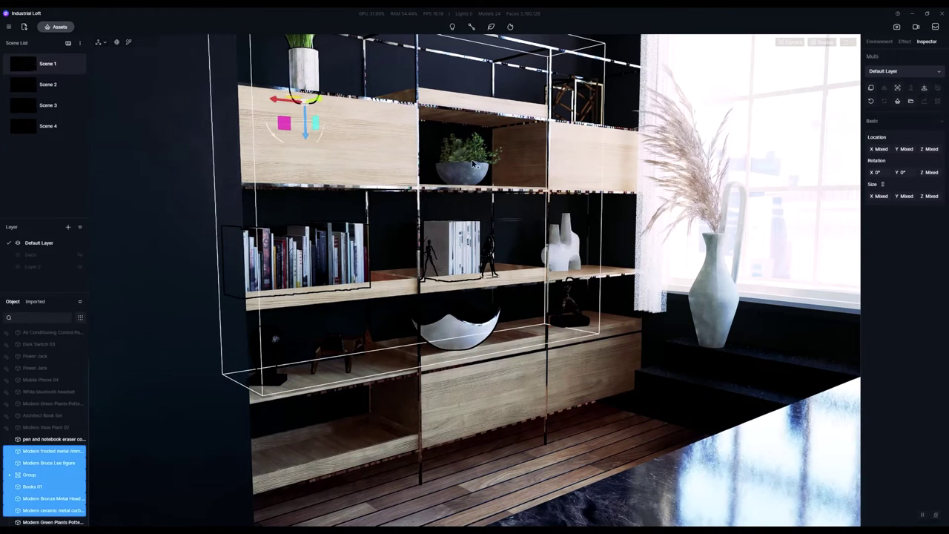
left_click(456, 249, "shift")
scroll(485, 343, "down", 4)
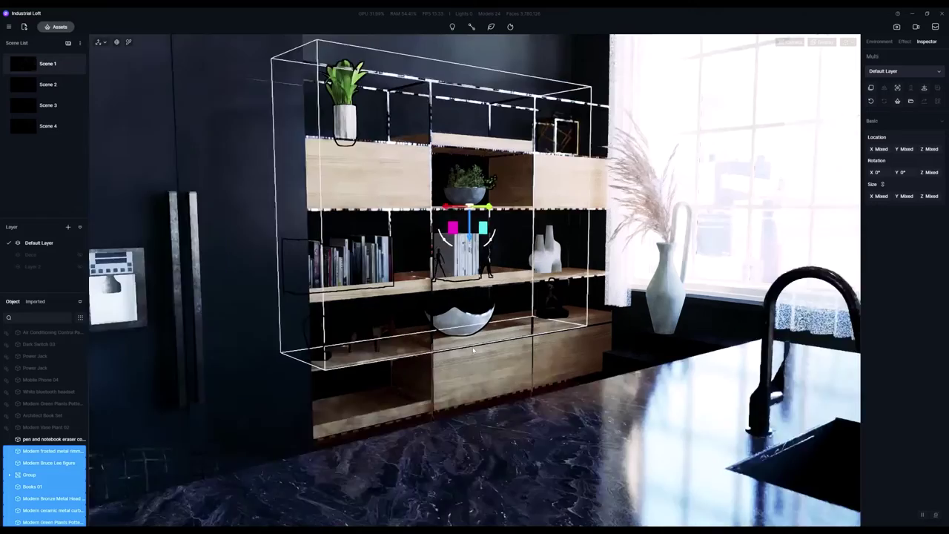
right_click_drag(485, 343, 204, 321)
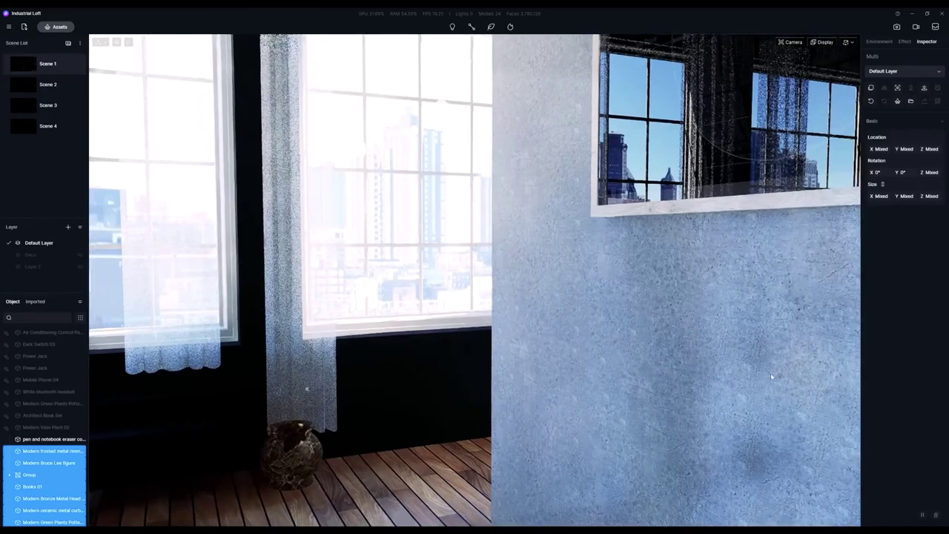
- Group the decor objects from the pen and notebook set through the Modern Green Plants entry, and hide the group
left_click(43, 438)
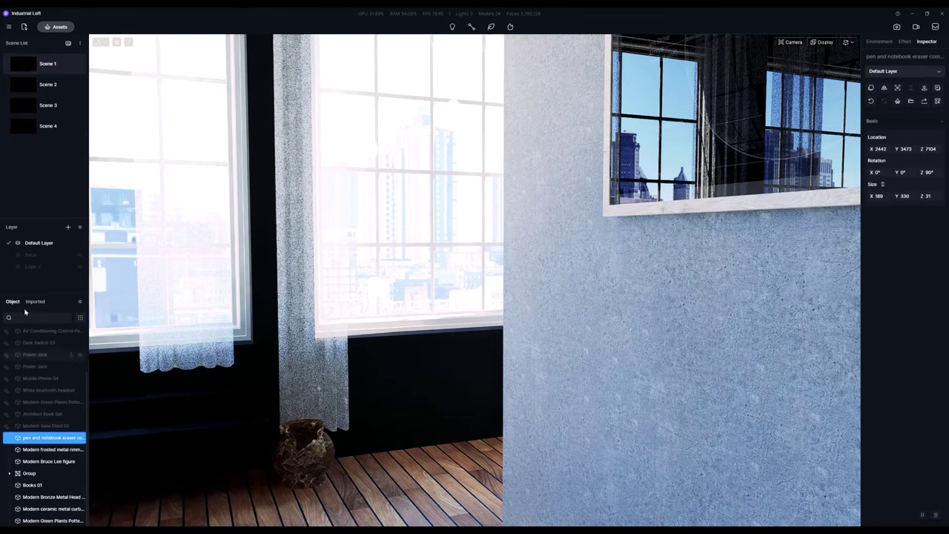
scroll(53, 361, "up", 3)
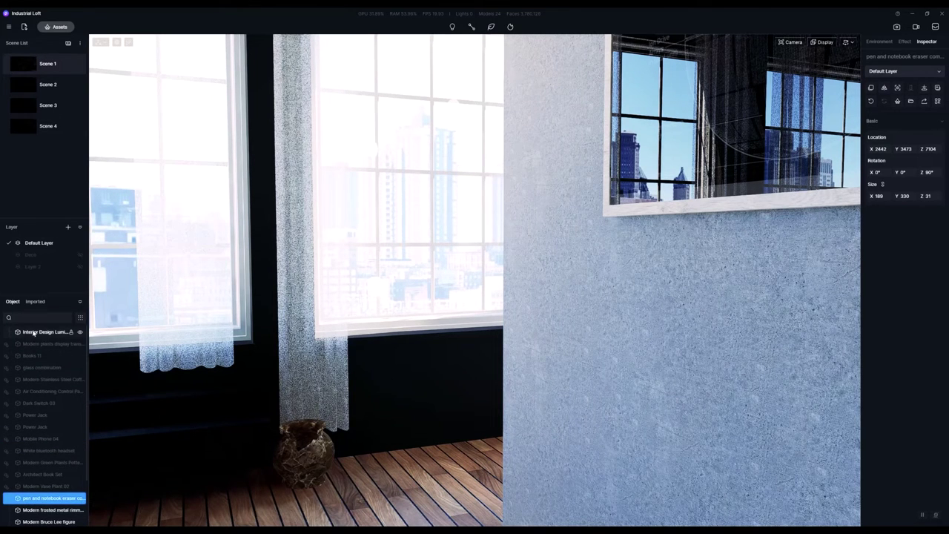
scroll(35, 337, "down", 3)
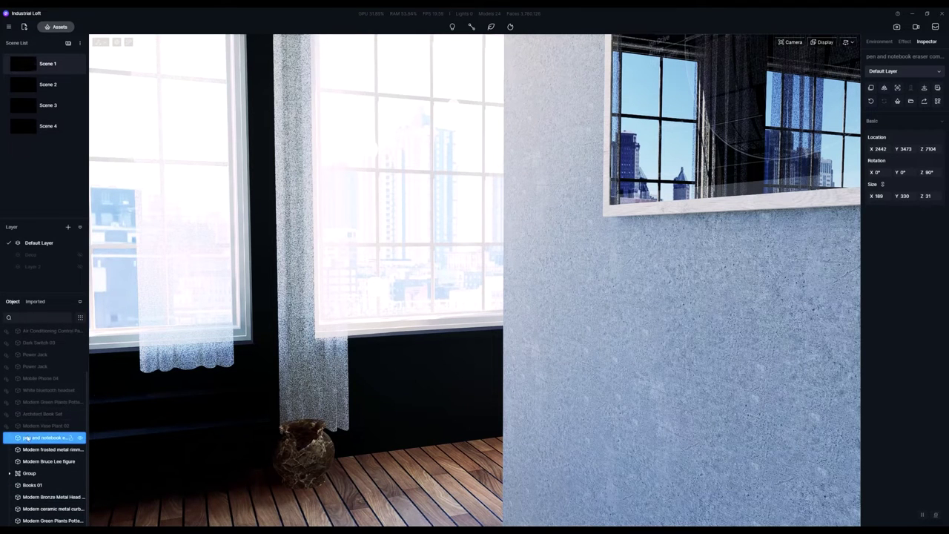
left_click(70, 520, "shift")
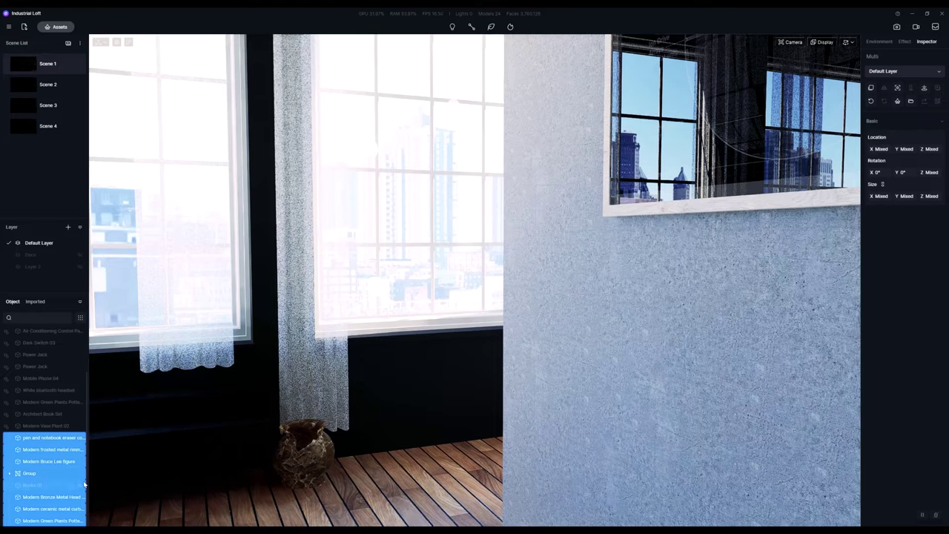
right_click(13, 449)
left_click(30, 426)
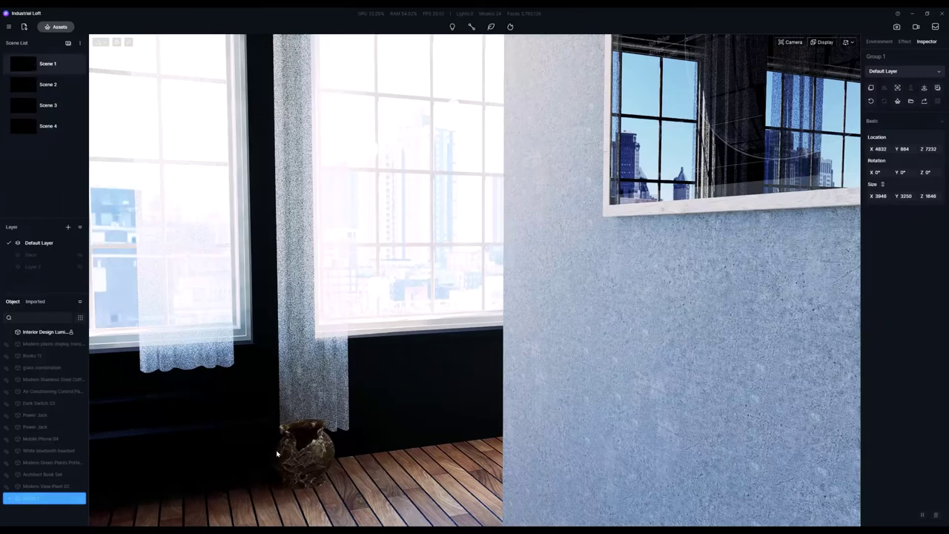
- Examine the lamps on the bed wall and select the globe of the wall lamp beside the painting
right_click_drag(183, 385, 122, 380)
right_click_drag(445, 341, 284, 257)
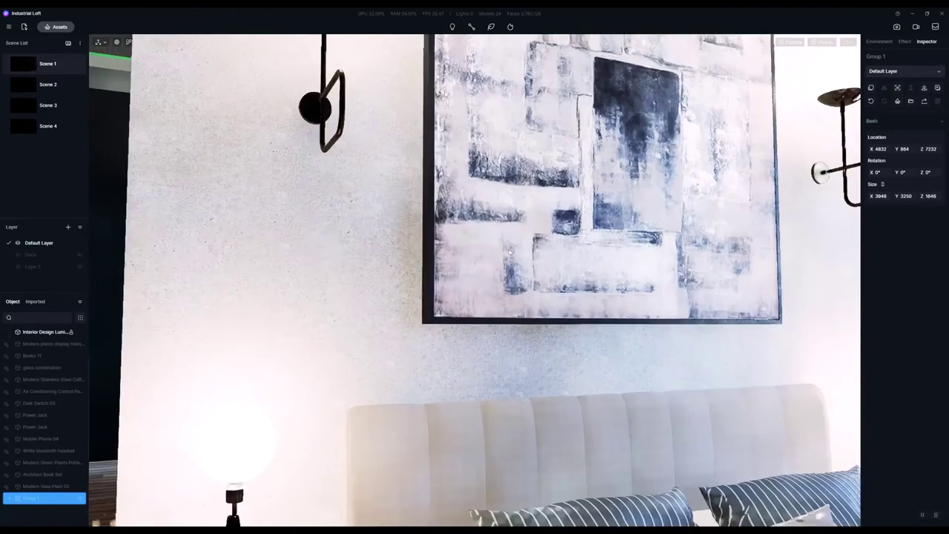
scroll(508, 253, "down", 3)
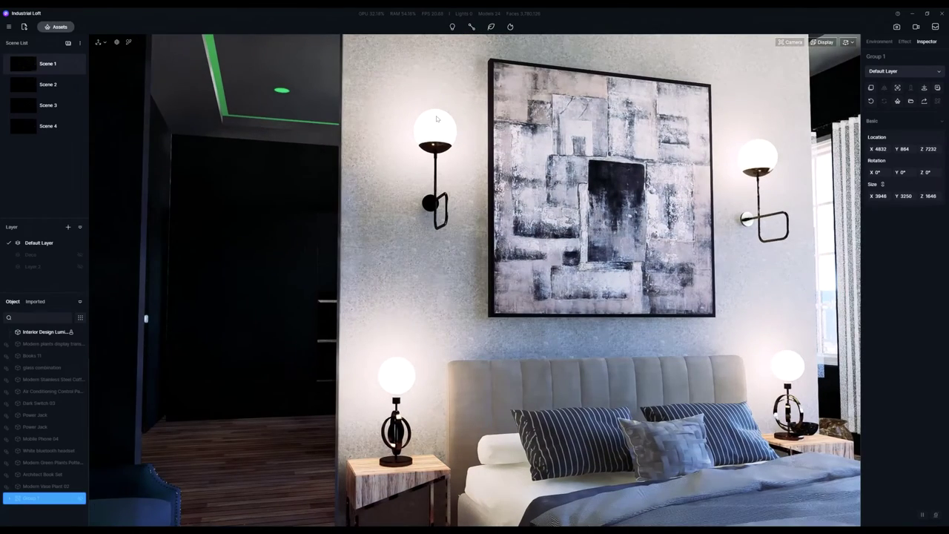
left_click(437, 119)
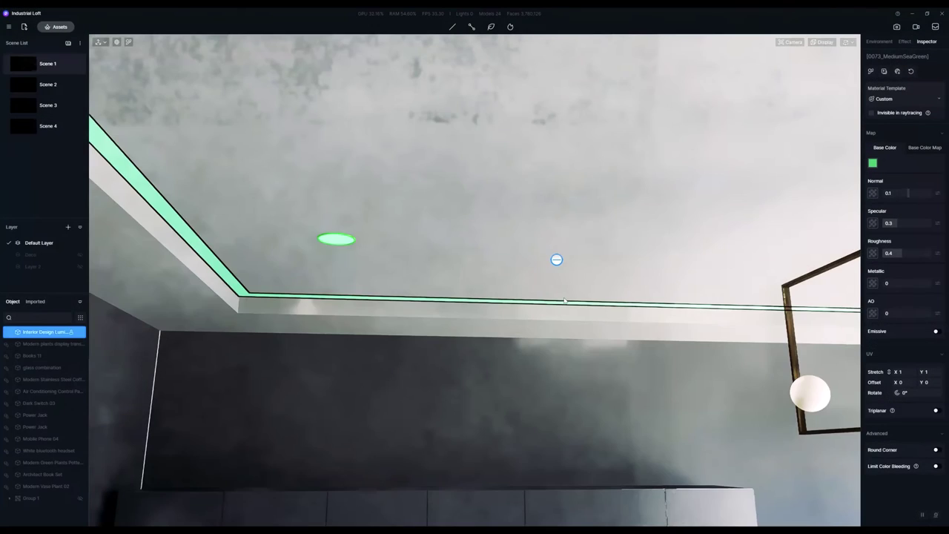
- Select the strip light on the ceiling and move it along the Y axis toward the green cove strip
scroll(555, 259, "up", 5)
middle_click_drag(540, 333, 536, 279)
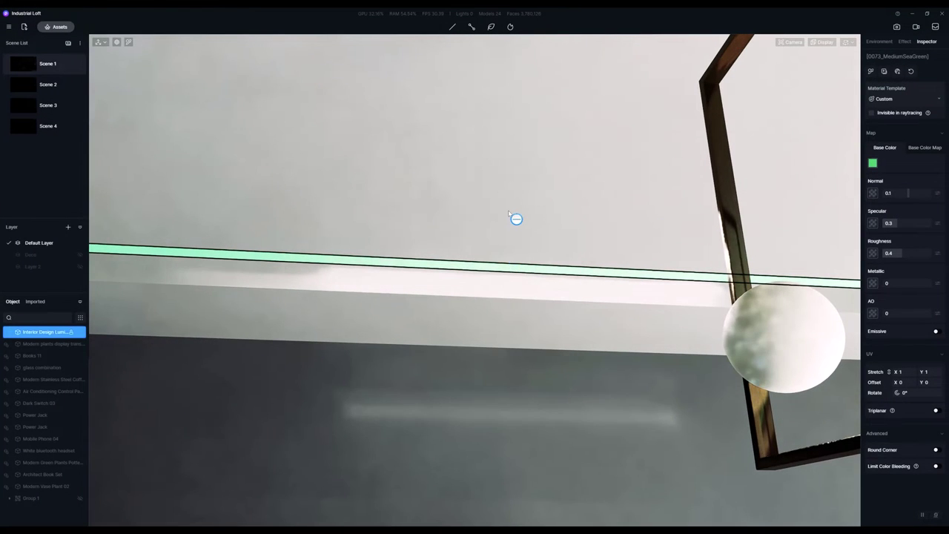
left_click(515, 220)
scroll(638, 319, "down", 3)
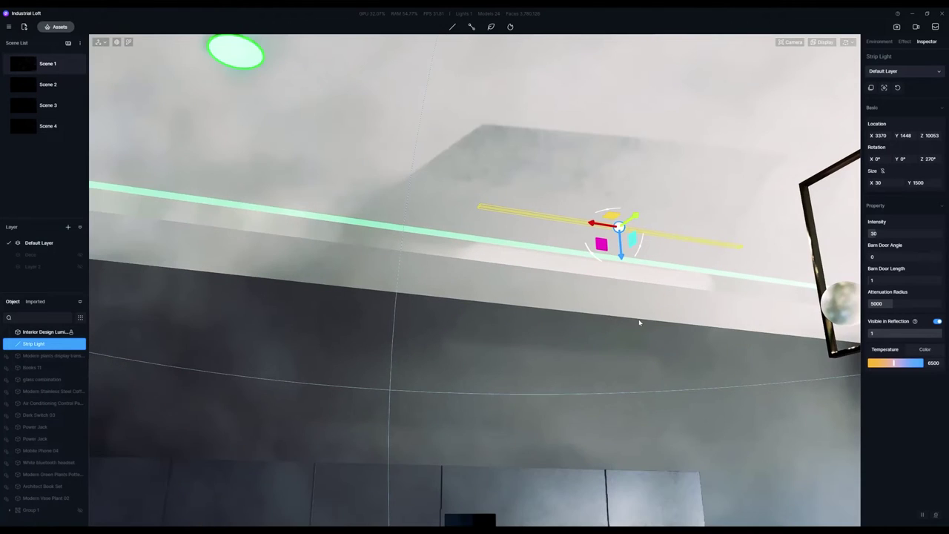
scroll(626, 322, "down", 3)
right_click_drag(616, 325, 582, 250)
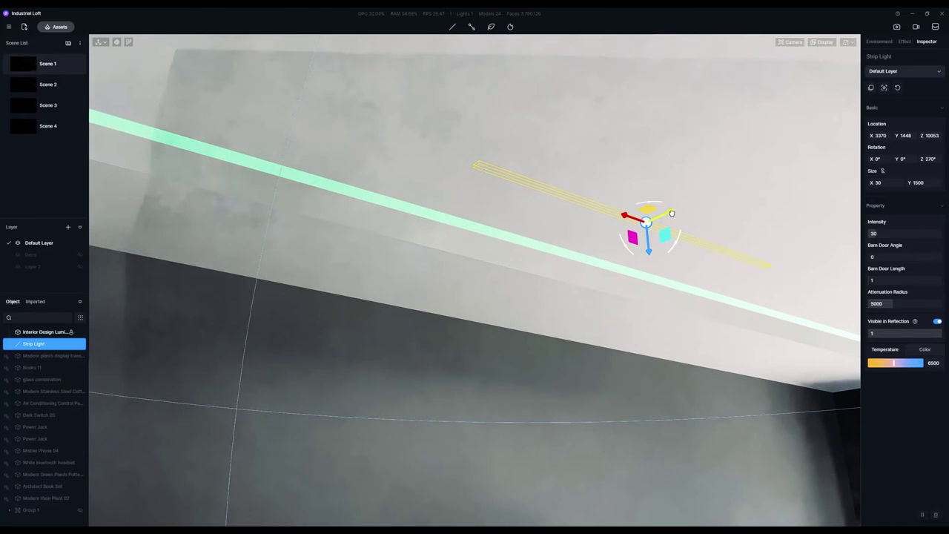
left_click_drag(671, 213, 660, 218)
- Sample the ceiling's White Wall Paint material and apply it to the green strip in the ceiling cove
left_click(582, 166)
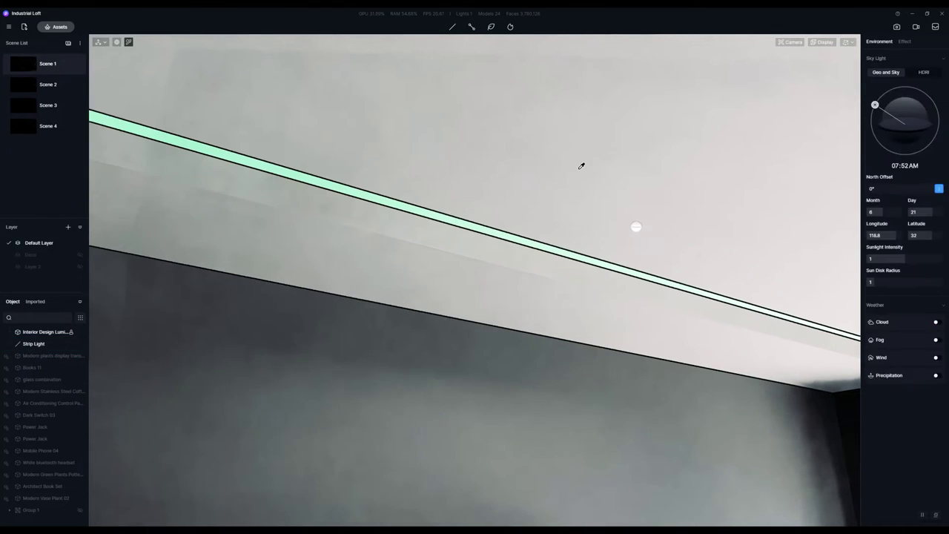
left_click_drag(582, 168, 604, 341)
right_click_drag(604, 341, 575, 284)
left_click_drag(531, 266, 531, 263)
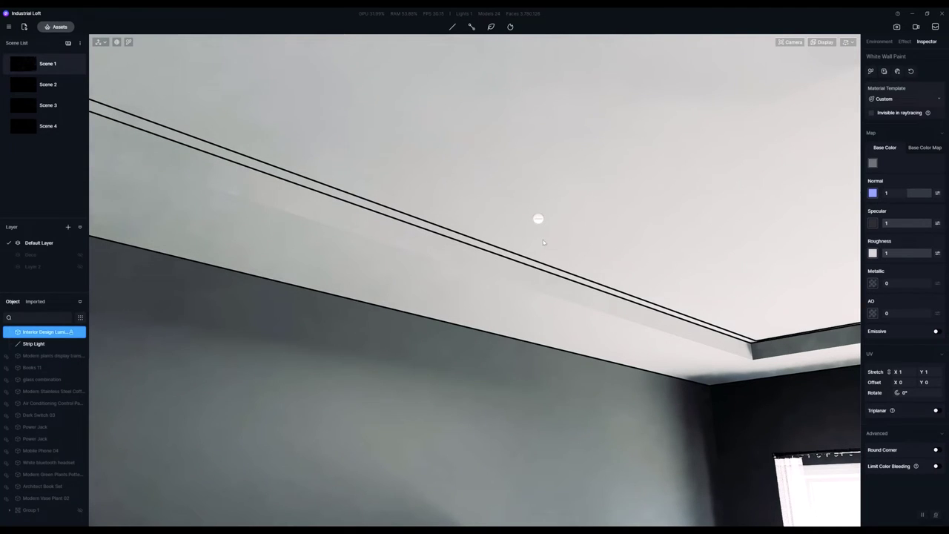
- Move the strip light into the ceiling cove above the wall, placing it at Y 1062
left_click(538, 219)
left_click_drag(561, 211, 500, 254)
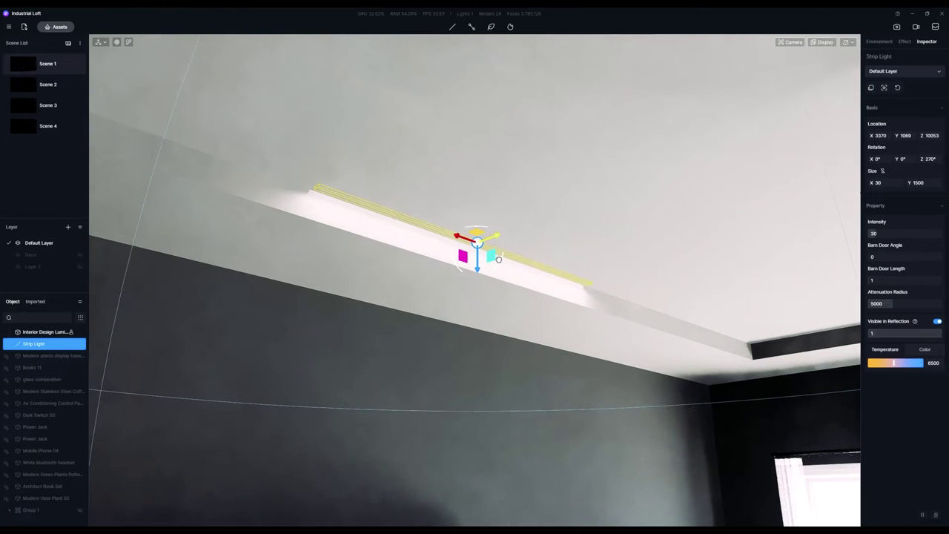
left_click_drag(499, 259, 506, 259)
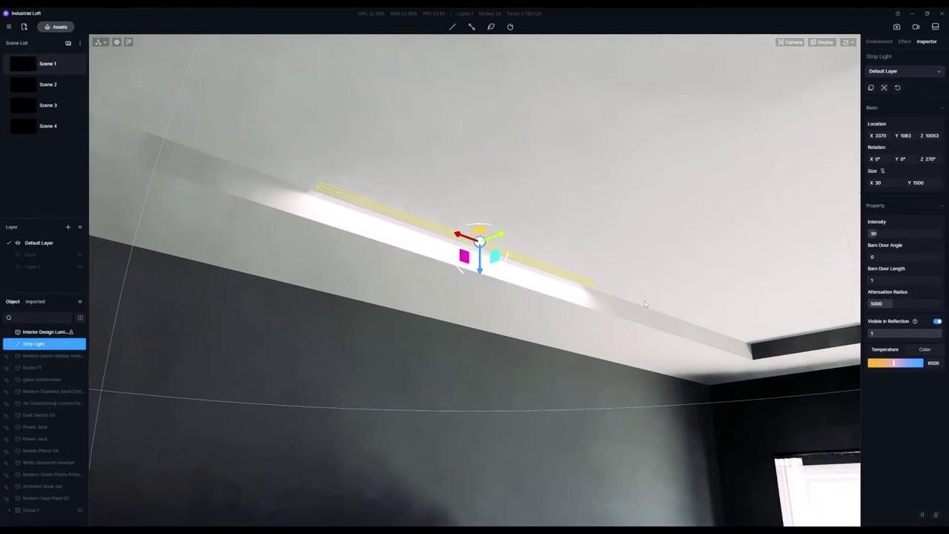
right_click_drag(506, 259, 441, 324)
right_click_drag(568, 287, 526, 273)
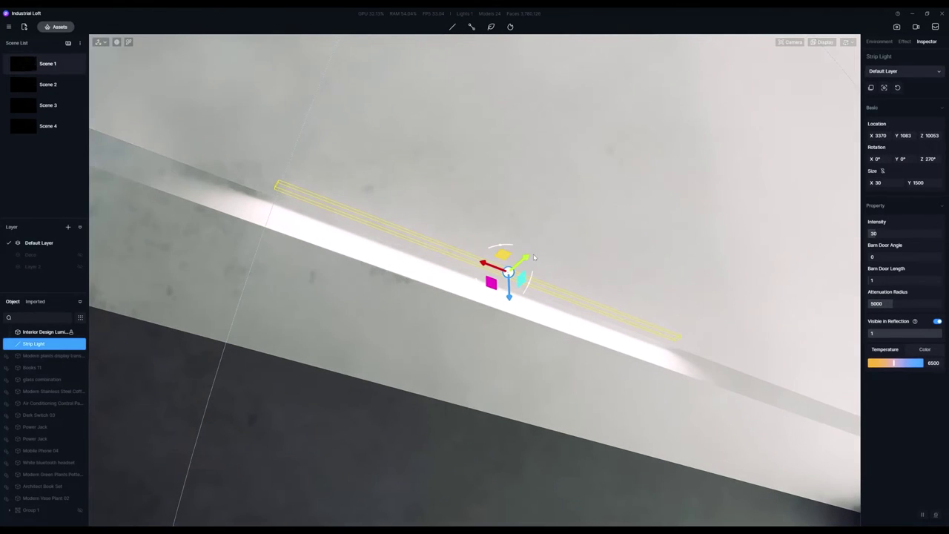
mouse_move(534, 257)
left_mouse_down()
mouse_move(517, 265)
mouse_move(530, 265)
left_mouse_up()
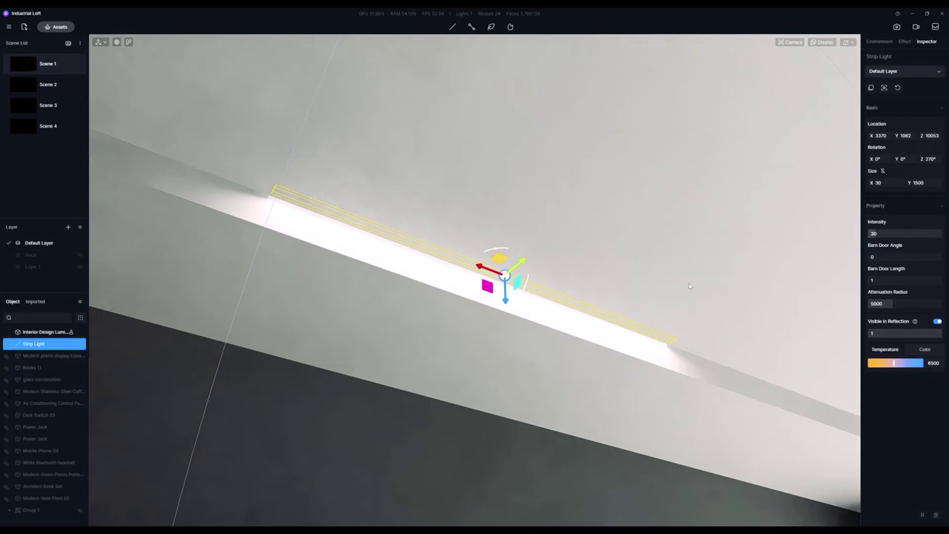
- Set the strip light's intensity to 5
right_click_drag(688, 286, 865, 271)
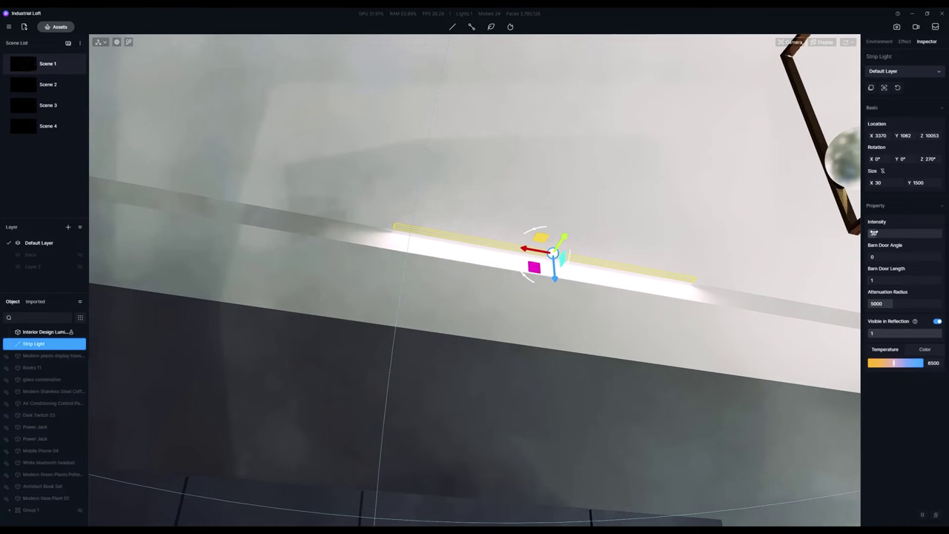
left_click(874, 233)
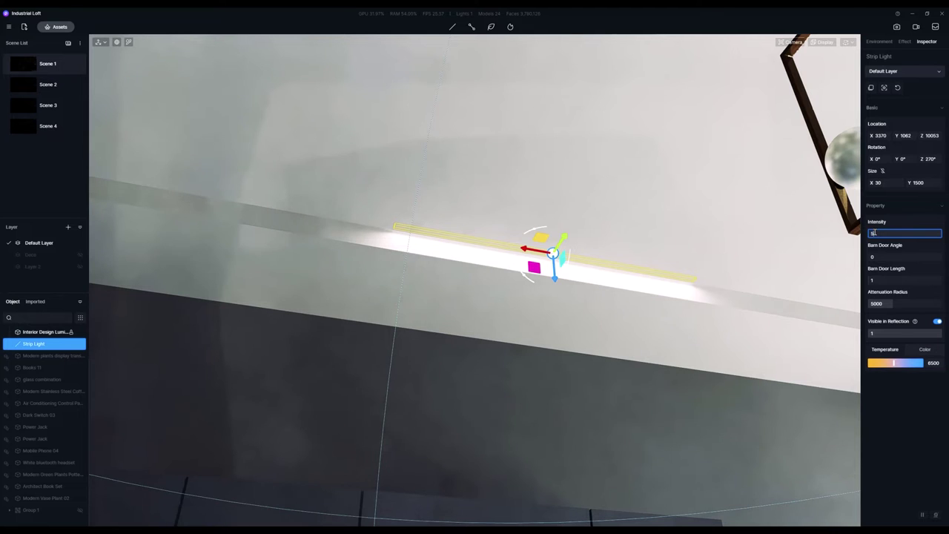
type("5")
key("Return")
- Lengthen the strip light along its Y size so it extends along the ceiling cove
right_click_drag(643, 335, 667, 310)
key("r")
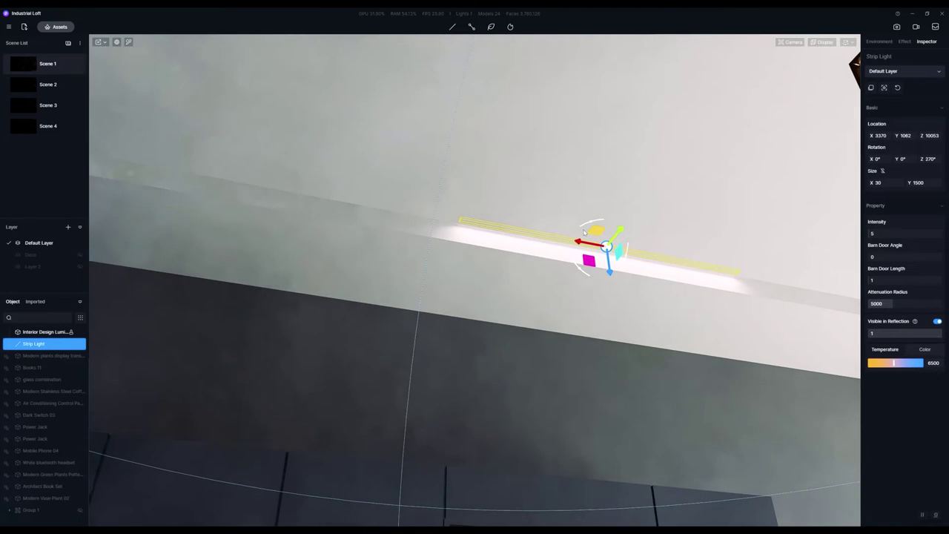
left_click_drag(642, 250, 856, 301)
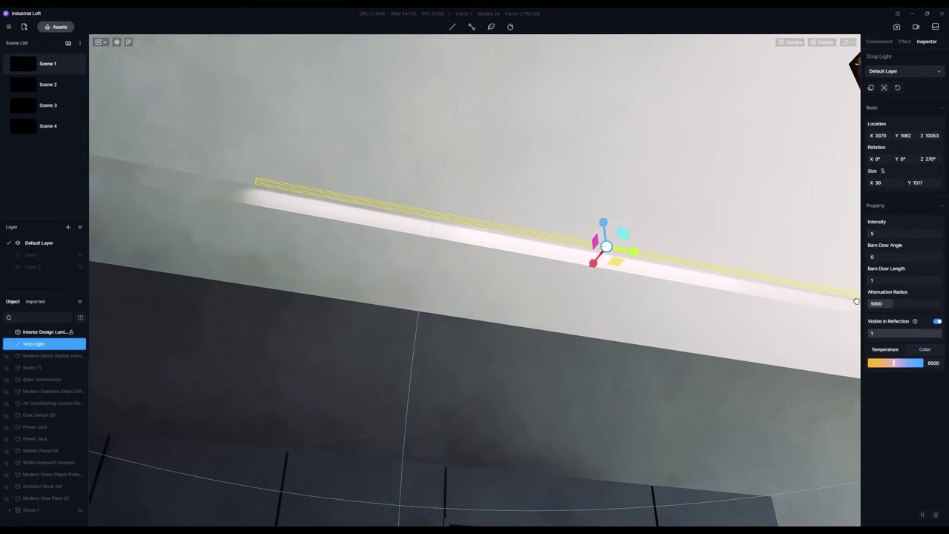
right_click_drag(856, 301, 650, 395)
right_click_drag(528, 295, 697, 344)
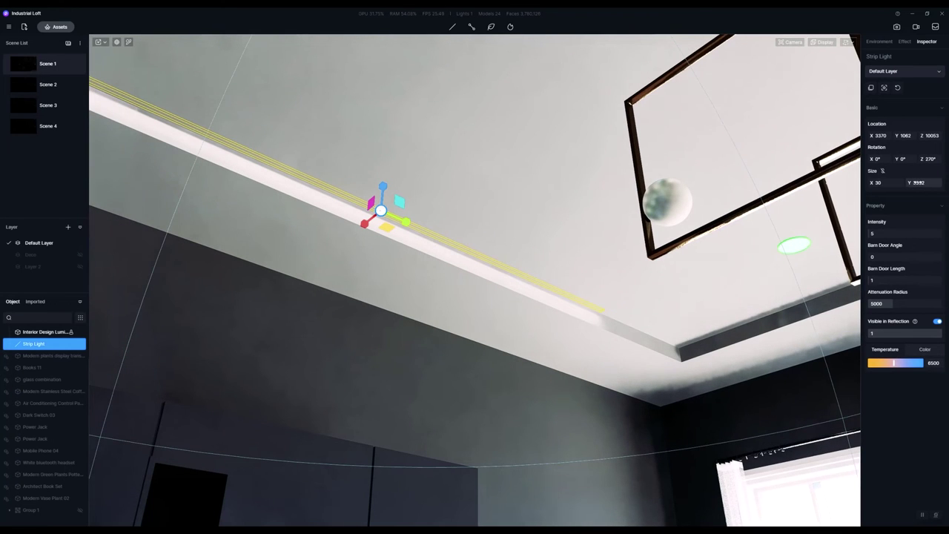
left_click_drag(918, 182, 933, 183)
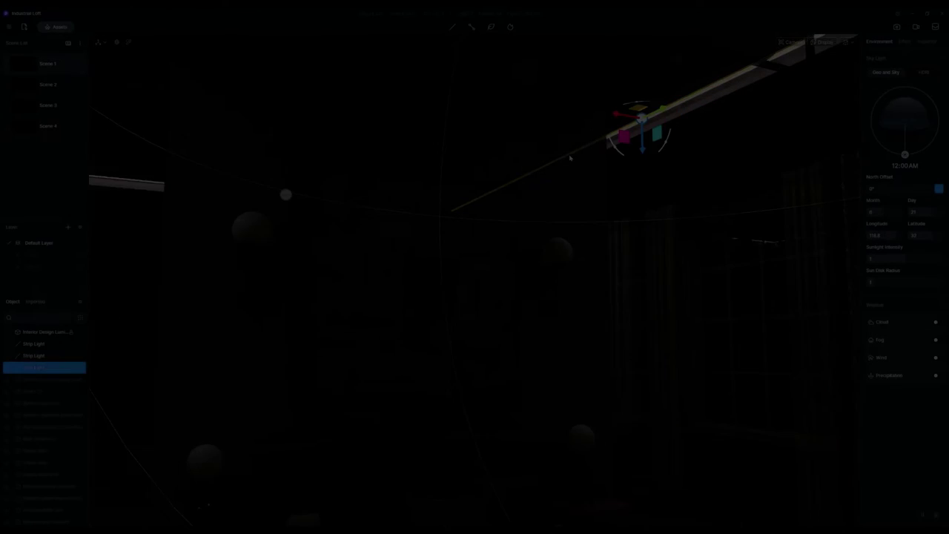
- Inspect the ceiling strip lights in the midnight scene, selecting the one near the wall lamps and the glowing cove's material
right_click_drag(601, 263, 546, 315)
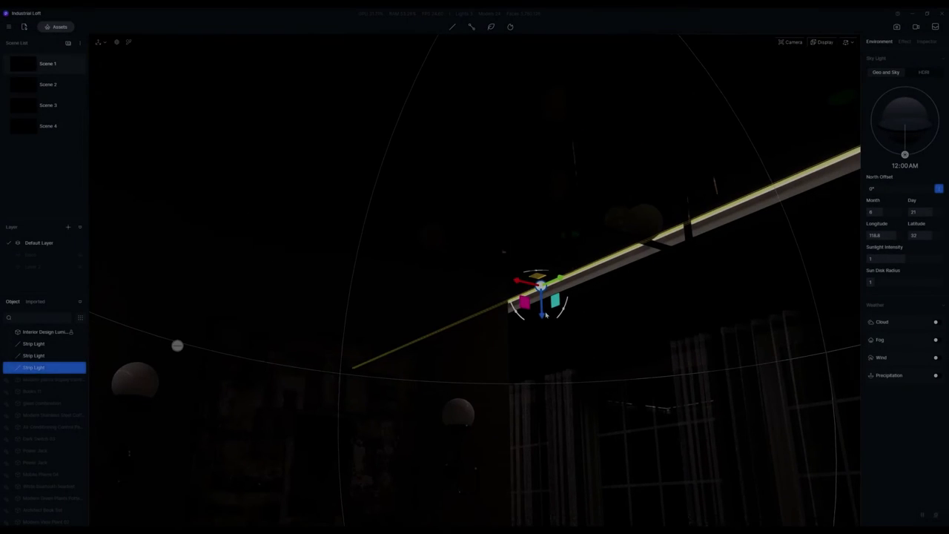
right_click_drag(593, 282, 529, 301)
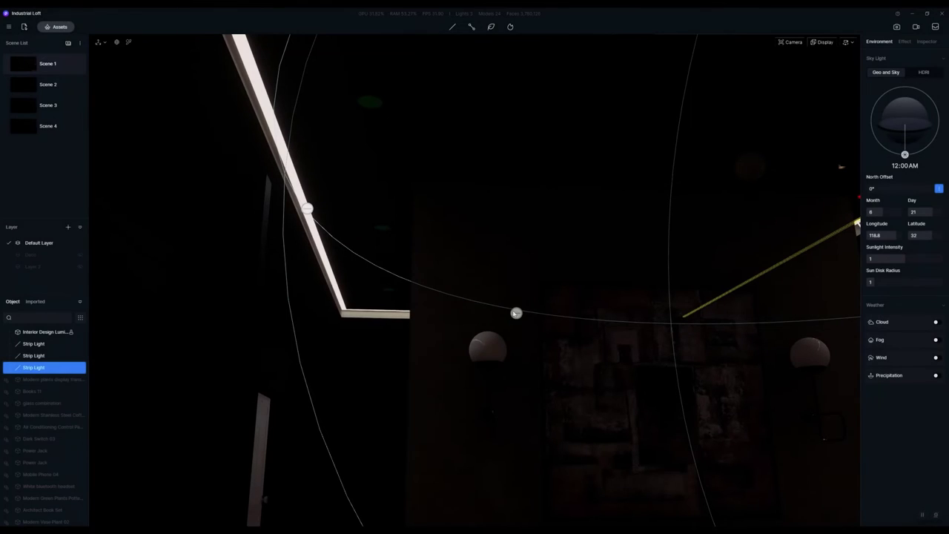
left_click(394, 317)
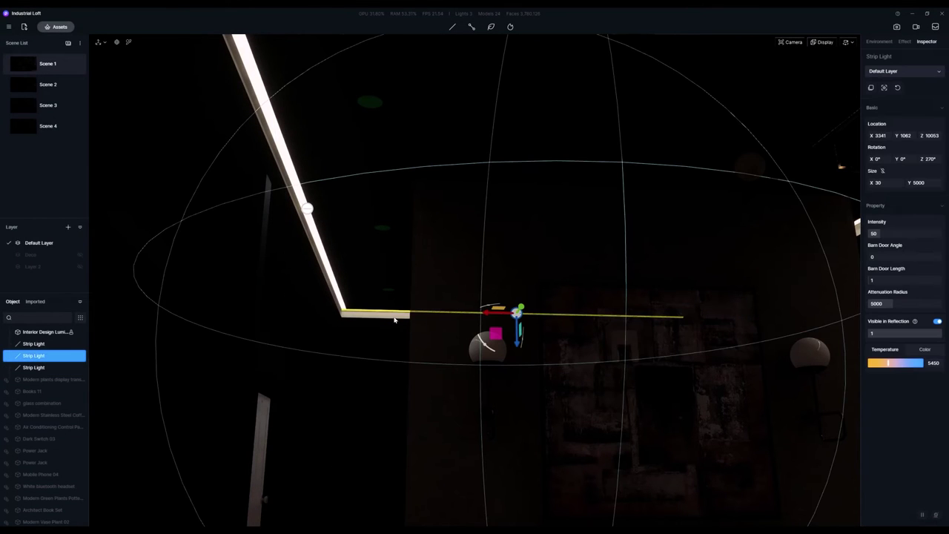
left_click(292, 172)
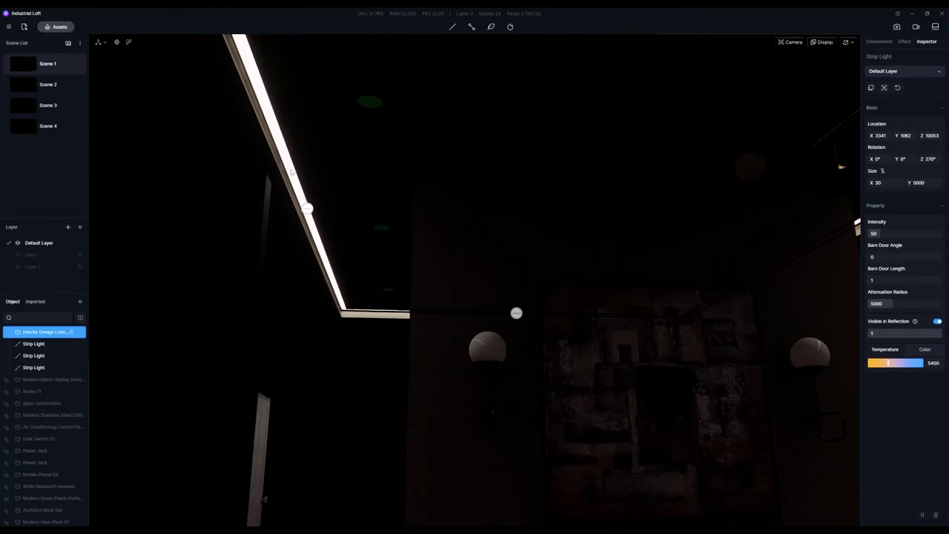
right_click_drag(291, 172, 362, 167)
middle_click_drag(551, 339, 526, 408)
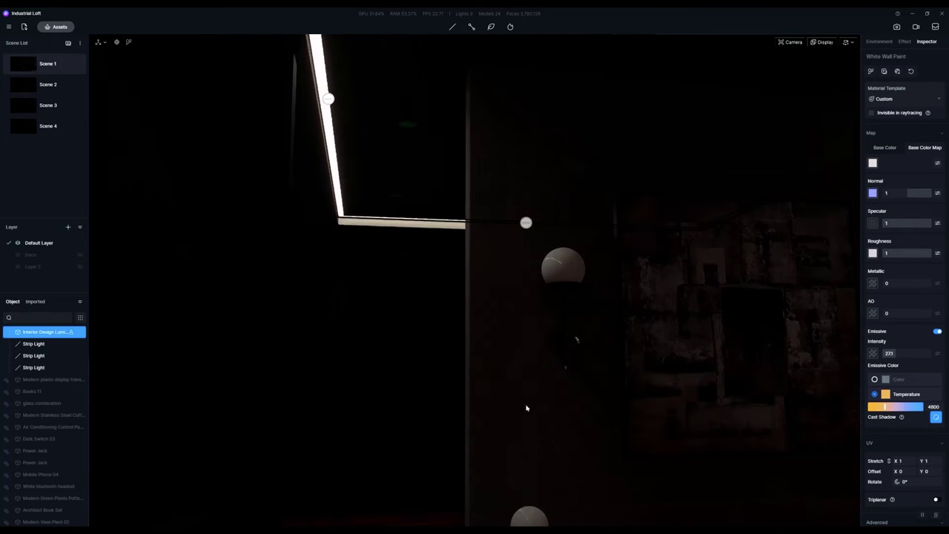
mouse_move(612, 284)
right_mouse_down()
mouse_move(743, 358)
mouse_move(856, 361)
right_mouse_up()
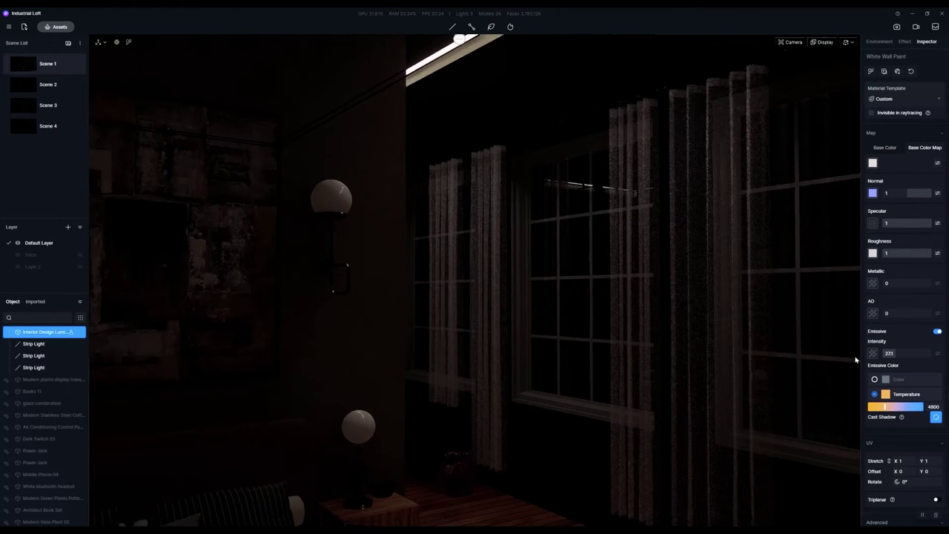
- Select all three ceiling strip lights together and set their intensity to 50
left_click(877, 43)
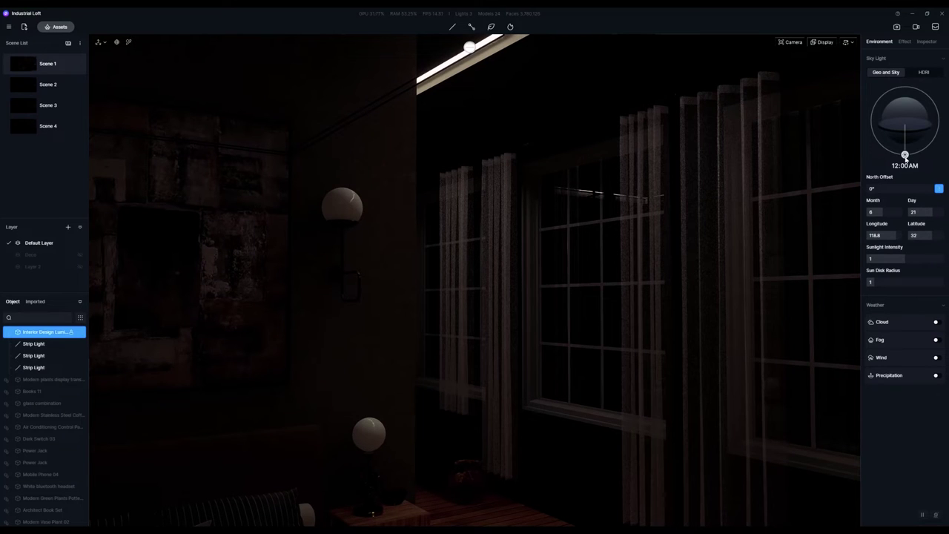
middle_click_drag(635, 351, 507, 174)
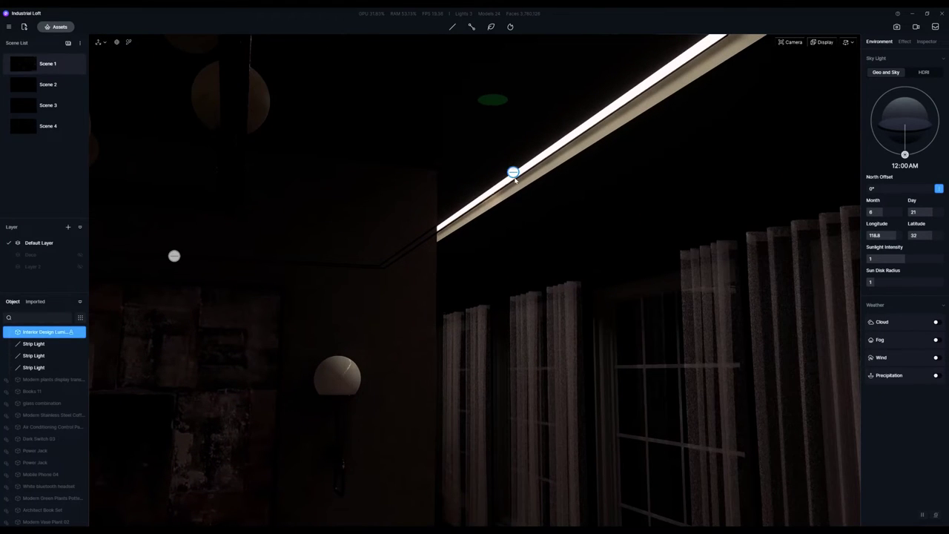
left_click(513, 173)
middle_click_drag(515, 181, 553, 209)
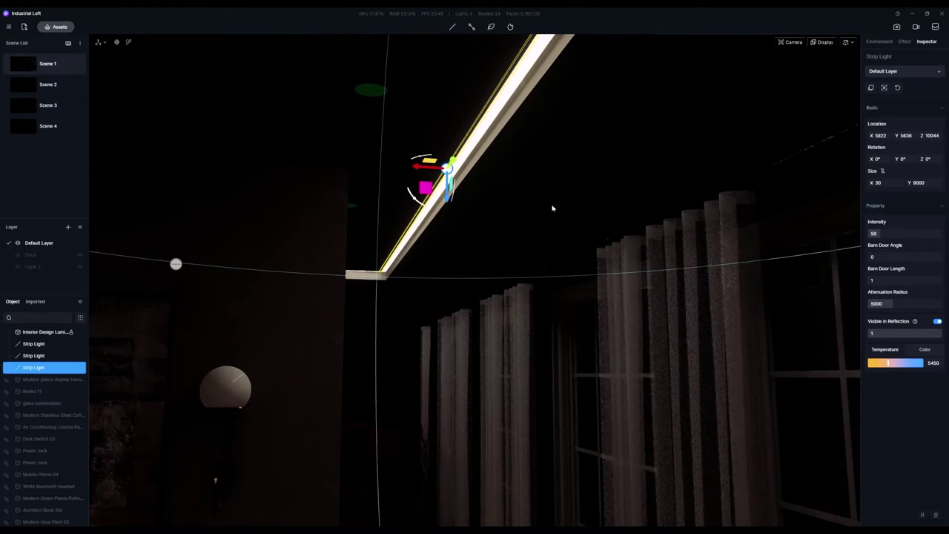
left_click(46, 345, "shift")
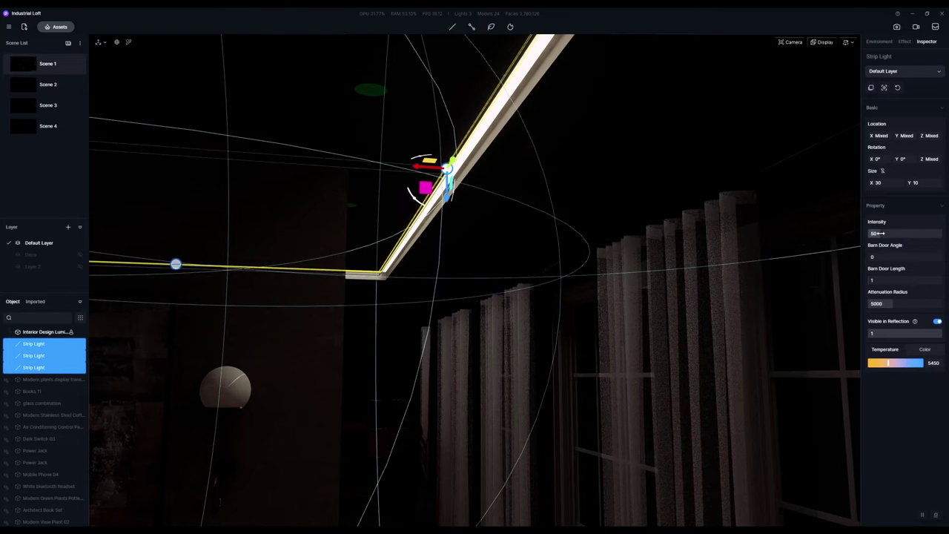
mouse_move(881, 233)
left_mouse_down()
mouse_move(924, 233)
mouse_move(883, 244)
mouse_move(878, 234)
left_mouse_up()
left_click(882, 236)
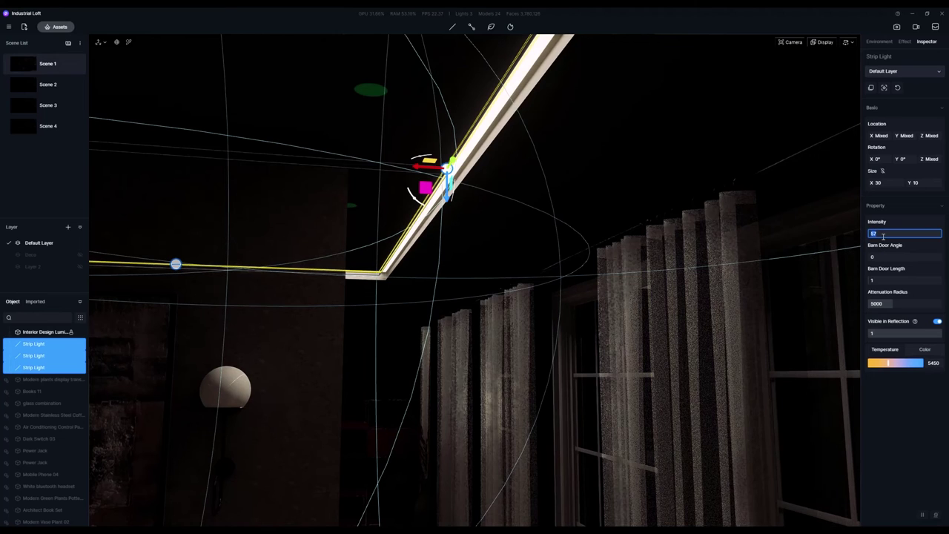
type("50")
key("Return")
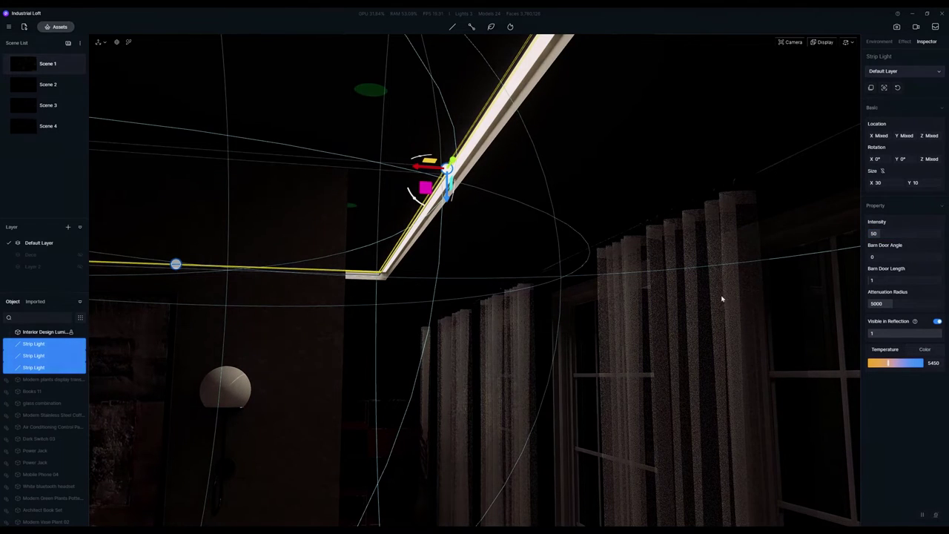
right_click_drag(564, 377, 544, 390)
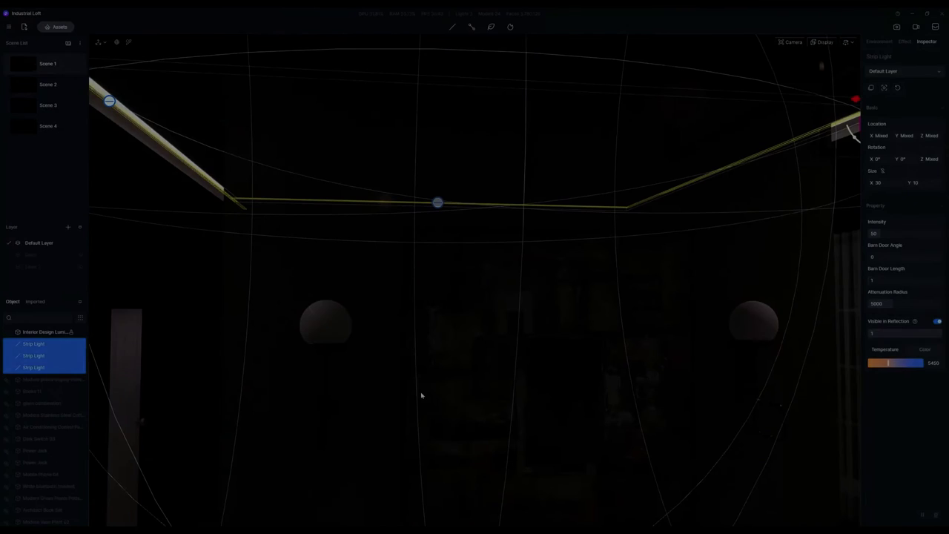
left_click(420, 392)
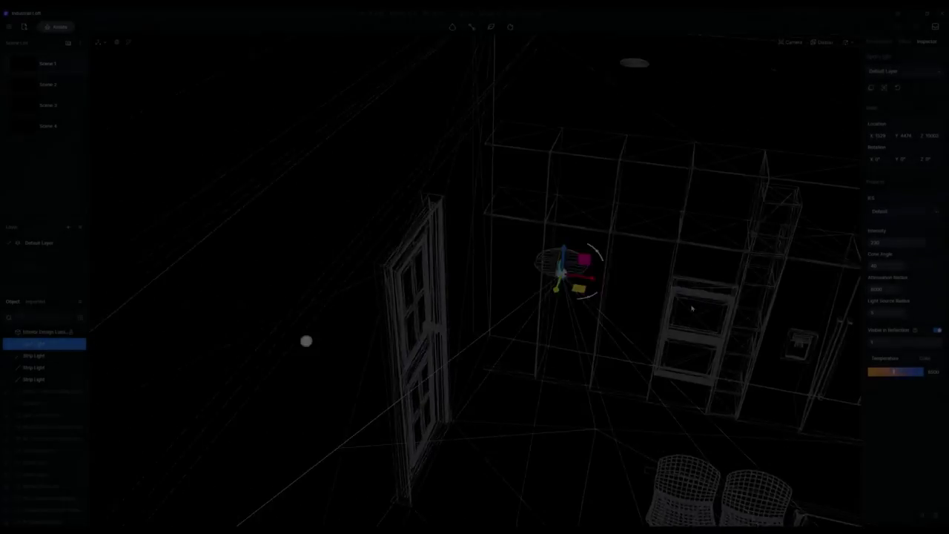
- Switch to the top view and align the spot light with its ceiling downlight at X 1515
right_click_drag(692, 309, 547, 265)
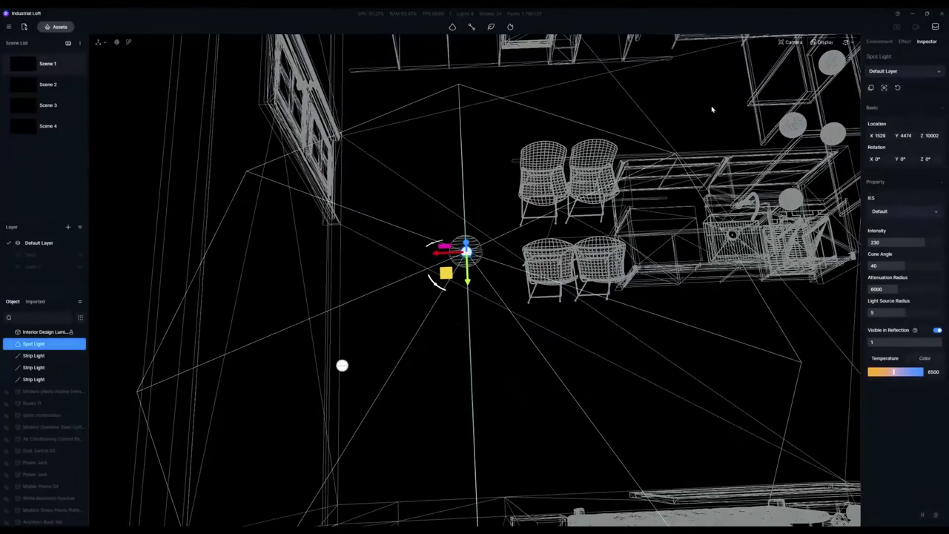
left_click(788, 42)
left_click(771, 215)
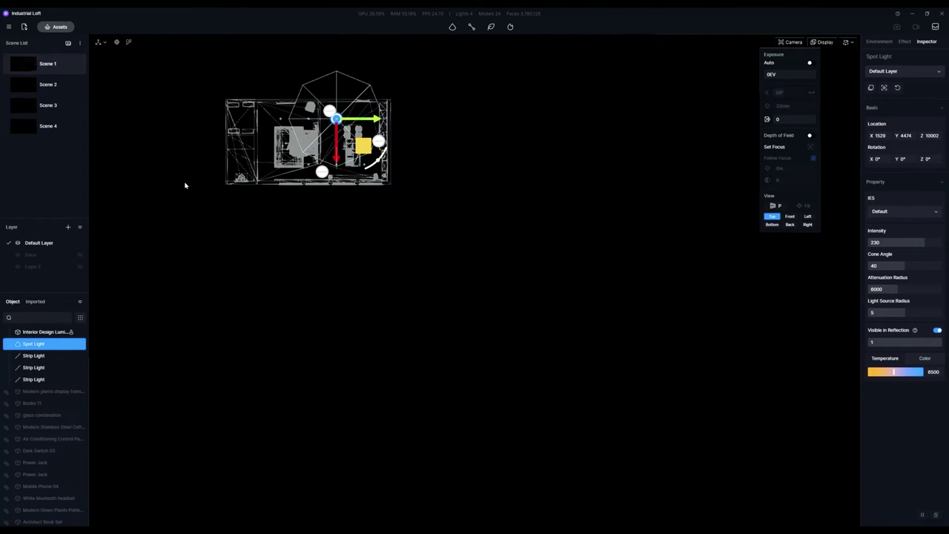
scroll(297, 151, "up", 3)
middle_click_drag(434, 136, 560, 281)
scroll(326, 182, "up", 5)
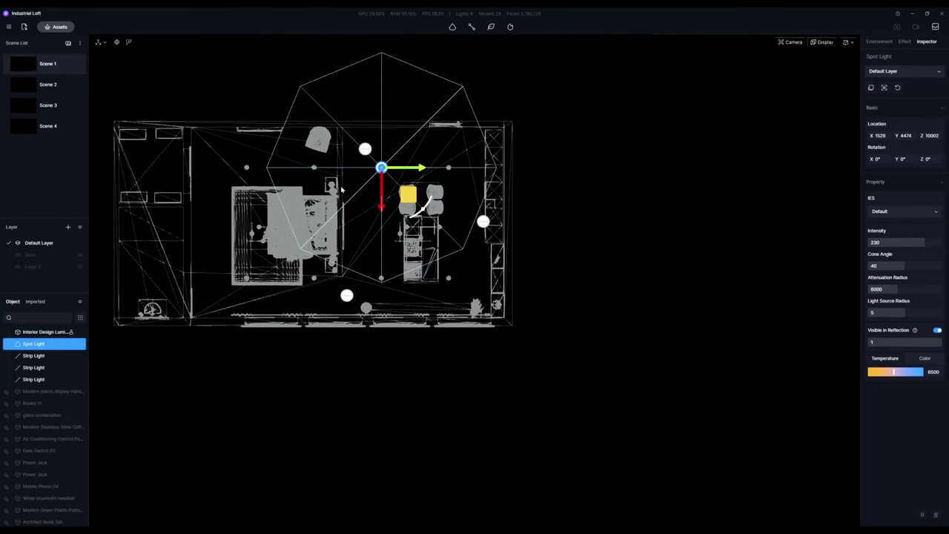
scroll(341, 190, "up", 3)
scroll(343, 151, "up", 5)
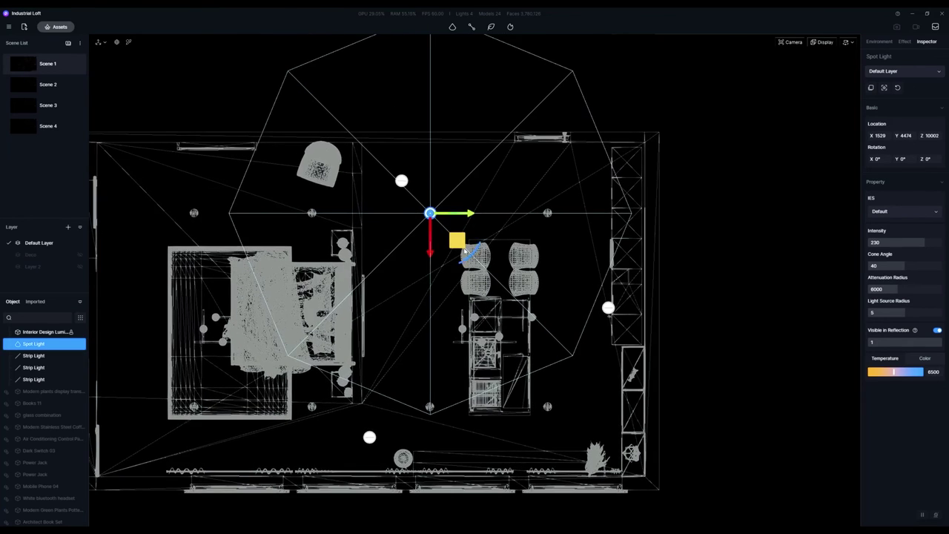
scroll(372, 155, "down", 1)
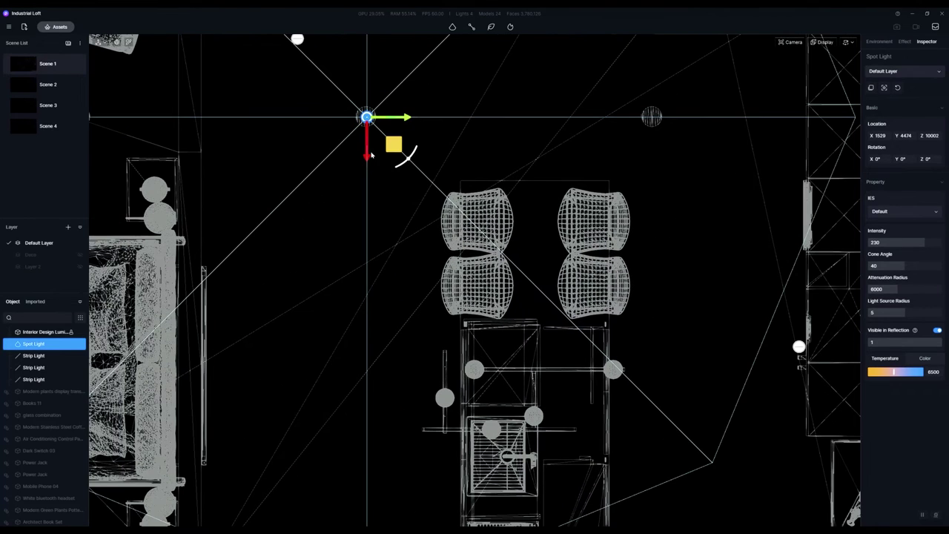
left_click_drag(368, 161, 366, 159)
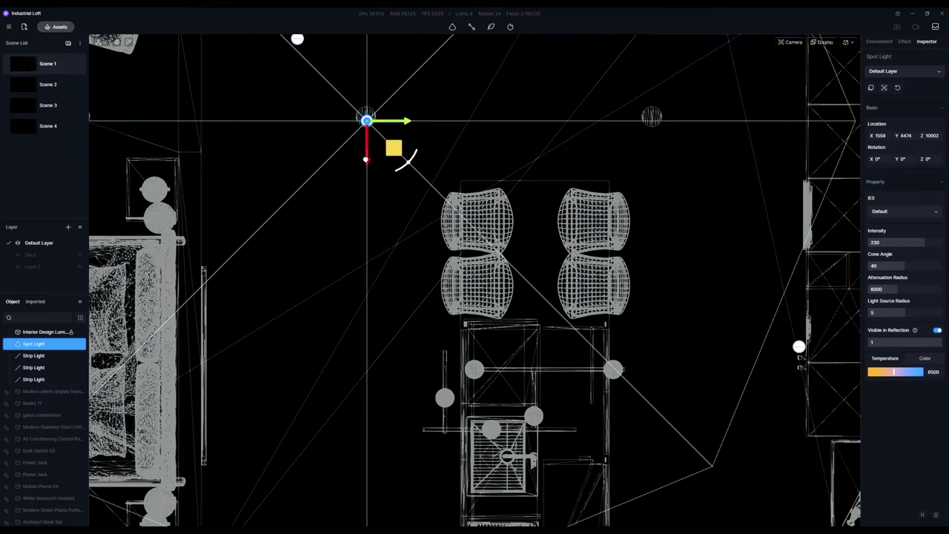
scroll(480, 200, "down", 3)
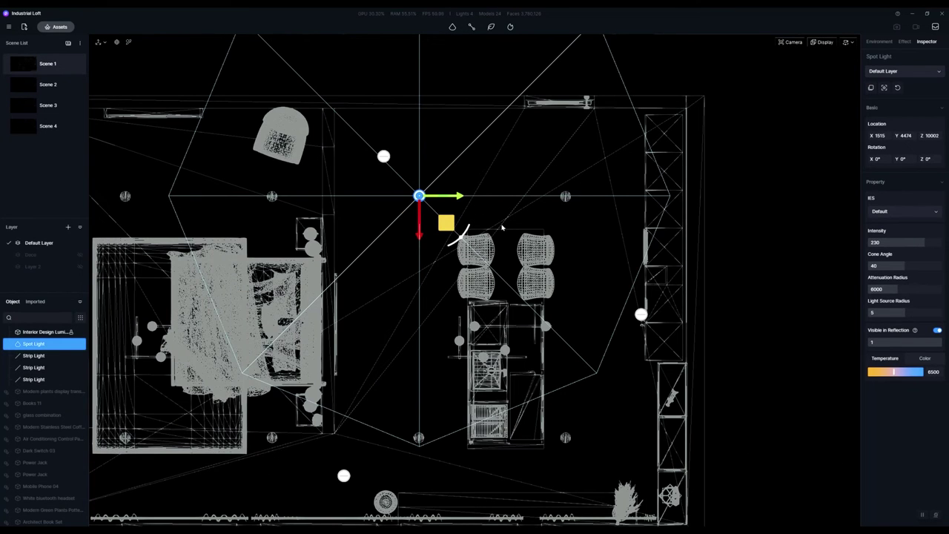
- Duplicate the spot light along the Y axis onto the neighbouring downlight near the shelving, at Y 2201
middle_click_drag(535, 226, 487, 239)
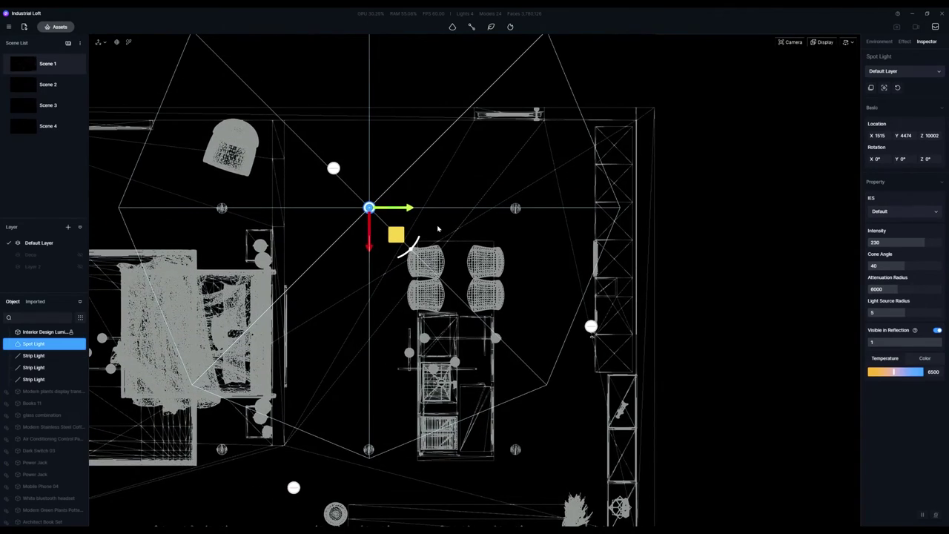
scroll(388, 221, "up", 4)
scroll(379, 187, "down", 2)
middle_click_drag(379, 187, 396, 256)
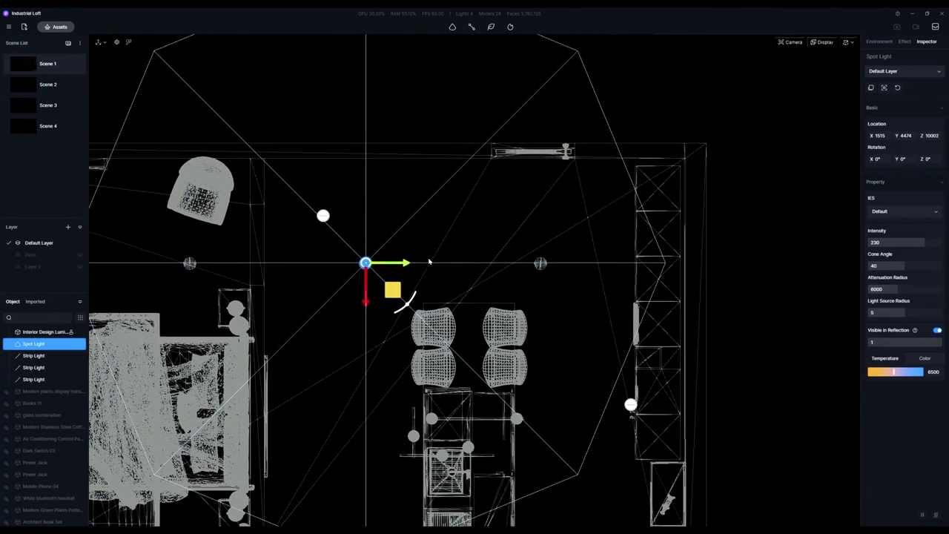
left_click_drag(406, 263, 587, 278)
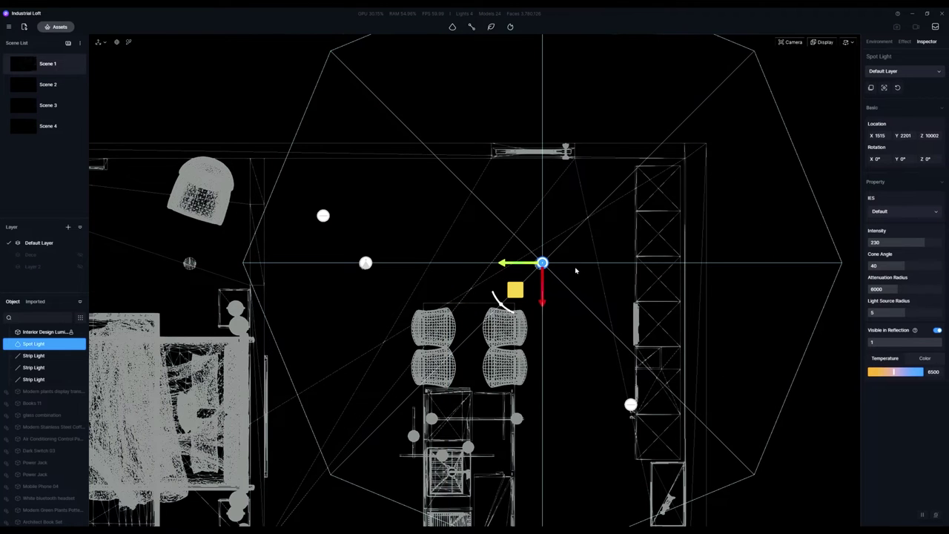
key("ctrl+v")
- Duplicate both spot lights along the X axis onto the two downlights on the window side, at X 5189
scroll(521, 273, "down", 1)
left_click(380, 265, "shift")
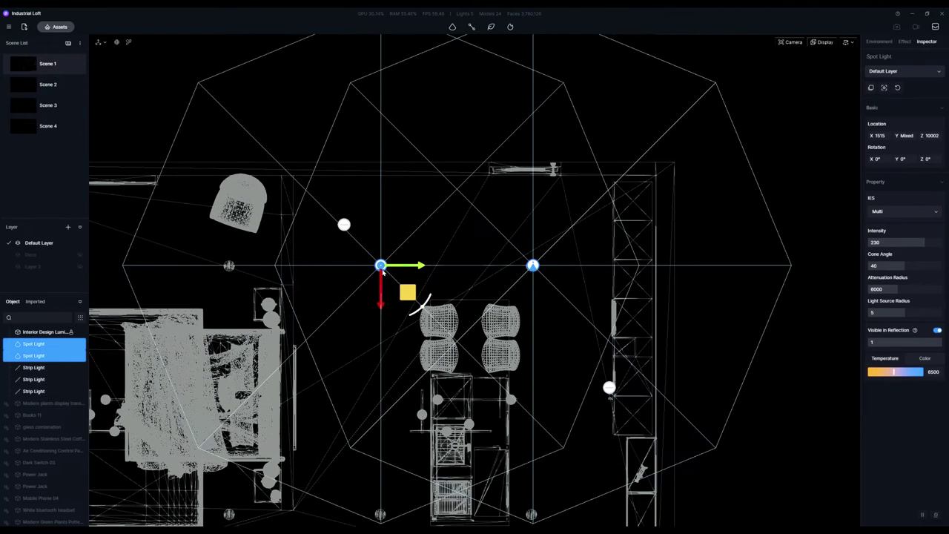
scroll(710, 350, "down", 2)
scroll(712, 326, "down", 2)
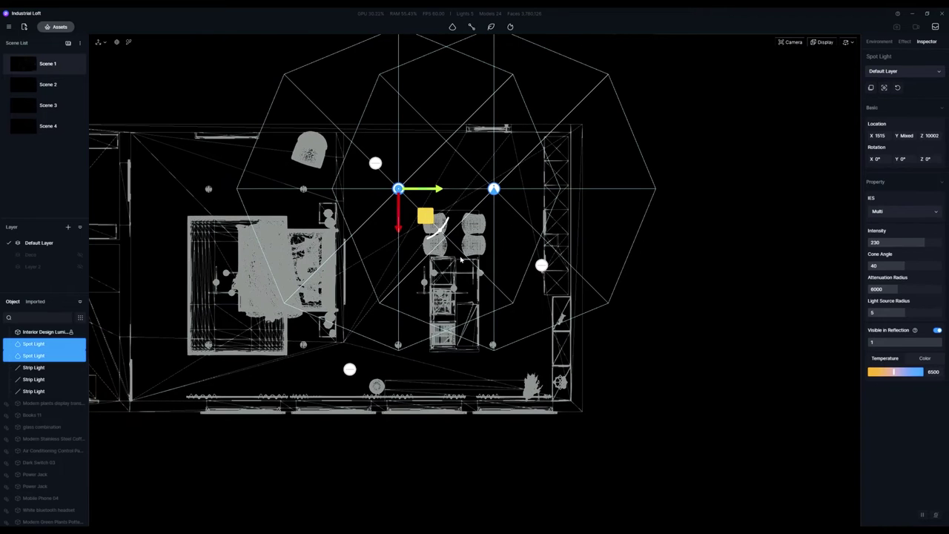
middle_click_drag(399, 230, 503, 253)
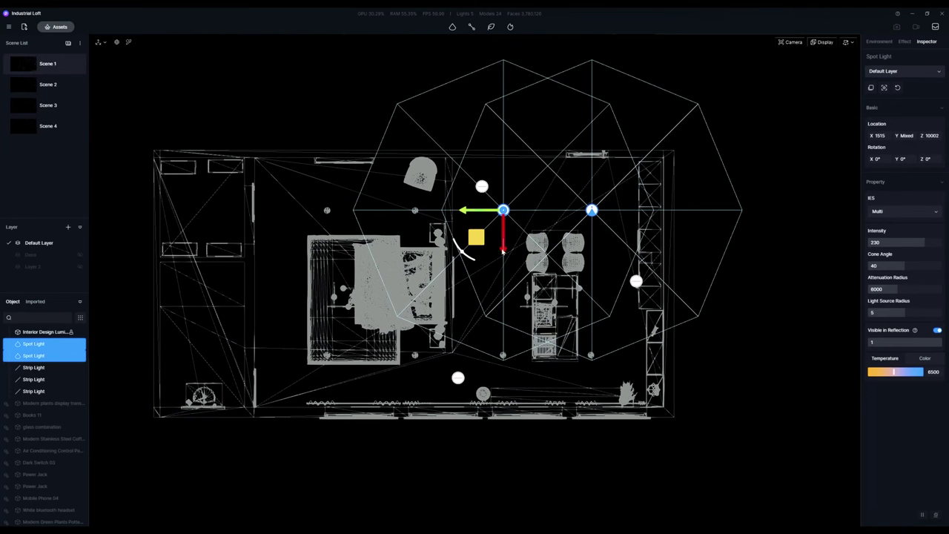
left_click_drag(501, 249, 527, 399)
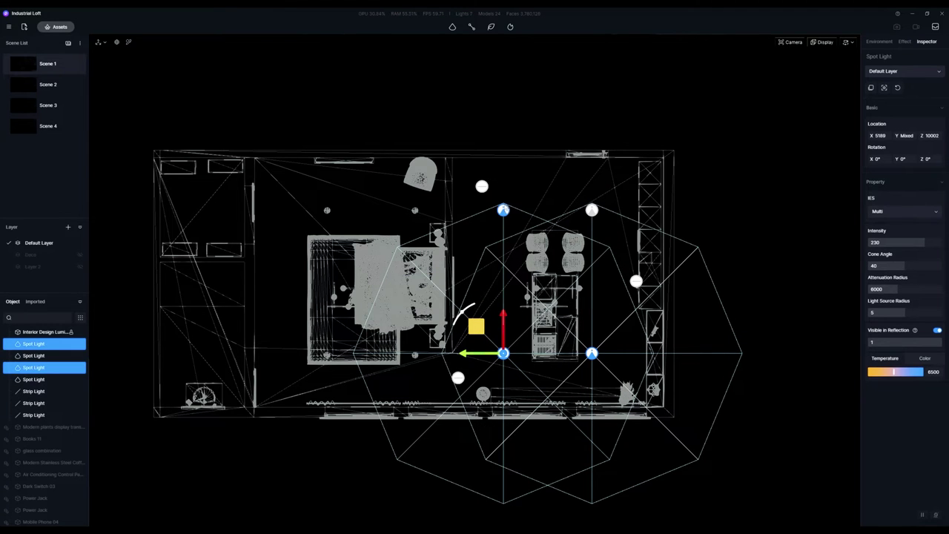
- Select all four spot lights and duplicate them along the Y axis onto the four downlights around the bed
left_click(503, 210, "ctrl")
left_click(591, 210, "ctrl")
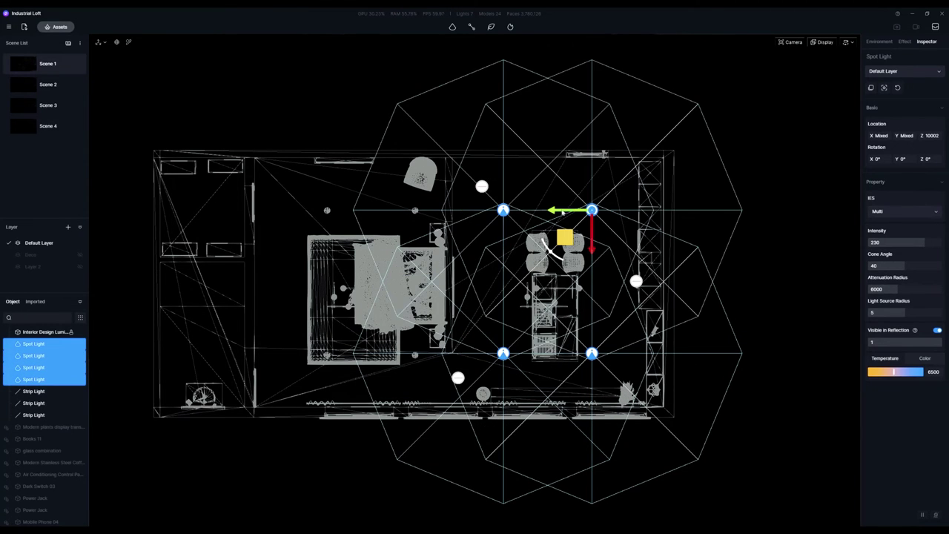
left_click_drag(552, 211, 383, 221)
key("ctrl+d")
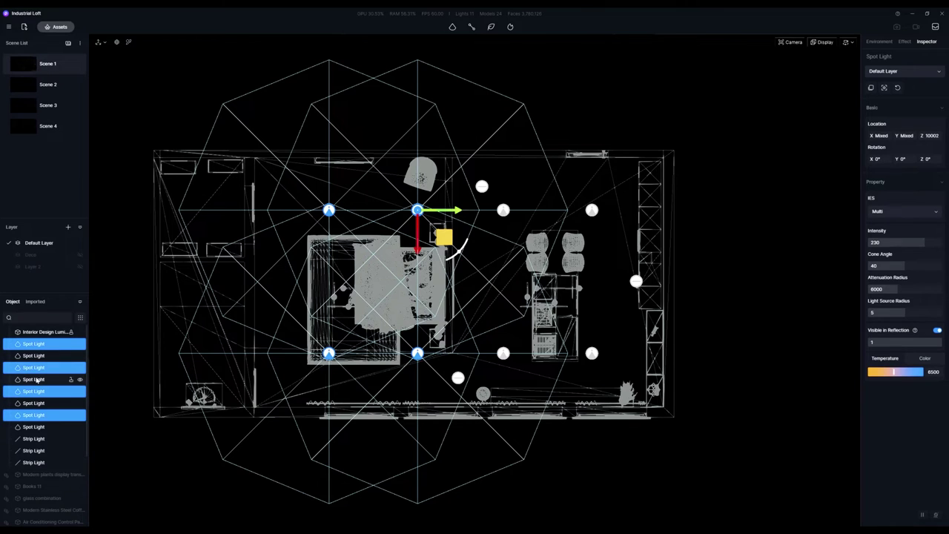
left_click(624, 460)
- Return from the wireframe top view to the lit perspective view and load the Scene 1 camera
middle_click_drag(227, 388, 277, 381)
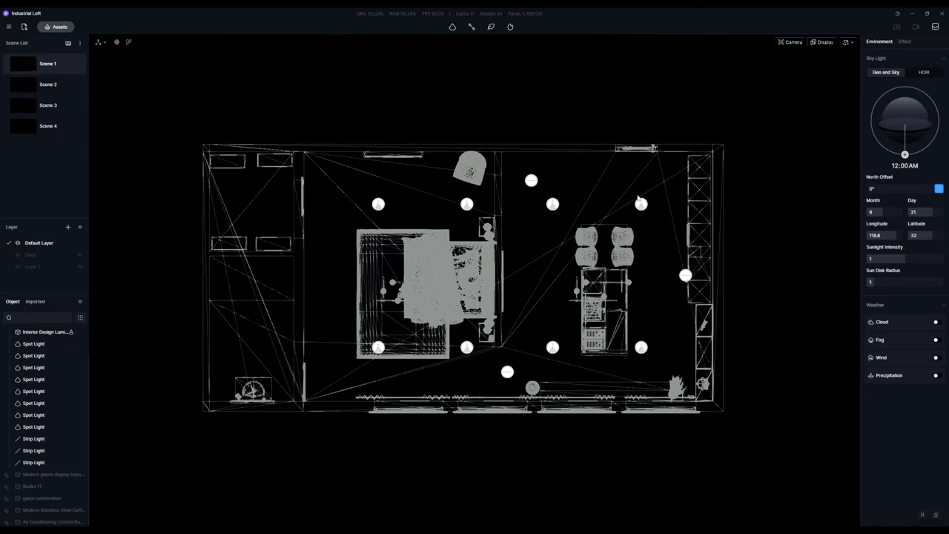
left_click(824, 42)
left_click(790, 42)
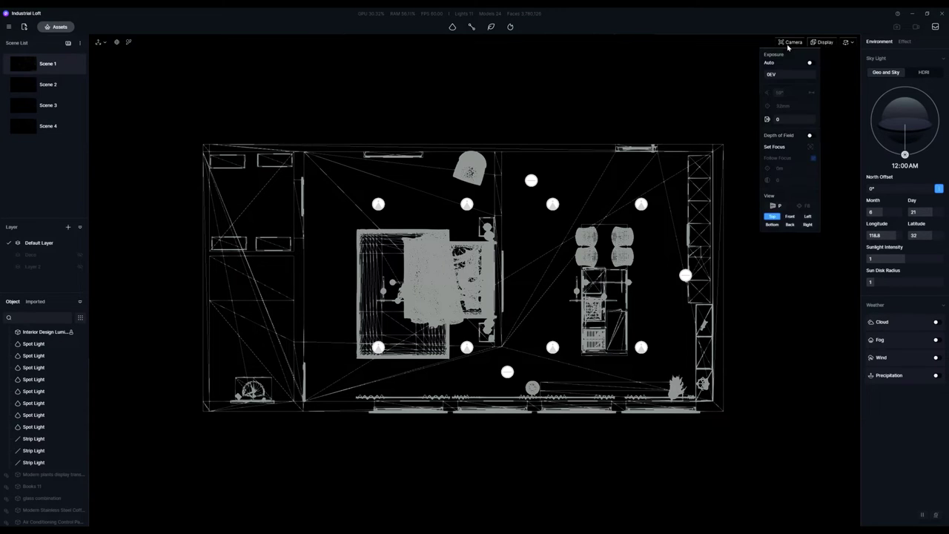
left_click(778, 206)
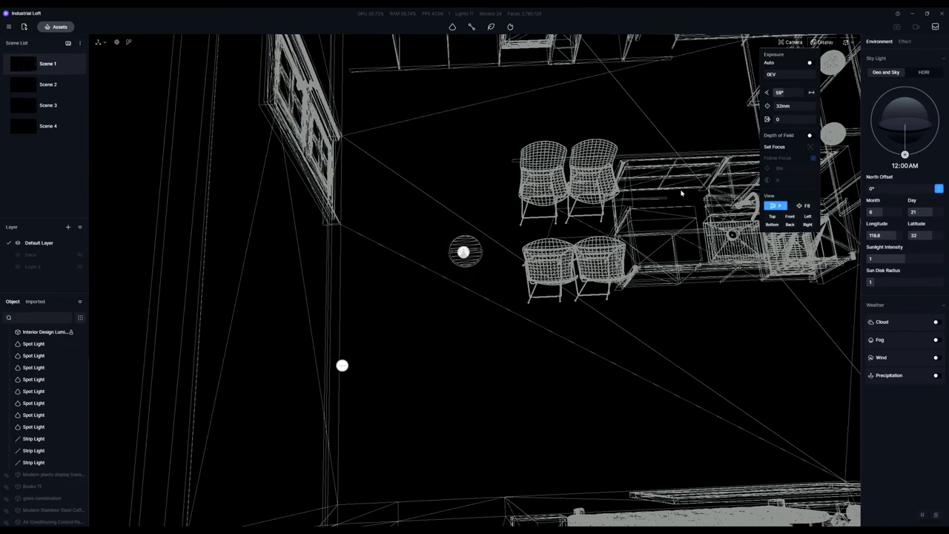
left_click(825, 43)
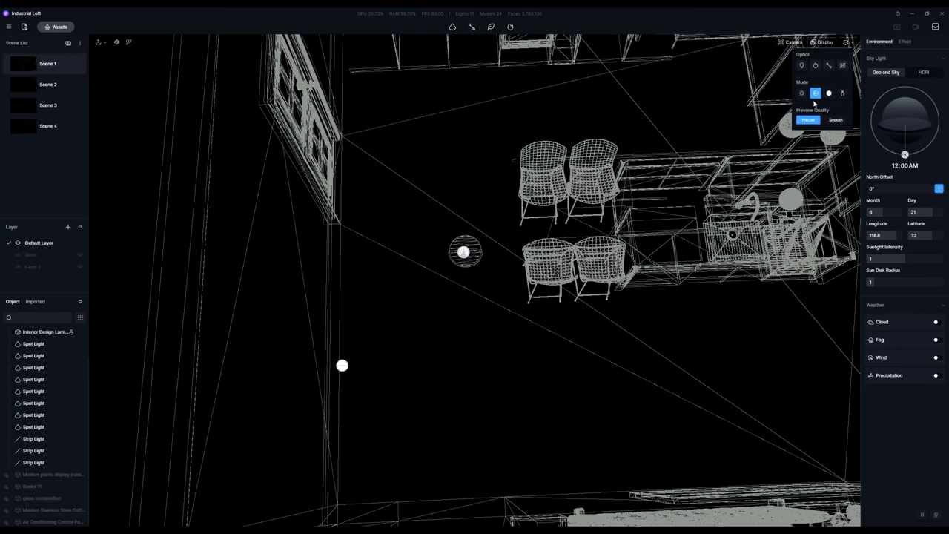
left_click(802, 92)
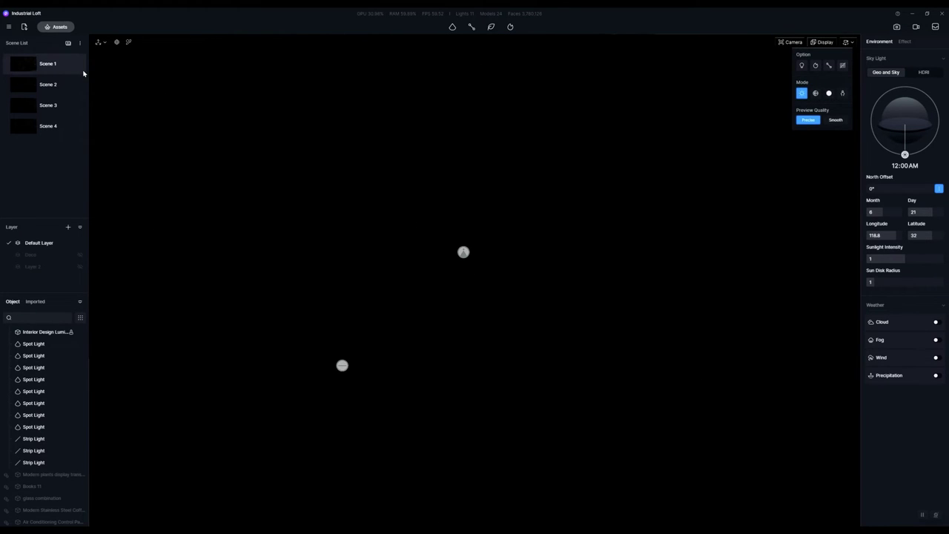
left_click(31, 65)
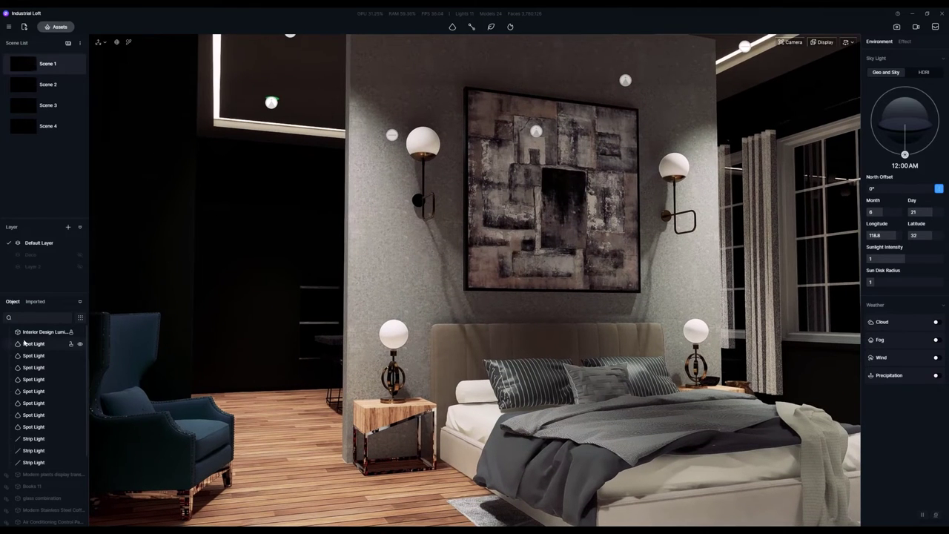
- Select all eight spot lights and set their intensity to 90
left_click(25, 343)
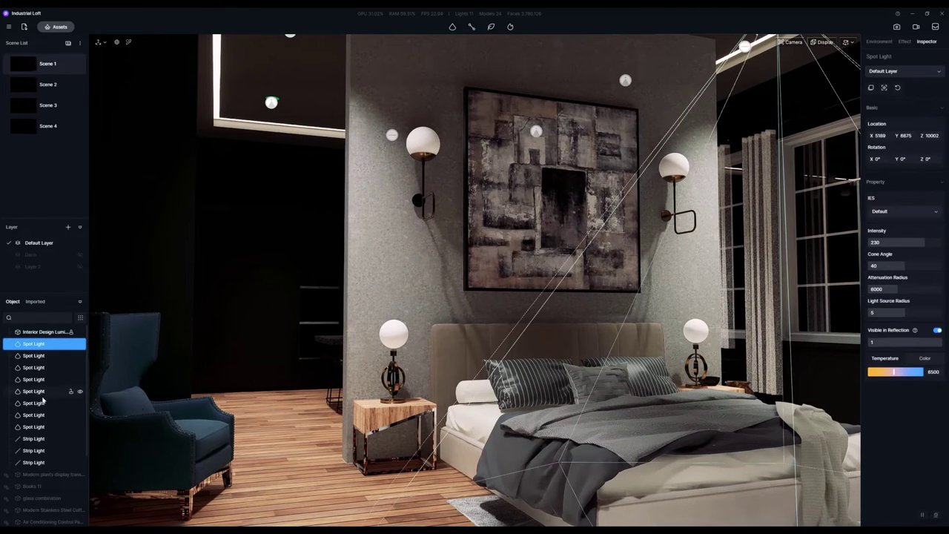
left_click(33, 426, "shift")
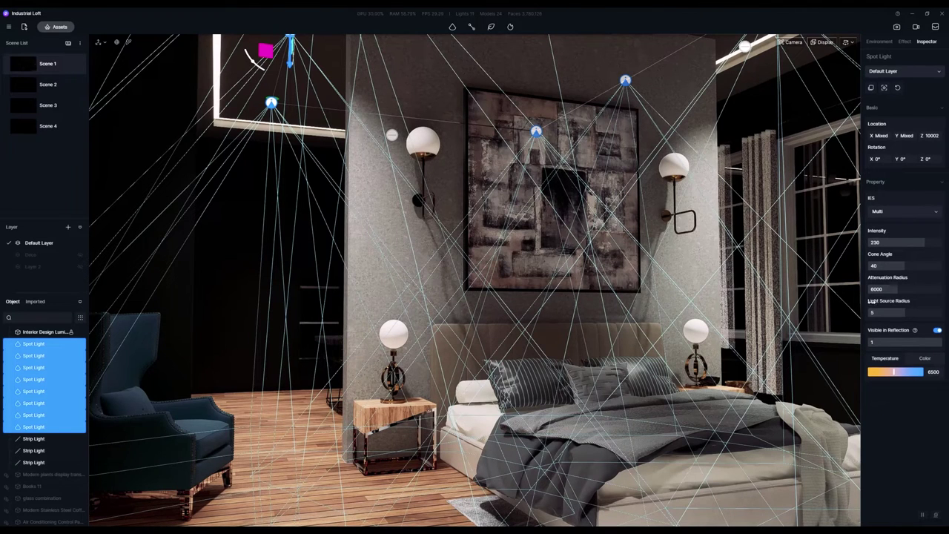
left_click(910, 214)
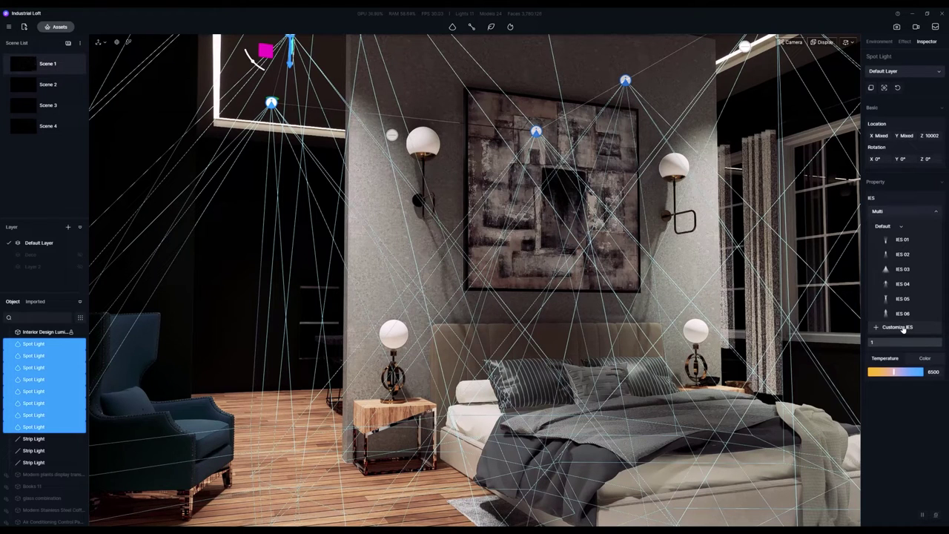
left_click(897, 201)
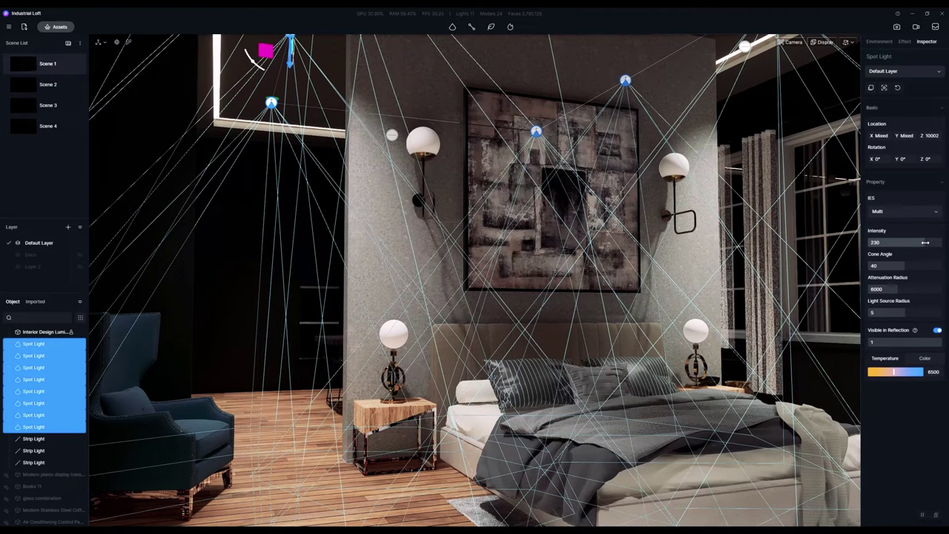
left_click_drag(925, 242, 896, 243)
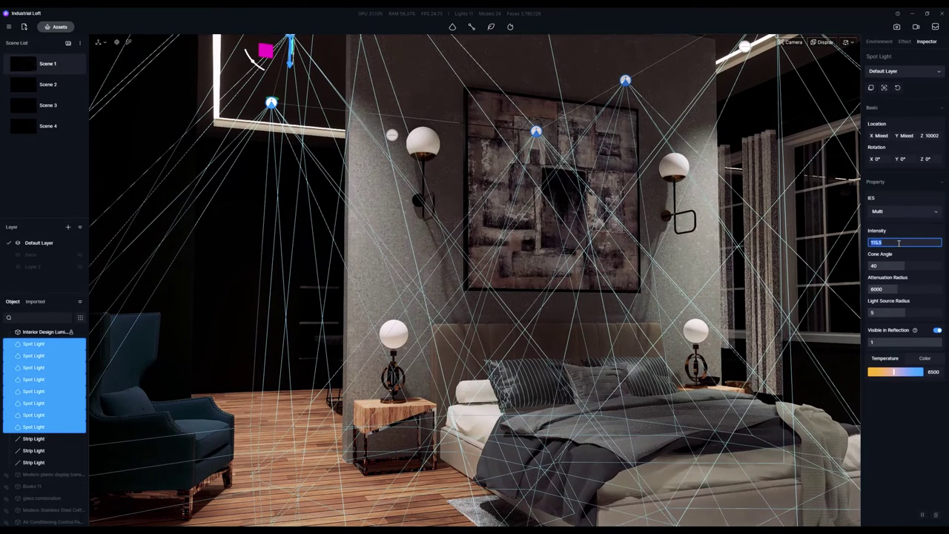
type("0")
key("Return")
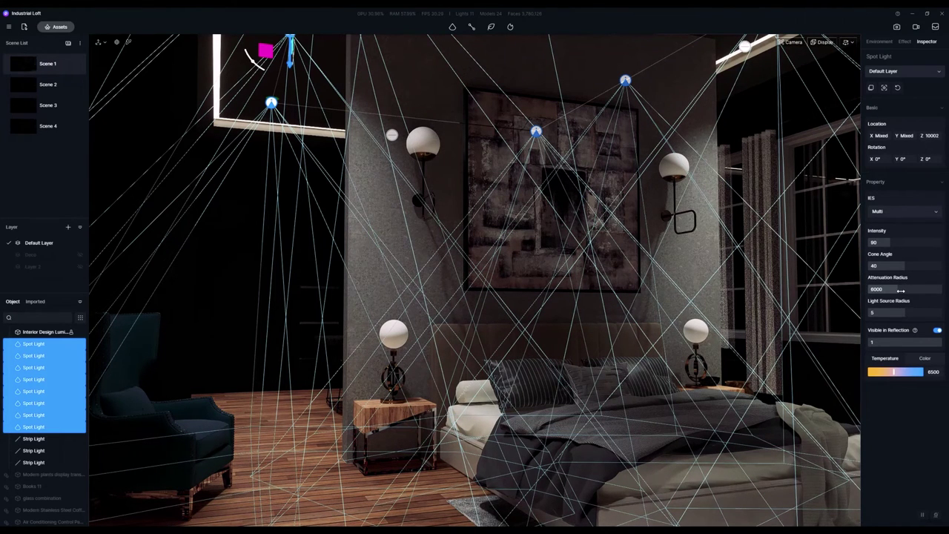
- Reduce the spot lights' attenuation radius to 5631 and warm their color temperature to 5650
mouse_move(900, 290)
left_mouse_down()
mouse_move(875, 290)
mouse_move(884, 294)
left_mouse_up()
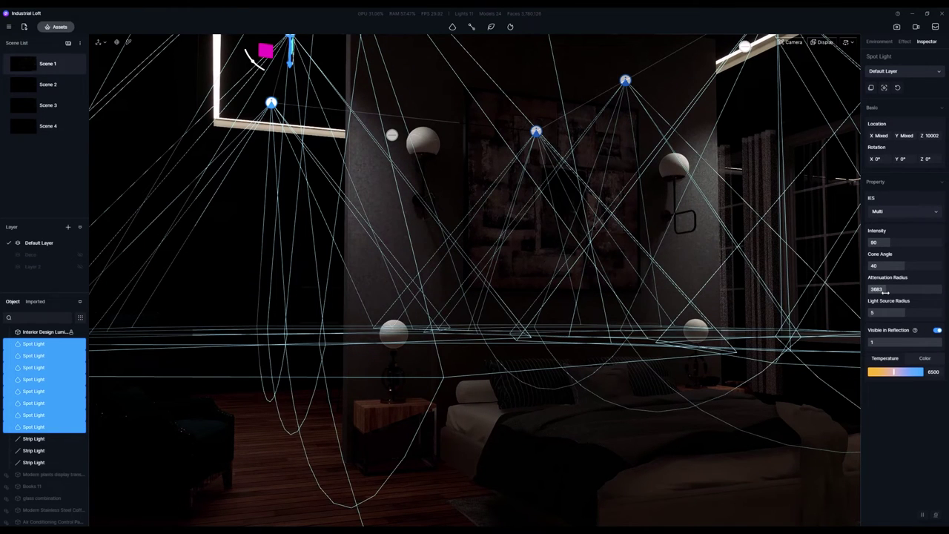
left_click_drag(885, 293, 887, 292)
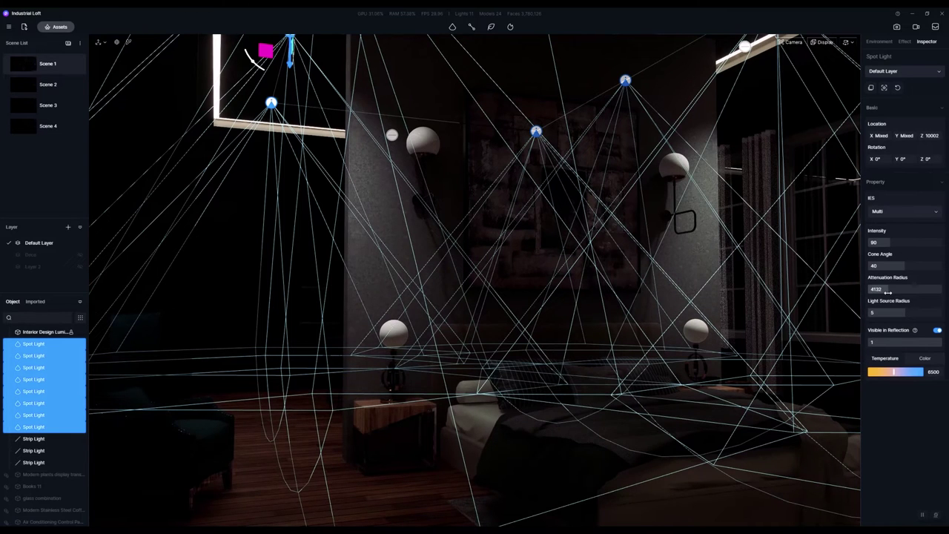
left_click_drag(888, 293, 896, 293)
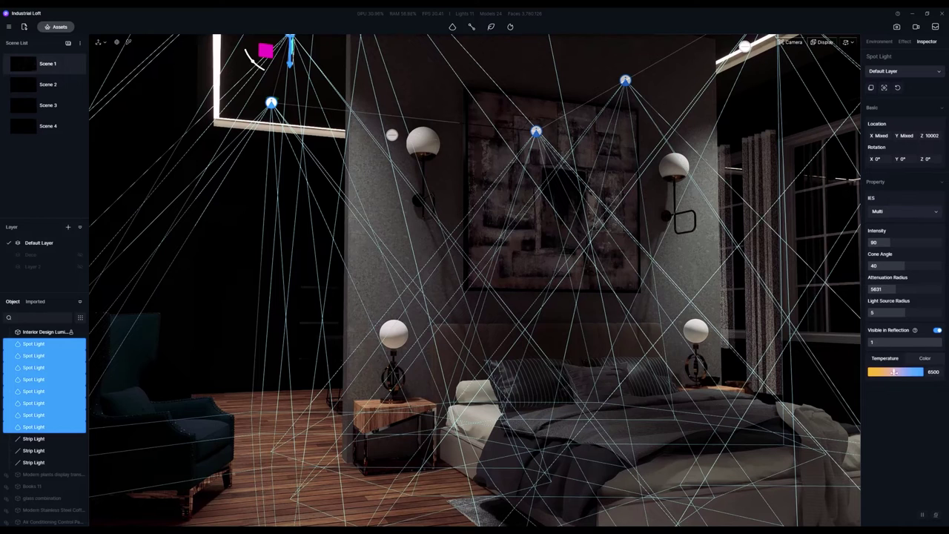
left_click_drag(894, 371, 892, 371)
left_click(879, 42)
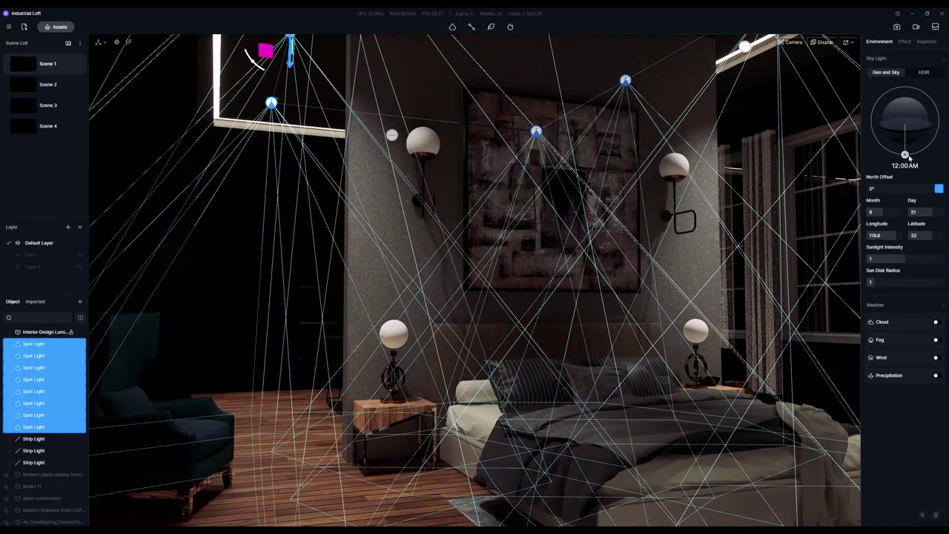
- Select the three ceiling strip lights and lower their intensity to 0
left_click(744, 48)
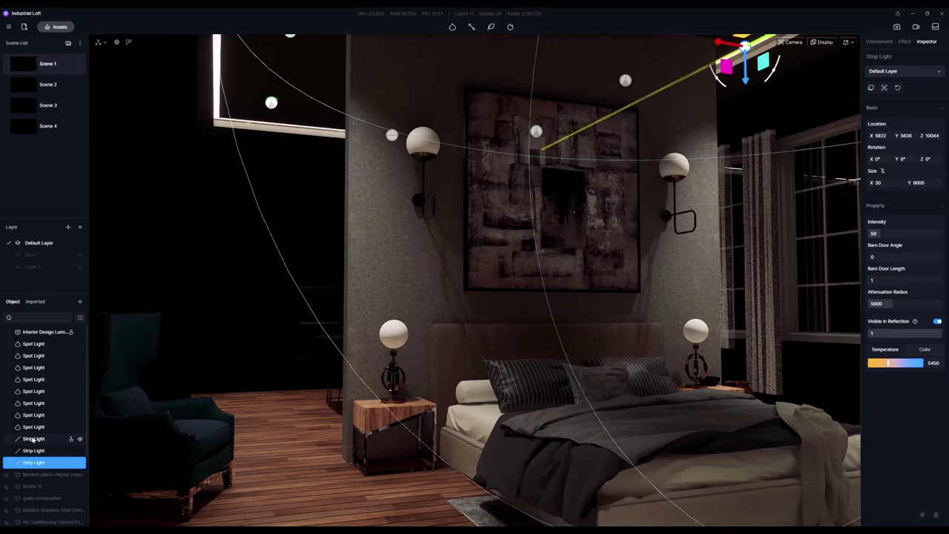
left_click(32, 438, "shift")
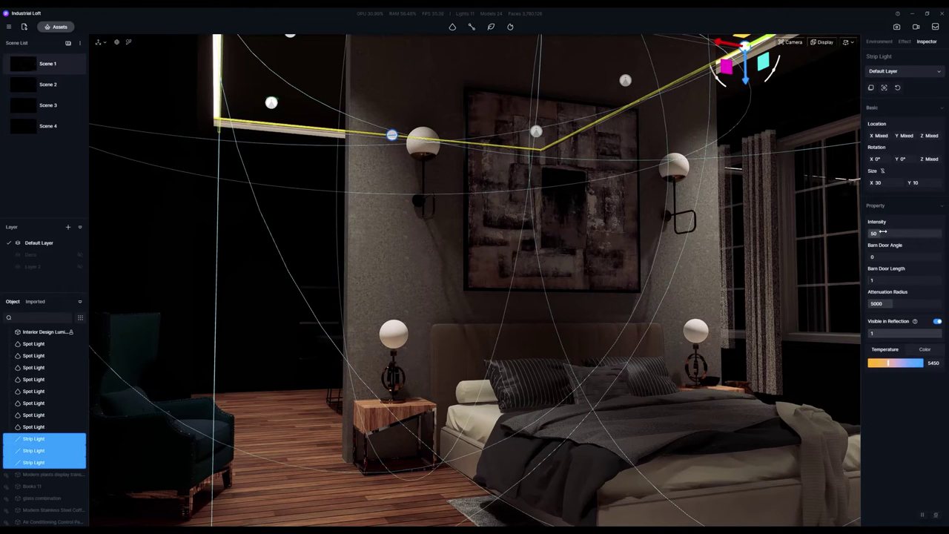
left_click_drag(883, 232, 857, 231)
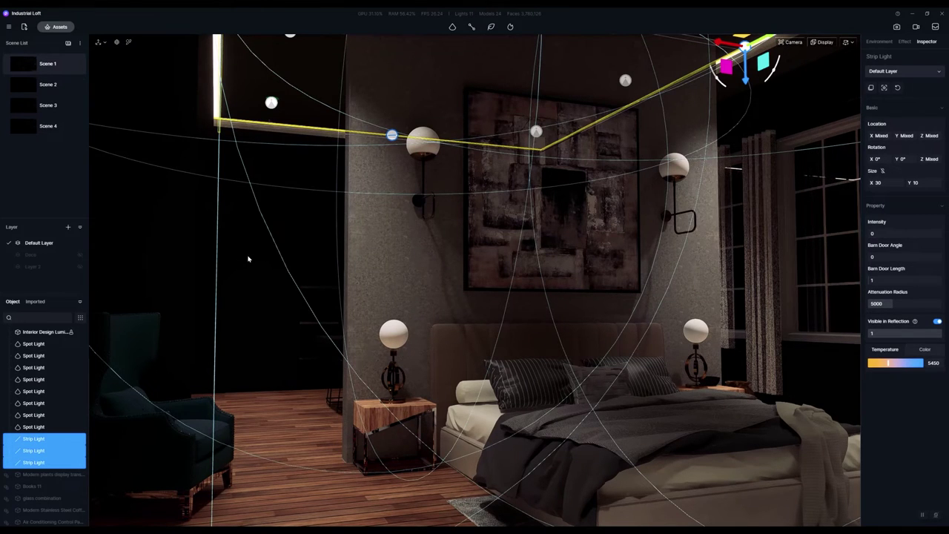
- Reselect all eight spot lights and set their cone angle to 35
left_click(33, 427)
left_click(33, 344, "shift")
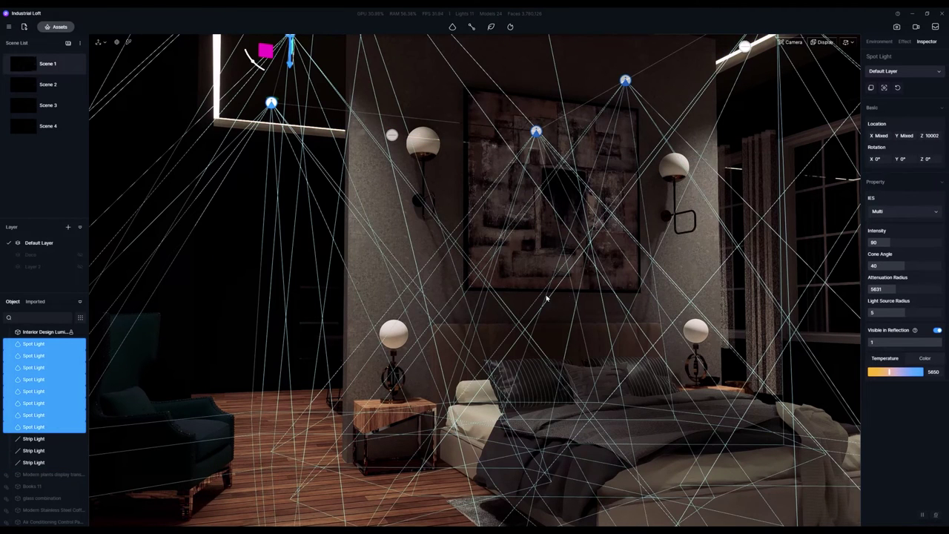
mouse_move(903, 264)
left_mouse_down()
mouse_move(872, 265)
mouse_move(907, 266)
left_mouse_up()
left_click(907, 265)
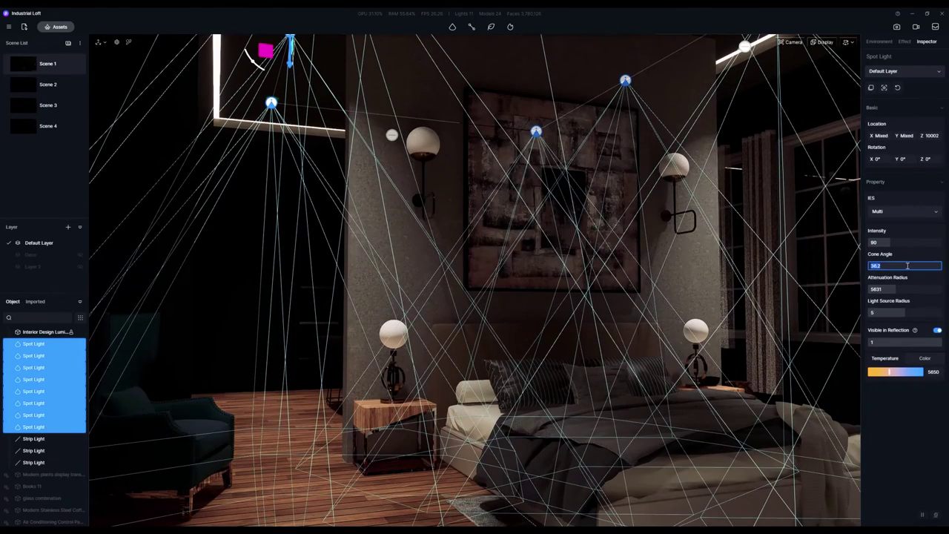
type("35")
key("Return")
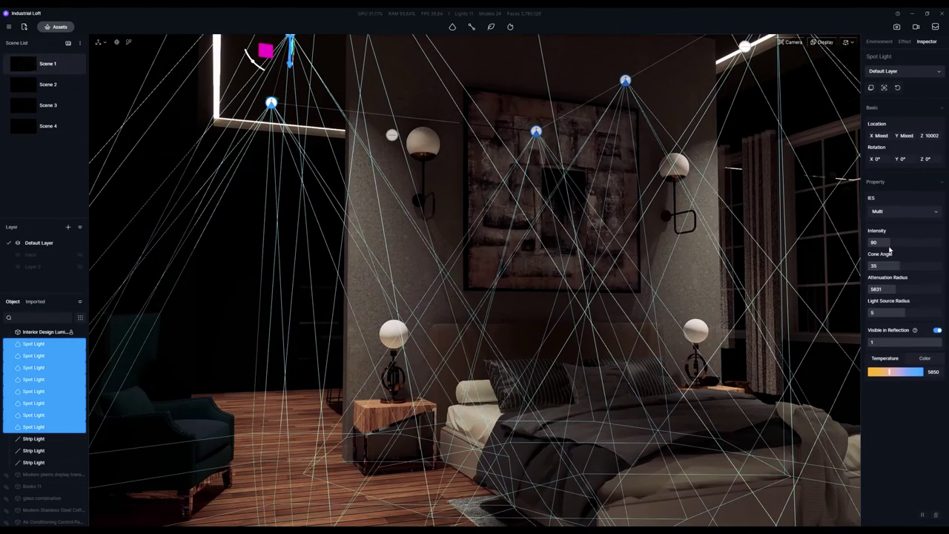
- Raise the intensity of the eight spot lights to 150
mouse_move(891, 241)
left_mouse_down()
mouse_move(945, 243)
mouse_move(905, 240)
left_mouse_up()
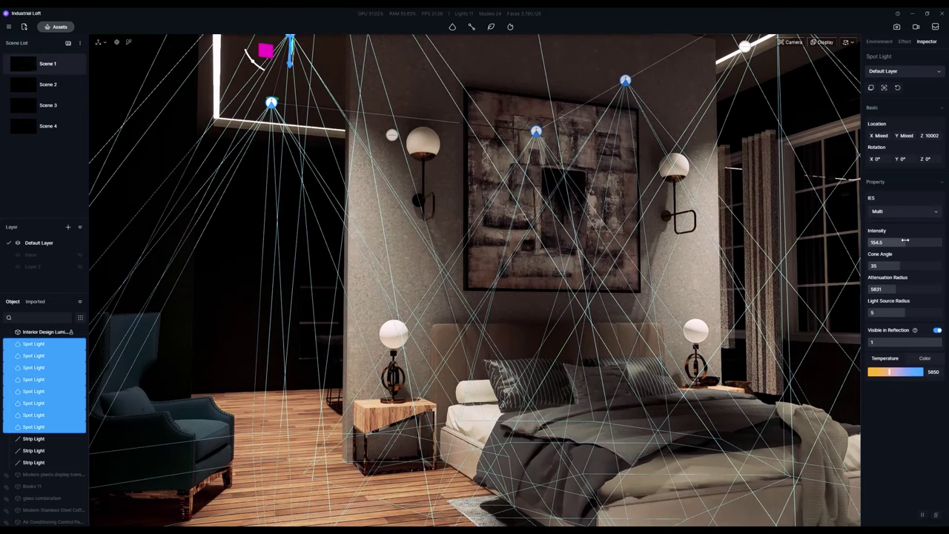
left_click(914, 242)
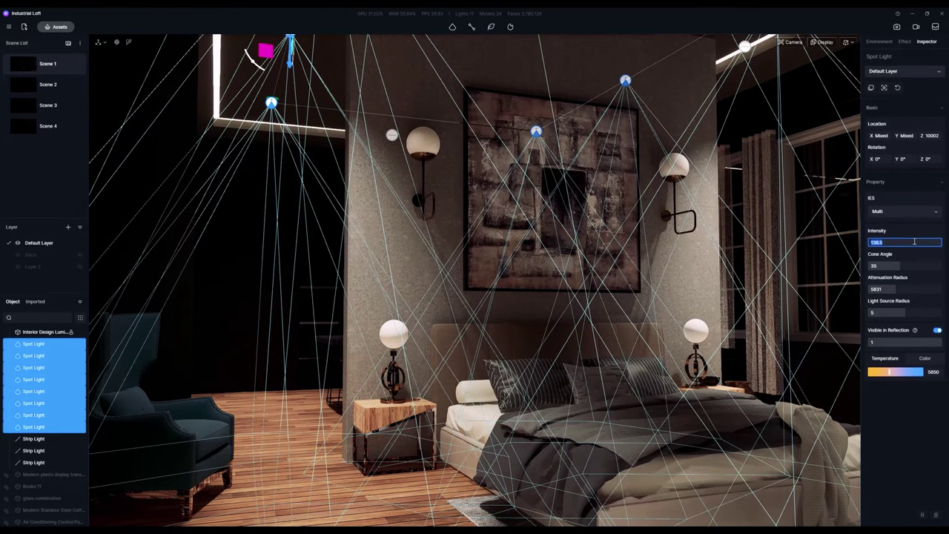
key("Return")
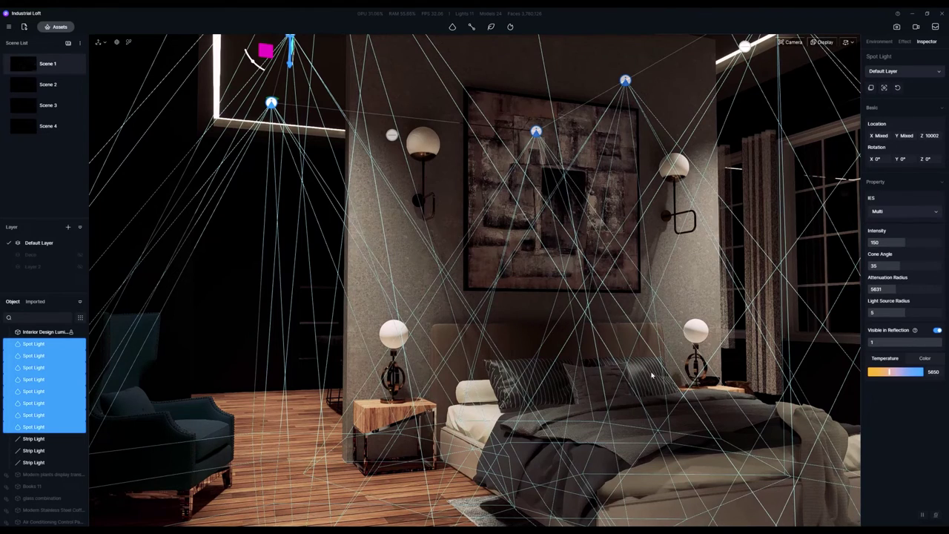
- Select the three ceiling strip lights and set their intensity to 50
right_click_drag(485, 421, 489, 432)
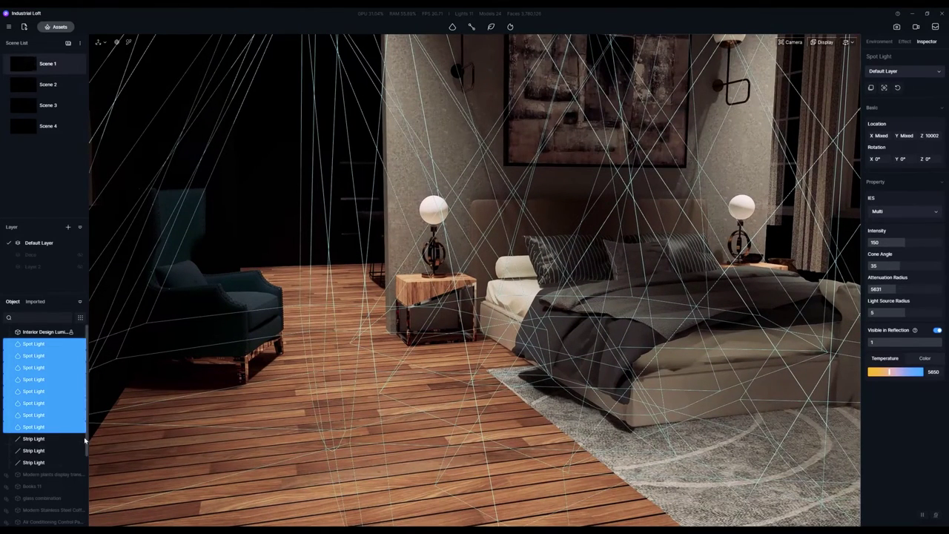
left_click(53, 439)
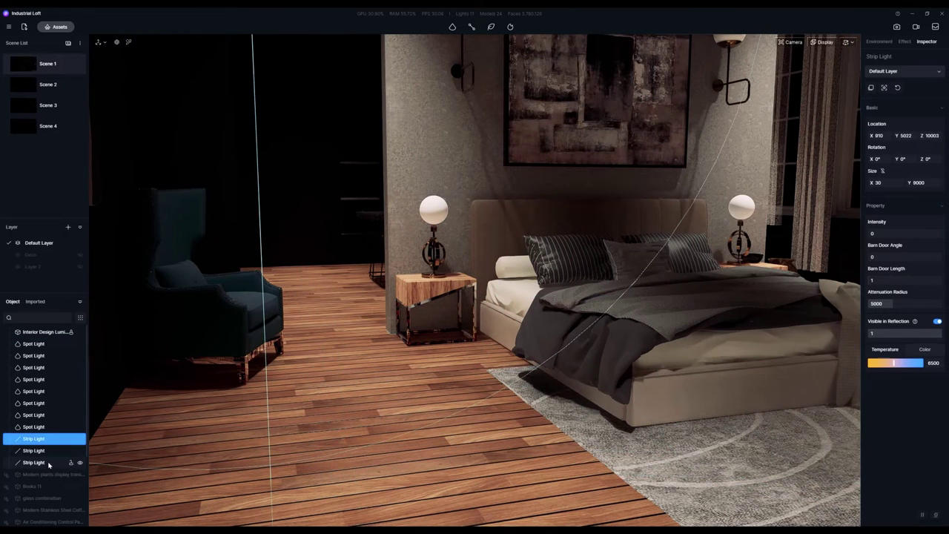
left_click(47, 462, "shift")
left_click(873, 234)
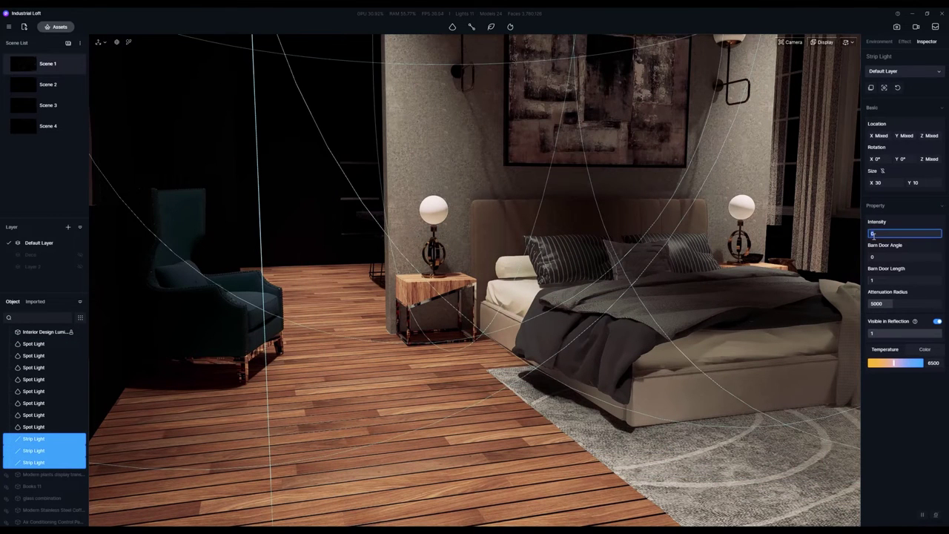
key("Return")
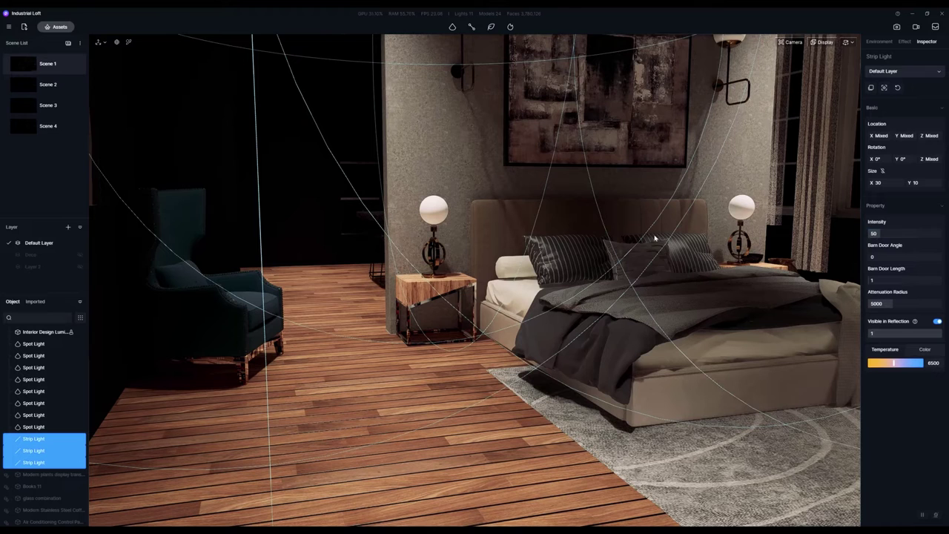
right_click_drag(519, 263, 602, 125)
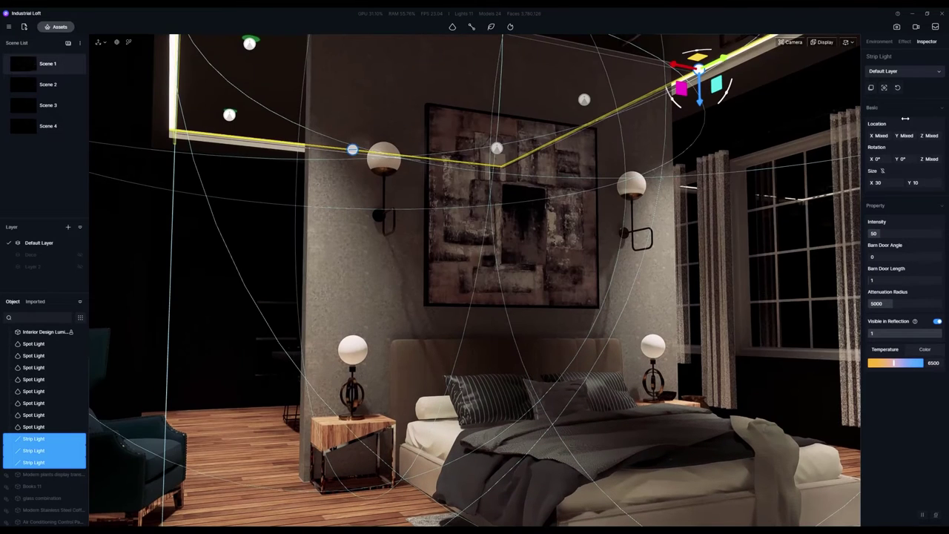
left_click(887, 45)
left_click(906, 43)
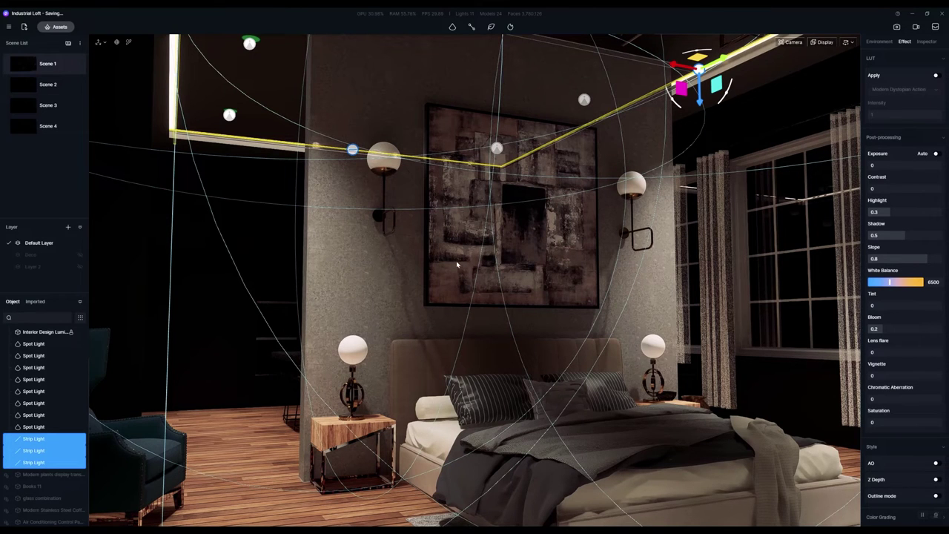
right_click_drag(482, 271, 490, 295)
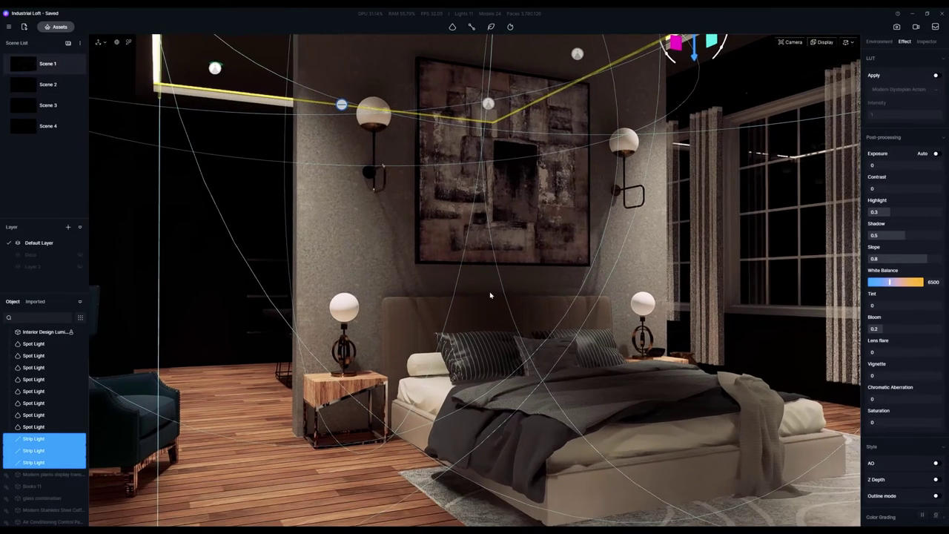
- Place a rectangle light on the ceiling beside the pendant lamp and lower it to about Z 9400
left_click(452, 27)
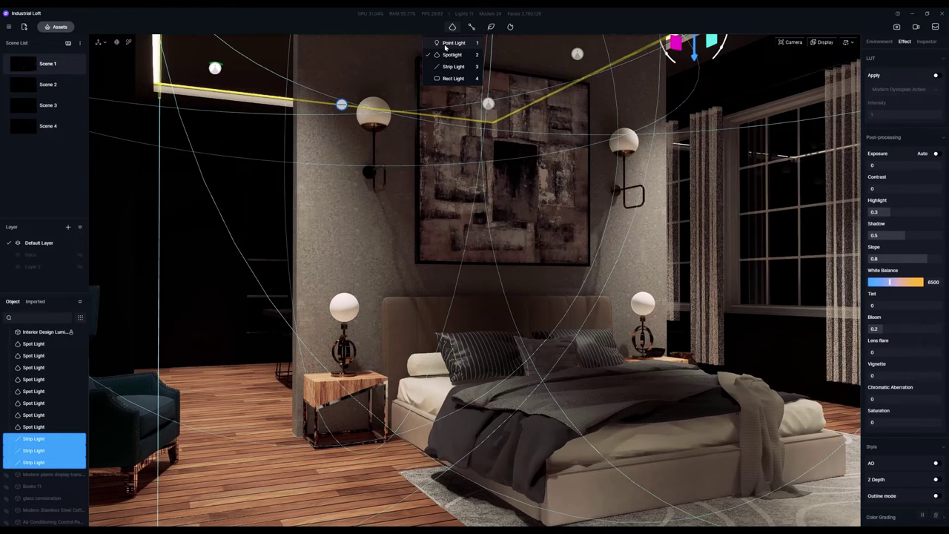
left_click(448, 43)
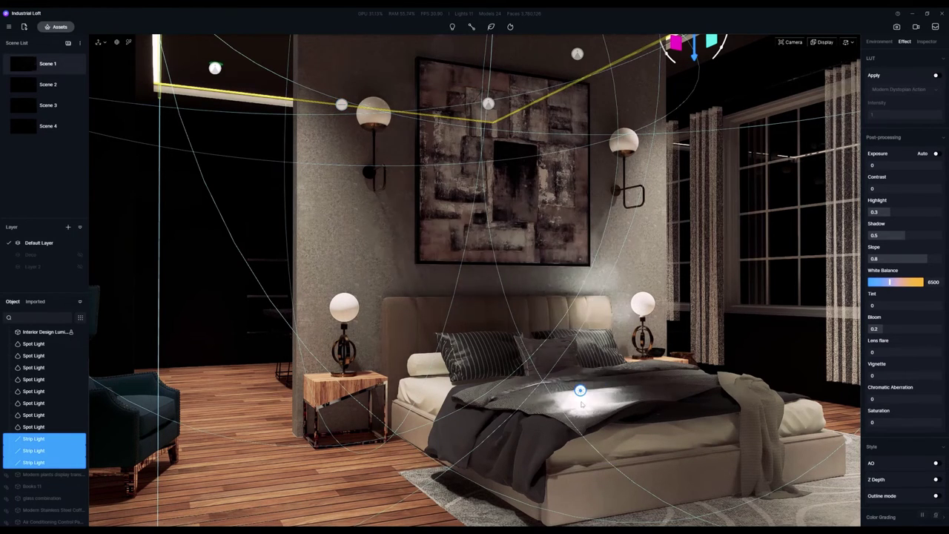
left_click(451, 27)
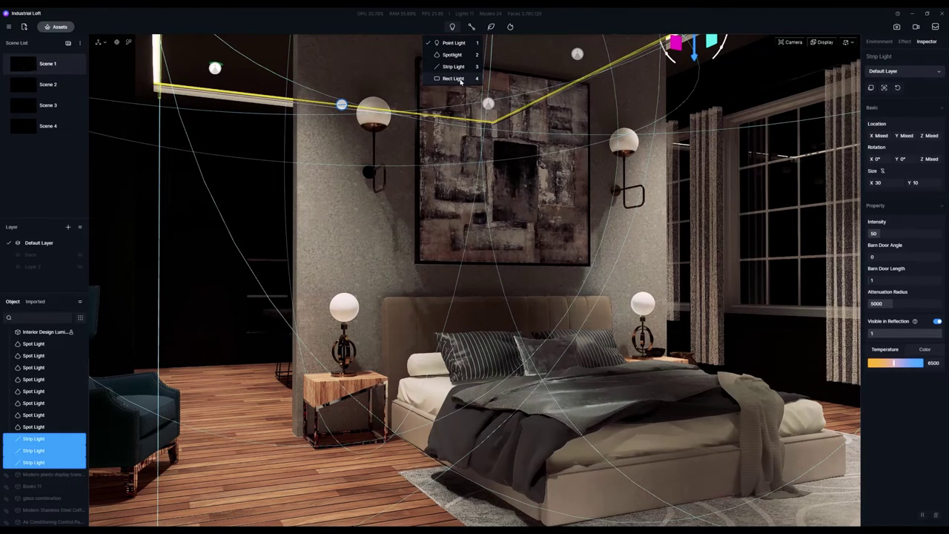
left_click(461, 80)
right_click_drag(561, 245, 552, 157)
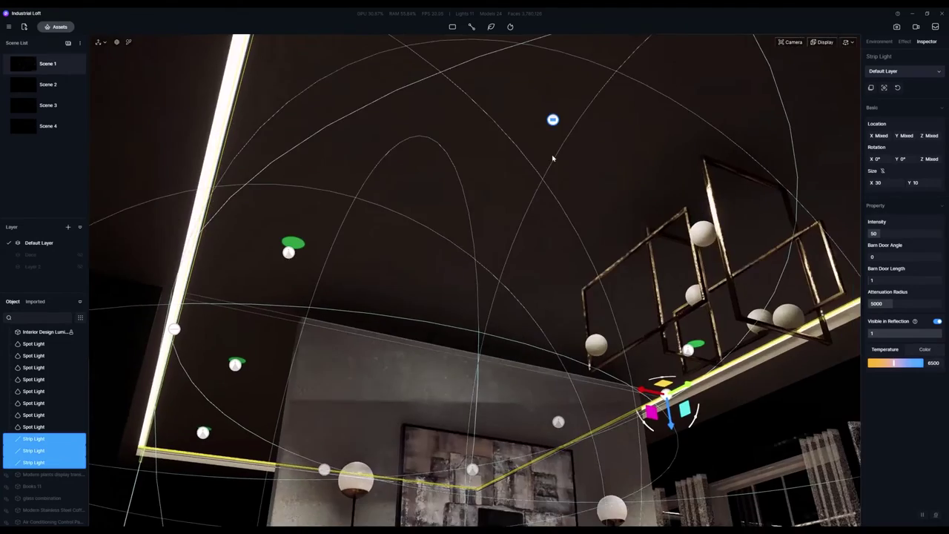
left_click(507, 181)
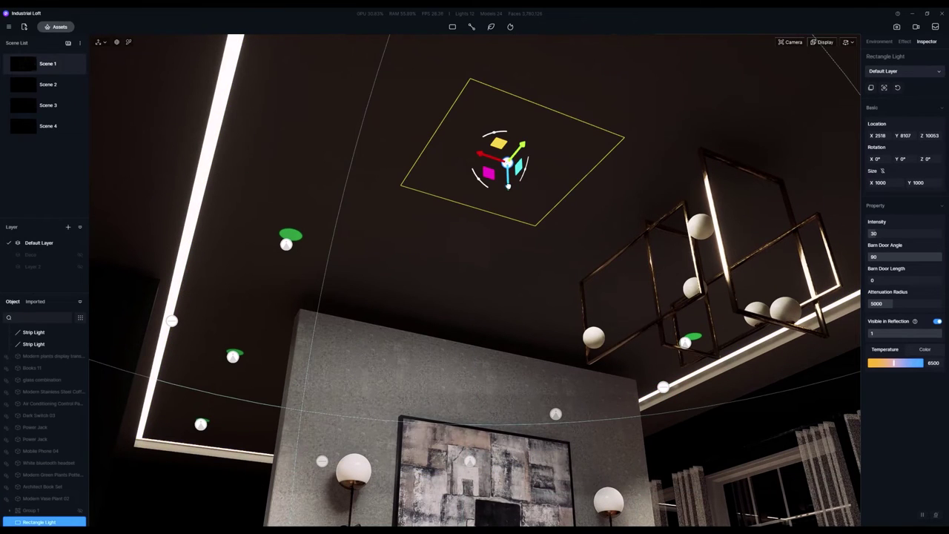
left_click_drag(507, 186, 511, 276)
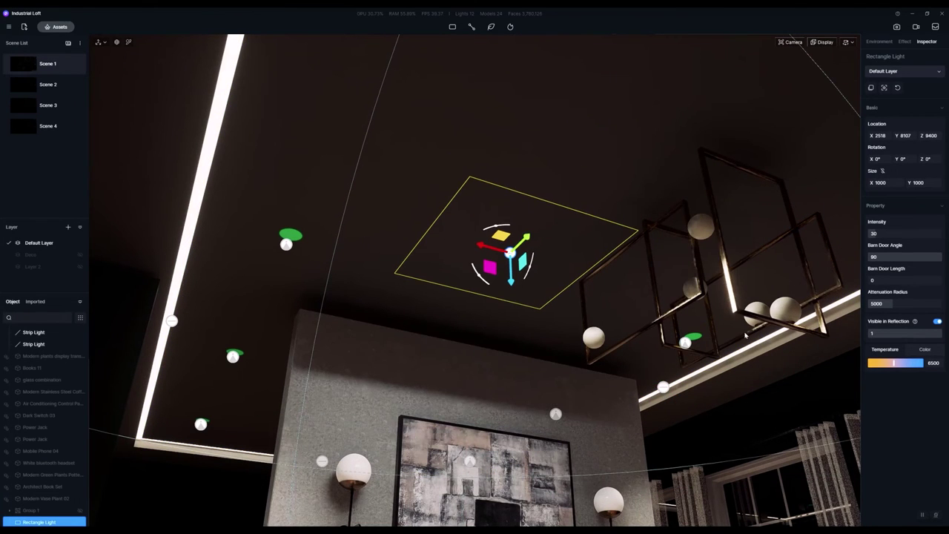
- Color the rectangle light pure red (H 0, S 100, V 100) and raise its intensity to about 256.5
left_click(926, 351)
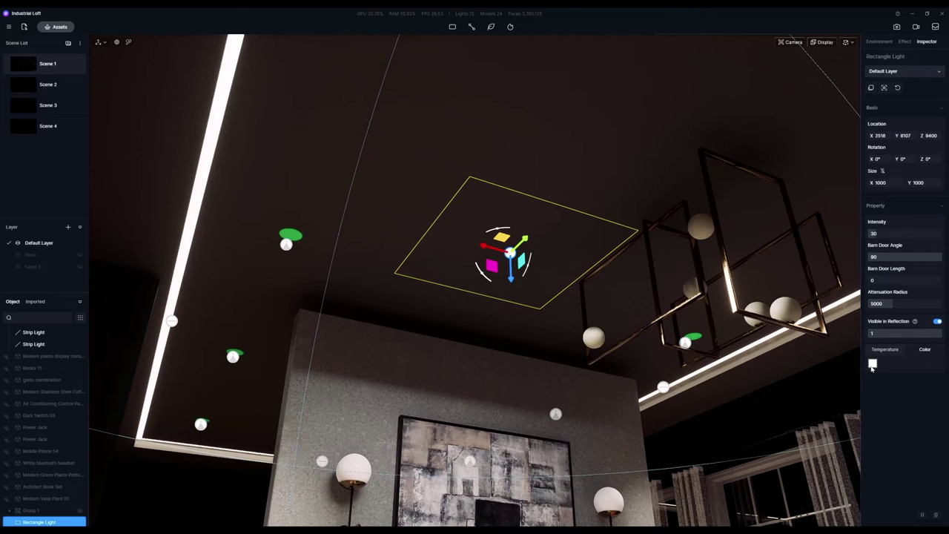
left_click(872, 364)
left_click(939, 289)
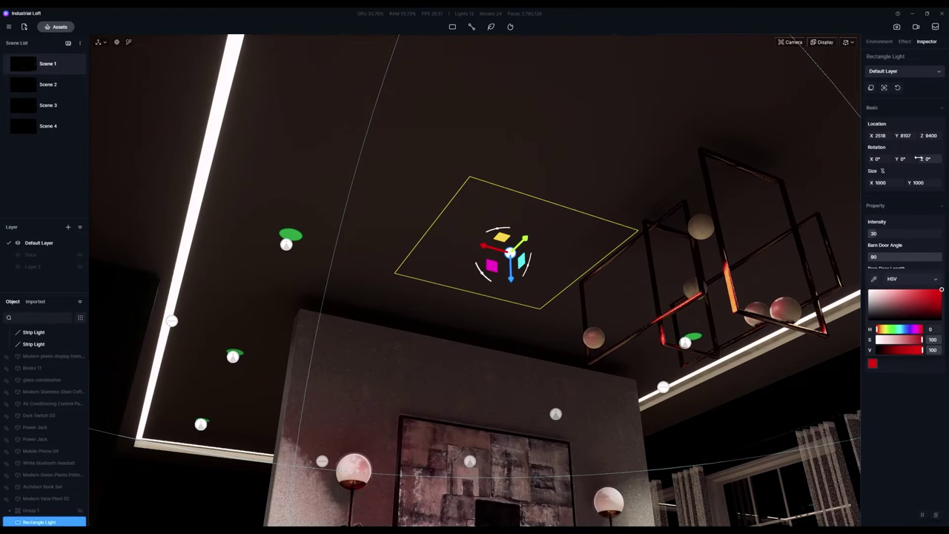
left_click_drag(882, 234, 931, 232)
right_click_drag(628, 402, 544, 93)
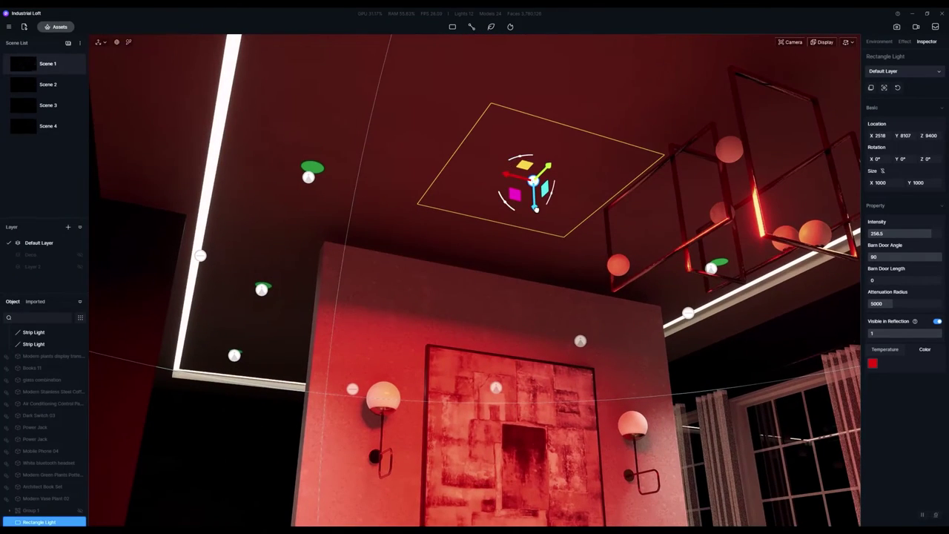
- Raise the red rectangle light toward the ceiling, to about Z 10026
left_click_drag(536, 194, 547, 126)
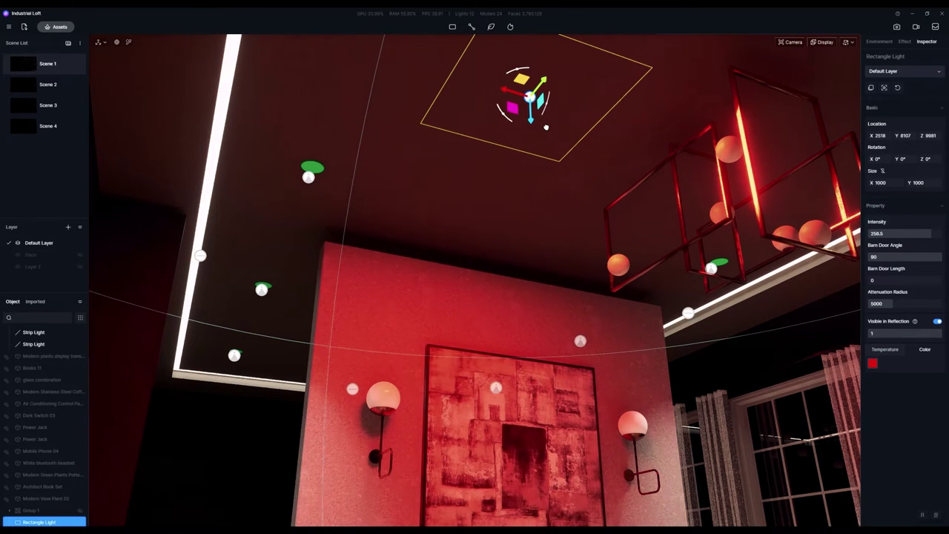
middle_click_drag(530, 192, 527, 220)
scroll(527, 221, "up", 3)
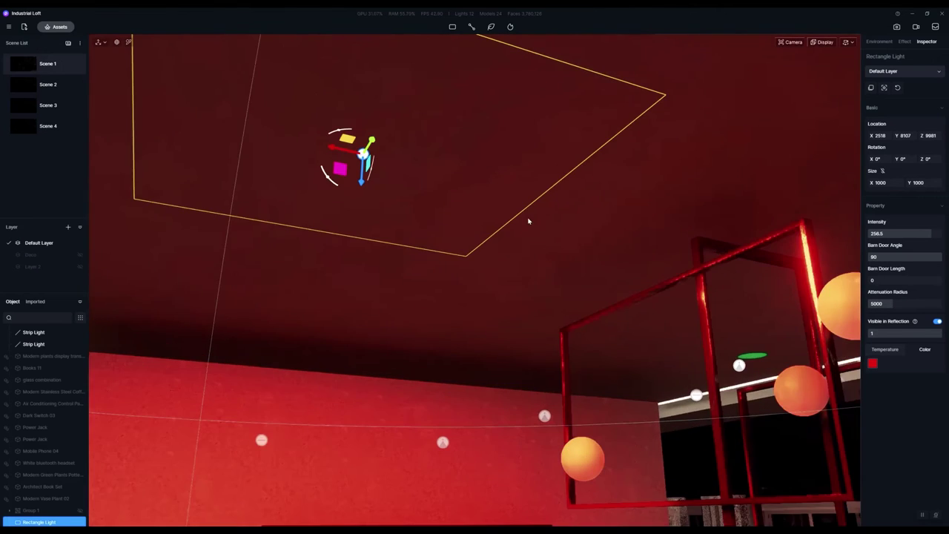
right_click_drag(379, 220, 367, 264)
scroll(368, 265, "down", 2)
left_click_drag(427, 143, 447, 144)
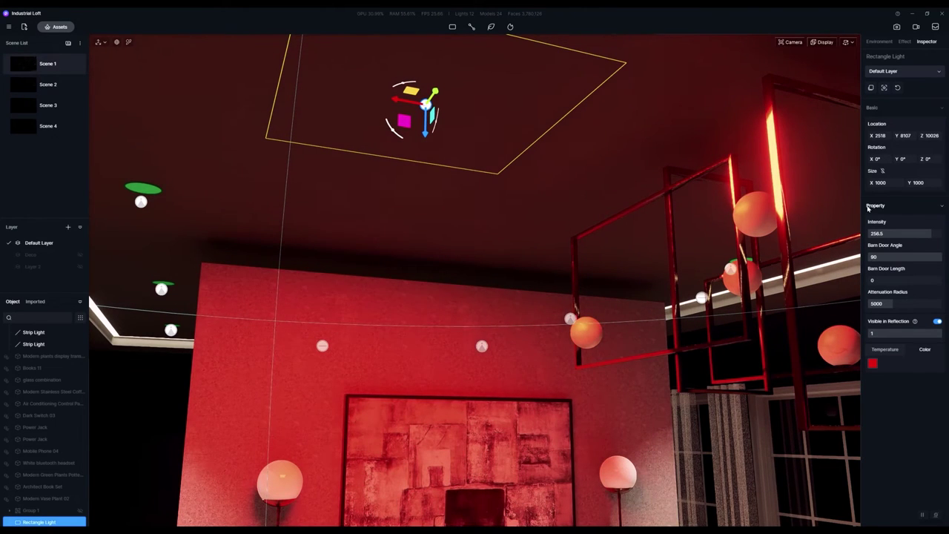
- Try stretching the rectangle light to a size of 8000 along X
right_click_drag(727, 298, 667, 230)
scroll(667, 229, "down", 1)
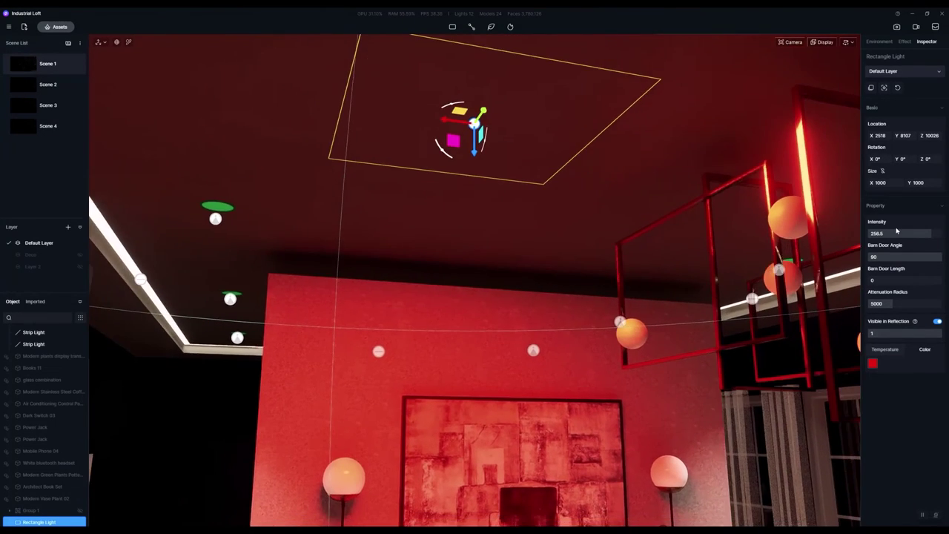
left_click(877, 183)
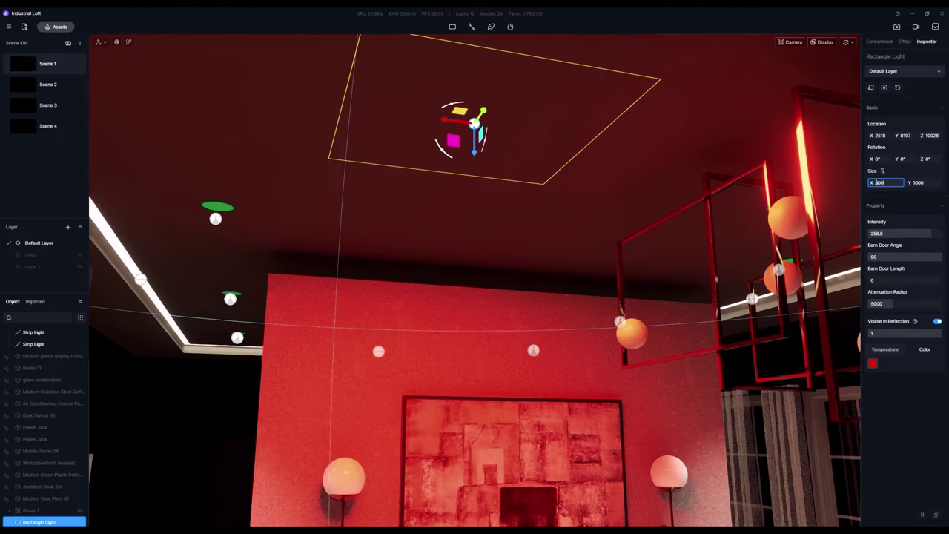
key("Return")
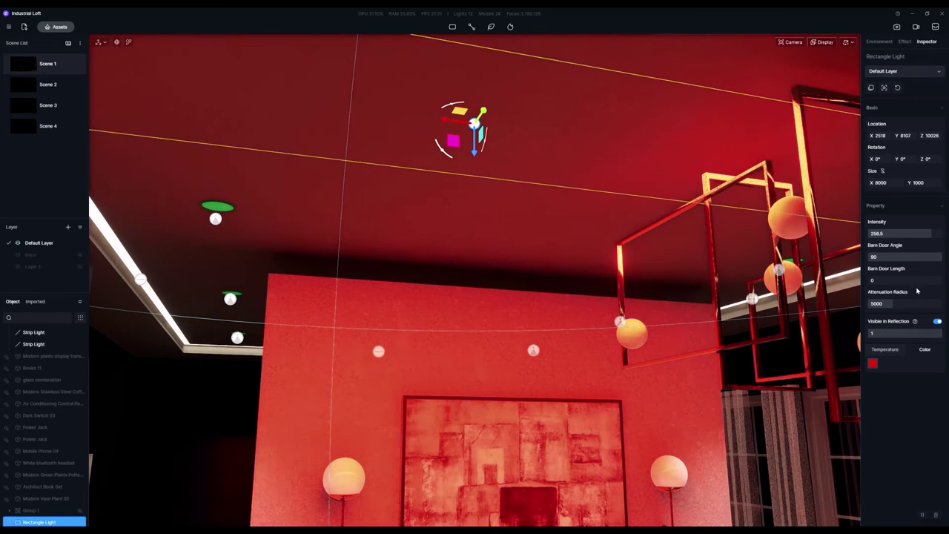
- Set the rectangle light's size to X 4000 and Y 4000
right_click_drag(481, 374, 659, 319)
key("a")
key("s")
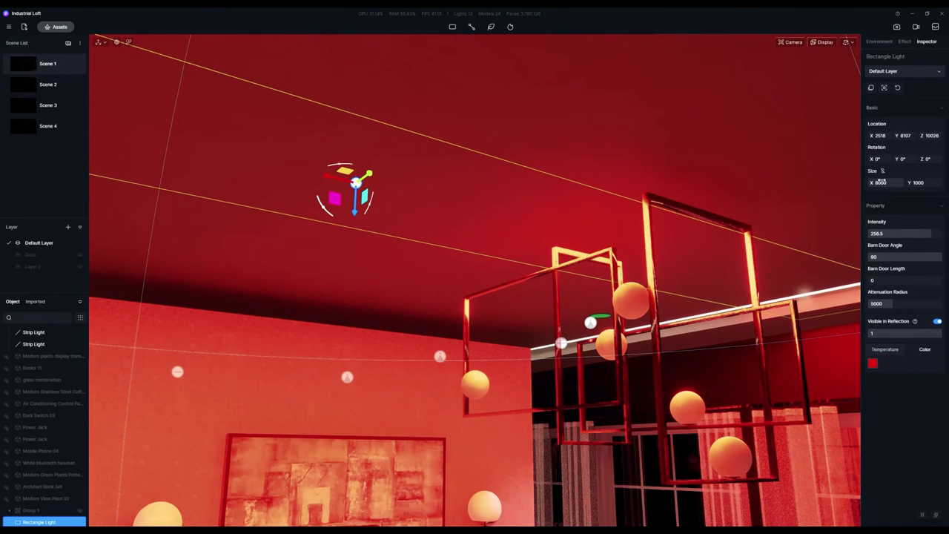
double_click(880, 182)
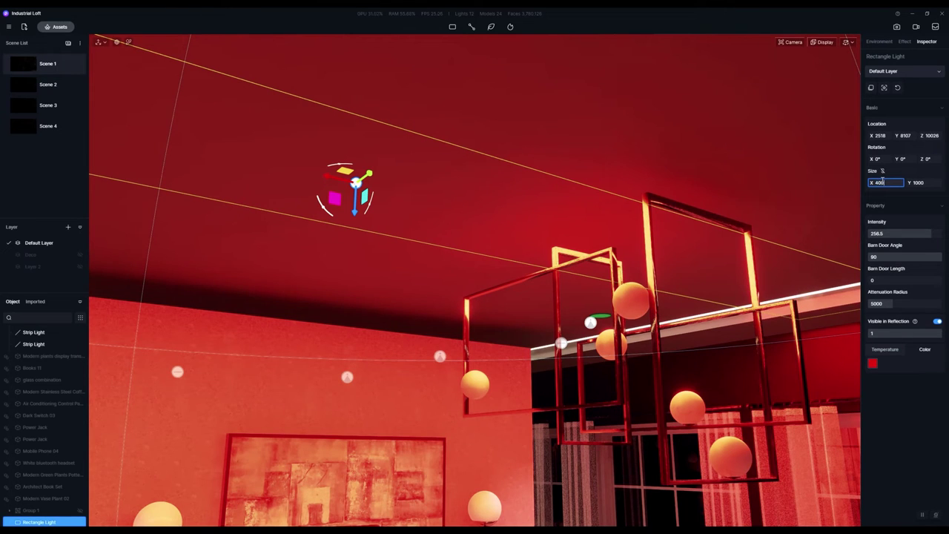
key("Return")
double_click(931, 183)
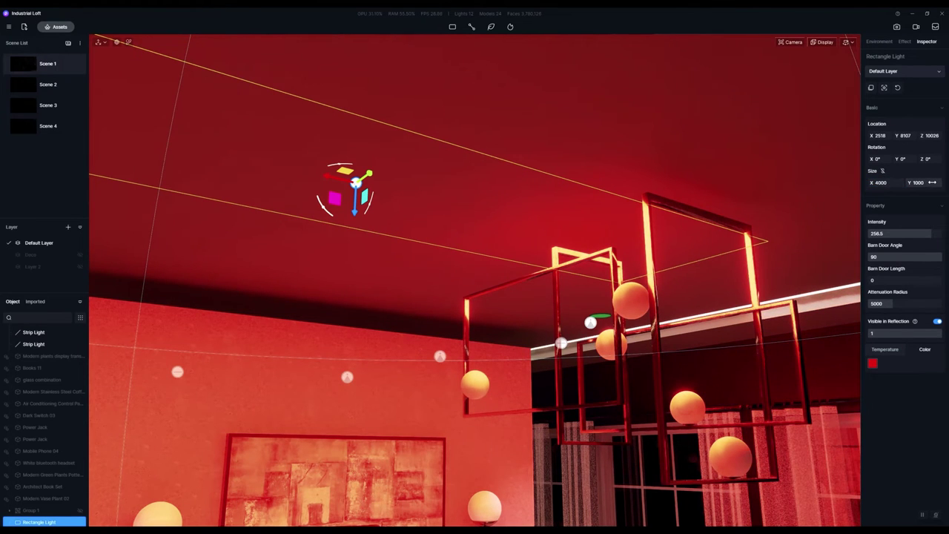
type("4000")
key("Return")
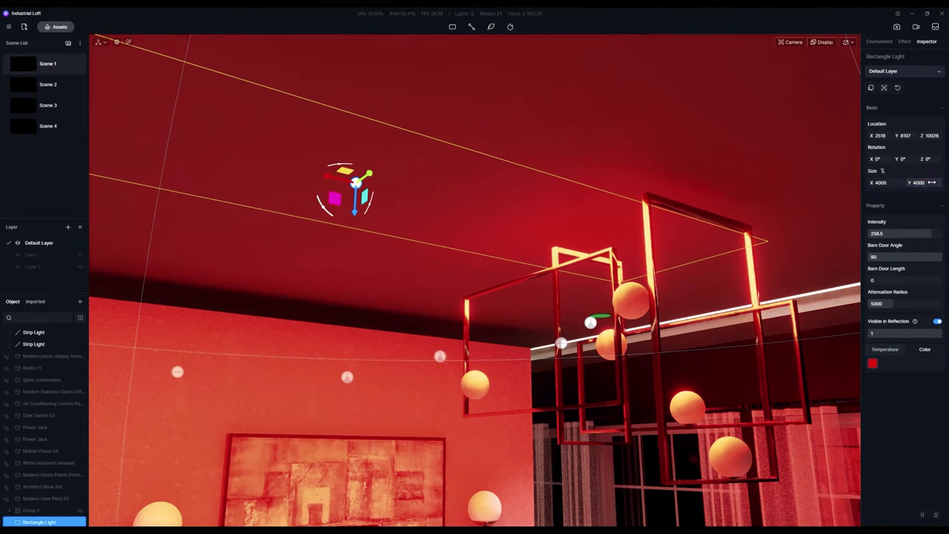
- Reduce the rectangle light's Y size to 3800 so it fits within the ceiling recess
right_click_drag(483, 273, 852, 277)
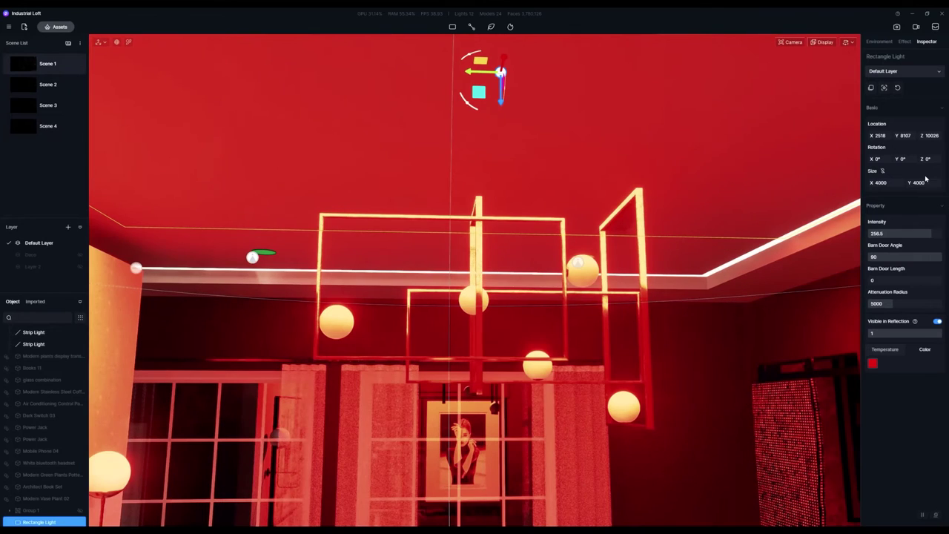
left_click_drag(927, 183, 890, 183)
left_click(923, 183)
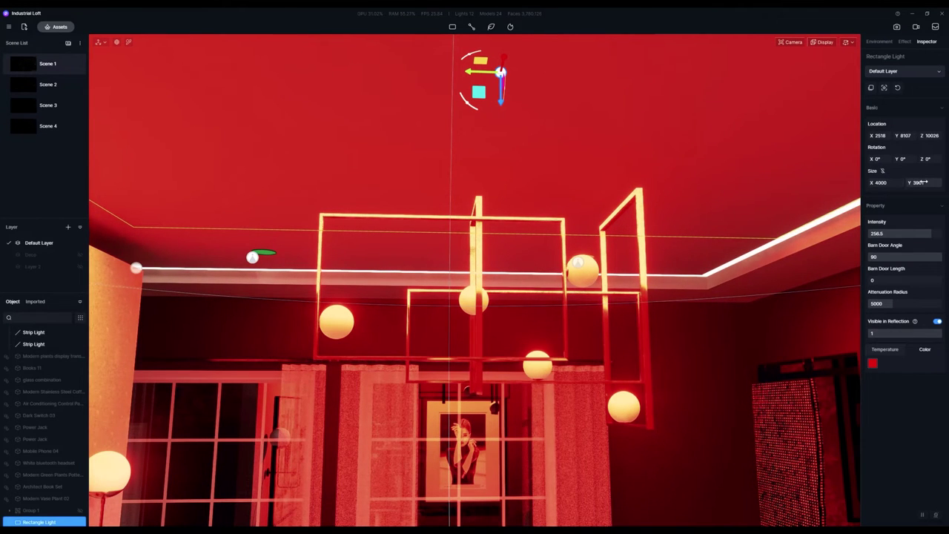
type("38")
key("Return")
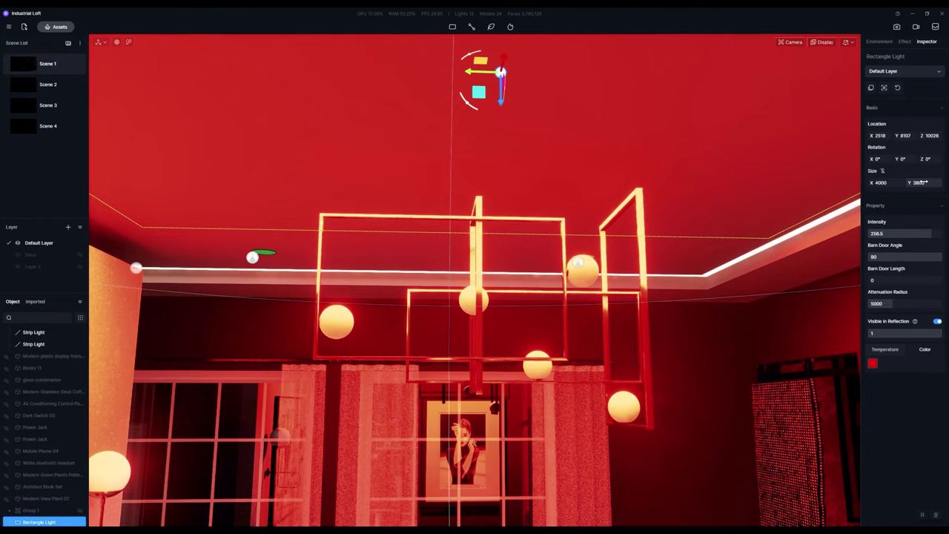
- Duplicate the rectangle light along the Y axis, placing the copy at about Y 3347
right_click_drag(614, 163, 583, 261)
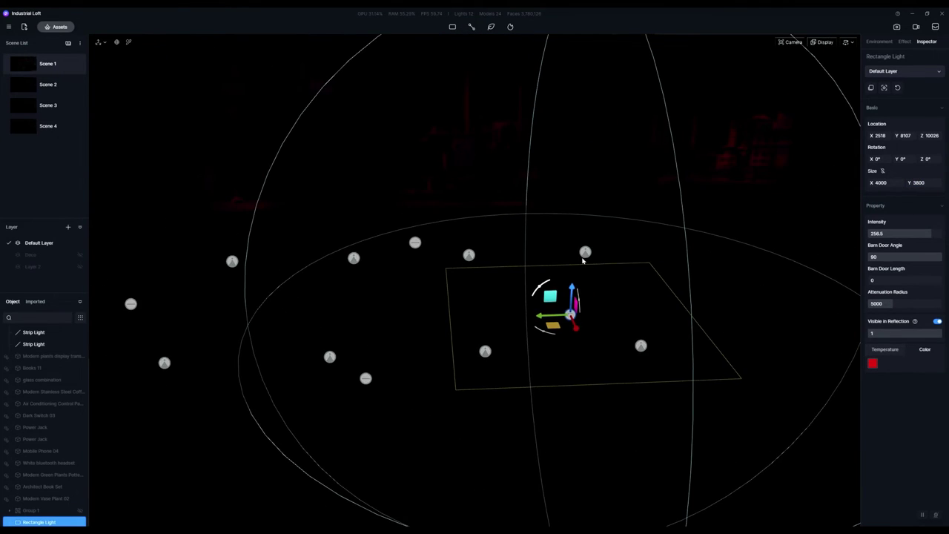
left_click_drag(556, 322, 257, 366)
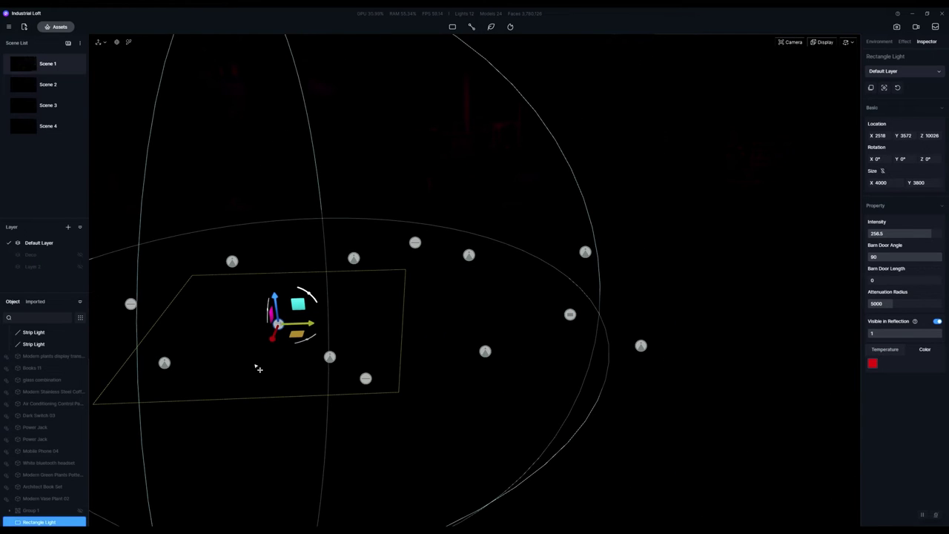
left_click(508, 302)
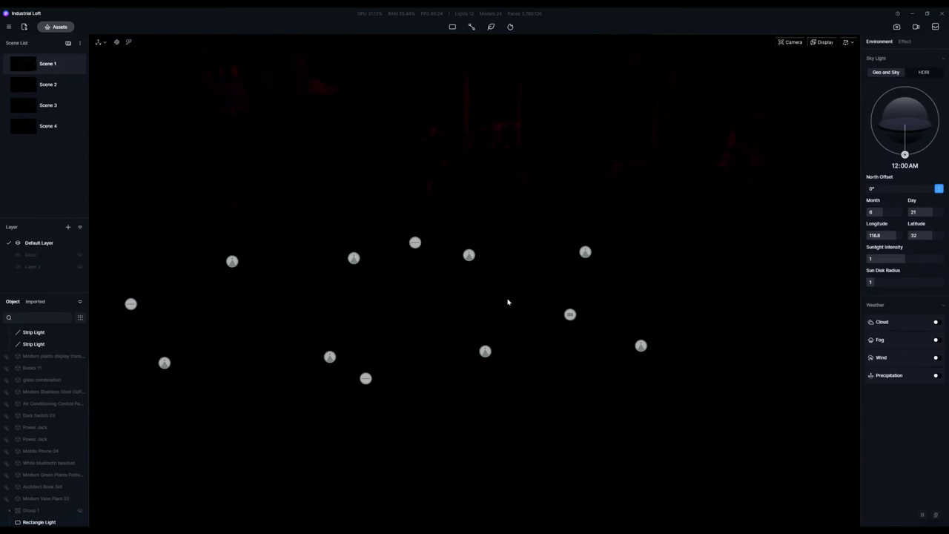
left_click(570, 316)
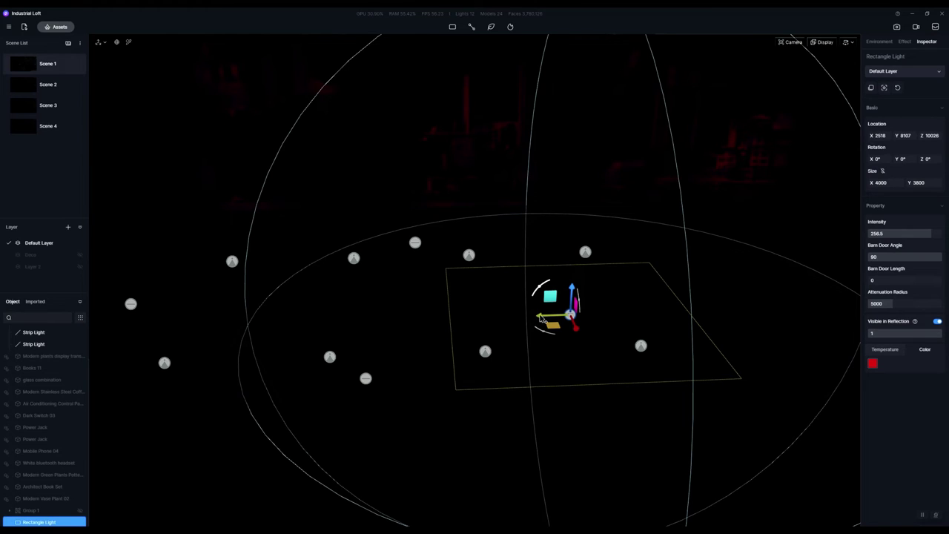
left_click_drag(540, 318, 247, 370)
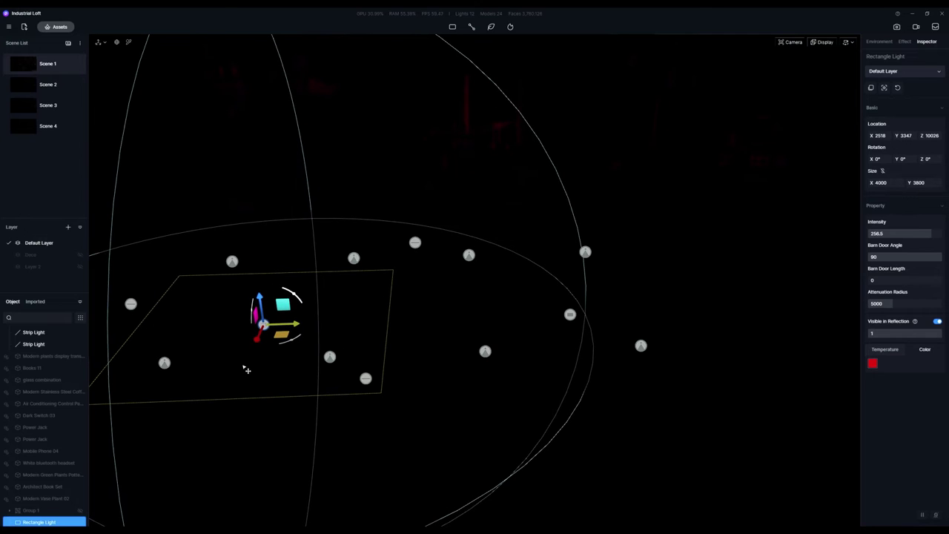
- Return to the Scene 1 view, select both rectangle lights and change their color to white (S 0, V 100)
left_click(26, 59)
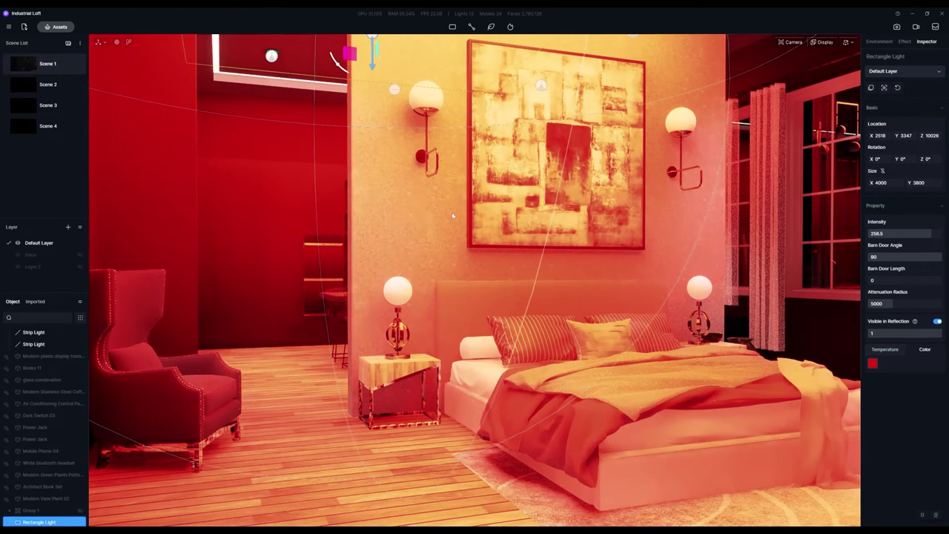
right_click_drag(452, 215, 470, 149)
scroll(40, 481, "down", 1)
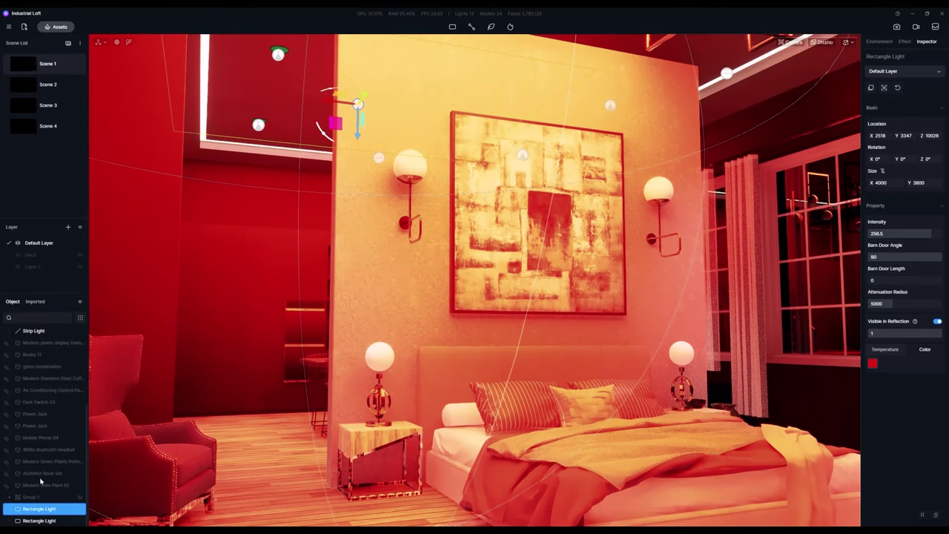
left_click(37, 520, "shift")
left_click(874, 363)
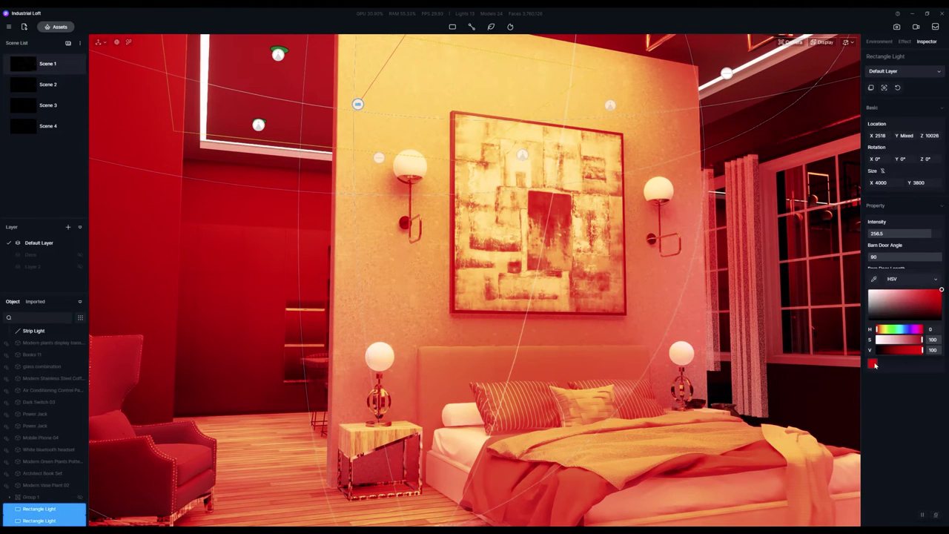
left_click(879, 299)
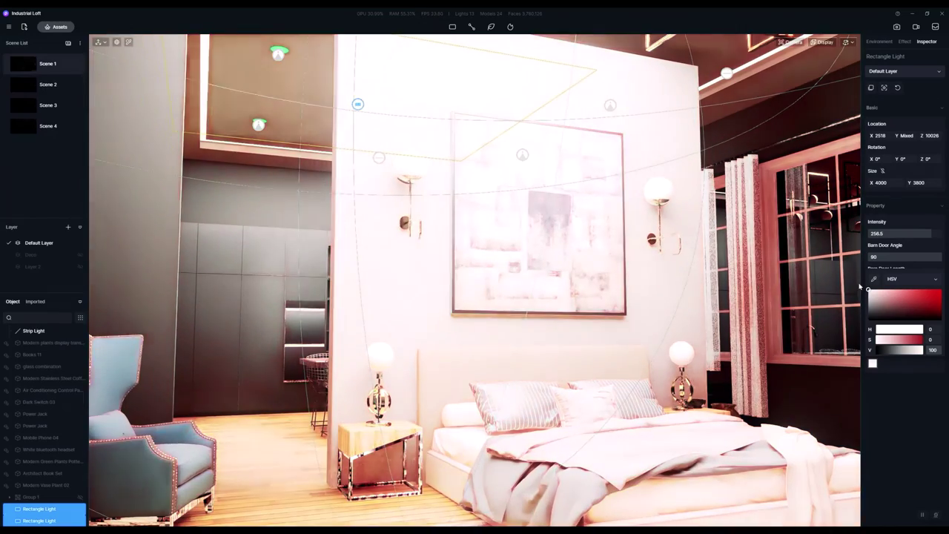
- Try an intensity of 10 on both rectangle lights
left_click(879, 230)
left_click(880, 232)
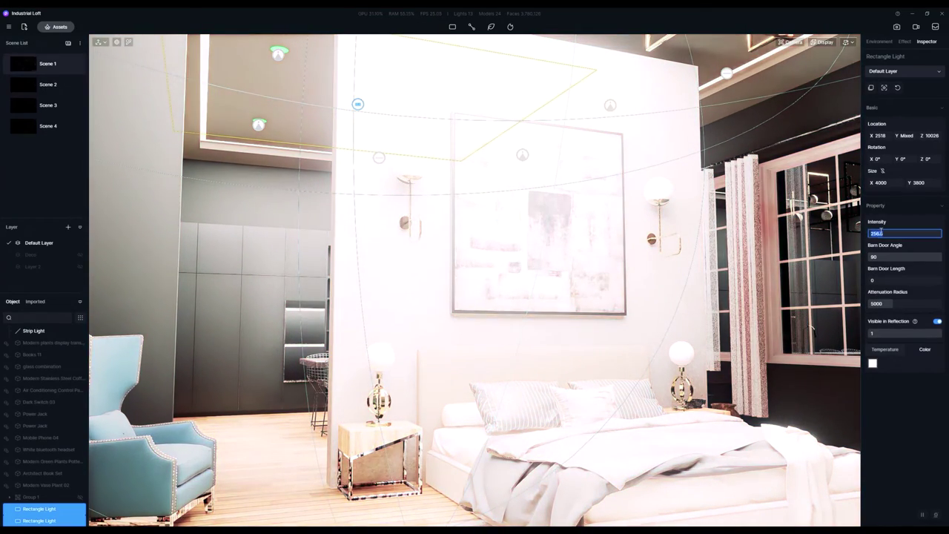
type("10")
key("Return")
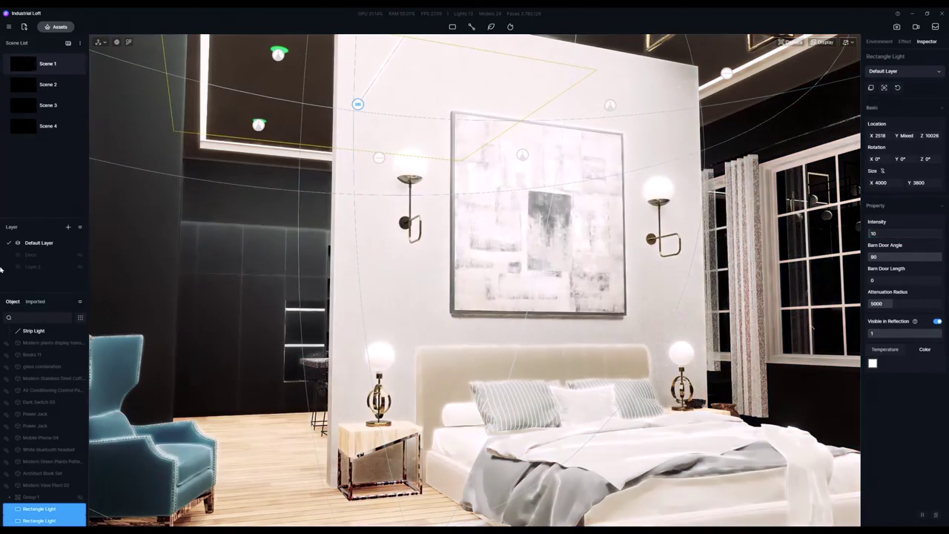
- Set both rectangle lights' intensity to 1 while viewing Scene 1, and save the project
left_click(29, 64)
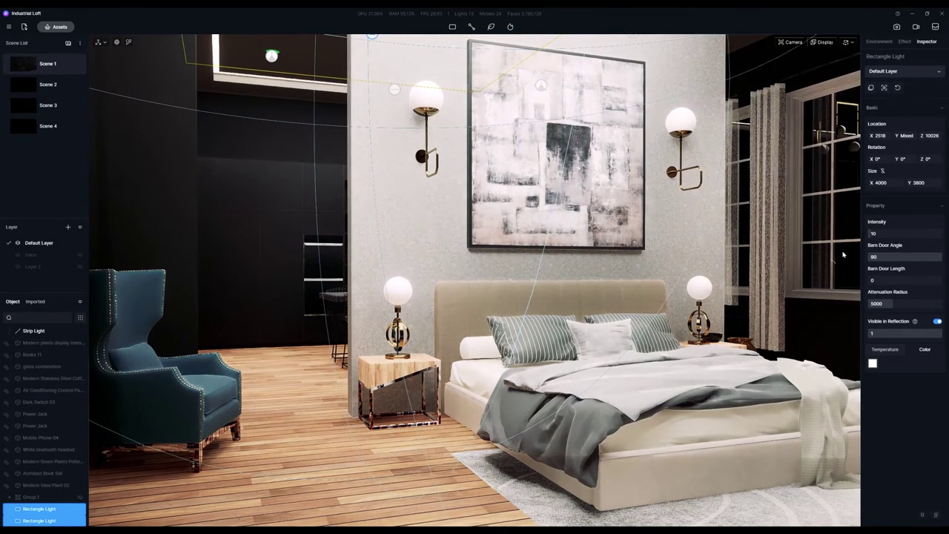
left_click(873, 234)
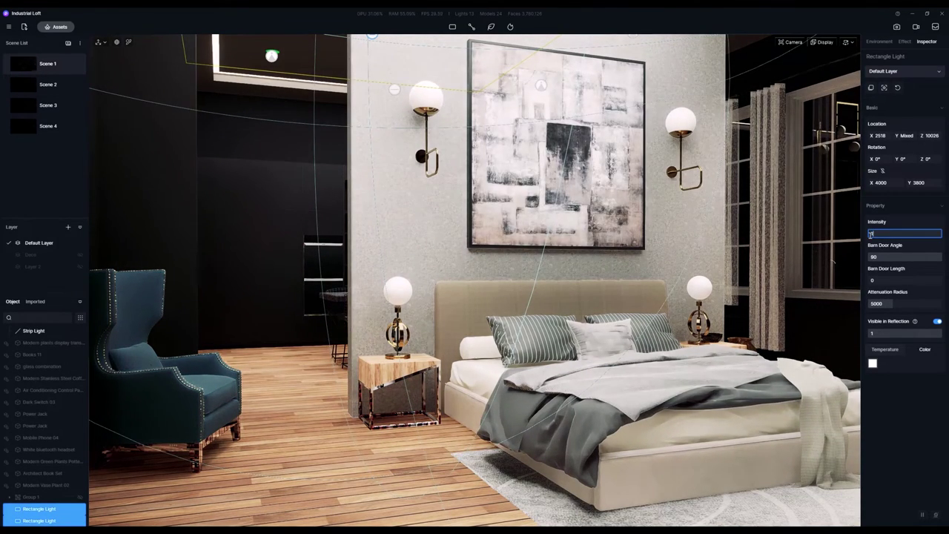
type("1")
key("Return")
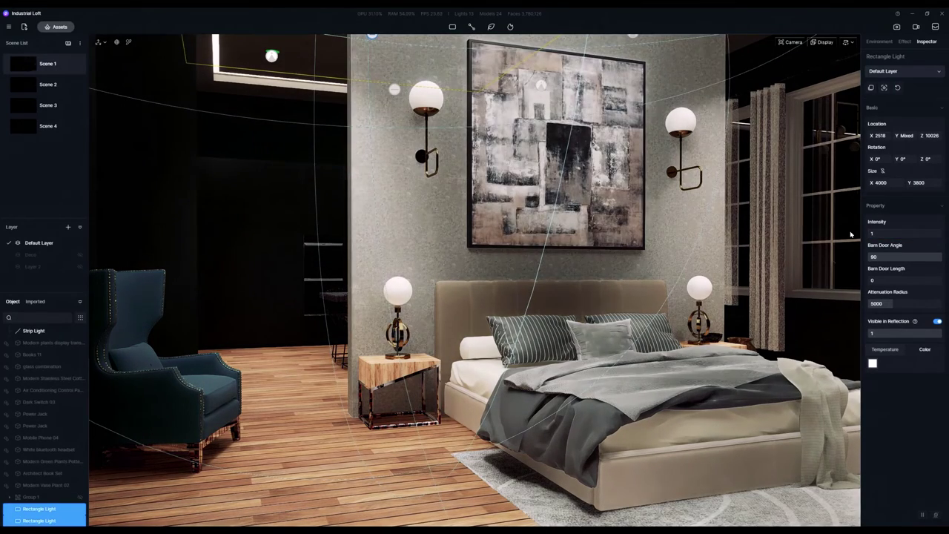
scroll(45, 418, "up", 3)
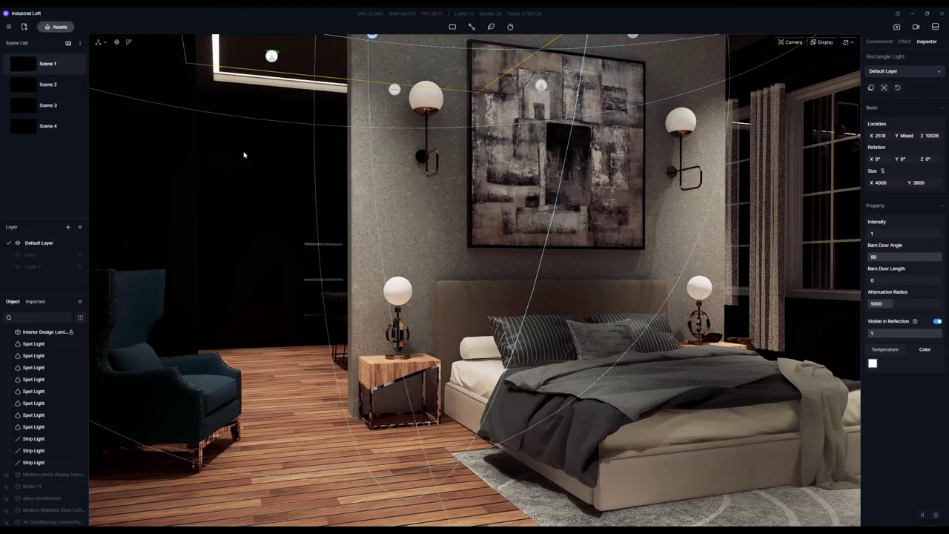
key("ctrl+s")
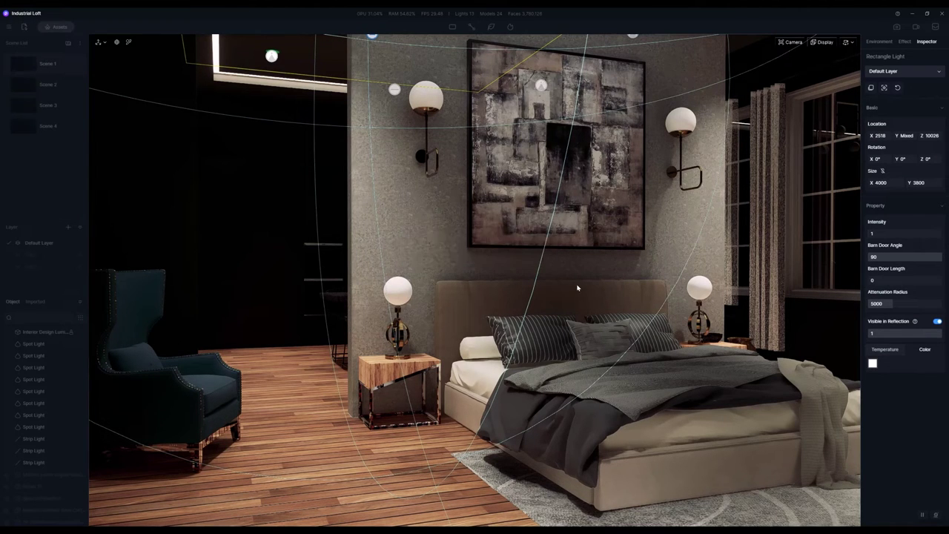
- Switch the sky light to HDRI, lowering the HDR light to about 0.16 and the sunlight intensity to about 1.3
left_click(873, 43)
left_click(931, 72)
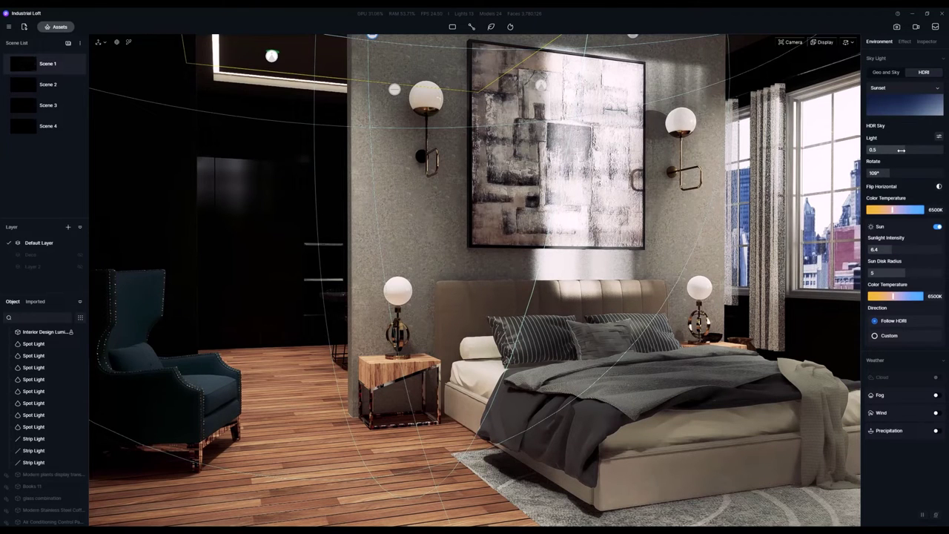
left_click_drag(899, 150, 878, 150)
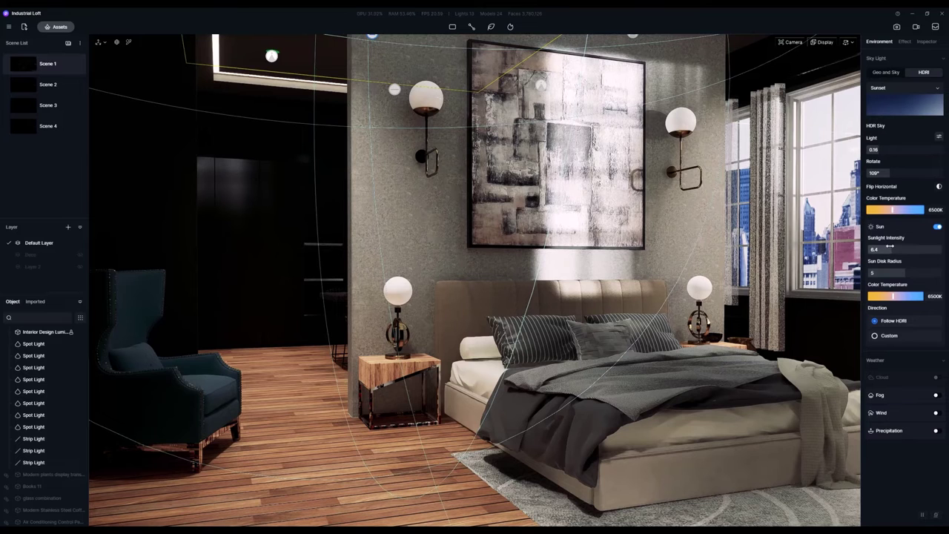
left_click_drag(890, 246, 877, 248)
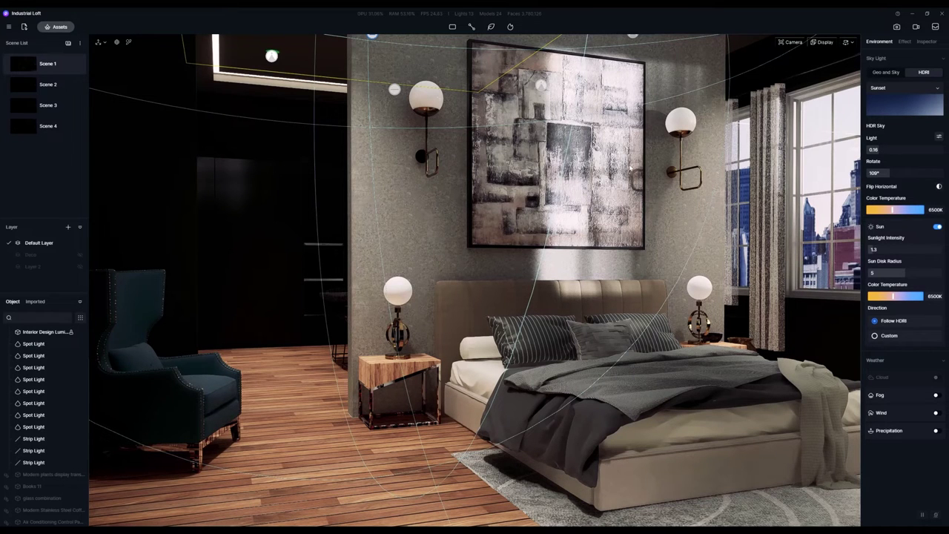
- Turn on emission for the wall and table lamps' globe glass and for the chandelier's globes
left_click(432, 90)
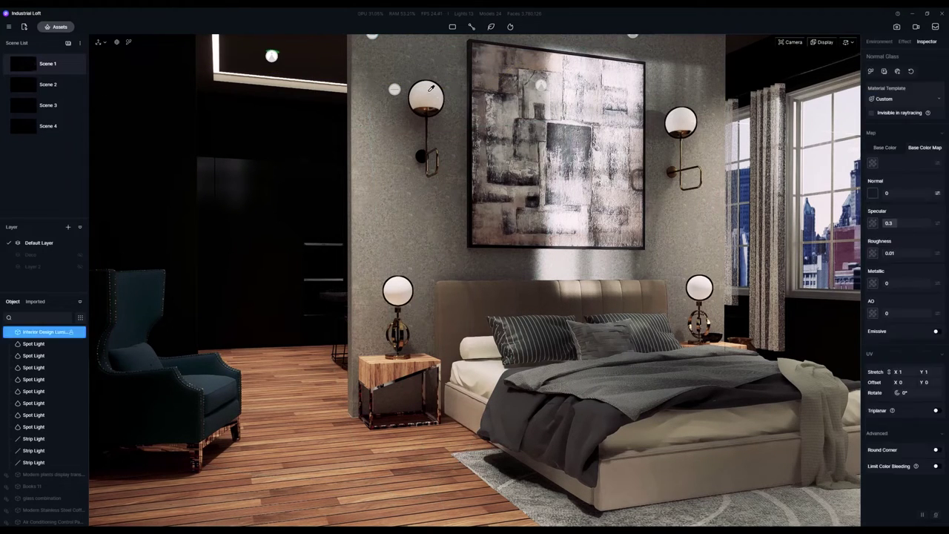
left_click(936, 332)
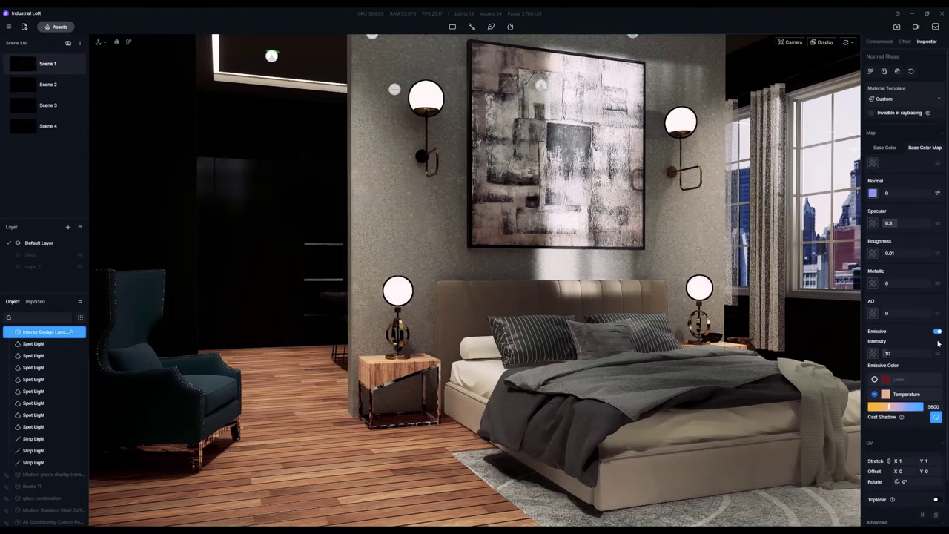
right_click_drag(579, 186, 591, 131)
left_click(832, 306)
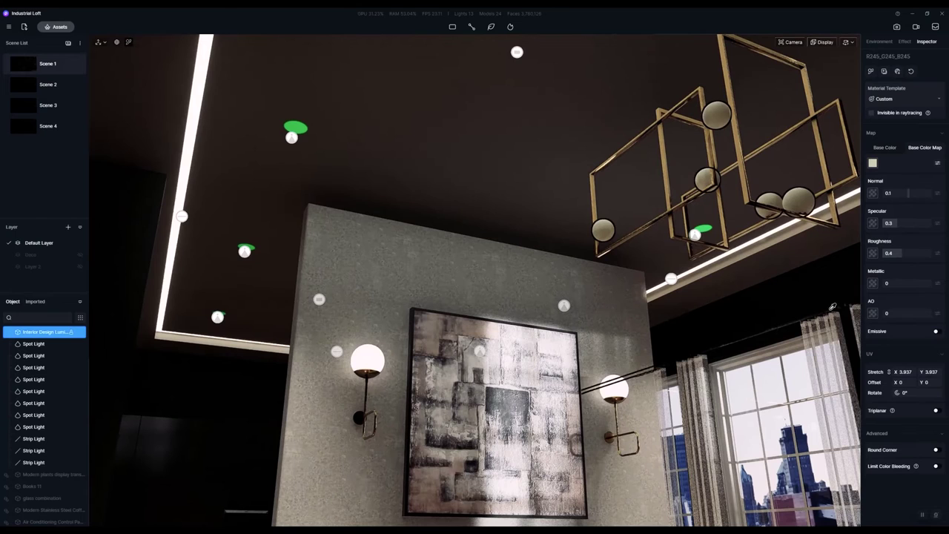
left_click(936, 332)
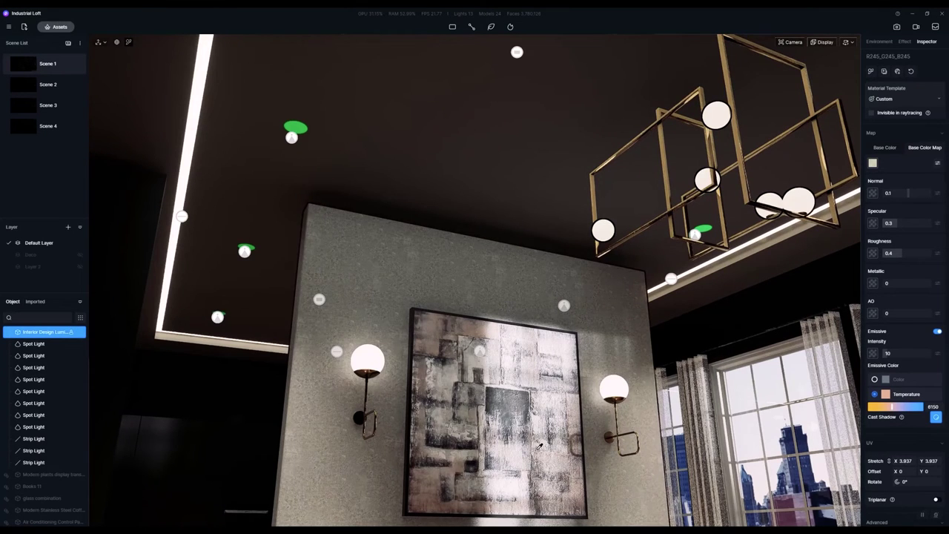
mouse_move(538, 441)
right_mouse_down()
mouse_move(514, 450)
mouse_move(620, 388)
right_mouse_up()
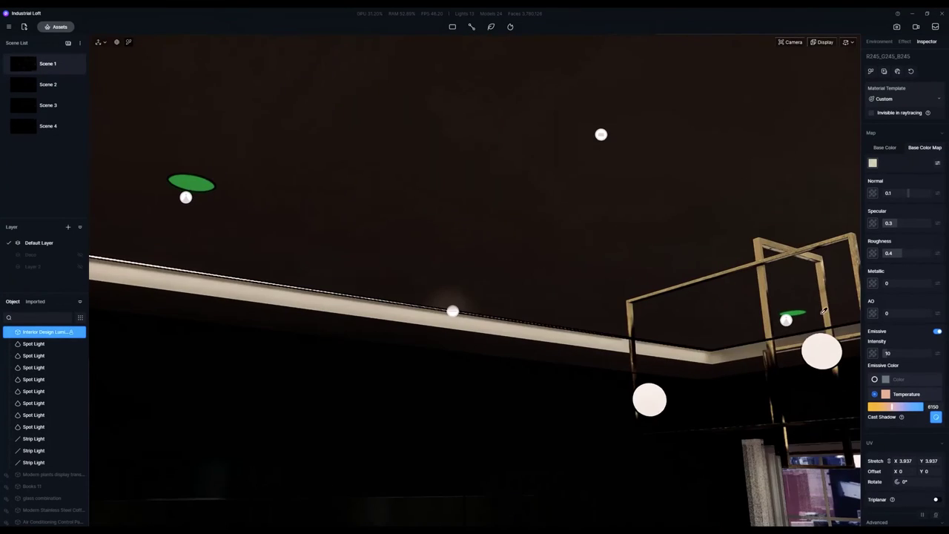
right_click_drag(627, 317, 621, 211)
scroll(621, 211, "up", 2)
scroll(712, 190, "down", 1)
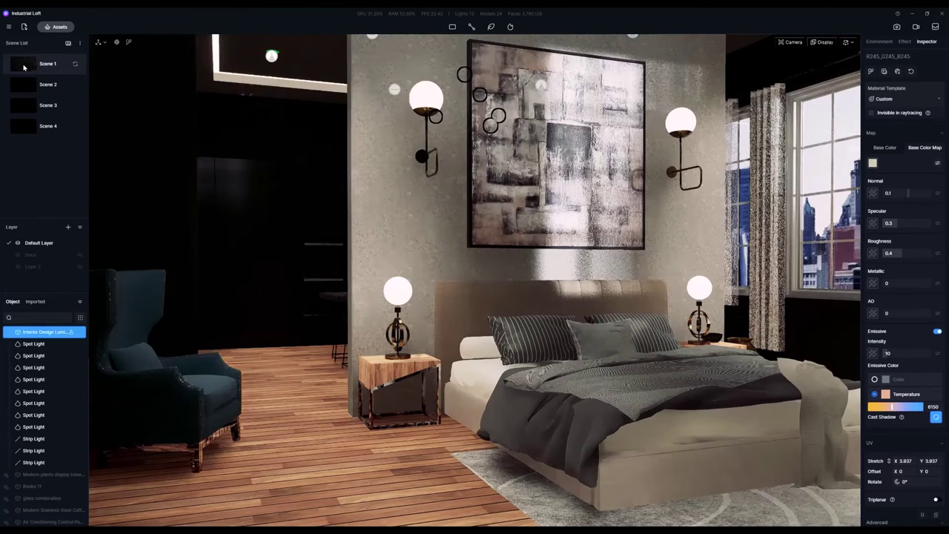
- Return to the Scene 1 view and set the lamp globe glass's emissive intensity to 20
left_click(23, 67)
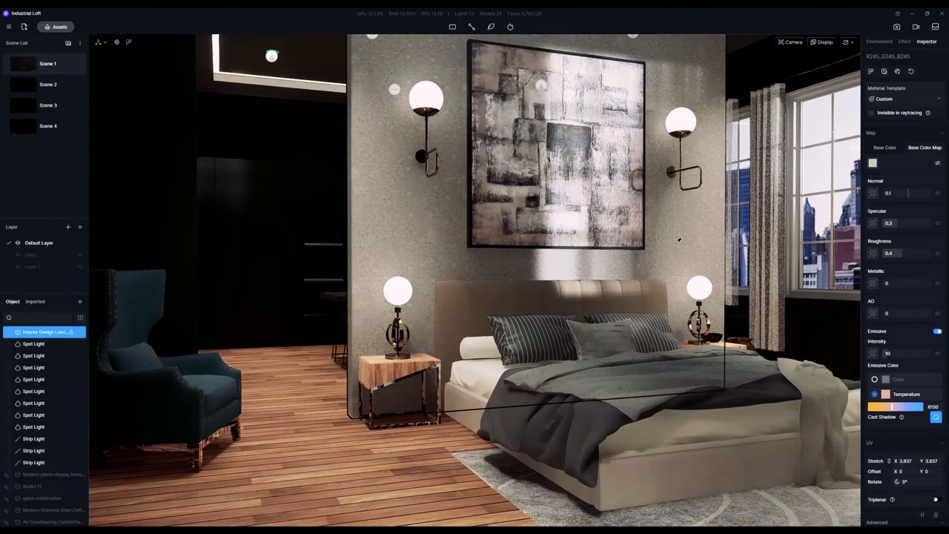
left_click(702, 285)
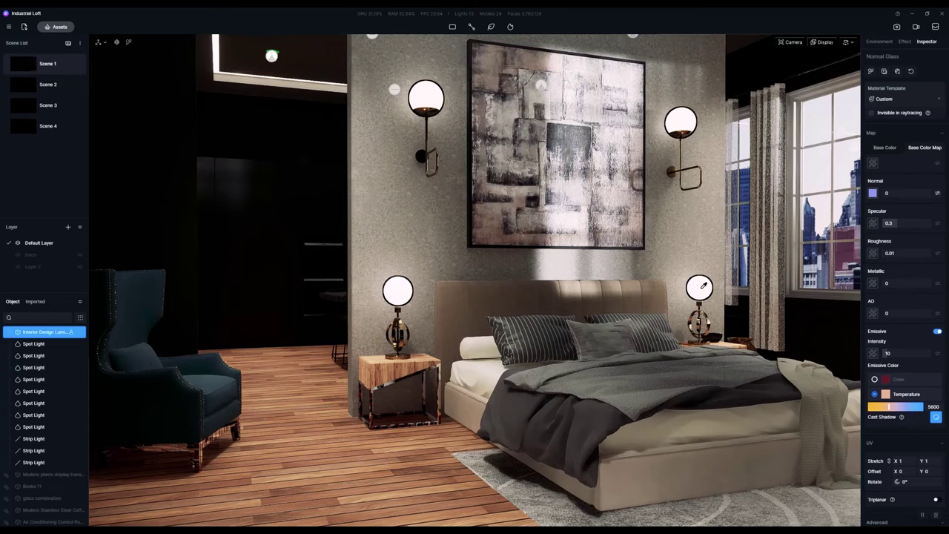
left_click(885, 353)
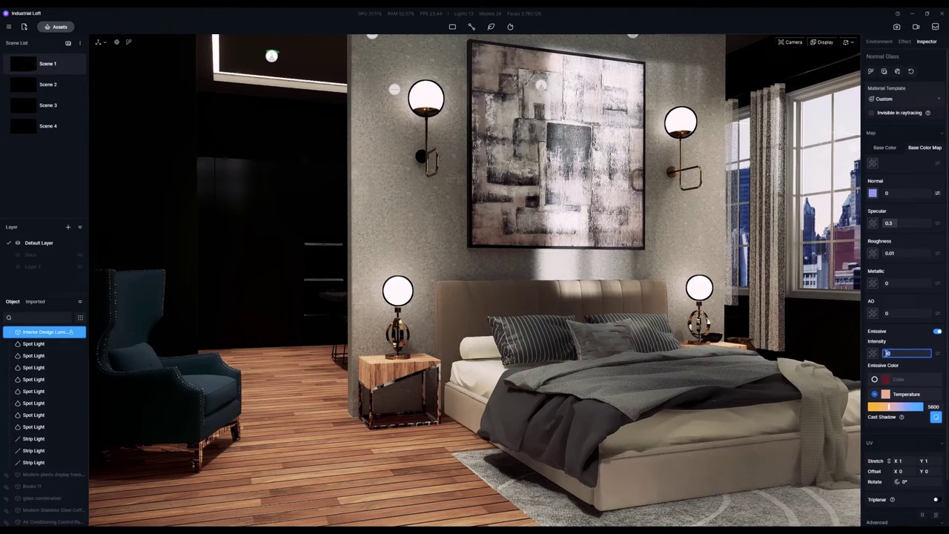
key("Return")
- Set the chandelier globes' emissive intensity to 20 and switch their emission from temperature to a white color
right_click_drag(785, 304, 702, 111)
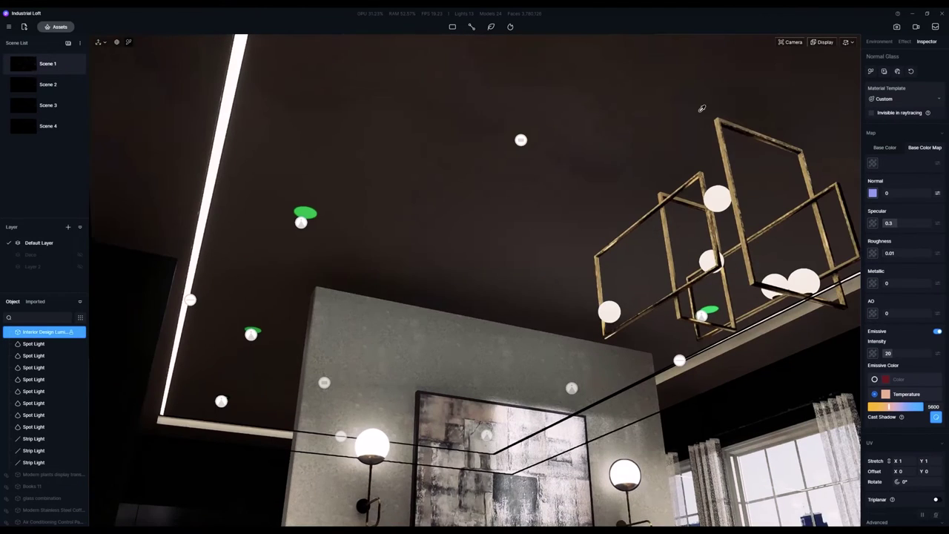
left_click(716, 200)
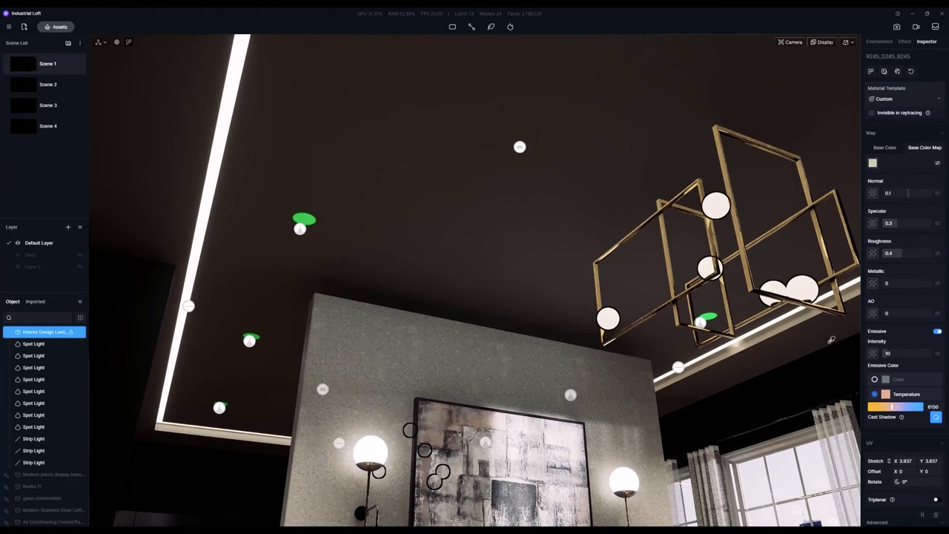
left_click(890, 355)
type("20")
key("Return")
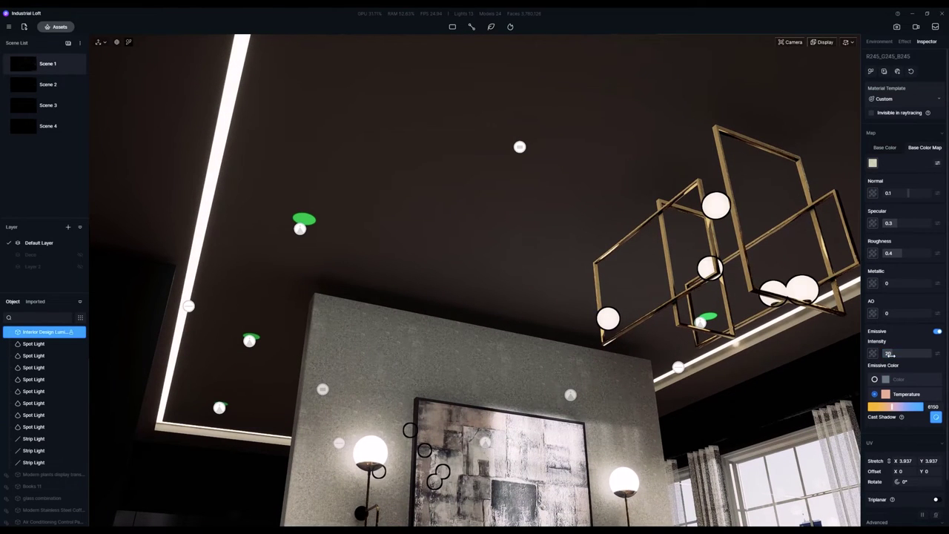
left_click(874, 380)
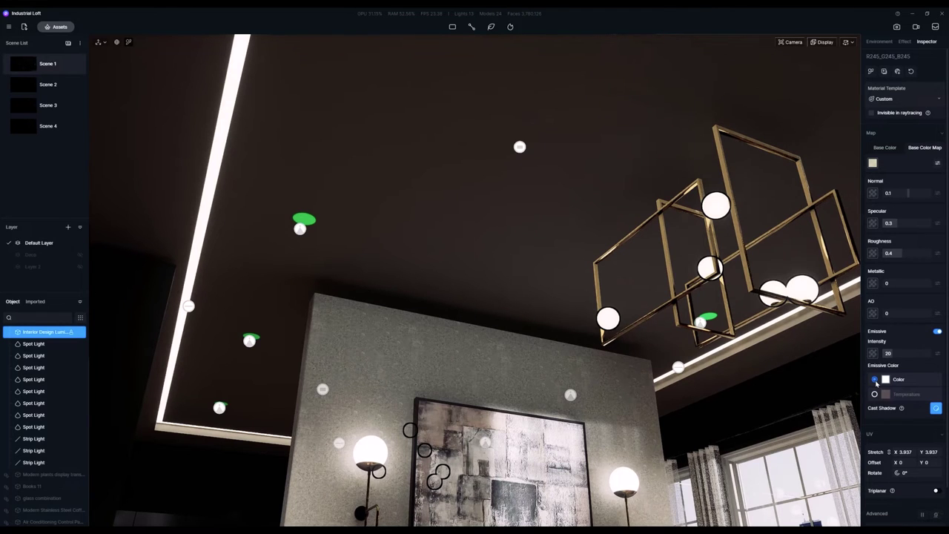
left_click(884, 379)
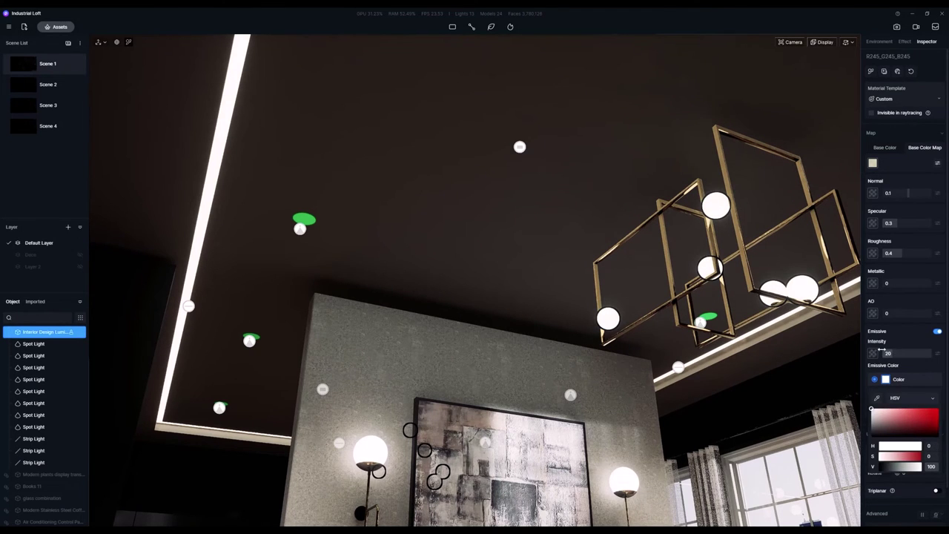
right_click_drag(627, 230, 637, 508)
- Return to the Scene 1 view, lower the post-processing exposure to about -0.11, and update the saved scene
left_click(20, 72)
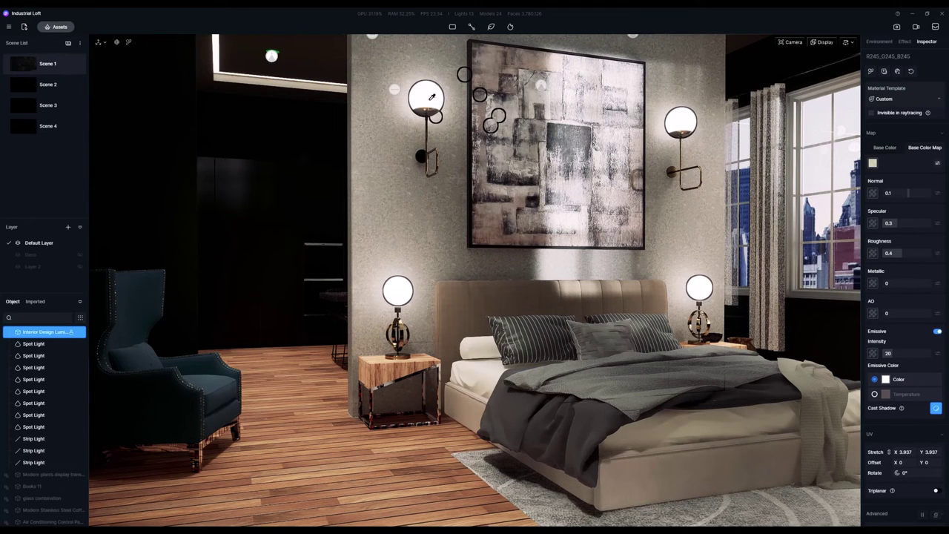
left_click(879, 41)
left_click(904, 42)
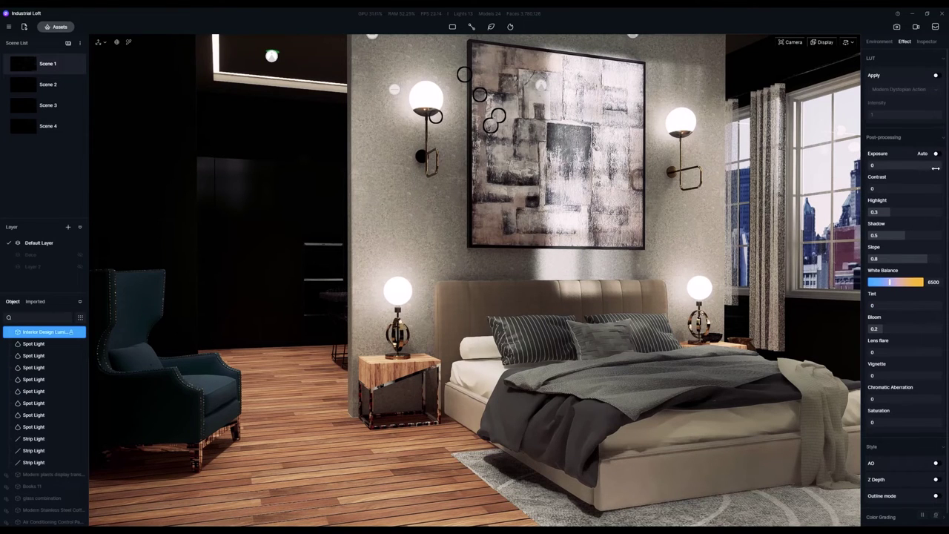
left_click_drag(936, 168, 899, 168)
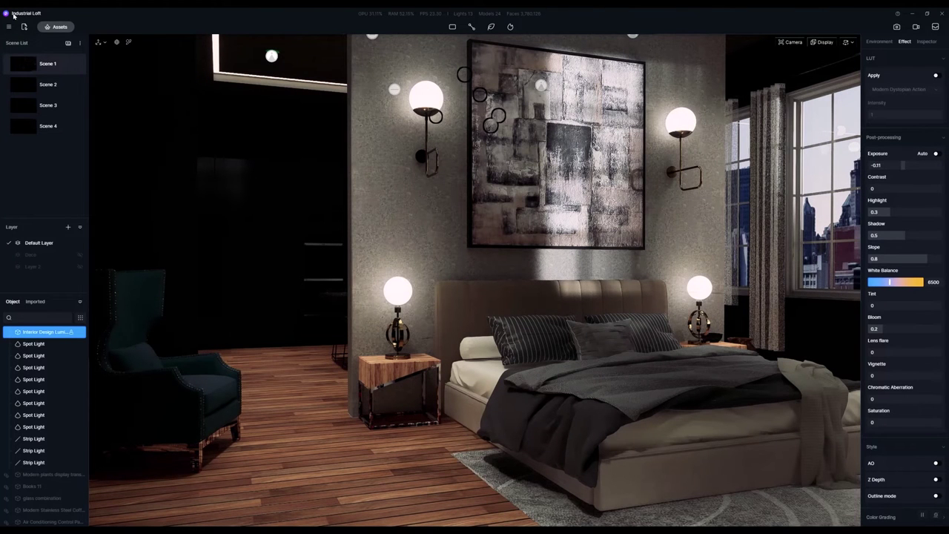
left_click(76, 64)
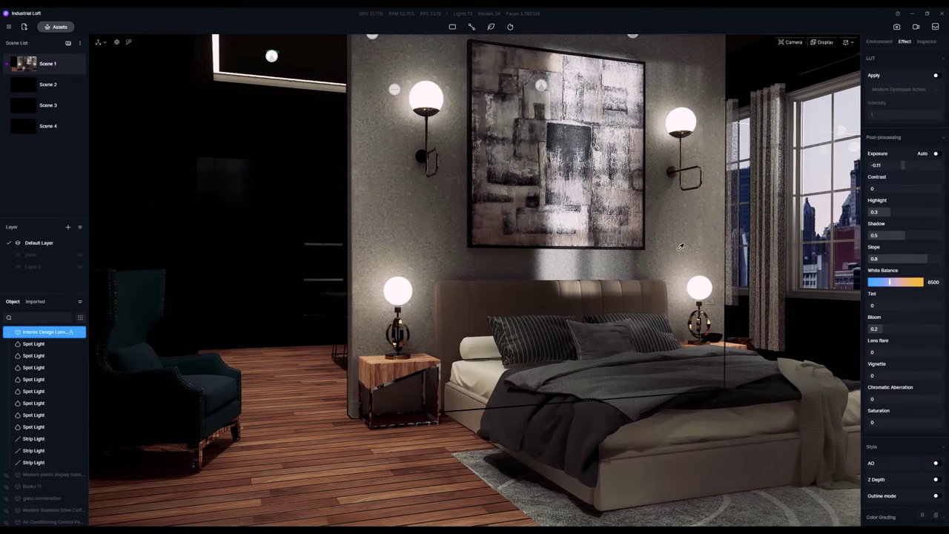
- Raise the emissive intensity of the ceiling cove strip's White Wall Paint material to about 76
right_click_drag(304, 142, 334, 101)
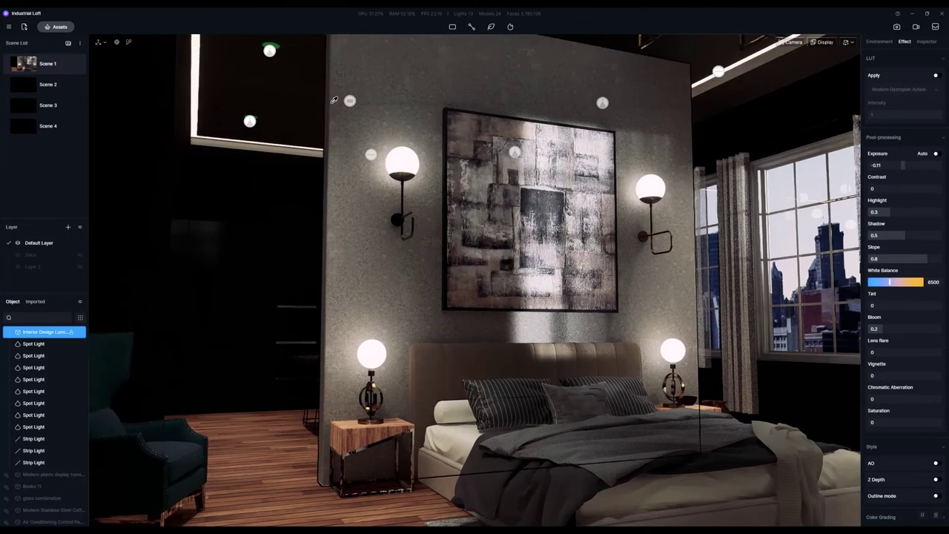
left_click(194, 102)
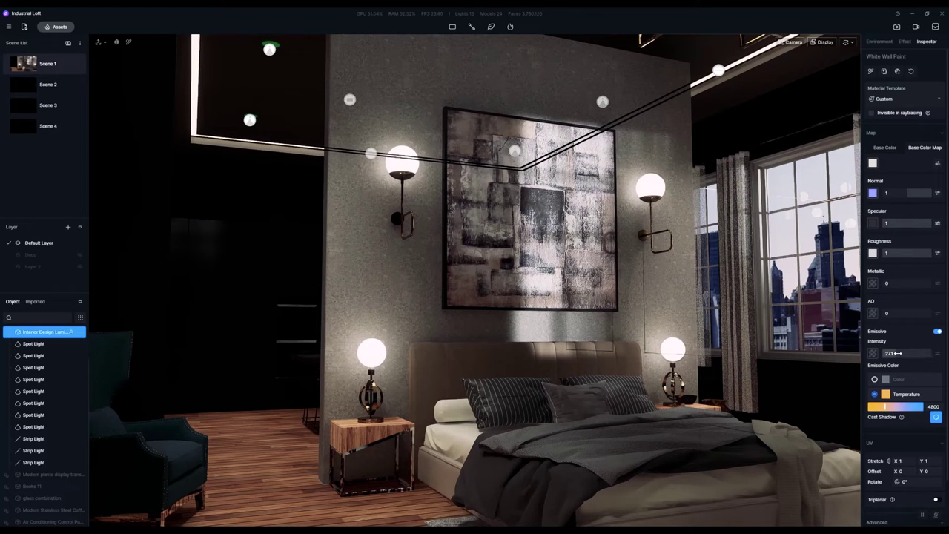
left_click_drag(898, 353, 922, 353)
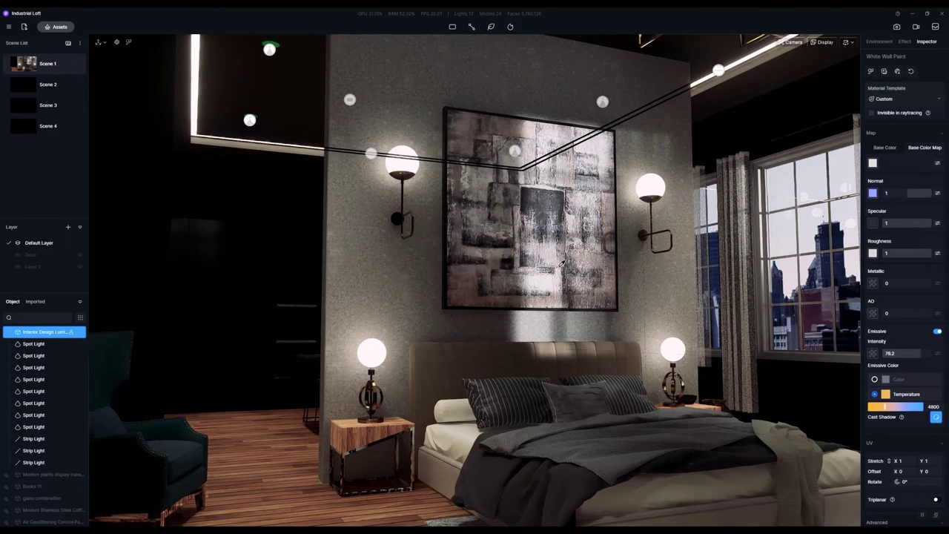
- Make the green recessed ceiling light material emit white at intensity 20, return to the Scene 1 view, and clear the selection
right_click_drag(482, 149, 491, 11)
left_click(334, 75)
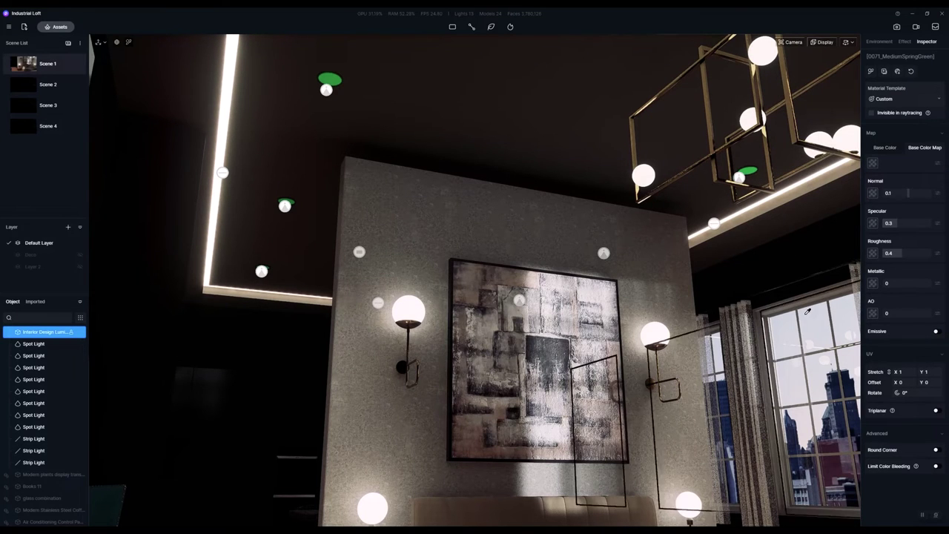
left_click(937, 333)
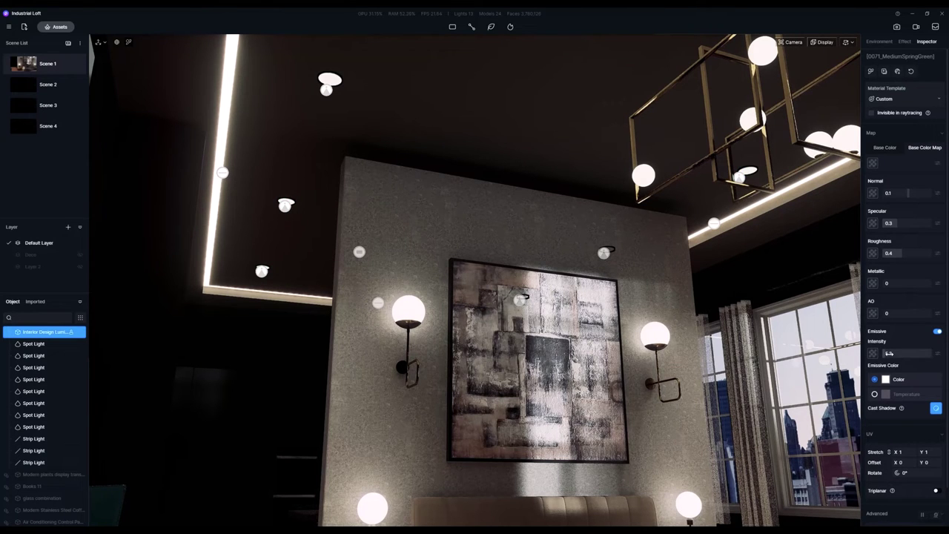
left_click_drag(889, 353, 904, 357)
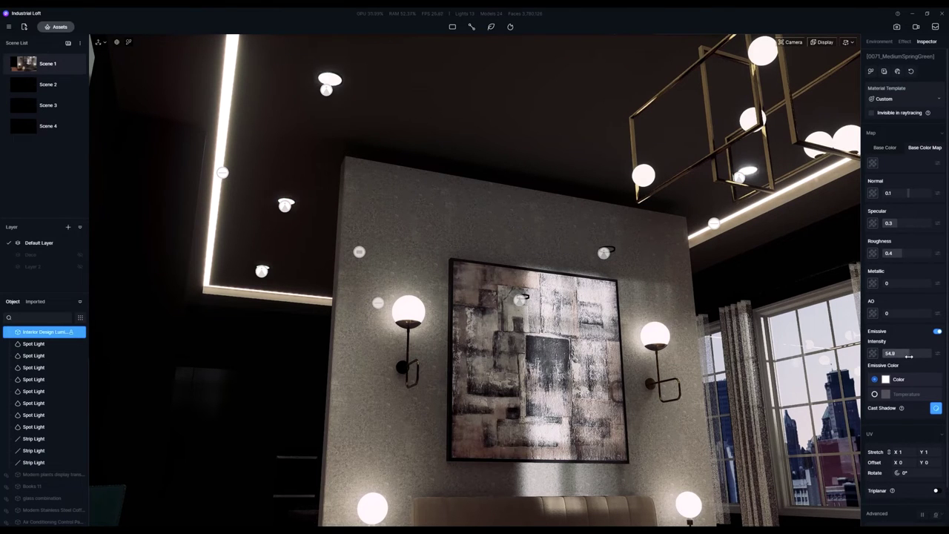
left_click(898, 357)
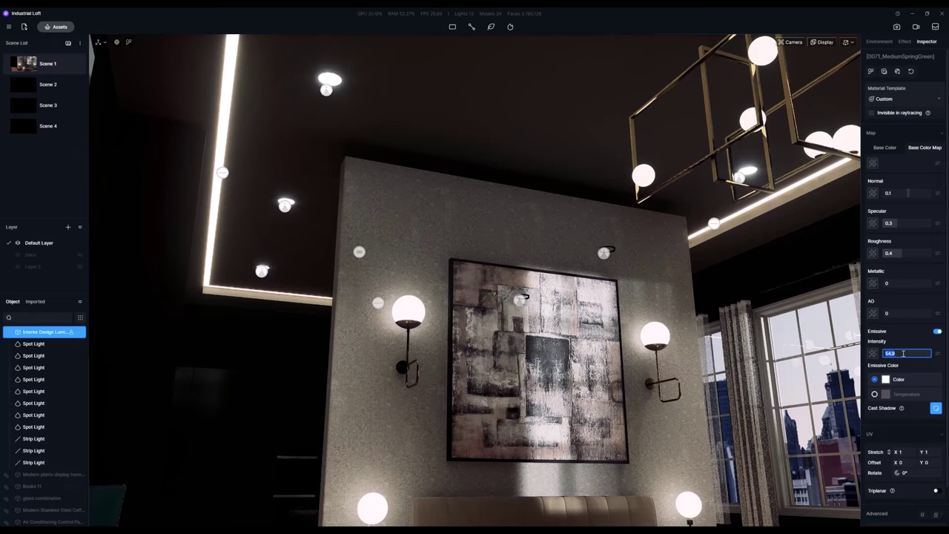
type("20")
key("Return")
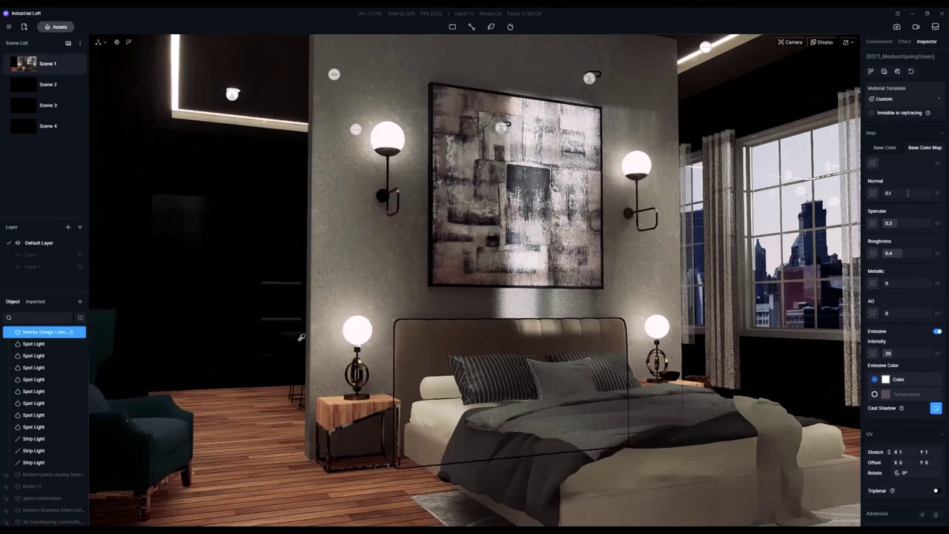
left_click(25, 71)
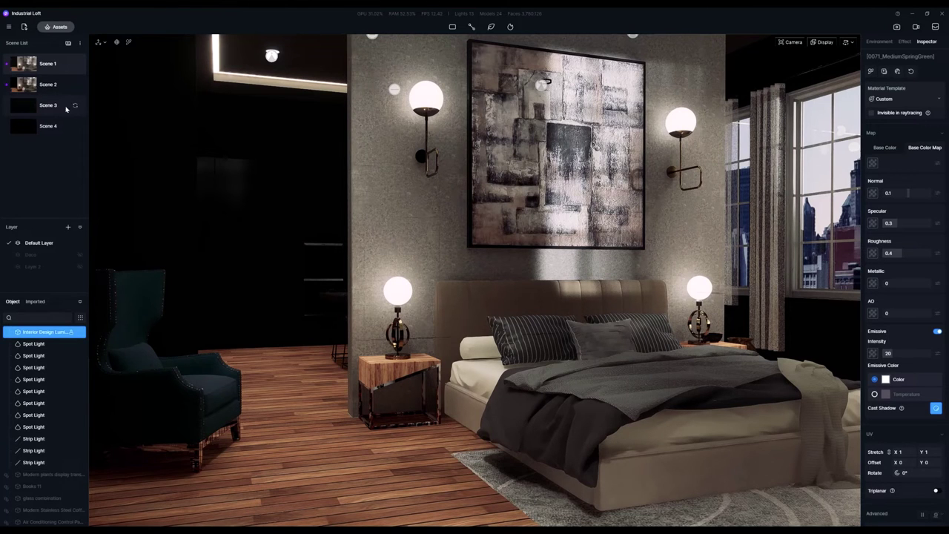
key("Escape")
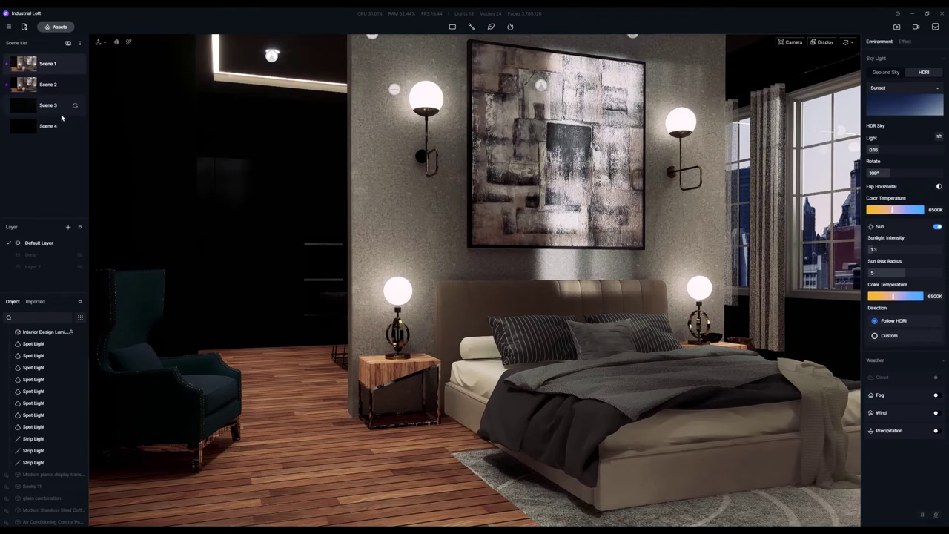
- Reframe Scene 2 on the bedside table, the passage to the kitchen and the curtained window, and update the saved scene
left_click(26, 106)
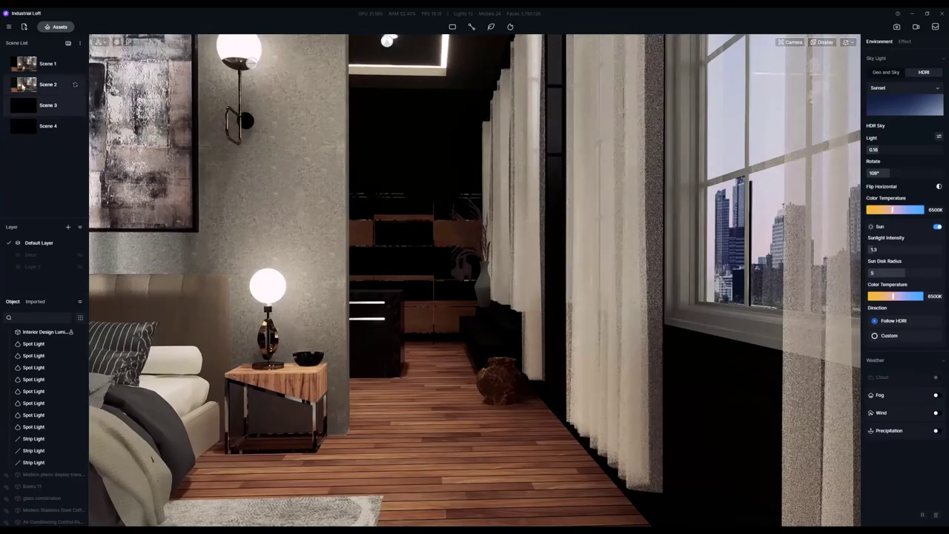
left_click(23, 86)
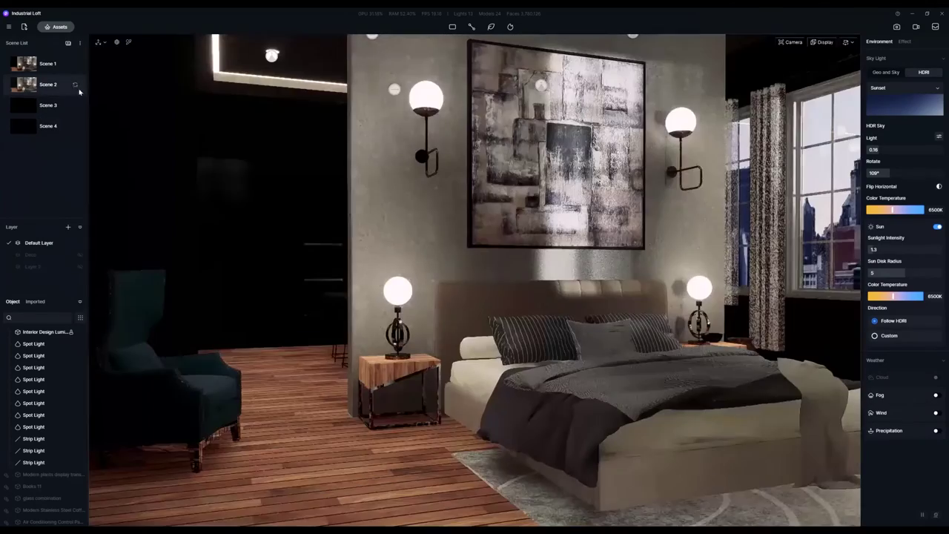
key("d")
key("w")
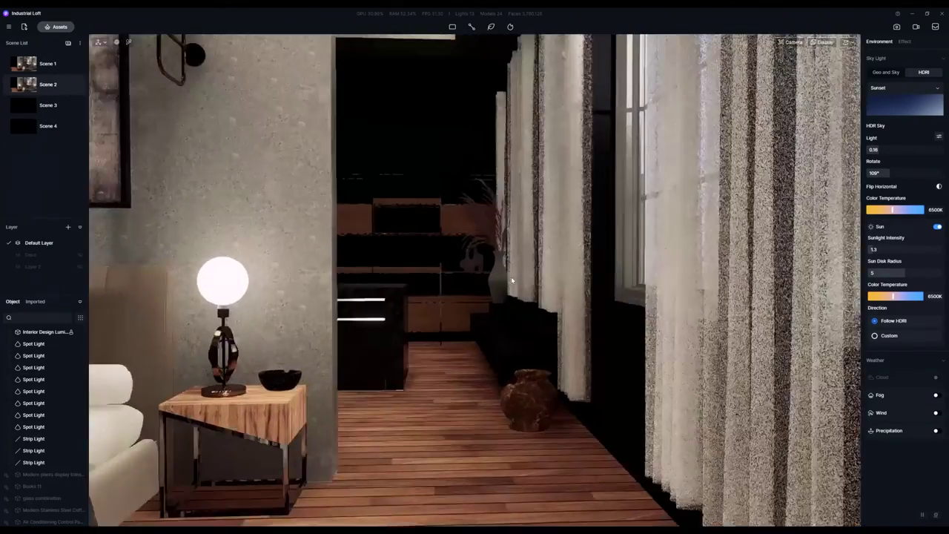
key("a")
key("s")
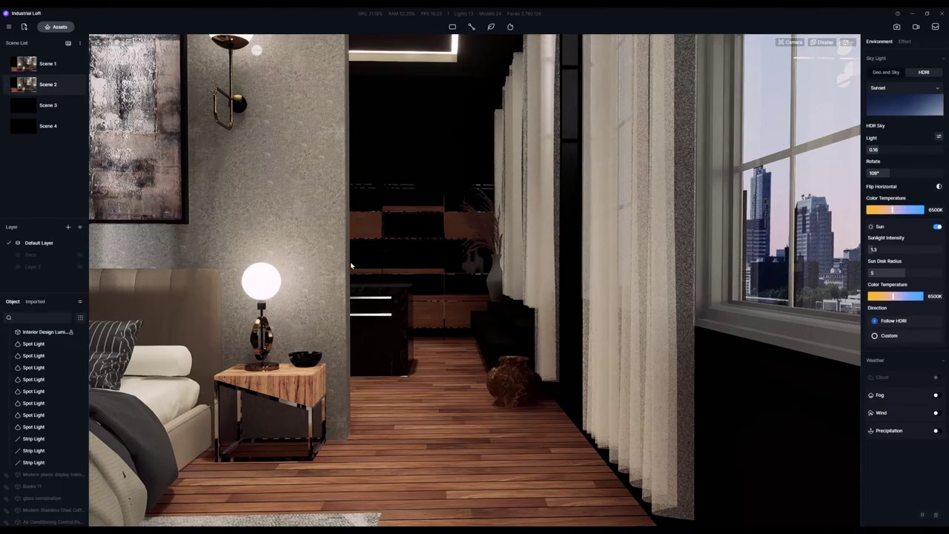
- Update Scene 3 with the kitchen and window view, and Scene 4 with the island and TV wall view
left_click(47, 106)
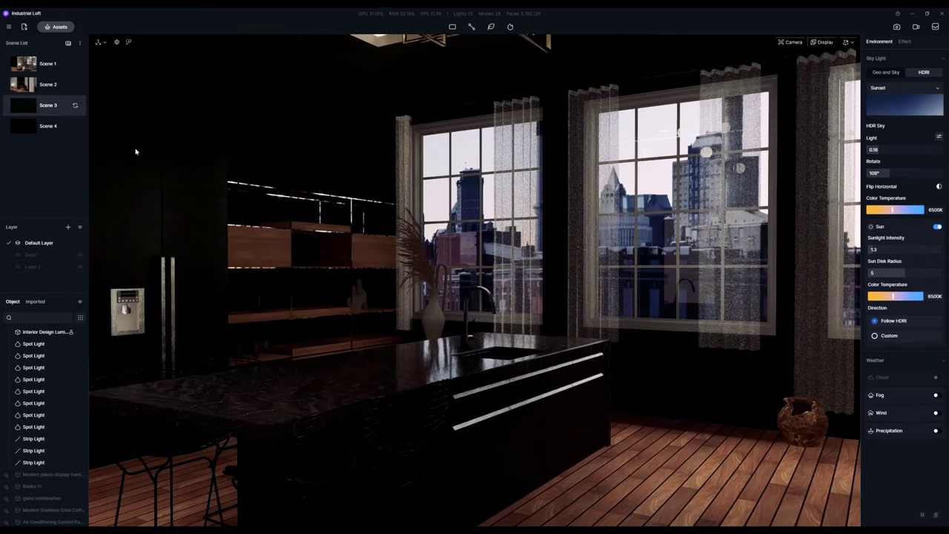
right_click_drag(470, 376, 476, 350)
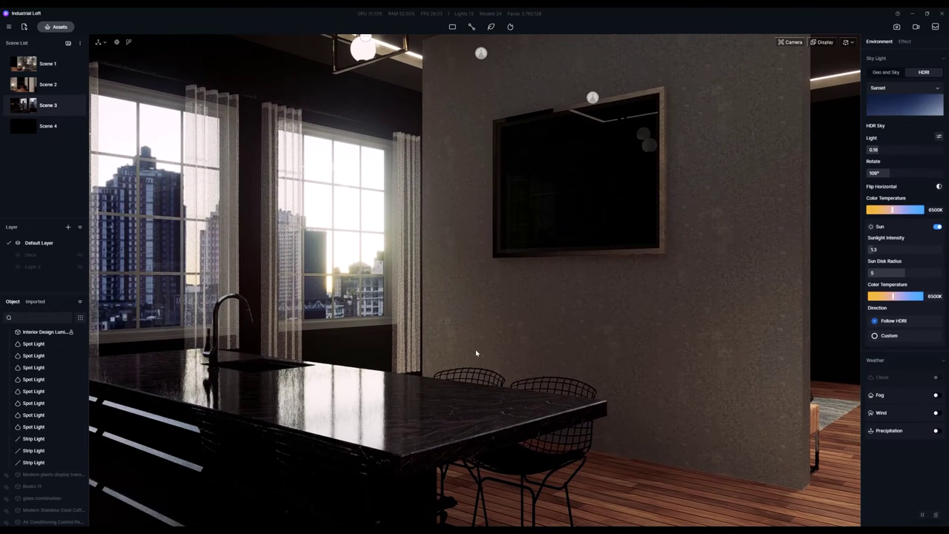
left_click(75, 126)
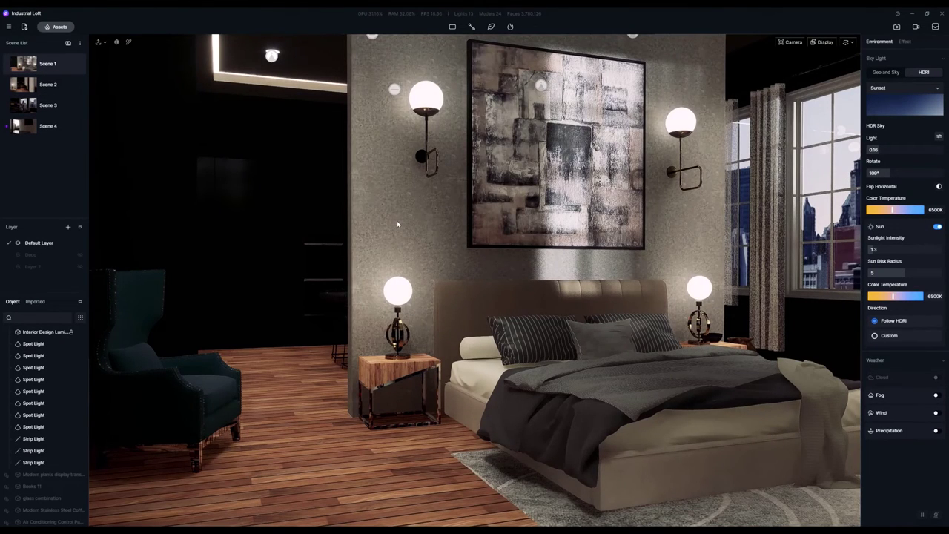
- Examine the White Gauze Curtain material and the curtains along the bedroom windows, and return to the Scene 1 view
right_click_drag(398, 223, 684, 251)
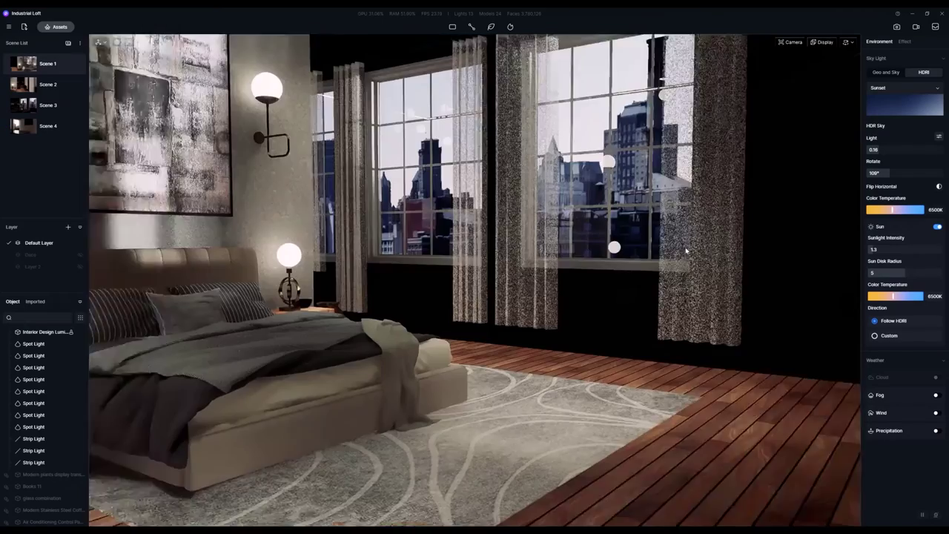
scroll(641, 255, "up", 4)
scroll(665, 282, "up", 3)
left_click(665, 282)
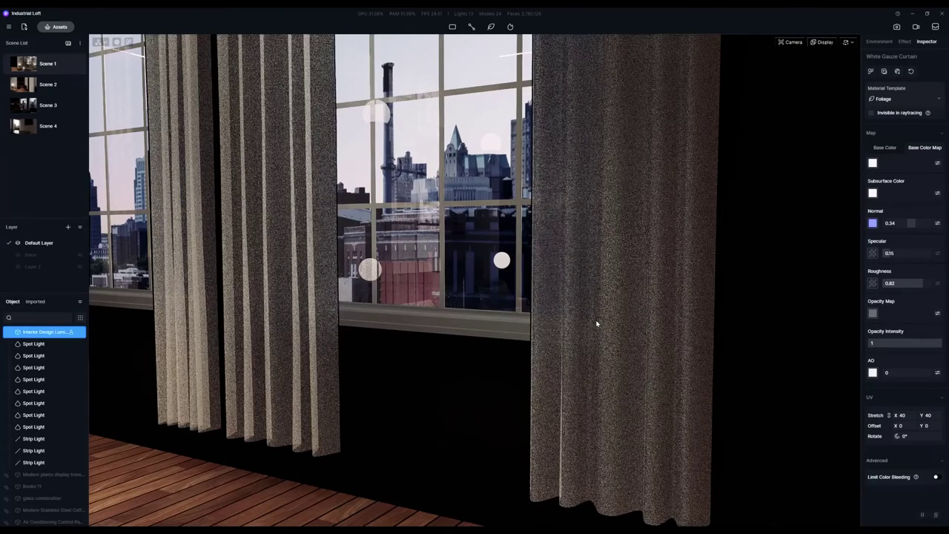
right_click_drag(596, 323, 637, 341)
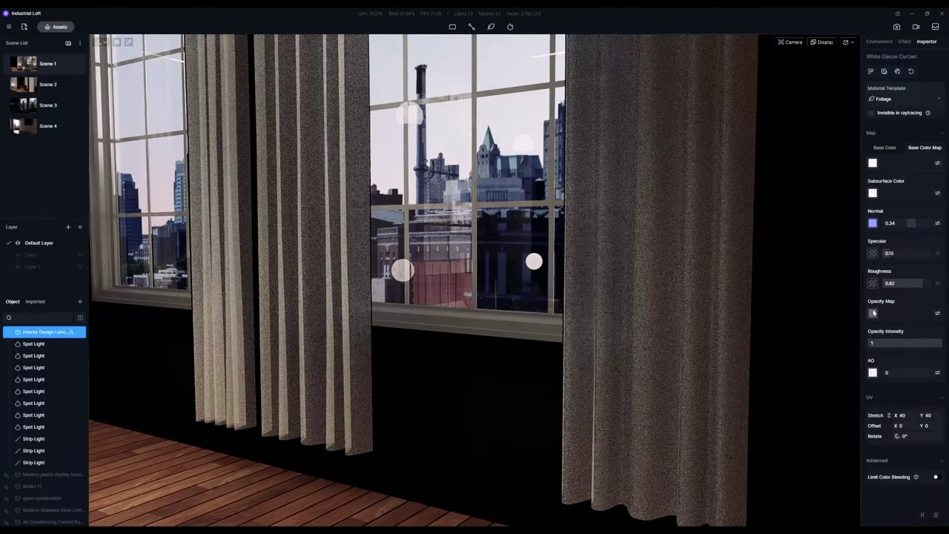
right_click_drag(634, 349, 542, 305)
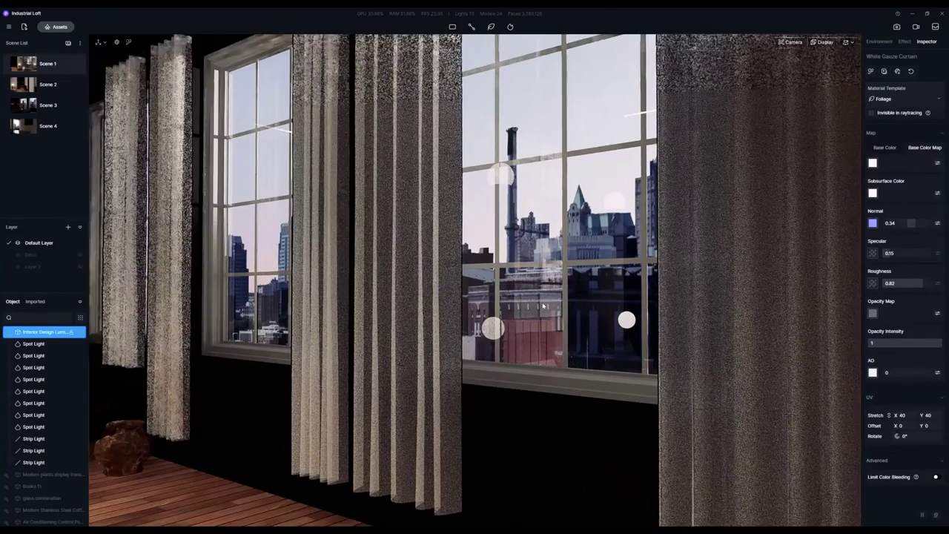
middle_click_drag(542, 304, 550, 308)
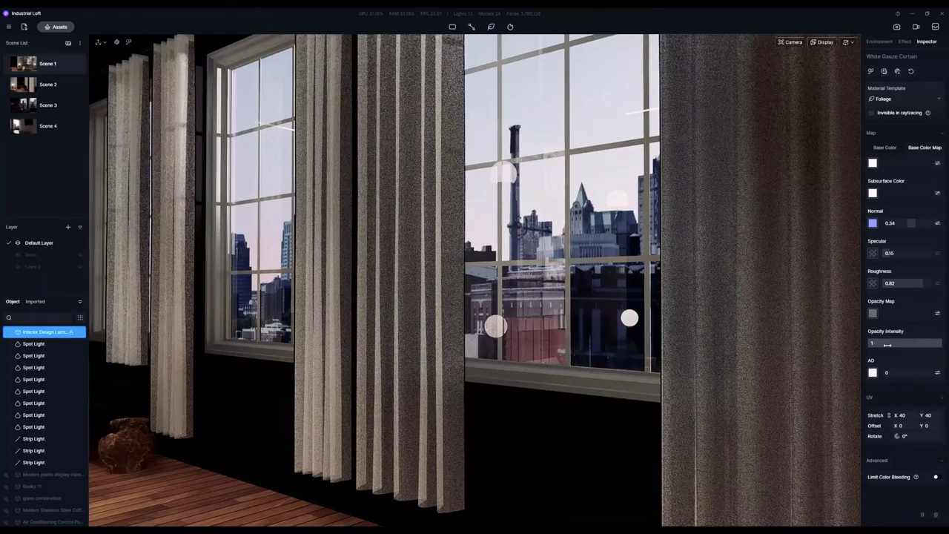
right_click_drag(487, 349, 410, 361)
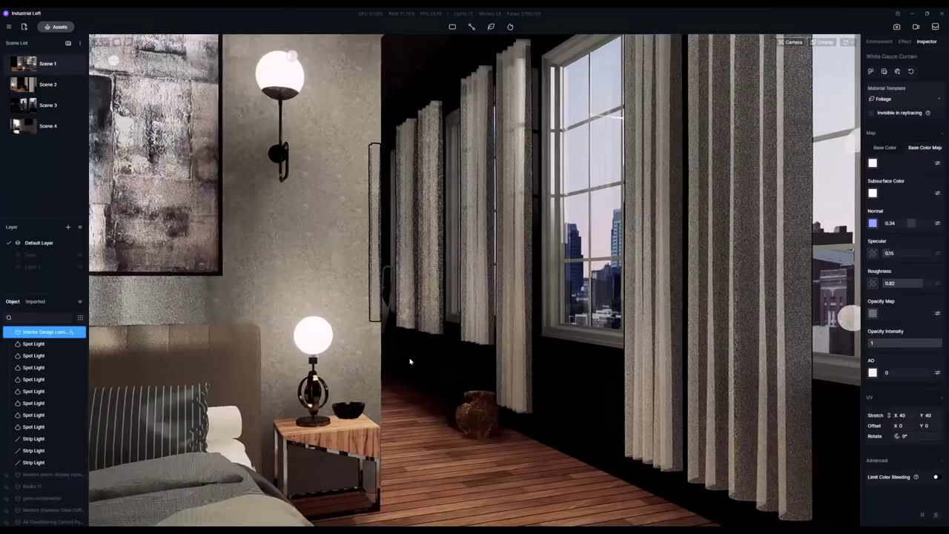
scroll(411, 360, "down", 2)
scroll(425, 356, "up", 1)
key("a")
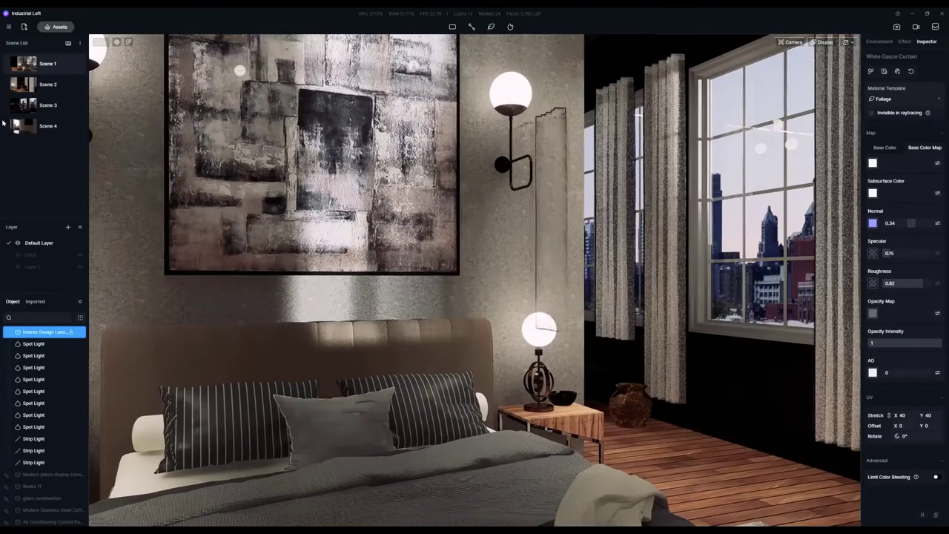
left_click(23, 64)
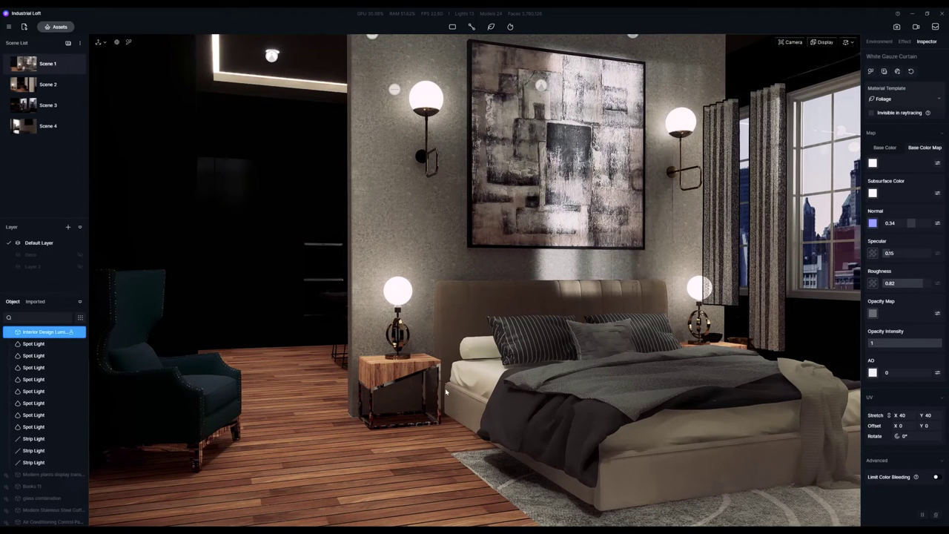
- Pick the armchair leg's Black metal material, examine its reflections and those on the bedside table frame, and return to Scene 1
key("i")
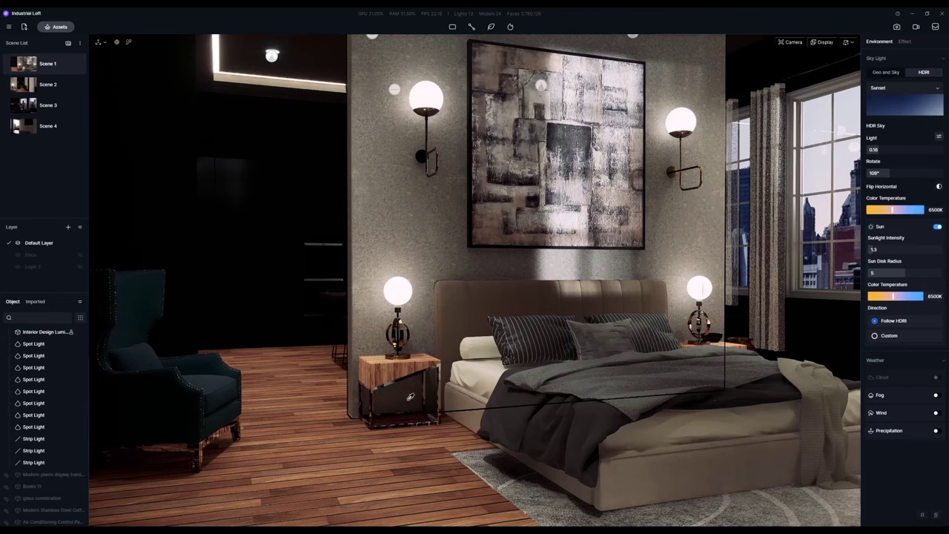
right_click_drag(420, 392, 413, 418)
scroll(413, 418, "up", 8)
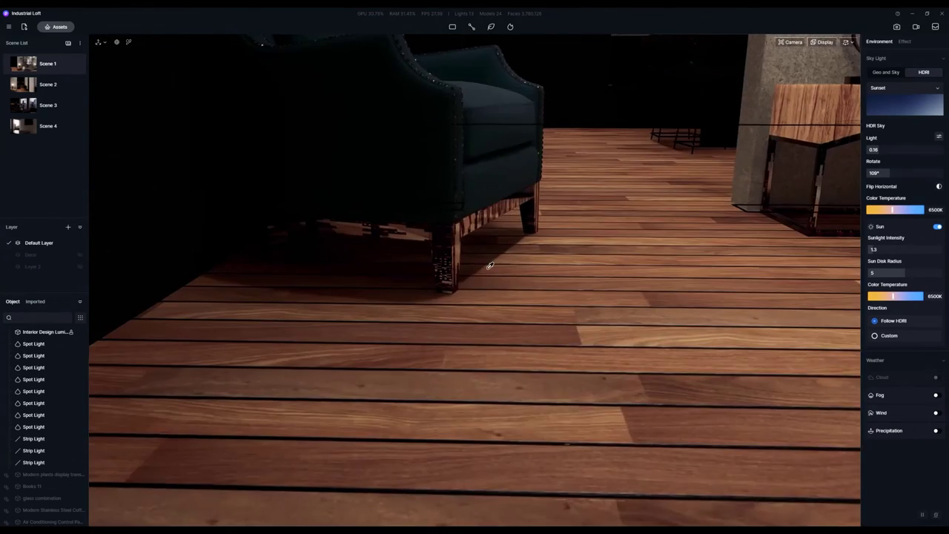
scroll(417, 252, "down", 3)
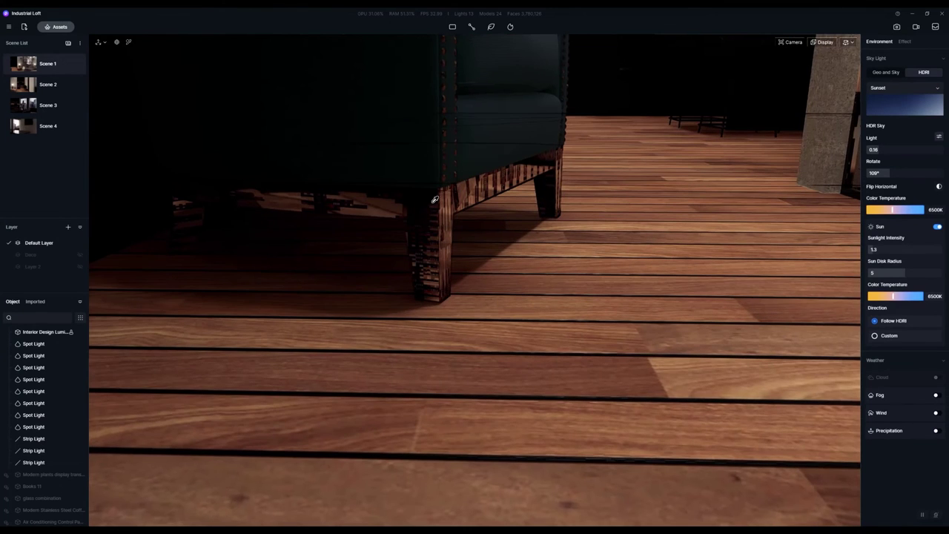
left_click(436, 199)
right_click_drag(436, 200, 675, 170)
key("s")
key("d")
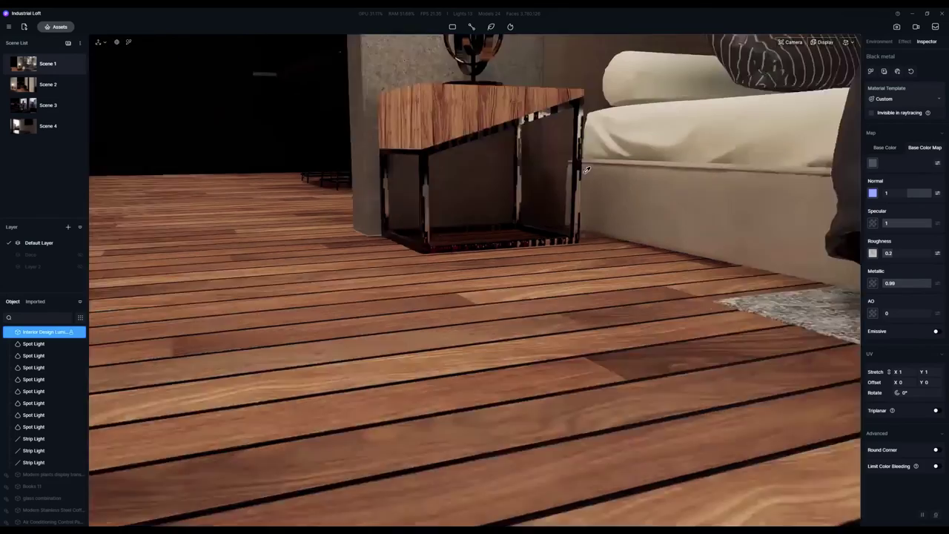
key("e")
scroll(591, 170, "down", 3)
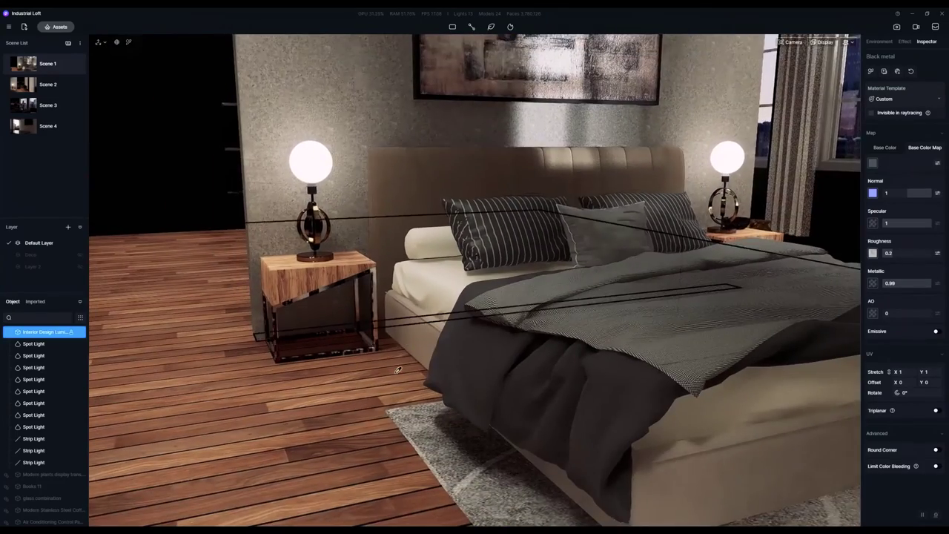
left_click(49, 69)
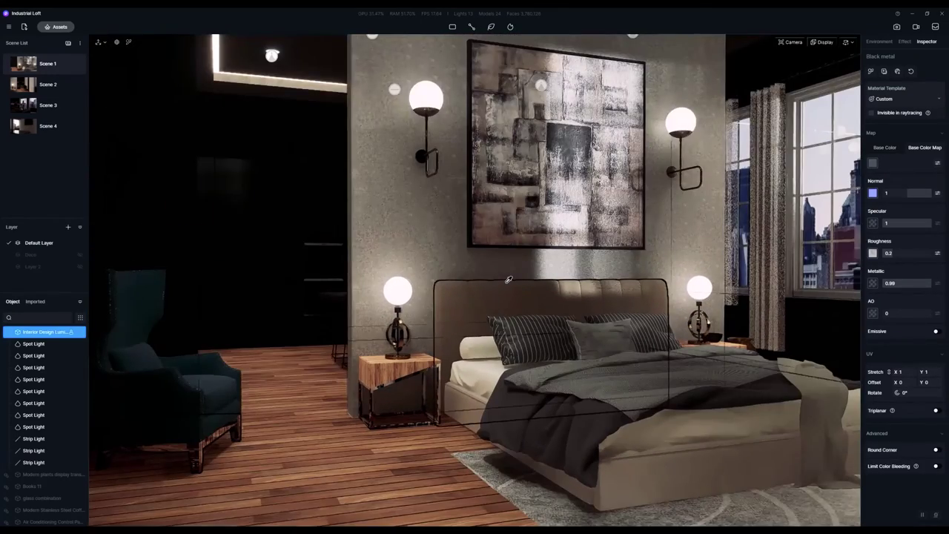
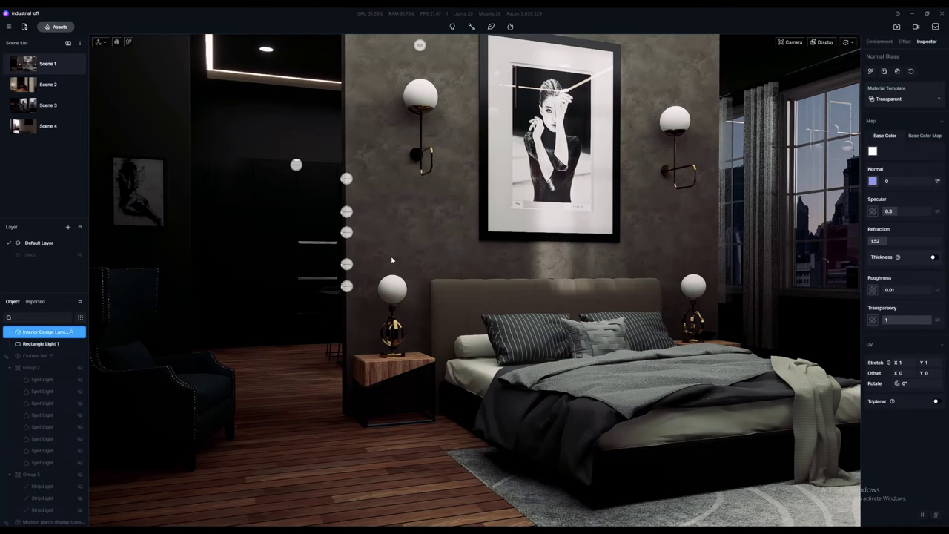
- Review the HDRI environment settings, including the separate skylight and background intensities
mouse_move(412, 248)
right_mouse_down()
mouse_move(428, 238)
mouse_move(430, 251)
right_mouse_up()
left_click(879, 41)
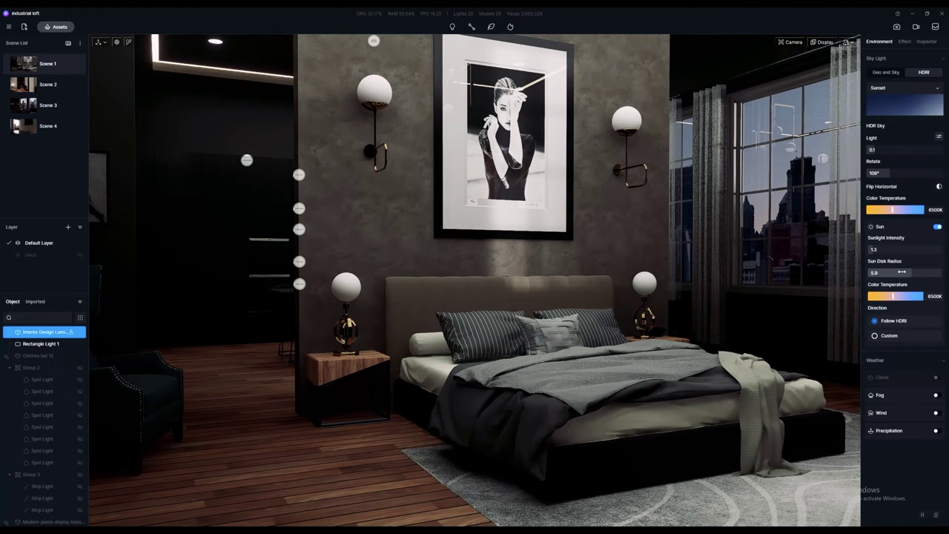
left_click(939, 137)
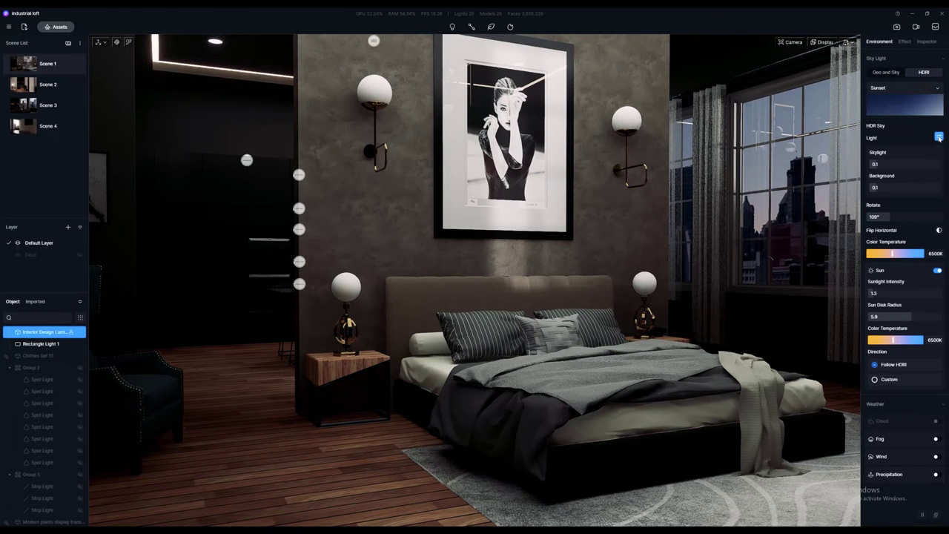
left_click(939, 137)
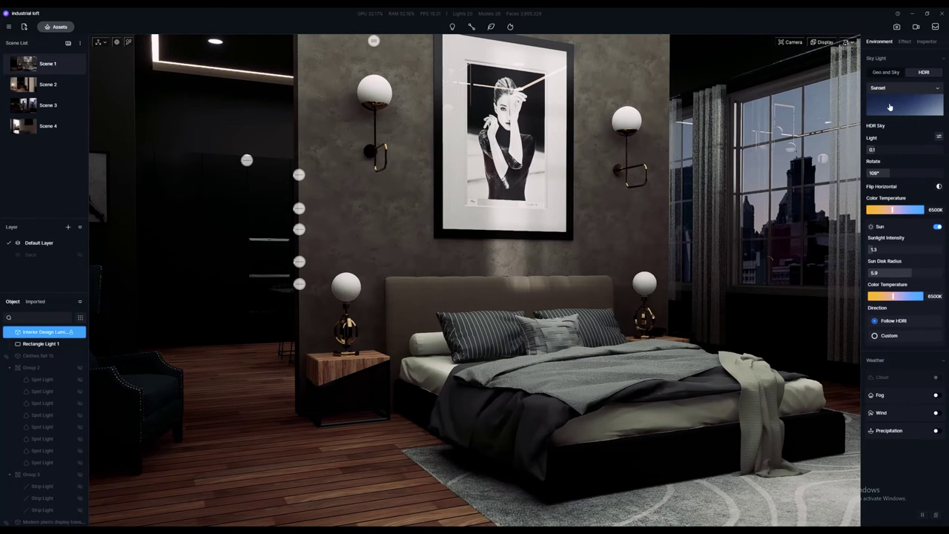
- Examine the Yellow bump wall paint material on the wall behind the bed, and the chandelier and ceiling lighting above
left_click(401, 228)
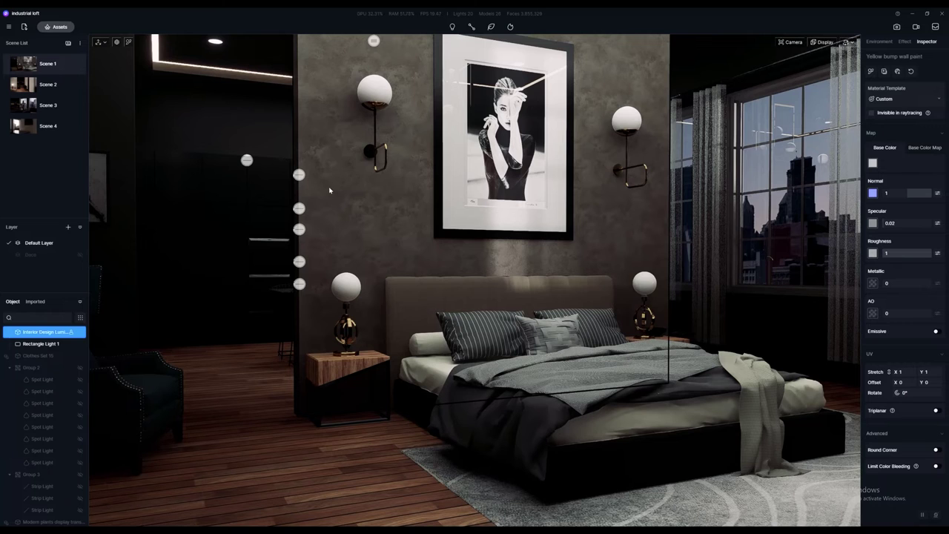
key("Escape")
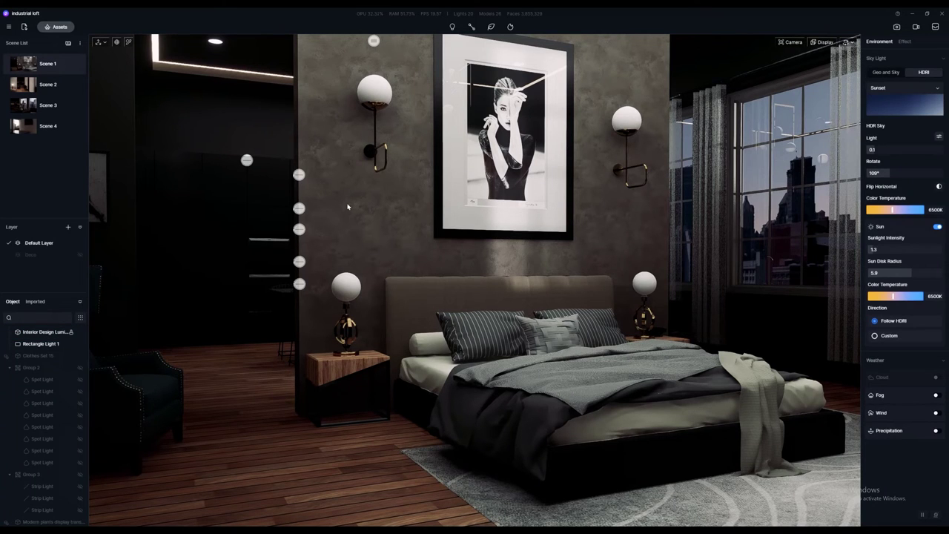
left_click(384, 222)
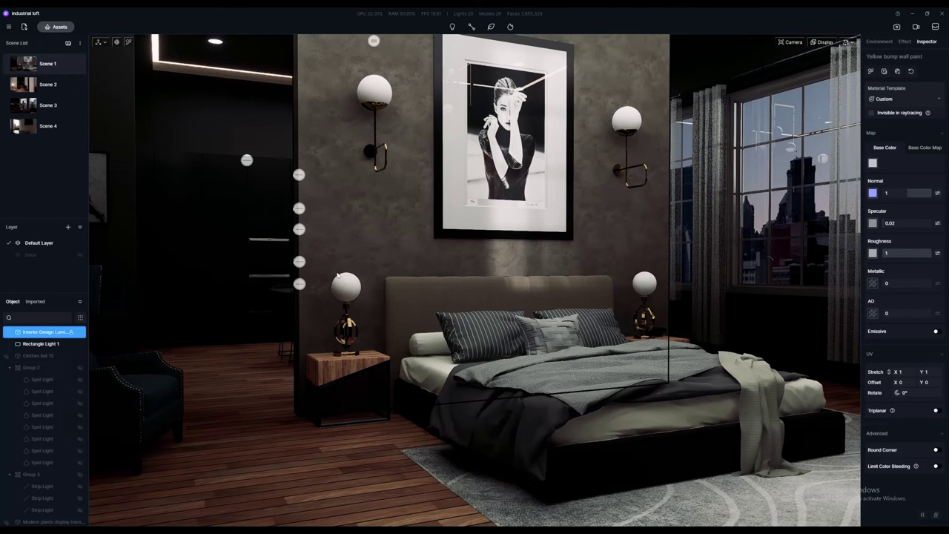
right_click_drag(394, 262, 445, 36)
right_click_drag(506, 138, 710, 129)
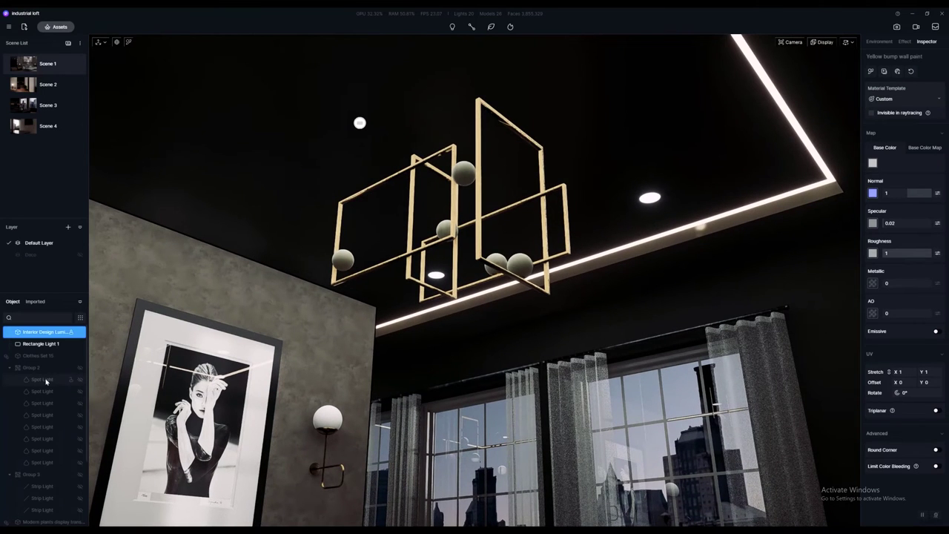
right_click_drag(300, 336, 110, 508)
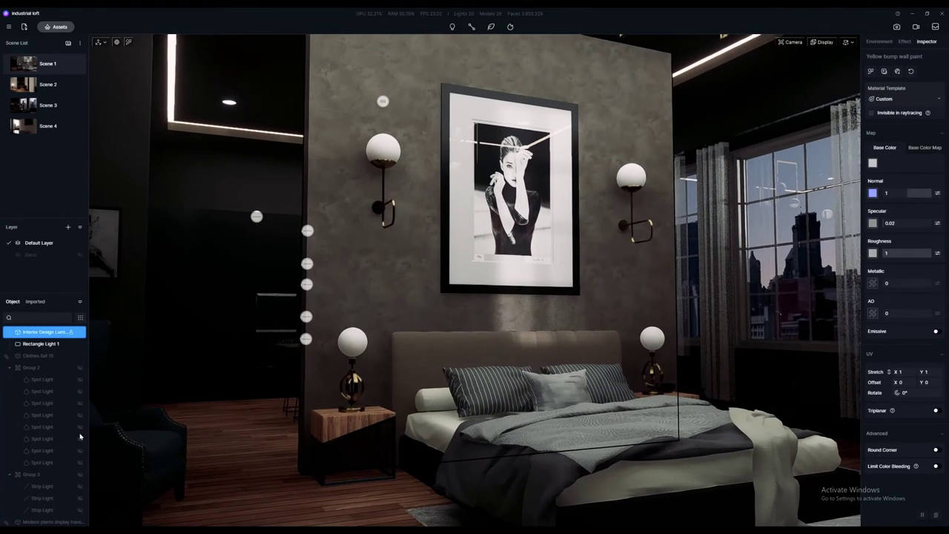
- Review the spot light settings of Group 2 and the ceiling rectangle lights of Group 4
left_click(40, 370)
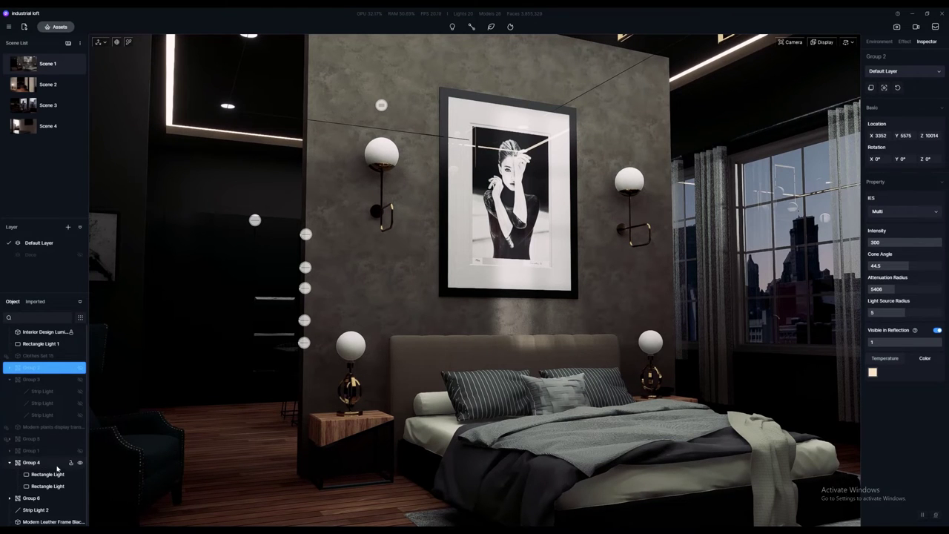
double_click(30, 463)
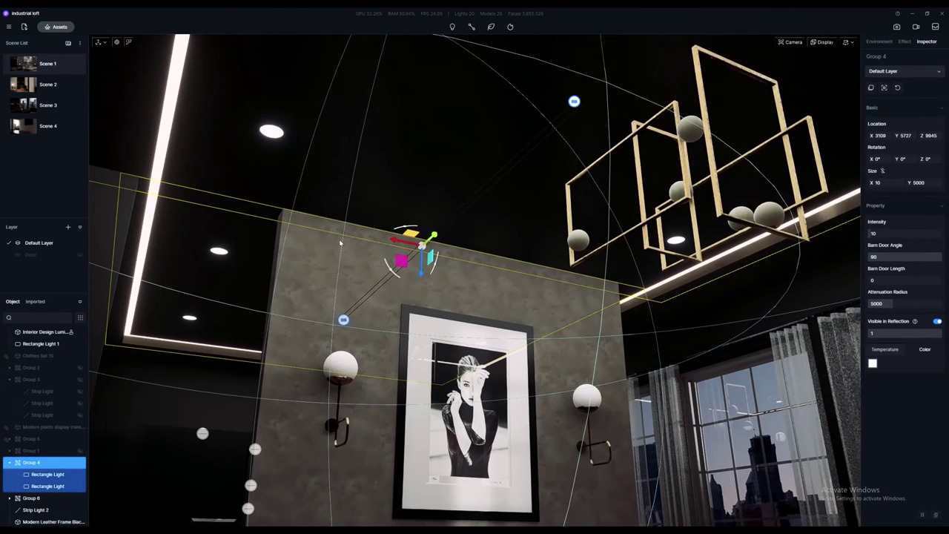
right_click_drag(530, 245, 748, 190)
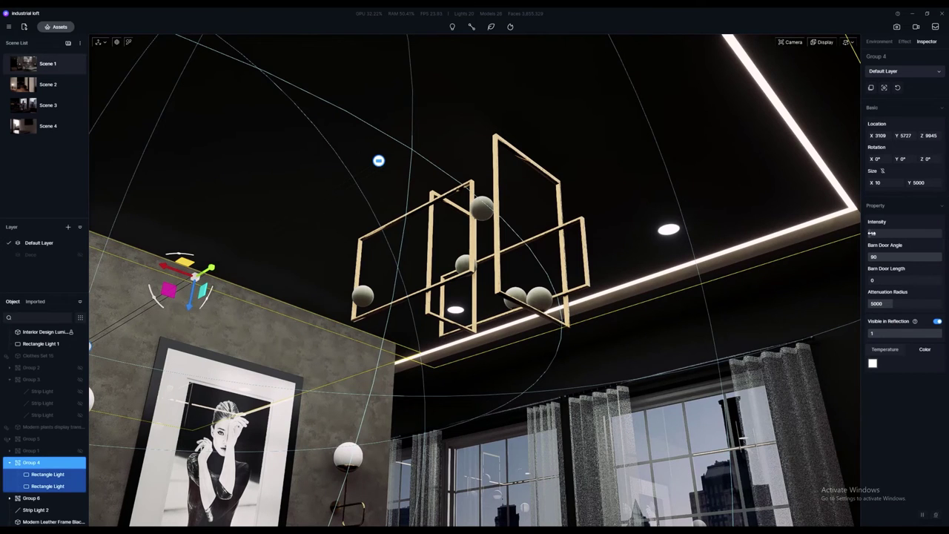
right_click_drag(561, 341, 369, 143)
right_click_drag(421, 258, 331, 378)
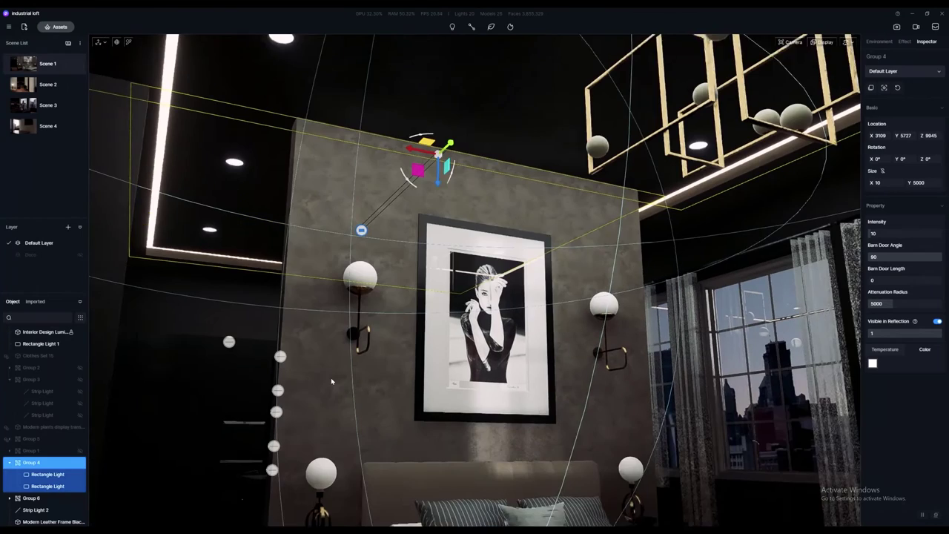
- Select the Group 6 rectangle lights and examine them and their settings in the dark recess of the kitchen cabinets beside the fridge
left_click(42, 502)
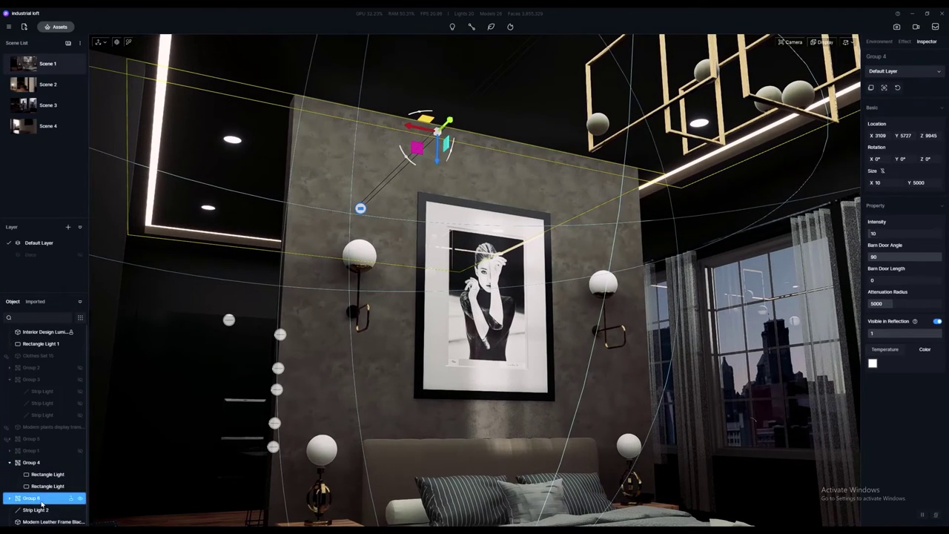
right_click_drag(358, 383, 323, 403)
scroll(324, 404, "up", 10)
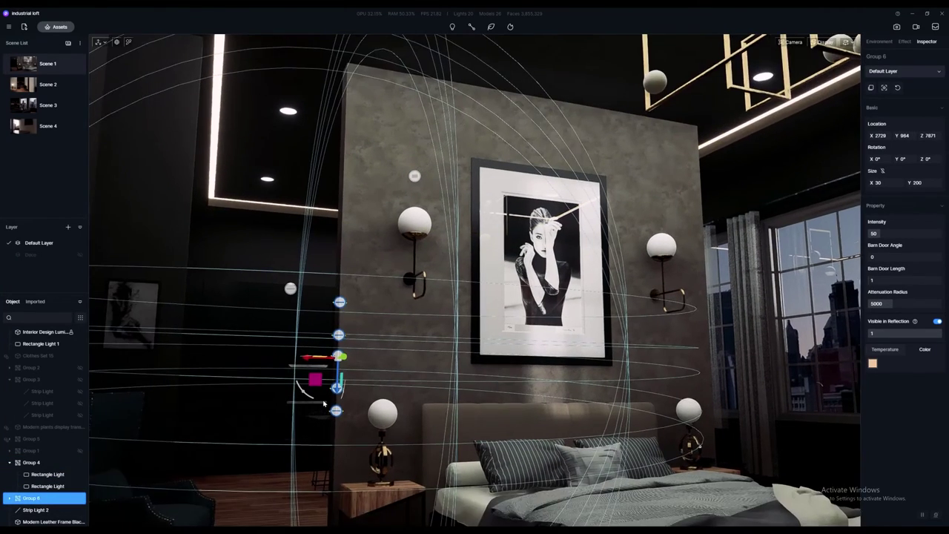
key("q")
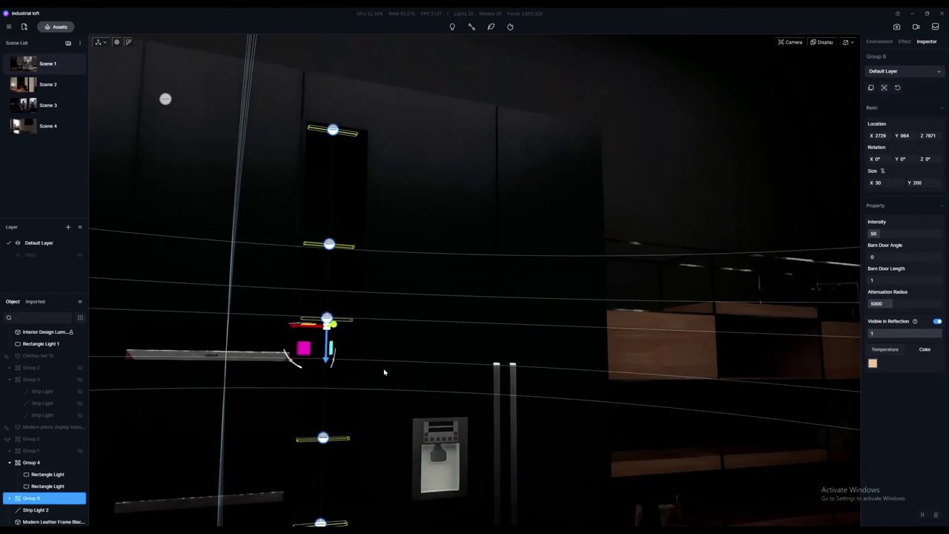
key("w")
key("a")
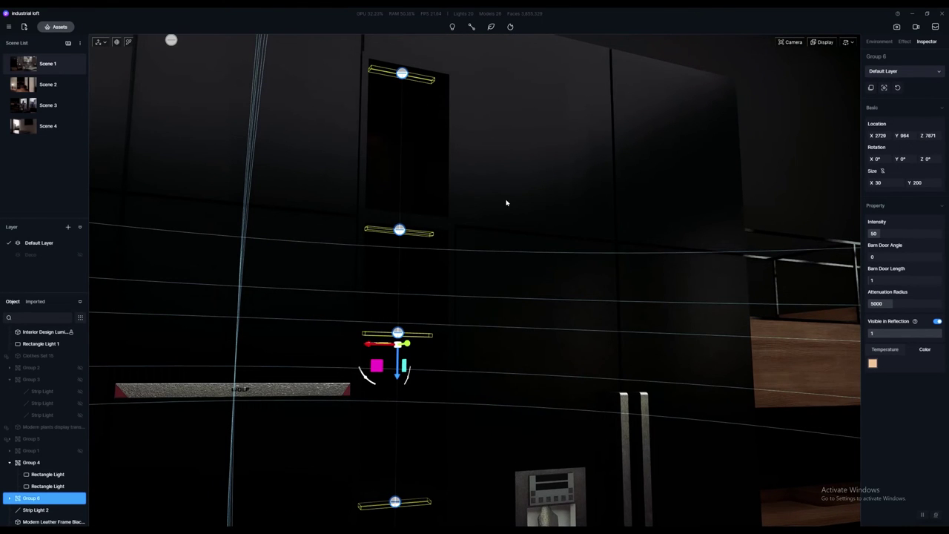
right_click_drag(559, 218, 525, 216)
key("s")
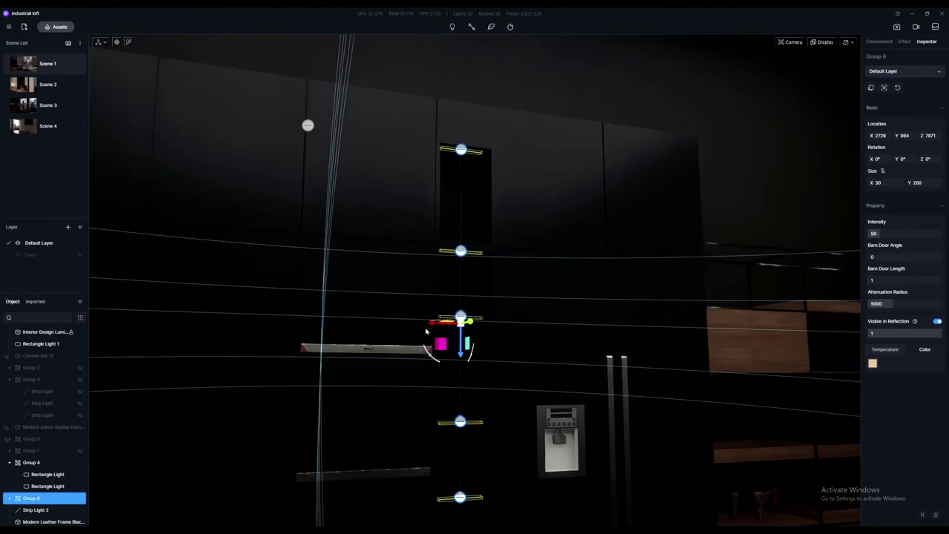
scroll(493, 310, "up", 3)
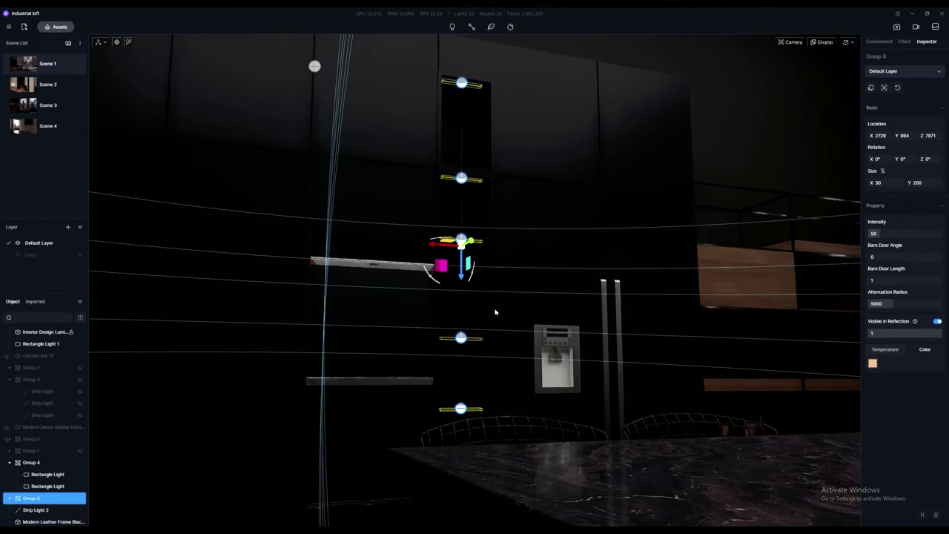
key("e")
key("q")
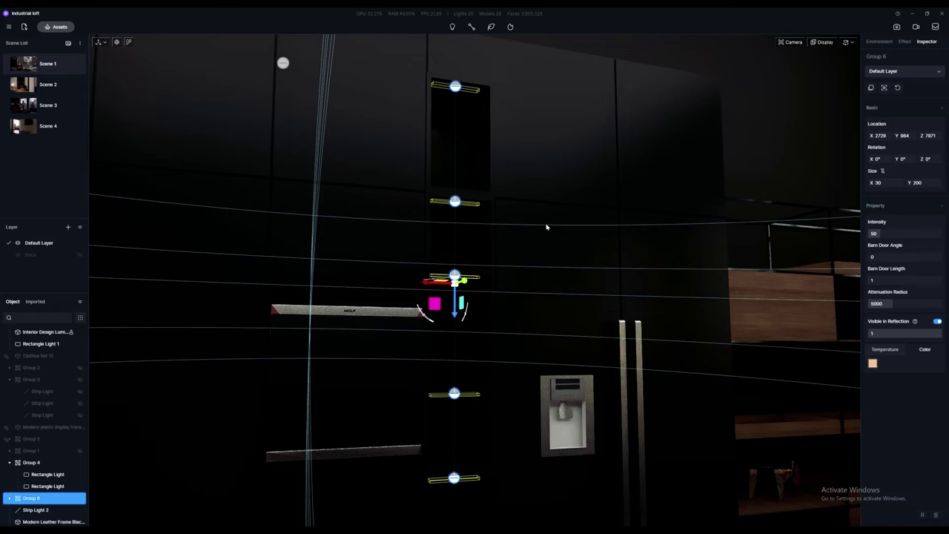
- Set the Group 6 light intensity to 90 and return to Scene 1
left_click_drag(877, 233, 894, 233)
left_click(894, 233)
type("9")
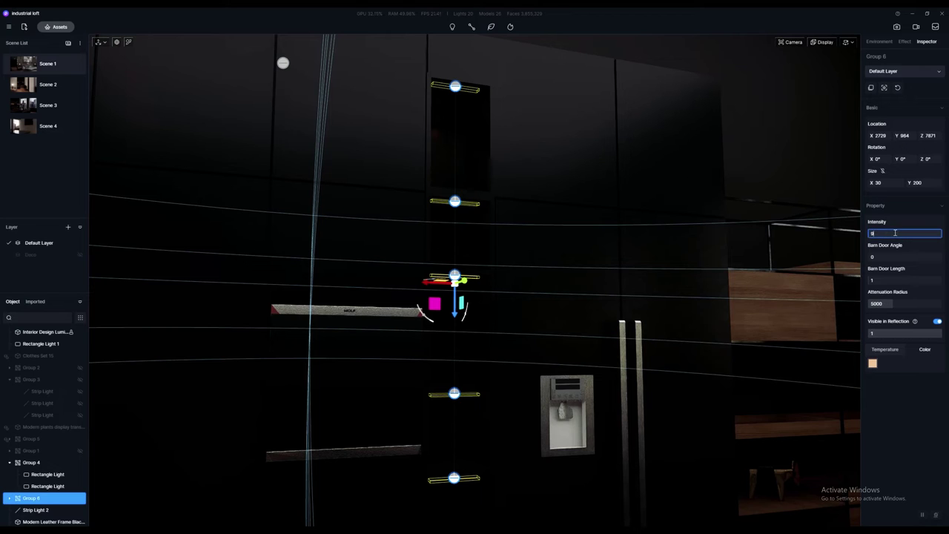
type("0")
key("Return")
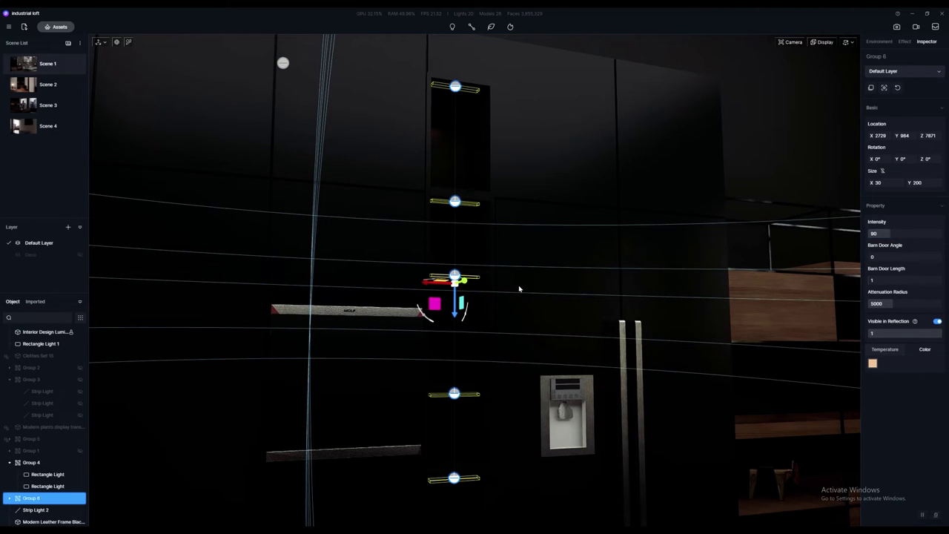
right_click_drag(519, 289, 522, 335)
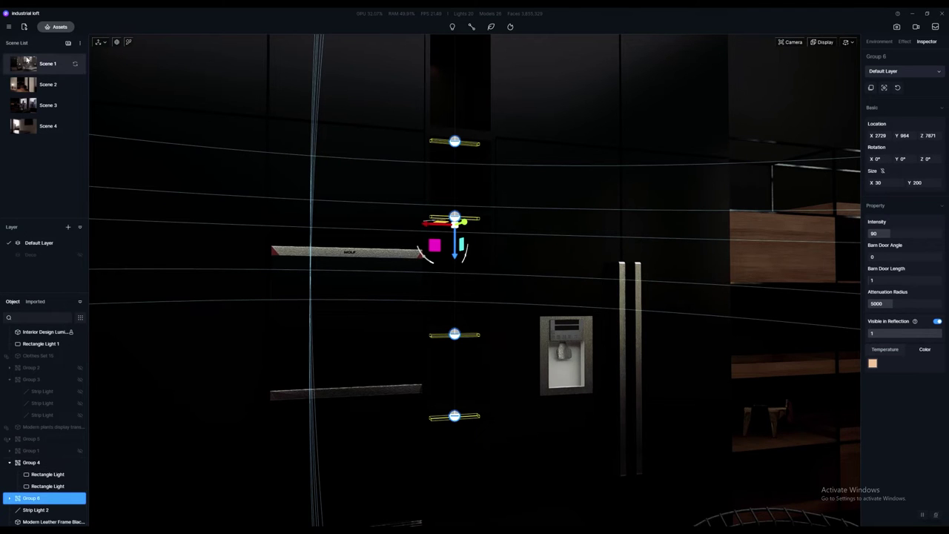
left_click(26, 61)
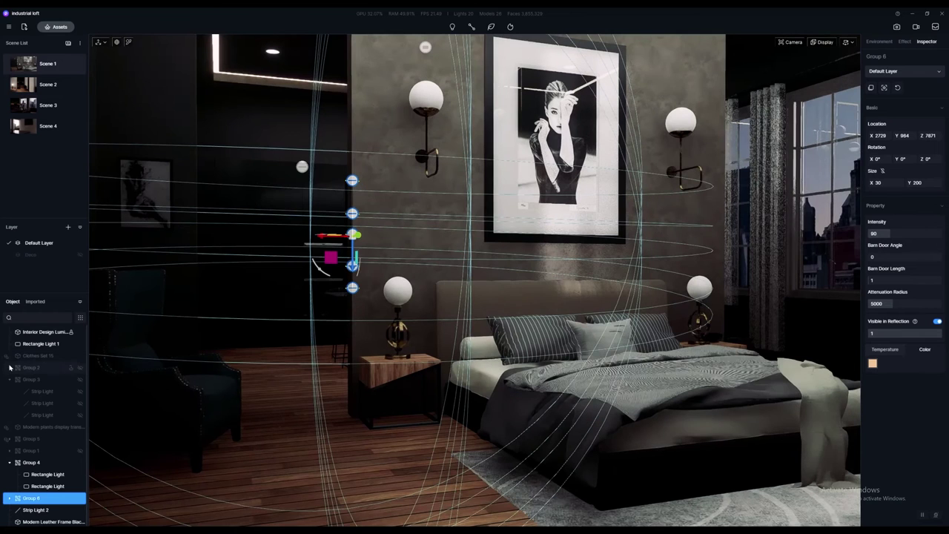
- Unhide the Group 3 strip lights and the Group 1 decor objects
left_click(80, 379)
left_click(40, 381)
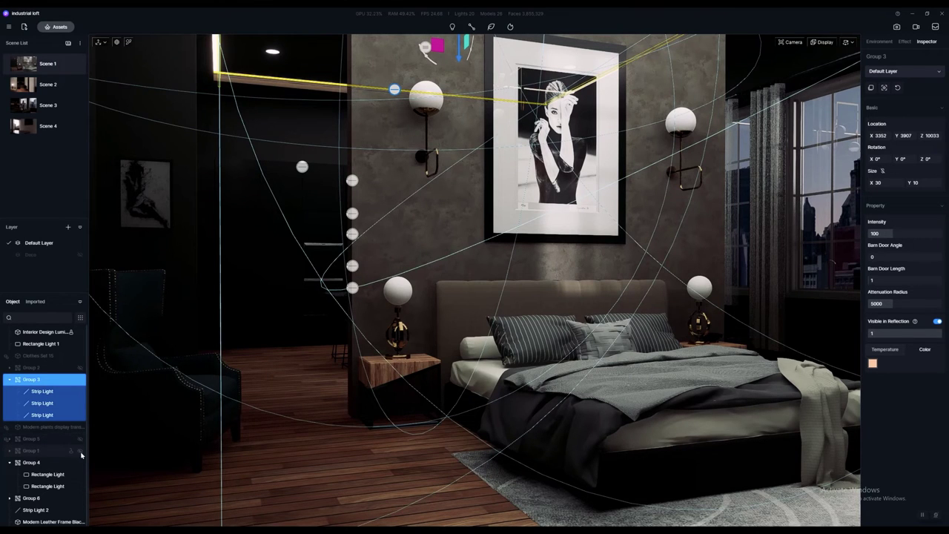
left_click(34, 451)
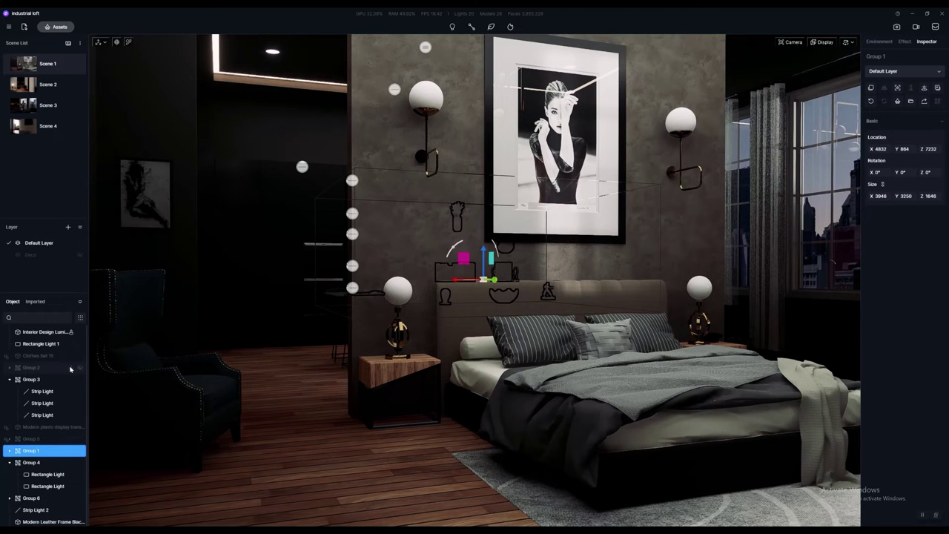
- Filter the object list to lights only and unhide the Group 2 spot lights
left_click(80, 317)
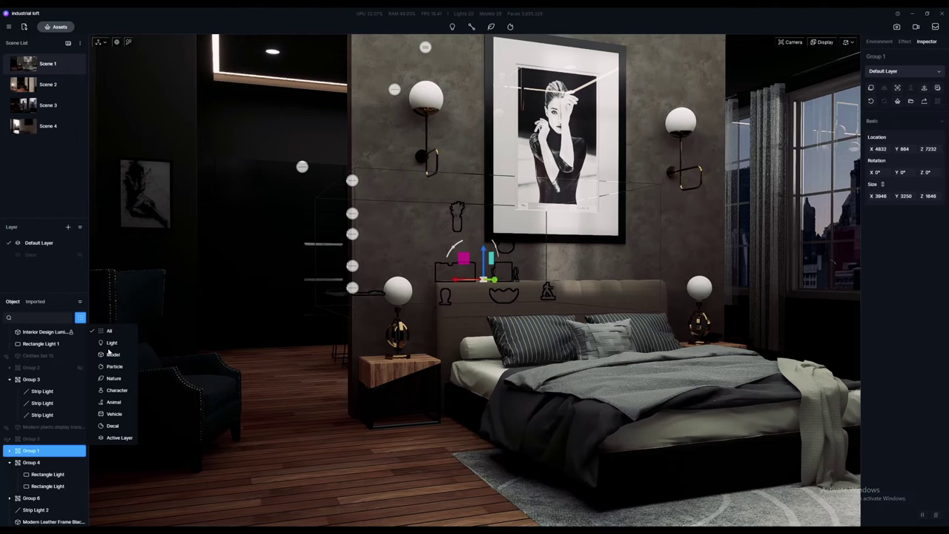
left_click(113, 344)
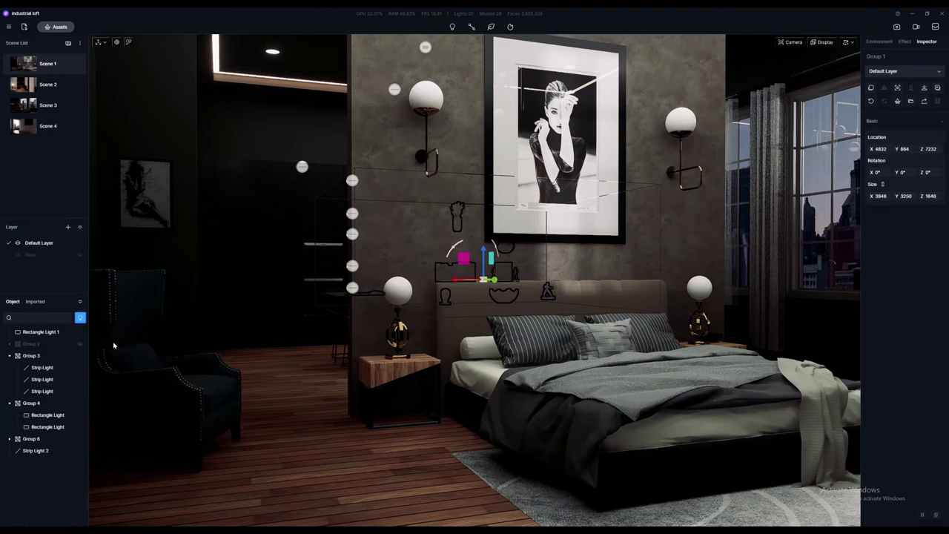
left_click(80, 318)
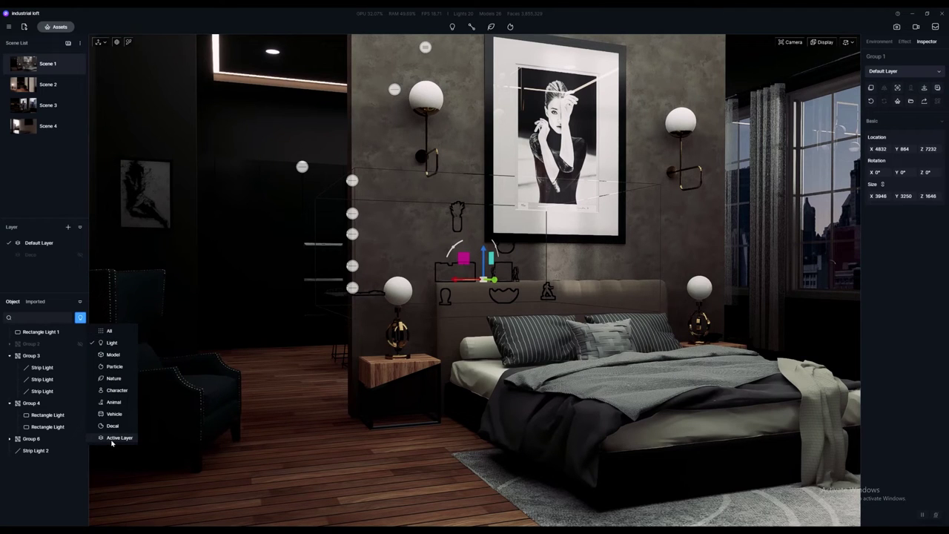
left_click(109, 343)
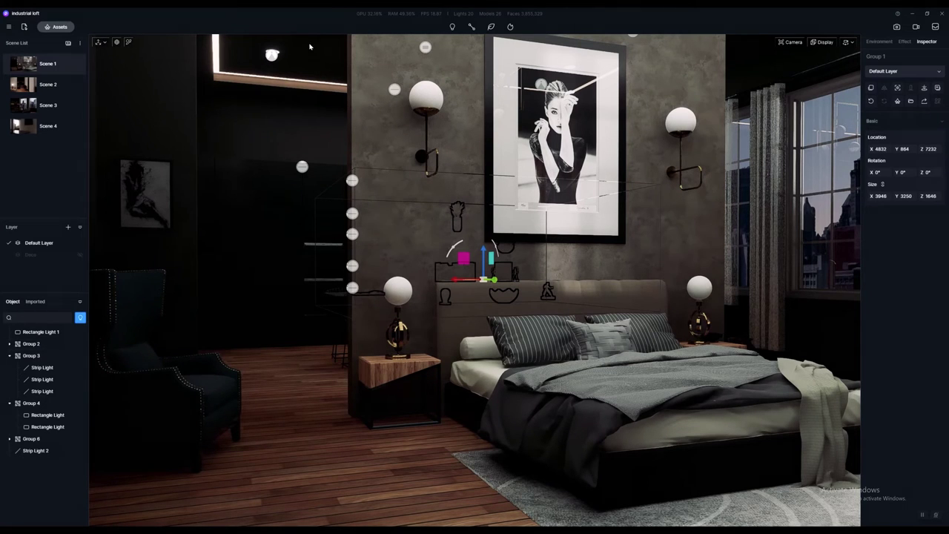
- Select the Group 2 spot lights and change their light color to white
left_click(272, 55)
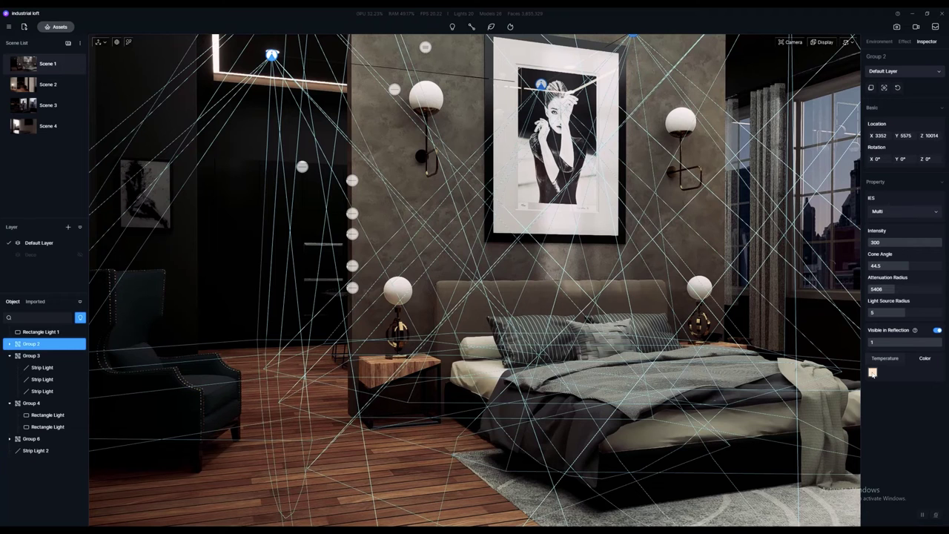
left_click(872, 373)
left_click_drag(894, 338, 866, 310)
left_click(872, 373)
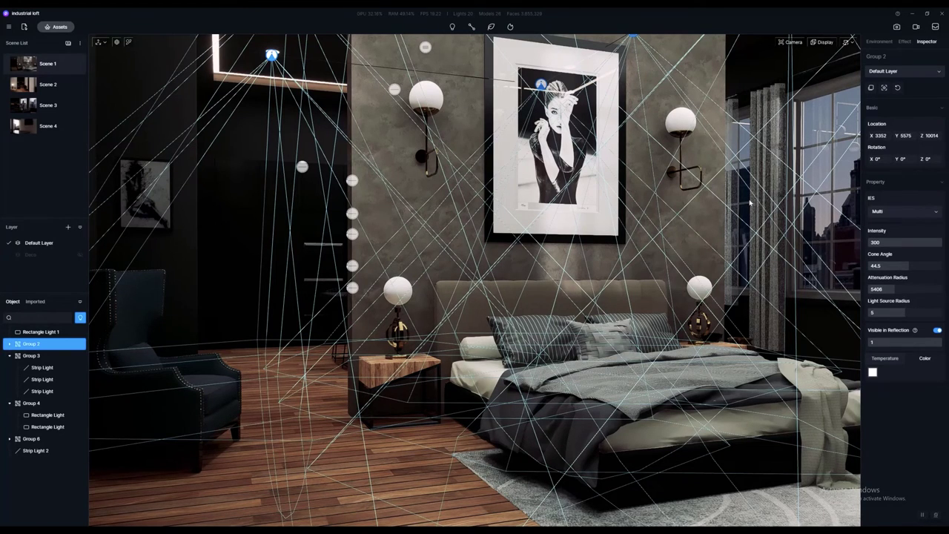
- Examine how the Group 2 spot lights illuminate the bed, windows, armchair and floor, and inspect the dark area beyond the bedroom
right_click_drag(597, 245, 756, 163)
right_click_drag(615, 234, 561, 240)
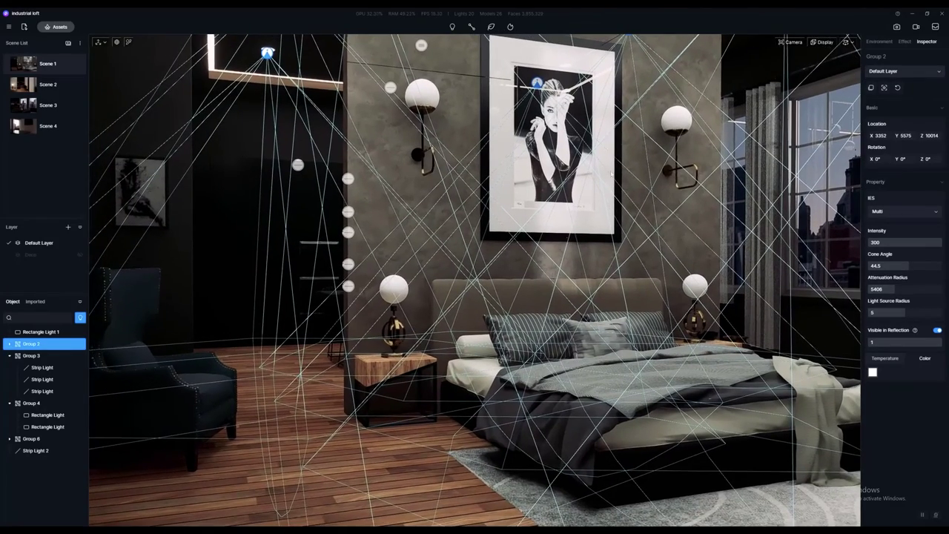
right_click_drag(522, 191, 684, 197)
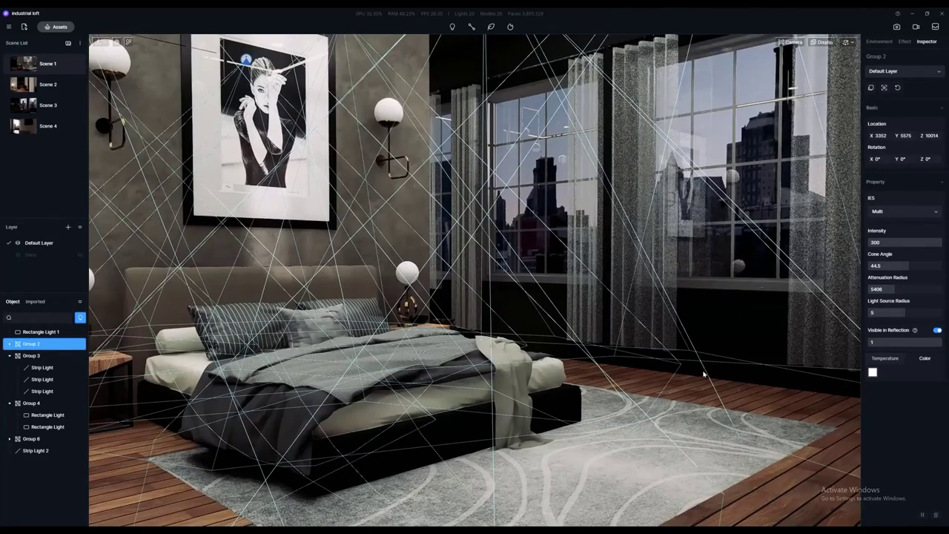
right_click_drag(703, 373, 517, 358)
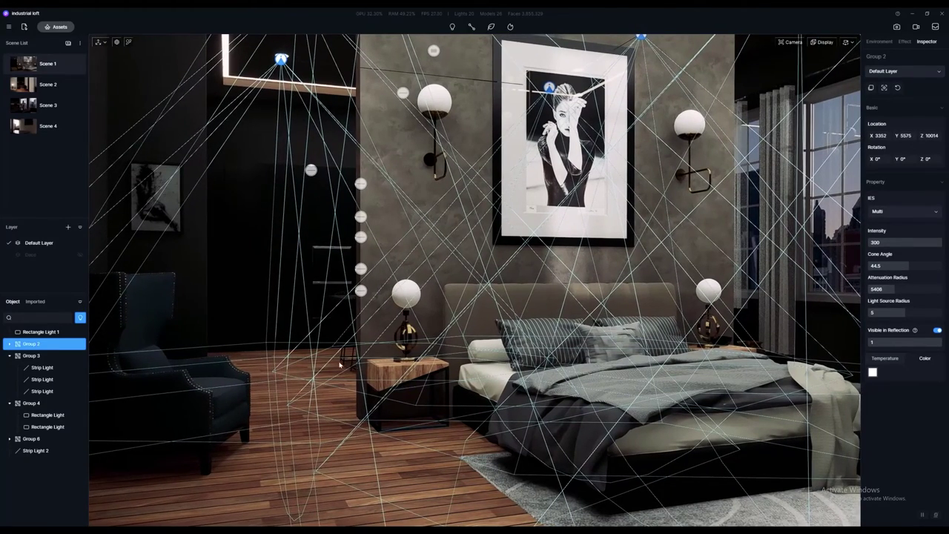
right_click_drag(339, 365, 667, 364)
right_click_drag(445, 345, 805, 341)
key("a")
key("w")
right_click_drag(585, 366, 645, 223)
key("w")
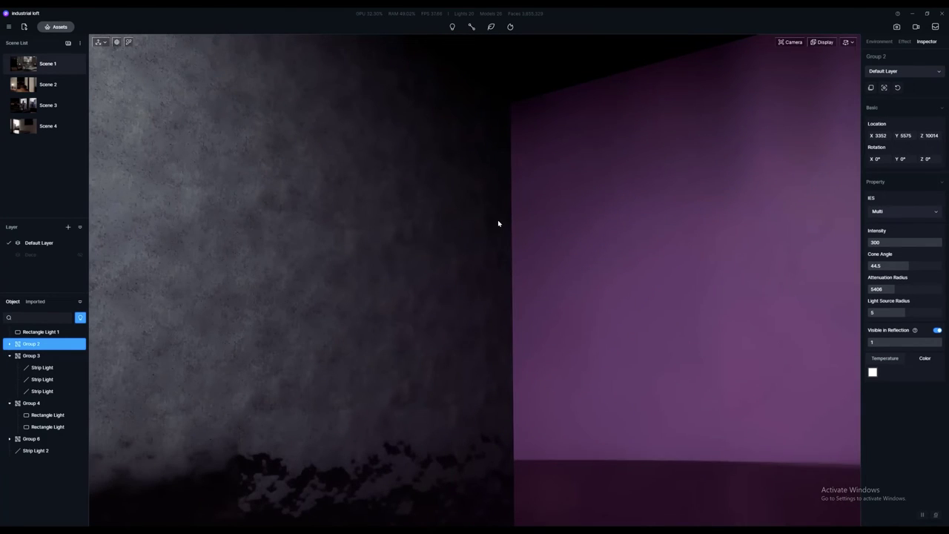
right_click_drag(152, 334, 481, 138)
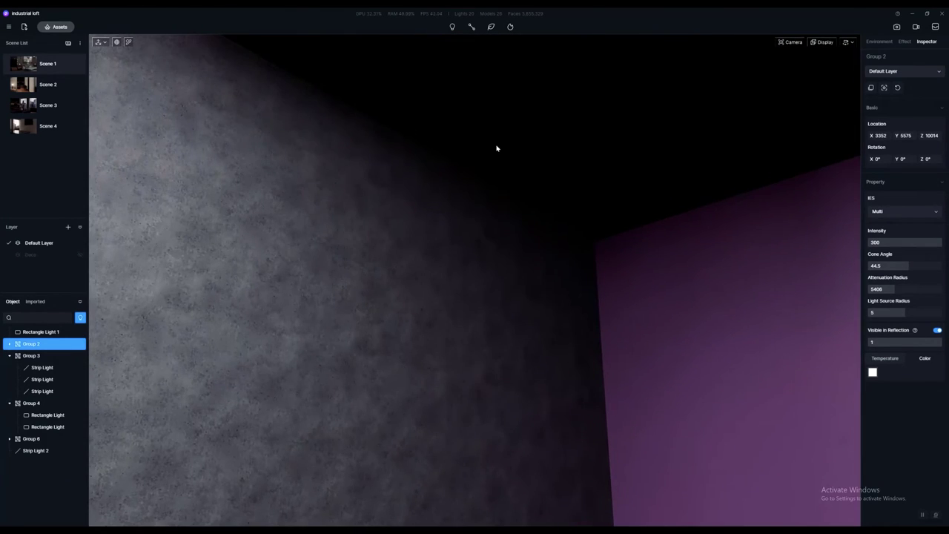
- Deselect Group 2, select Rectangle Light 1 and examine its light around the bathroom vanity and wooden panel
key("Escape")
right_click_drag(541, 284, 400, 379)
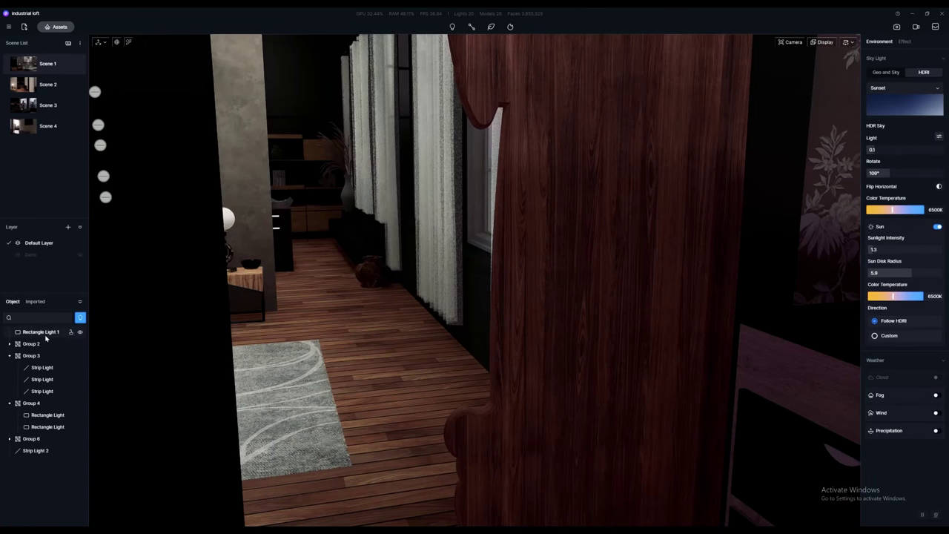
left_click(46, 332)
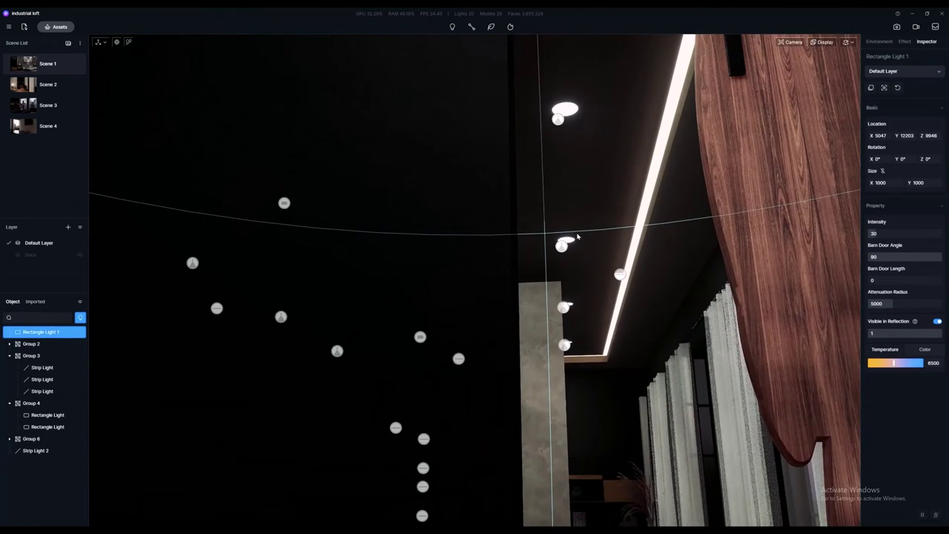
right_click_drag(413, 322, 605, 426)
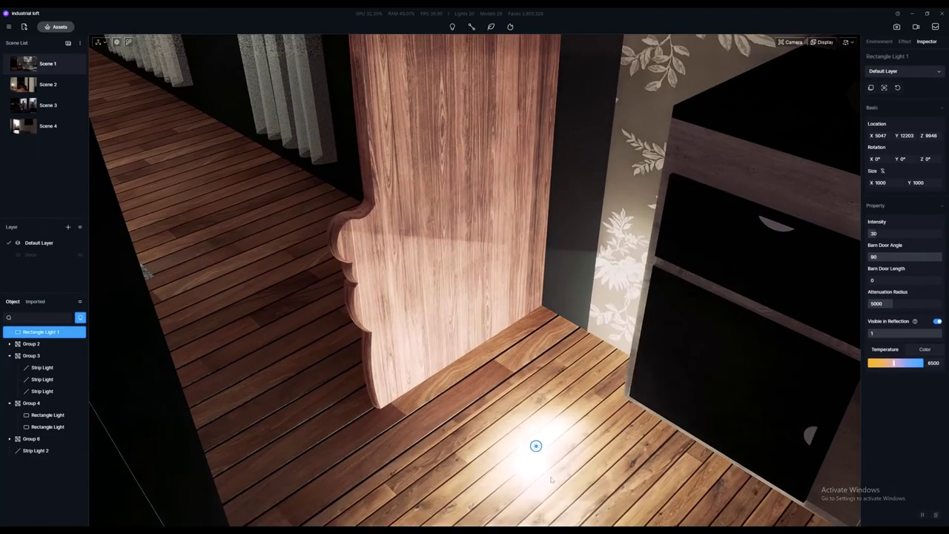
- Place a point light on the floor beside the bathroom vanity, raise it to about Z 7819, and return to Scene 1
left_click(578, 494)
left_click_drag(580, 478, 562, 40)
right_click_drag(595, 159, 582, 135)
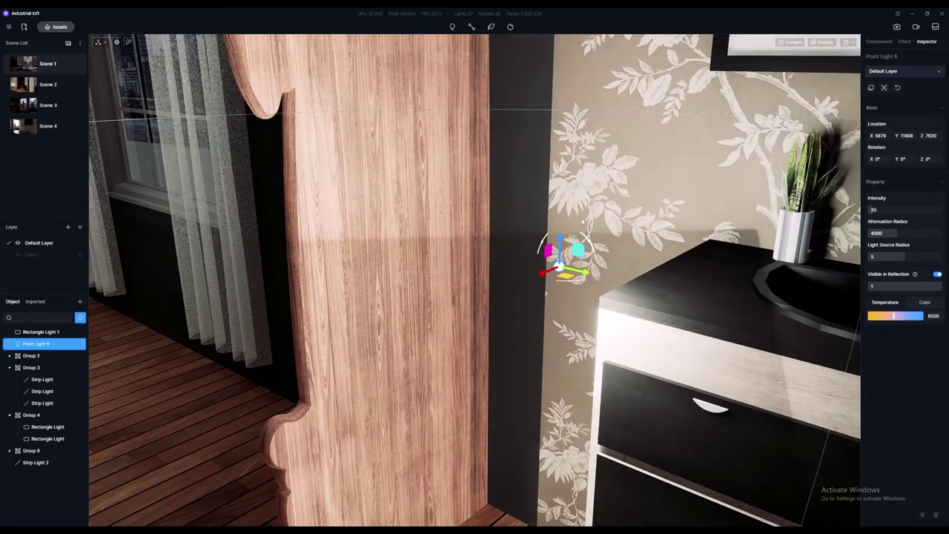
left_click_drag(560, 247, 563, 148)
right_click_drag(385, 296, 215, 265)
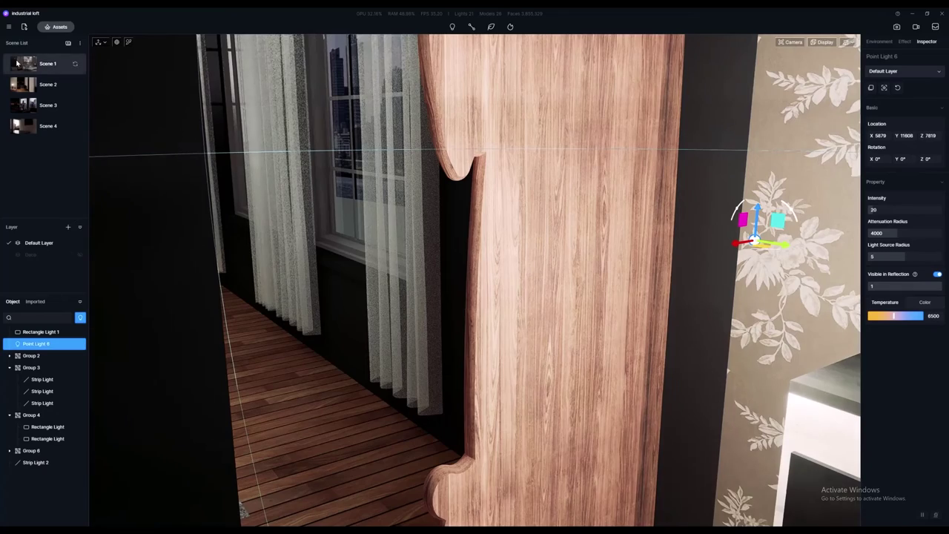
left_click(47, 64)
right_click_drag(472, 351, 295, 335)
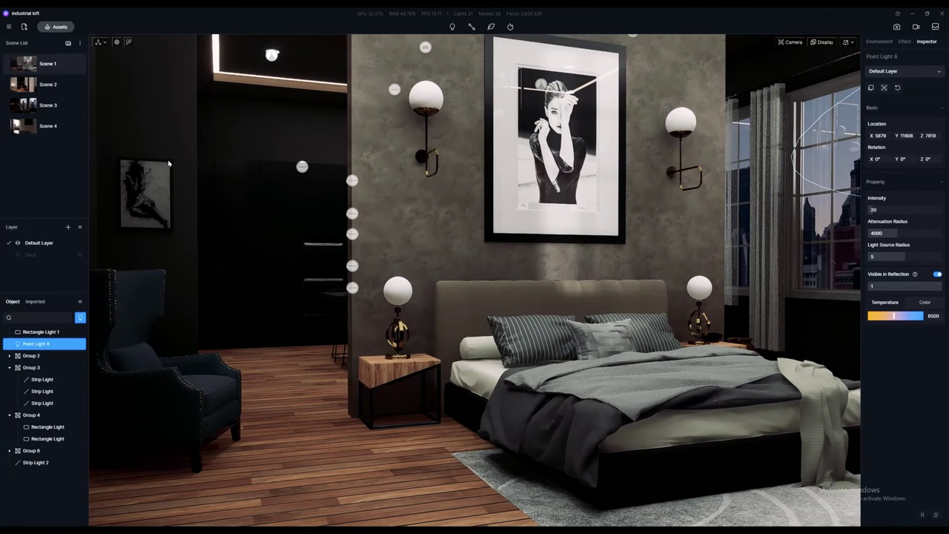
- Pick the lamp globes' Normal Glass material and turn on its emissive effect with an intensity of 20
left_click(343, 280)
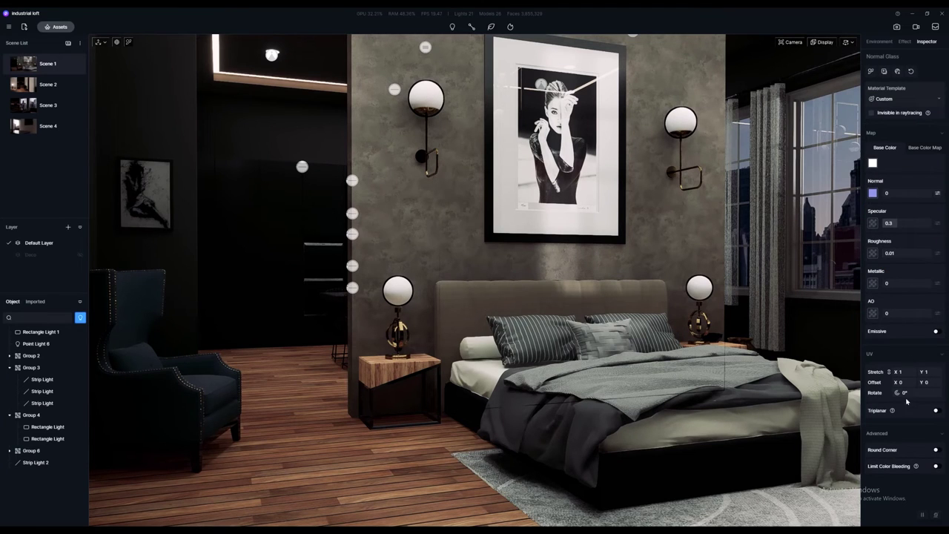
left_click(936, 332)
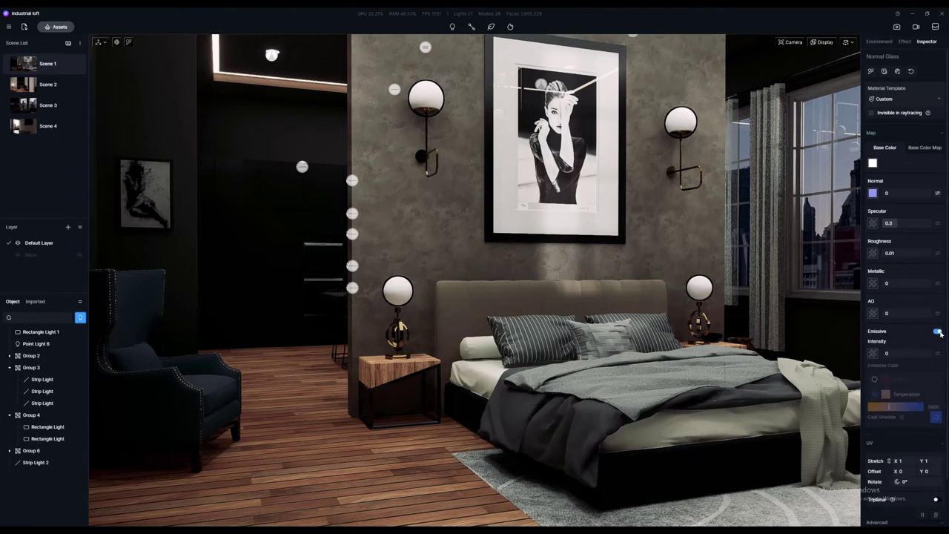
left_click(897, 355)
type("20")
key("Return")
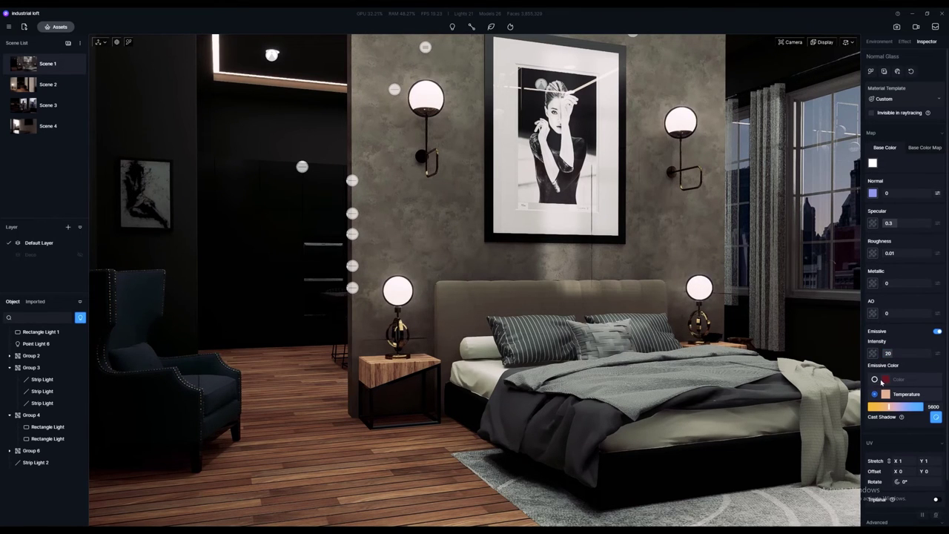
- Switch the Normal Glass emissive from temperature to color, using hex mode and a warm orange f6be7e
left_click(874, 379)
left_click(886, 380)
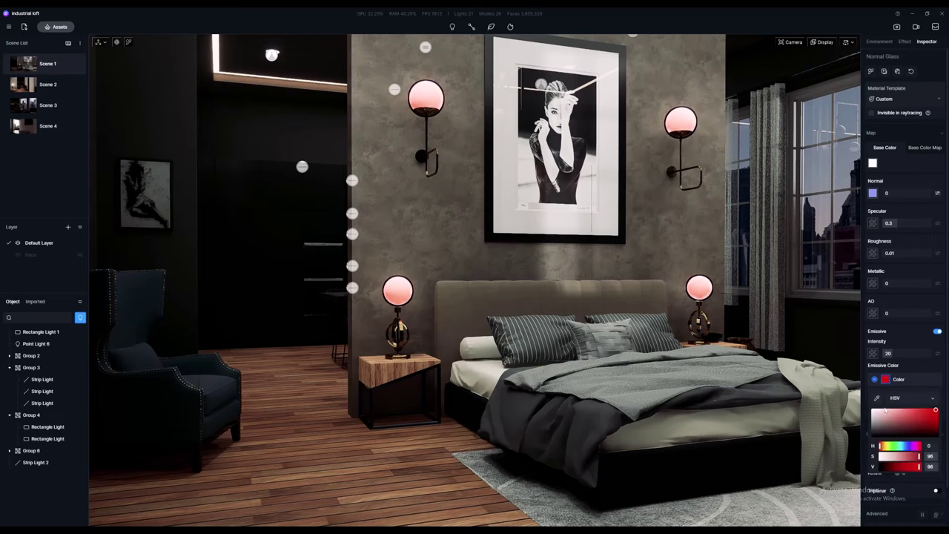
left_click(899, 400)
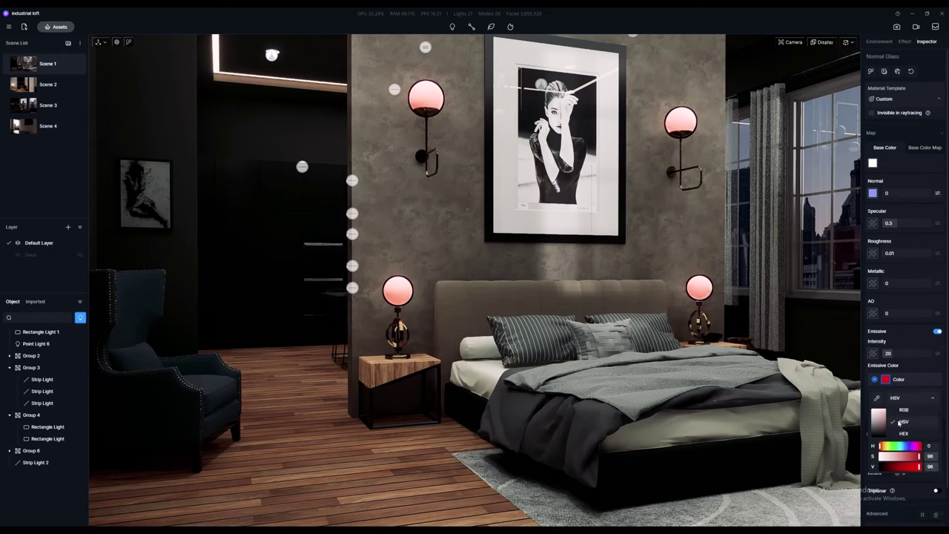
left_click(893, 443)
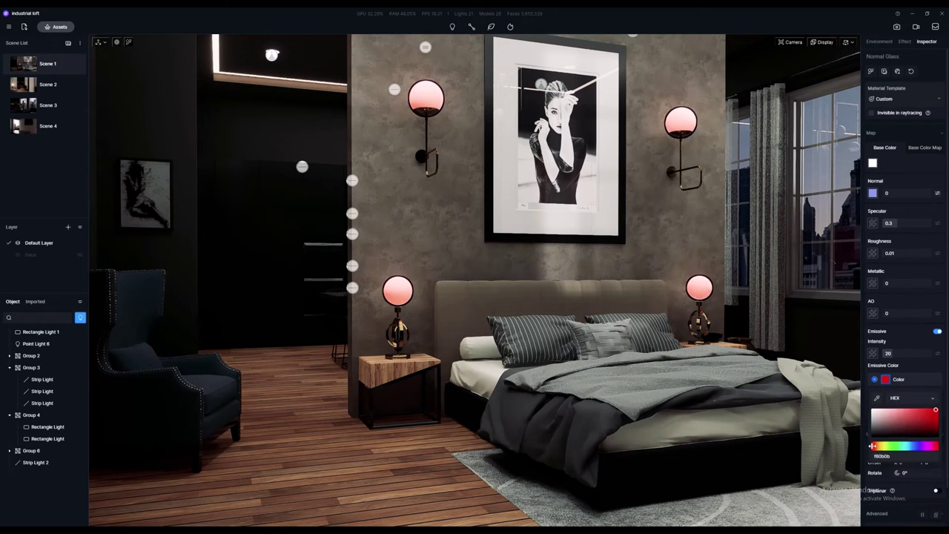
left_click_drag(872, 446, 903, 411)
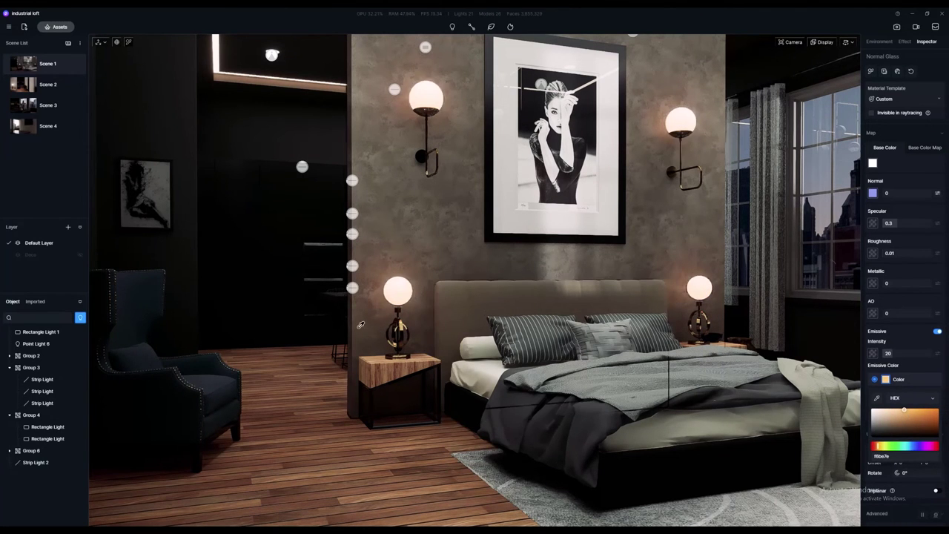
- Pick the chandelier globes' R245_G245_B245 material and turn on its emissive effect with an intensity of 30
left_click(424, 254)
key("w")
right_click_drag(425, 254, 595, 155)
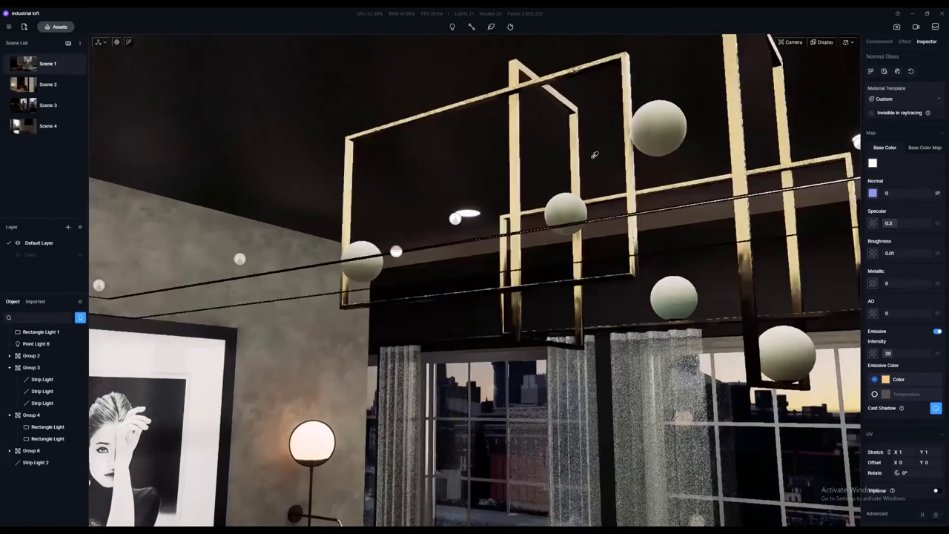
left_click(608, 209)
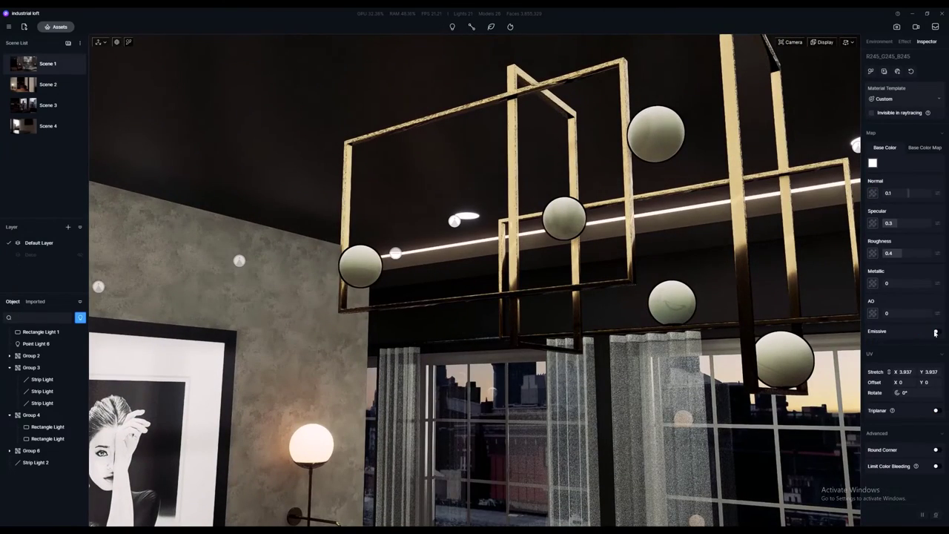
left_click_drag(890, 354, 893, 353)
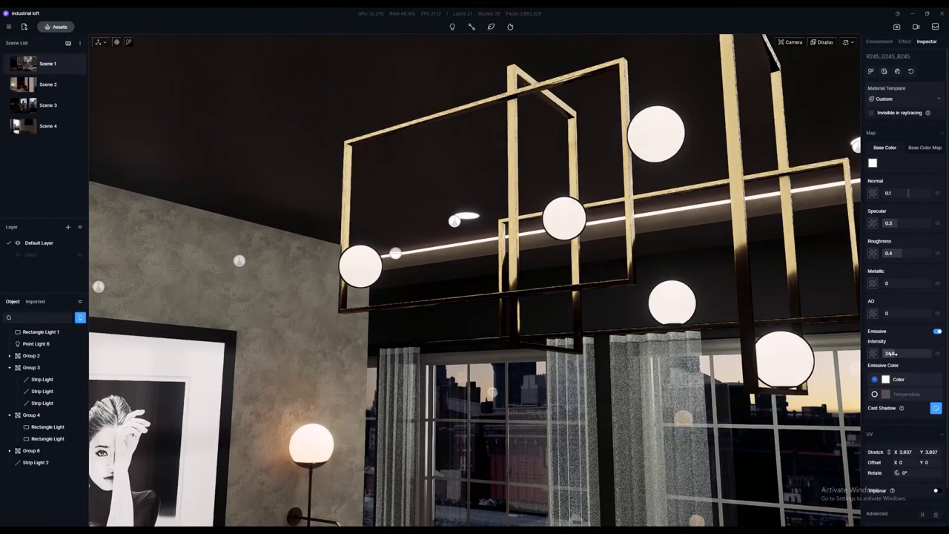
left_click(894, 353)
type("25")
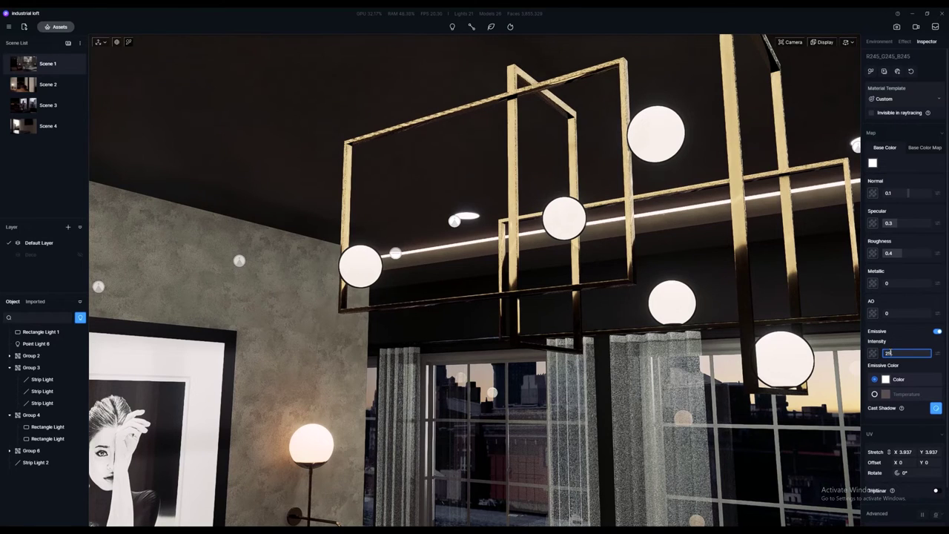
key("Return")
left_click(888, 353)
type("30")
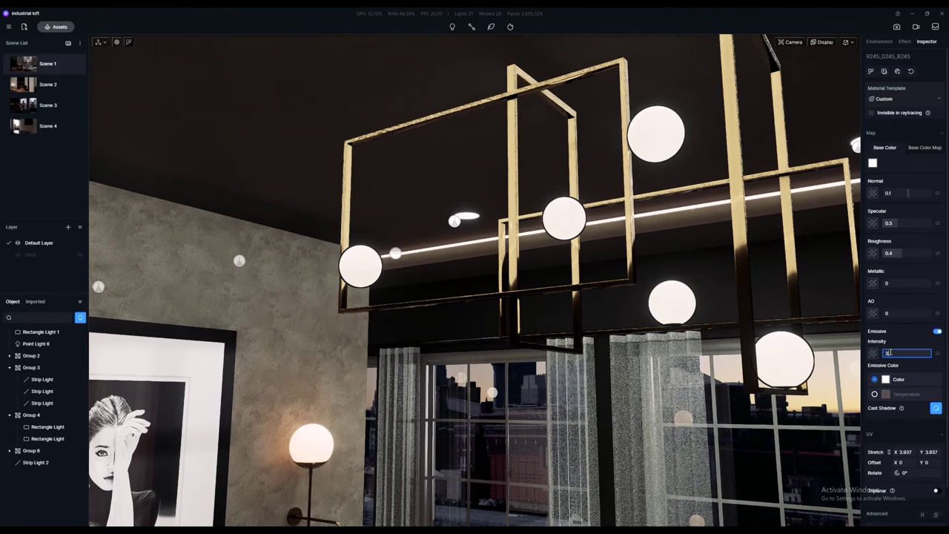
key("Return")
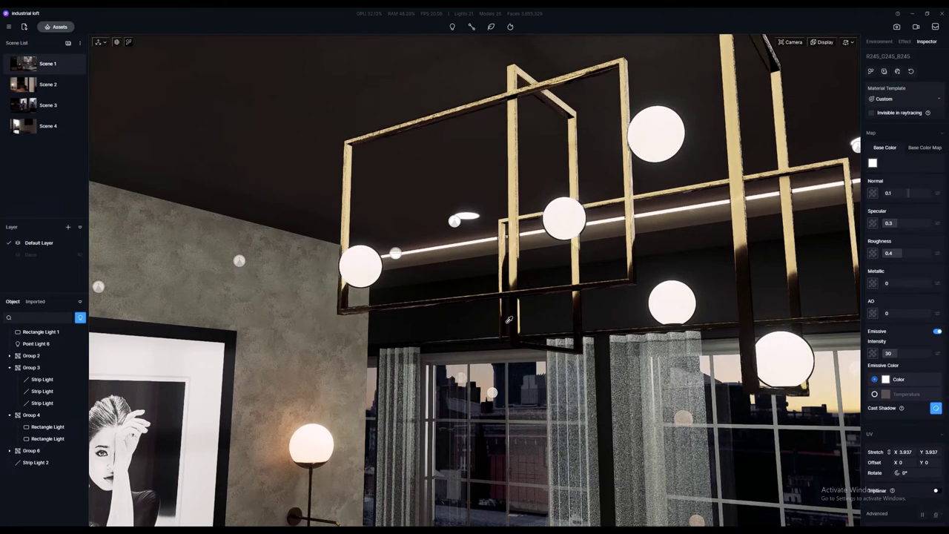
- Return to the Scene 1 view of the bed and make the Deco layer visible
right_click_drag(451, 377, 525, 338)
scroll(525, 338, "down", 3)
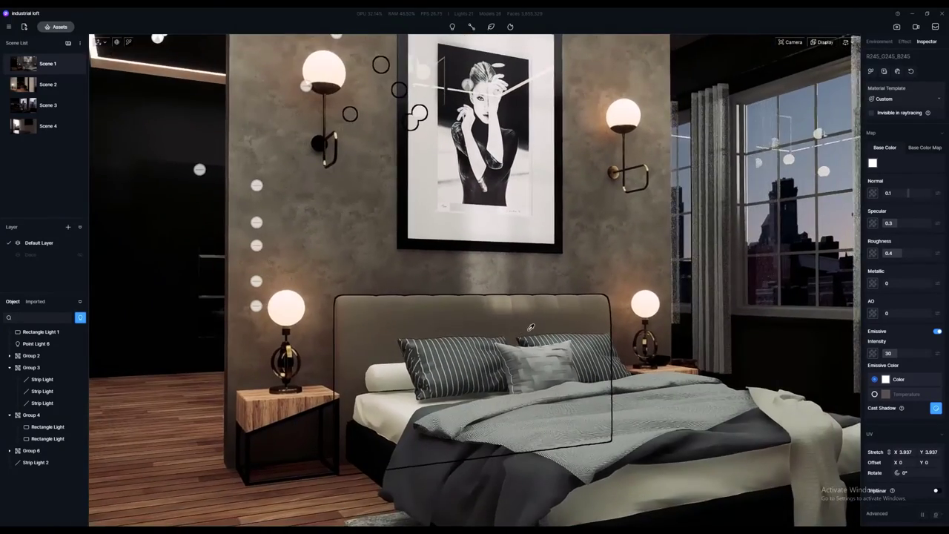
scroll(528, 332, "down", 5)
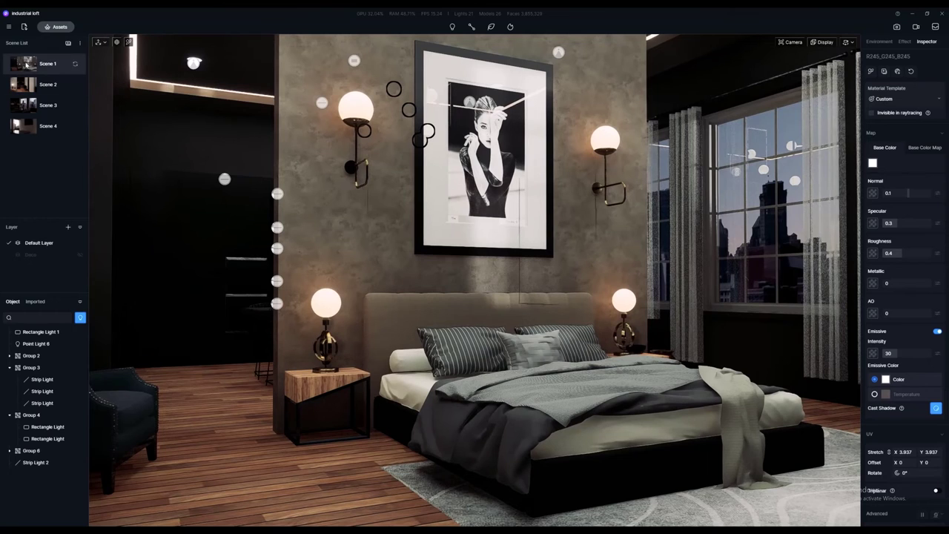
left_click(26, 65)
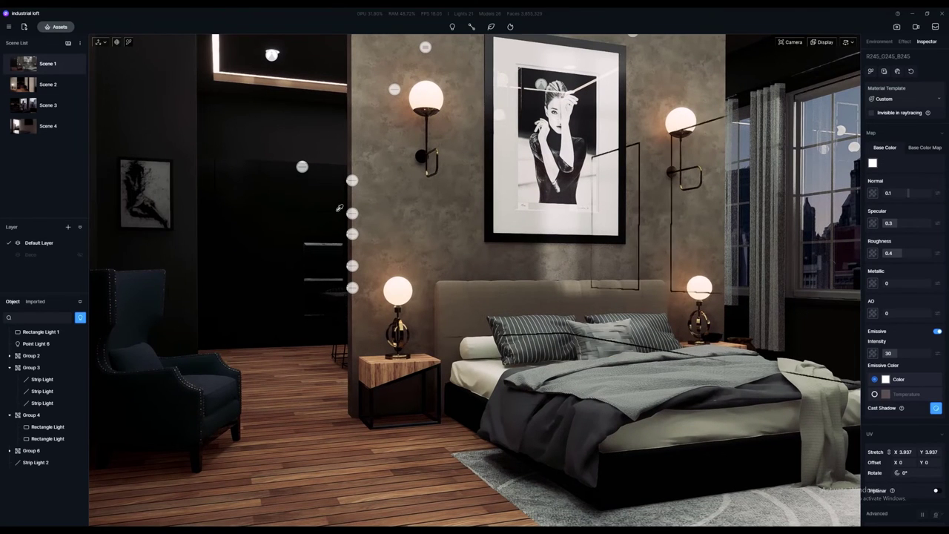
left_click(81, 255)
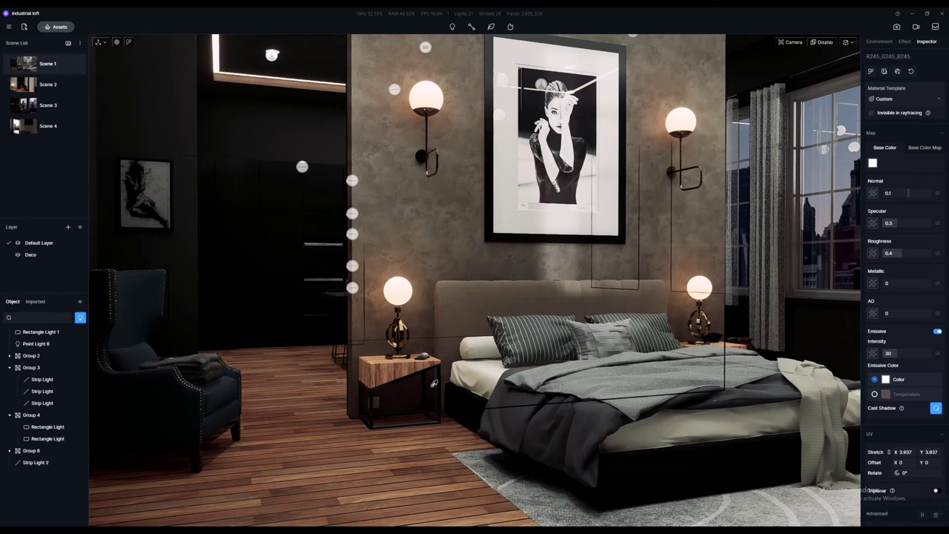
- Examine the lighting and decoration in Scenes 1, 2, 3 and 4
left_click(46, 66)
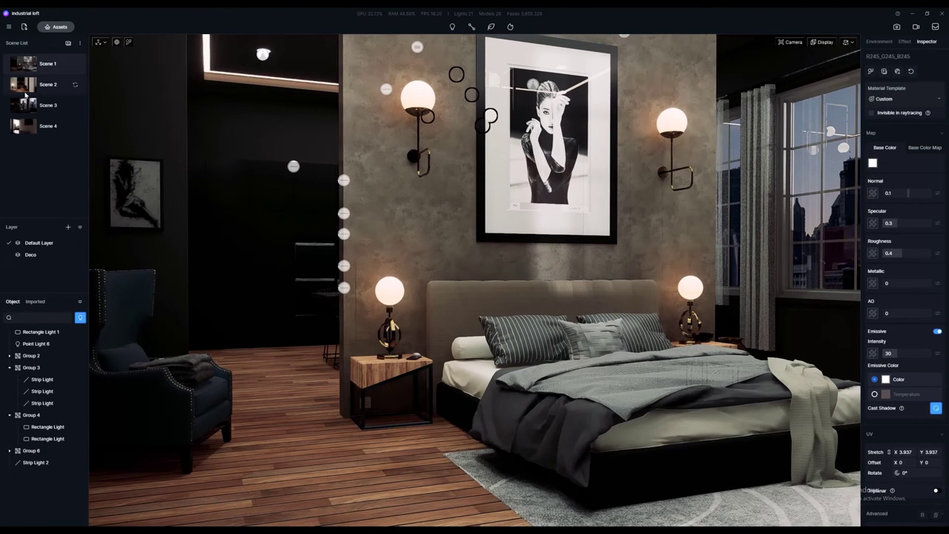
left_click(46, 83)
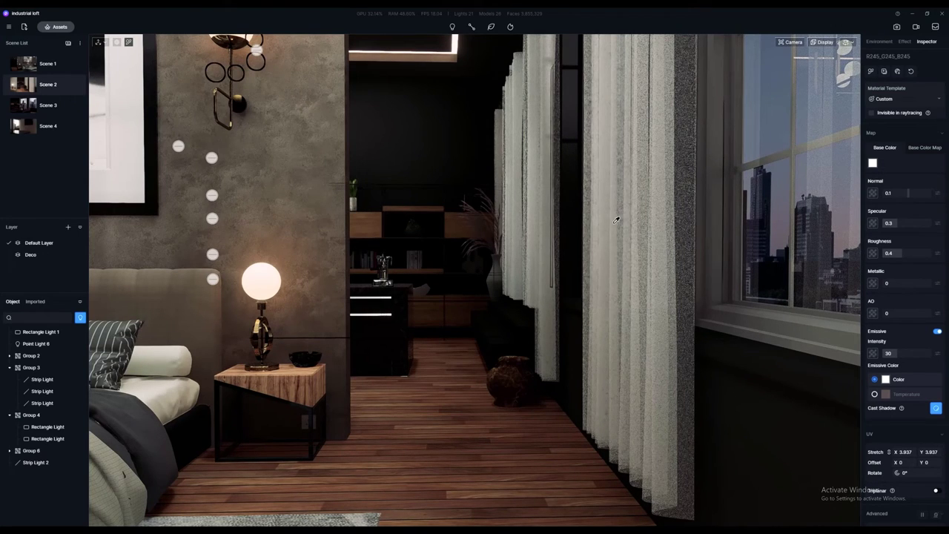
left_click(25, 106)
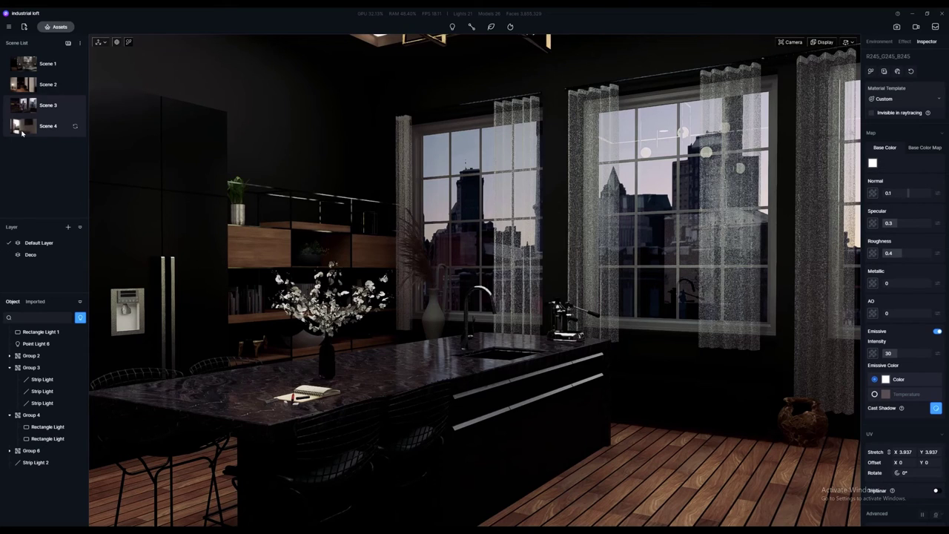
left_click(22, 129)
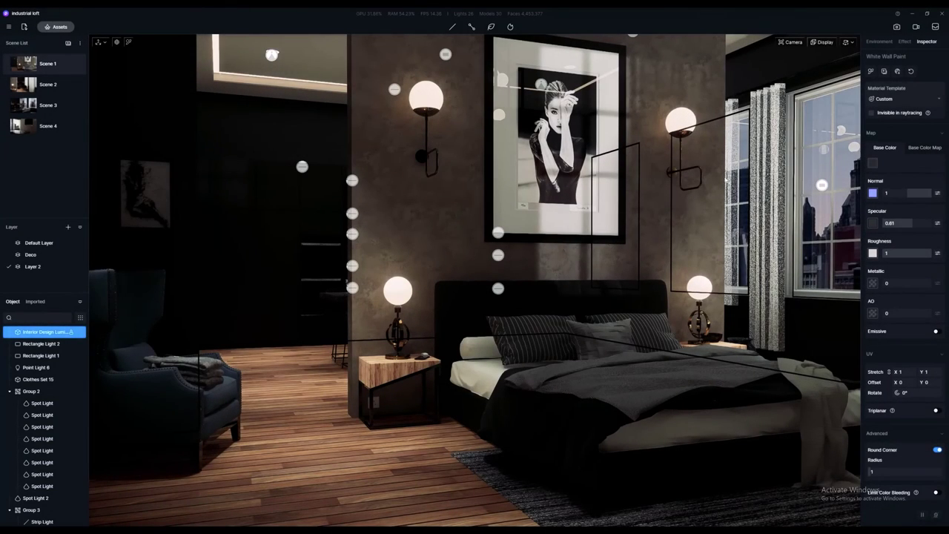
- Open the image rendering settings and set the camera's focal length to 30 mm
left_click(896, 29)
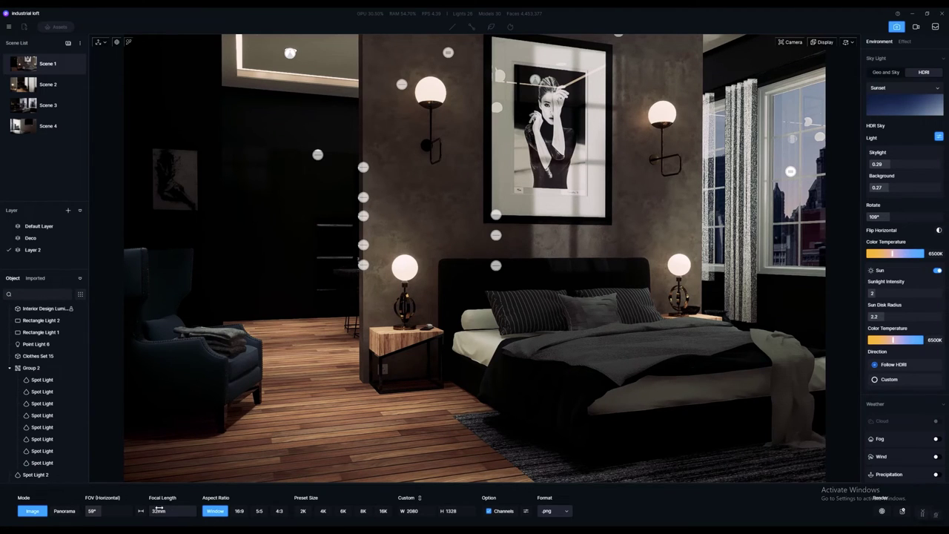
left_click(161, 510)
type("30")
key("Return")
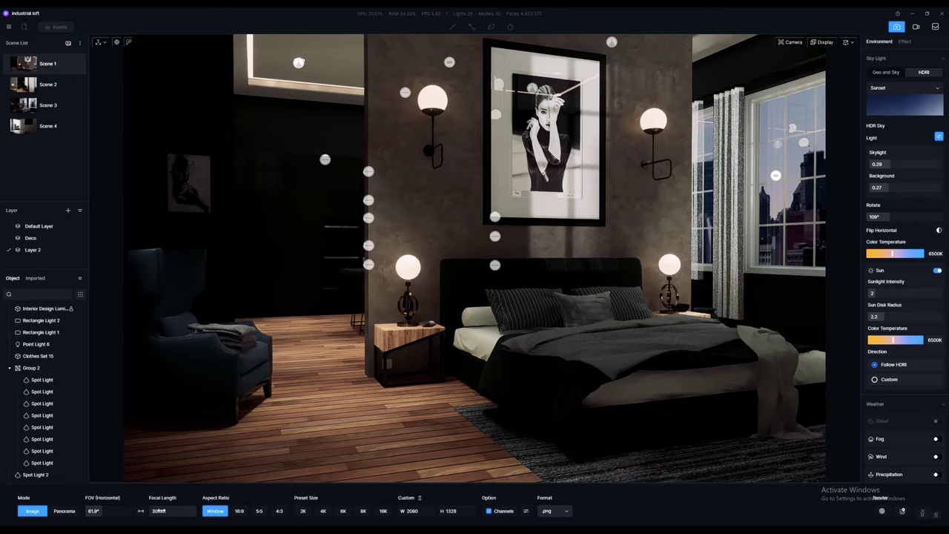
- Try a 116° horizontal field of view and a 35 mm focal length, and restore the saved Scene 1 camera
mouse_move(104, 510)
left_mouse_down()
mouse_move(92, 510)
mouse_move(116, 513)
left_mouse_up()
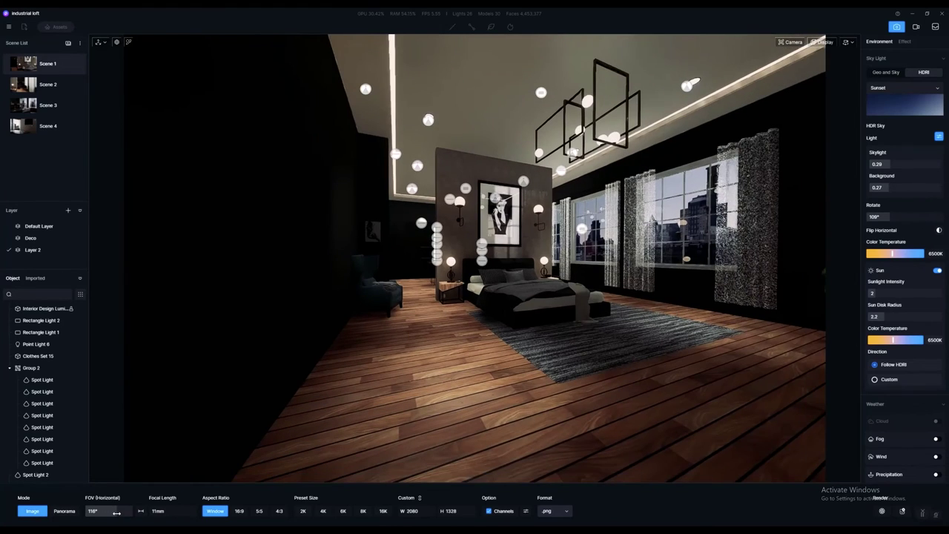
left_click(156, 511)
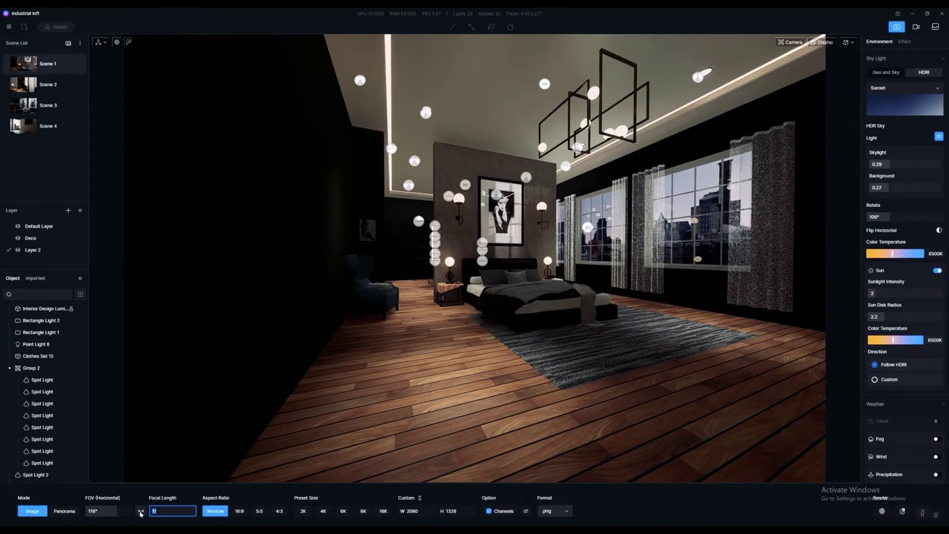
type("35")
key("Return")
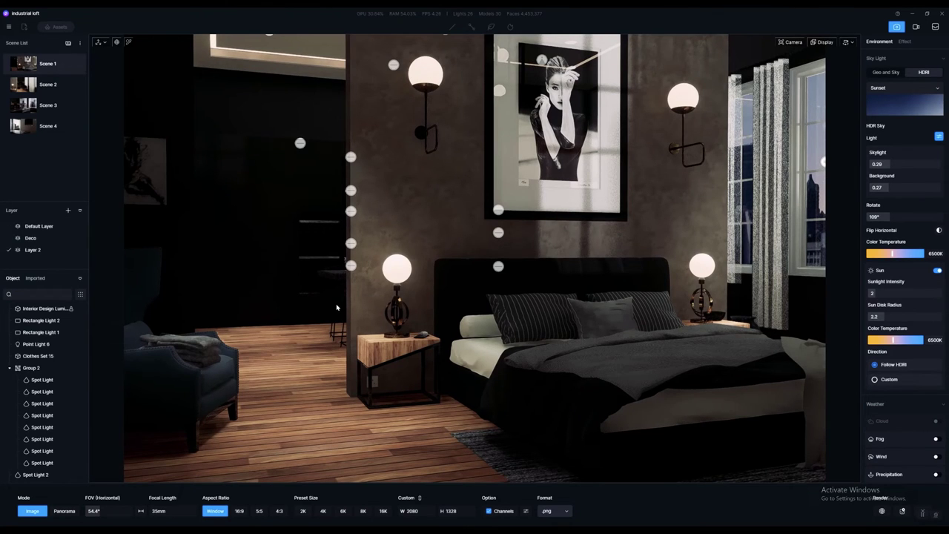
scroll(337, 307, "down", 2)
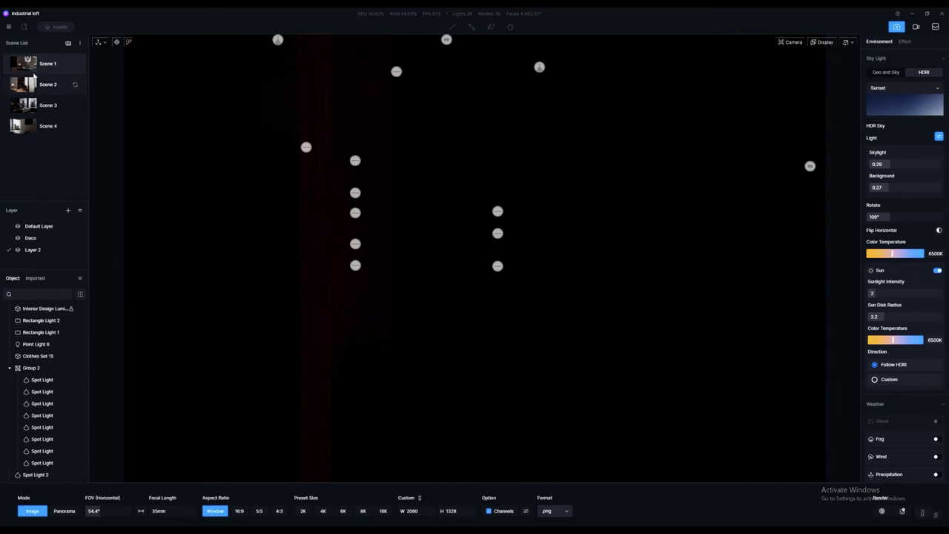
left_click(33, 64)
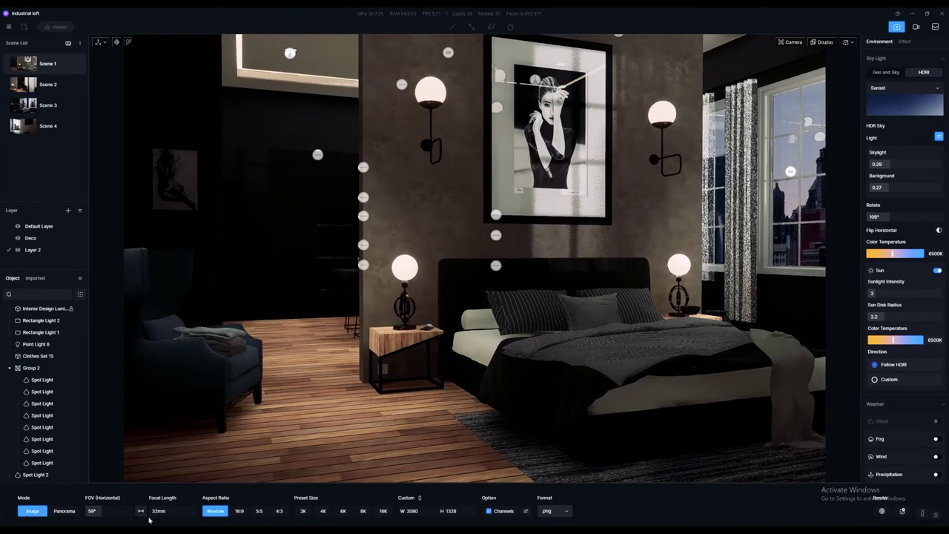
- Set Scene 1's focal length to 30 mm and switch the camera to two-point perspective
left_click(157, 511)
type("30")
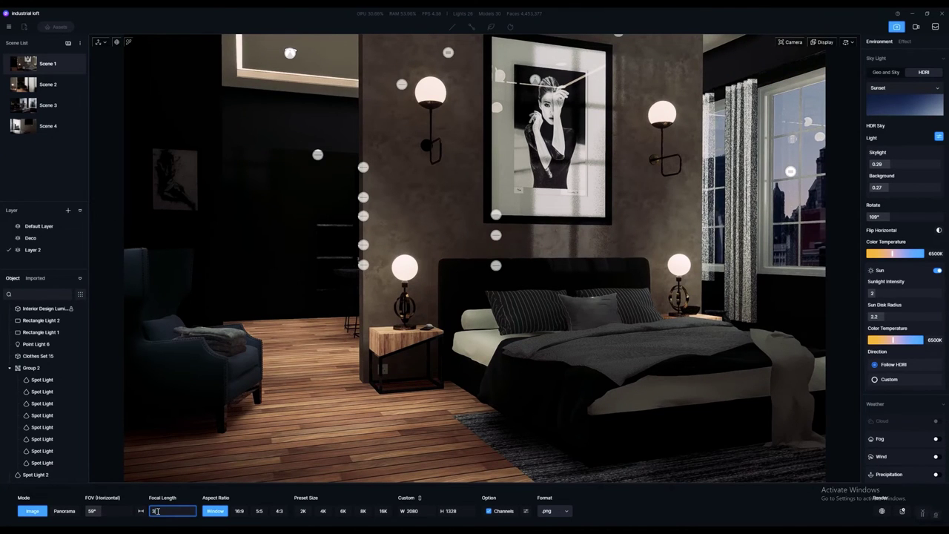
key("Return")
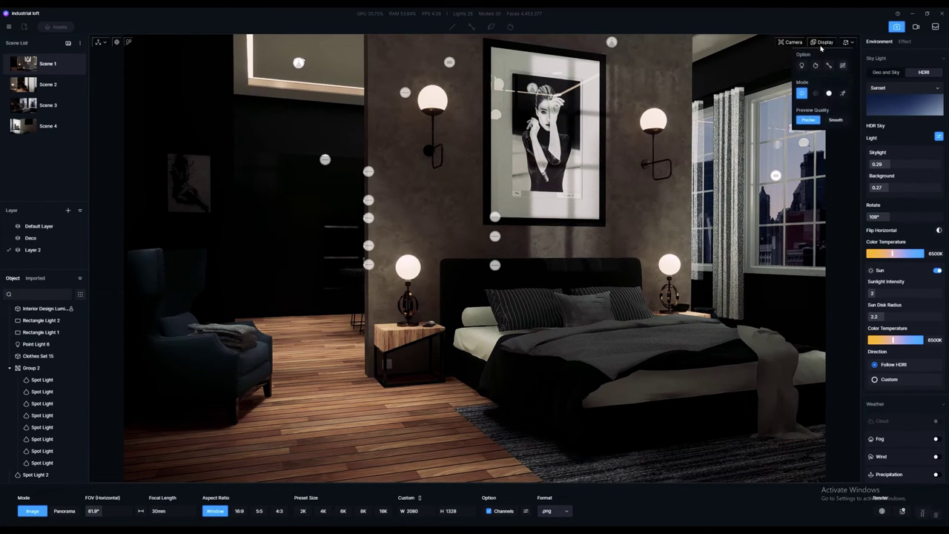
left_click(792, 42)
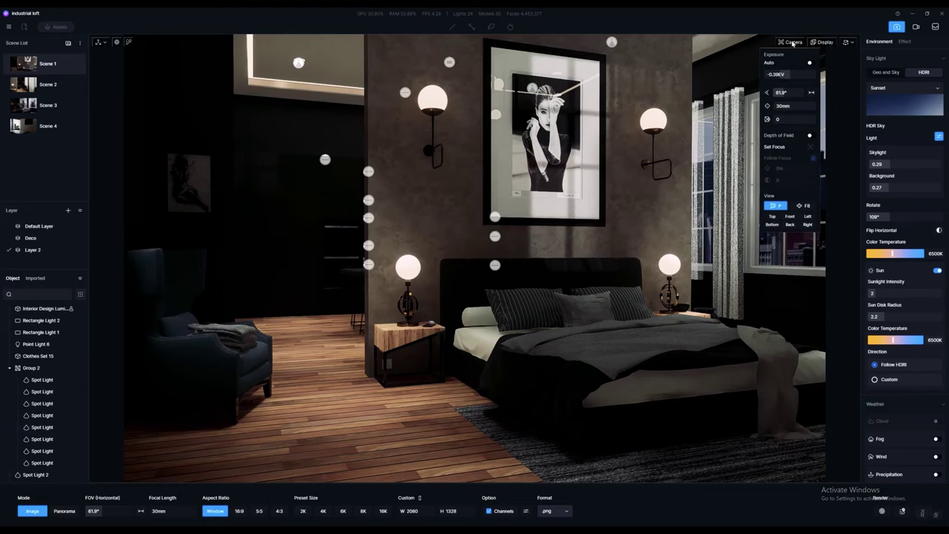
left_click(806, 206)
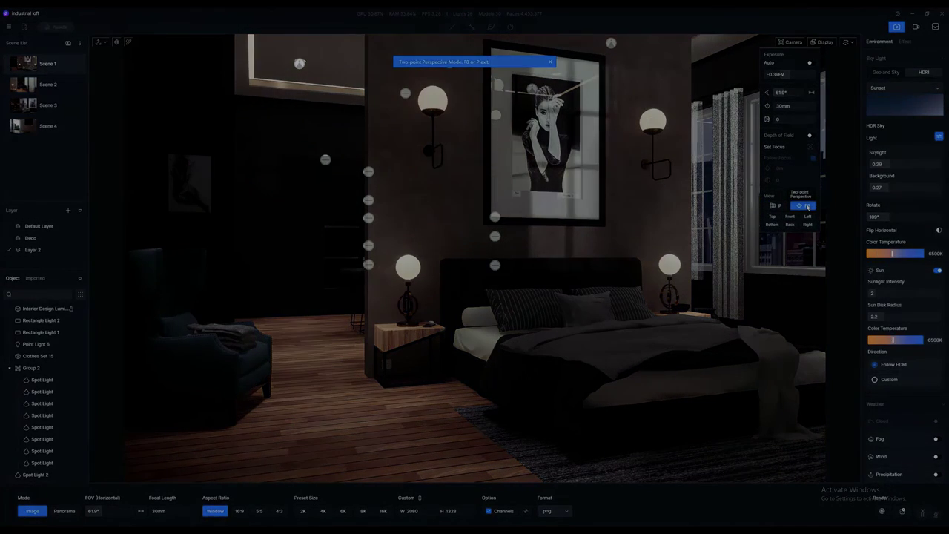